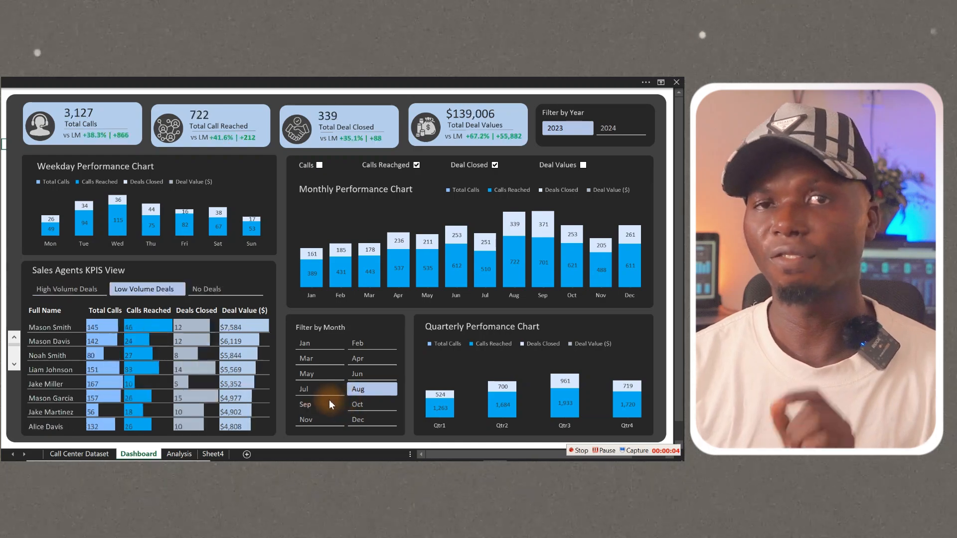
Switch the call center dashboard's month filter between May and August to compare its figures
{"action": "left_click", "coordinate": [330, 369]}
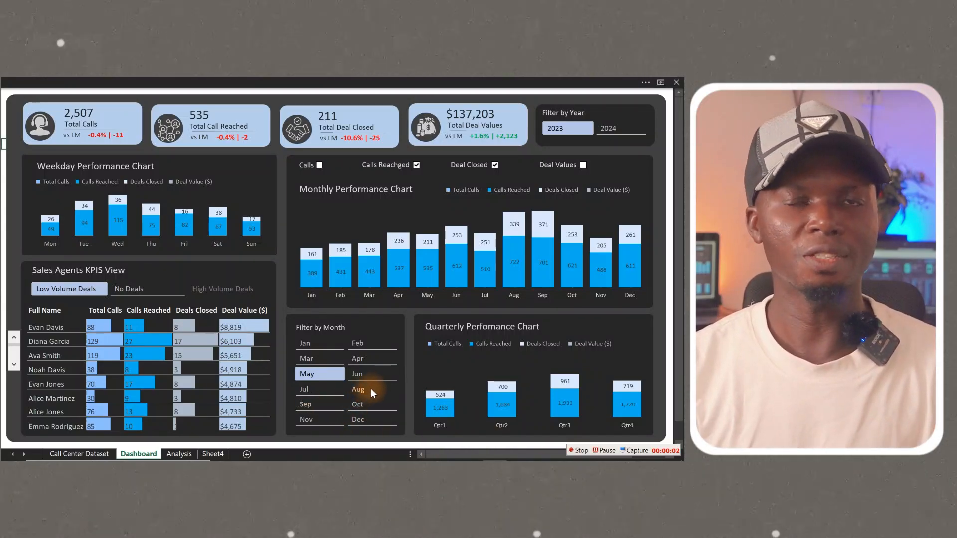
{"action": "left_click", "coordinate": [371, 388]}
{"action": "left_click", "coordinate": [338, 402]}
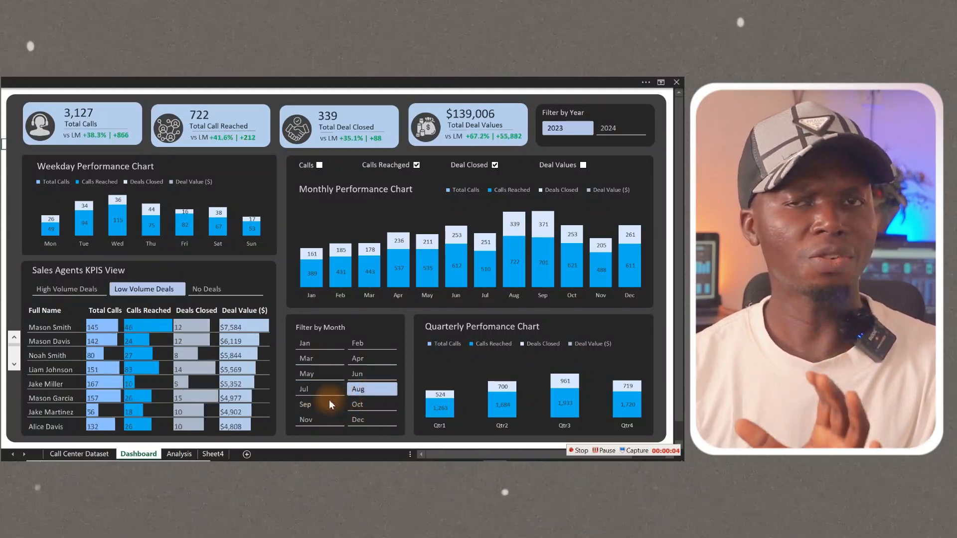
{"action": "left_click", "coordinate": [330, 373]}
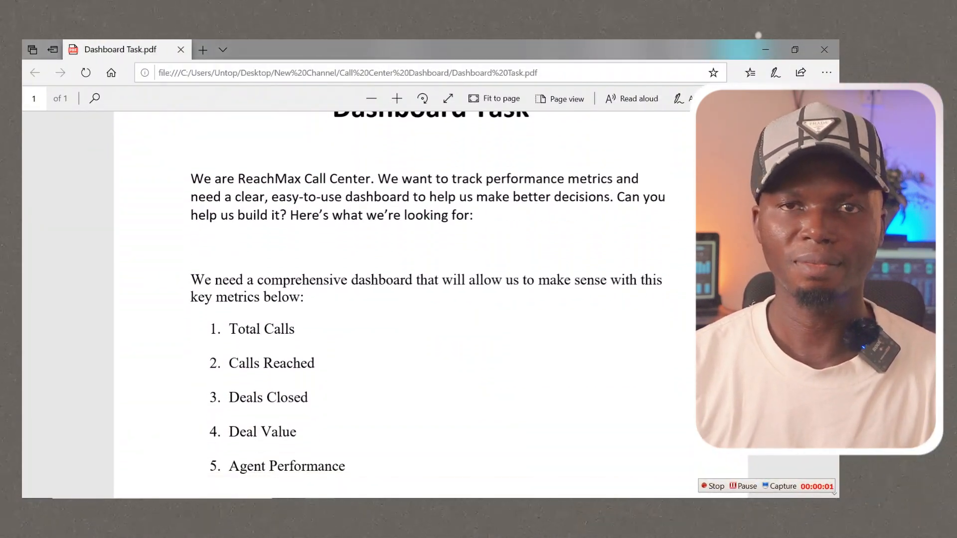
Read the requested key metrics and dashboard features in Dashboard Task.pdf
{"action": "scroll", "coordinate": [389, 299], "scroll_direction": "down", "scroll_amount": 5}
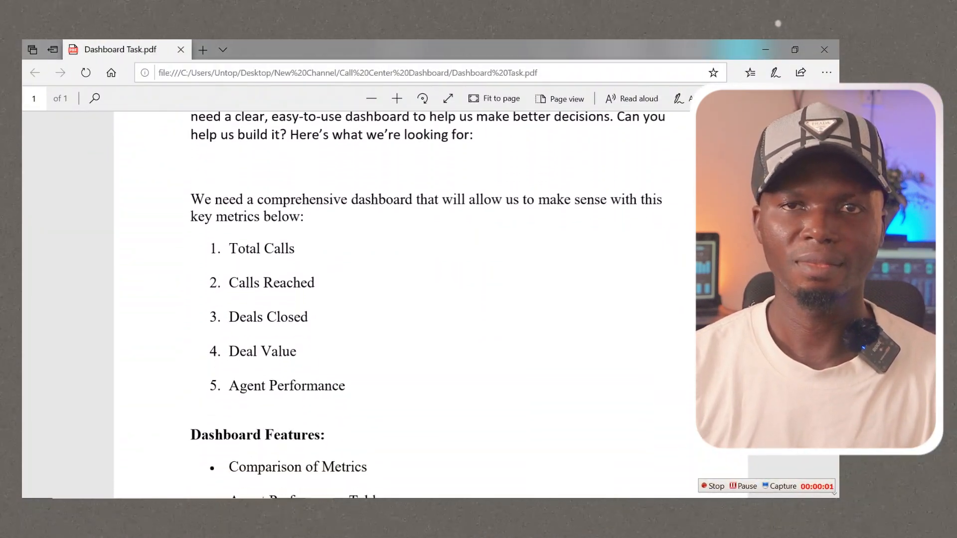
{"action": "scroll", "coordinate": [367, 304], "scroll_direction": "down", "scroll_amount": 3}
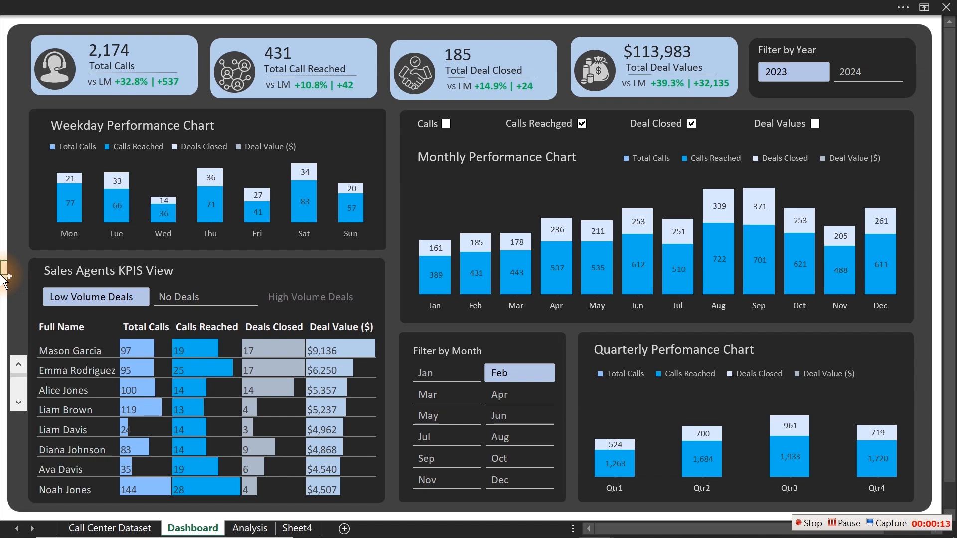
Create a new blank workbook for building the call center dashboard
{"action": "key", "text": "ctrl+n"}
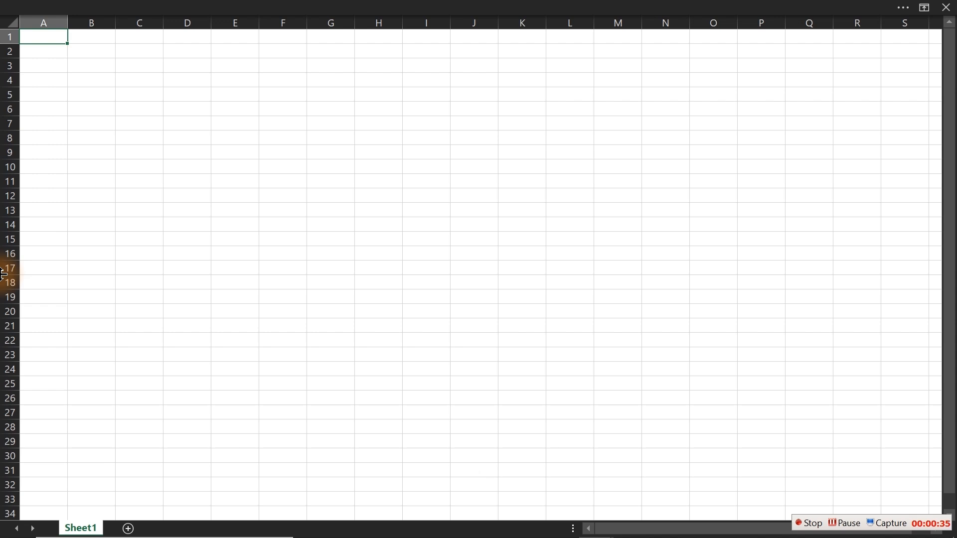
{"action": "left_click", "coordinate": [186, 237]}
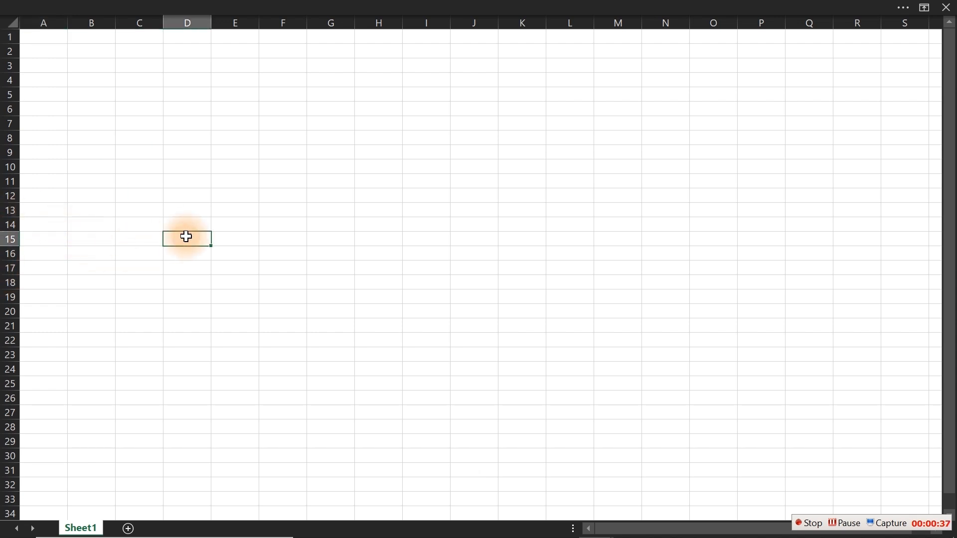
{"action": "left_click", "coordinate": [321, 152]}
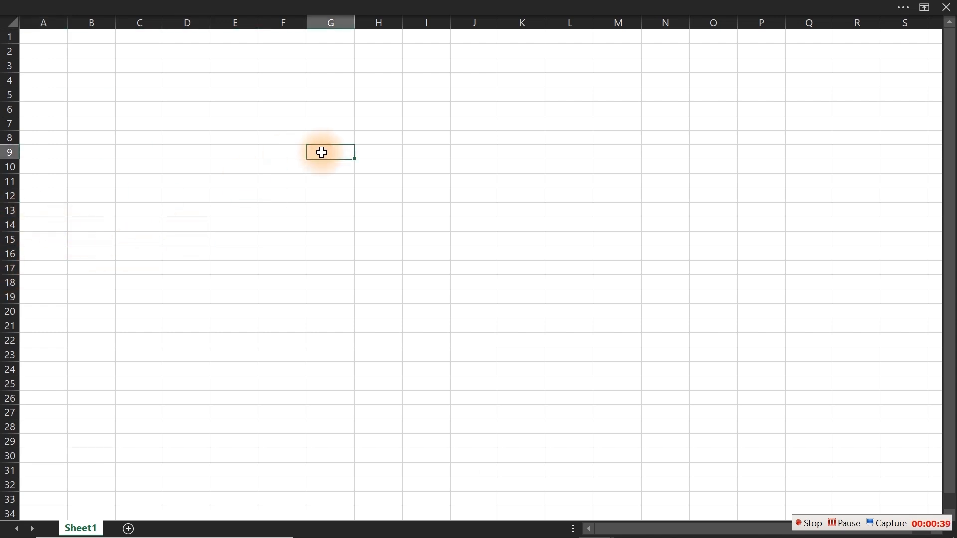
Connect to the Call Center 2024 Excel workbook as an external data source
{"action": "left_click", "coordinate": [367, 6]}
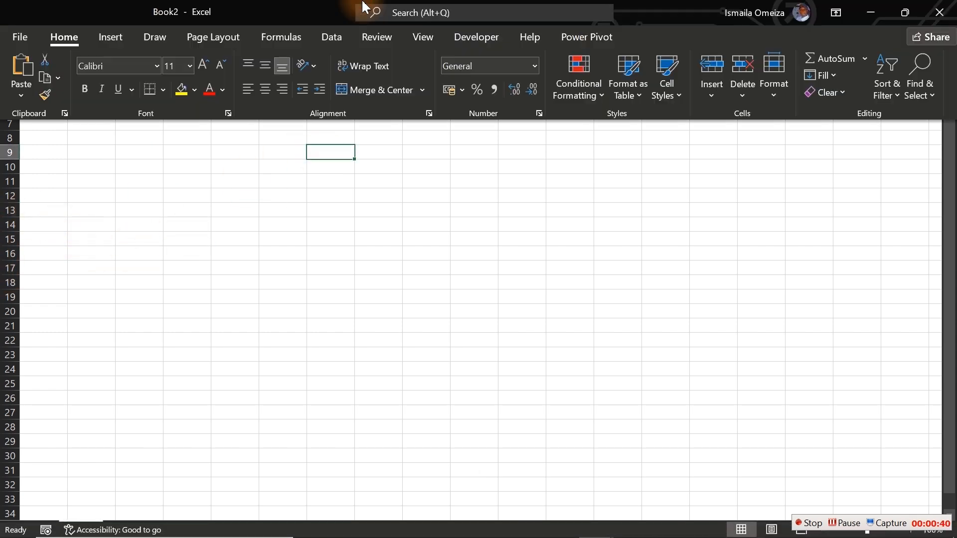
{"action": "left_click", "coordinate": [321, 36]}
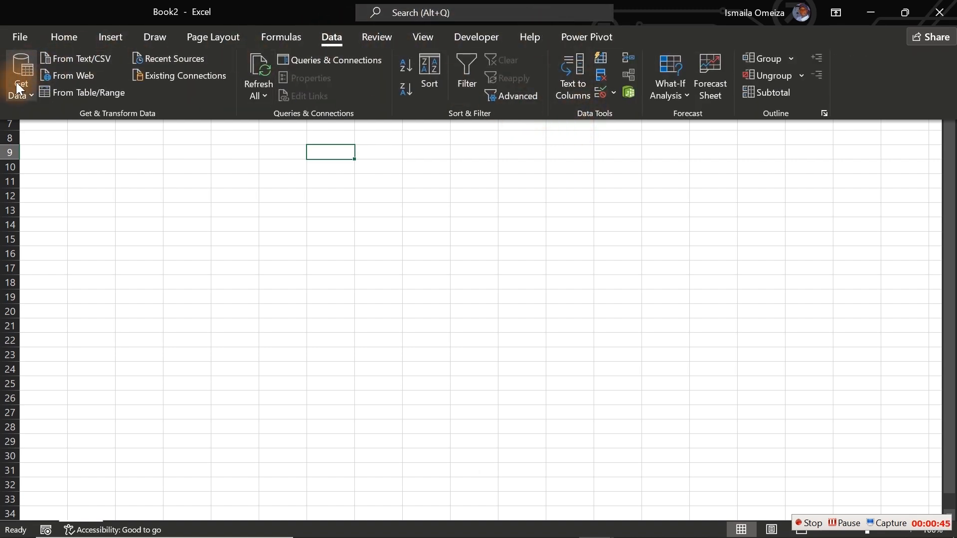
{"action": "left_click", "coordinate": [25, 94]}
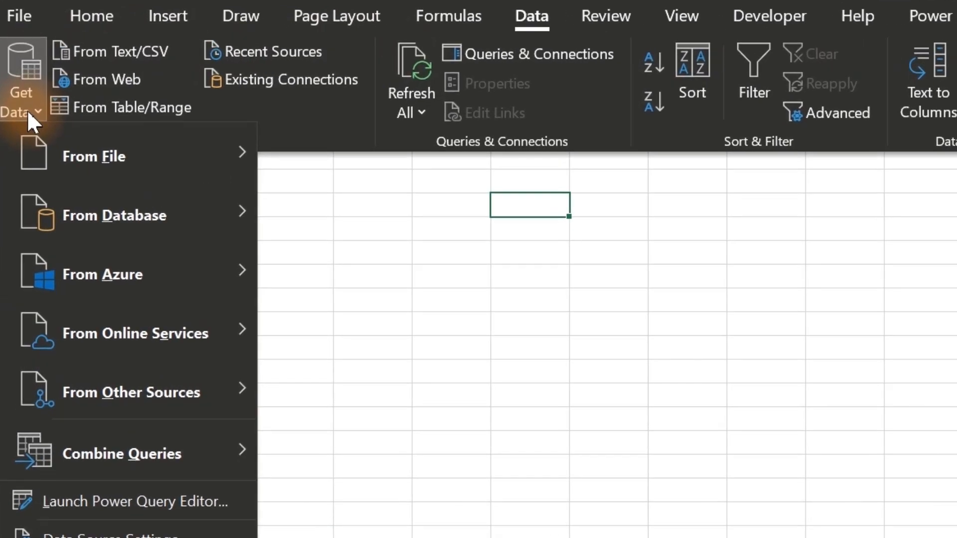
{"action": "mouse_move", "coordinate": [129, 151]}
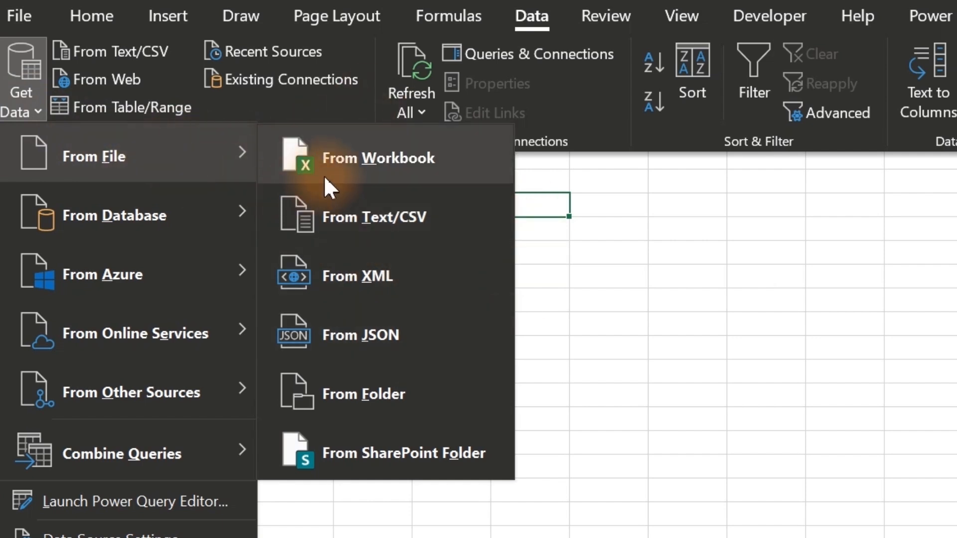
{"action": "left_click", "coordinate": [342, 155]}
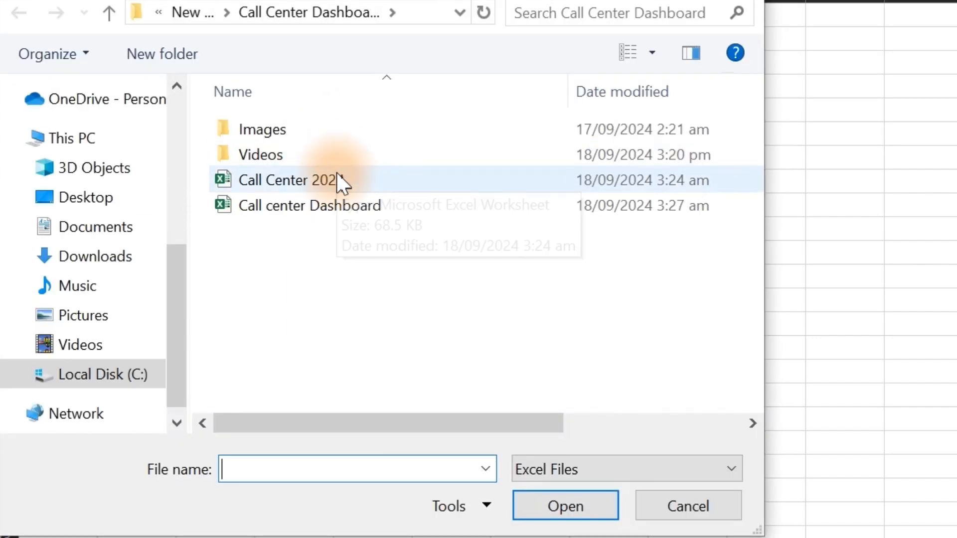
{"action": "left_click", "coordinate": [336, 174]}
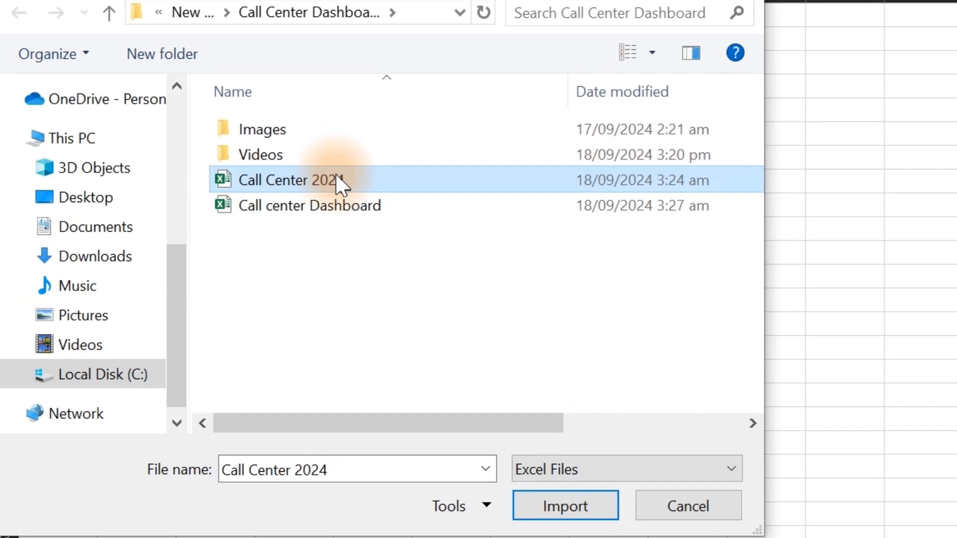
{"action": "left_click", "coordinate": [608, 505]}
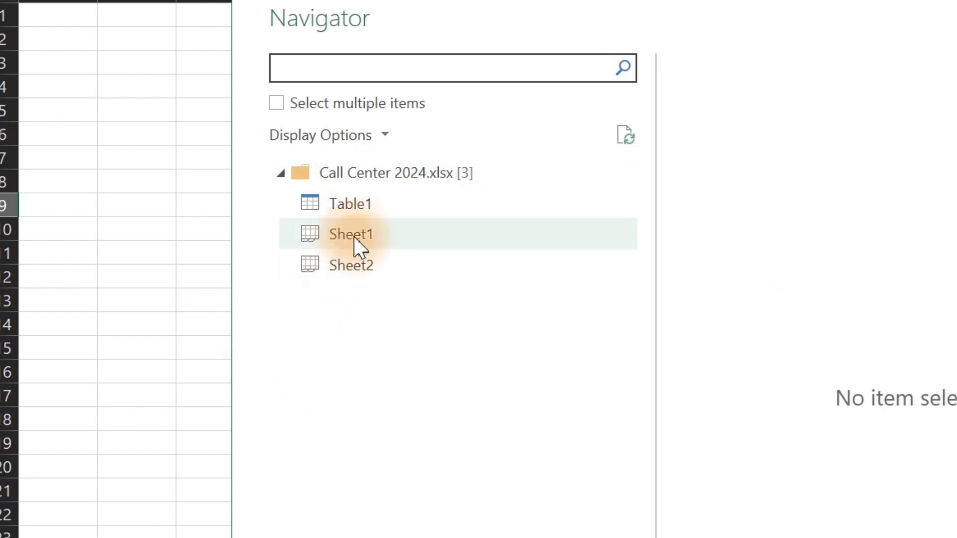
Preview Table1, Sheet1 and Sheet2 of Call Center 2024.xlsx to compare the data they contain
{"action": "left_click", "coordinate": [348, 213]}
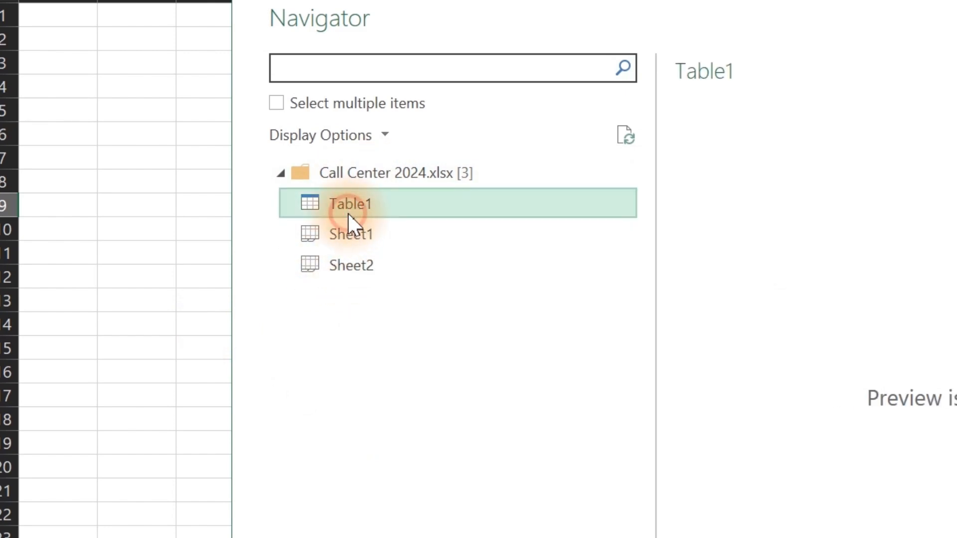
{"action": "left_click", "coordinate": [351, 244]}
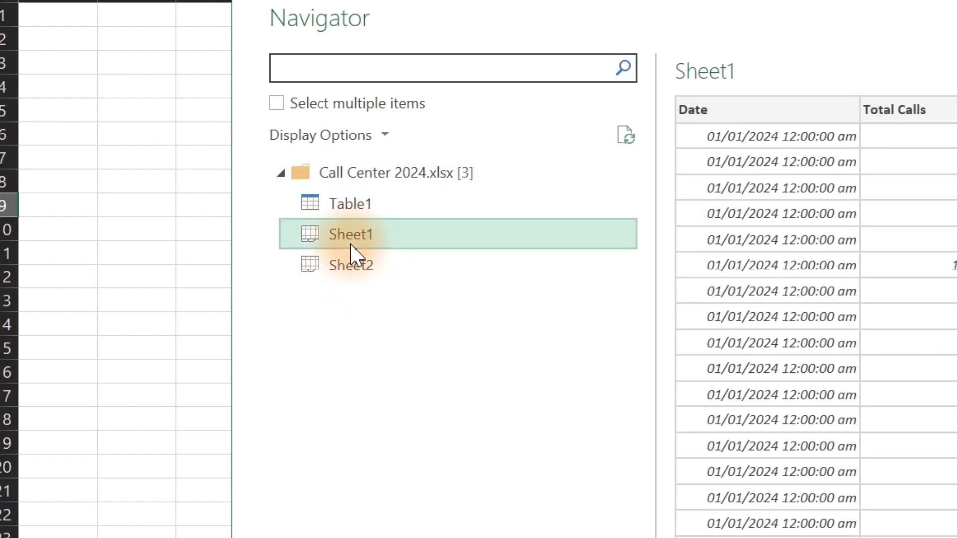
{"action": "left_click", "coordinate": [324, 208]}
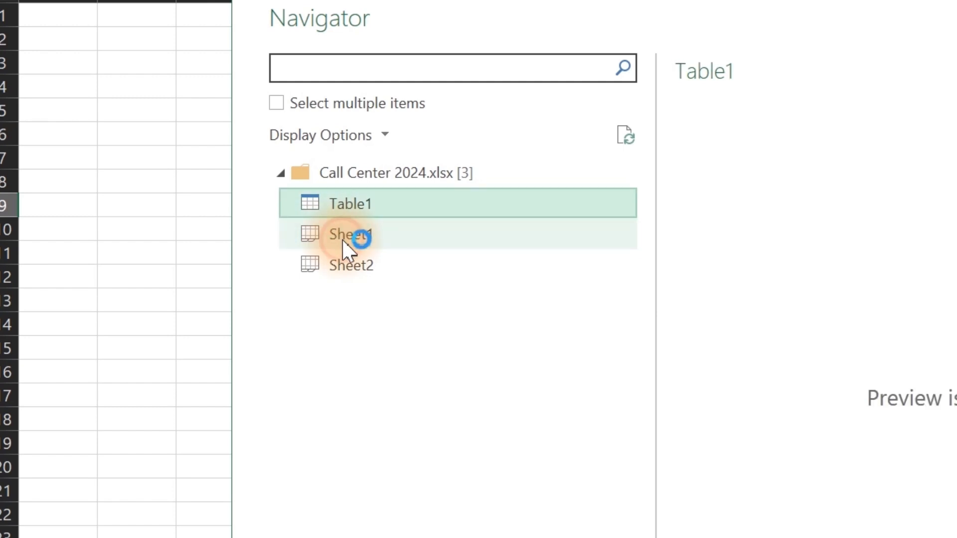
{"action": "left_click", "coordinate": [343, 240]}
{"action": "left_click", "coordinate": [352, 264]}
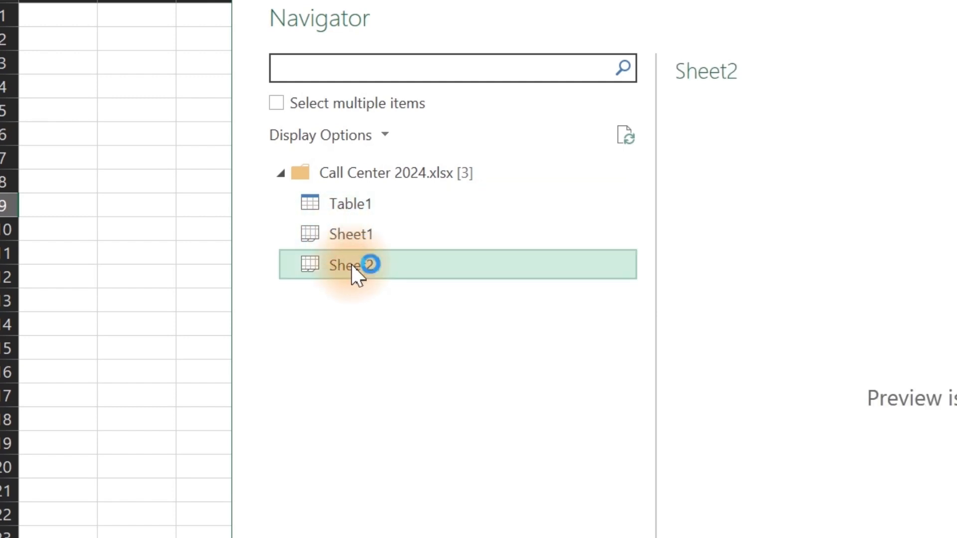
{"action": "left_click", "coordinate": [355, 223]}
{"action": "left_click", "coordinate": [355, 198]}
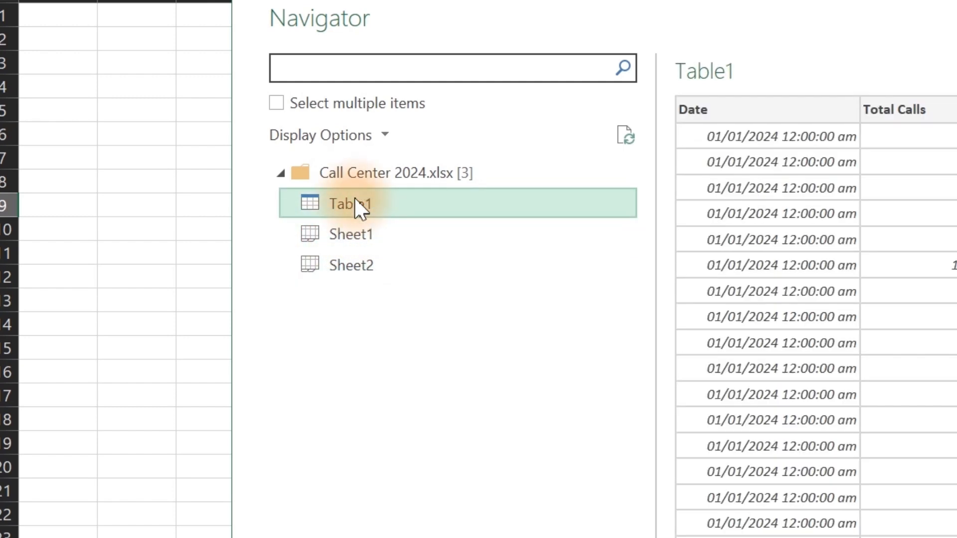
{"action": "left_click", "coordinate": [377, 274]}
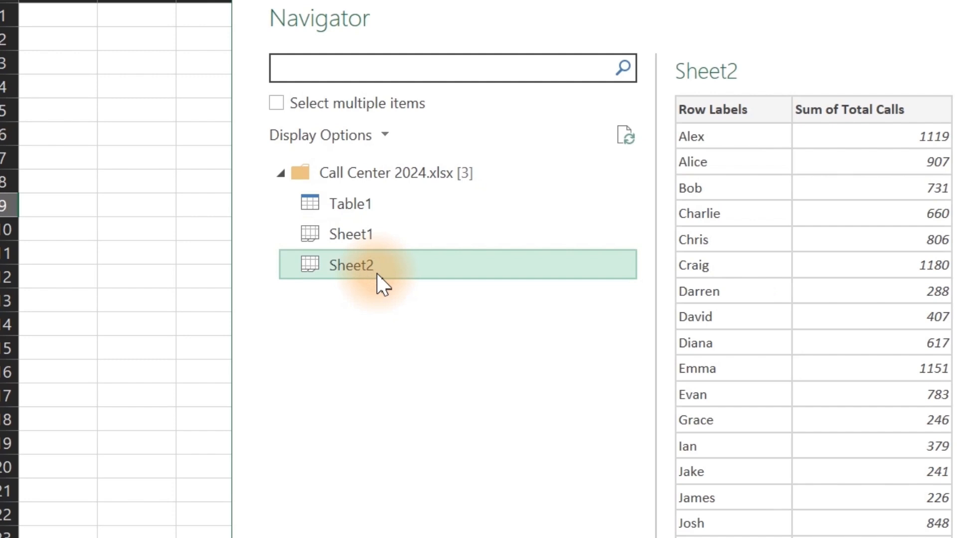
Bring Table1 into the Power Query Editor and load it into the workbook as a table on a worksheet
{"action": "left_click", "coordinate": [345, 204]}
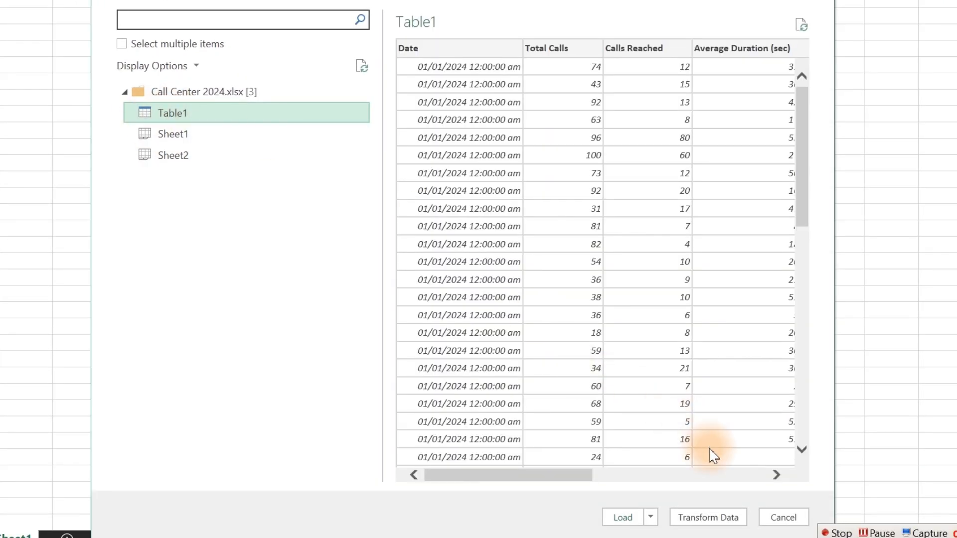
{"action": "left_click", "coordinate": [741, 519]}
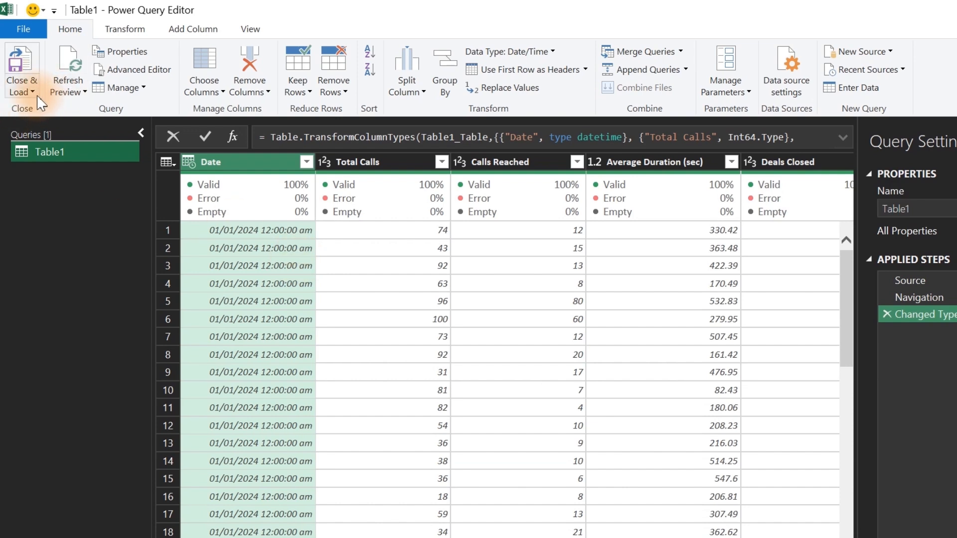
{"action": "left_click", "coordinate": [26, 65]}
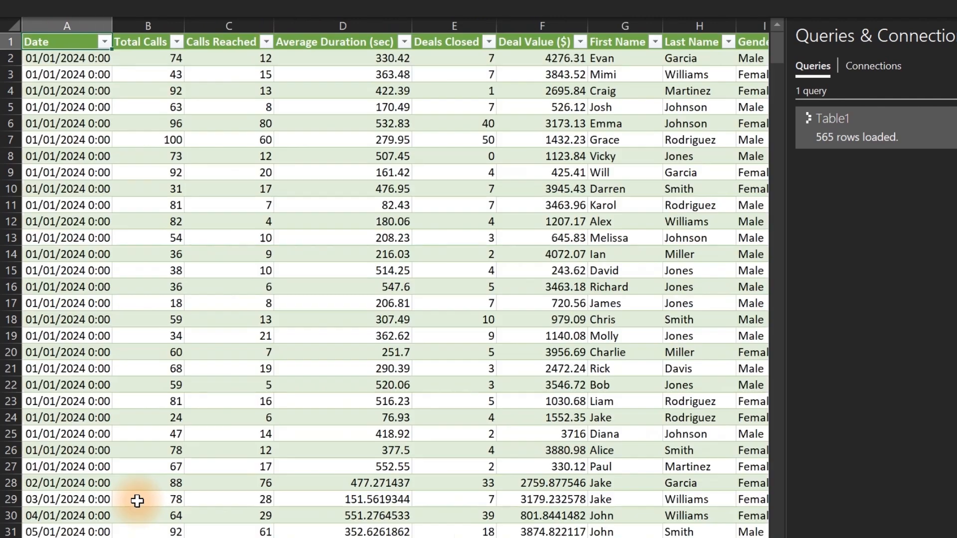
{"action": "left_click", "coordinate": [167, 336]}
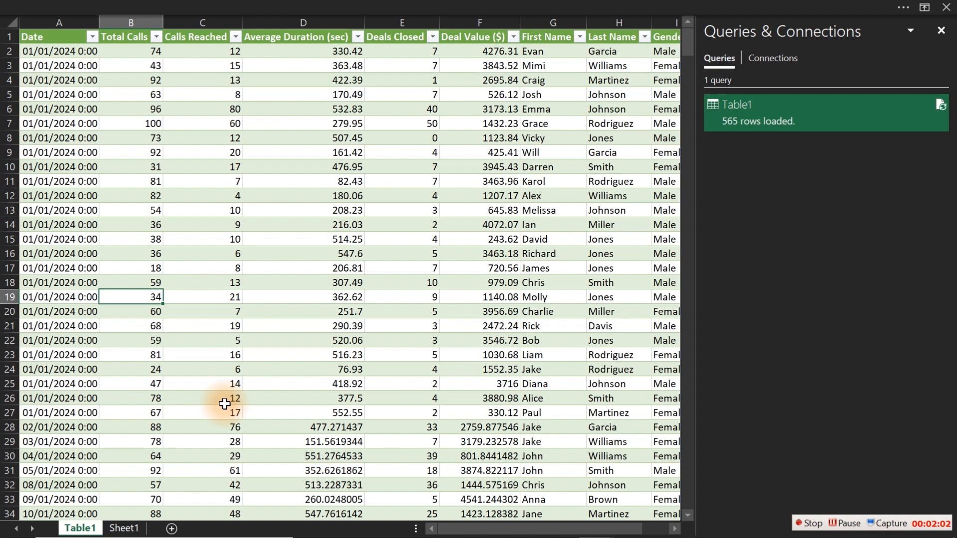
Import the Call Center 2023 table from the Access database Call center 2023.accdb into the Power Query Editor
{"action": "left_click", "coordinate": [224, 5]}
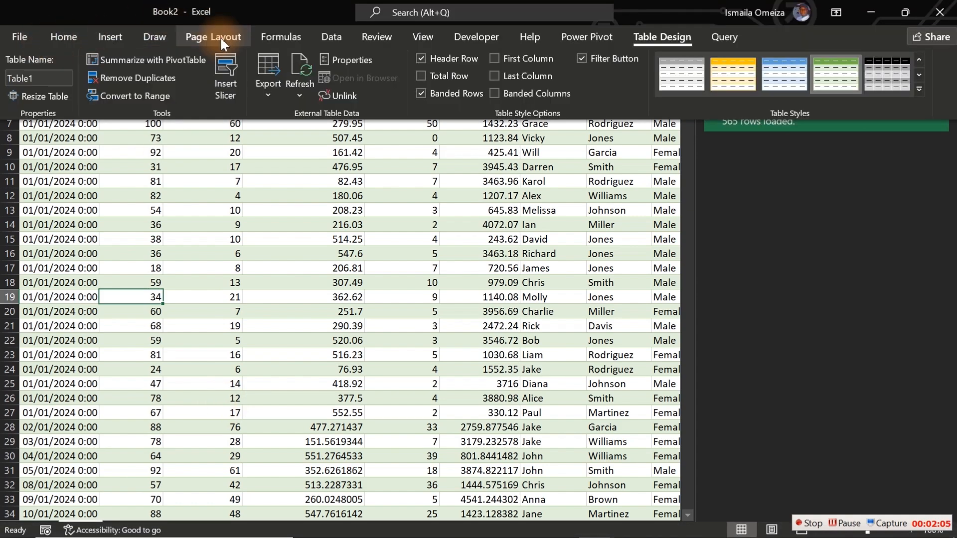
{"action": "left_click", "coordinate": [332, 37]}
{"action": "left_click", "coordinate": [26, 94]}
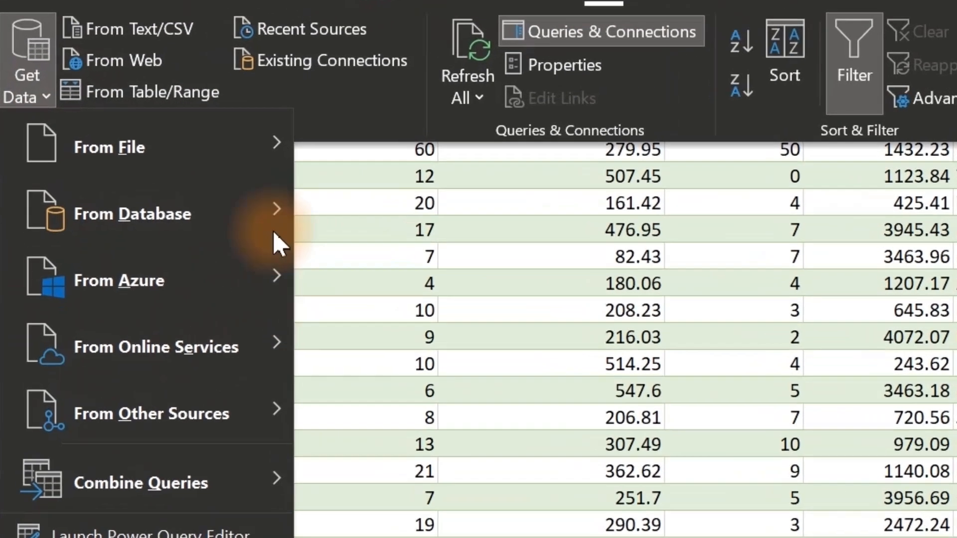
{"action": "mouse_move", "coordinate": [108, 123]}
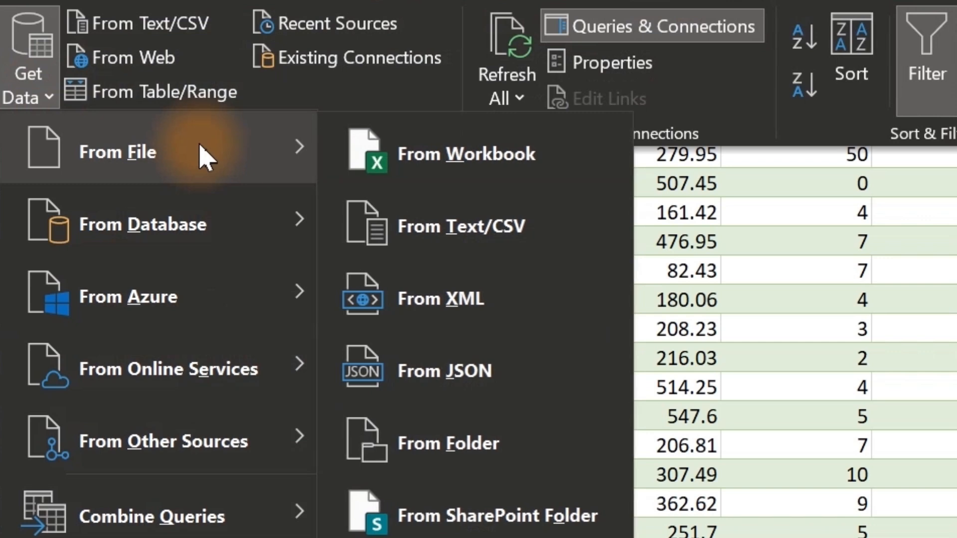
{"action": "mouse_move", "coordinate": [216, 254]}
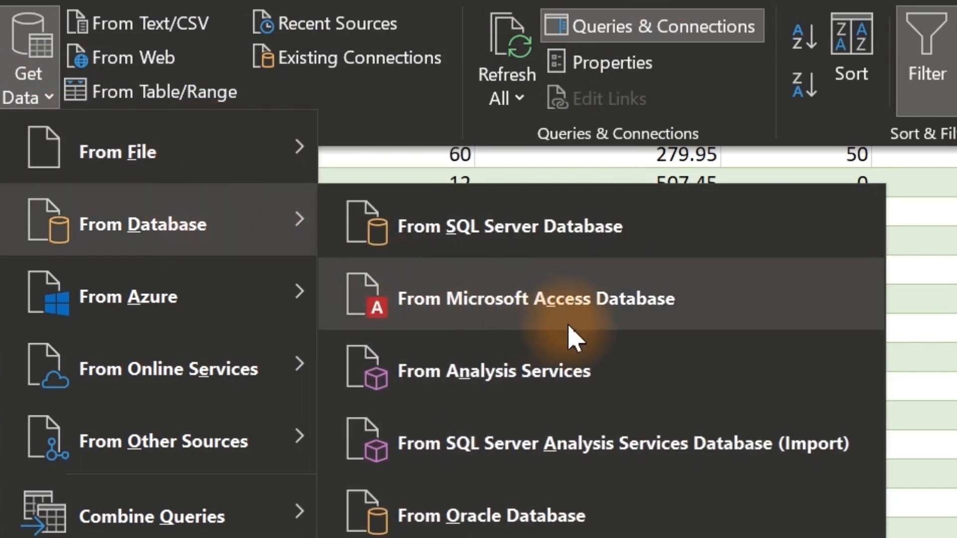
{"action": "left_click", "coordinate": [581, 322]}
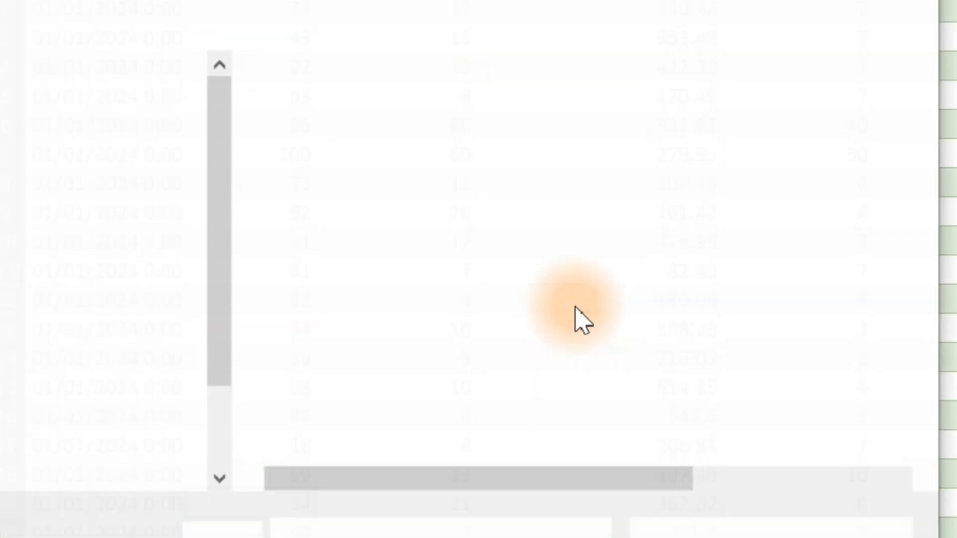
{"action": "left_click", "coordinate": [362, 187]}
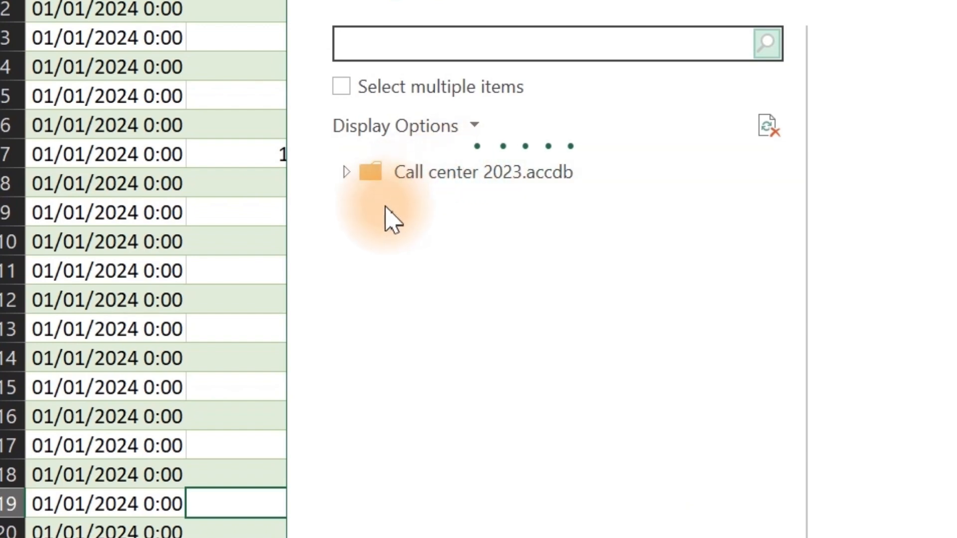
{"action": "left_click", "coordinate": [385, 211]}
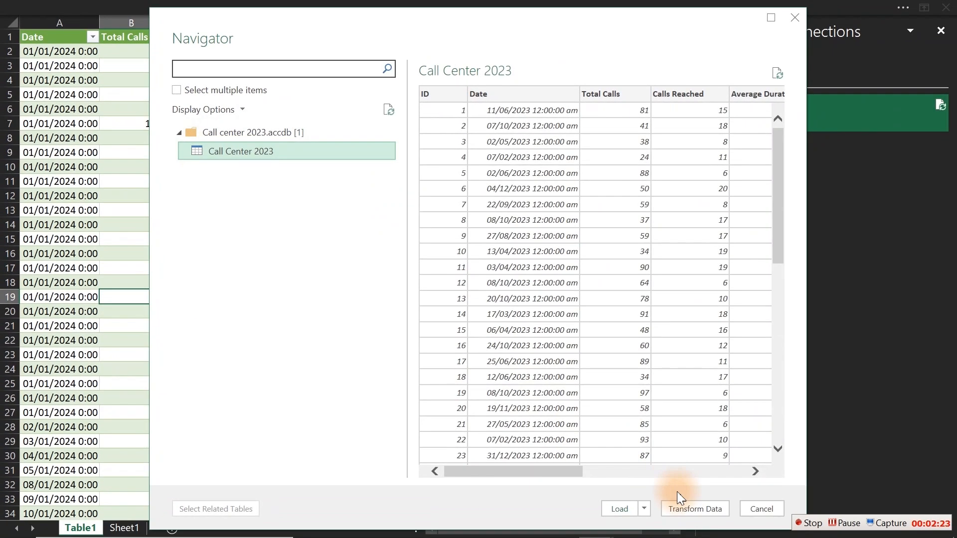
{"action": "left_click", "coordinate": [692, 504]}
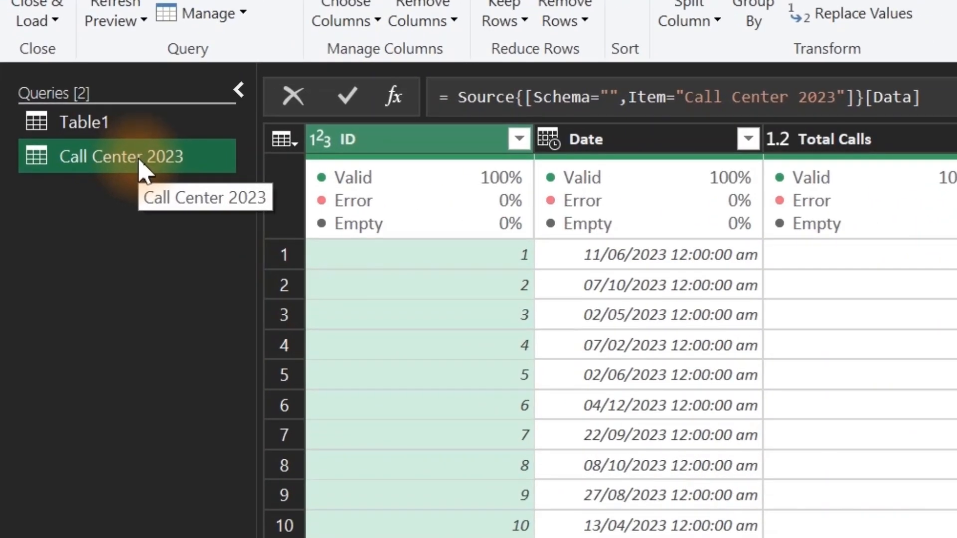
Rename the Call Center 2023 query as Dataset
{"action": "double_click", "coordinate": [140, 159]}
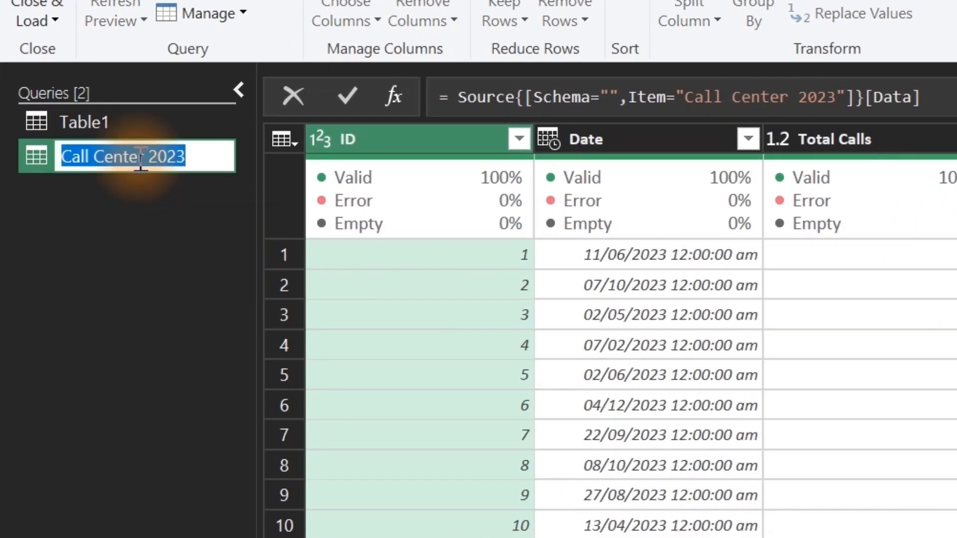
{"action": "type", "text": "Dataset"}
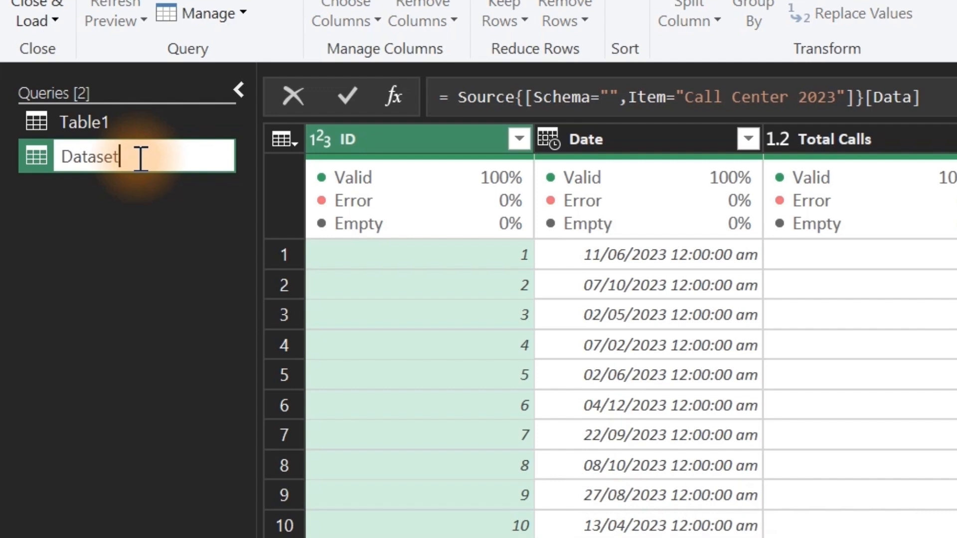
{"action": "key", "text": "Return"}
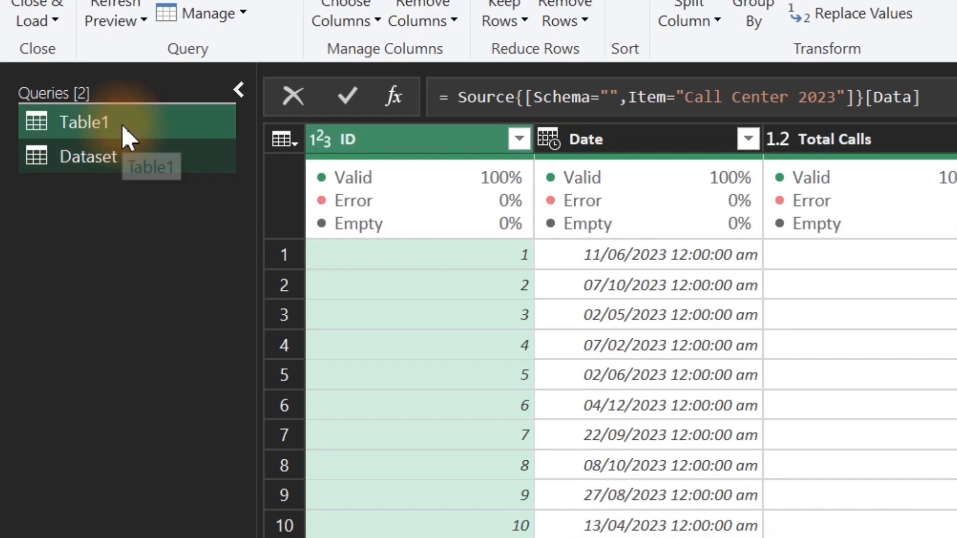
Compare the columns, column quality and applied steps of the Table1 and Dataset queries
{"action": "left_click", "coordinate": [127, 137]}
{"action": "left_click", "coordinate": [122, 166]}
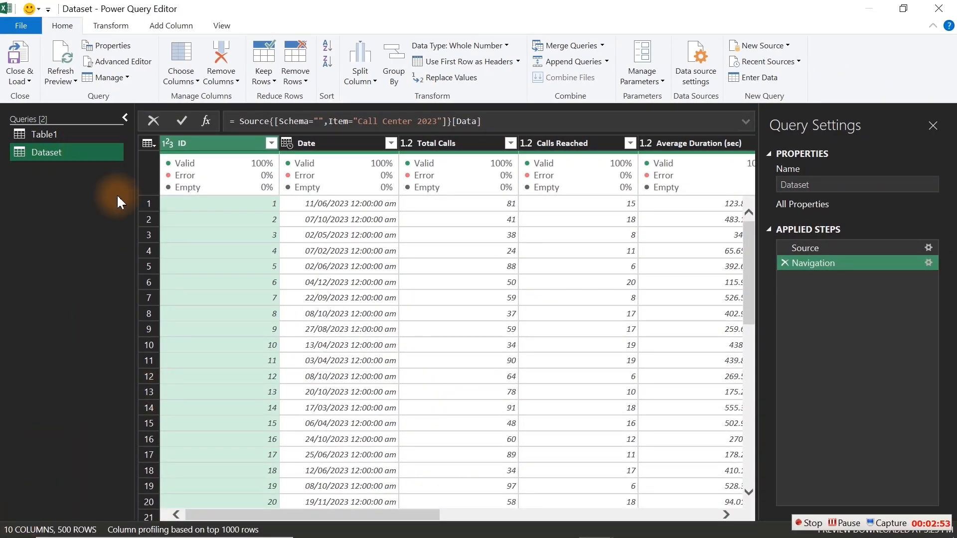
{"action": "left_click", "coordinate": [57, 140]}
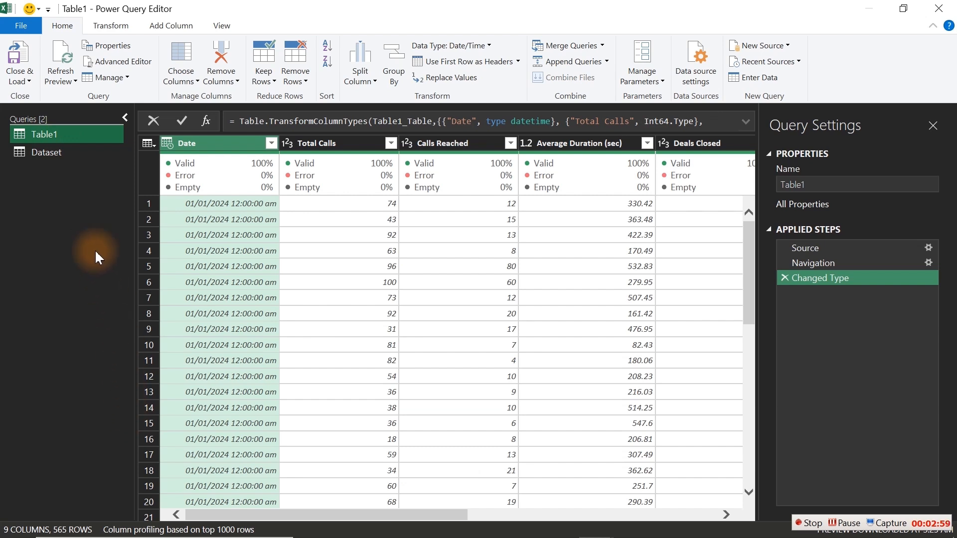
{"action": "left_click", "coordinate": [52, 151]}
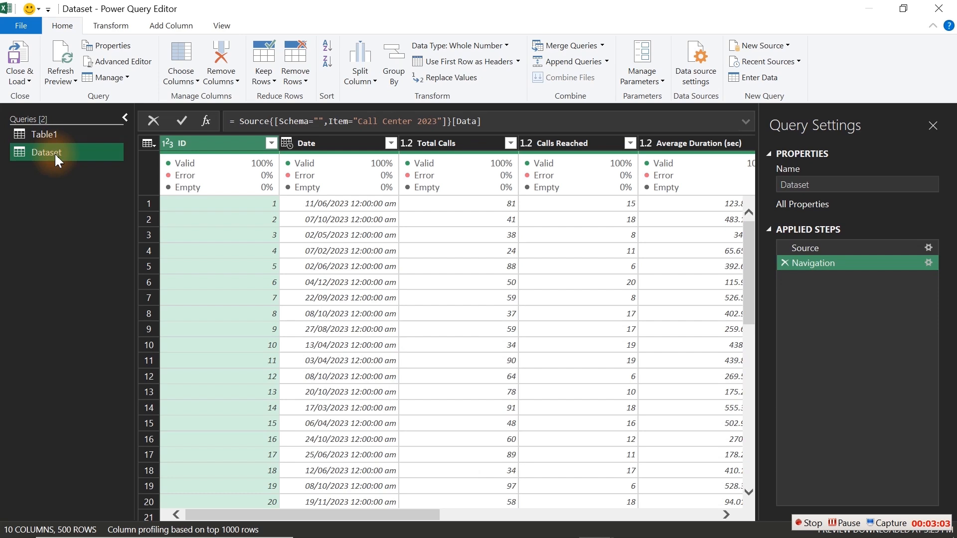
{"action": "mouse_move", "coordinate": [234, 179]}
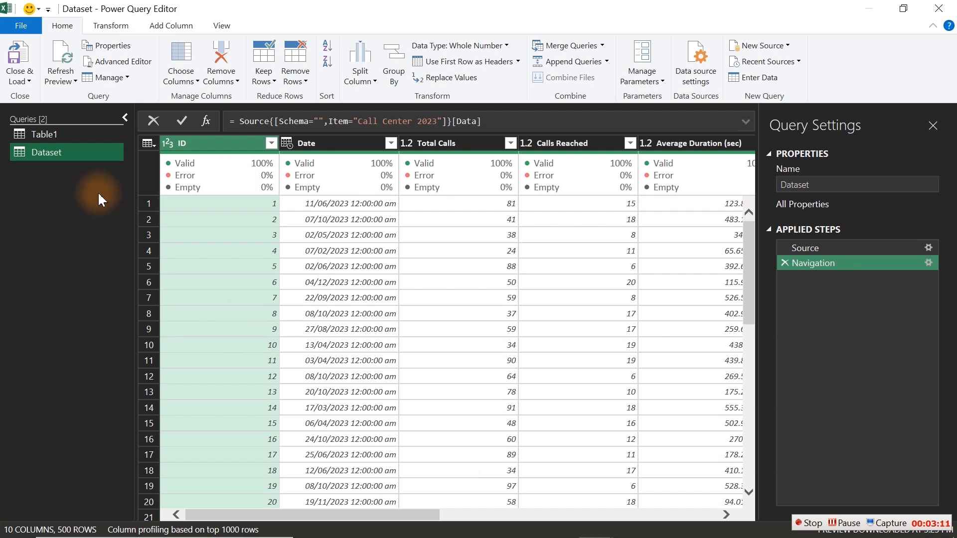
{"action": "left_click", "coordinate": [69, 138]}
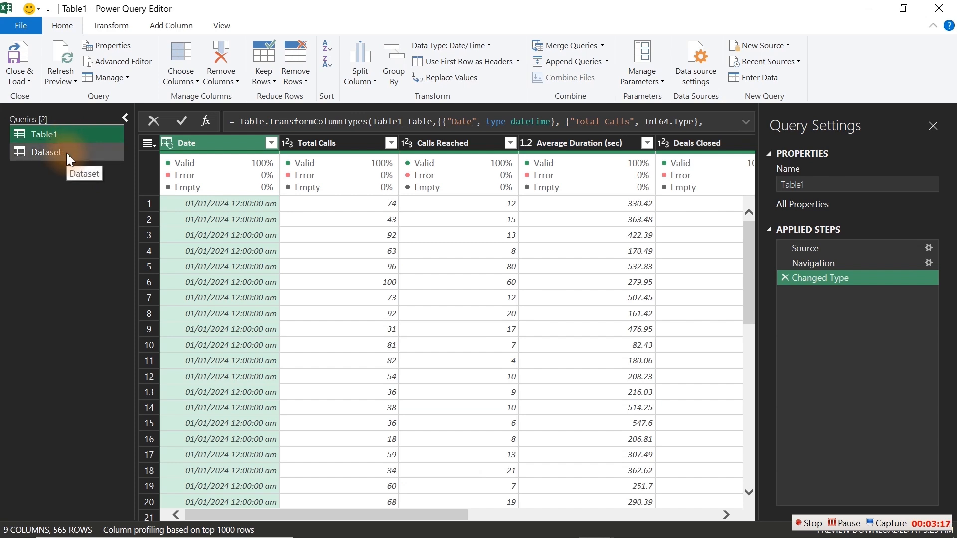
{"action": "mouse_move", "coordinate": [193, 166]}
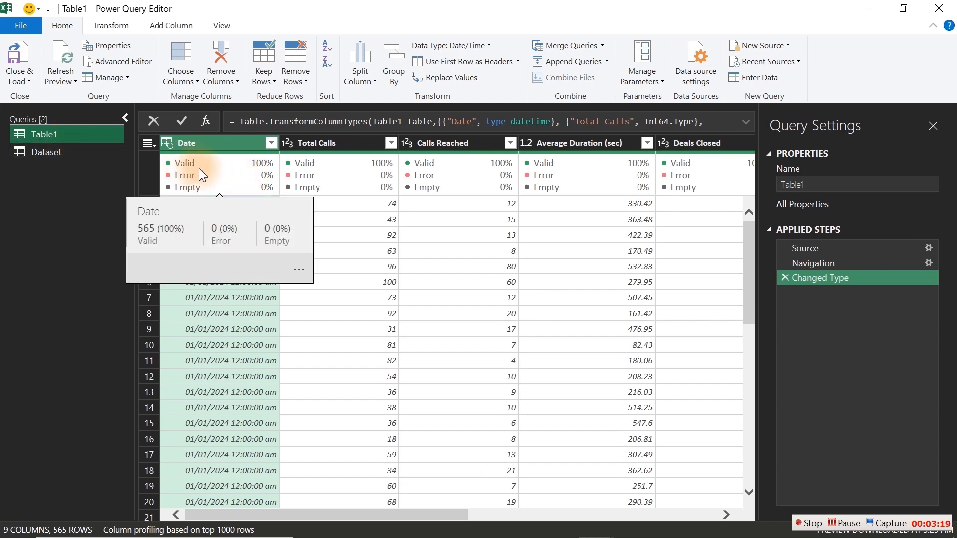
{"action": "mouse_move", "coordinate": [432, 191]}
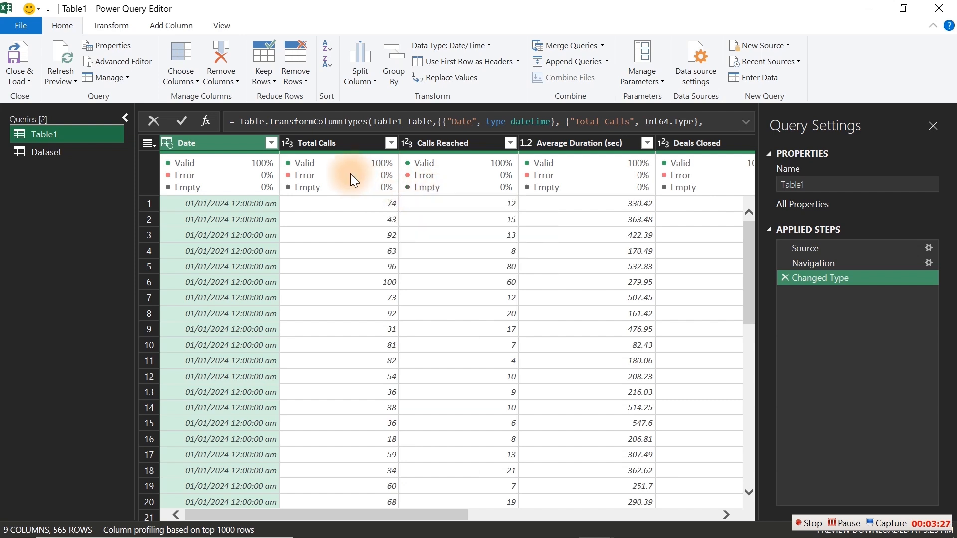
{"action": "mouse_move", "coordinate": [314, 173]}
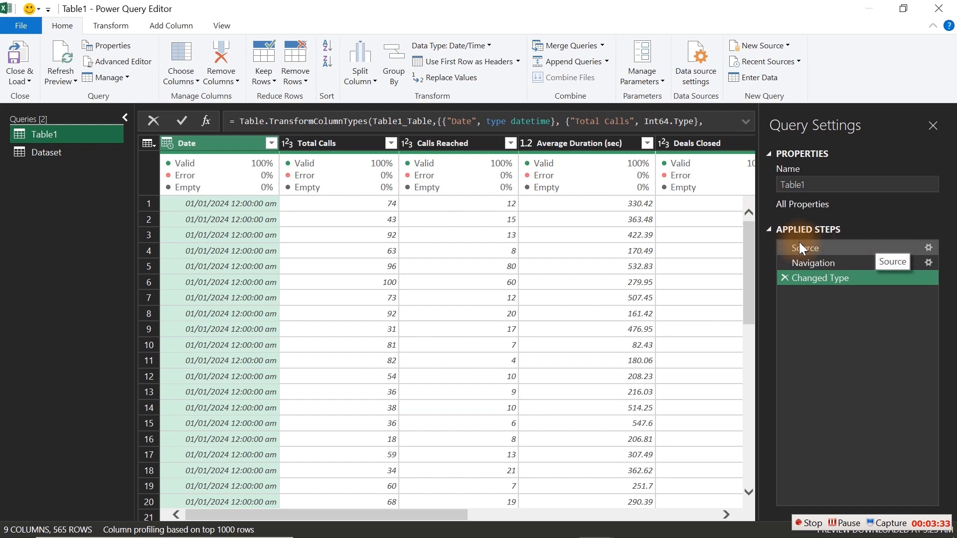
{"action": "left_click_drag", "start_coordinate": [750, 233], "coordinate": [742, 175]}
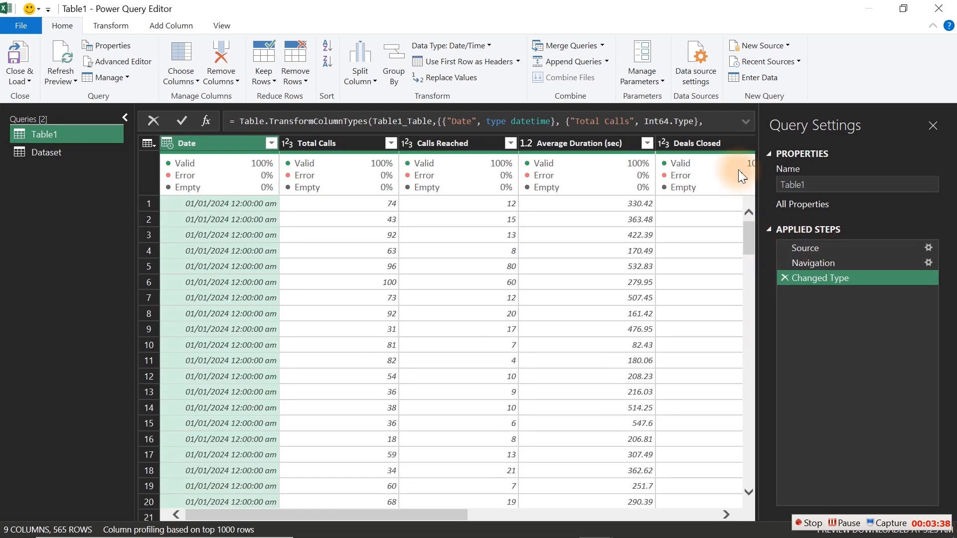
View the column profile for Total Calls in Table1, and switch the column quality display off and back on
{"action": "left_click", "coordinate": [335, 143]}
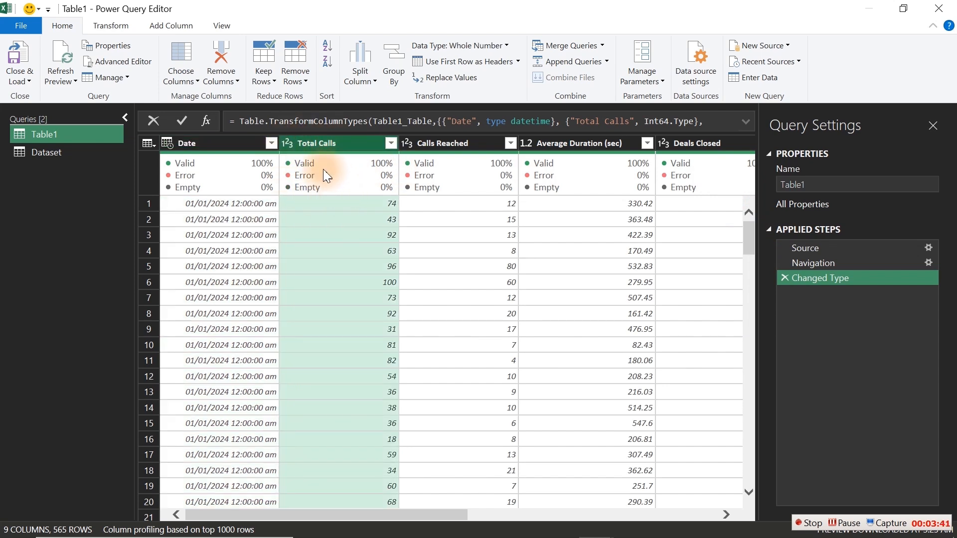
{"action": "left_click", "coordinate": [220, 27]}
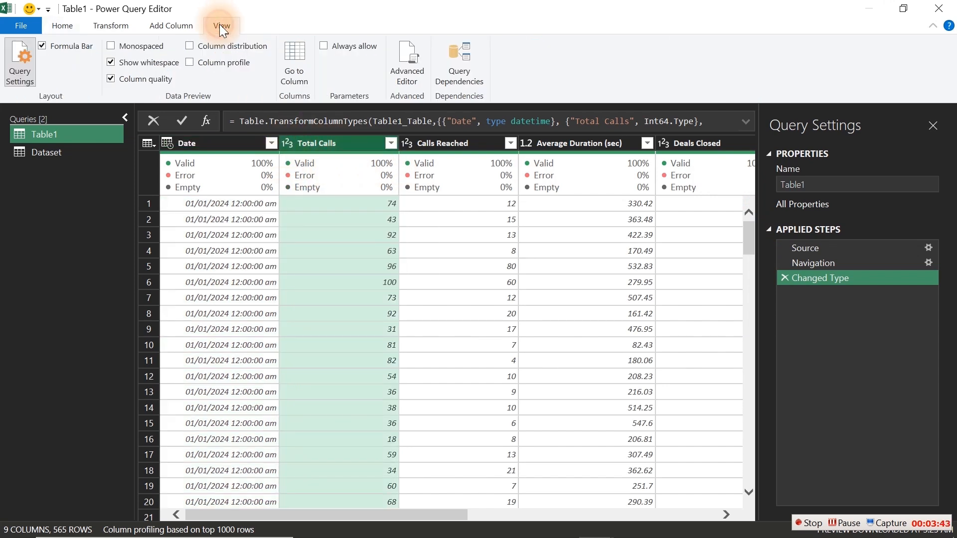
{"action": "left_click", "coordinate": [112, 78]}
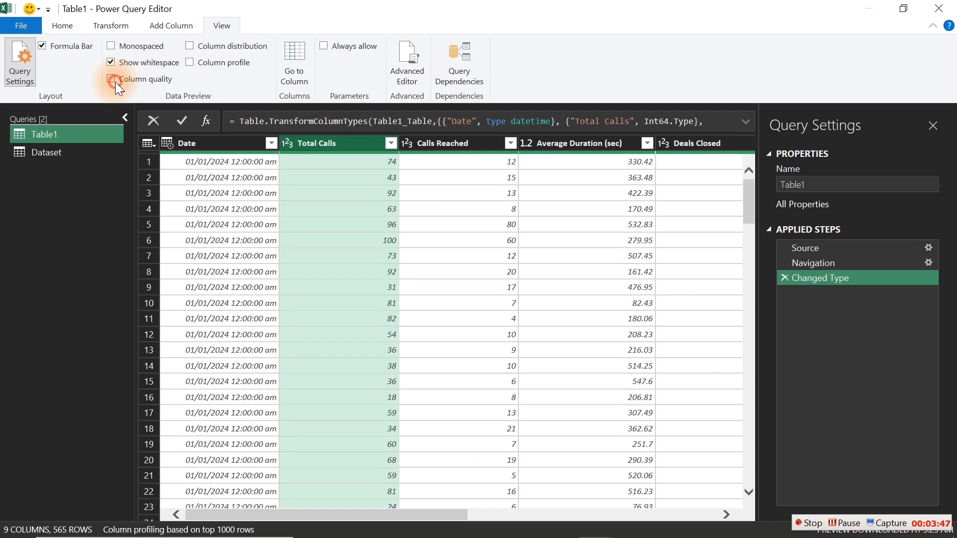
{"action": "left_click", "coordinate": [111, 79]}
{"action": "left_click", "coordinate": [111, 79]}
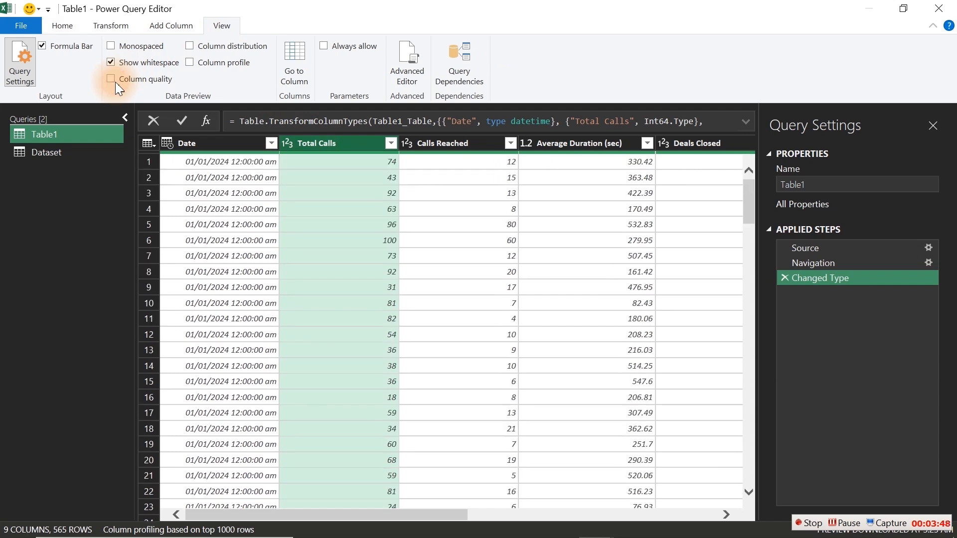
{"action": "left_click", "coordinate": [193, 60]}
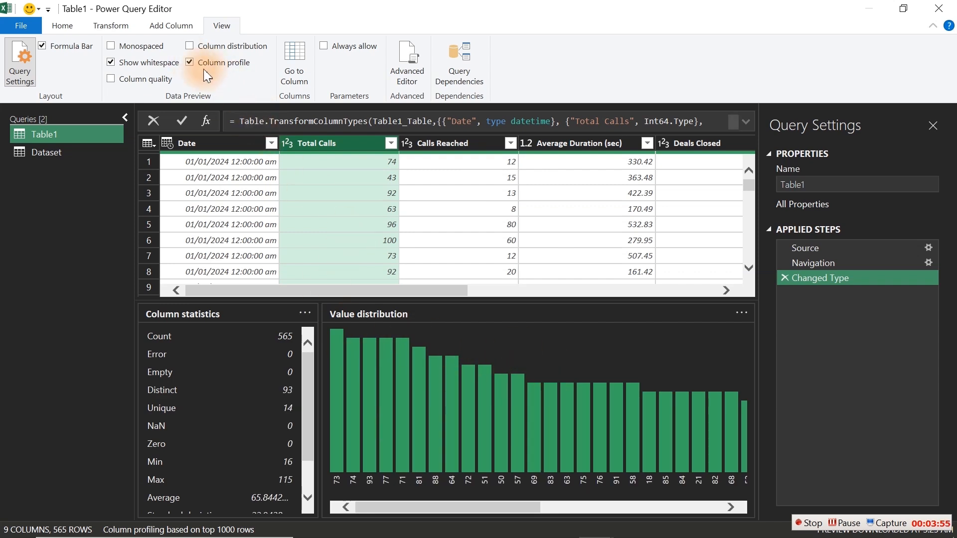
{"action": "left_click", "coordinate": [190, 63]}
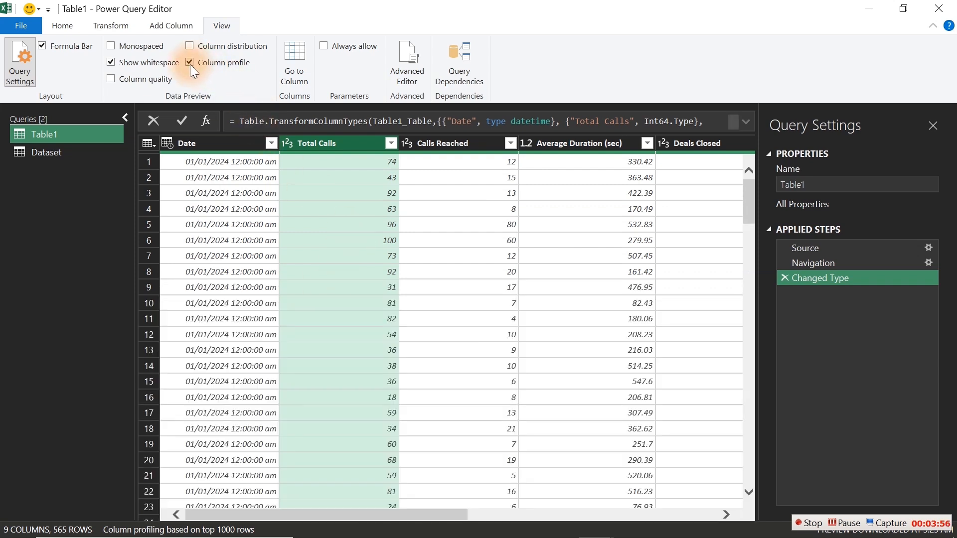
{"action": "left_click", "coordinate": [111, 80]}
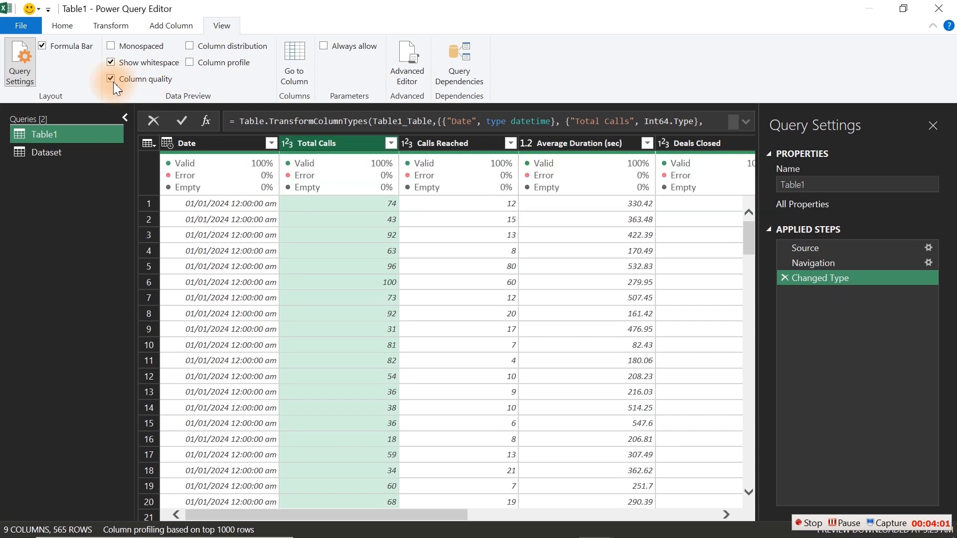
{"action": "left_click", "coordinate": [112, 80]}
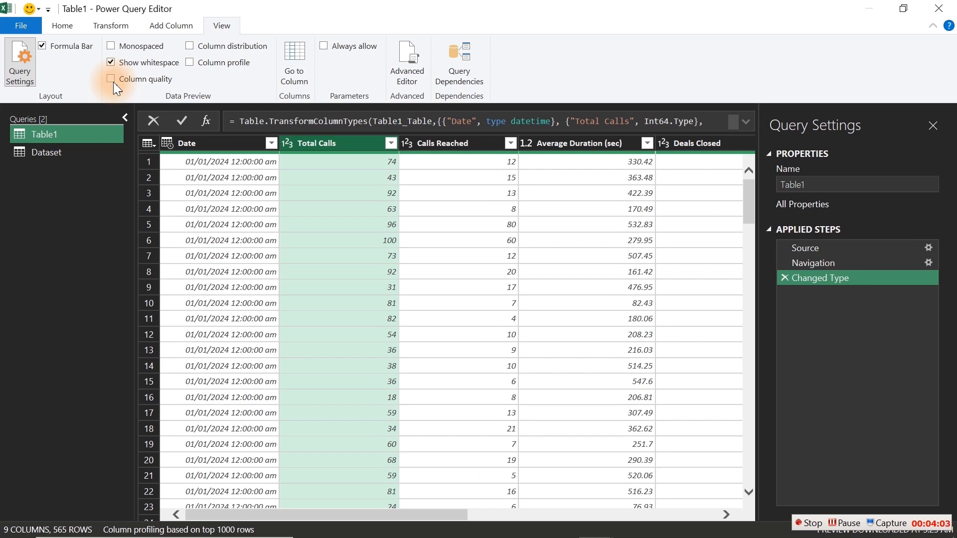
{"action": "left_click", "coordinate": [112, 80]}
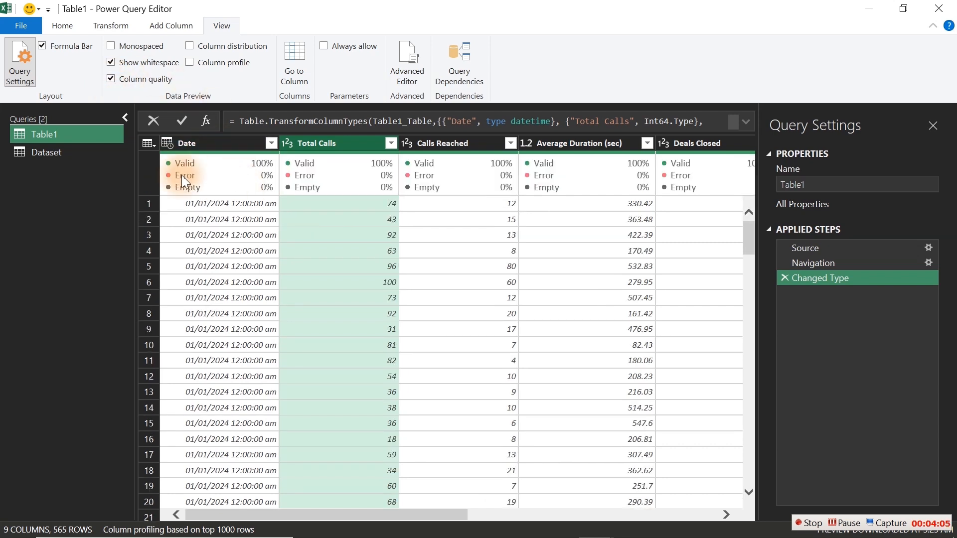
Append Table1 to the Dataset query using the two-table option
{"action": "left_click", "coordinate": [66, 154]}
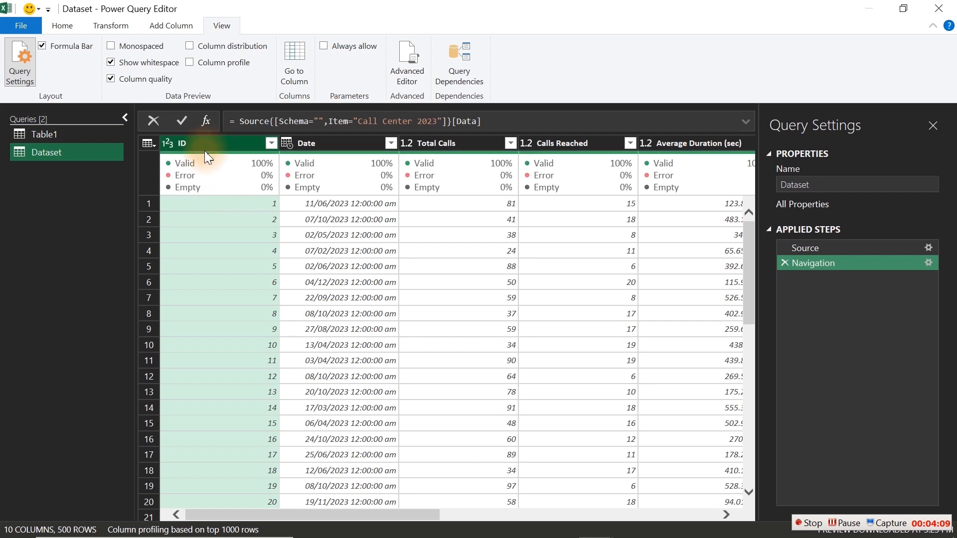
{"action": "mouse_move", "coordinate": [238, 167]}
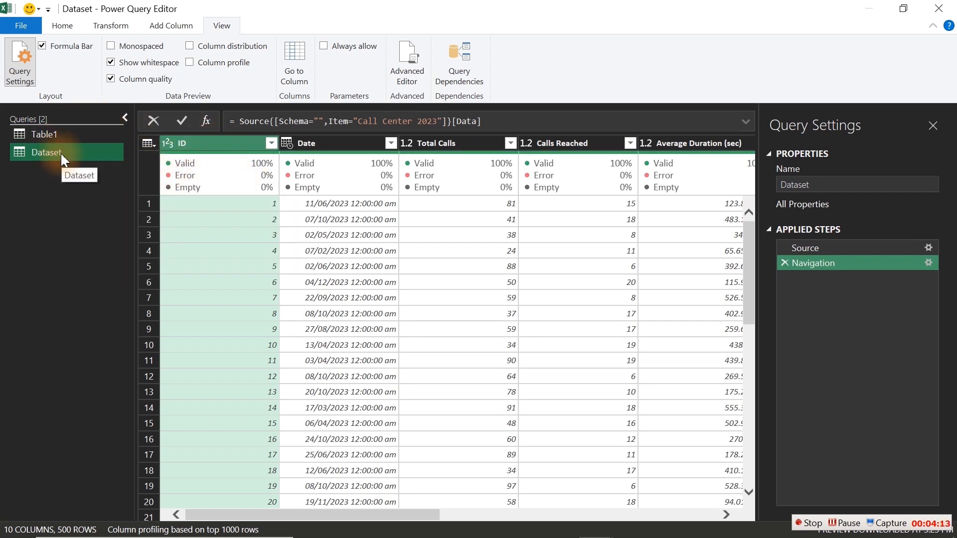
{"action": "left_click", "coordinate": [55, 25]}
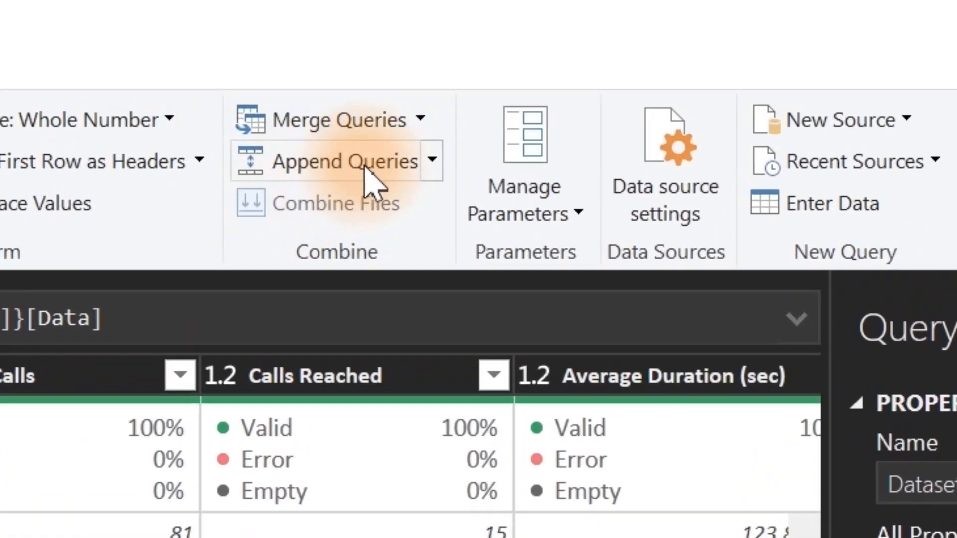
{"action": "left_click", "coordinate": [347, 161]}
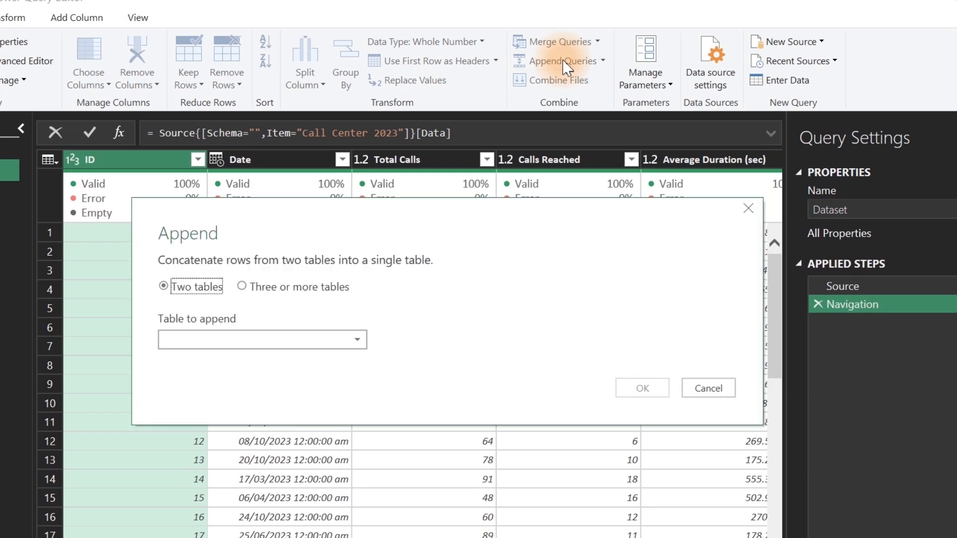
{"action": "left_click", "coordinate": [292, 342]}
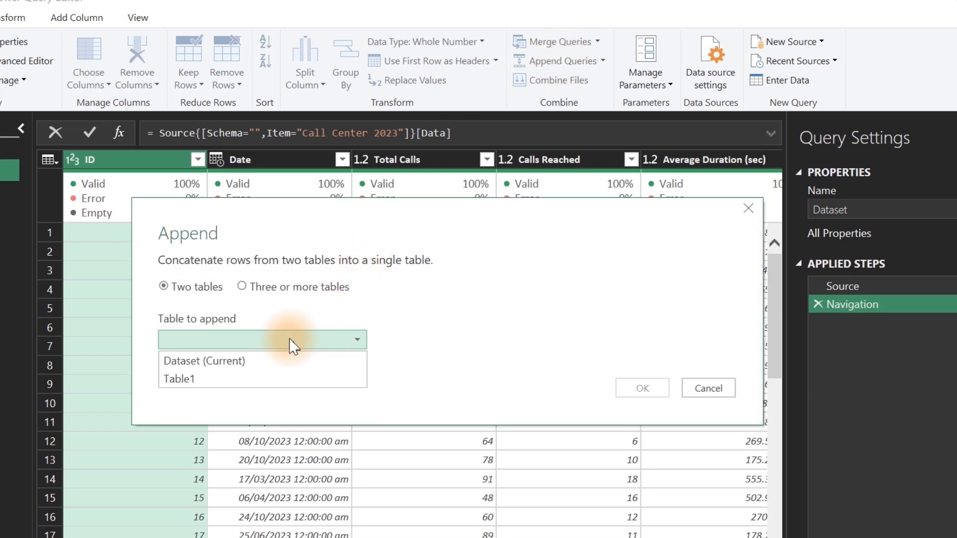
{"action": "left_click", "coordinate": [231, 379]}
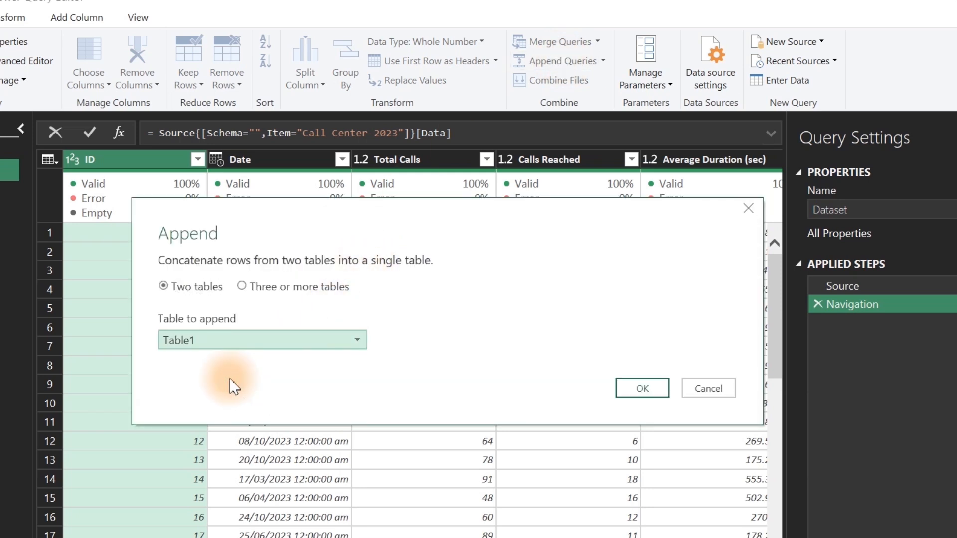
{"action": "left_click", "coordinate": [636, 384]}
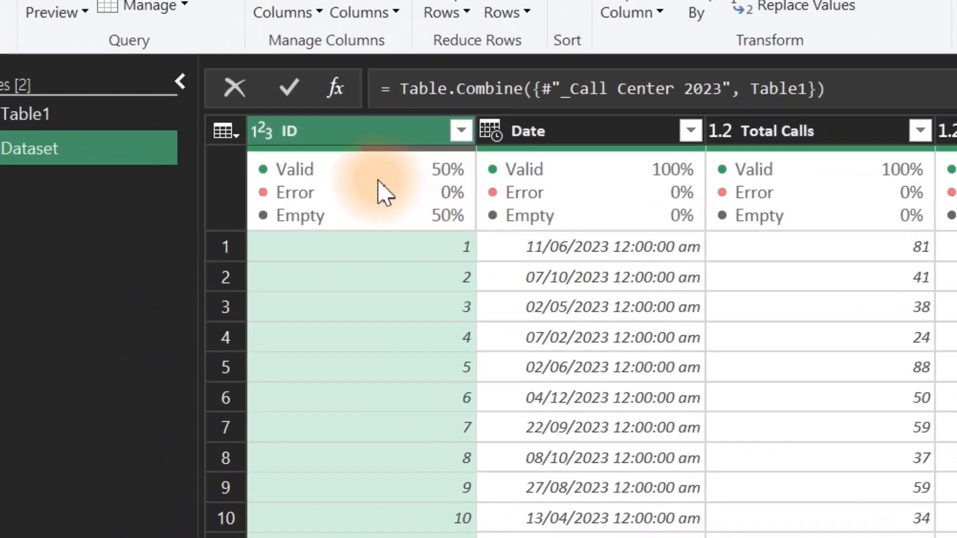
Check the ID column's quality in Dataset against the columns of Table1, and hide the column quality details in the Dataset preview
{"action": "mouse_move", "coordinate": [94, 191]}
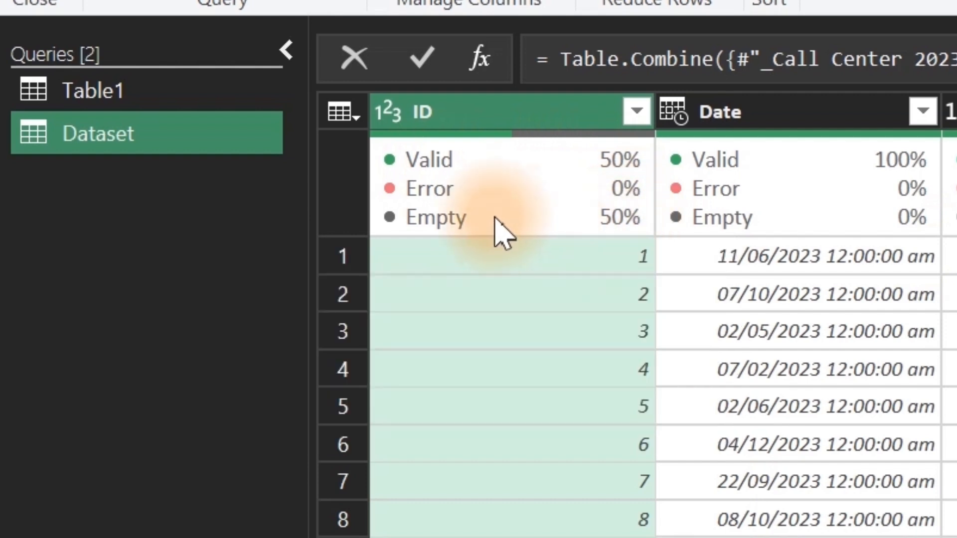
{"action": "mouse_move", "coordinate": [516, 225]}
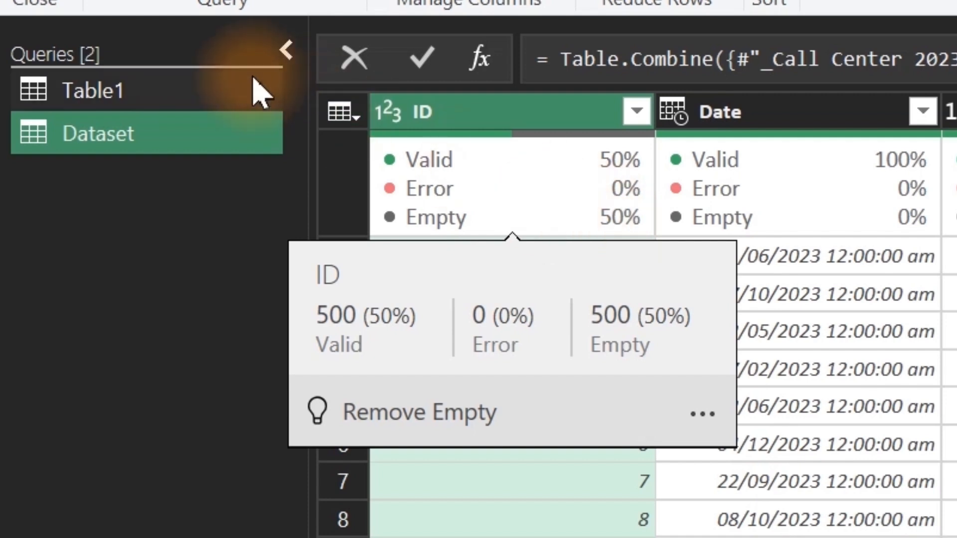
{"action": "left_click", "coordinate": [184, 86]}
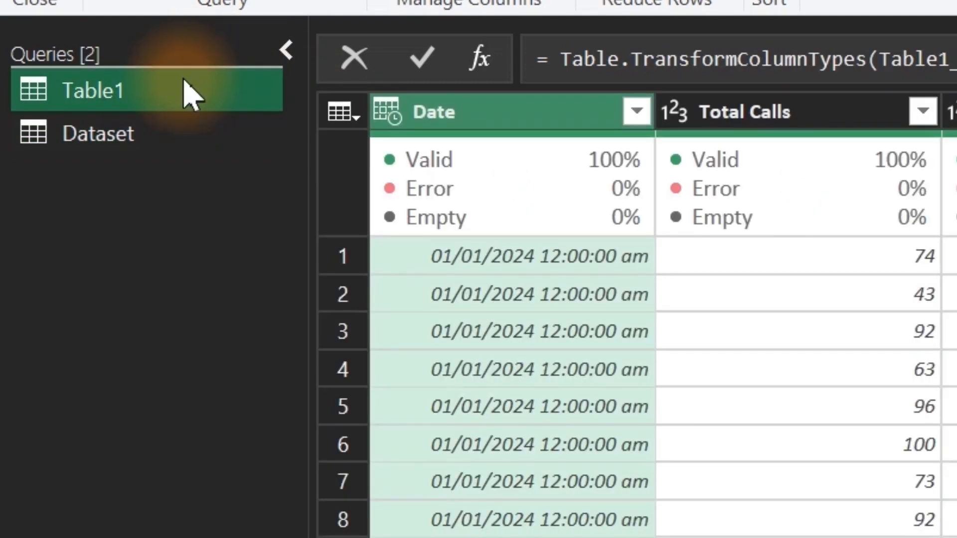
{"action": "left_click", "coordinate": [122, 154]}
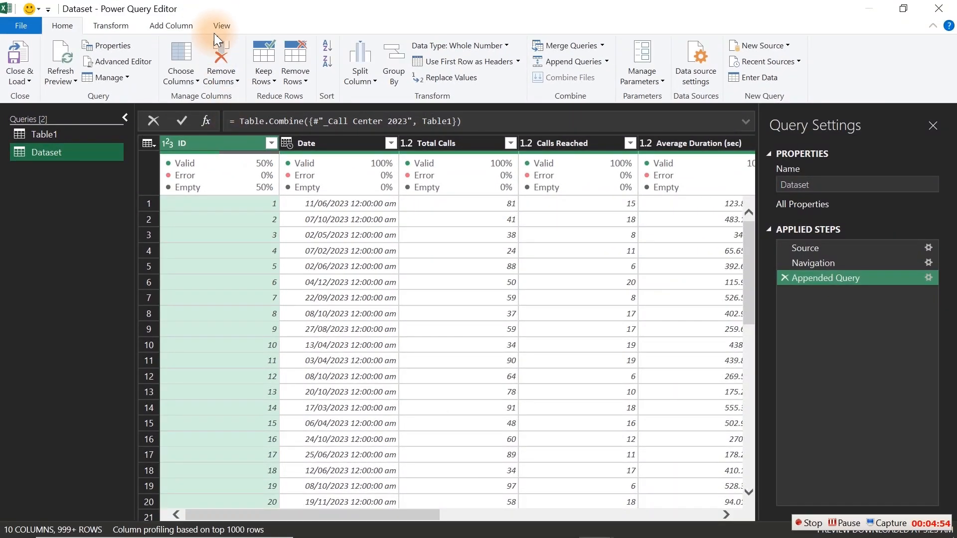
{"action": "left_click", "coordinate": [220, 26]}
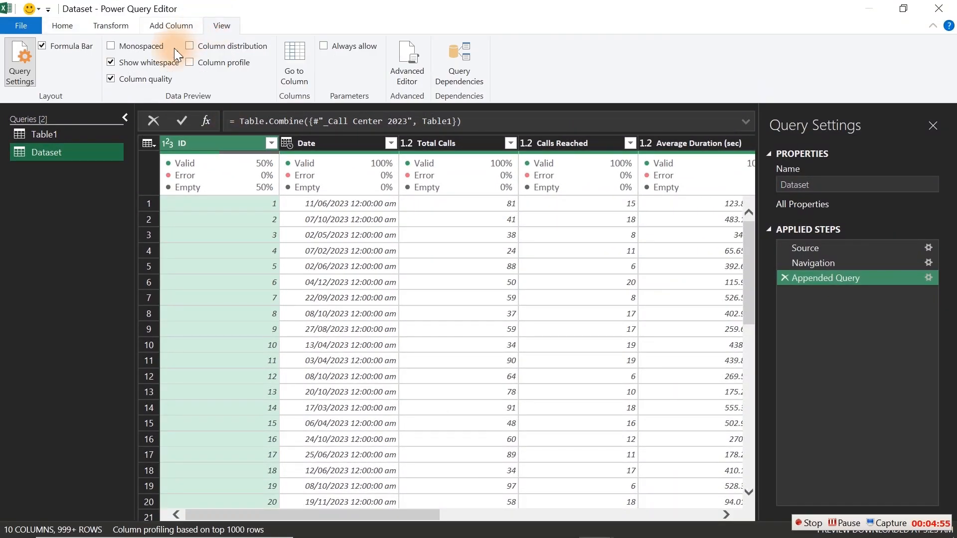
{"action": "left_click", "coordinate": [127, 79]}
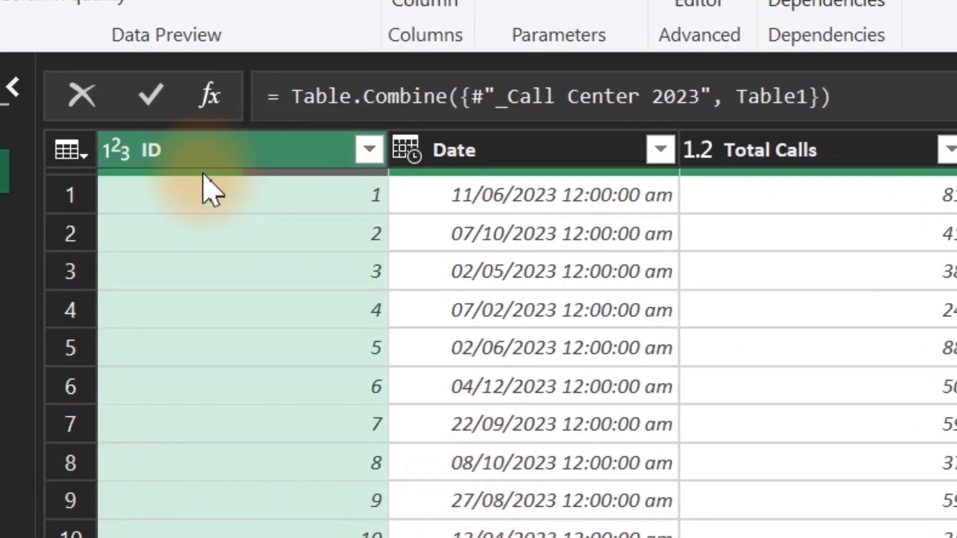
{"action": "mouse_move", "coordinate": [198, 175]}
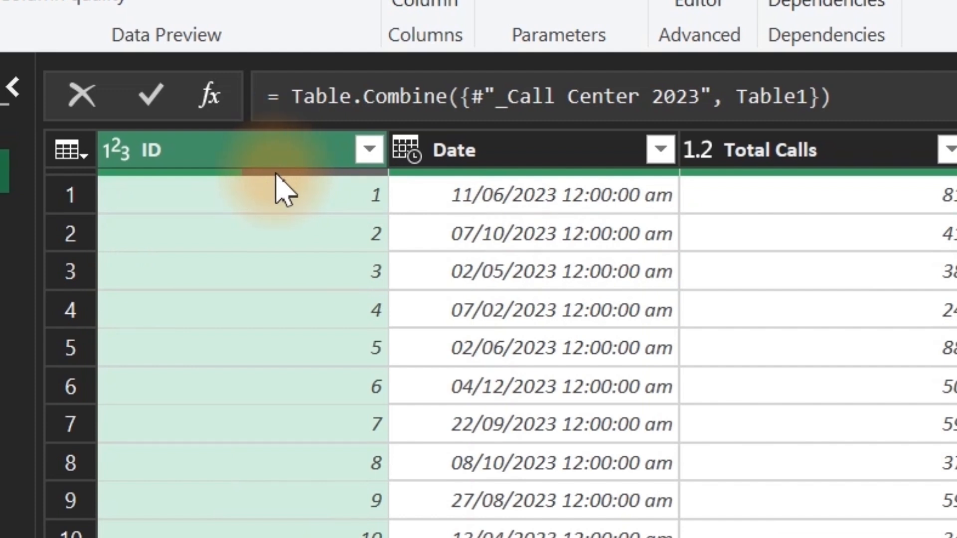
Turn the column quality details back on and remove the ID column from the Dataset query
{"action": "mouse_move", "coordinate": [277, 172]}
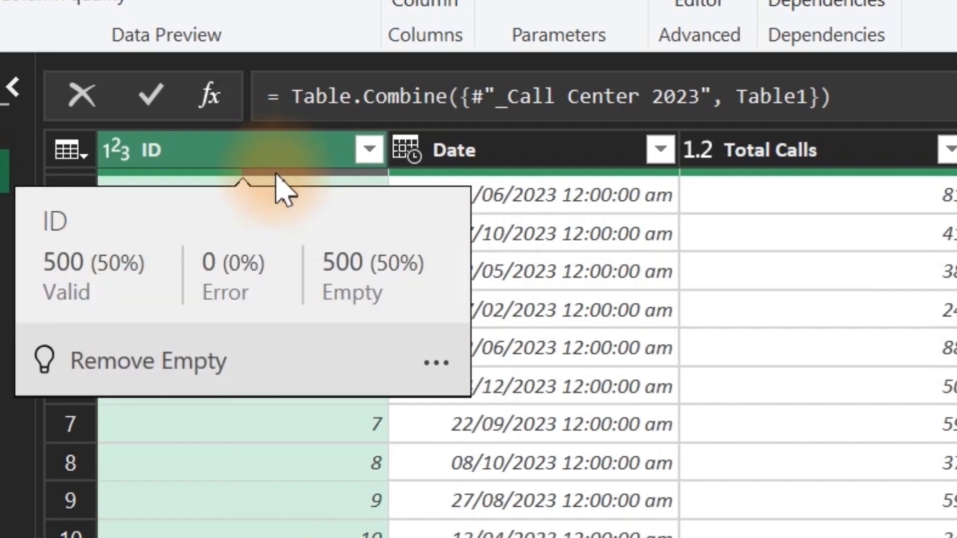
{"action": "left_click", "coordinate": [2, 6]}
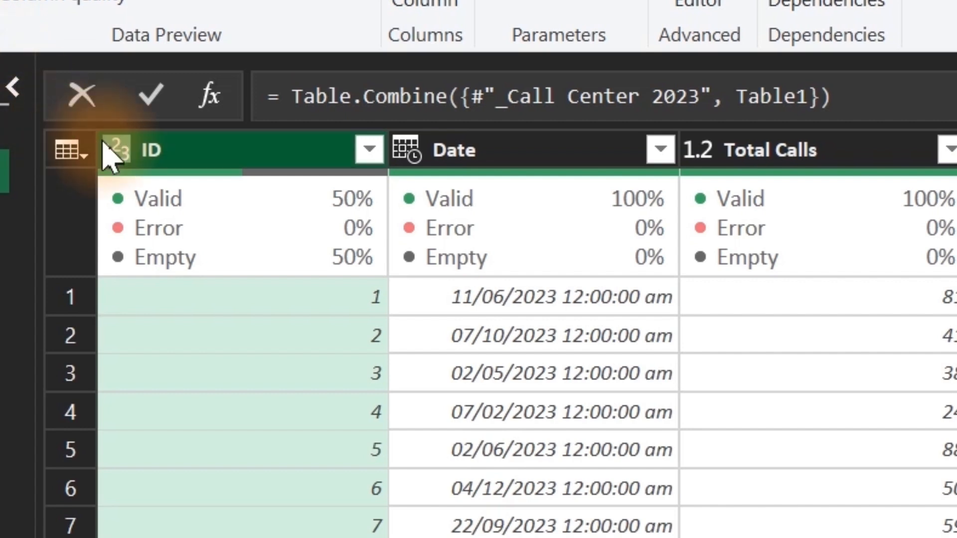
{"action": "left_click", "coordinate": [181, 163]}
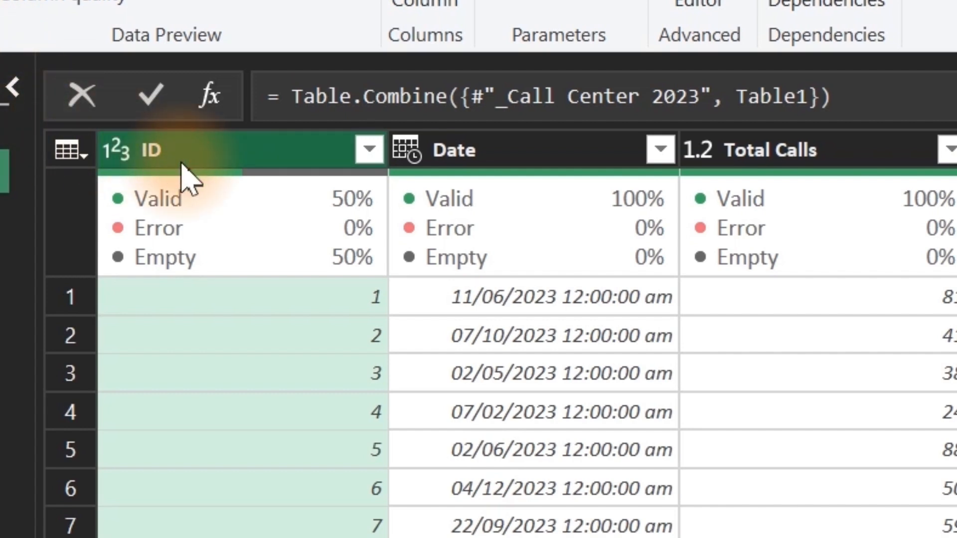
{"action": "right_click", "coordinate": [184, 172]}
{"action": "left_click", "coordinate": [264, 231]}
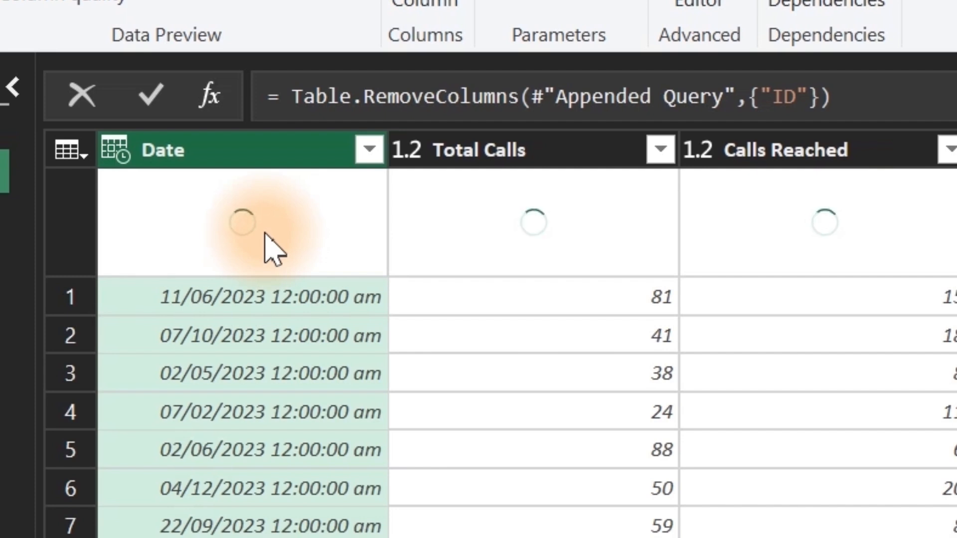
Change the Date column's data type from date and time to Date
{"action": "mouse_move", "coordinate": [272, 249]}
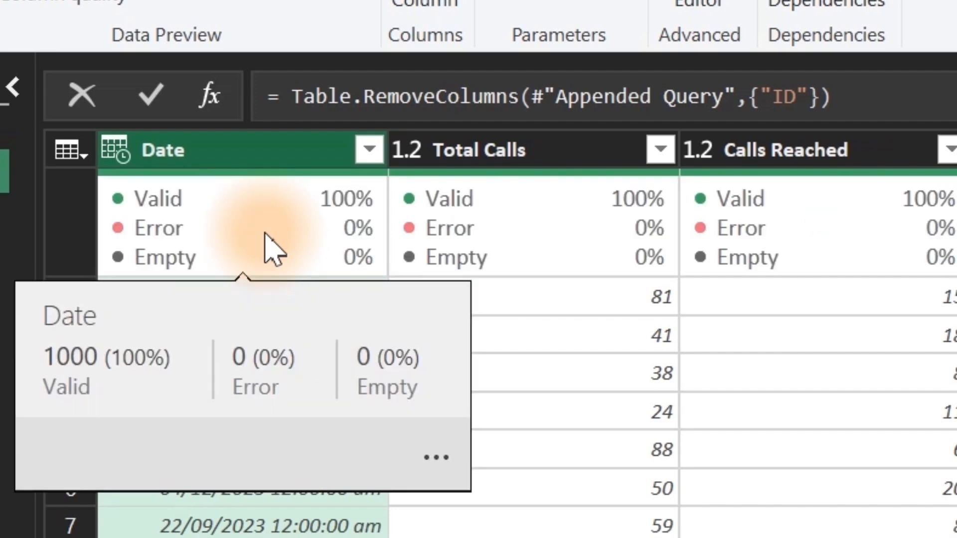
{"action": "left_click", "coordinate": [124, 155]}
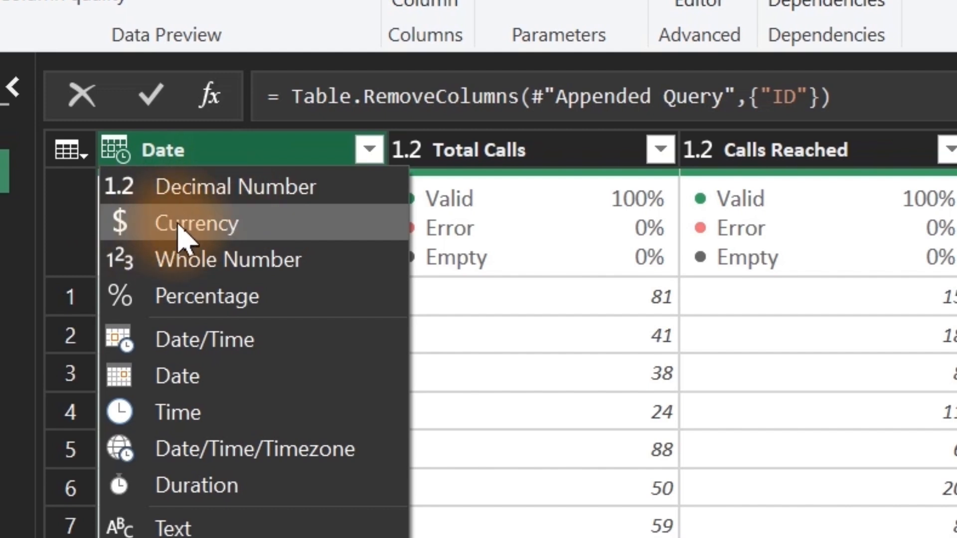
{"action": "left_click", "coordinate": [465, 159]}
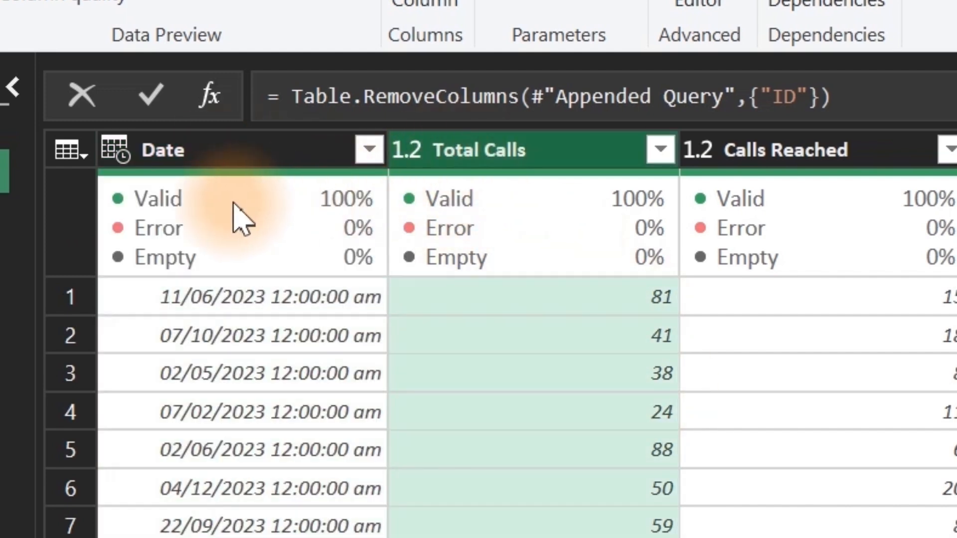
{"action": "mouse_move", "coordinate": [139, 171]}
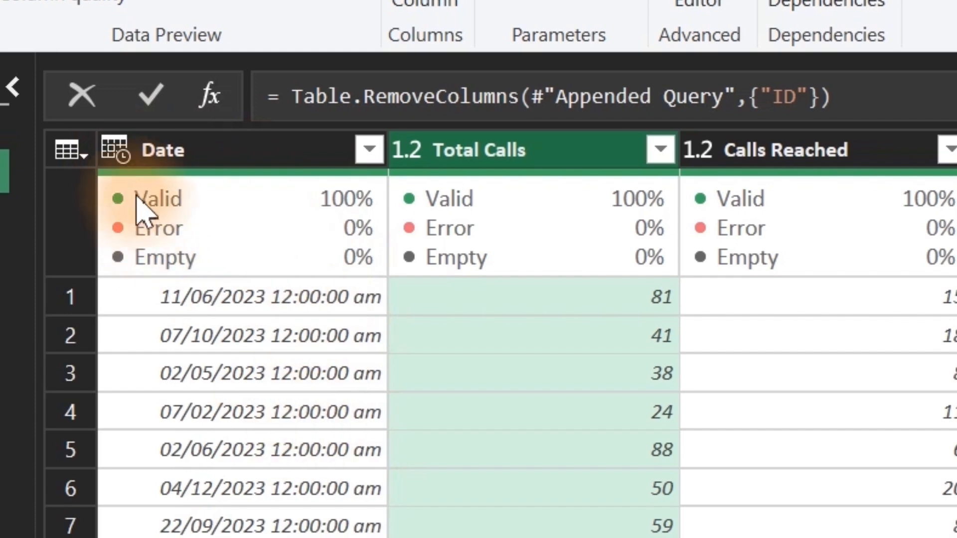
{"action": "left_click", "coordinate": [119, 142]}
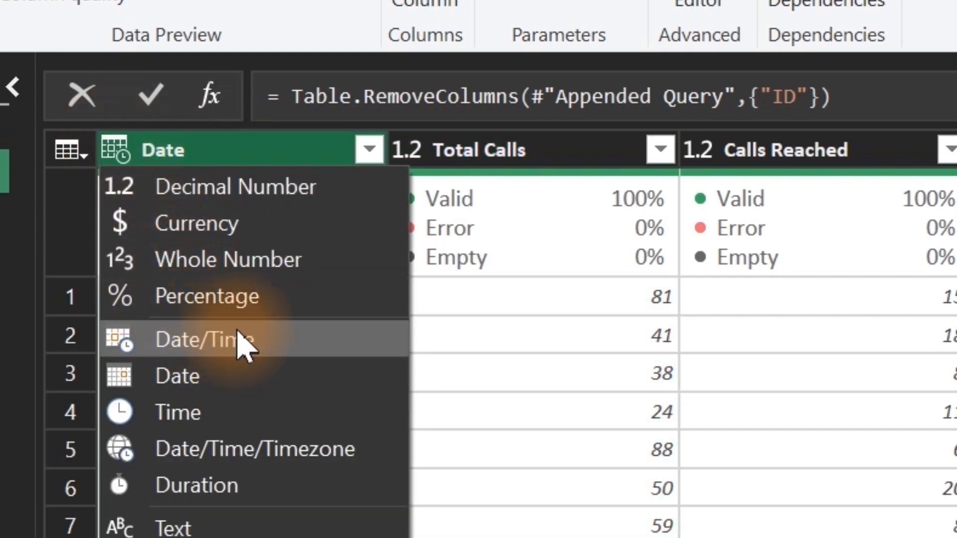
{"action": "left_click", "coordinate": [198, 380]}
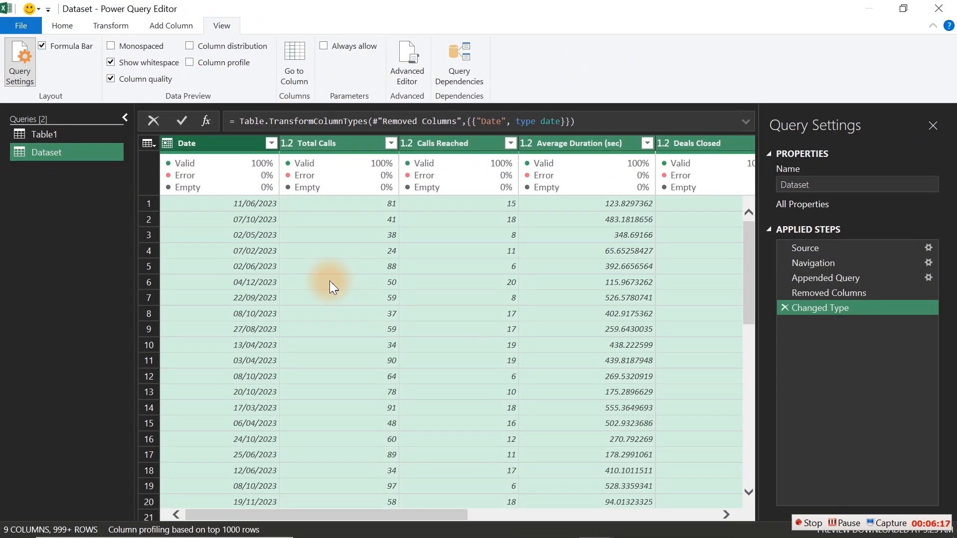
Detect the data types of all columns in the Dataset query automatically
{"action": "left_click", "coordinate": [112, 29]}
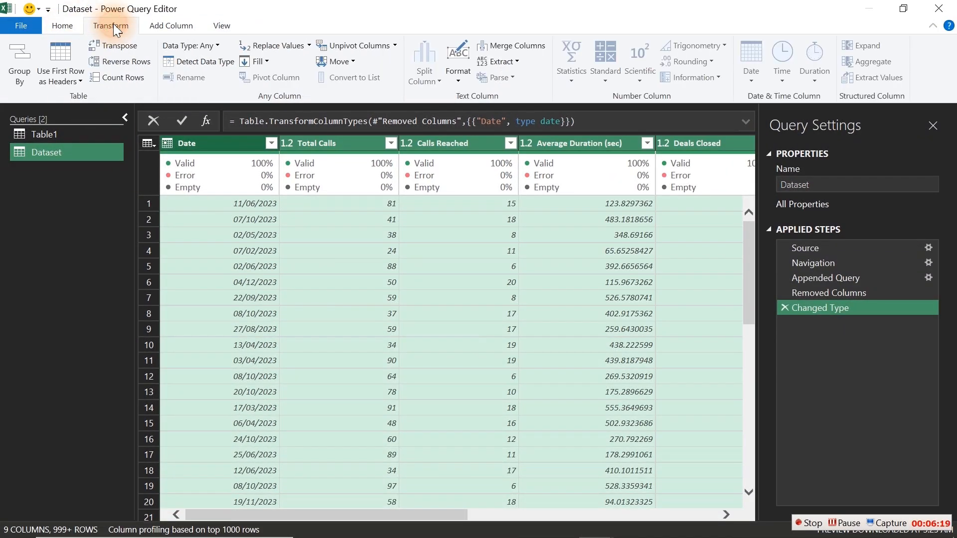
{"action": "left_click", "coordinate": [193, 63]}
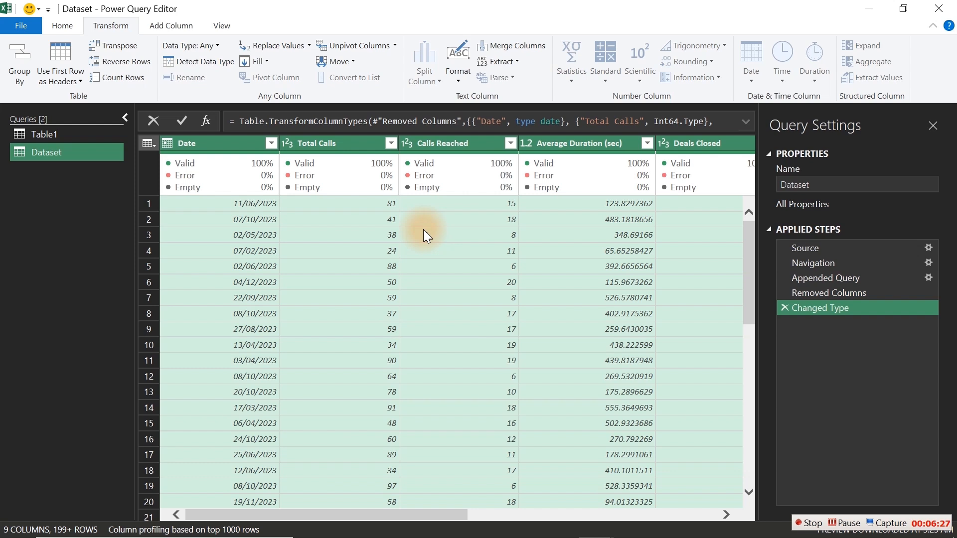
{"action": "left_click", "coordinate": [556, 149]}
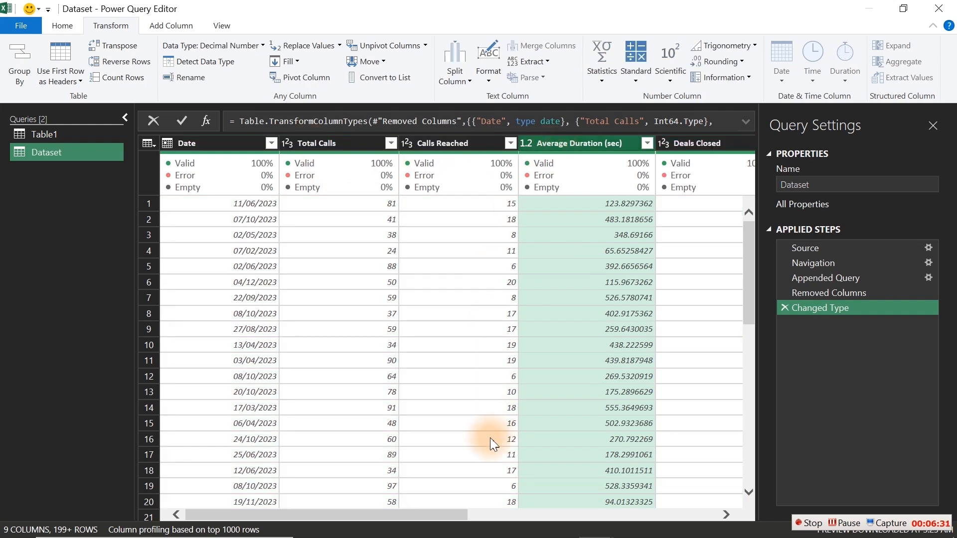
Review the remaining Dataset columns, comparing the First Name and Last Name columns
{"action": "left_click", "coordinate": [440, 516]}
{"action": "left_click_drag", "start_coordinate": [440, 518], "coordinate": [793, 485]}
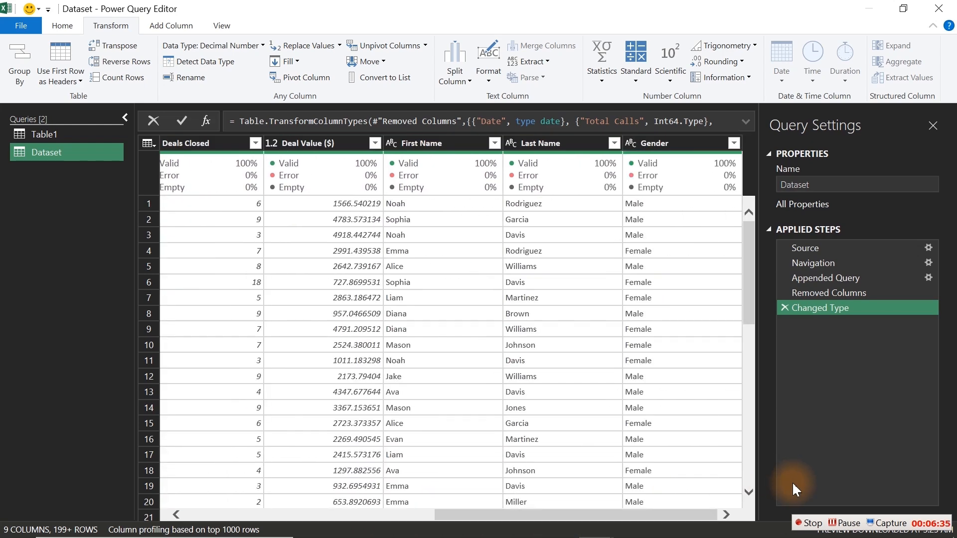
{"action": "left_click", "coordinate": [446, 143]}
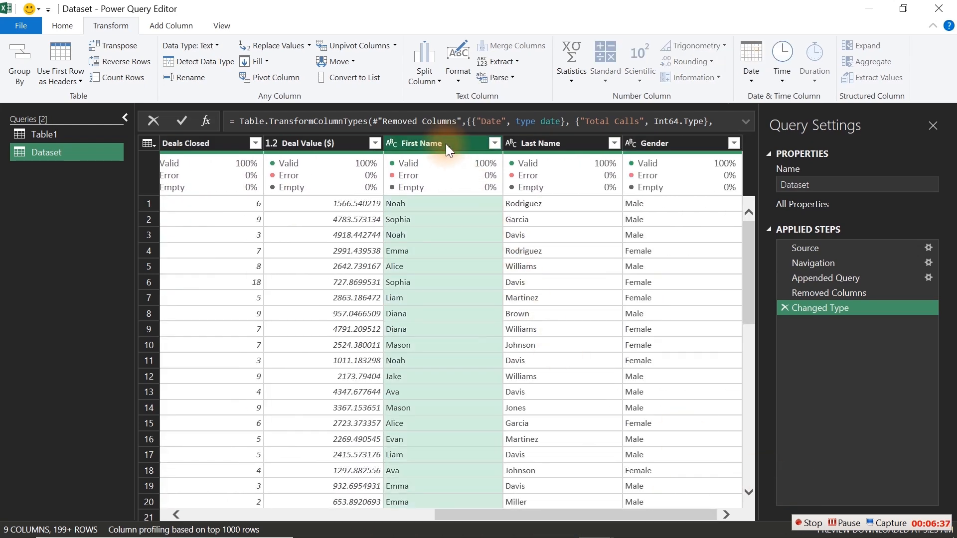
{"action": "left_click", "coordinate": [536, 139]}
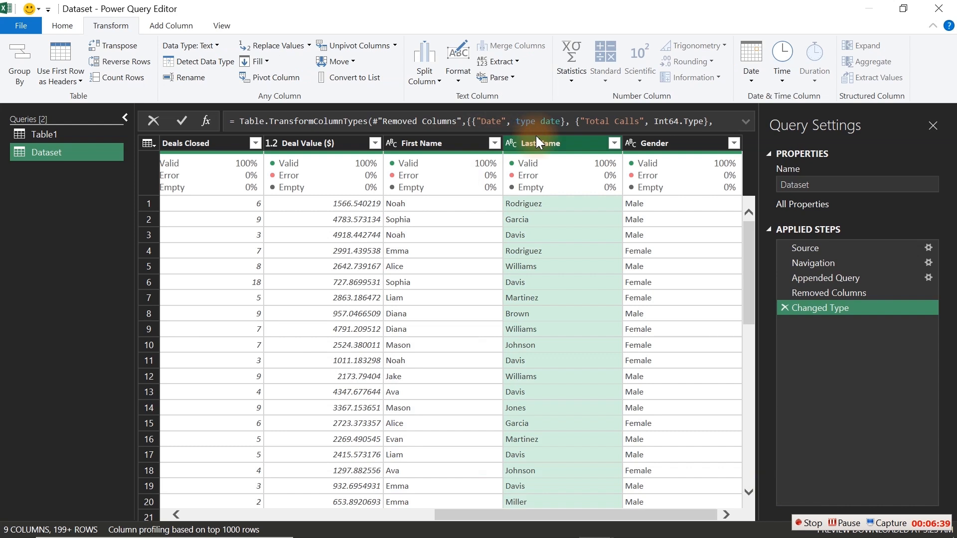
{"action": "left_click", "coordinate": [434, 144]}
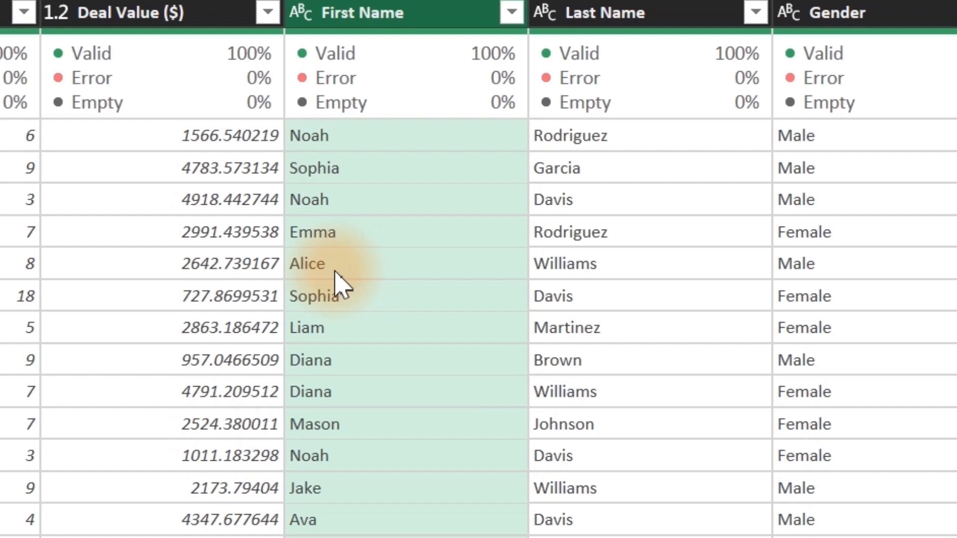
{"action": "left_click", "coordinate": [630, 18]}
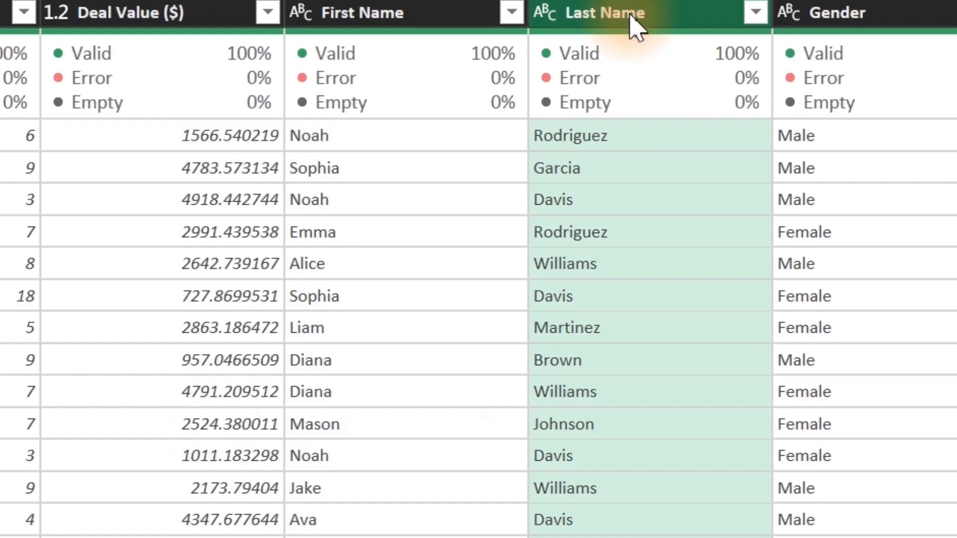
Merge the First Name and Last Name columns with a Space separator into a column named Full Name
{"action": "left_click", "coordinate": [438, 24]}
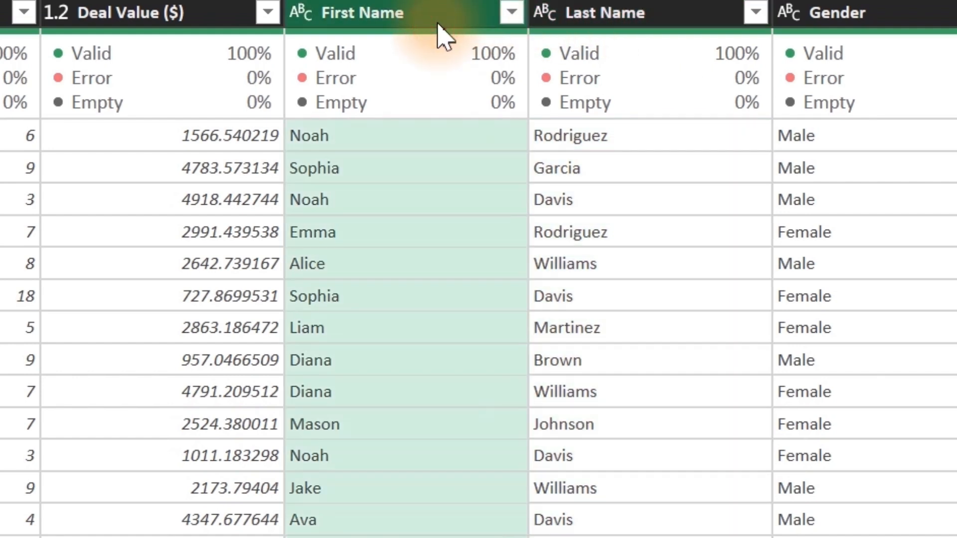
{"action": "left_click", "coordinate": [656, 16], "text": "ctrl"}
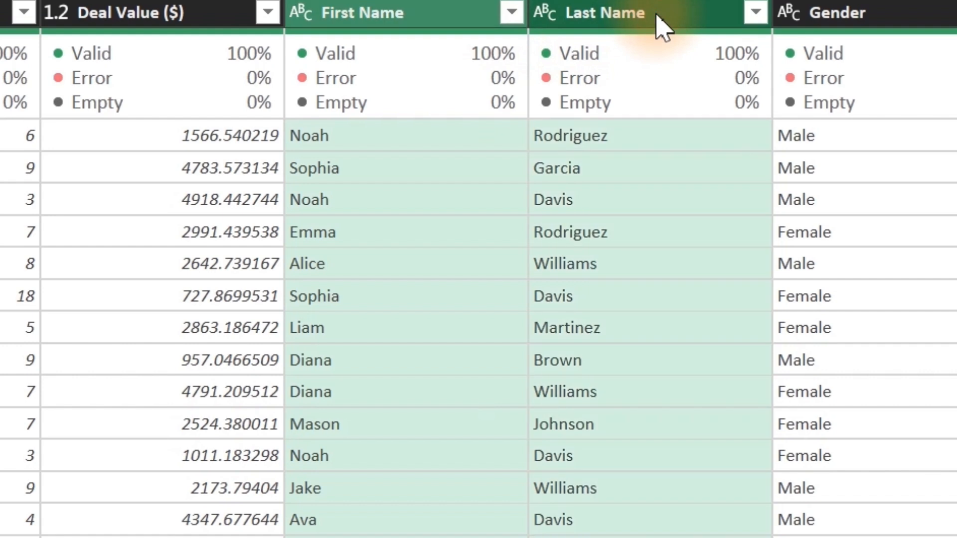
{"action": "right_click", "coordinate": [657, 23]}
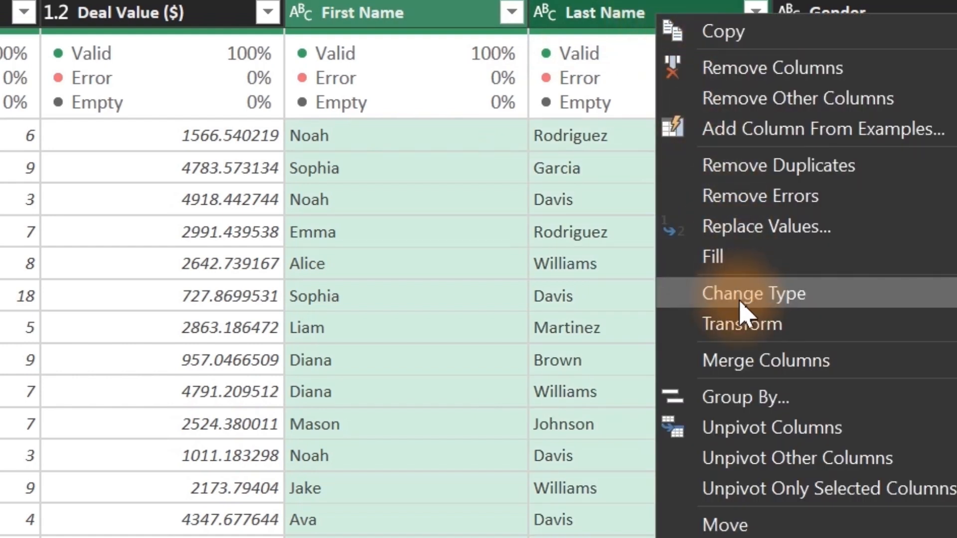
{"action": "left_click", "coordinate": [756, 362]}
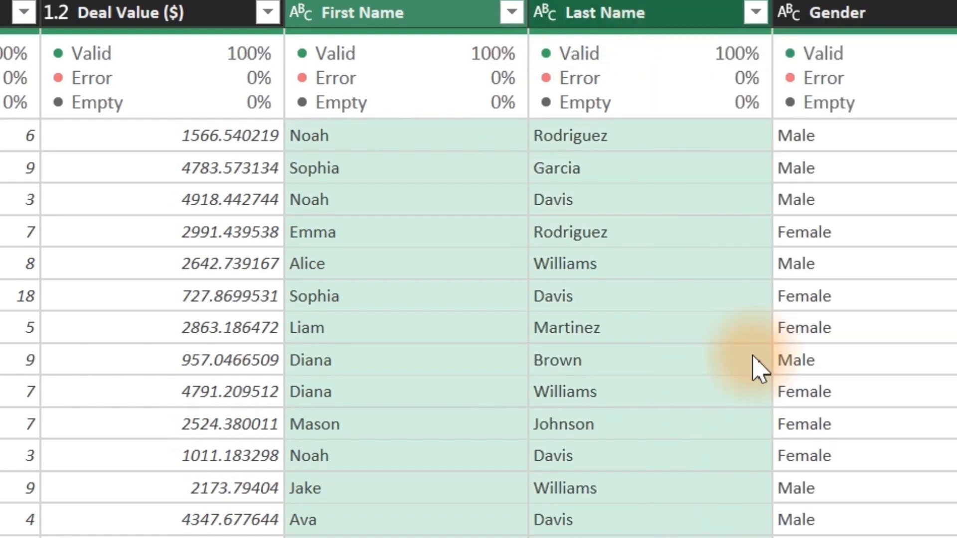
{"action": "left_click", "coordinate": [294, 257]}
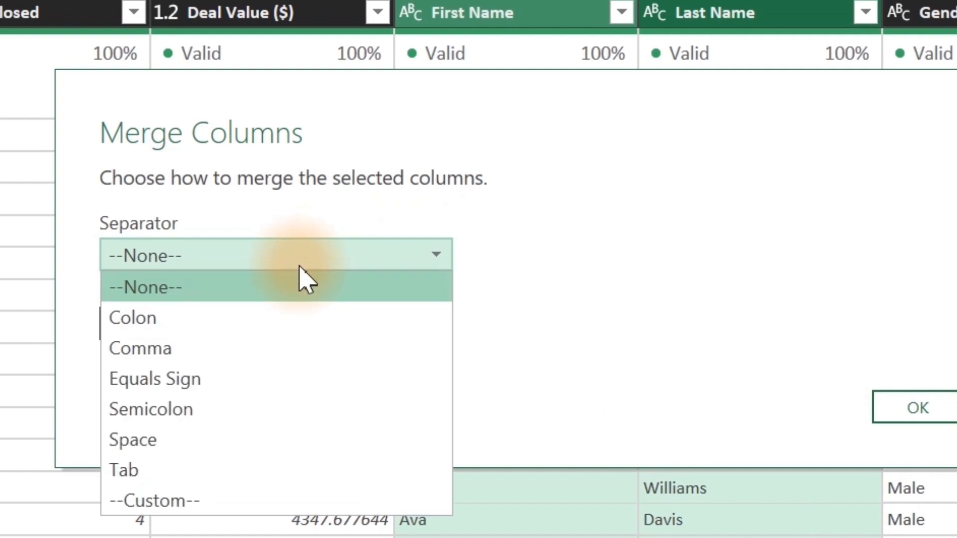
{"action": "left_click", "coordinate": [188, 446]}
{"action": "double_click", "coordinate": [208, 332]}
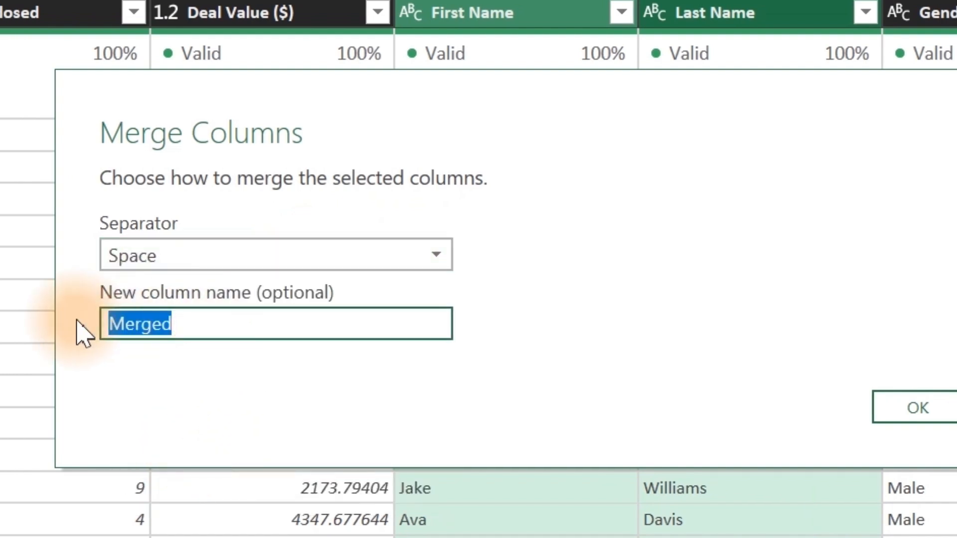
{"action": "type", "text": "Full "}
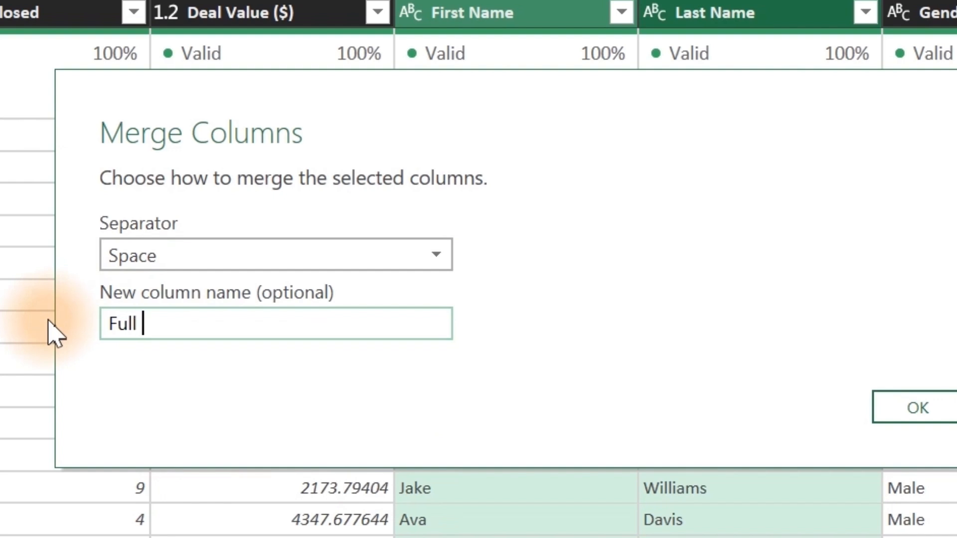
{"action": "type", "text": "Name"}
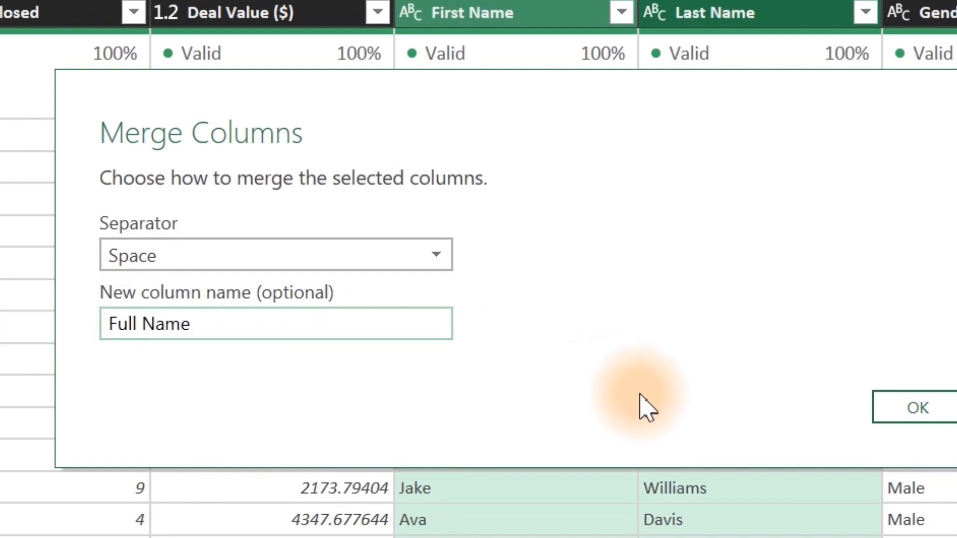
{"action": "left_click", "coordinate": [936, 403]}
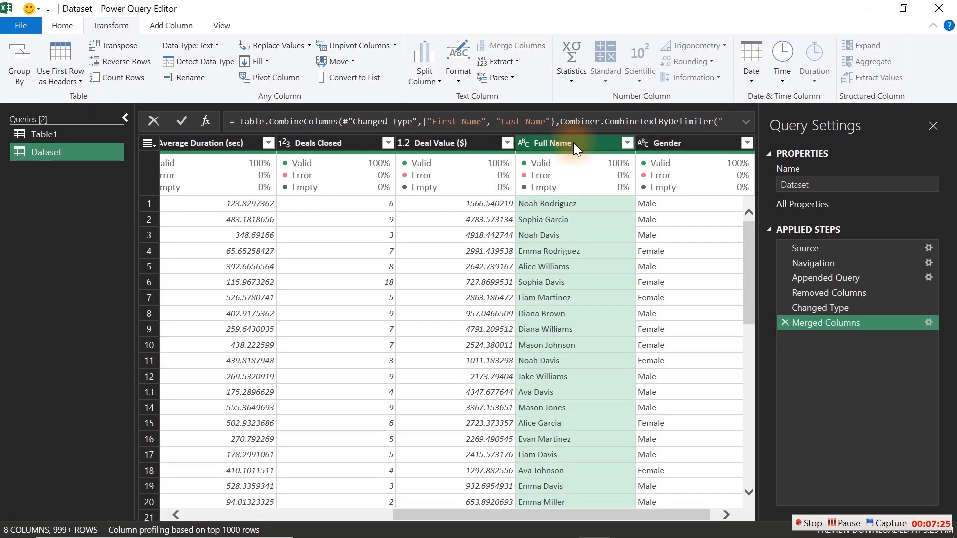
Close the query editor, load the queries into the Excel workbook, and close the Queries & Connections pane
{"action": "left_click", "coordinate": [63, 29]}
{"action": "left_click", "coordinate": [18, 55]}
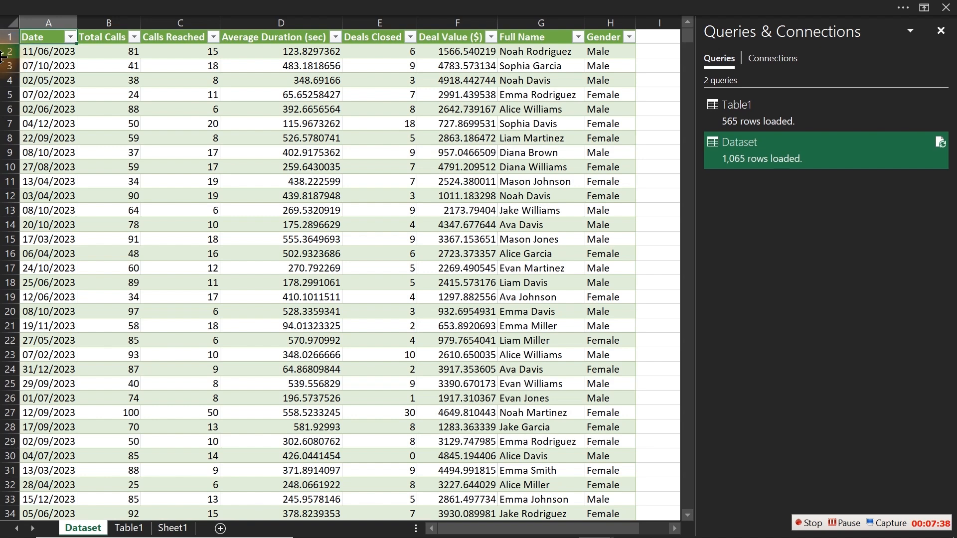
{"action": "left_click", "coordinate": [246, 206]}
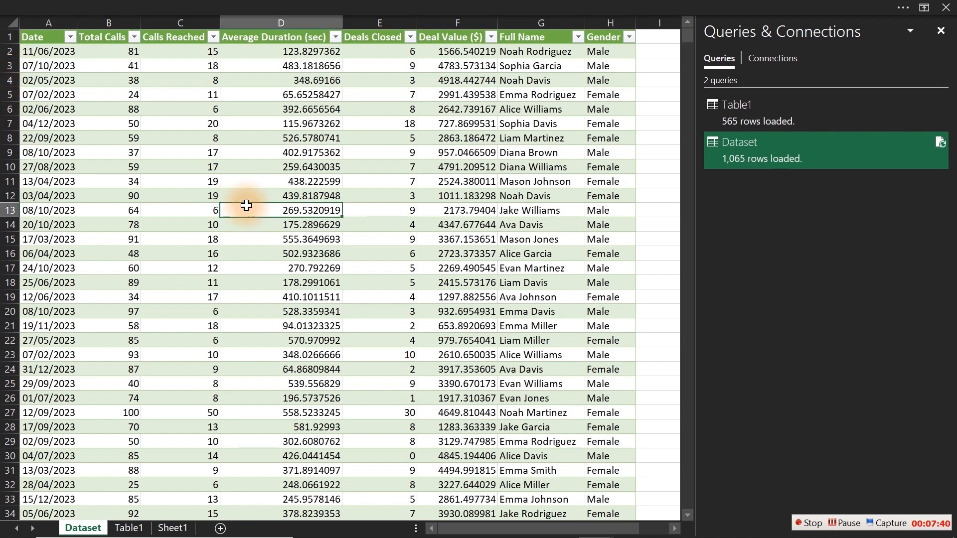
{"action": "left_click", "coordinate": [941, 30]}
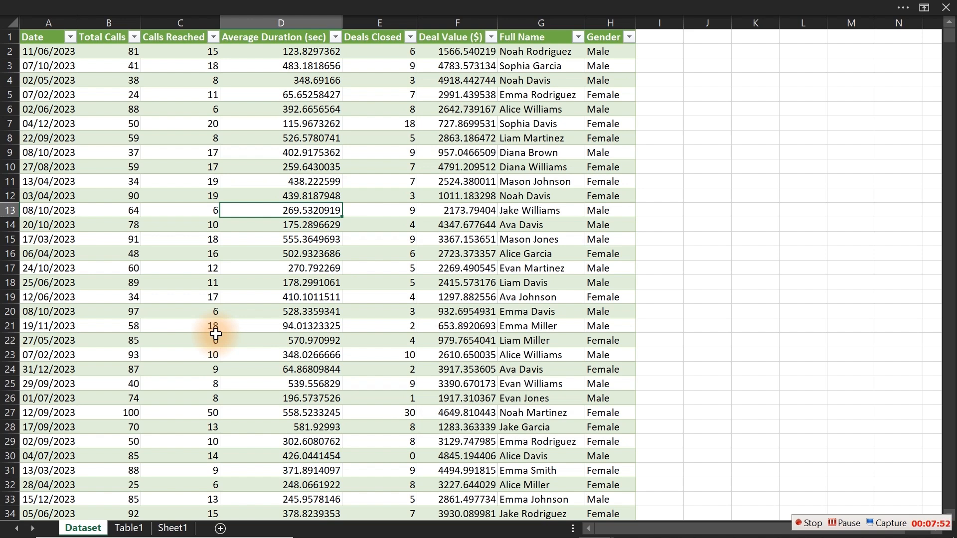
Reopen the Queries & Connections pane to view the loaded queries, and close it again
{"action": "left_click", "coordinate": [253, 3]}
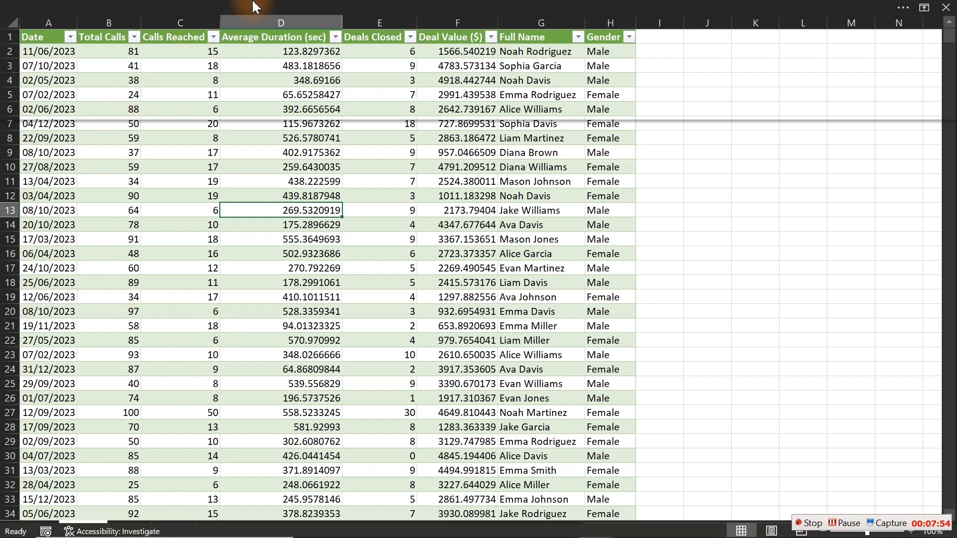
{"action": "left_click", "coordinate": [321, 35]}
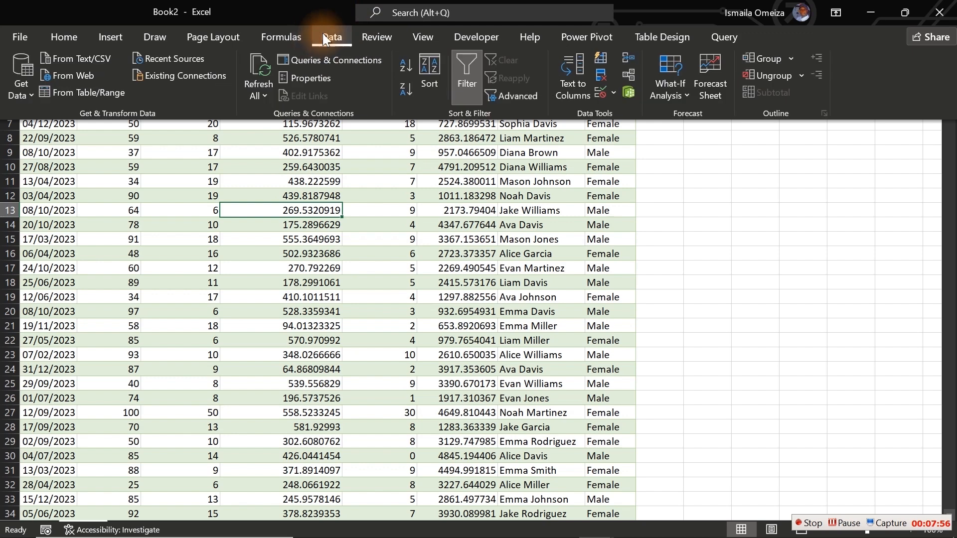
{"action": "left_click", "coordinate": [324, 62]}
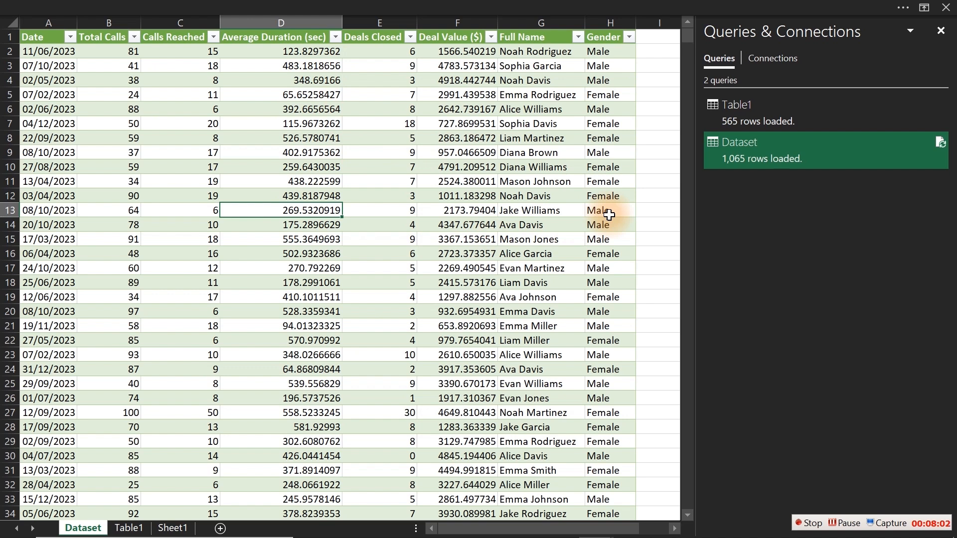
{"action": "left_click", "coordinate": [943, 32]}
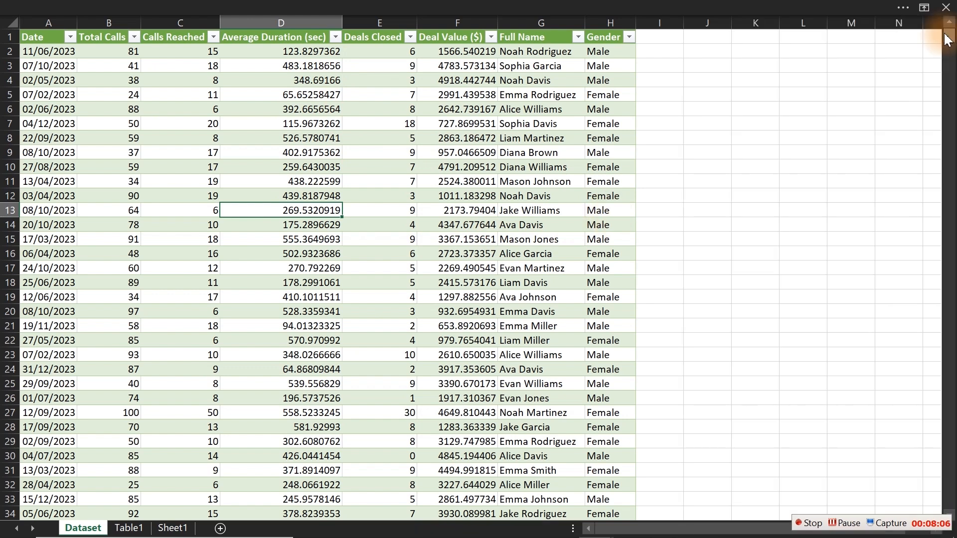
{"action": "left_click", "coordinate": [357, 239]}
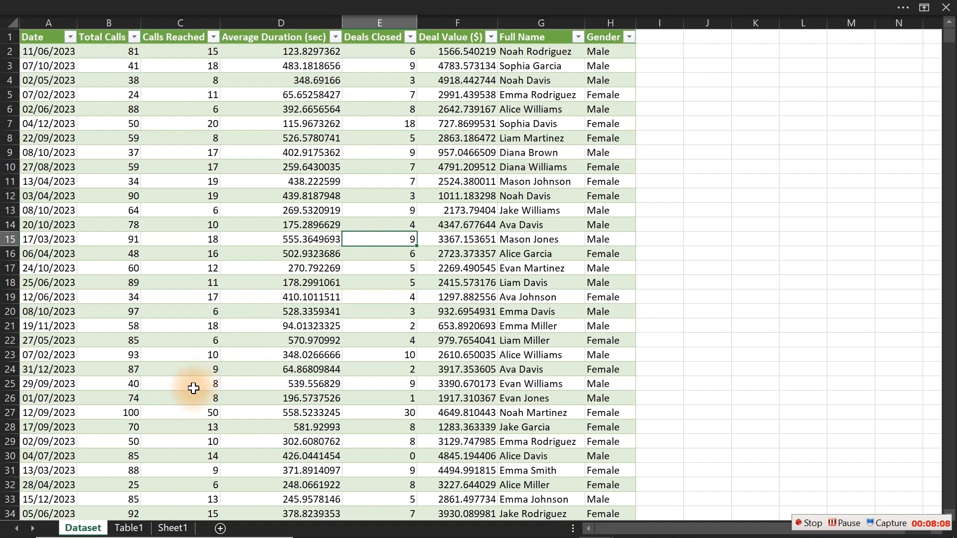
Hide the Table1 worksheet with the standard Hide option
{"action": "left_click", "coordinate": [129, 530]}
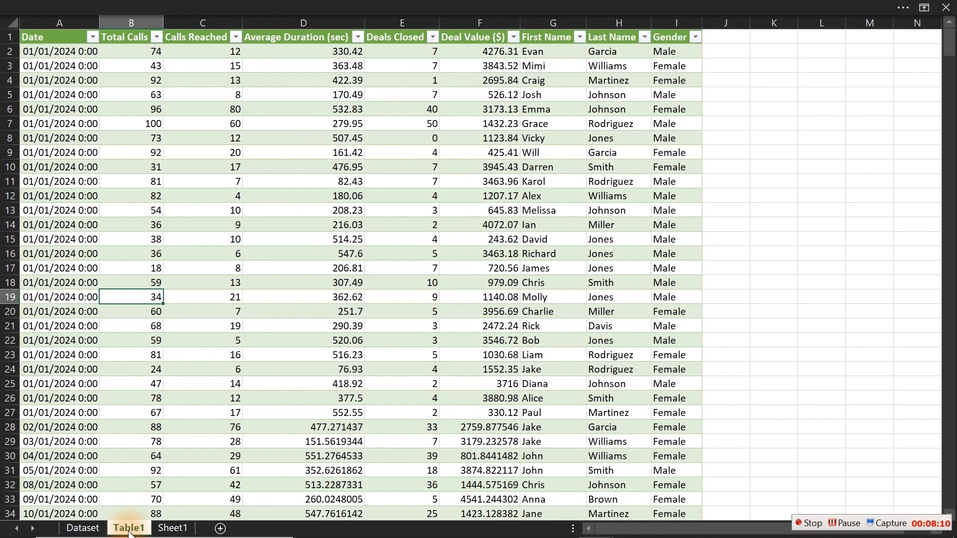
{"action": "right_click", "coordinate": [129, 532]}
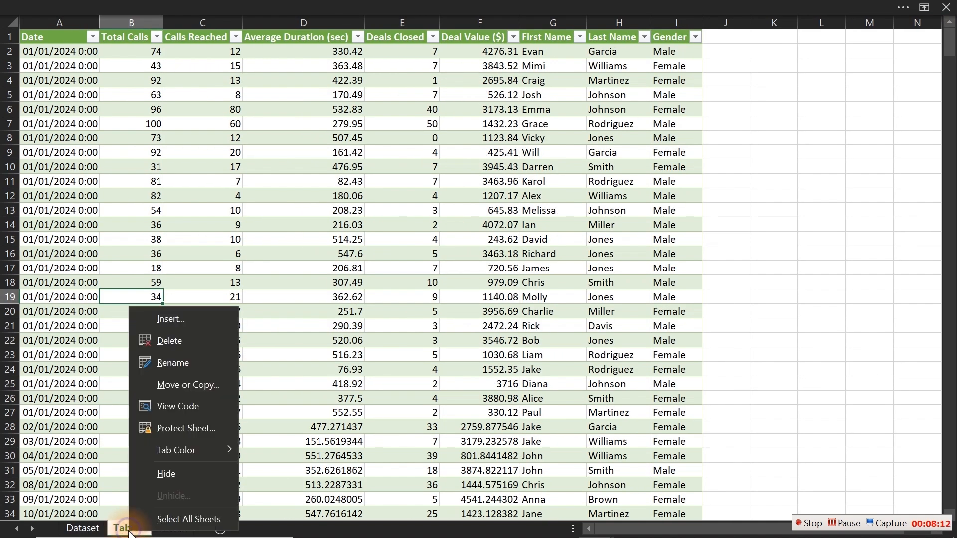
{"action": "left_click", "coordinate": [166, 476]}
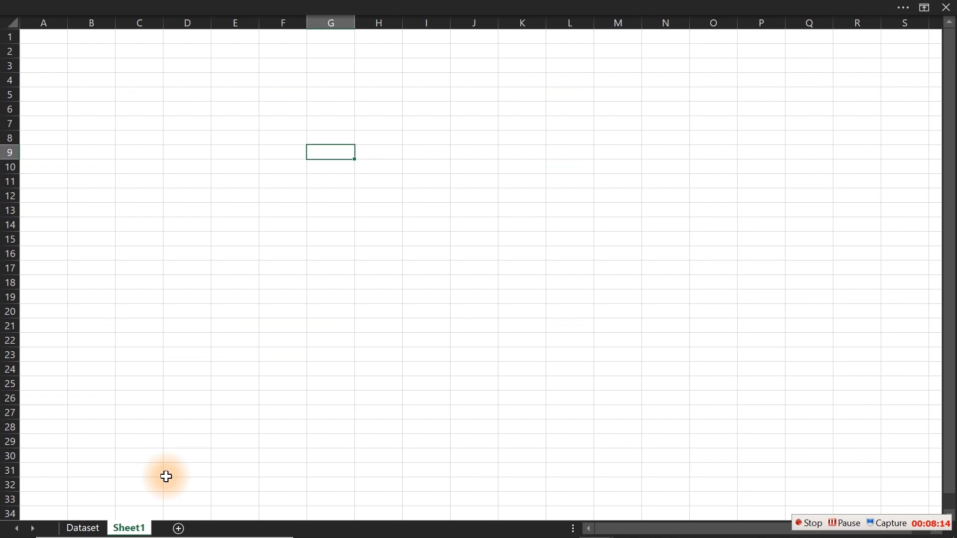
{"action": "left_click", "coordinate": [240, 441]}
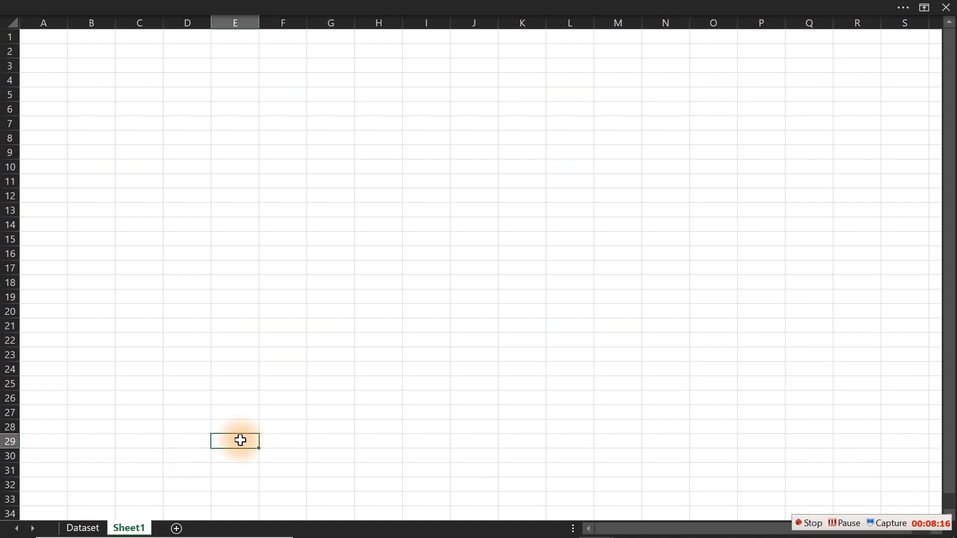
Unhide the Table1 worksheet
{"action": "right_click", "coordinate": [137, 528]}
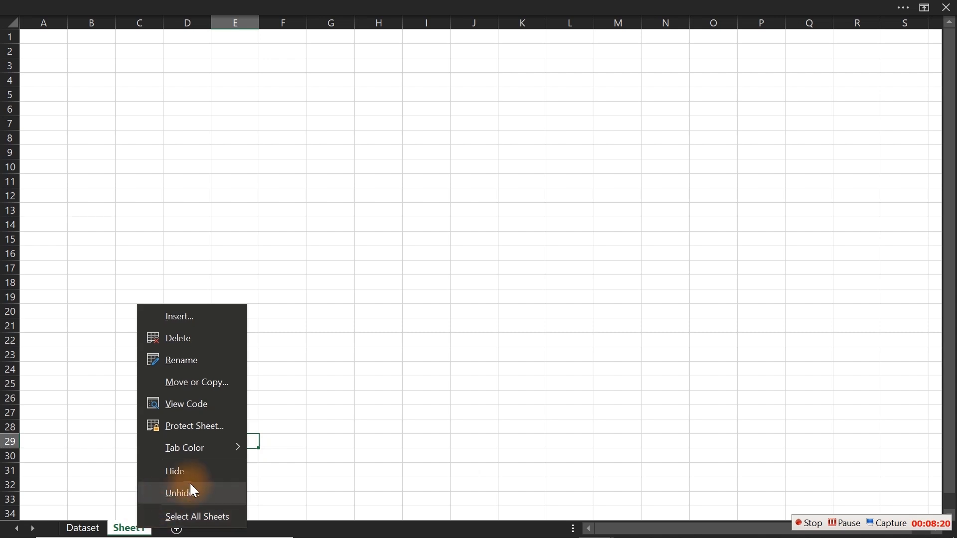
{"action": "left_click", "coordinate": [180, 495]}
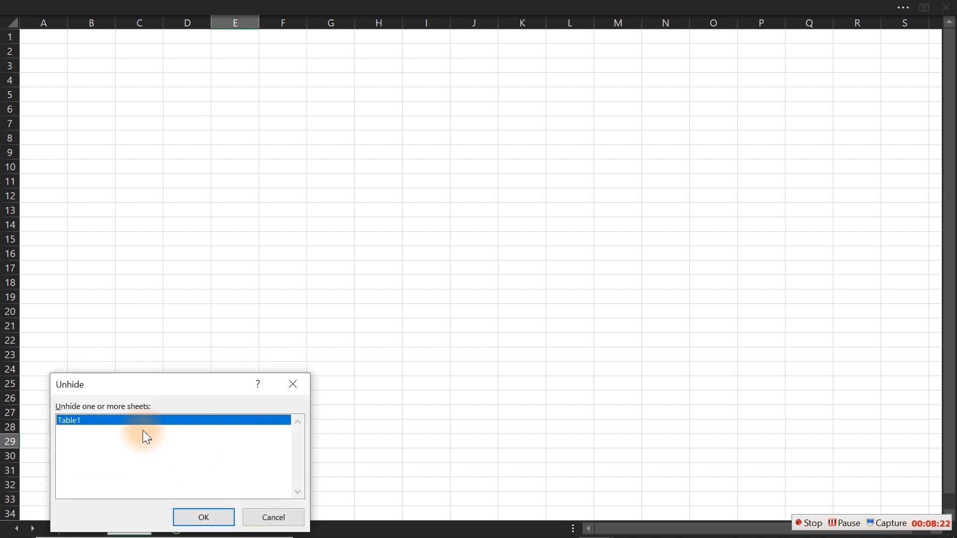
{"action": "left_click", "coordinate": [196, 518]}
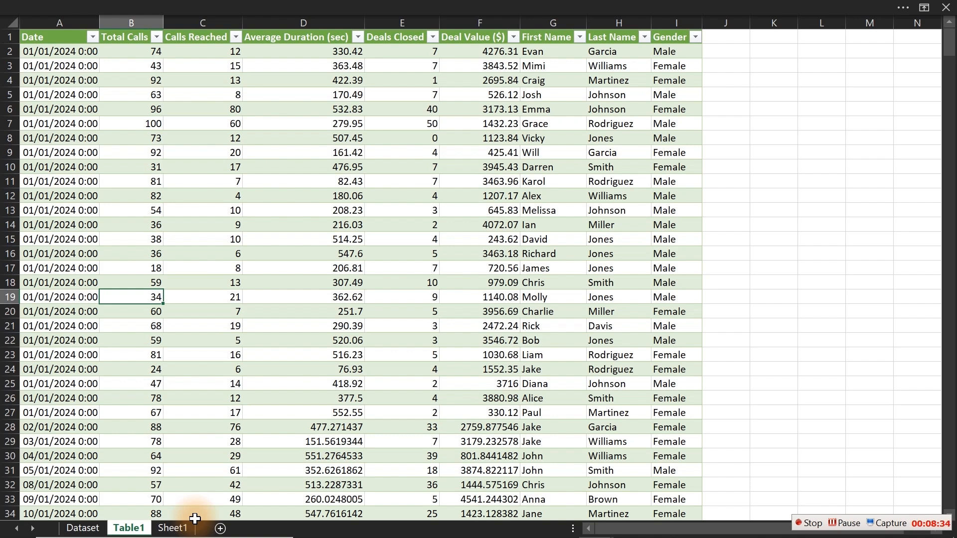
{"action": "left_click", "coordinate": [282, 90]}
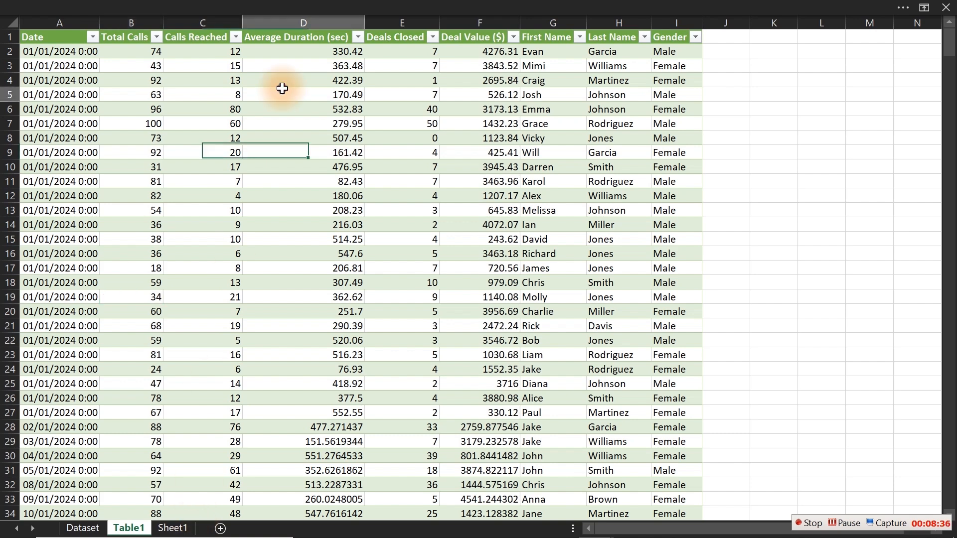
Open the Visual Basic editor, set the Table1 sheet's Visible property to 2 - xlSheetVeryHidden, and close the editor
{"action": "left_click", "coordinate": [291, 6]}
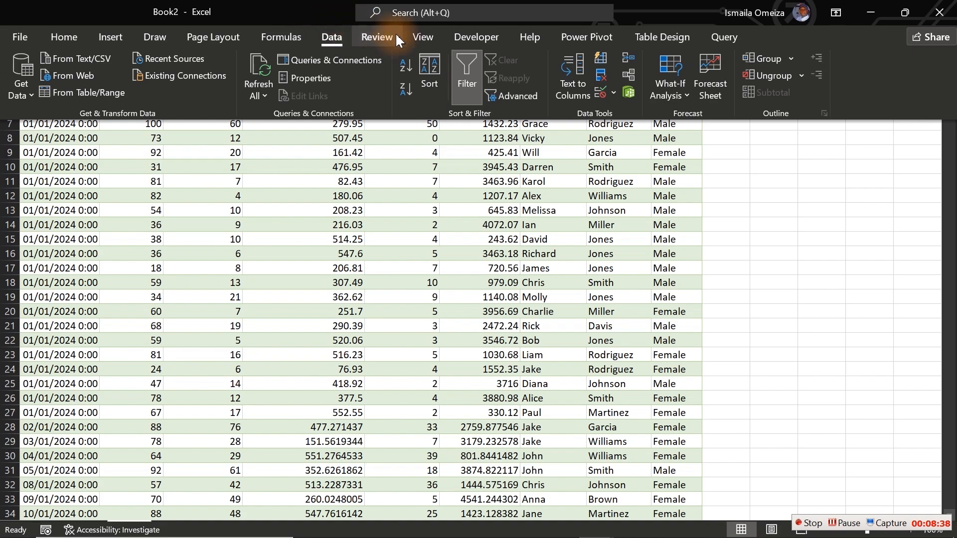
{"action": "left_click", "coordinate": [472, 36]}
{"action": "left_click", "coordinate": [21, 74]}
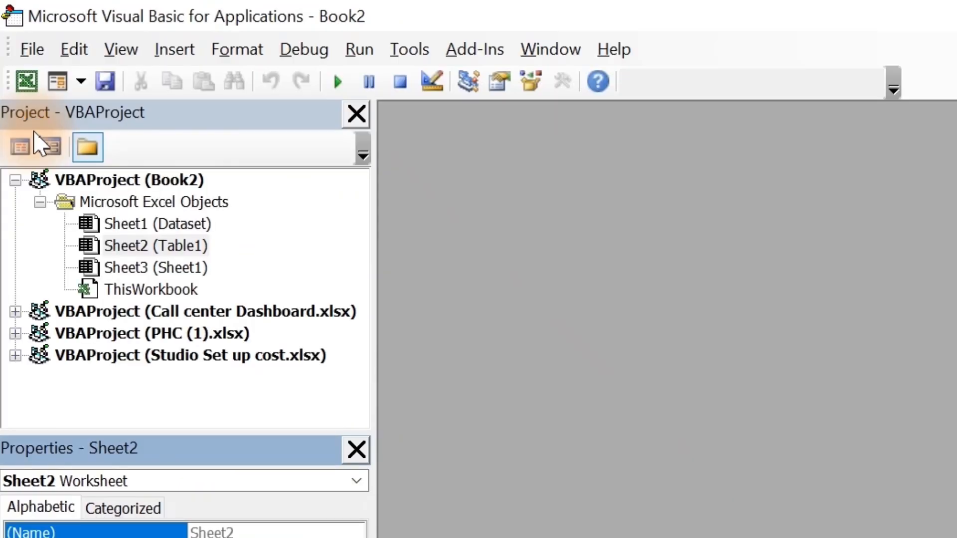
{"action": "left_click", "coordinate": [120, 247]}
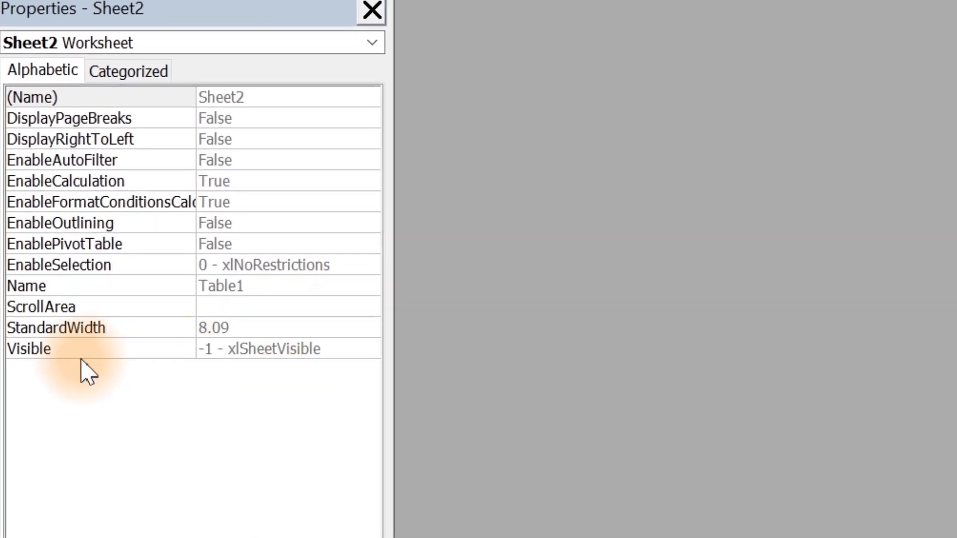
{"action": "left_click", "coordinate": [261, 347]}
{"action": "left_click", "coordinate": [276, 347]}
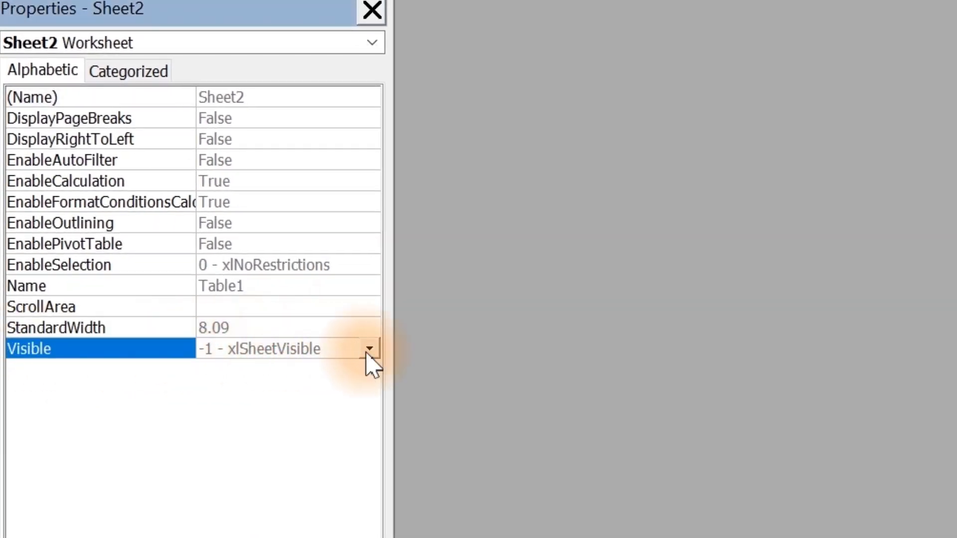
{"action": "left_click", "coordinate": [370, 349]}
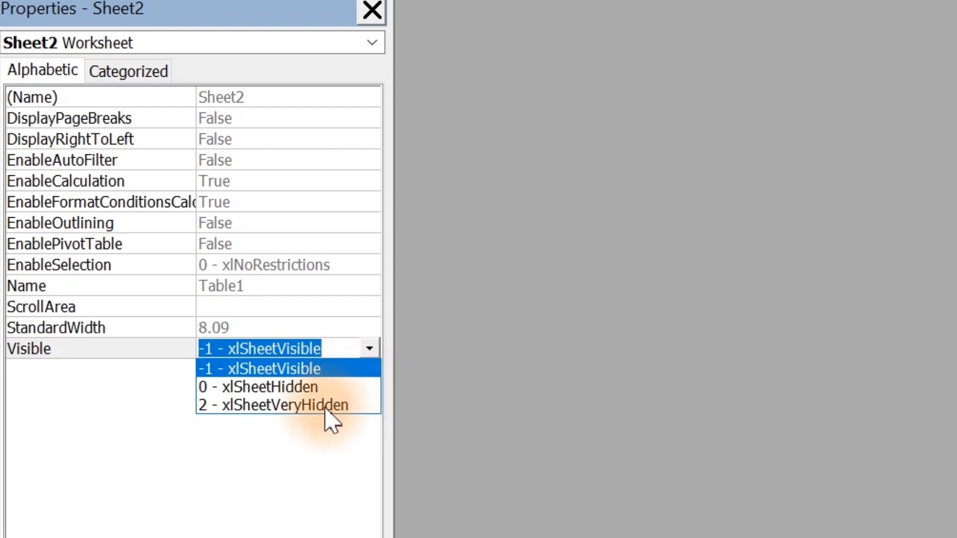
{"action": "left_click", "coordinate": [313, 405]}
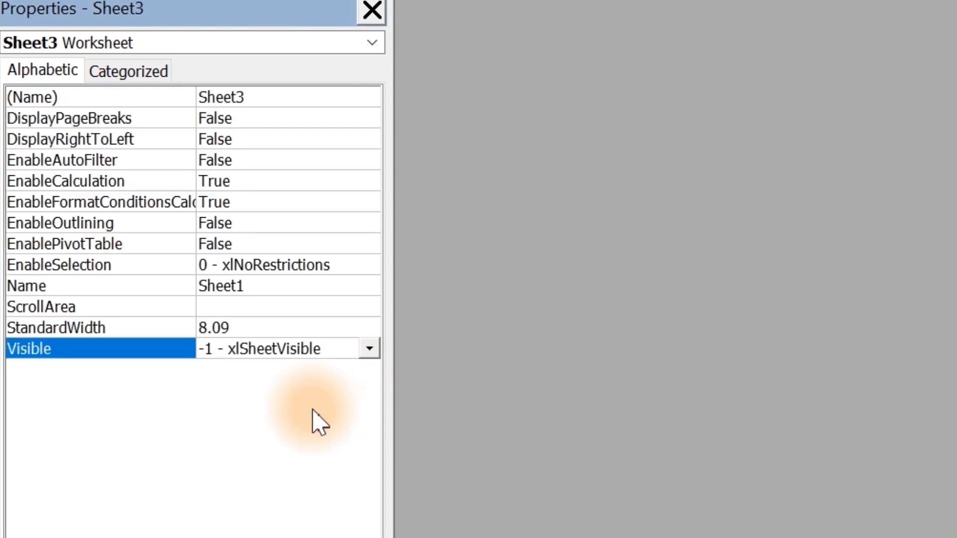
{"action": "left_click", "coordinate": [950, 9]}
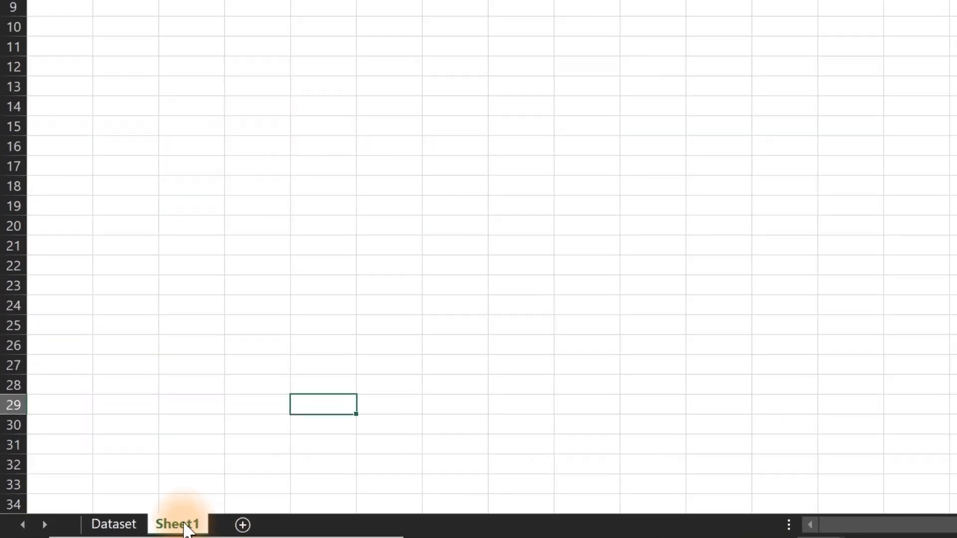
Check in the Sheet1 worksheet's options whether Unhide is available, and dismiss them
{"action": "right_click", "coordinate": [294, 523]}
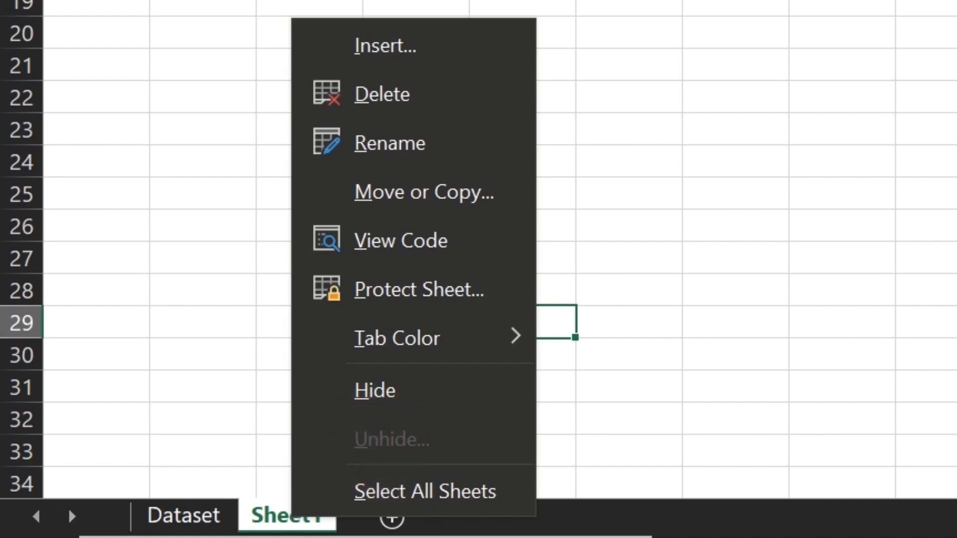
{"action": "left_click", "coordinate": [187, 167]}
{"action": "left_click", "coordinate": [187, 167]}
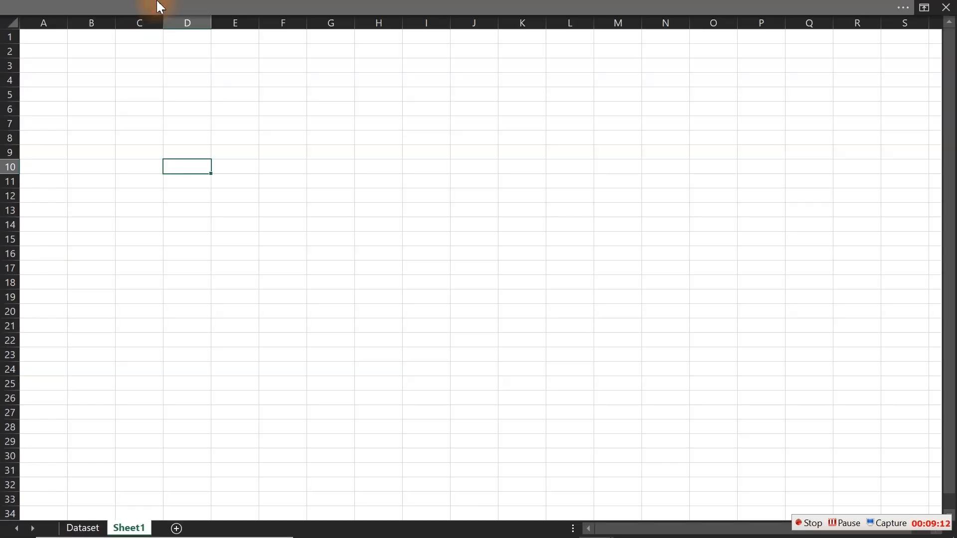
In the Visual Basic editor, set Table1's Visible property to -1 - xlSheetVisible, then return to the workbook and show the Table1 sheet
{"action": "left_click", "coordinate": [160, 6]}
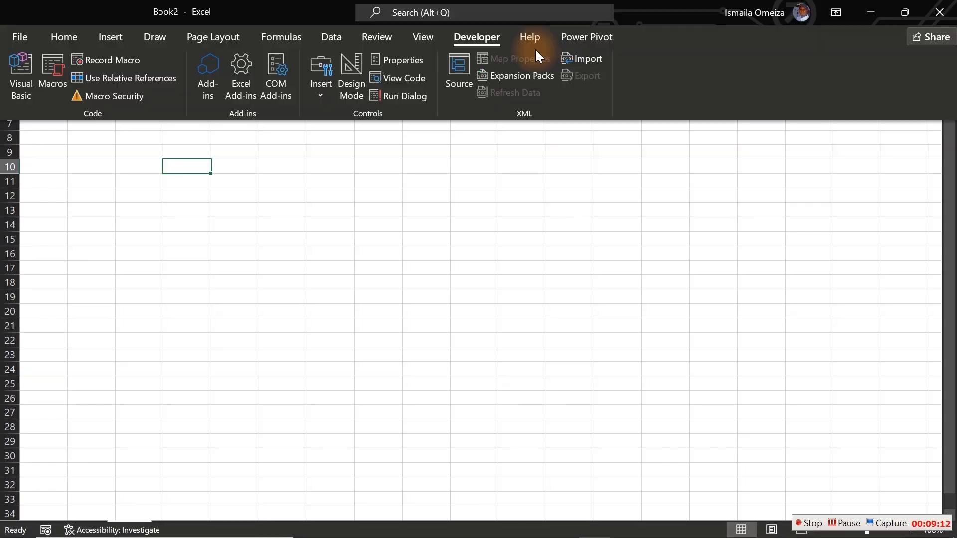
{"action": "left_click", "coordinate": [16, 70]}
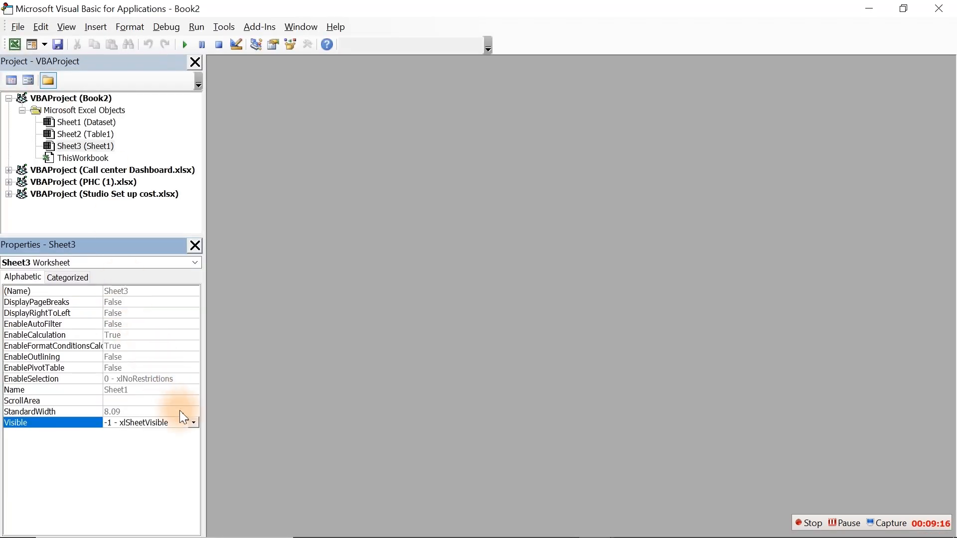
{"action": "left_click", "coordinate": [95, 134]}
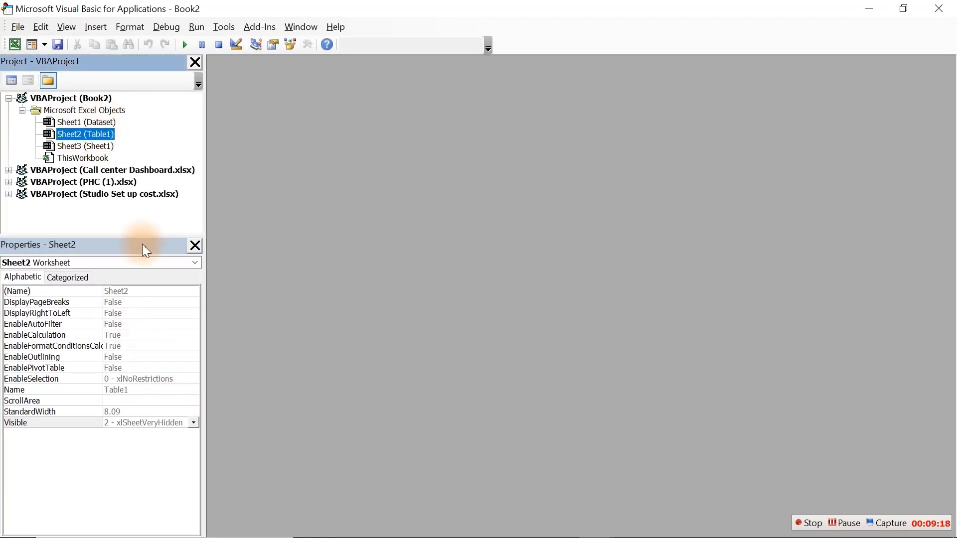
{"action": "left_click", "coordinate": [193, 423]}
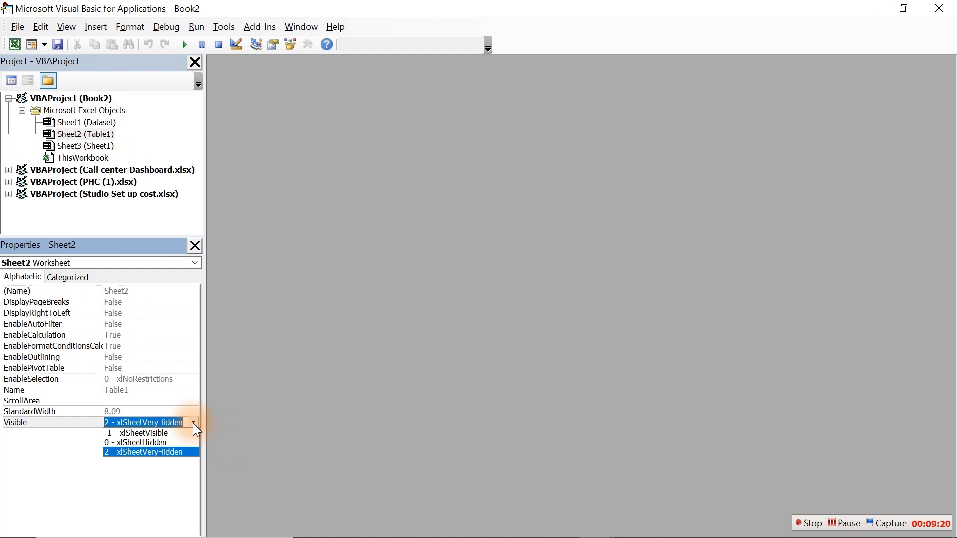
{"action": "left_click", "coordinate": [162, 435]}
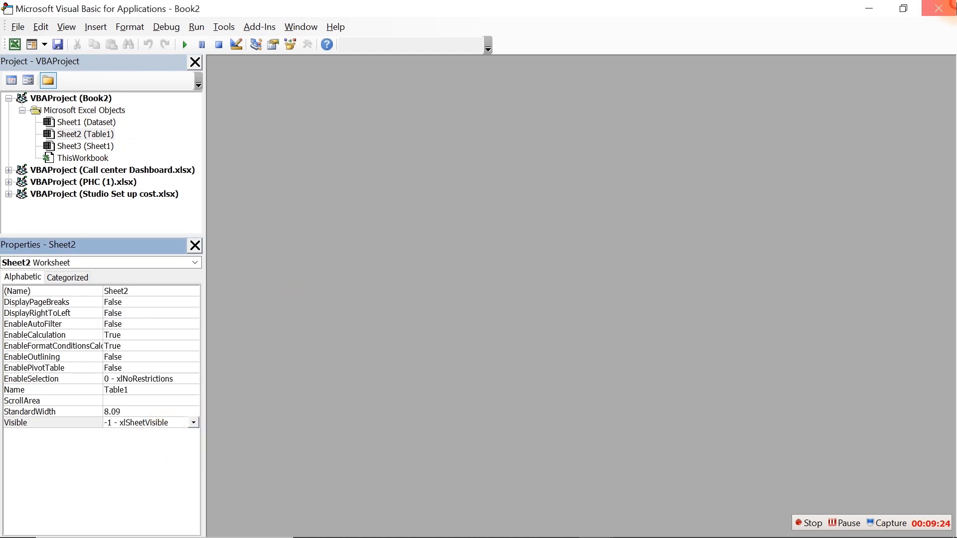
{"action": "left_click", "coordinate": [940, 8]}
{"action": "left_click", "coordinate": [126, 529]}
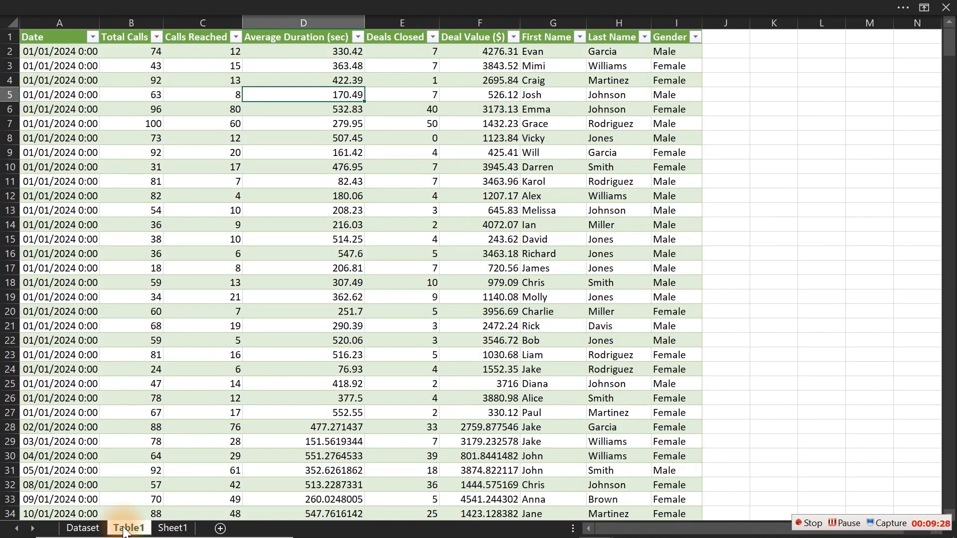
Reopen the Visual Basic editor, set Table1's Visible property back to 2 - xlSheetVeryHidden, and return to the workbook
{"action": "left_click", "coordinate": [342, 5]}
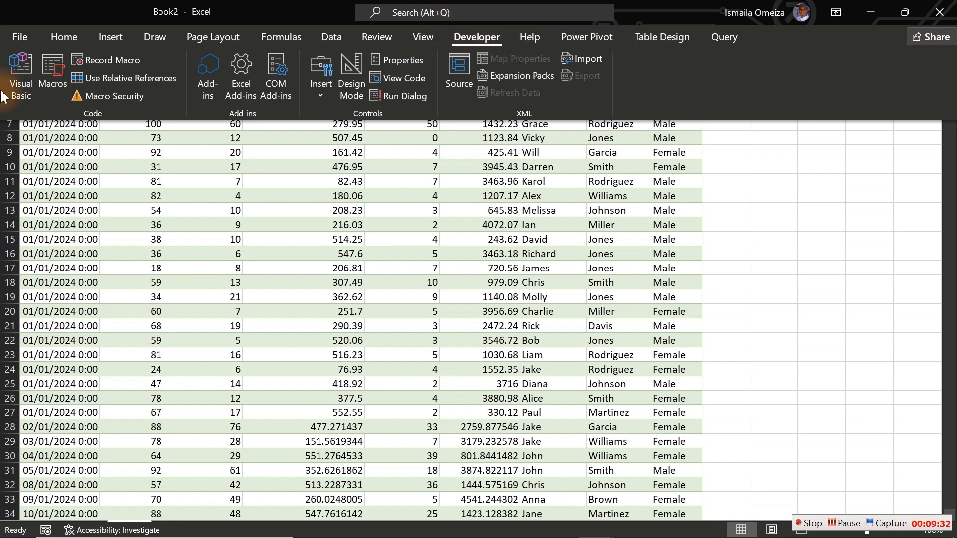
{"action": "left_click", "coordinate": [23, 78]}
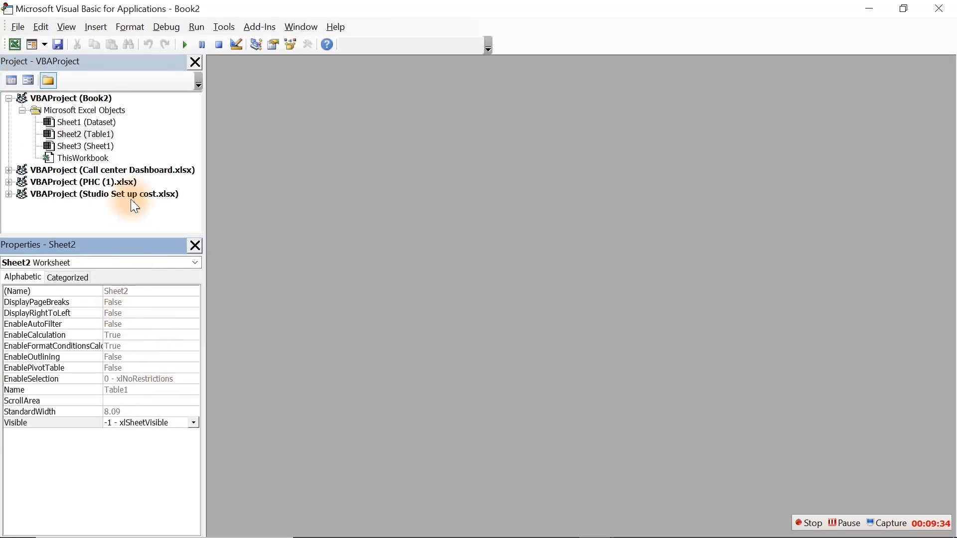
{"action": "left_click", "coordinate": [103, 135]}
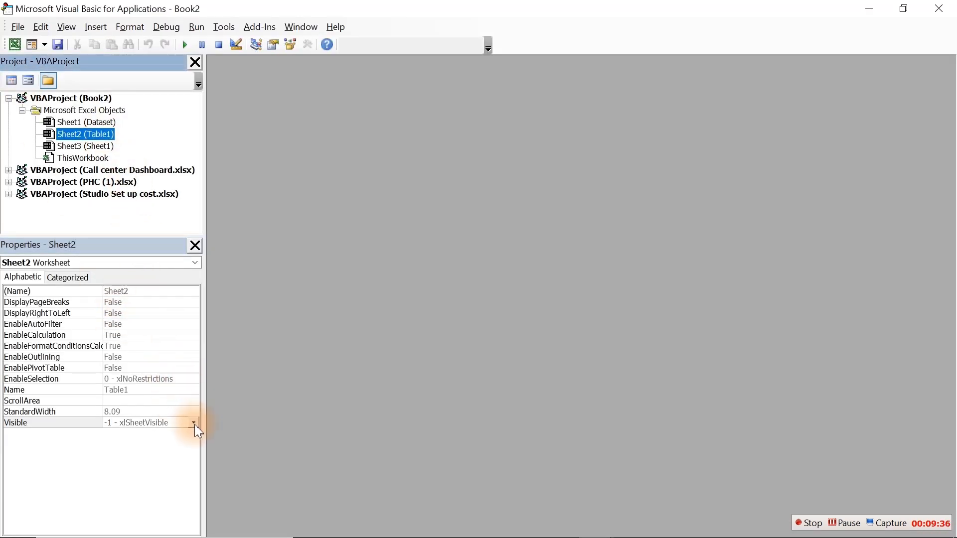
{"action": "left_click", "coordinate": [194, 423]}
{"action": "left_click", "coordinate": [179, 453]}
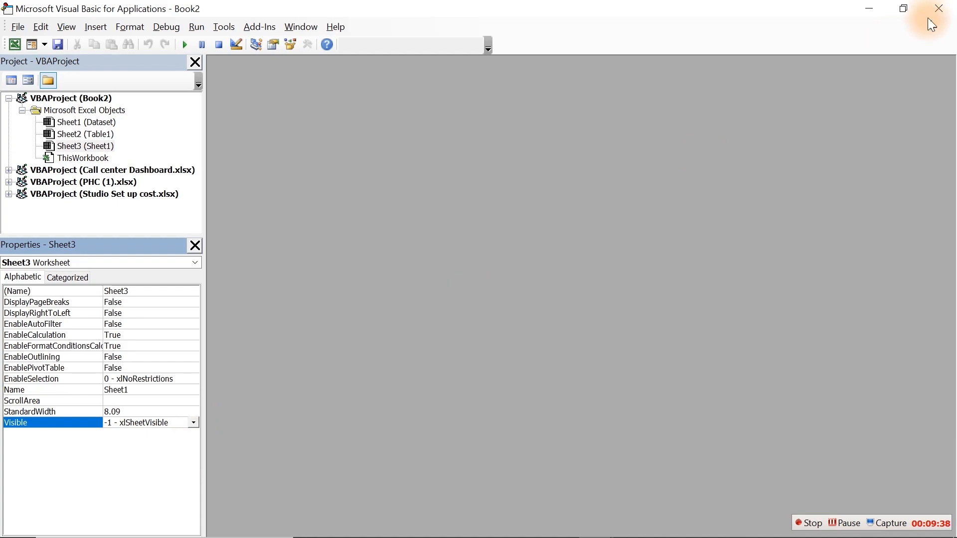
{"action": "left_click", "coordinate": [947, 9]}
{"action": "left_click", "coordinate": [202, 295]}
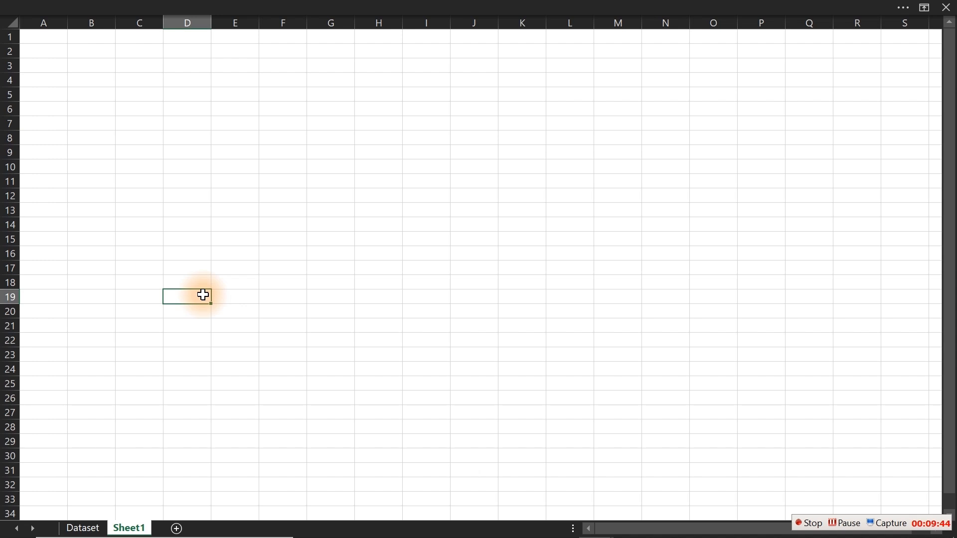
Add a new blank worksheet after Sheet1 and rename Sheet1 as Analysis
{"action": "left_click", "coordinate": [176, 528]}
{"action": "left_click", "coordinate": [125, 529]}
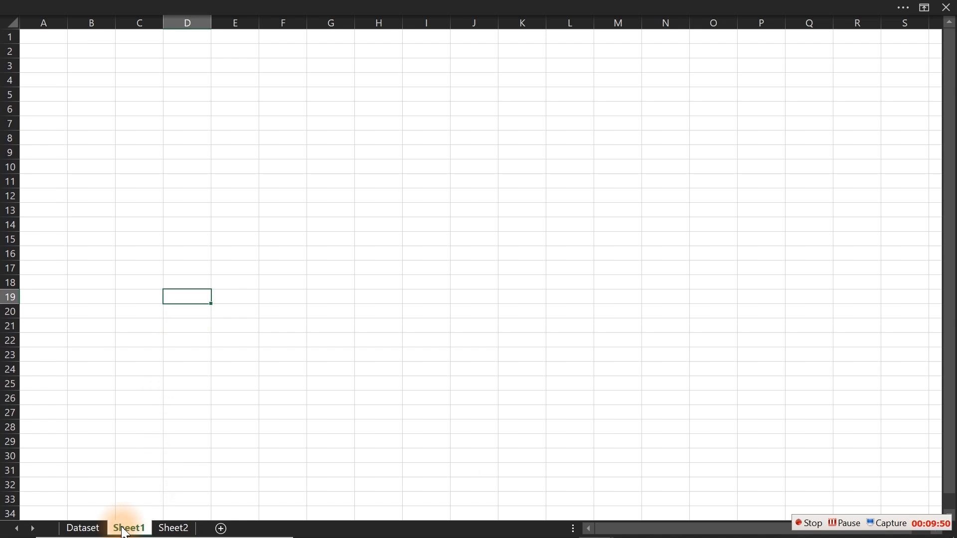
{"action": "double_click", "coordinate": [126, 529]}
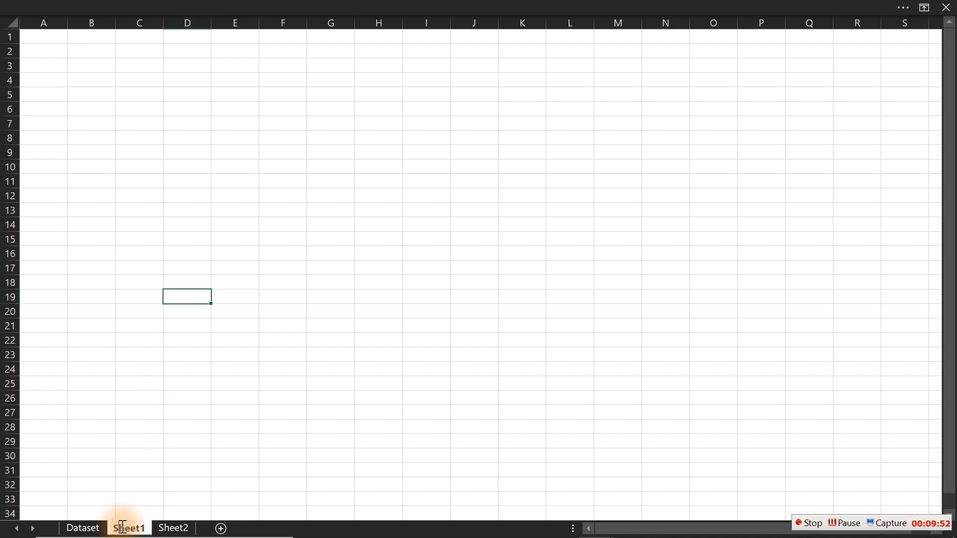
{"action": "double_click", "coordinate": [122, 527]}
{"action": "type", "text": "Analysis"}
{"action": "key", "text": "Return"}
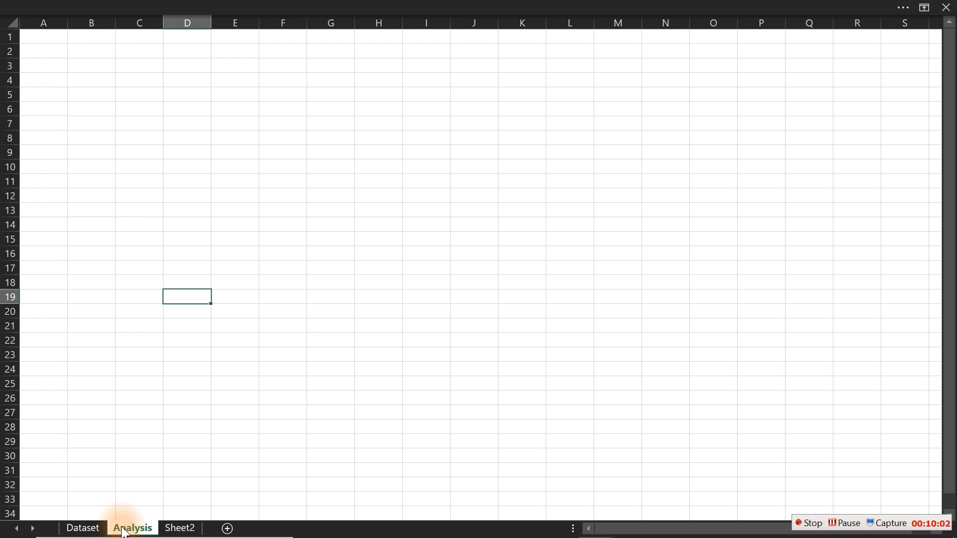
Rename the Sheet2 worksheet as Dashboard
{"action": "double_click", "coordinate": [180, 529]}
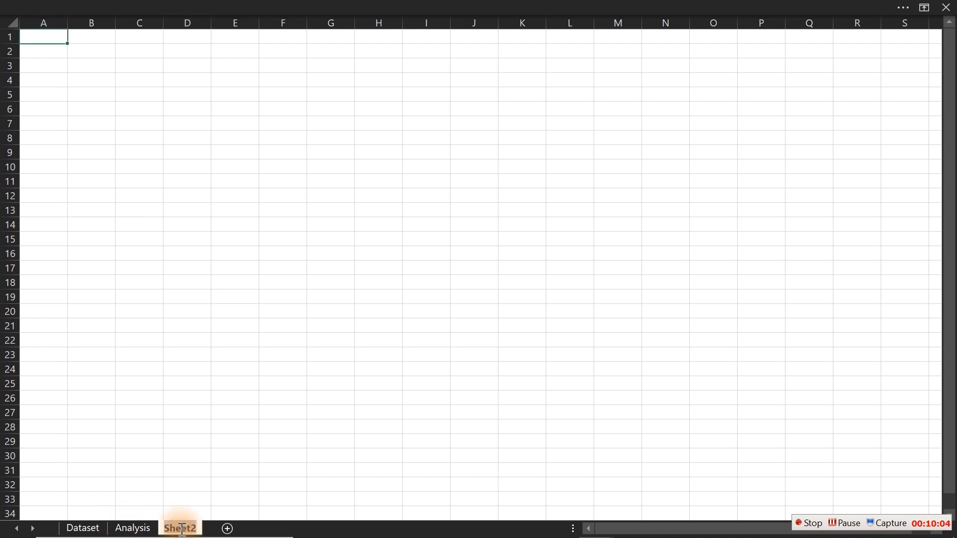
{"action": "type", "text": "Dashboard"}
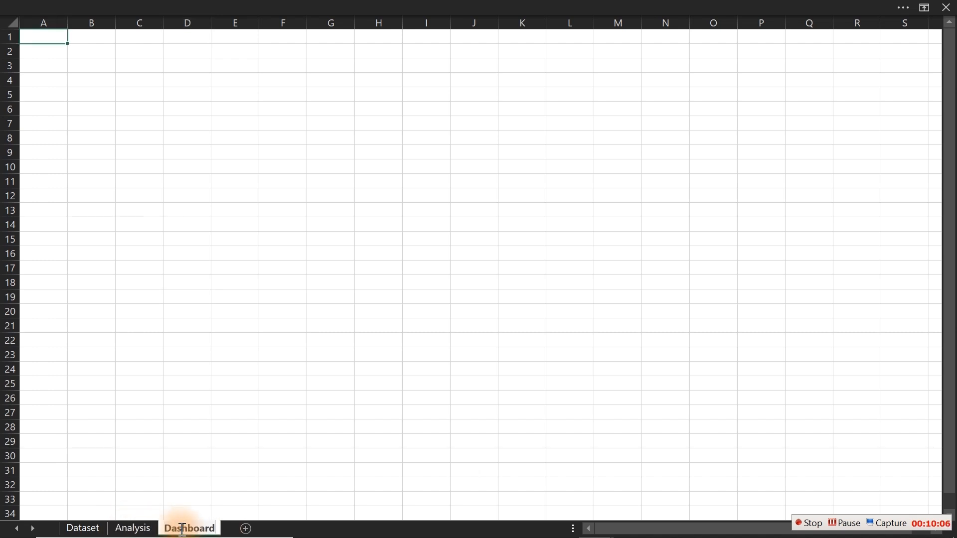
{"action": "key", "text": "Return"}
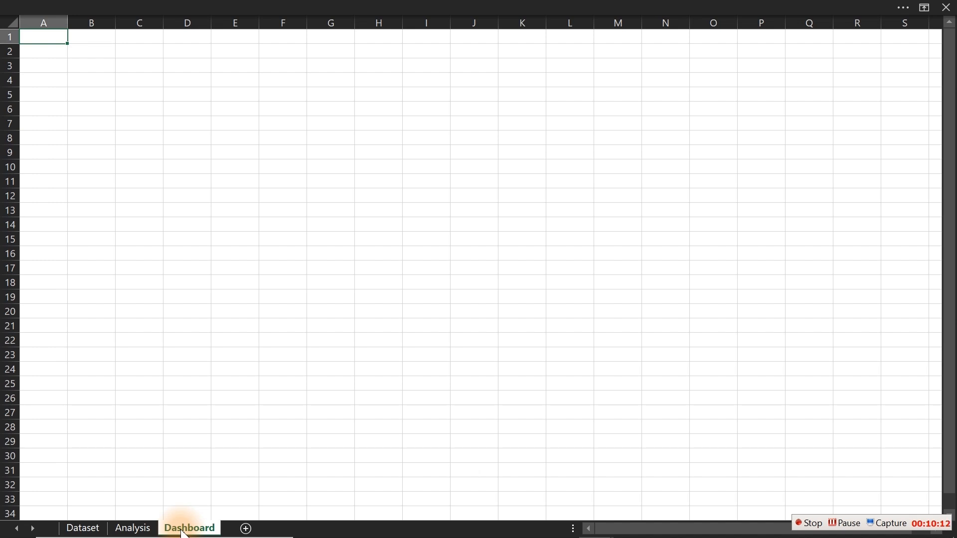
{"action": "left_click", "coordinate": [243, 207]}
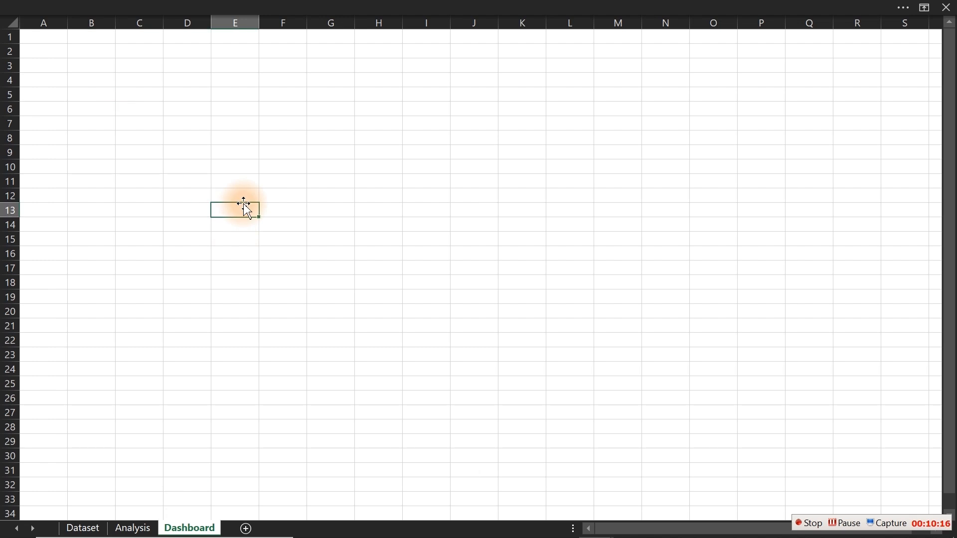
Hide the gridlines and the row and column headings on the Dashboard sheet
{"action": "left_click", "coordinate": [299, 5]}
{"action": "left_click", "coordinate": [428, 37]}
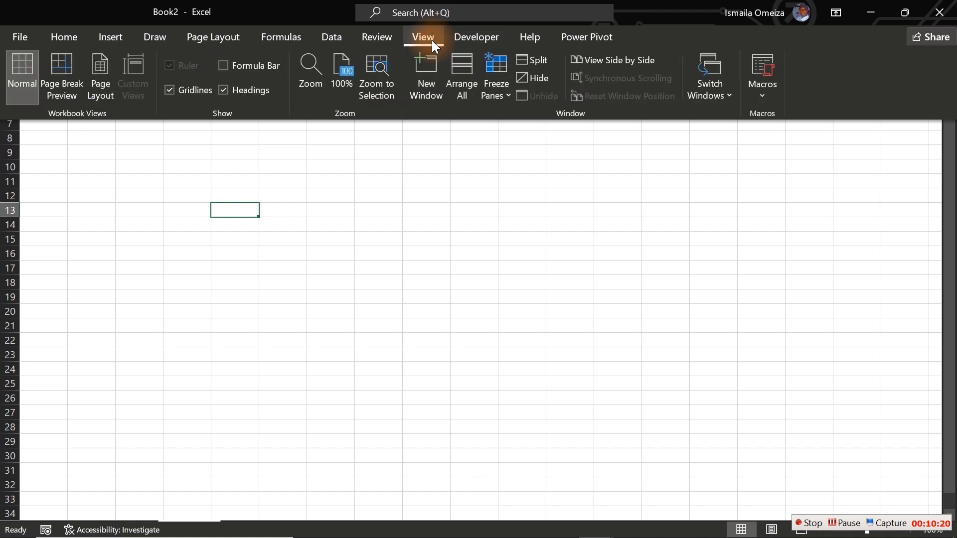
{"action": "left_click", "coordinate": [187, 91]}
{"action": "left_click", "coordinate": [230, 89]}
{"action": "left_click", "coordinate": [296, 168]}
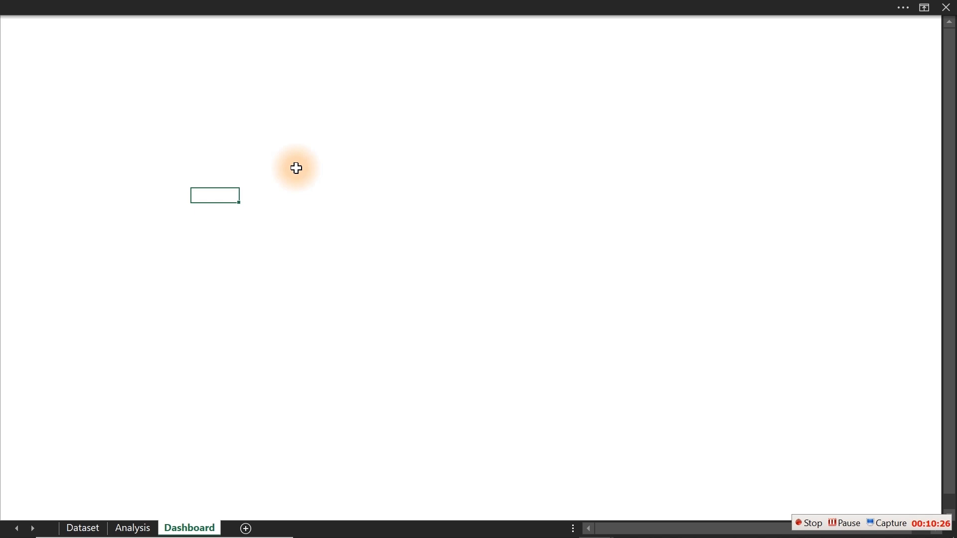
{"action": "left_click", "coordinate": [296, 169]}
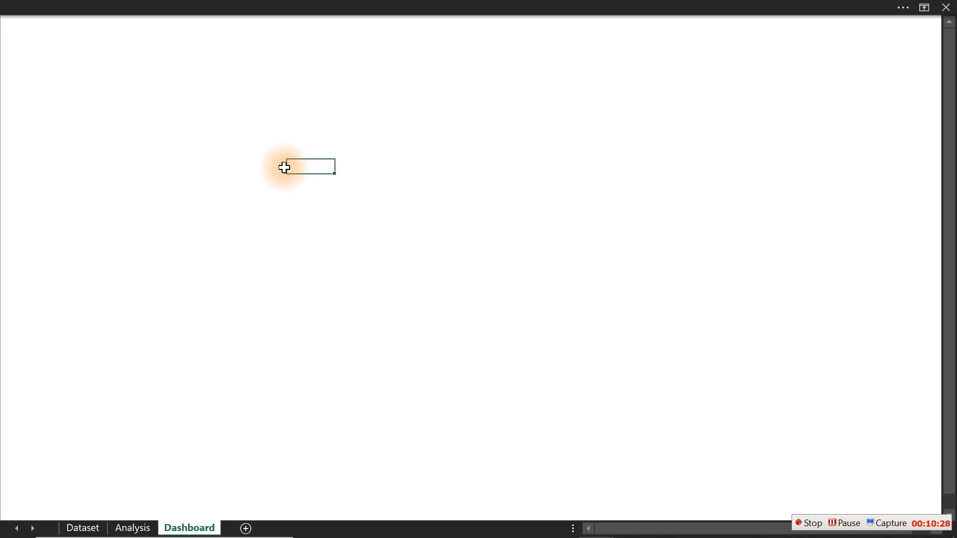
{"action": "key", "text": "ctrl+a"}
Draw a large rounded rectangle across the upper part of the Dashboard sheet
{"action": "left_click", "coordinate": [261, 6]}
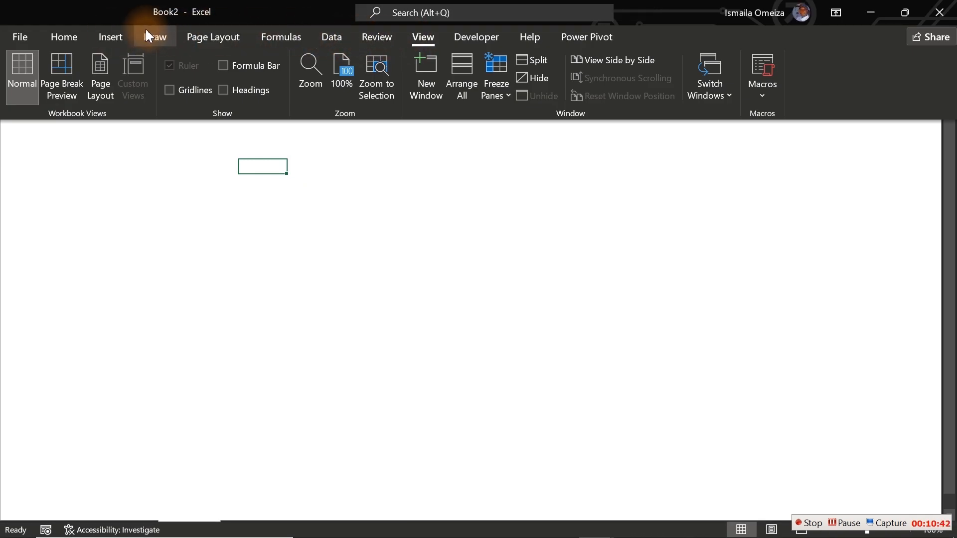
{"action": "left_click", "coordinate": [112, 36]}
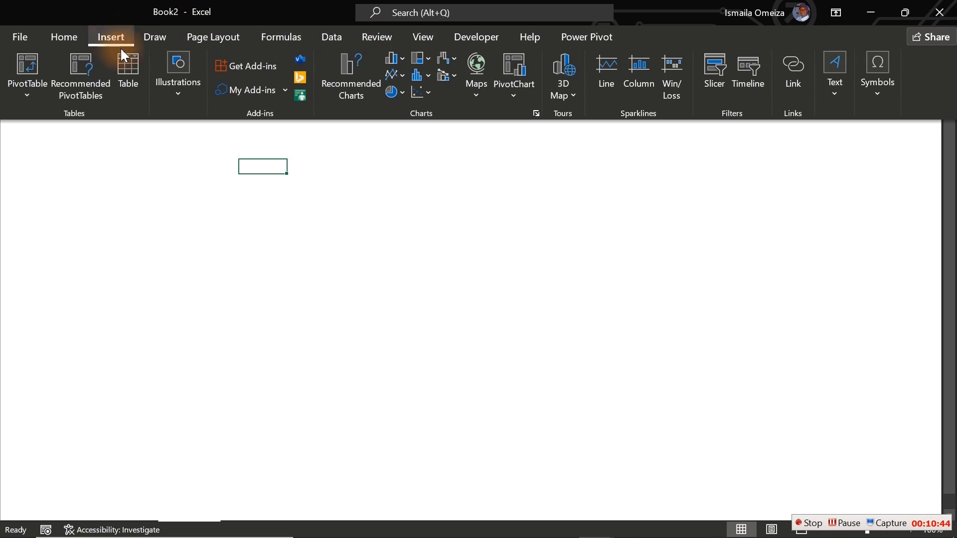
{"action": "left_click", "coordinate": [166, 90]}
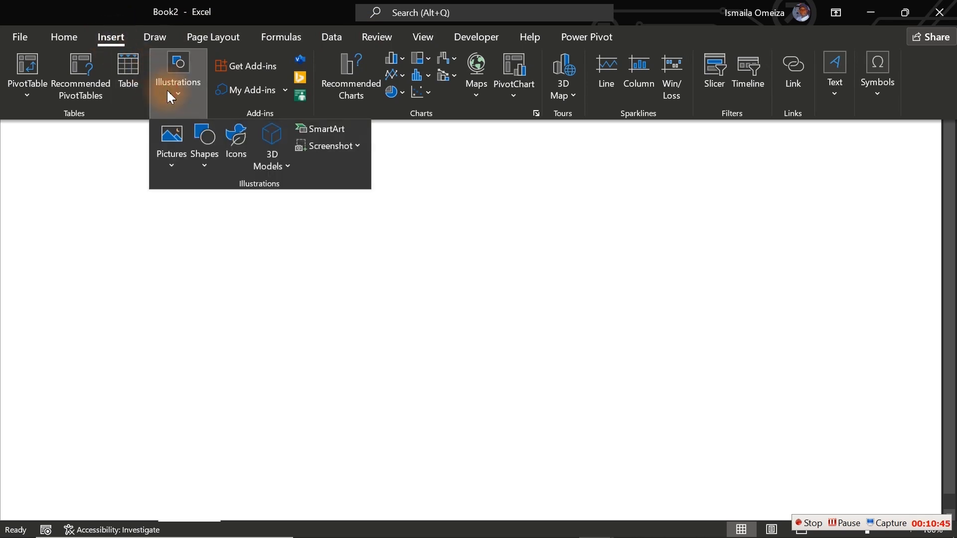
{"action": "left_click", "coordinate": [202, 167]}
{"action": "left_click", "coordinate": [267, 208]}
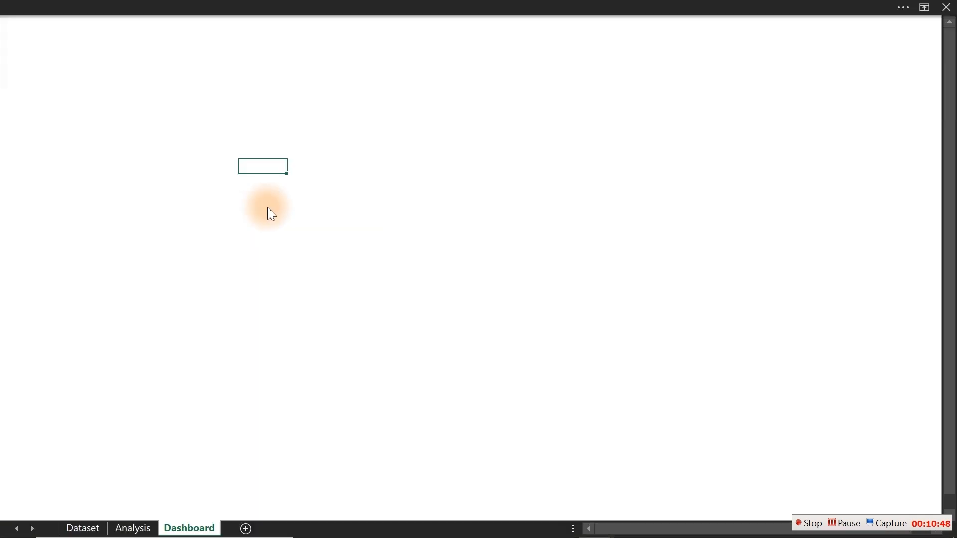
{"action": "left_click_drag", "start_coordinate": [83, 89], "coordinate": [820, 353]}
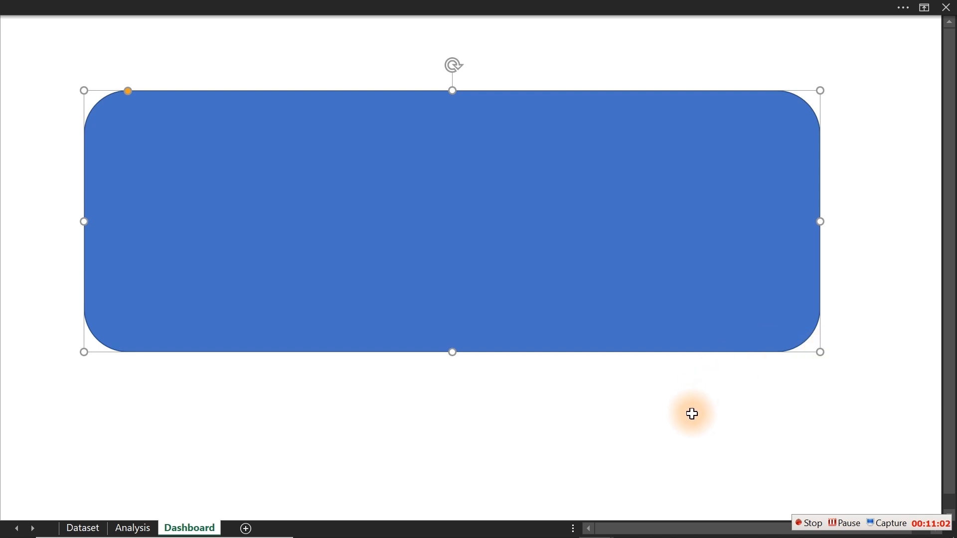
Remove the rounded rectangle's outline and give it a solid dark grey fill
{"action": "key", "text": "ctrl+1"}
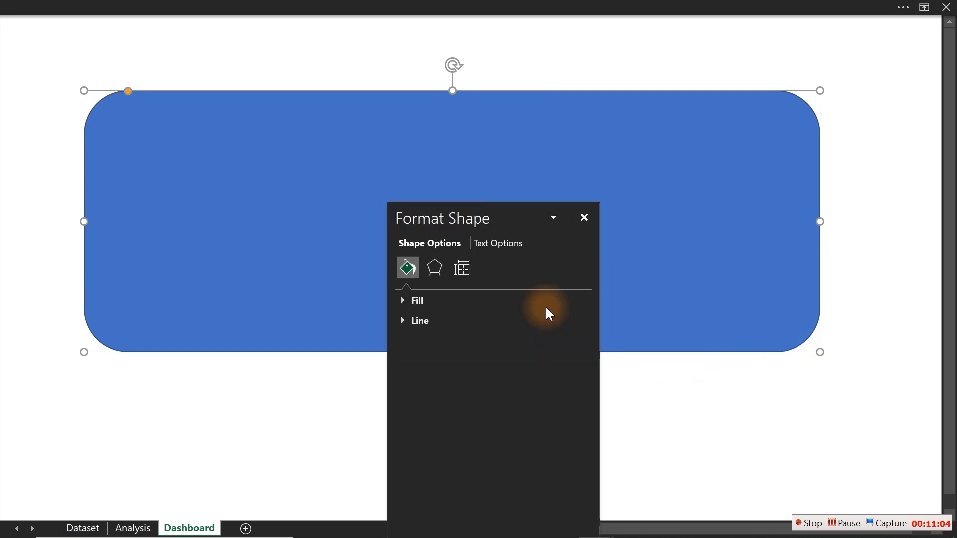
{"action": "left_click_drag", "start_coordinate": [471, 220], "coordinate": [98, 201]}
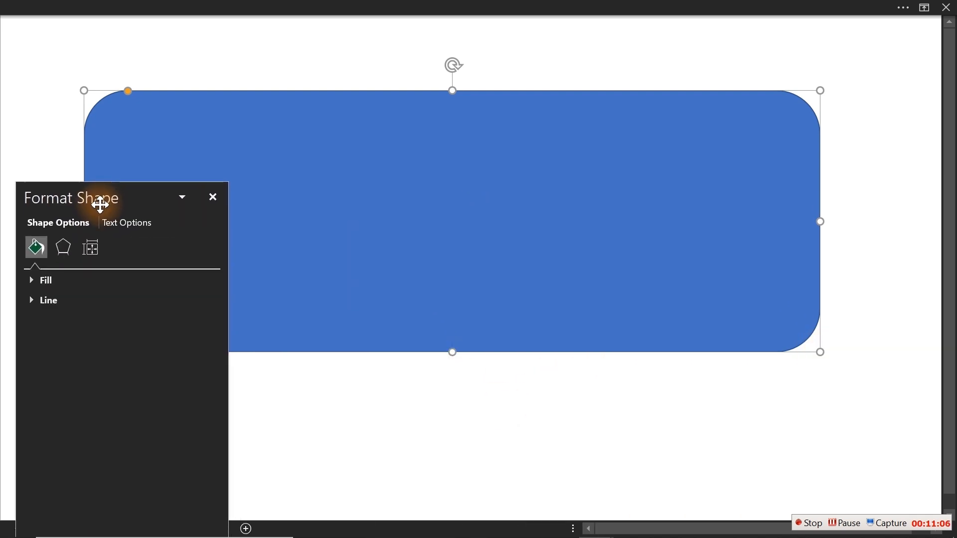
{"action": "left_click", "coordinate": [36, 300]}
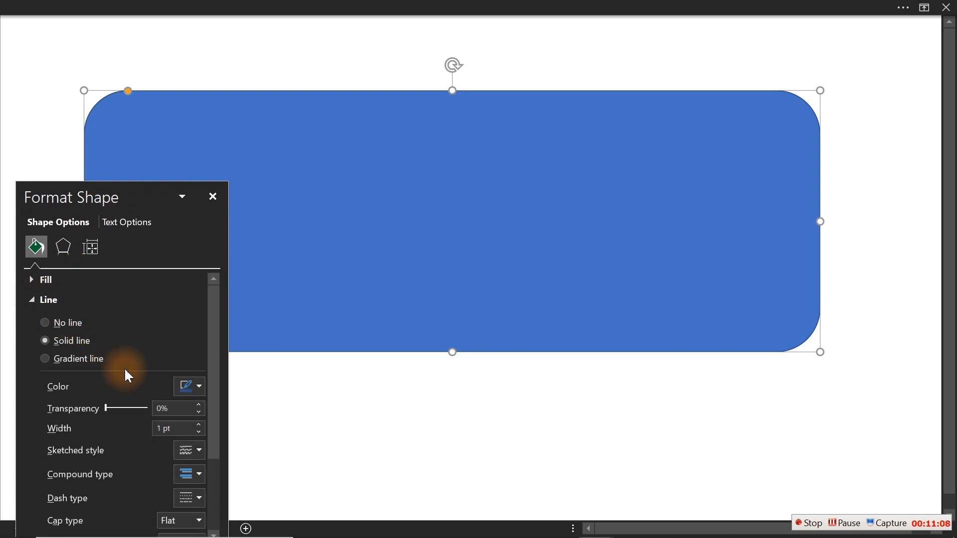
{"action": "left_click", "coordinate": [74, 327]}
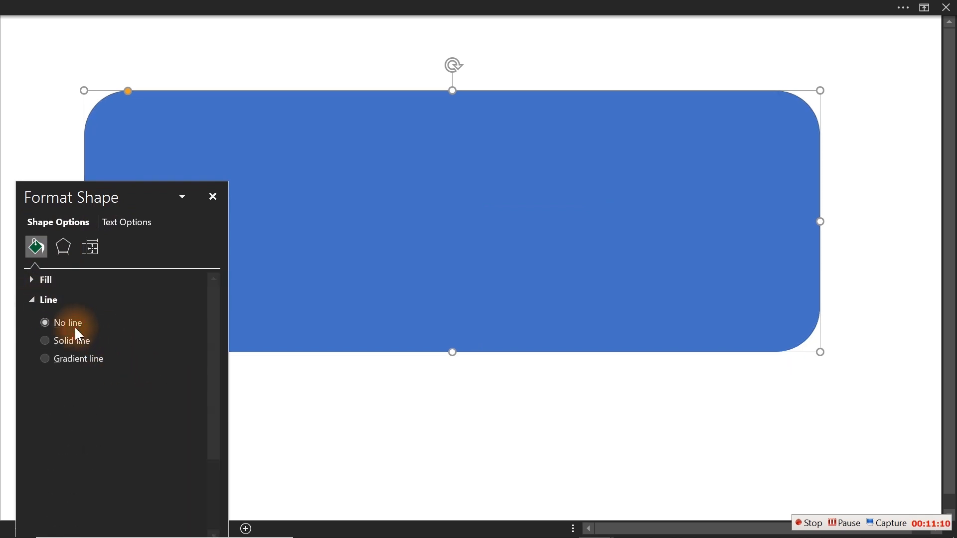
{"action": "left_click", "coordinate": [32, 304]}
{"action": "left_click", "coordinate": [30, 281]}
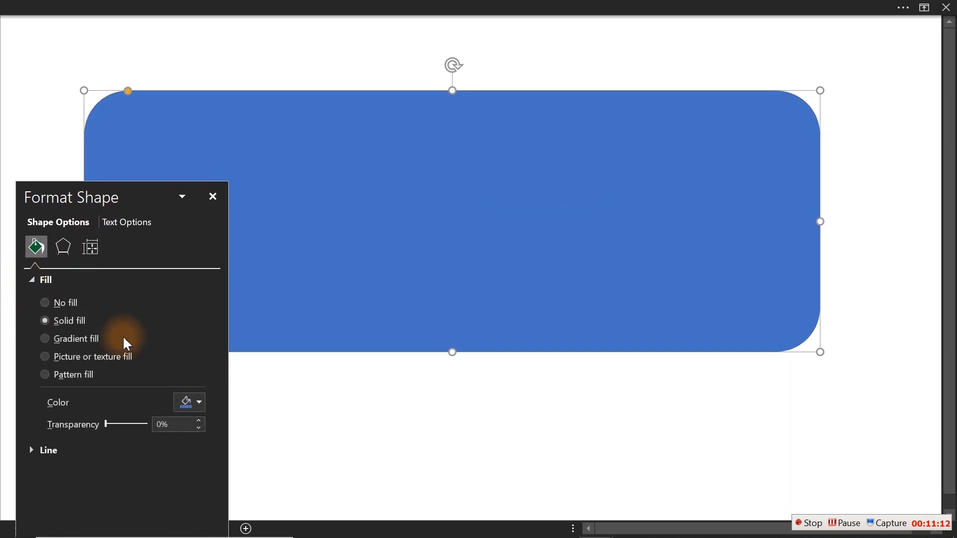
{"action": "left_click", "coordinate": [197, 405]}
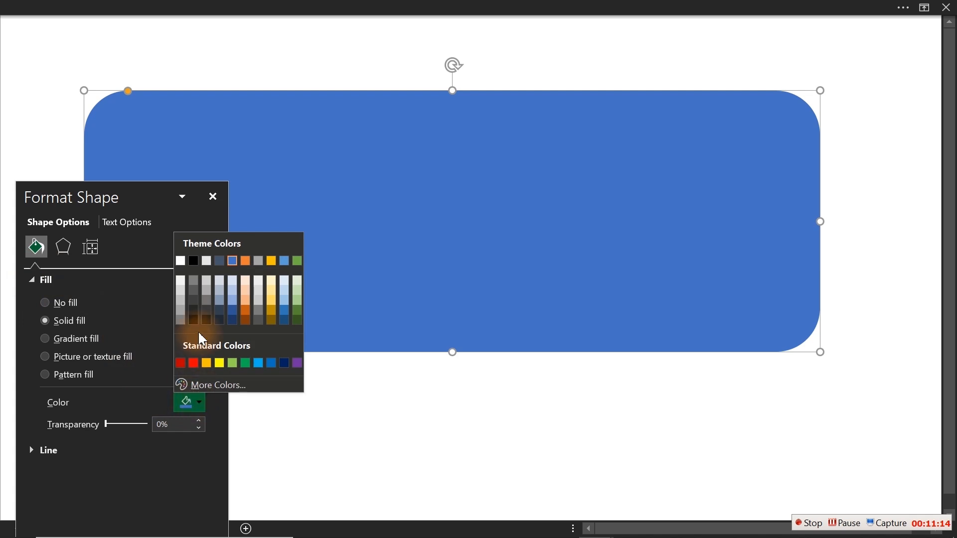
{"action": "left_click", "coordinate": [194, 301]}
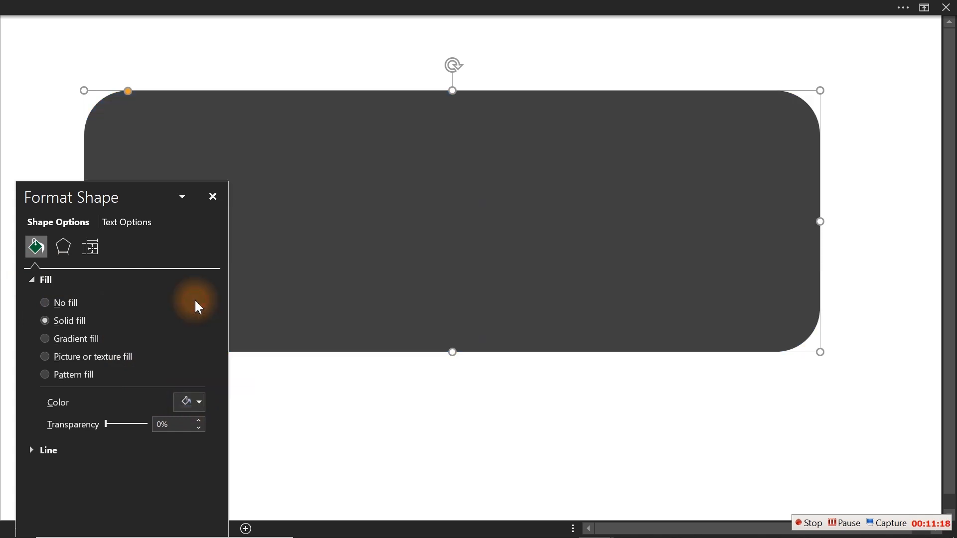
{"action": "left_click", "coordinate": [213, 197]}
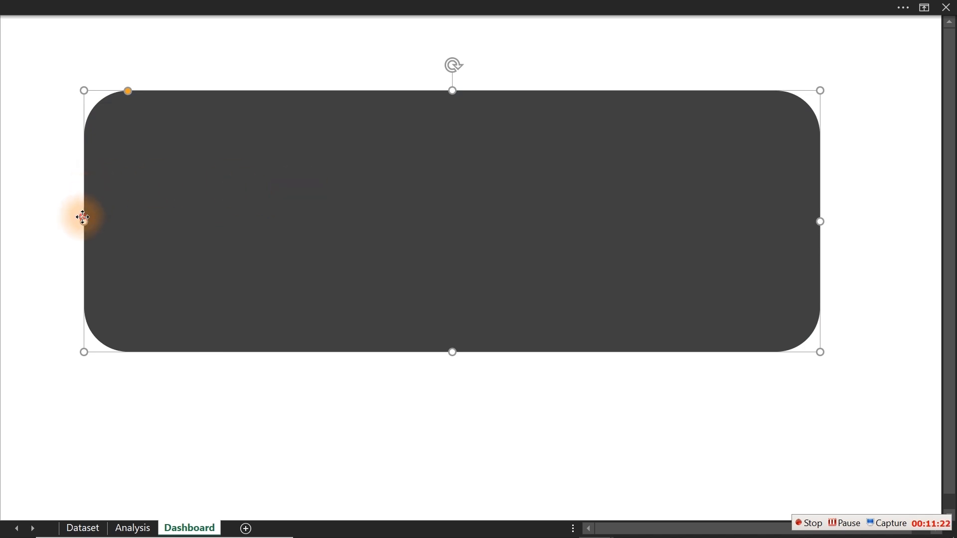
Resize the rectangle to about 32.76 cm wide by 17.15 cm high so it covers the visible sheet, and reduce its corner rounding
{"action": "left_click_drag", "start_coordinate": [414, 231], "coordinate": [527, 235]}
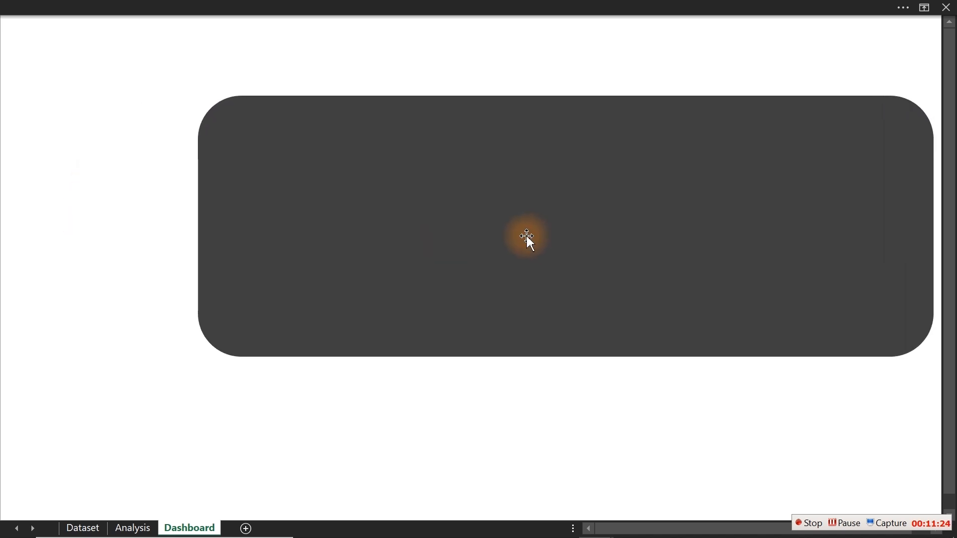
{"action": "left_click_drag", "start_coordinate": [198, 226], "coordinate": [7, 228]}
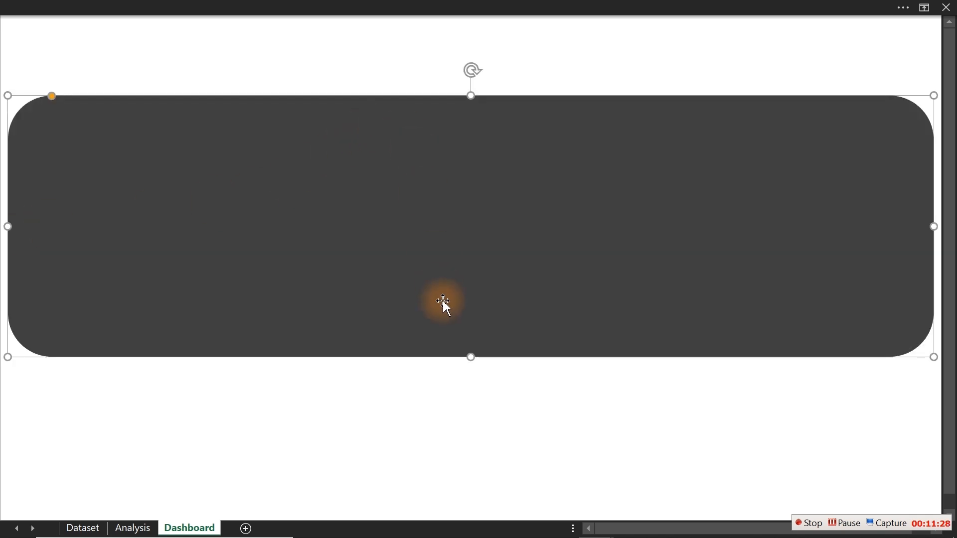
{"action": "left_click_drag", "start_coordinate": [488, 285], "coordinate": [488, 439]}
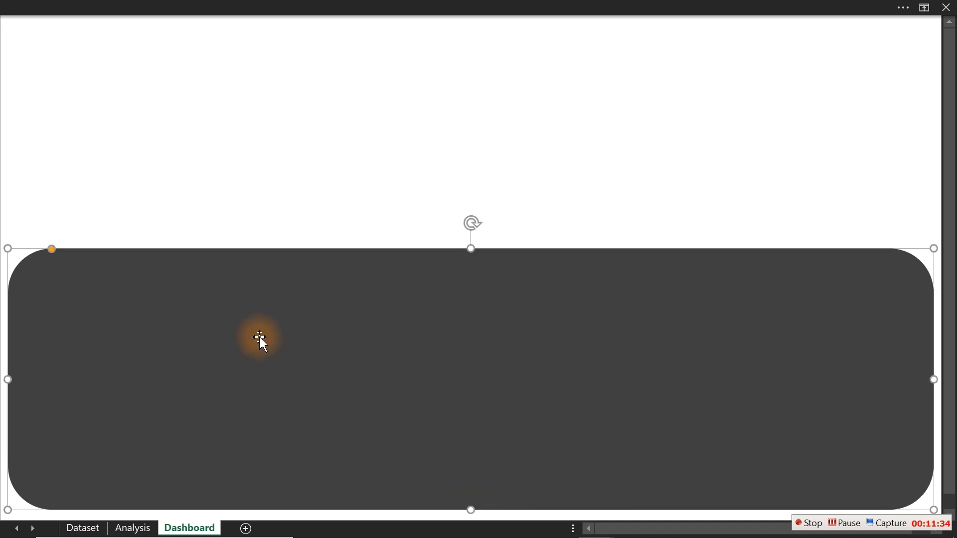
{"action": "left_click_drag", "start_coordinate": [52, 248], "coordinate": [22, 240]}
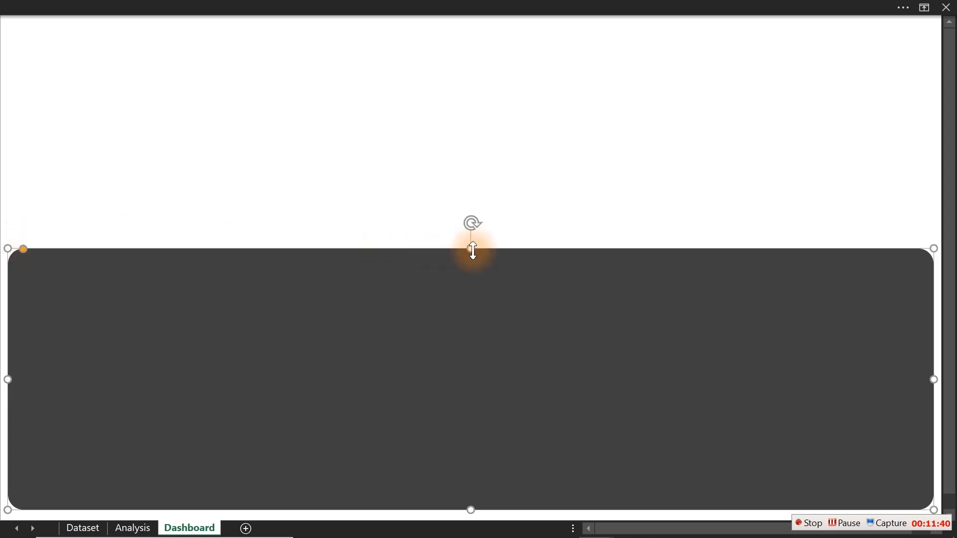
{"action": "left_click_drag", "start_coordinate": [473, 251], "coordinate": [459, 25]}
{"action": "left_click_drag", "start_coordinate": [37, 24], "coordinate": [19, 23]}
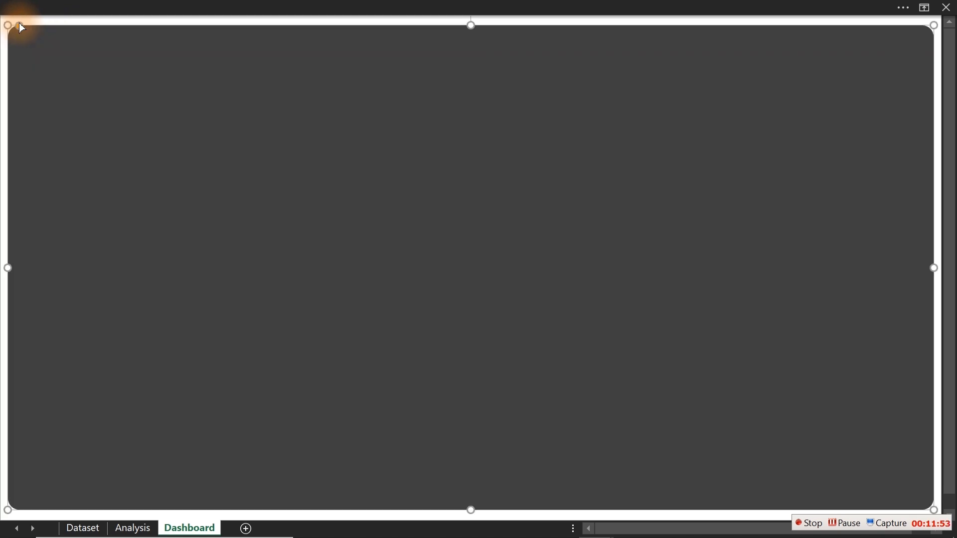
{"action": "left_click", "coordinate": [4, 48]}
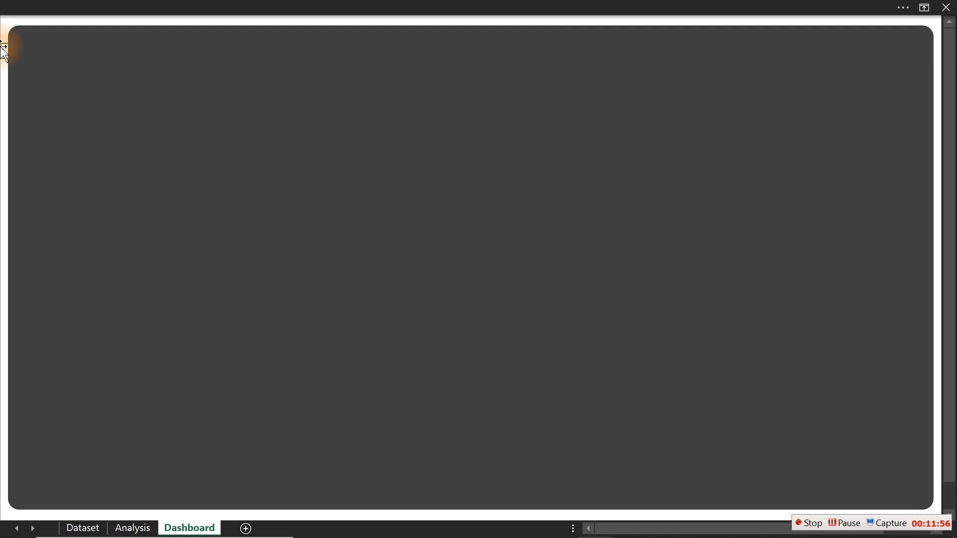
Draw a smaller rounded rectangle over the upper-left area of the dark grey background shape
{"action": "left_click", "coordinate": [253, 162]}
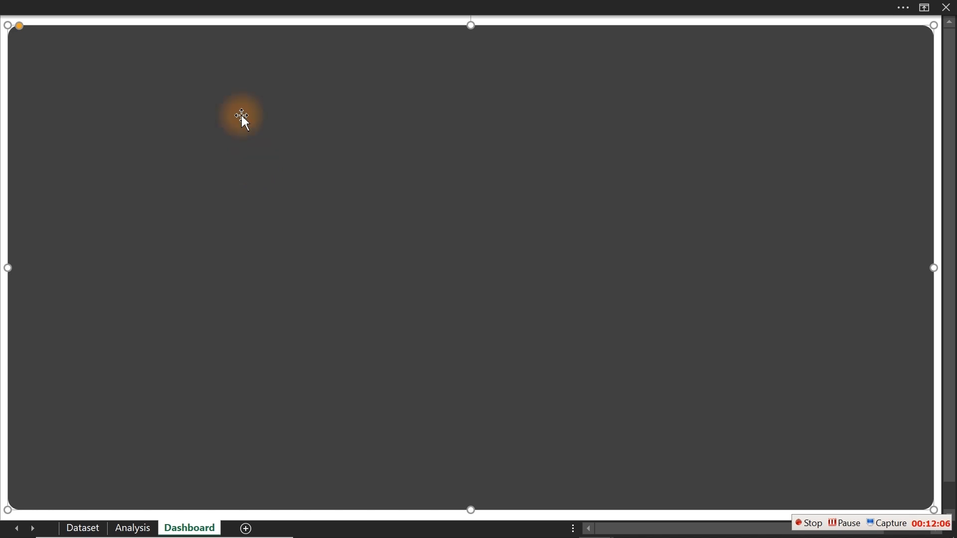
{"action": "left_click", "coordinate": [235, 6]}
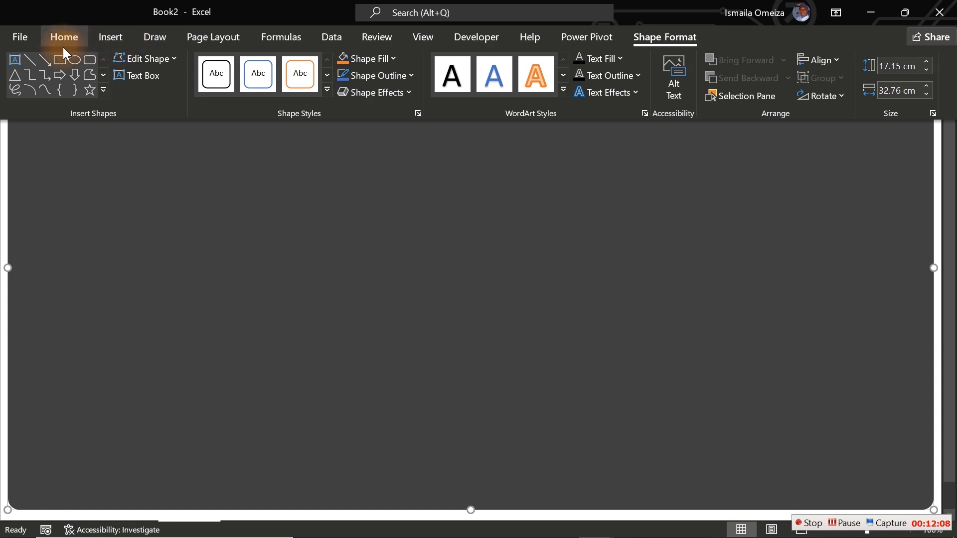
{"action": "left_click", "coordinate": [90, 60]}
{"action": "left_click_drag", "start_coordinate": [114, 116], "coordinate": [334, 237]}
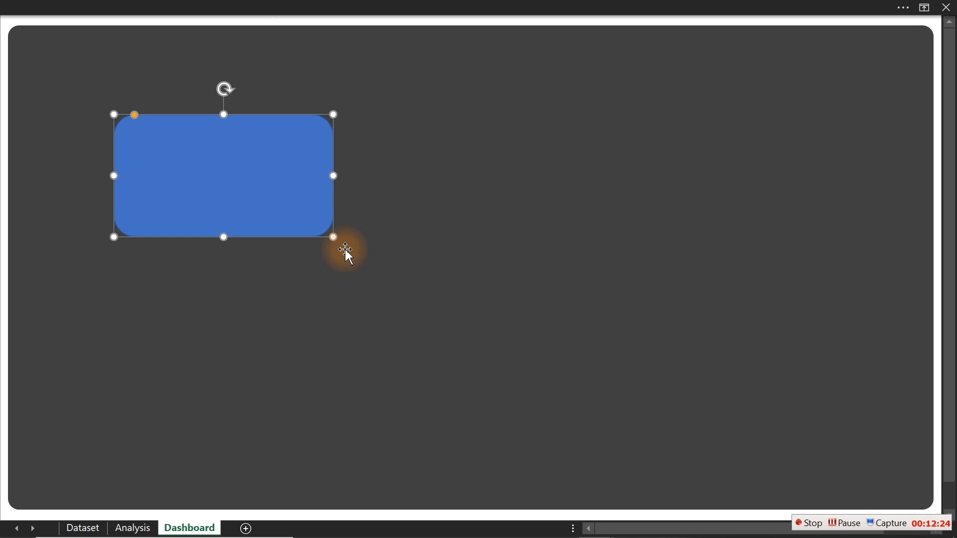
Open the custom colour settings for the small rounded rectangle's fill, keeping the formatting options clear of the shape
{"action": "double_click", "coordinate": [224, 158]}
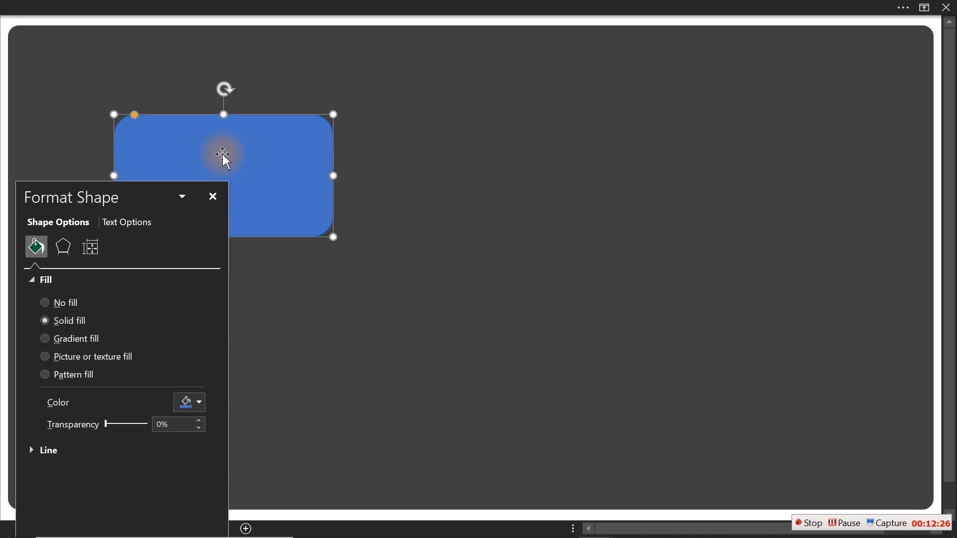
{"action": "left_click_drag", "start_coordinate": [156, 190], "coordinate": [668, 92]}
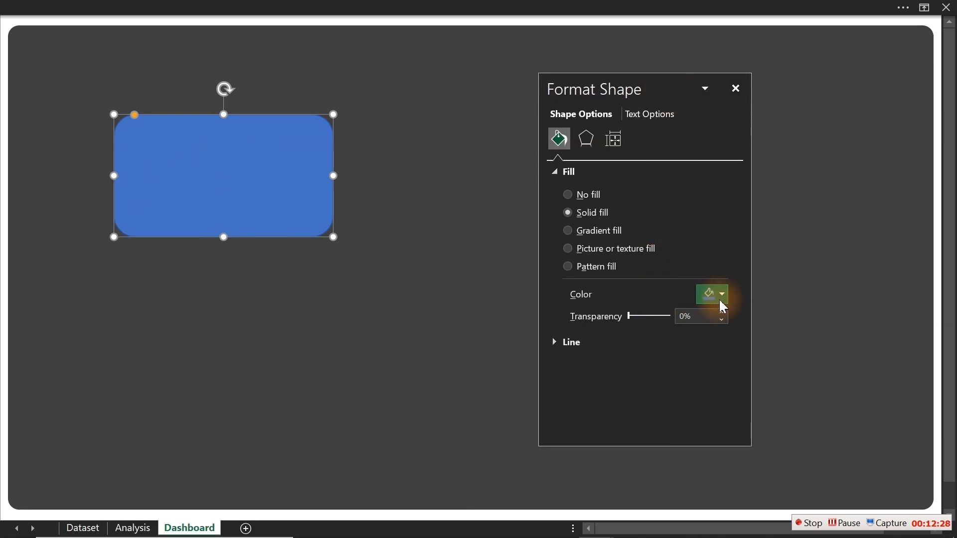
{"action": "left_click", "coordinate": [719, 299]}
{"action": "left_click", "coordinate": [746, 458]}
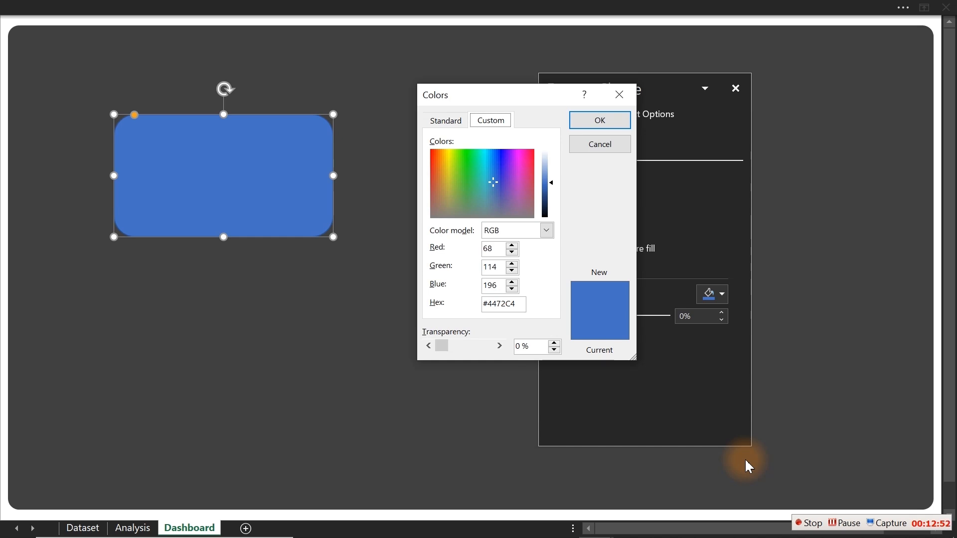
Switch to Chrome and search for "adobe color wheel" in a new tab
{"action": "mouse_move", "coordinate": [732, 537]}
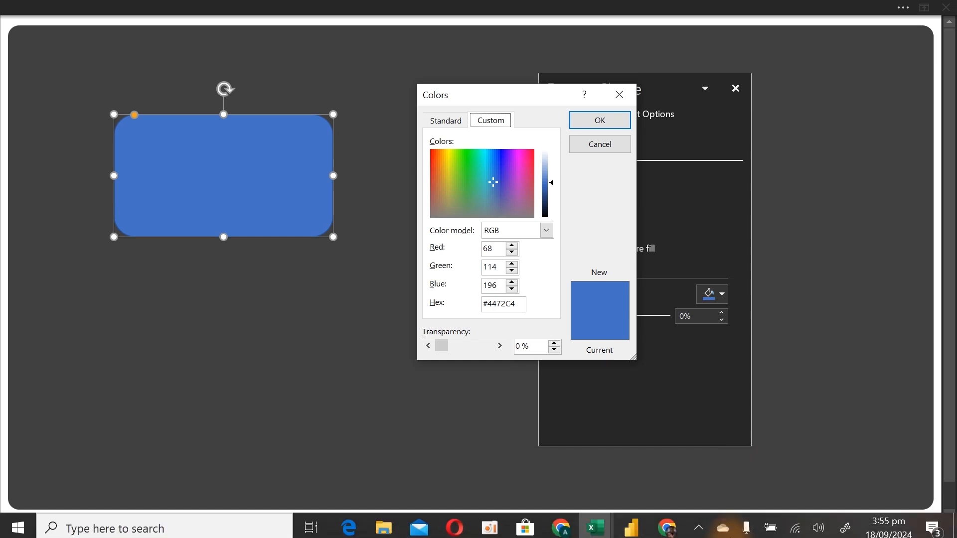
{"action": "left_click", "coordinate": [669, 525]}
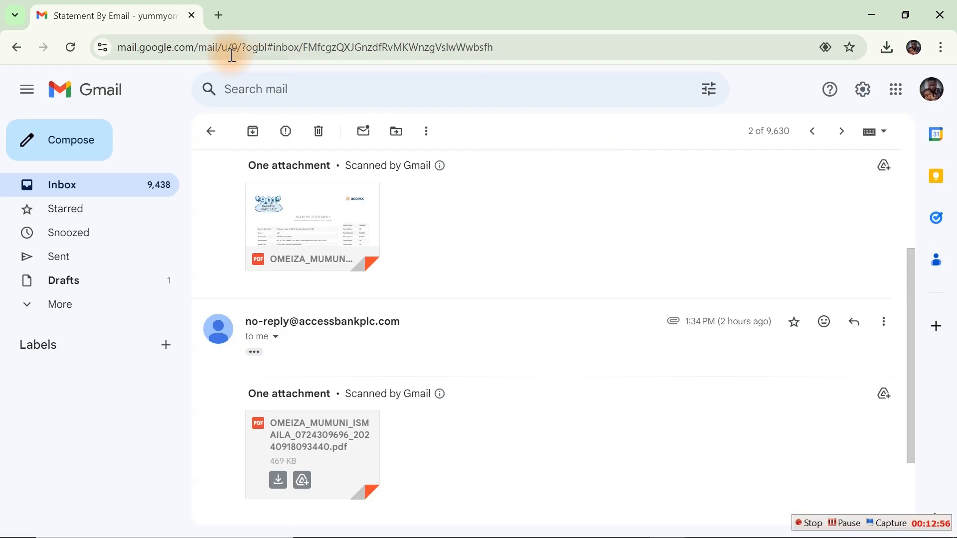
{"action": "left_click", "coordinate": [219, 16]}
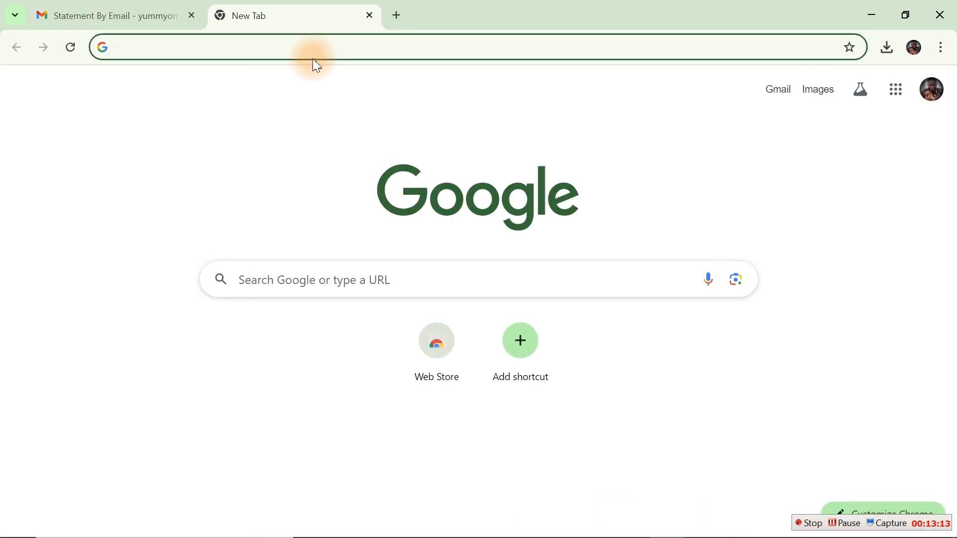
{"action": "type", "text": "ado"}
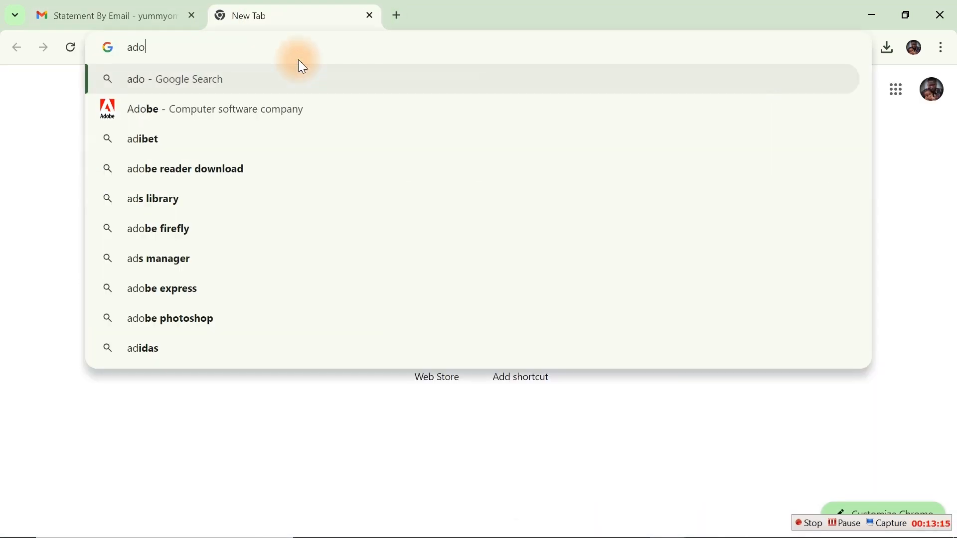
{"action": "type", "text": "be co"}
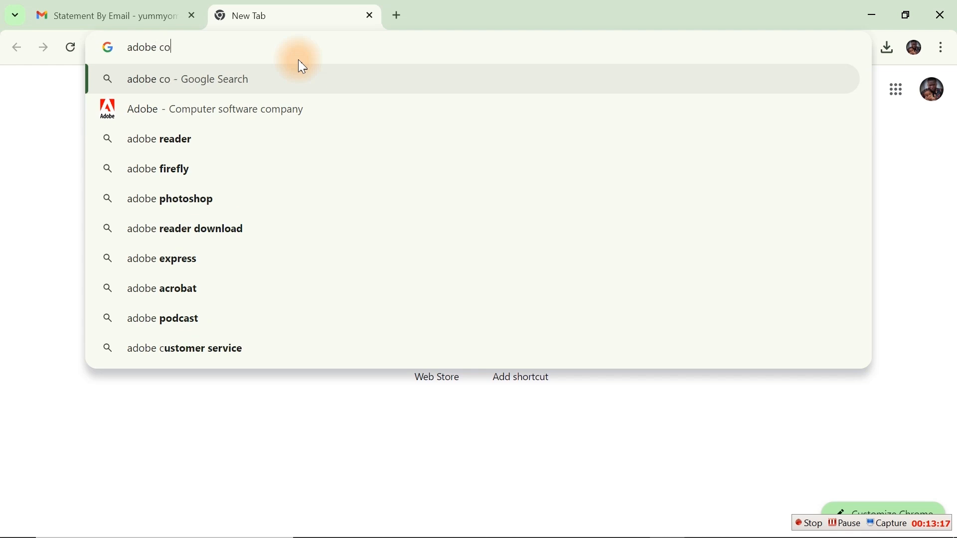
{"action": "type", "text": "lo"}
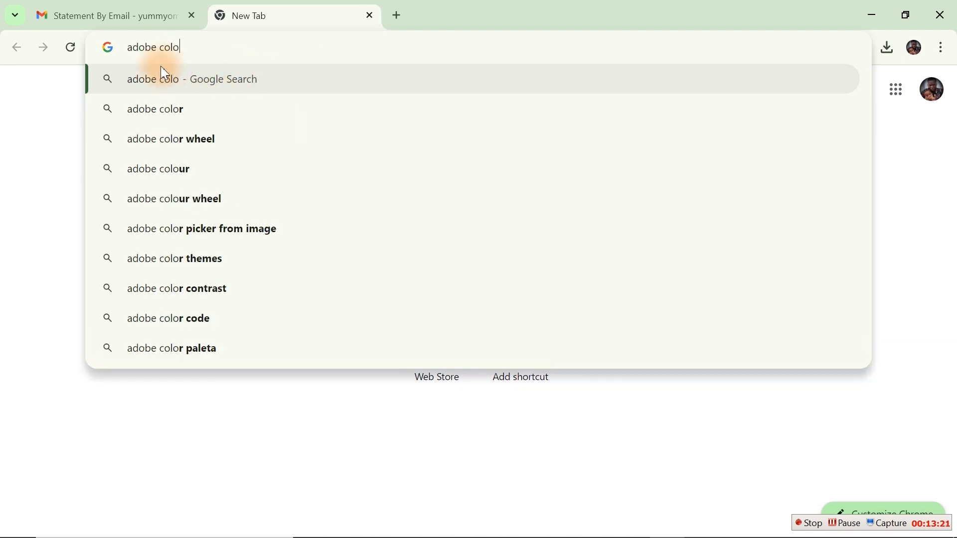
{"action": "left_click", "coordinate": [173, 141]}
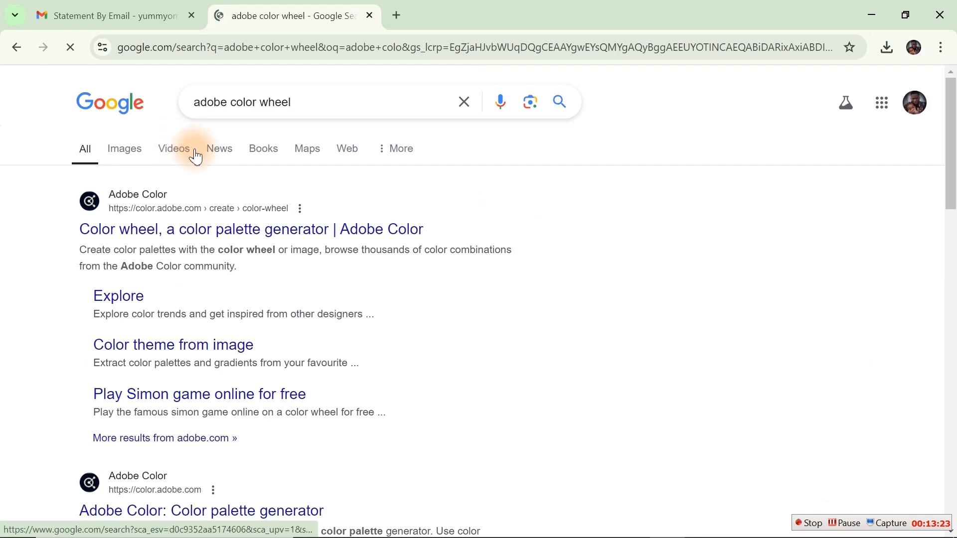
Open the Adobe Color wheel site from the search results, dismiss the What's New notice and go to the Explore page
{"action": "left_click", "coordinate": [160, 205]}
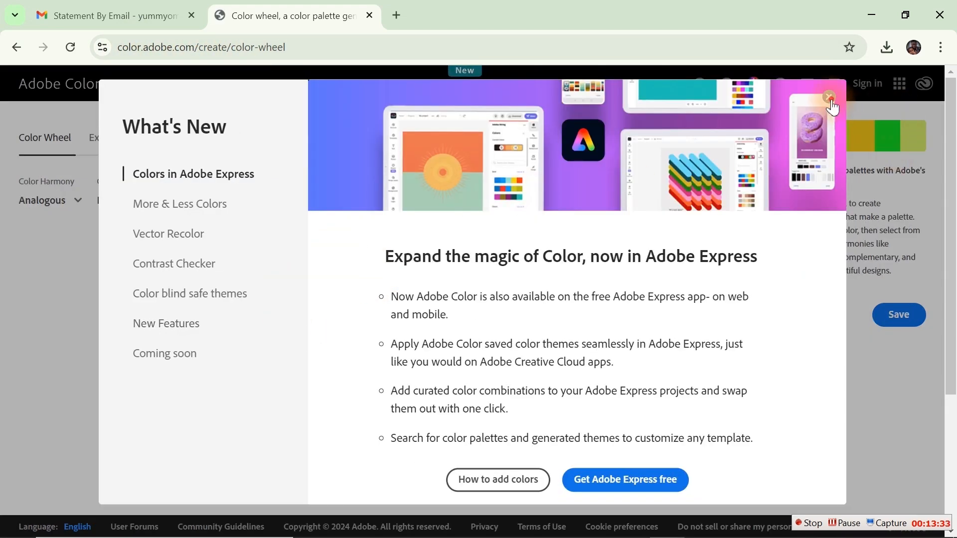
{"action": "left_click", "coordinate": [829, 97]}
{"action": "left_click", "coordinate": [325, 91]}
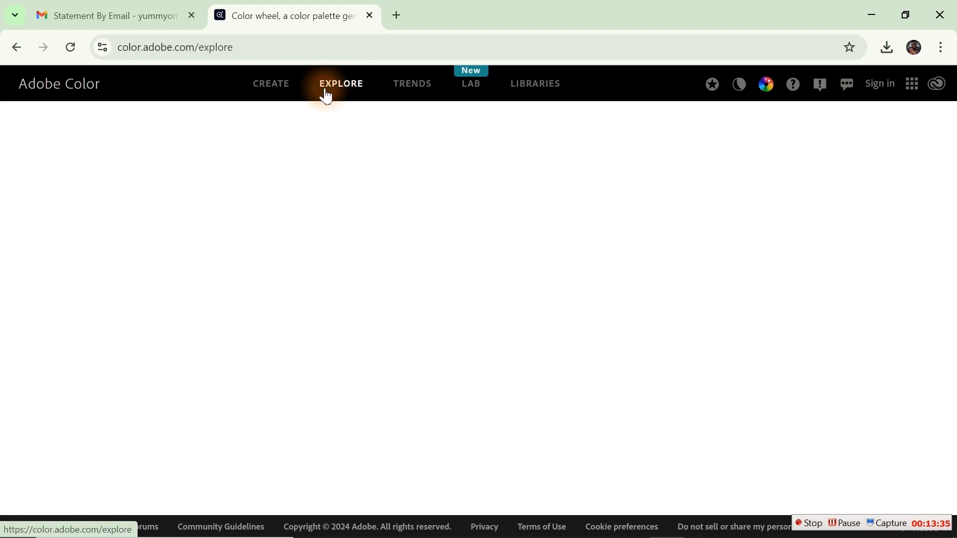
Dismiss the sign-in prompt and search the colour themes for "black, light blue"
{"action": "left_click", "coordinate": [185, 122]}
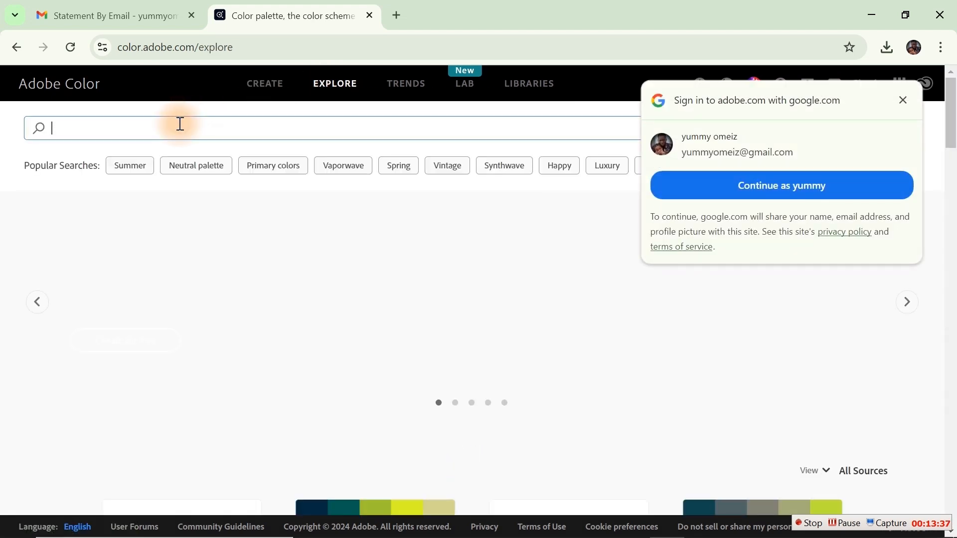
{"action": "left_click", "coordinate": [903, 100]}
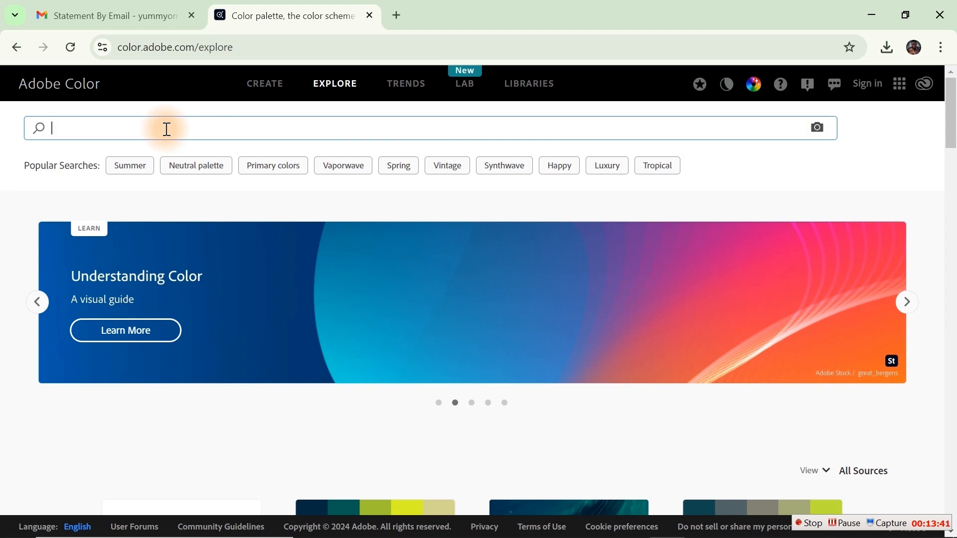
{"action": "type", "text": "black"}
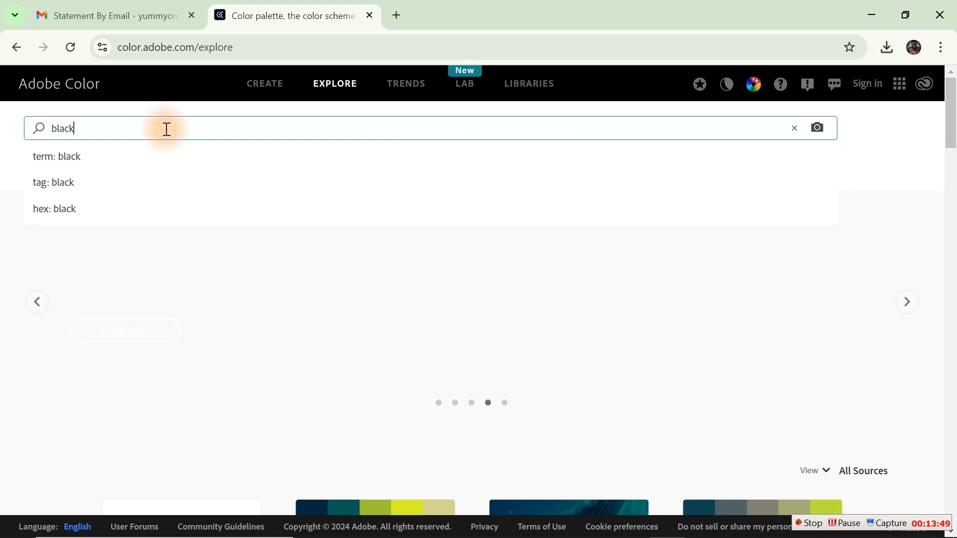
{"action": "type", "text": ", "}
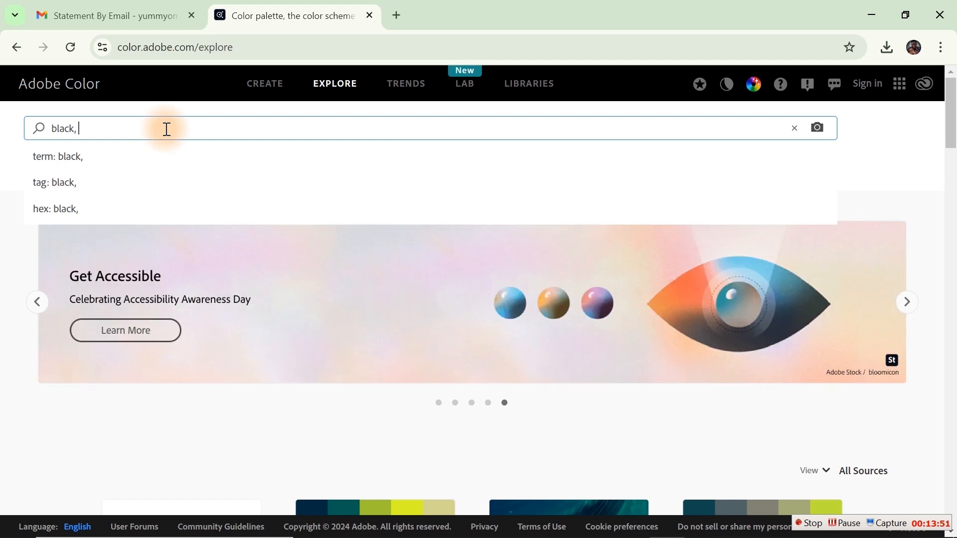
{"action": "type", "text": "light"}
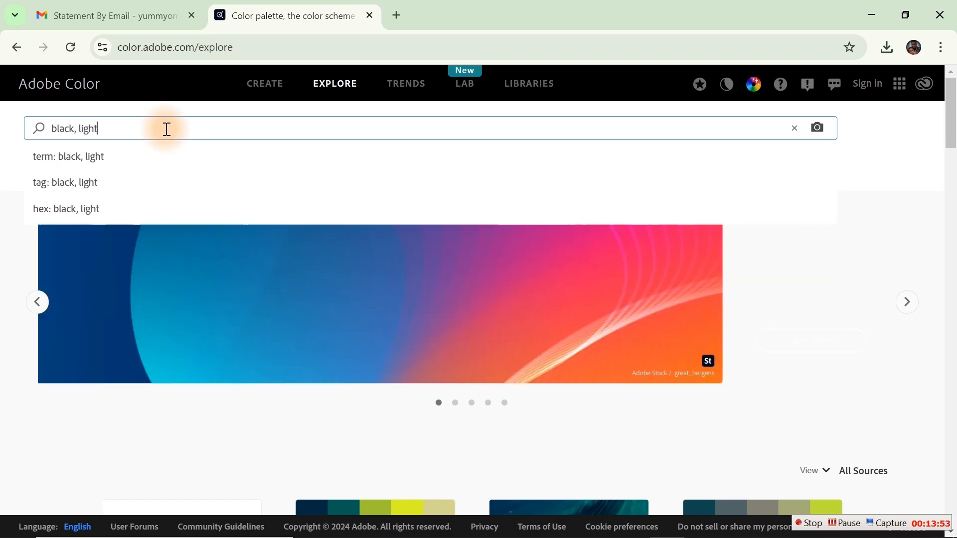
{"action": "type", "text": " blue"}
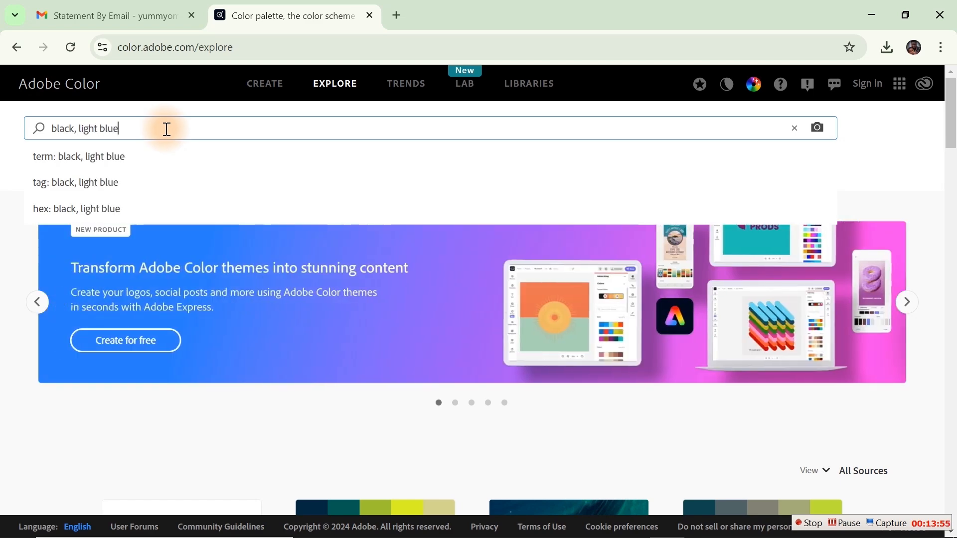
{"action": "key", "text": "Return"}
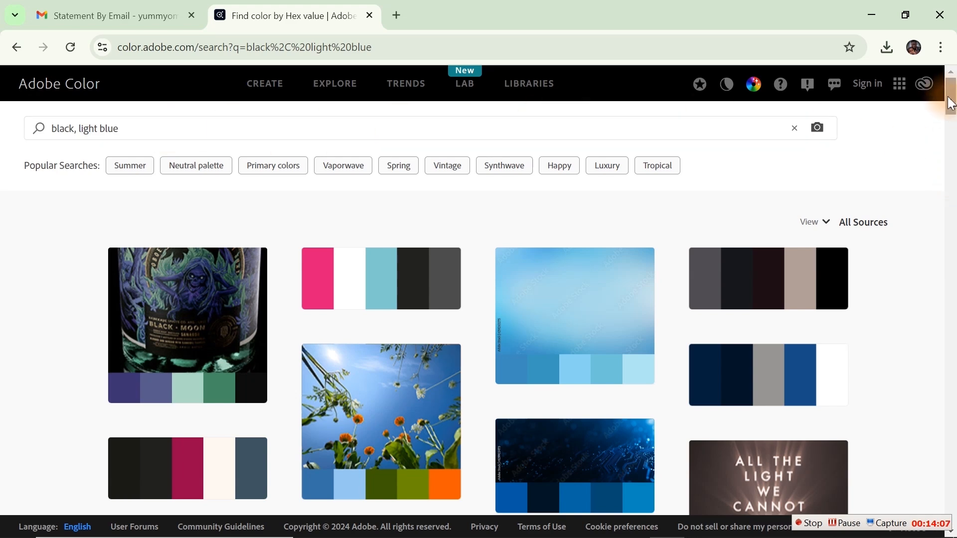
Browse the theme results and open the Corporate Shades palette to examine its hex colour codes
{"action": "left_click_drag", "start_coordinate": [953, 104], "coordinate": [953, 139]}
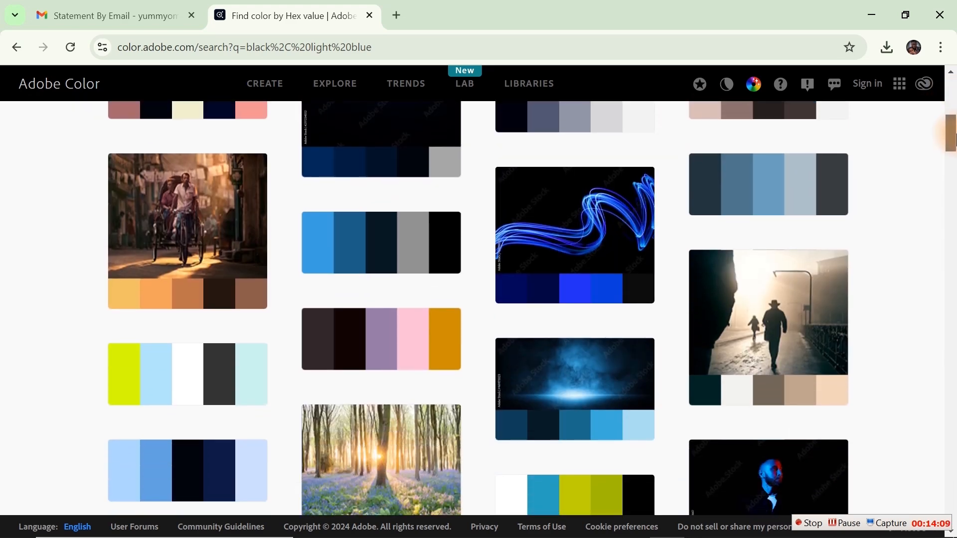
{"action": "mouse_move", "coordinate": [763, 202]}
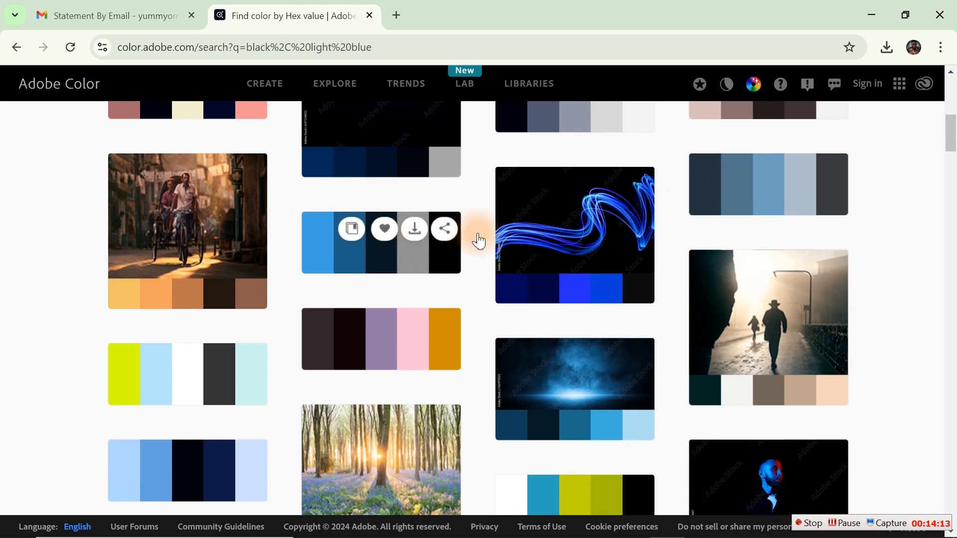
{"action": "left_click", "coordinate": [738, 208]}
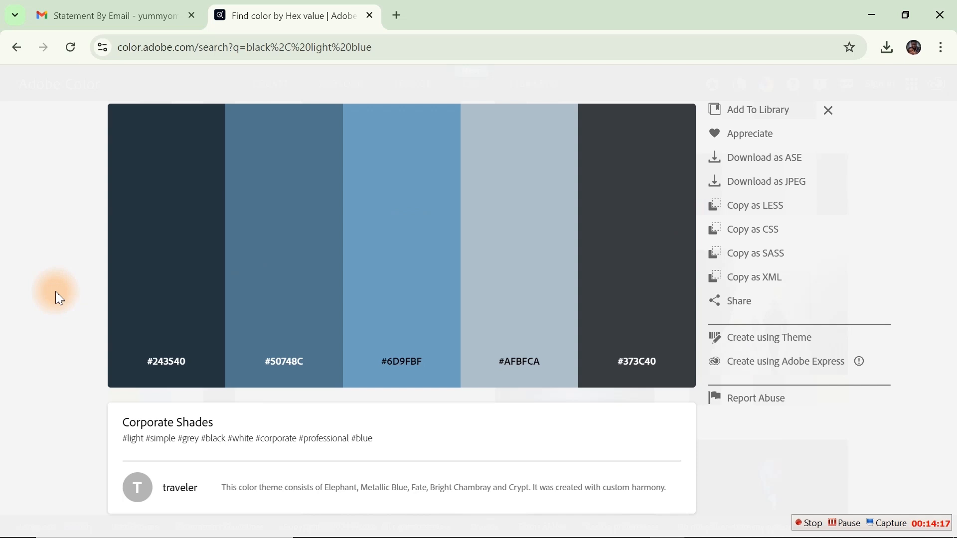
{"action": "mouse_move", "coordinate": [142, 381]}
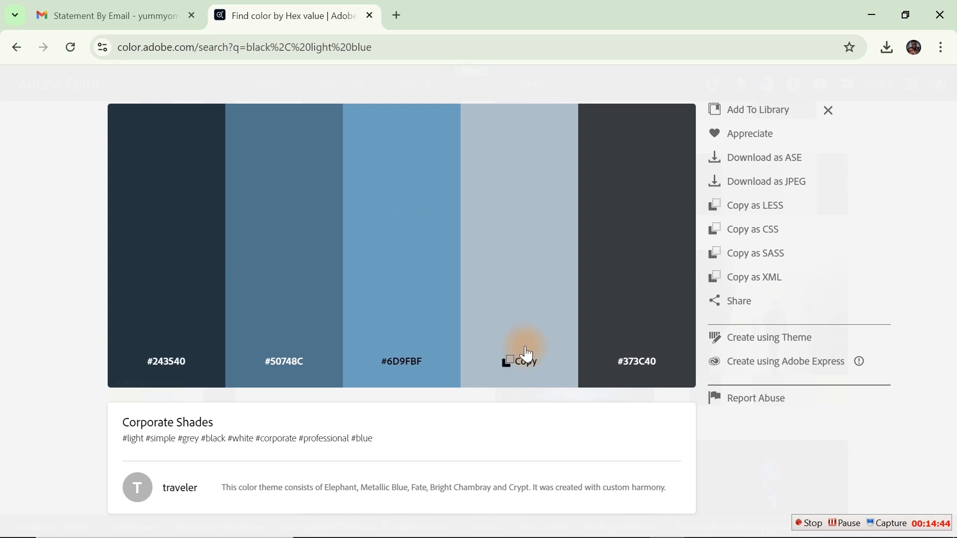
Return to Excel and set the small rounded rectangle's fill to the custom RGB colour 181, 207, 235
{"action": "left_click", "coordinate": [873, 14]}
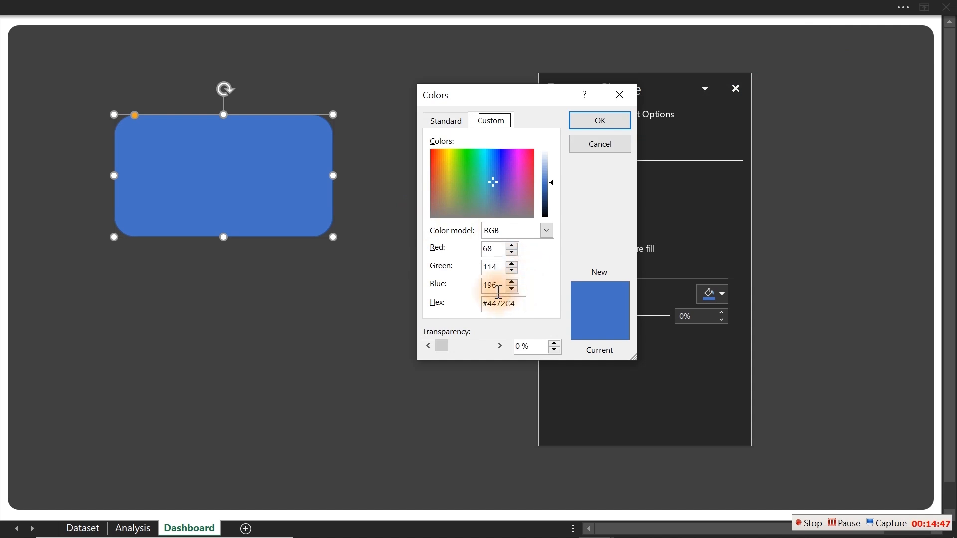
{"action": "left_click", "coordinate": [505, 248]}
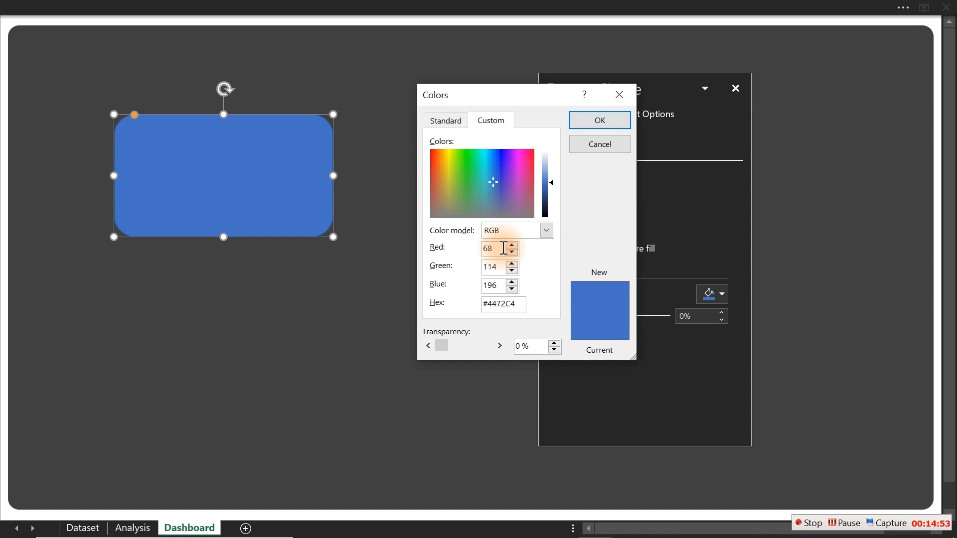
{"action": "left_click_drag", "start_coordinate": [504, 249], "coordinate": [454, 247]}
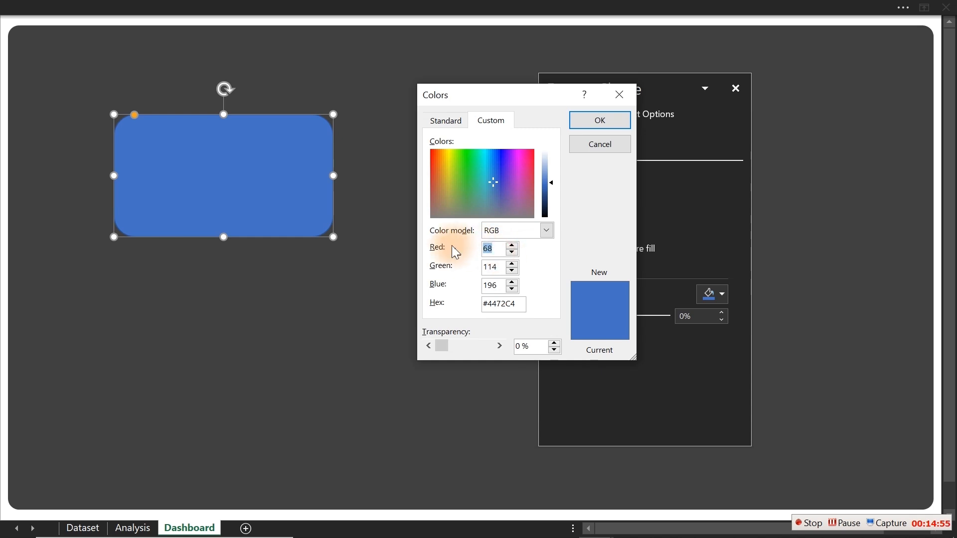
{"action": "type", "text": "181"}
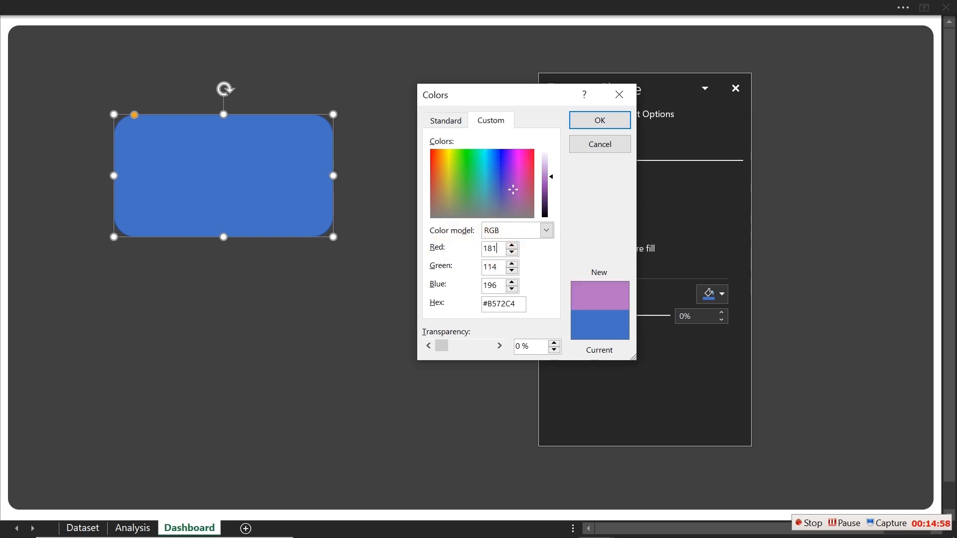
{"action": "key", "text": "Tab"}
{"action": "type", "text": "207"}
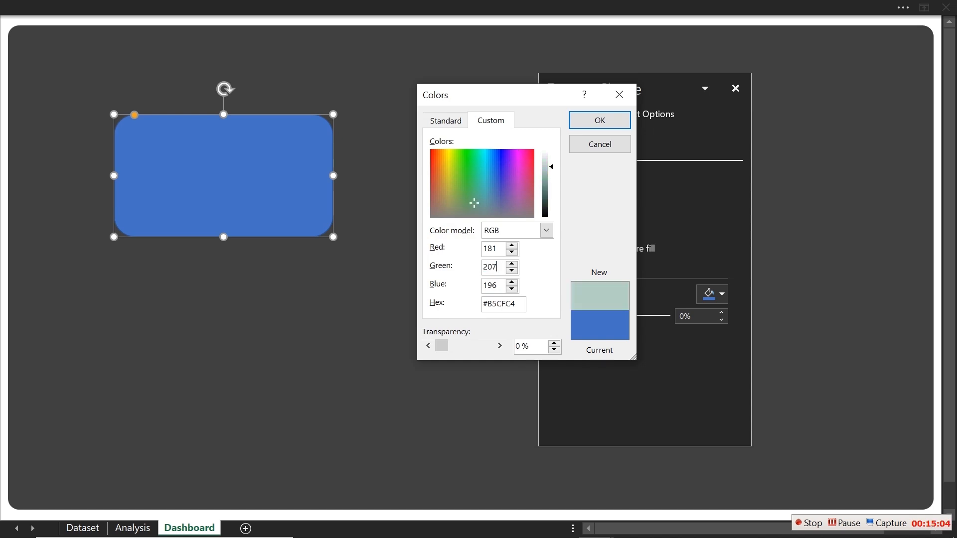
{"action": "key", "text": "Tab"}
{"action": "type", "text": "23"}
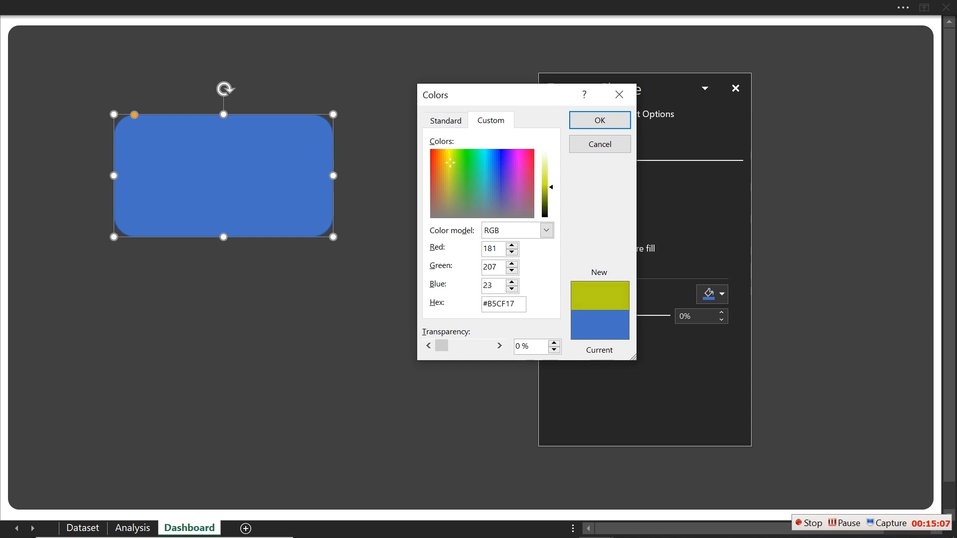
{"action": "type", "text": "5"}
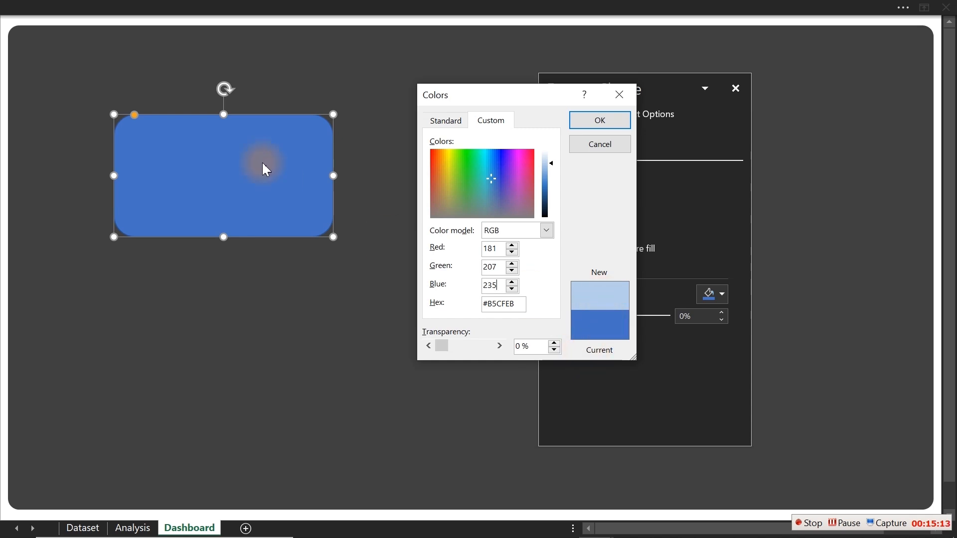
{"action": "left_click", "coordinate": [594, 119]}
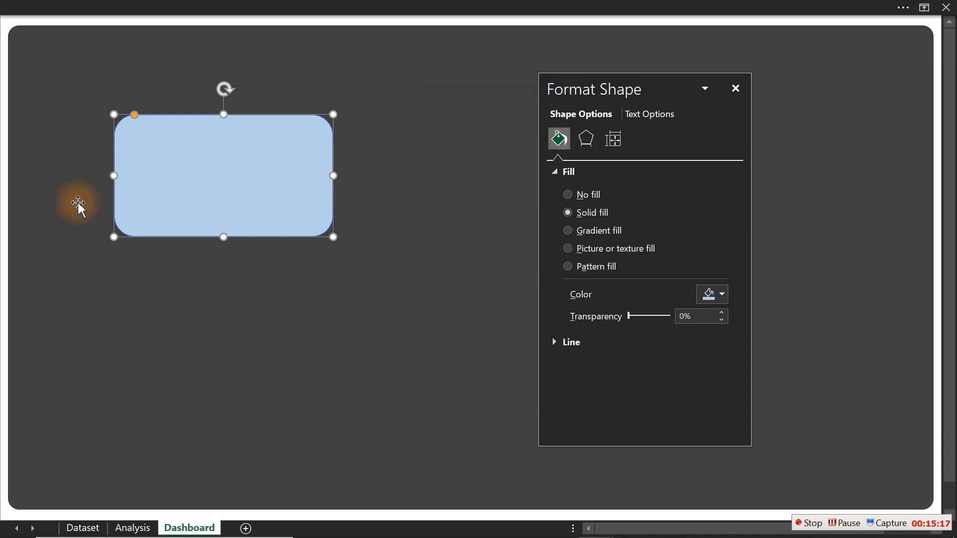
{"action": "left_click", "coordinate": [4, 211]}
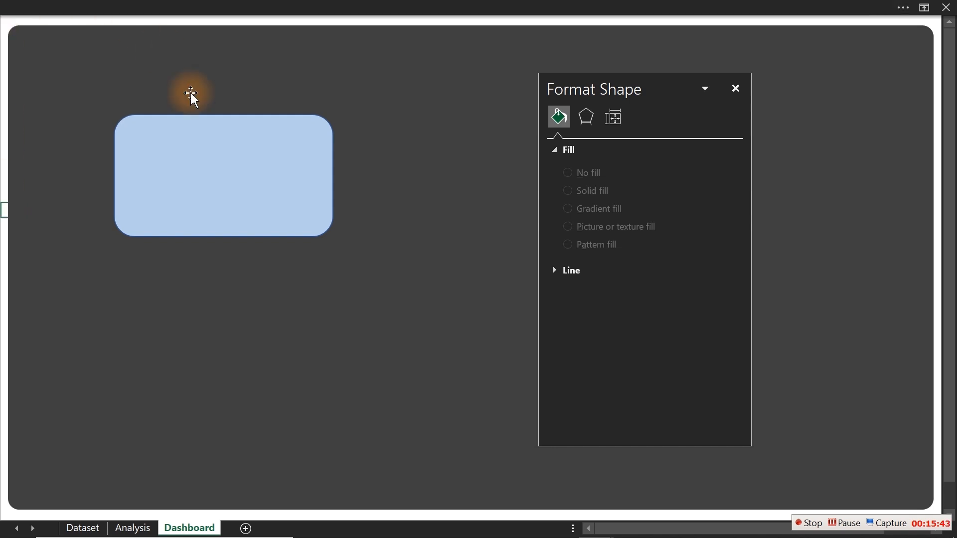
Resize the light blue rounded rectangle to 2.12 cm high and 5.91 cm wide
{"action": "left_click", "coordinate": [208, 133]}
{"action": "left_click", "coordinate": [360, 6]}
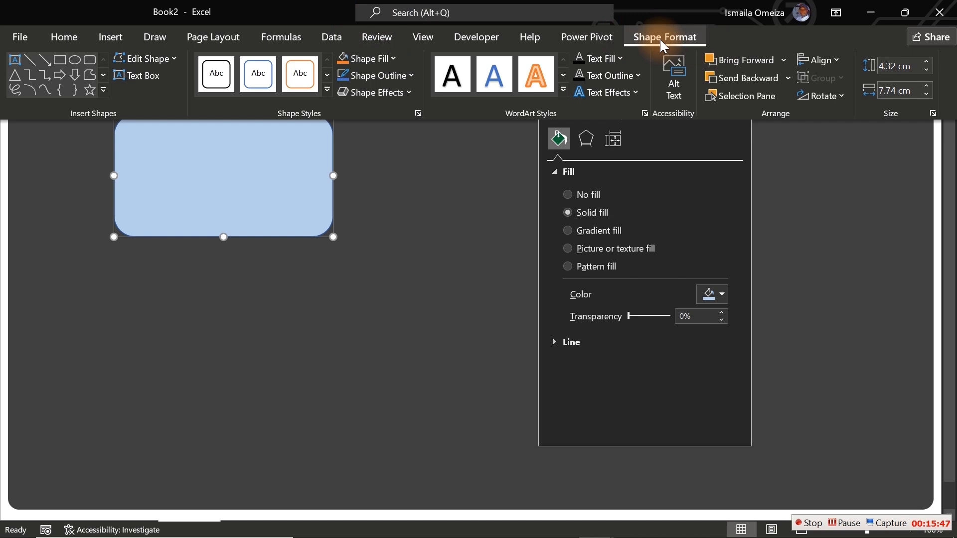
{"action": "left_click", "coordinate": [896, 66]}
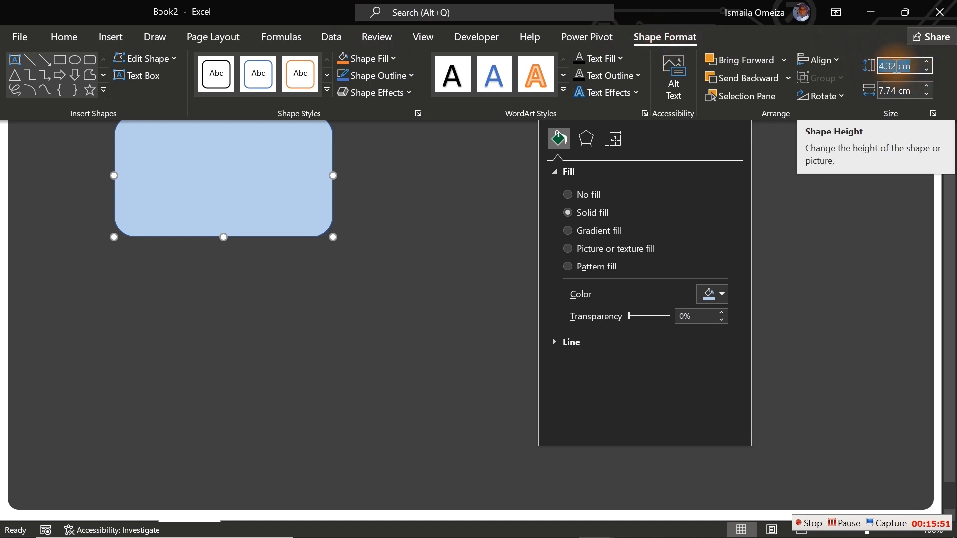
{"action": "type", "text": "2"}
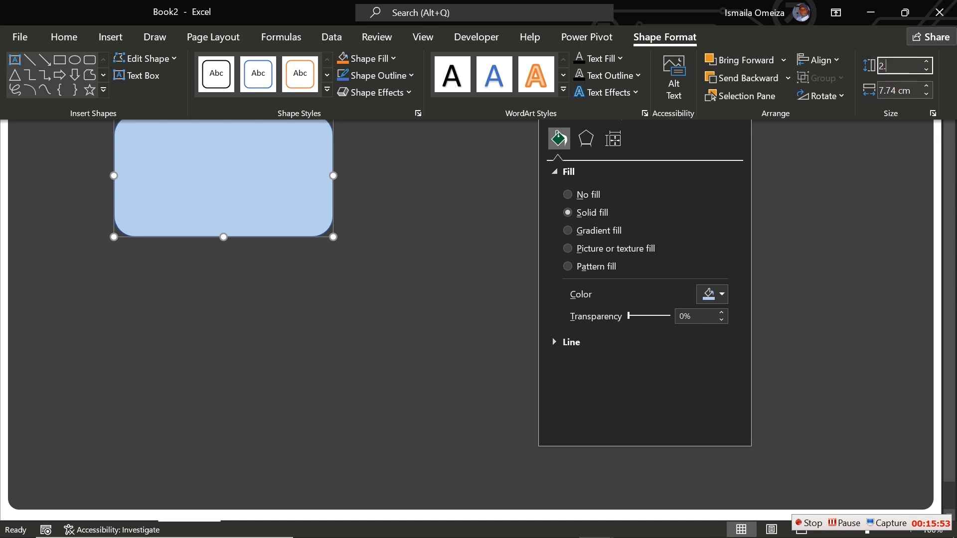
{"action": "type", "text": ".12"}
{"action": "key", "text": "Tab"}
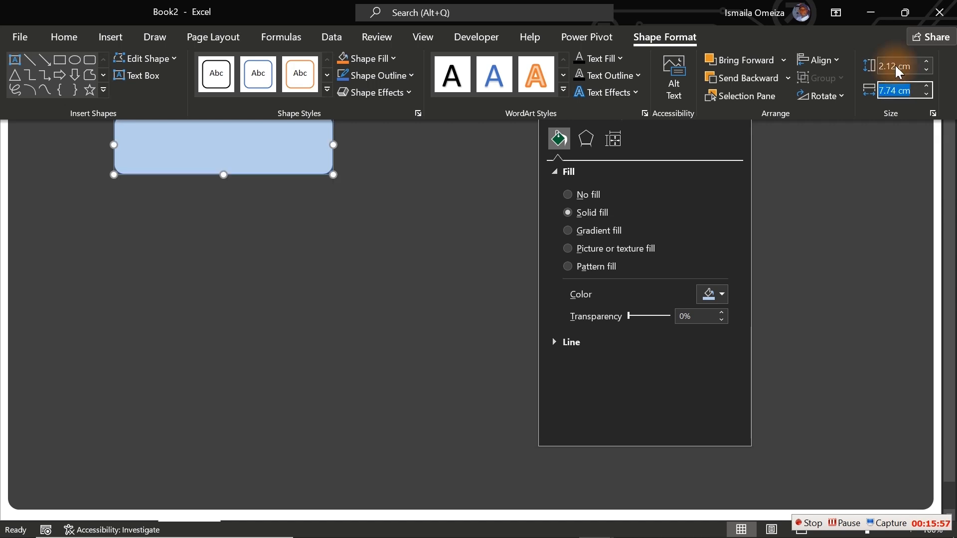
{"action": "type", "text": "5."}
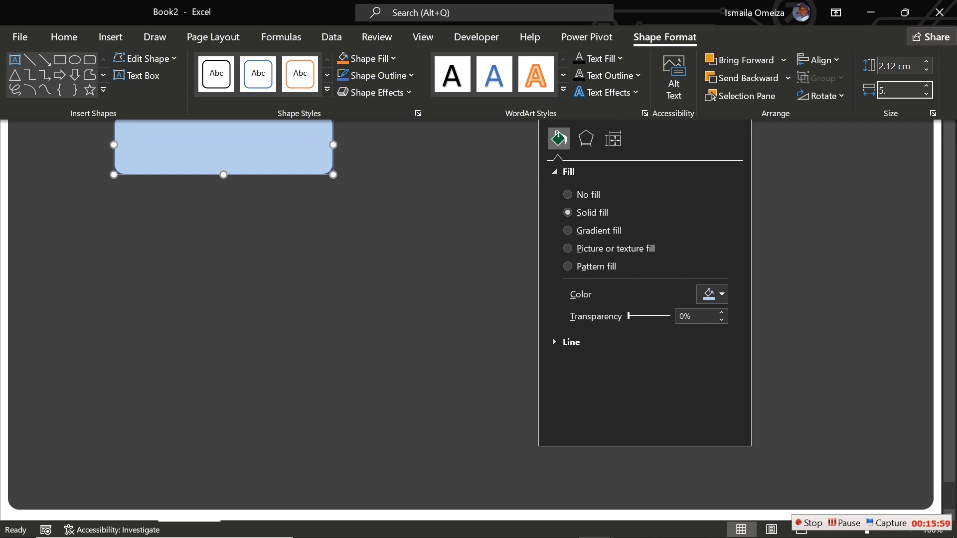
{"action": "type", "text": "91"}
{"action": "key", "text": "Return"}
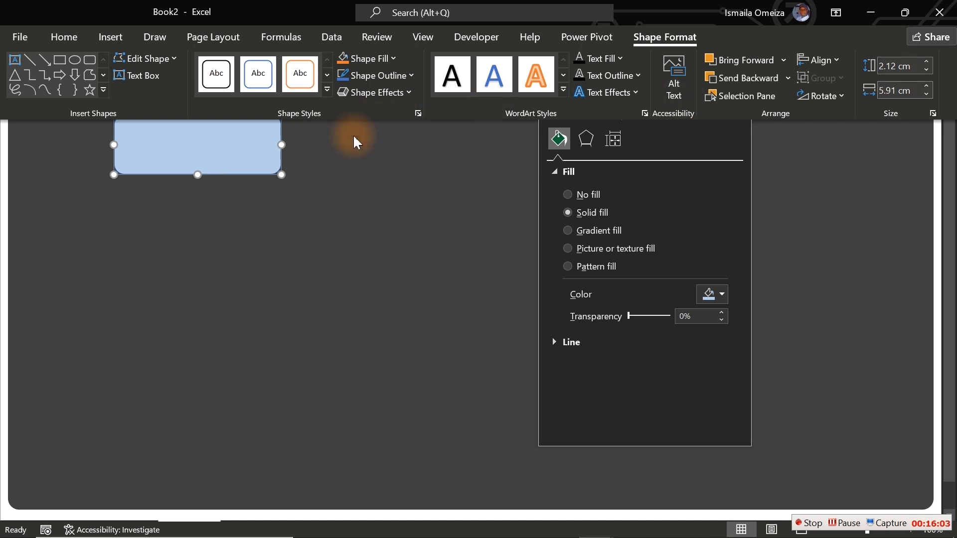
{"action": "left_click", "coordinate": [3, 150]}
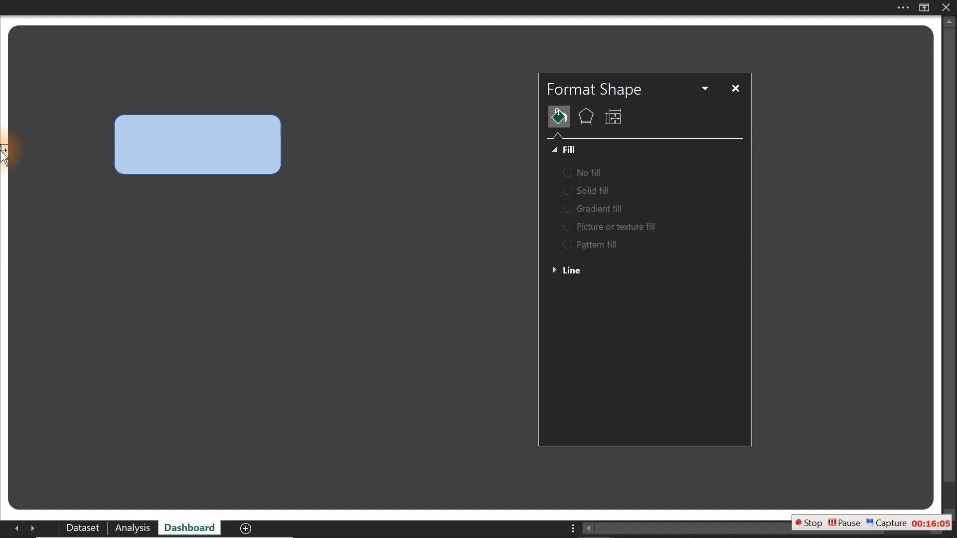
Remove the light blue rectangle's outline and move it near the upper-left corner of the dark grey background shape
{"action": "left_click", "coordinate": [190, 160]}
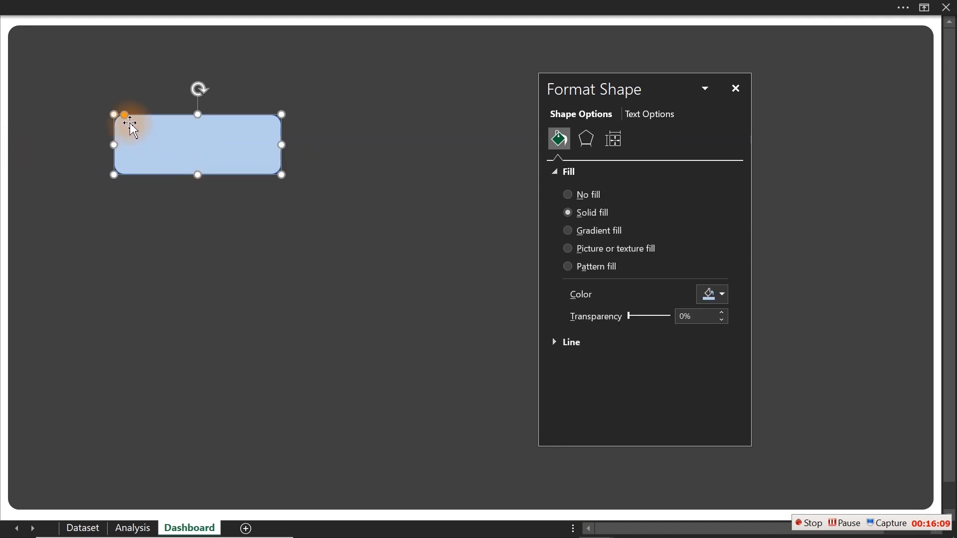
{"action": "left_click", "coordinate": [567, 343]}
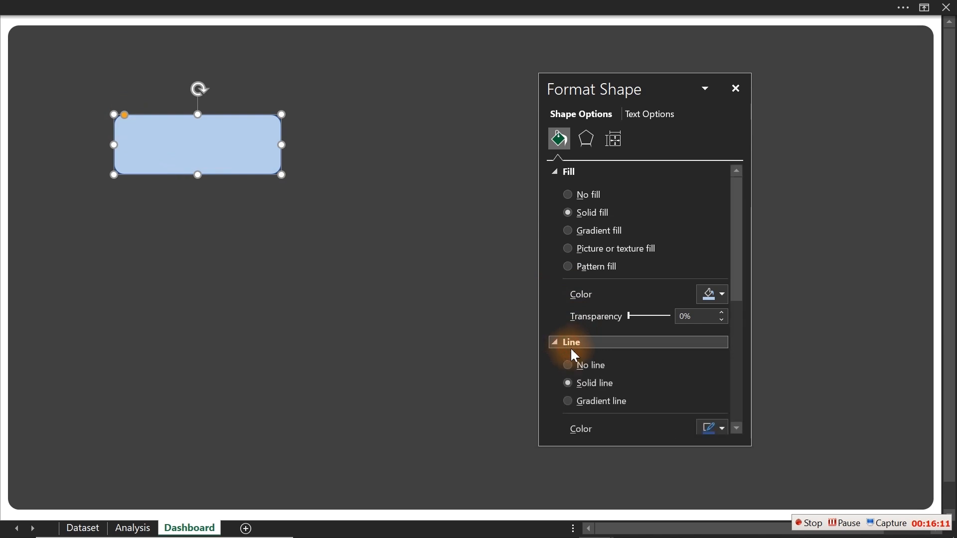
{"action": "left_click", "coordinate": [571, 368]}
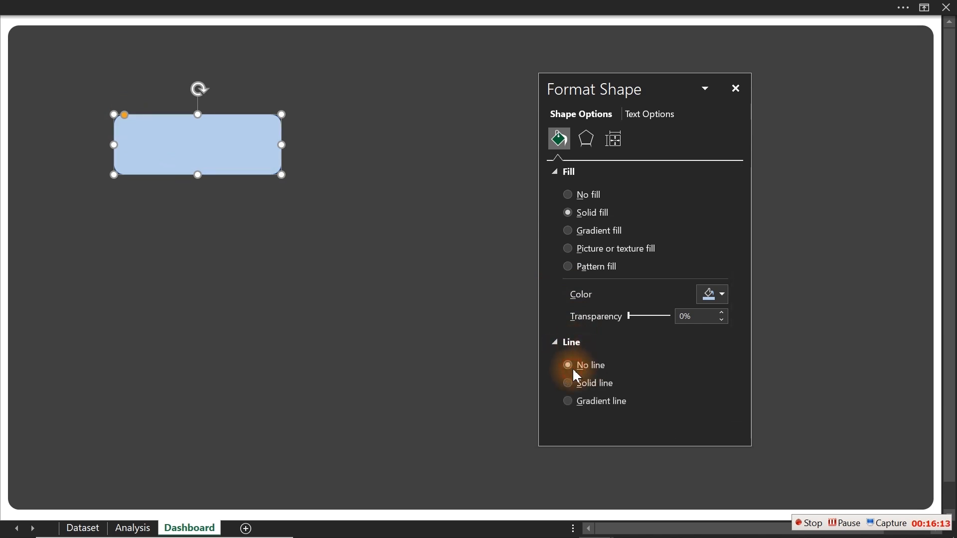
{"action": "left_click_drag", "start_coordinate": [227, 145], "coordinate": [149, 87]}
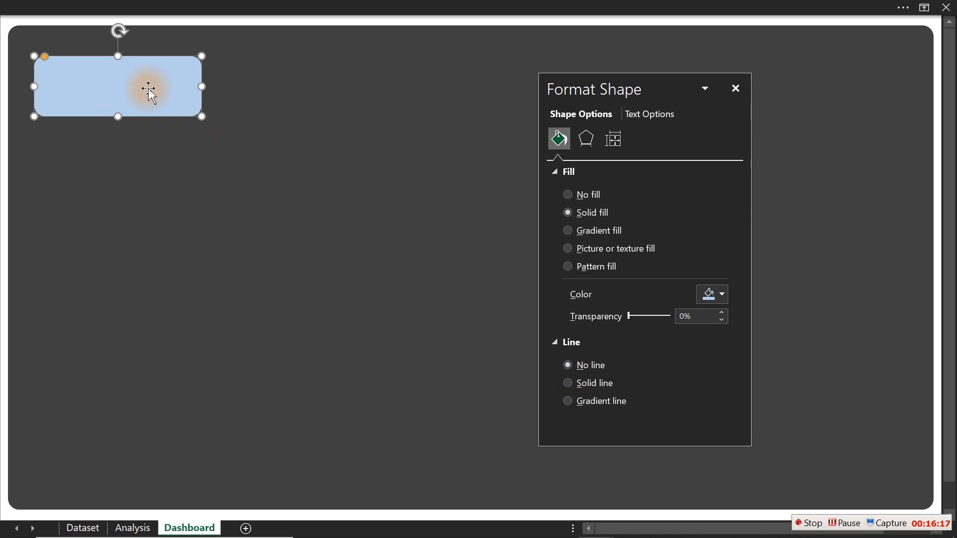
{"action": "left_click", "coordinate": [2, 167]}
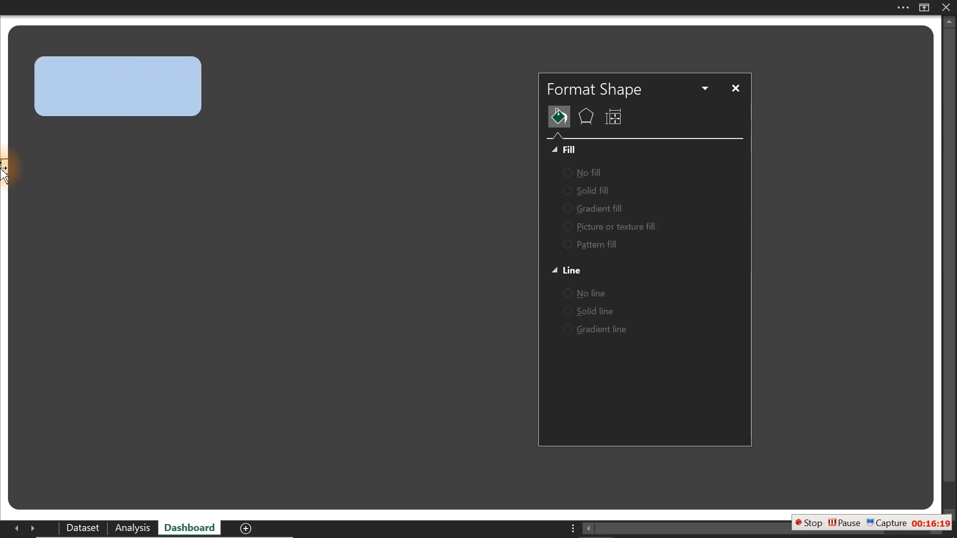
{"action": "left_click", "coordinate": [118, 100]}
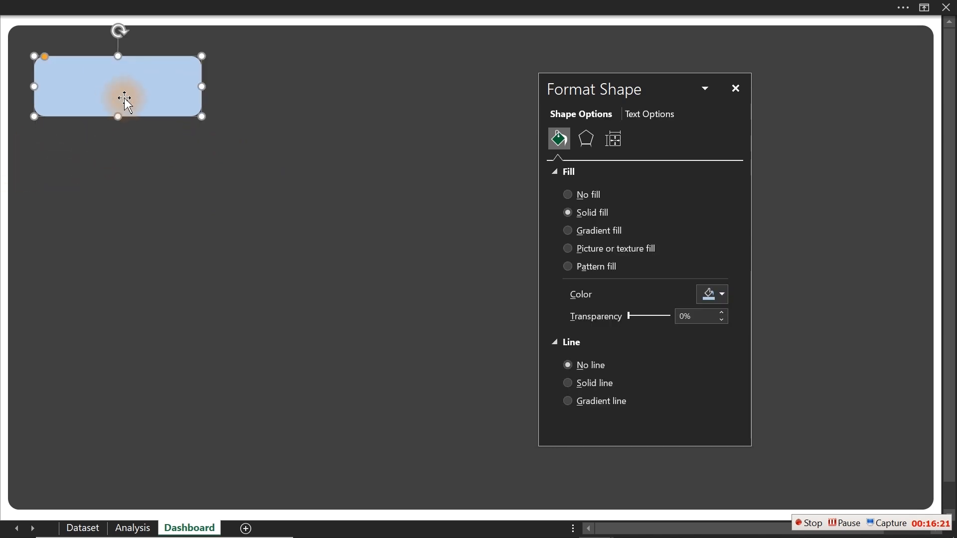
Deselect the light blue rounded rectangle and close the shape formatting pane
{"action": "left_click", "coordinate": [510, 7]}
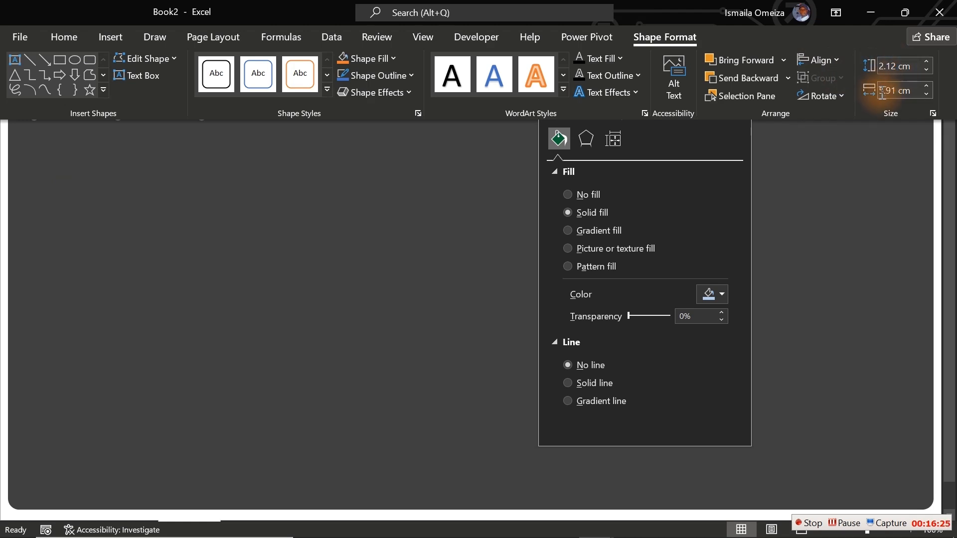
{"action": "left_click", "coordinate": [1, 182]}
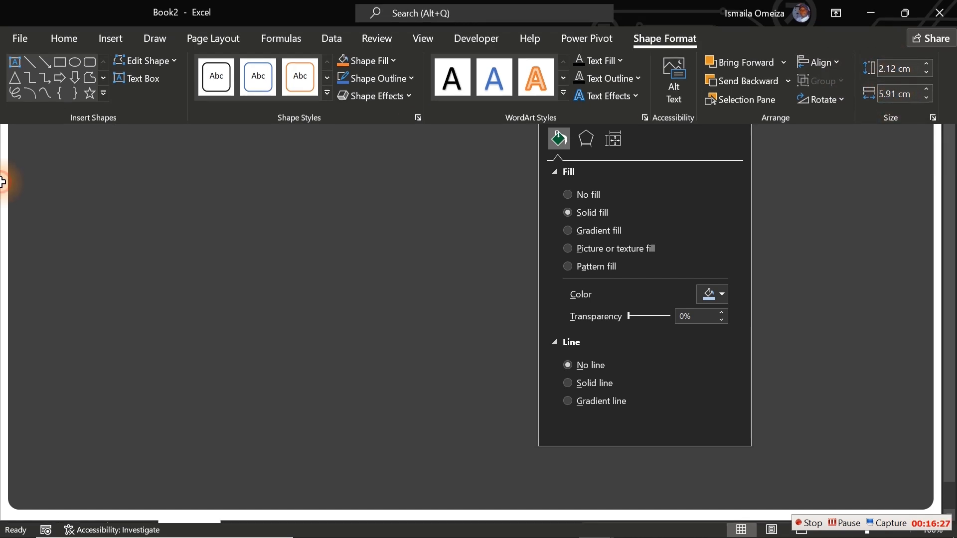
{"action": "left_click", "coordinate": [1, 183]}
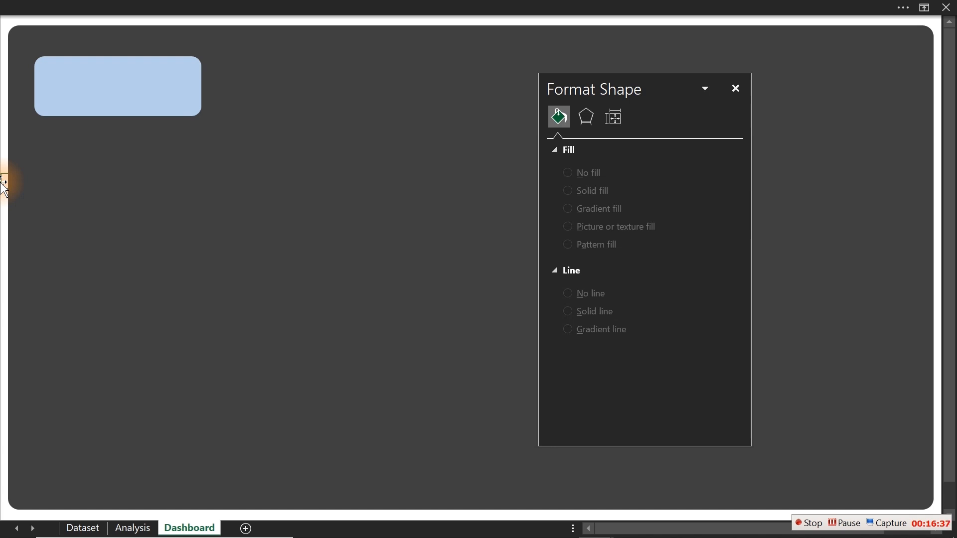
{"action": "left_click", "coordinate": [737, 90]}
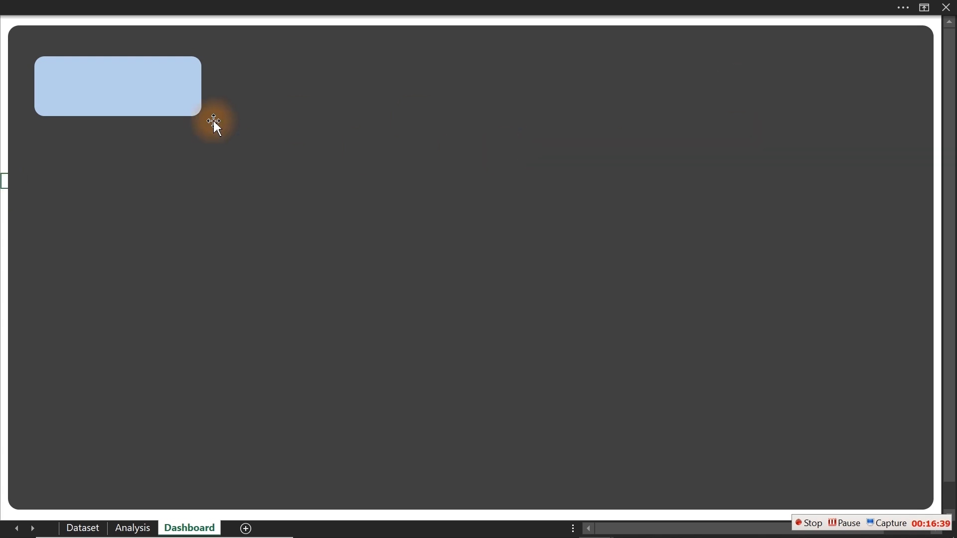
Move the light blue card closer to the background's upper-left corner, without keeping a duplicate, and stretch its height to about 2.33 cm
{"action": "left_click", "coordinate": [118, 94]}
{"action": "left_click_drag", "start_coordinate": [118, 94], "coordinate": [304, 72]}
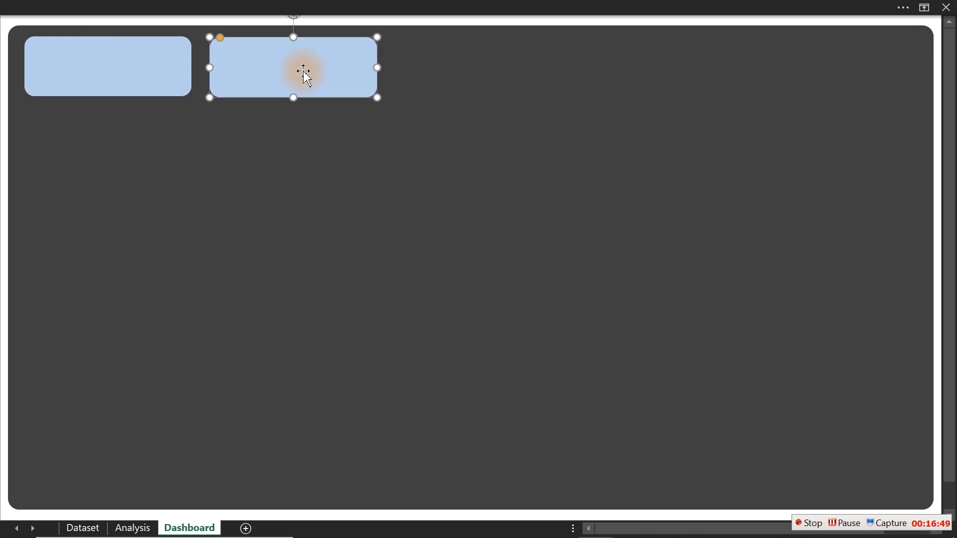
{"action": "key", "text": "Delete"}
{"action": "left_click", "coordinate": [173, 70]}
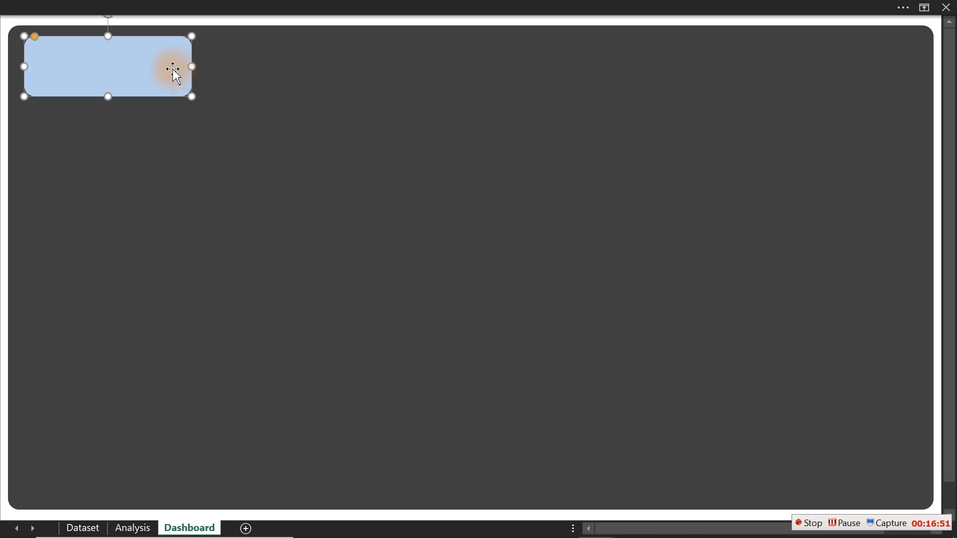
{"action": "left_click_drag", "start_coordinate": [109, 97], "coordinate": [110, 103]}
{"action": "left_click", "coordinate": [150, 7]}
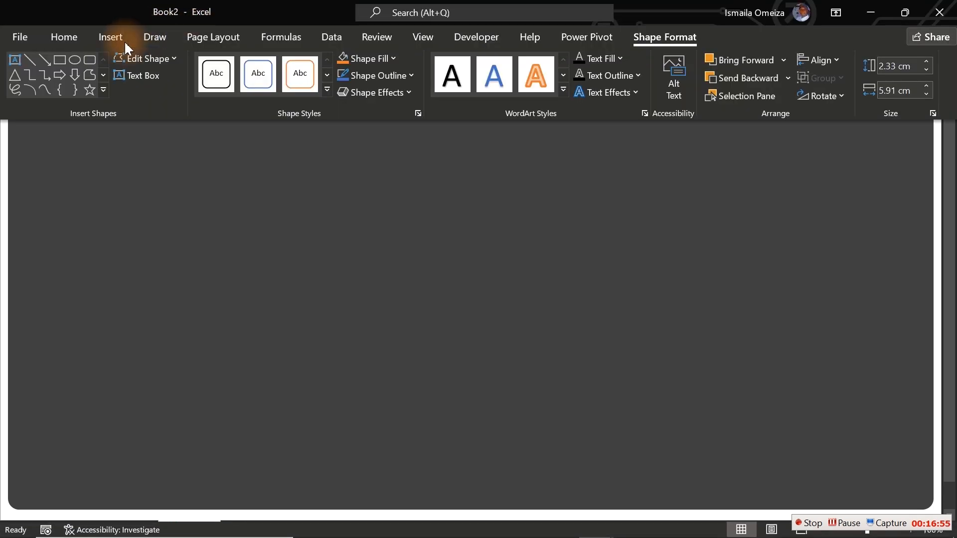
{"action": "left_click", "coordinate": [75, 59]}
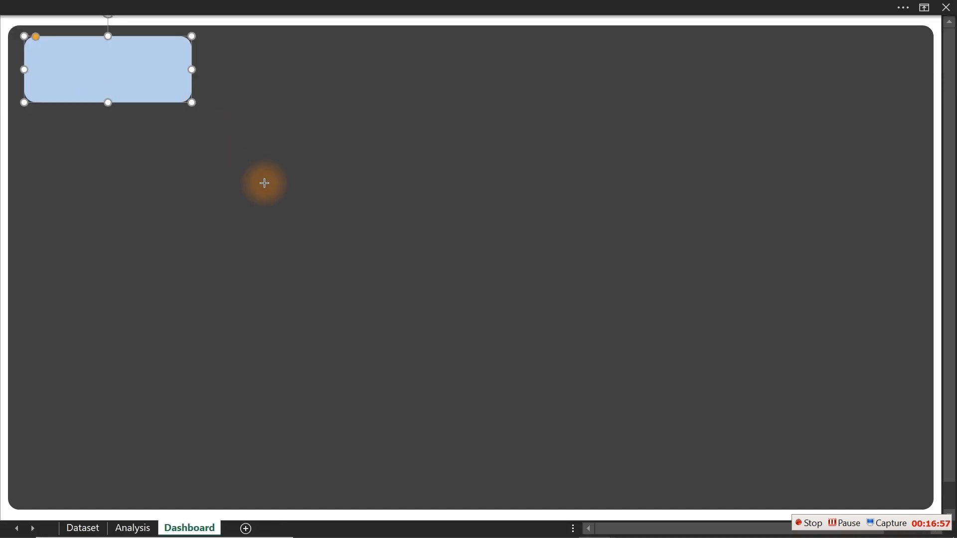
{"action": "left_click_drag", "start_coordinate": [265, 184], "coordinate": [444, 310]}
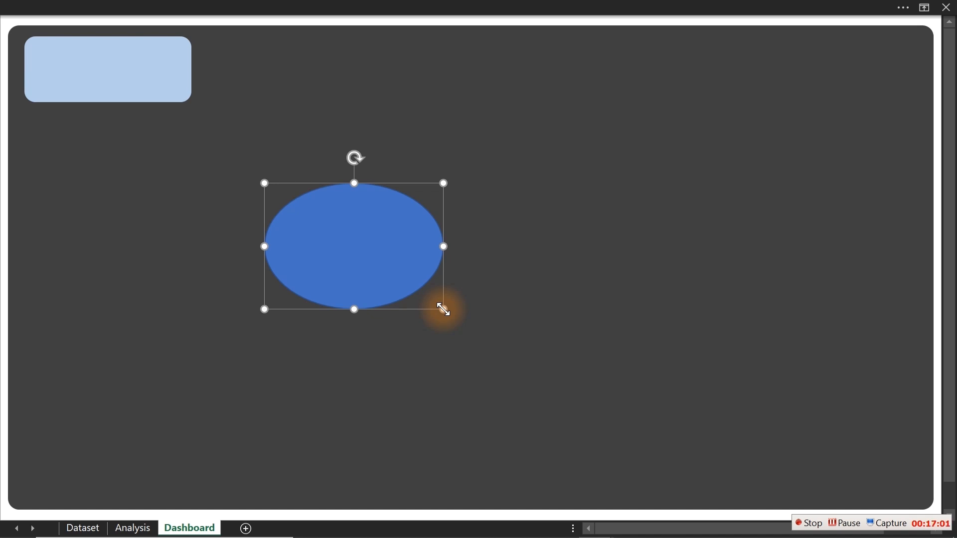
{"action": "key", "text": "Delete"}
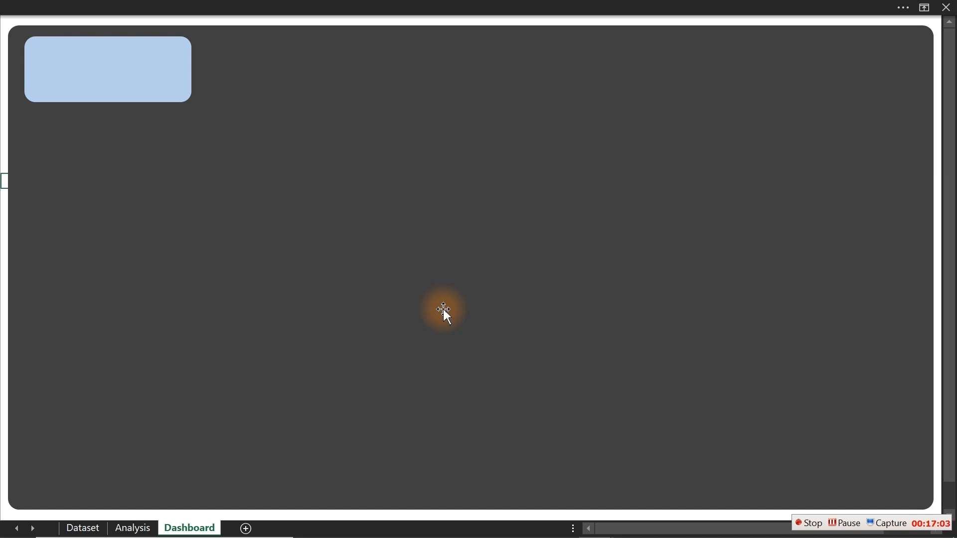
Draw a small circle and place it inside the light blue card, vertically centred at the card's left end
{"action": "left_click", "coordinate": [42, 7]}
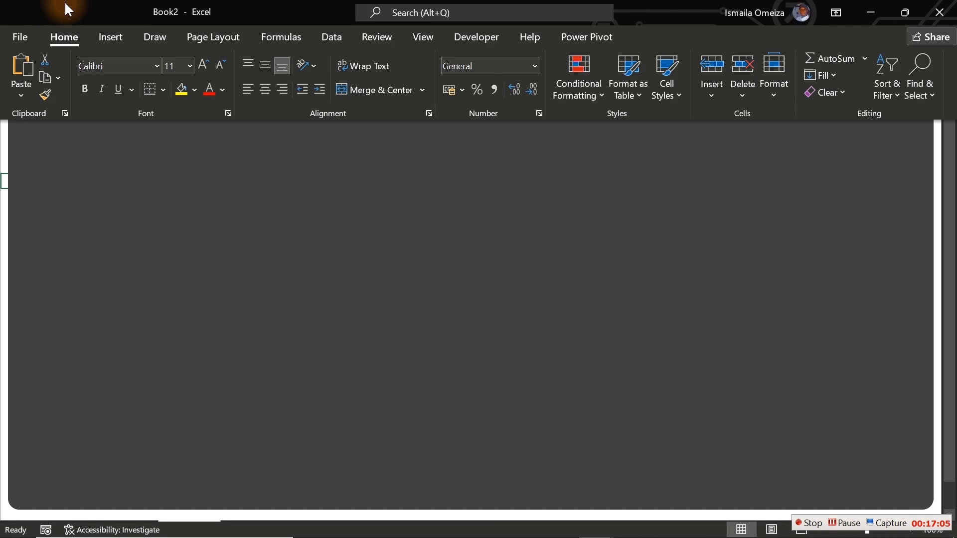
{"action": "left_click", "coordinate": [106, 36]}
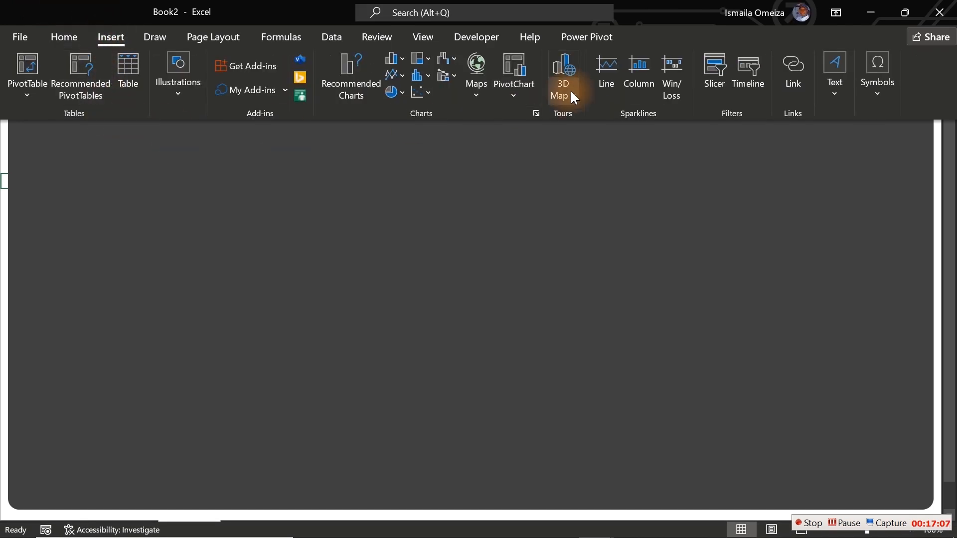
{"action": "left_click", "coordinate": [185, 89]}
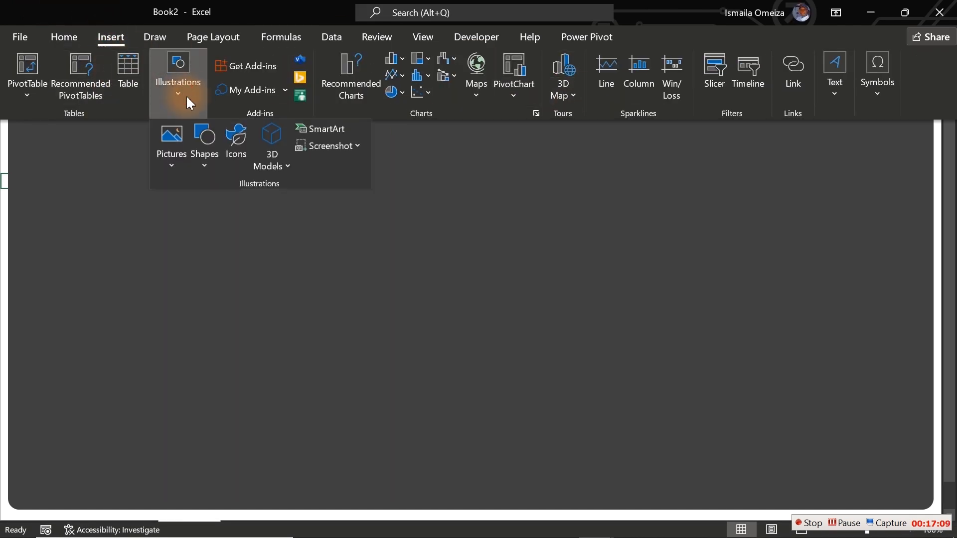
{"action": "left_click", "coordinate": [211, 170]}
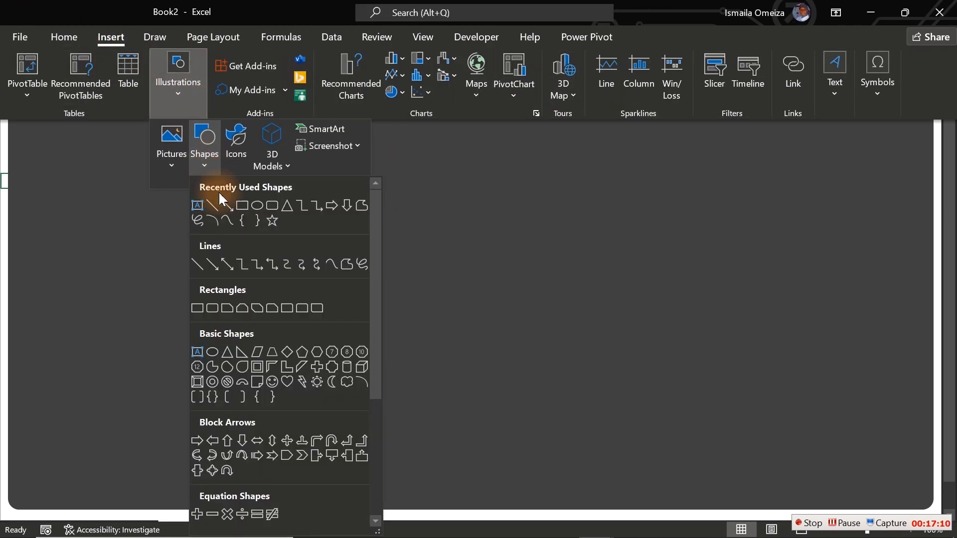
{"action": "left_click", "coordinate": [260, 205]}
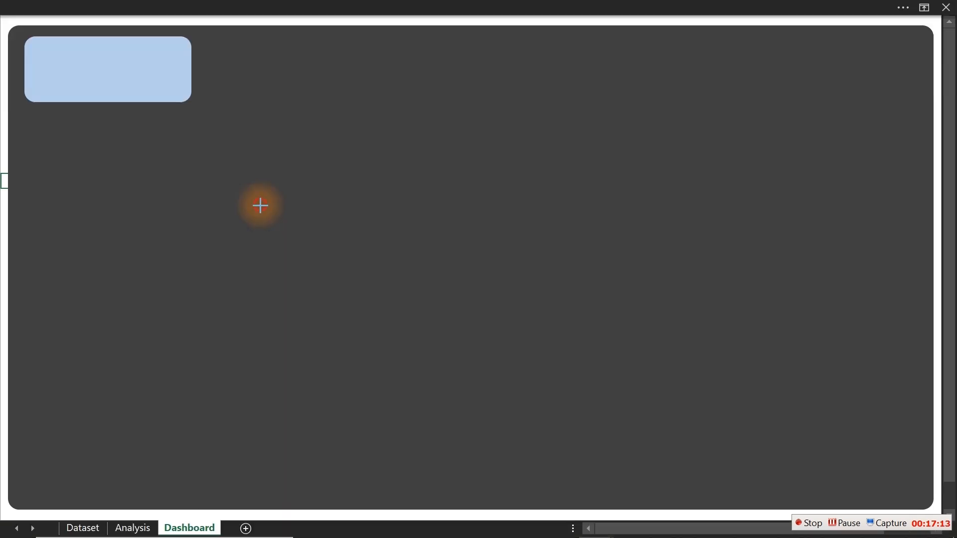
{"action": "left_click_drag", "start_coordinate": [260, 205], "coordinate": [39, 75]}
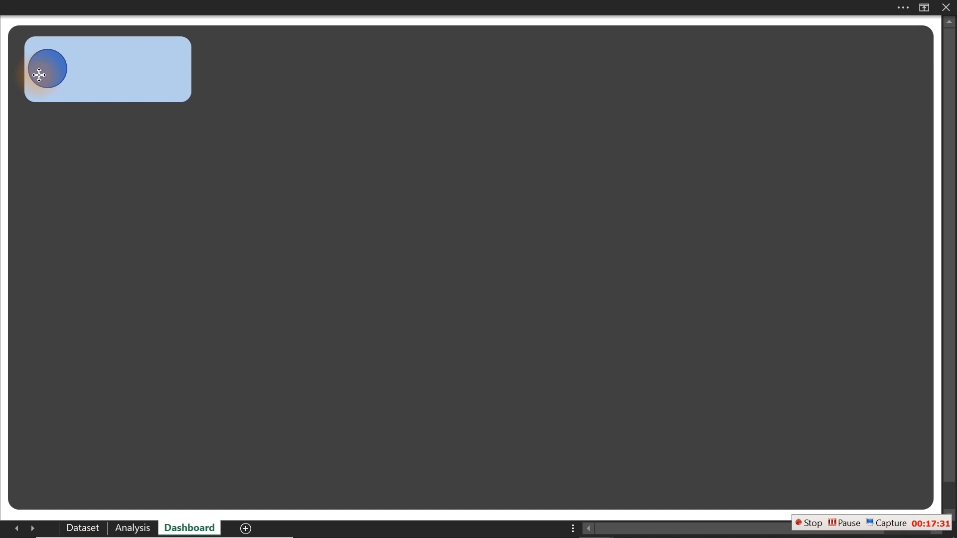
{"action": "left_click_drag", "start_coordinate": [40, 75], "coordinate": [40, 75]}
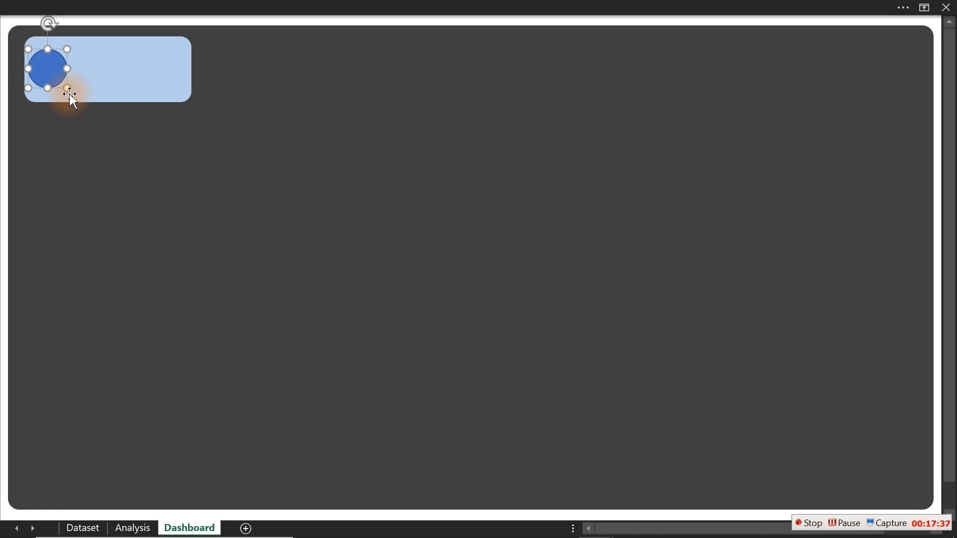
Fill the circle with the dark grey theme colour matching the background and remove its outline
{"action": "key", "text": "ctrl+1"}
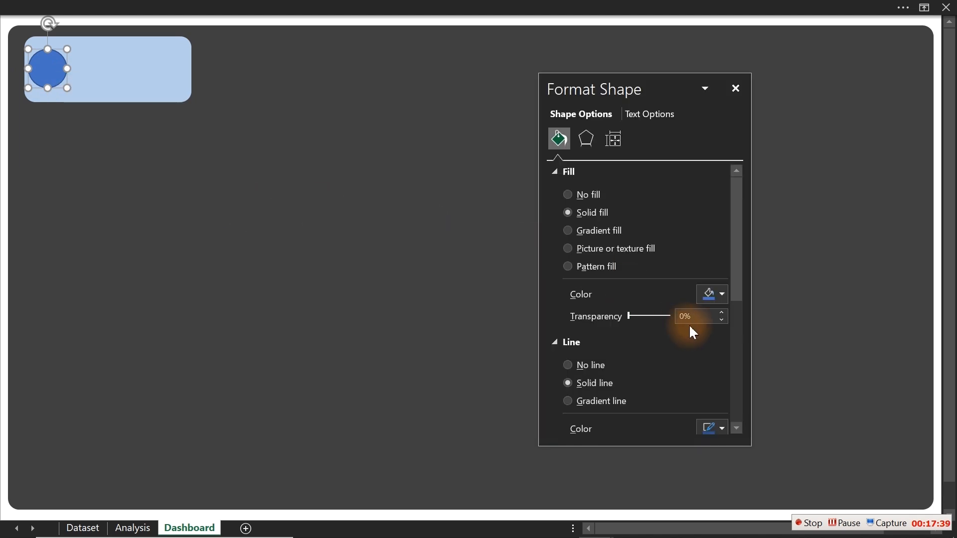
{"action": "left_click", "coordinate": [724, 291]}
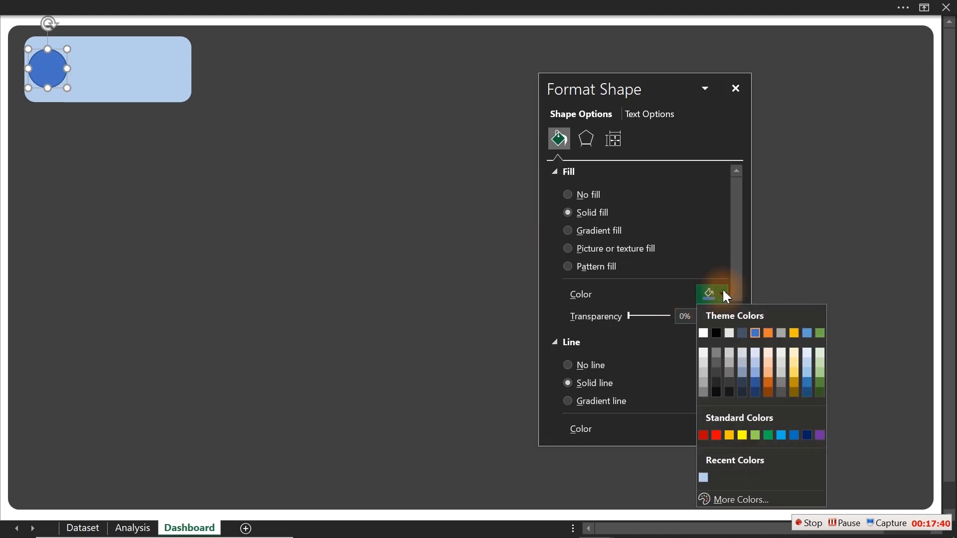
{"action": "left_click", "coordinate": [717, 373]}
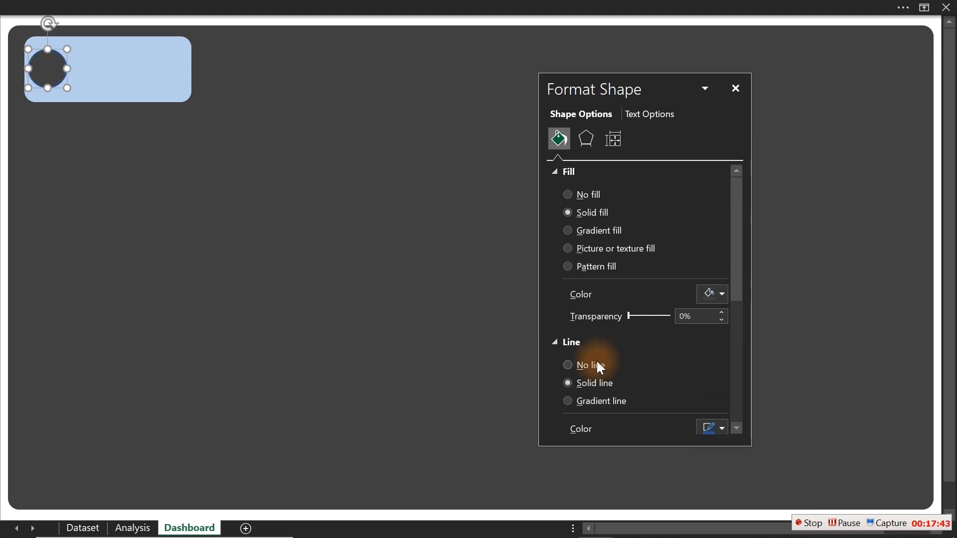
{"action": "left_click", "coordinate": [576, 364]}
{"action": "left_click", "coordinate": [4, 252]}
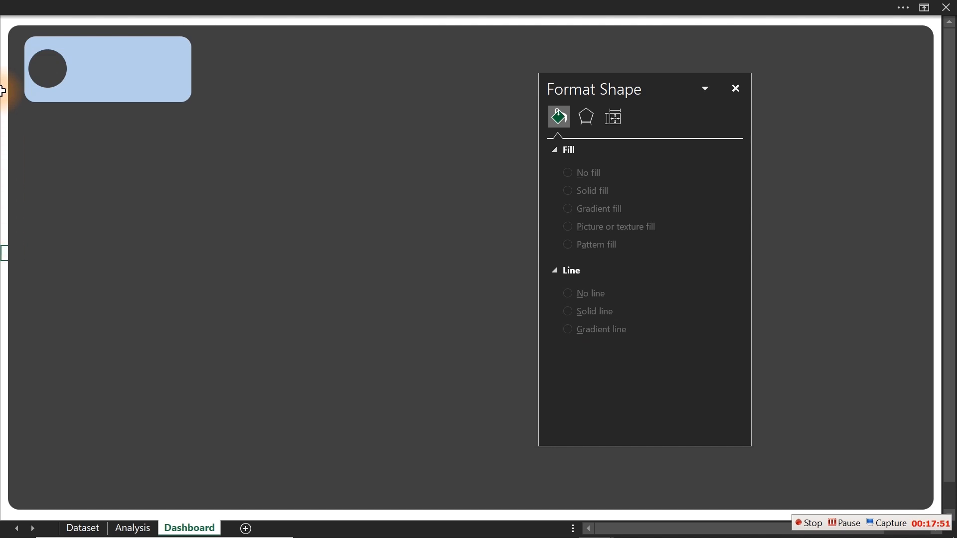
Enlarge the dark circle slightly within the card and group it with the light blue rectangle
{"action": "left_click", "coordinate": [53, 83]}
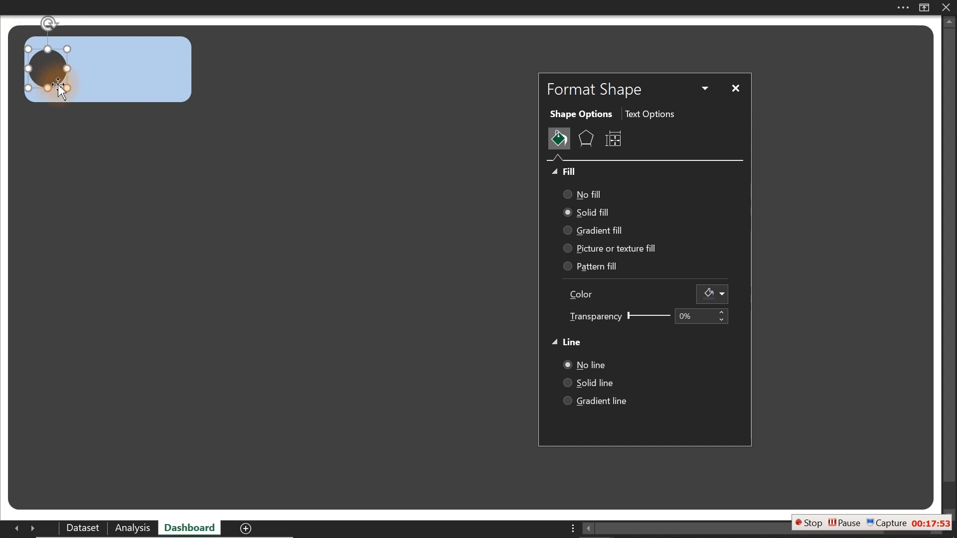
{"action": "left_click_drag", "start_coordinate": [64, 88], "coordinate": [44, 77]}
{"action": "left_click", "coordinate": [113, 86], "text": "shift"}
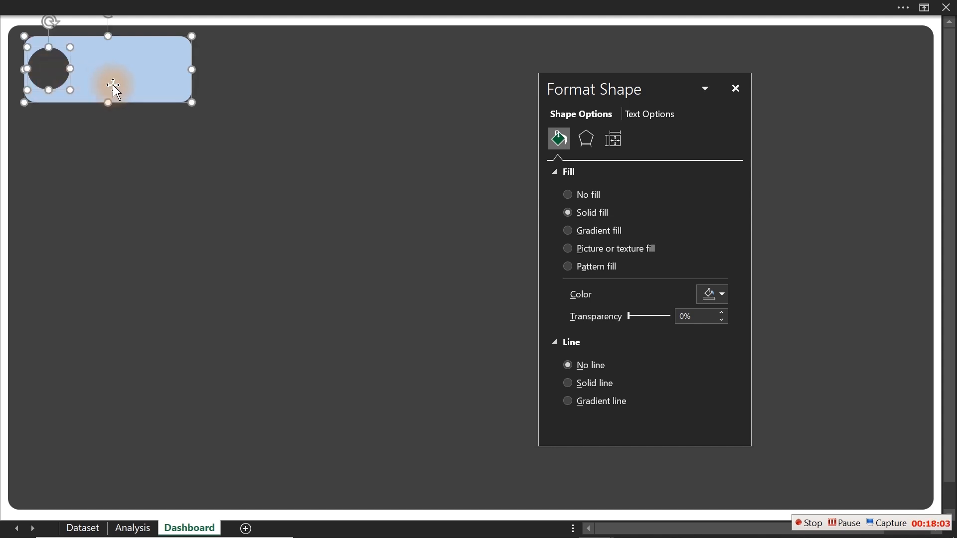
{"action": "right_click", "coordinate": [114, 86]}
{"action": "left_click", "coordinate": [179, 188]}
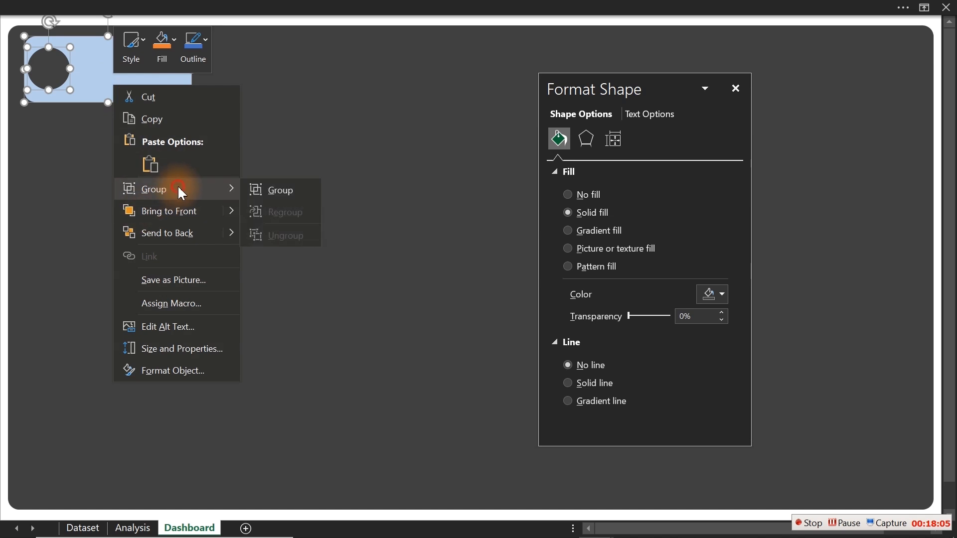
{"action": "left_click", "coordinate": [273, 190]}
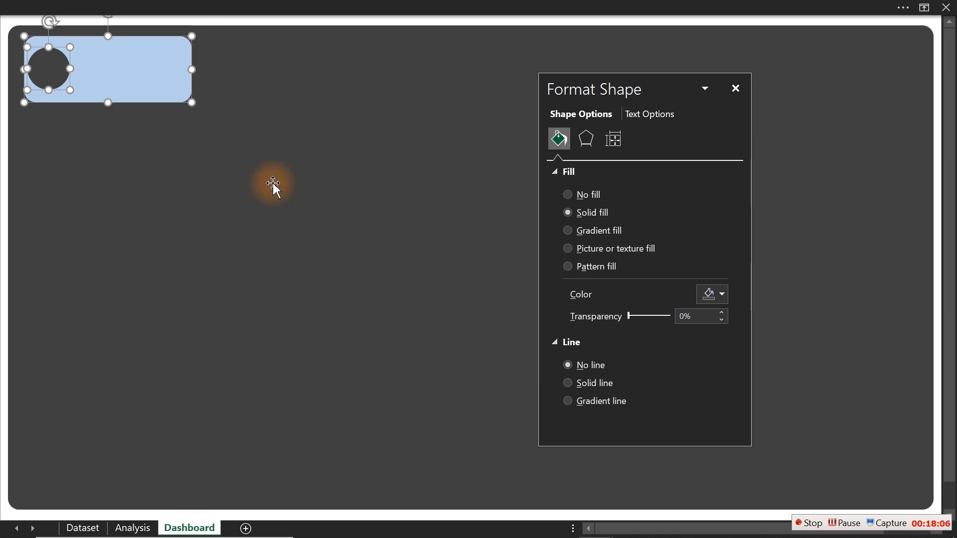
{"action": "left_click", "coordinate": [730, 97]}
Duplicate the grouped card three times to form a row of four cards, nudging the last copy slightly
{"action": "left_click_drag", "start_coordinate": [165, 103], "coordinate": [321, 92]}
{"action": "key", "text": "F4"}
{"action": "key", "text": "F4"}
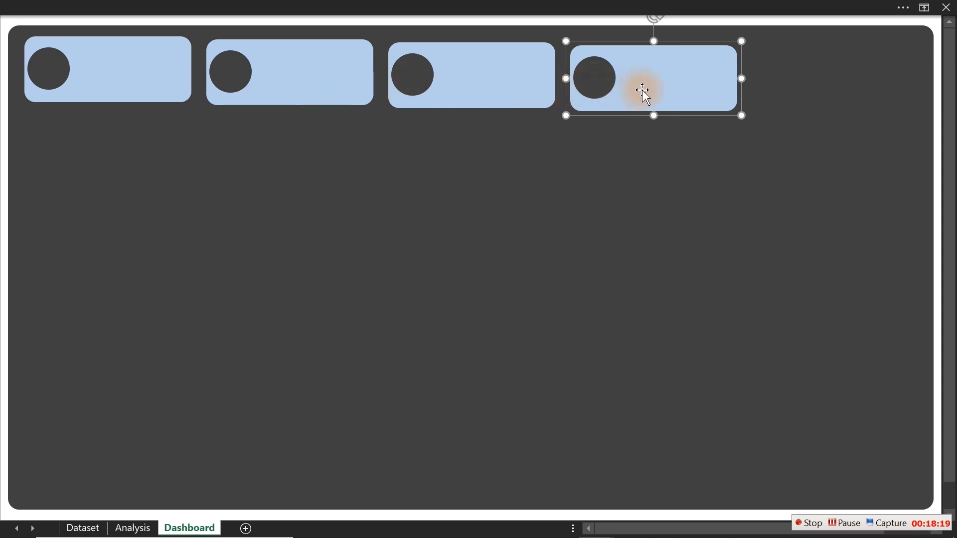
{"action": "left_click_drag", "start_coordinate": [642, 88], "coordinate": [640, 88]}
Distribute the four cards horizontally and align their tops, leaving them deselected
{"action": "left_click", "coordinate": [519, 85], "text": "shift"}
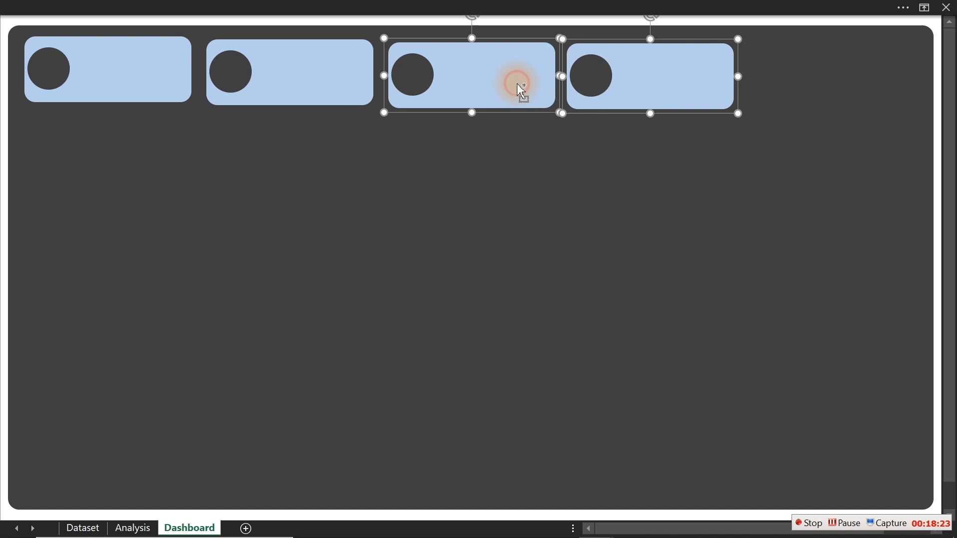
{"action": "left_click", "coordinate": [293, 97], "text": "shift"}
{"action": "left_click", "coordinate": [137, 81], "text": "shift"}
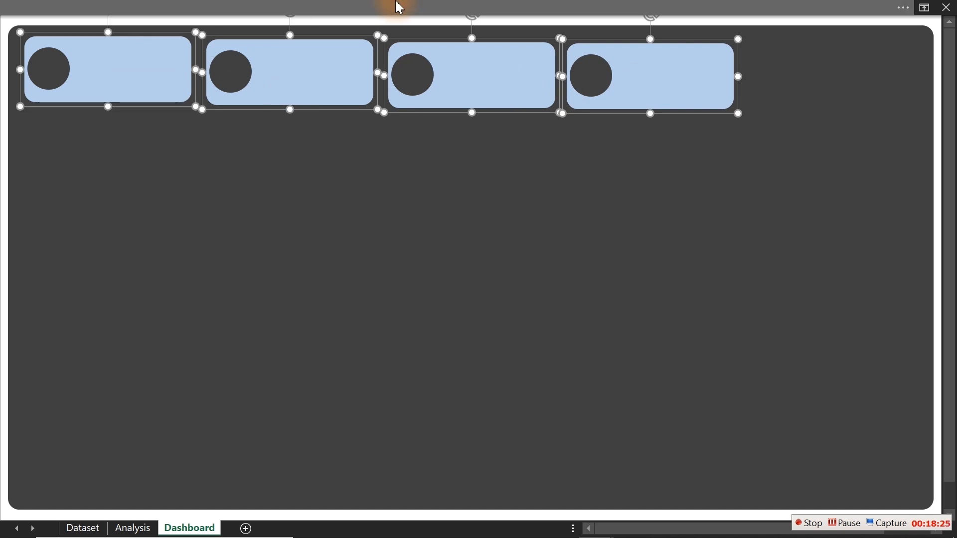
{"action": "left_click", "coordinate": [432, 7]}
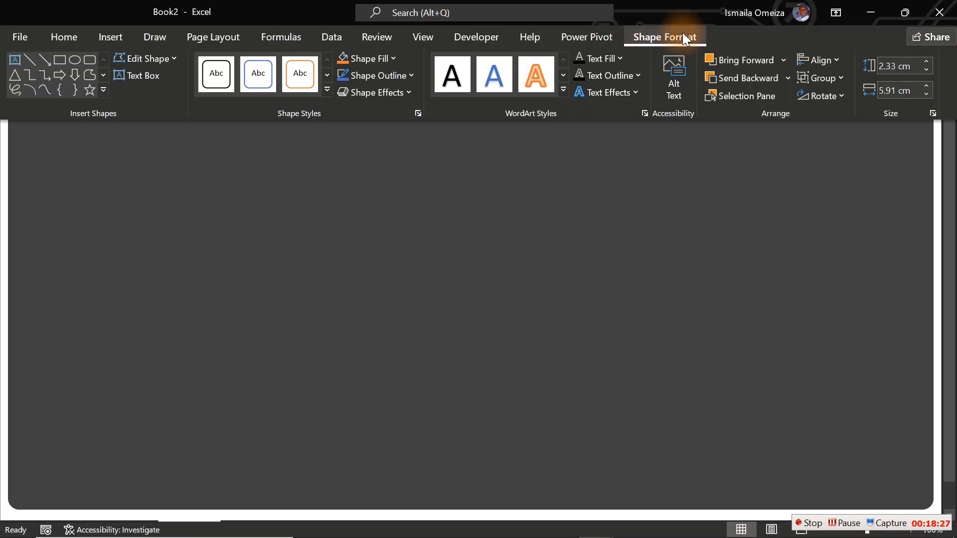
{"action": "left_click", "coordinate": [826, 59]}
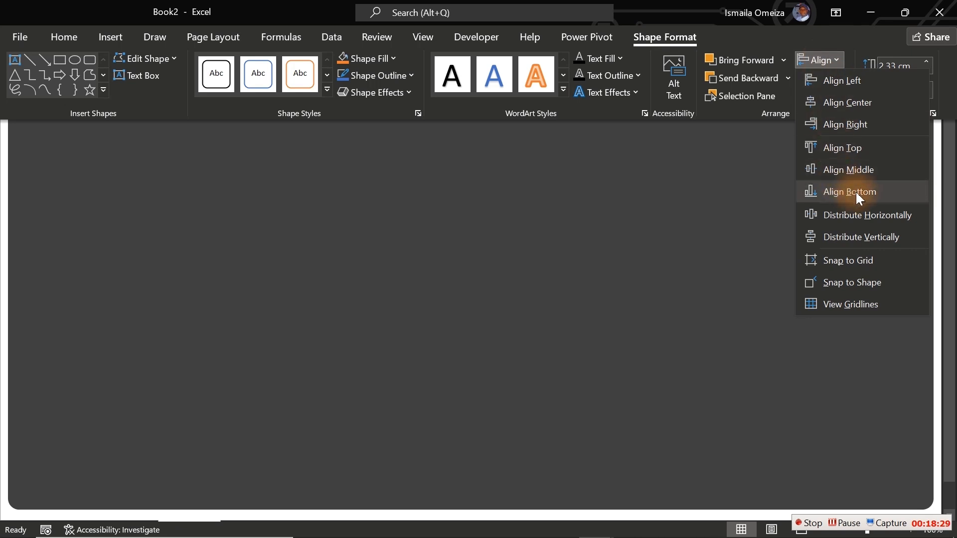
{"action": "left_click", "coordinate": [849, 216]}
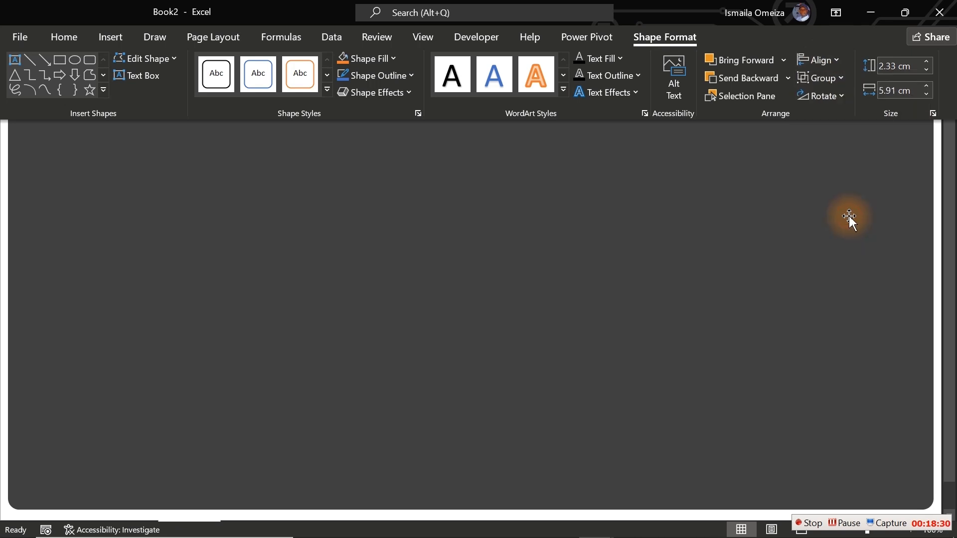
{"action": "left_click", "coordinate": [837, 58]}
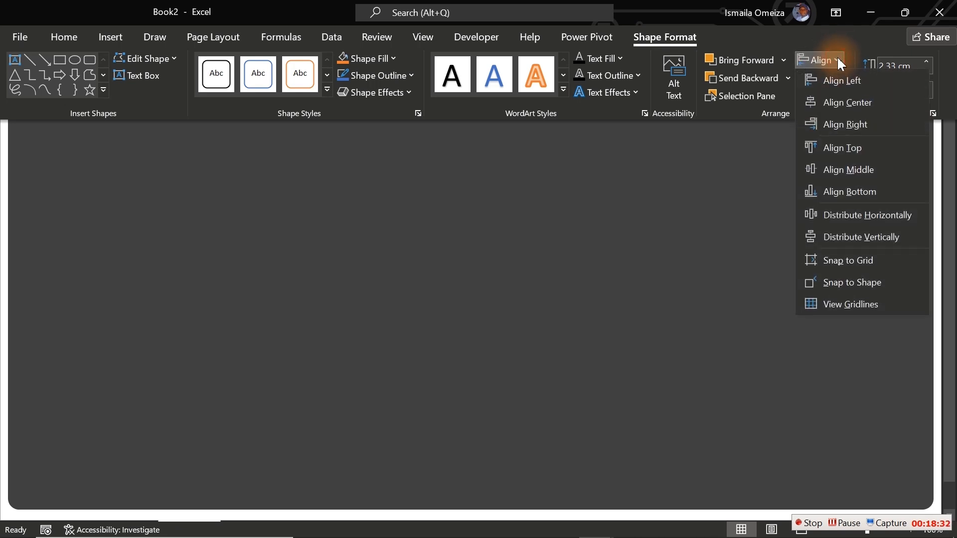
{"action": "left_click", "coordinate": [851, 148]}
{"action": "left_click", "coordinate": [3, 152]}
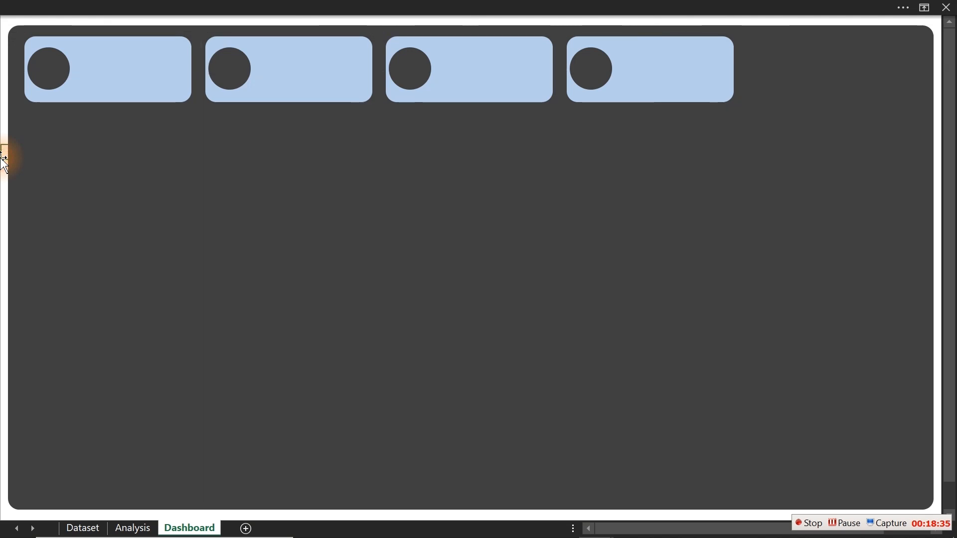
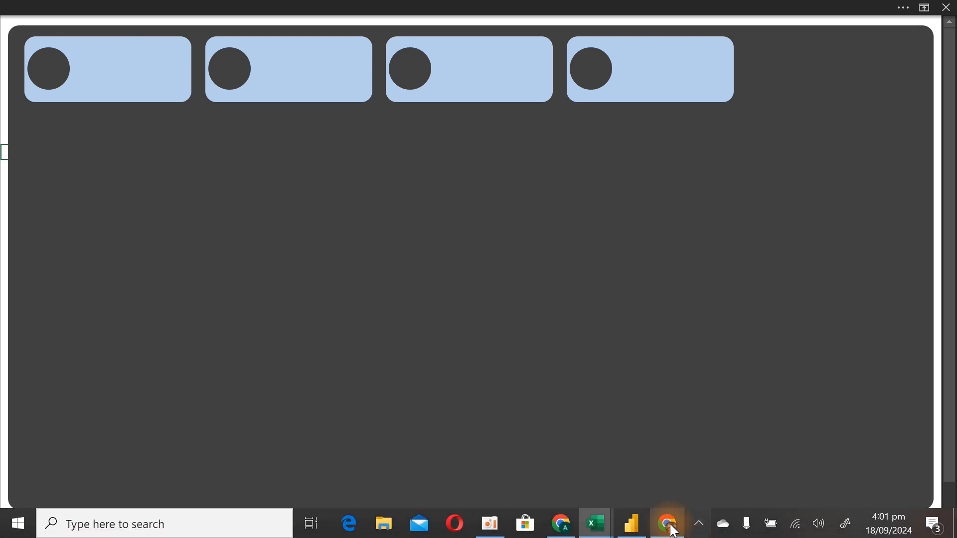
Switch to Chrome and open the Flaticon website in a new tab through a web search
{"action": "left_click", "coordinate": [670, 529]}
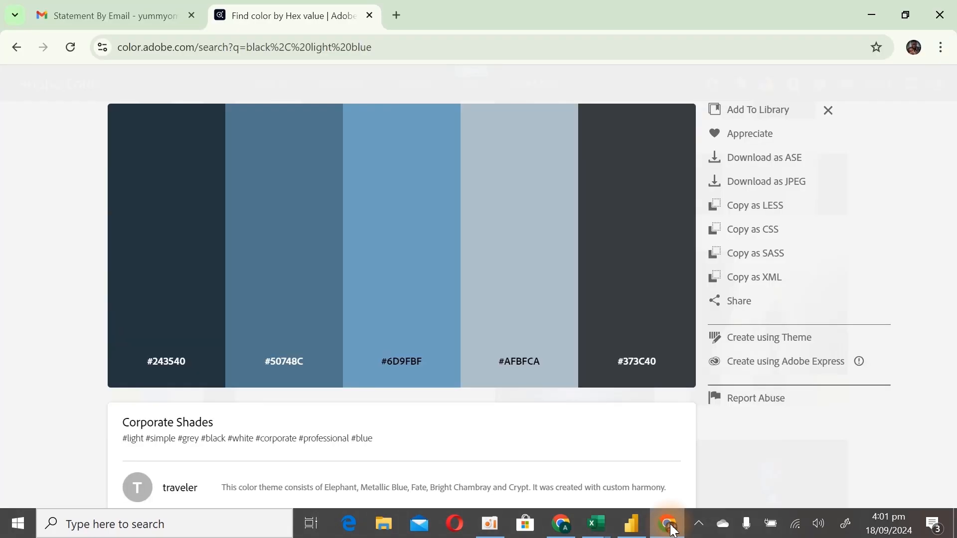
{"action": "left_click", "coordinate": [395, 15]}
{"action": "left_click", "coordinate": [337, 50]}
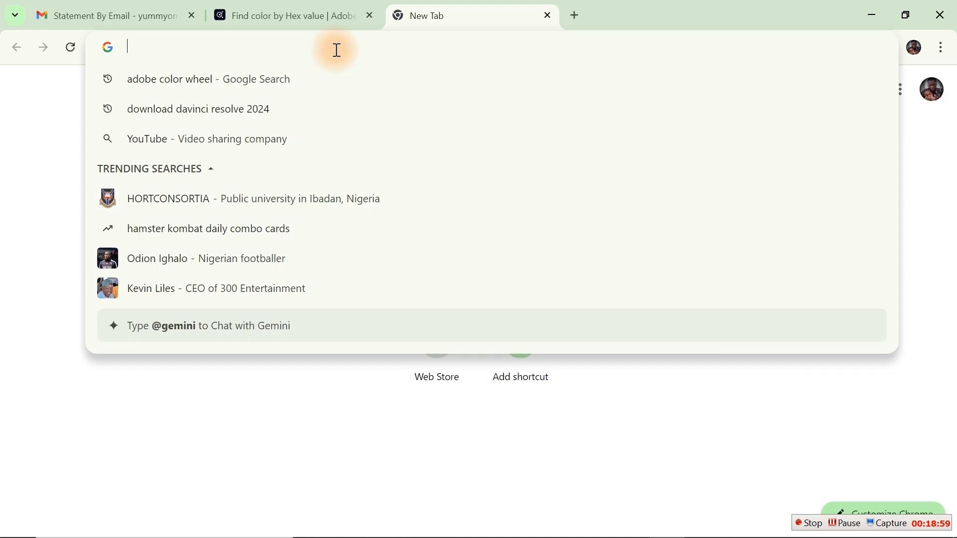
{"action": "type", "text": "fla"}
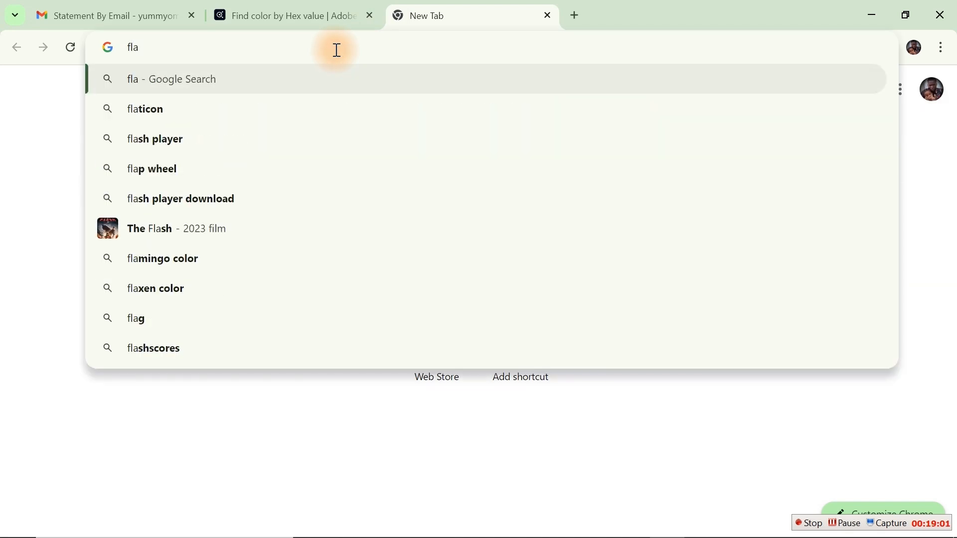
{"action": "left_click", "coordinate": [215, 104]}
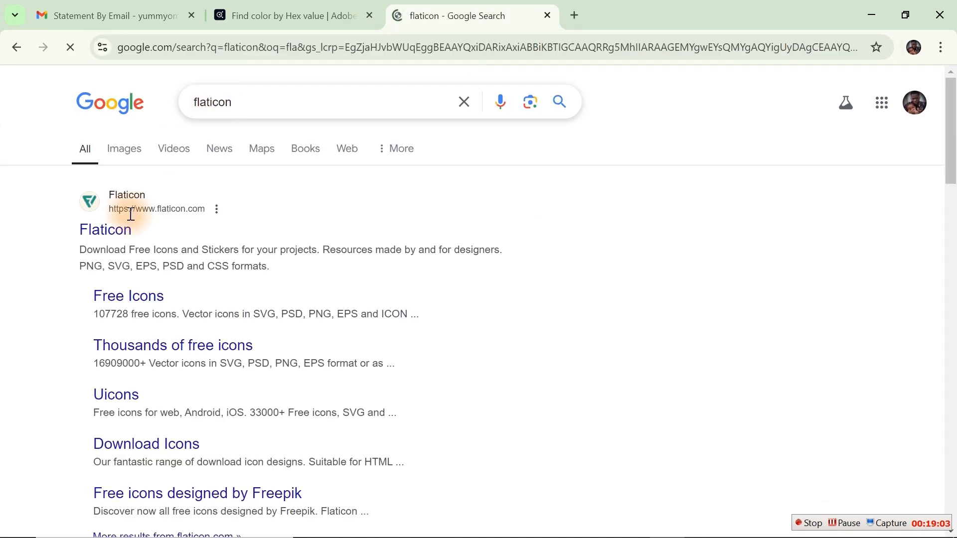
{"action": "left_click", "coordinate": [124, 203]}
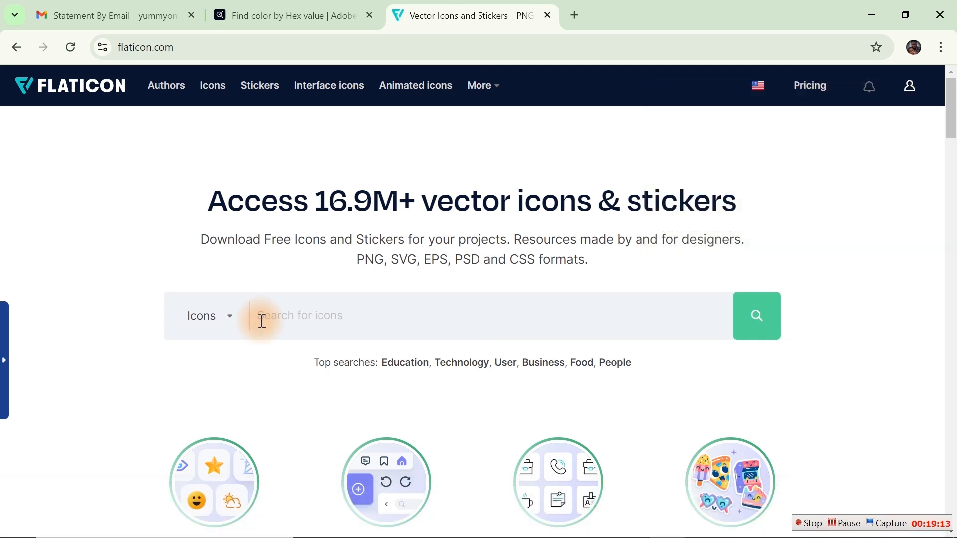
Search Flaticon for "call center" icons and look through the results
{"action": "type", "text": "call center"}
{"action": "key", "text": "Return"}
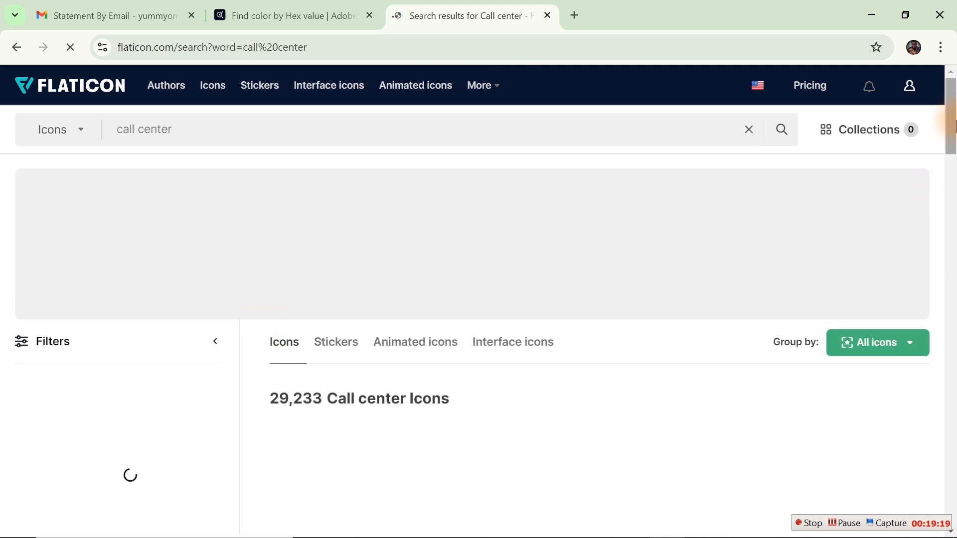
{"action": "left_click_drag", "start_coordinate": [956, 120], "coordinate": [956, 168]}
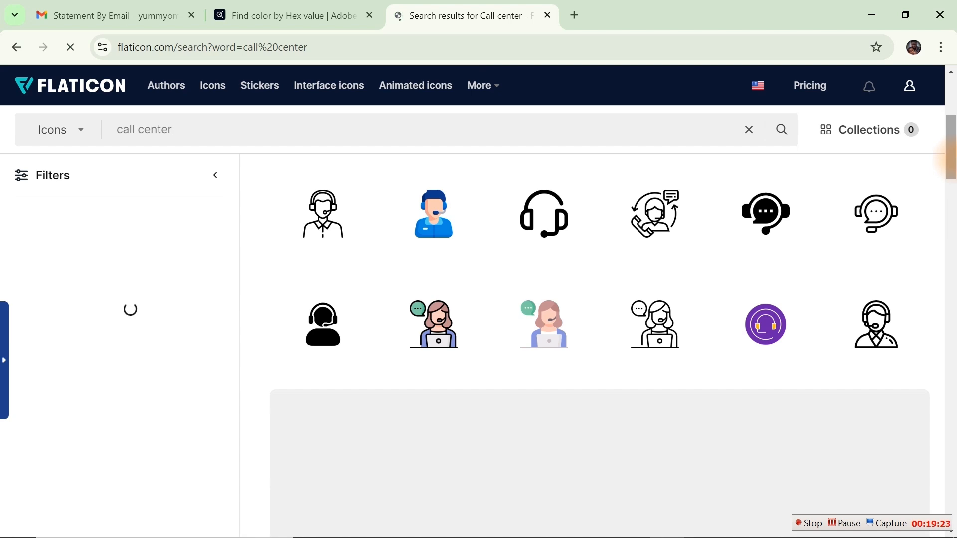
{"action": "left_click_drag", "start_coordinate": [956, 164], "coordinate": [953, 87]}
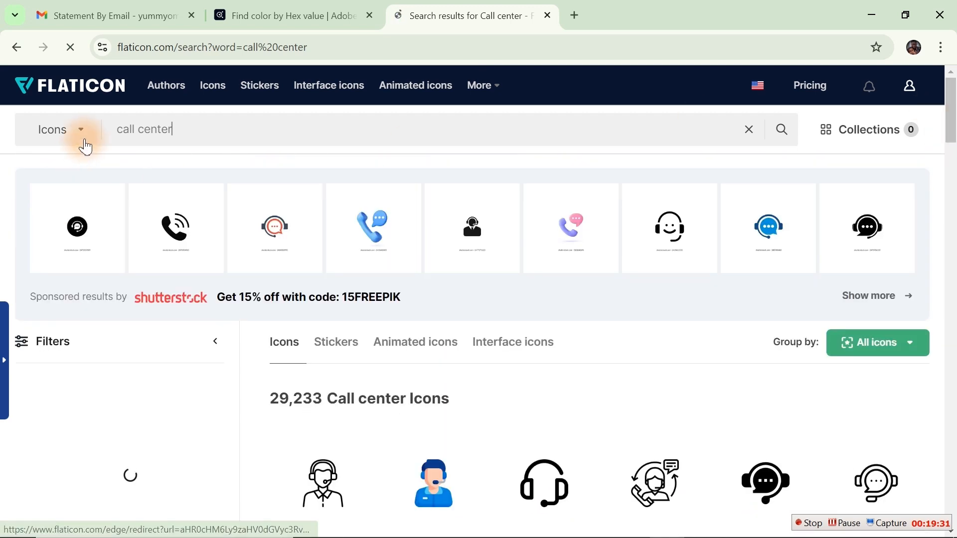
Limit the call center search to animated icons, preview the first phone icon and return to the results
{"action": "left_click", "coordinate": [81, 133]}
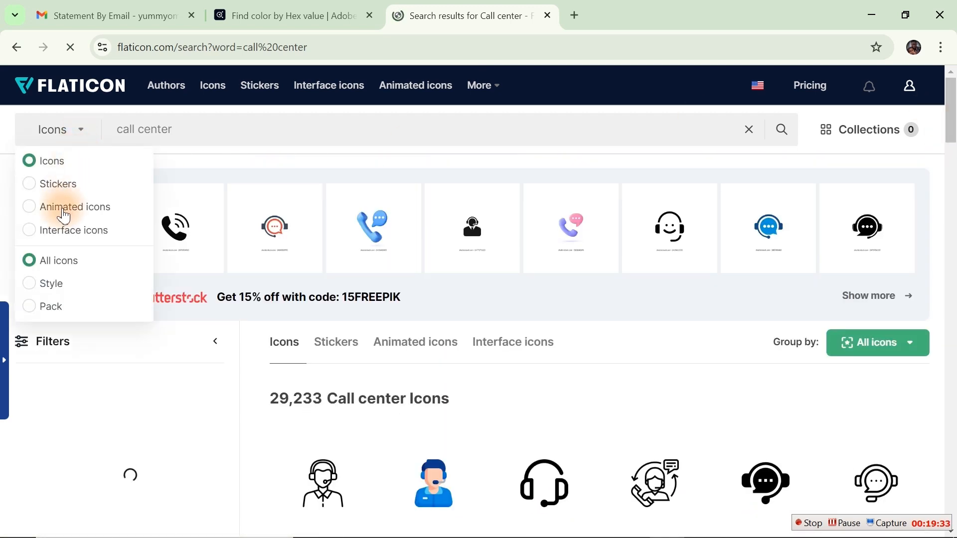
{"action": "left_click", "coordinate": [63, 213]}
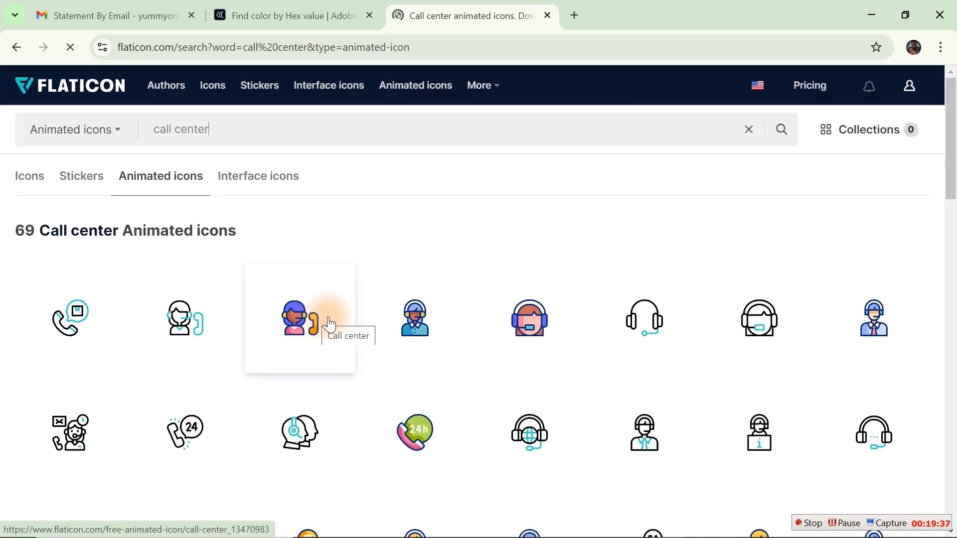
{"action": "left_click", "coordinate": [59, 323]}
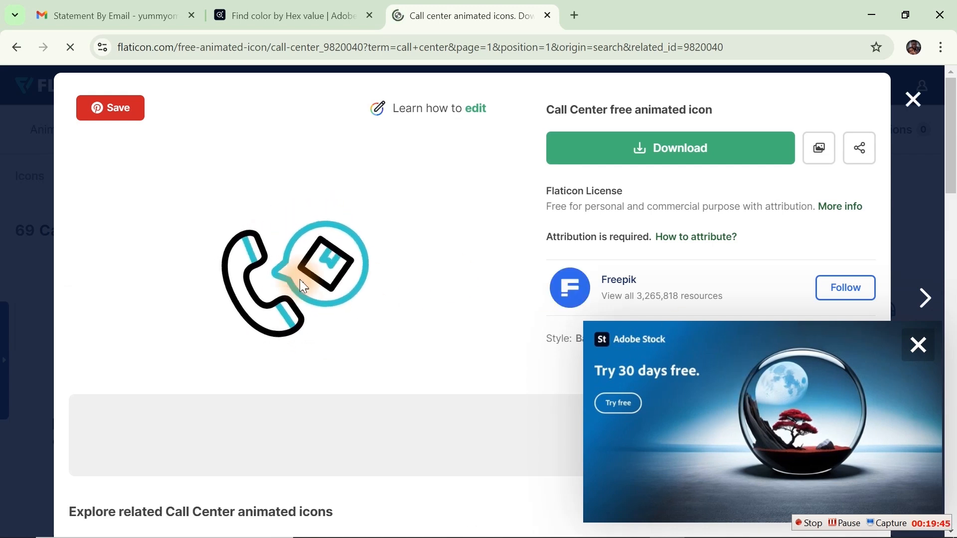
{"action": "left_click", "coordinate": [919, 345]}
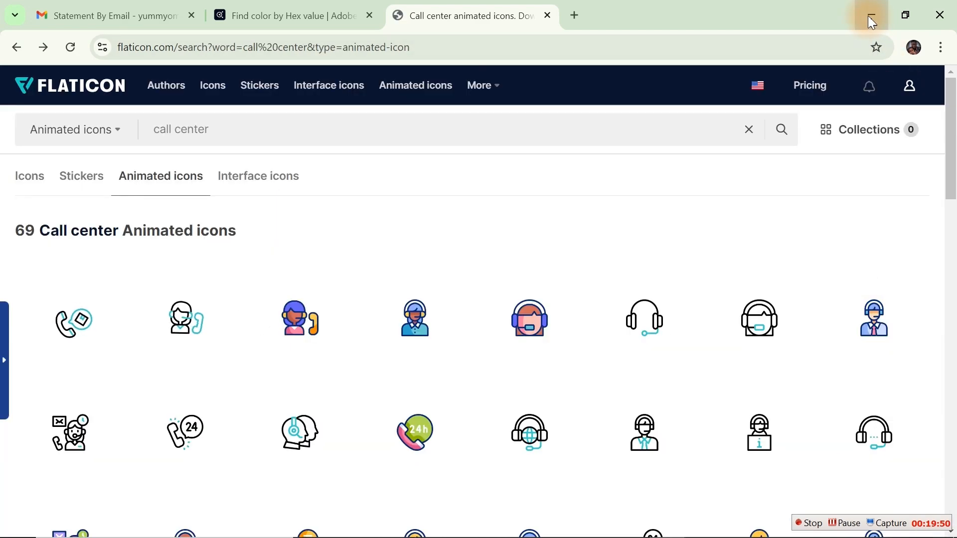
Return to the Excel Dashboard sheet and open the Call Center Dashboard Images folder for inserting pictures from this device
{"action": "left_click", "coordinate": [870, 16]}
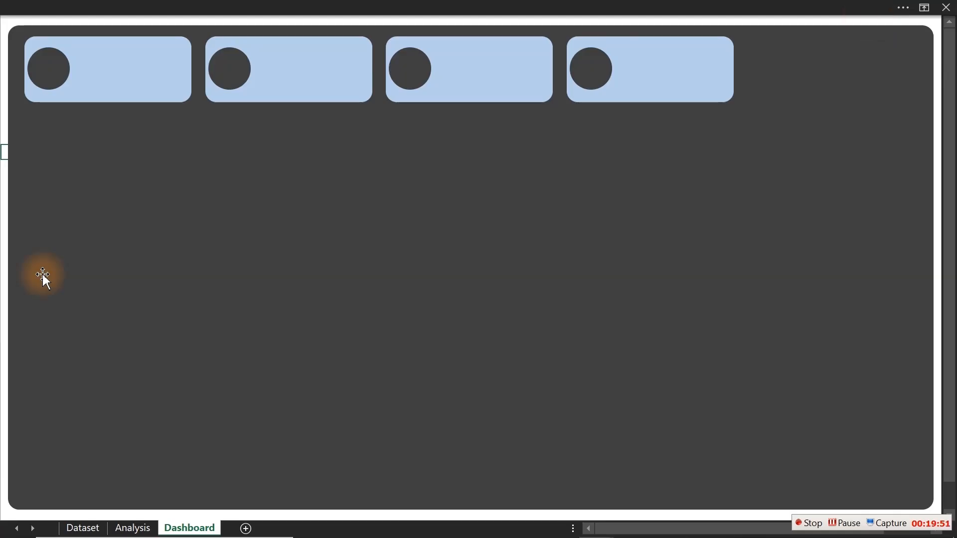
{"action": "left_click", "coordinate": [3, 265]}
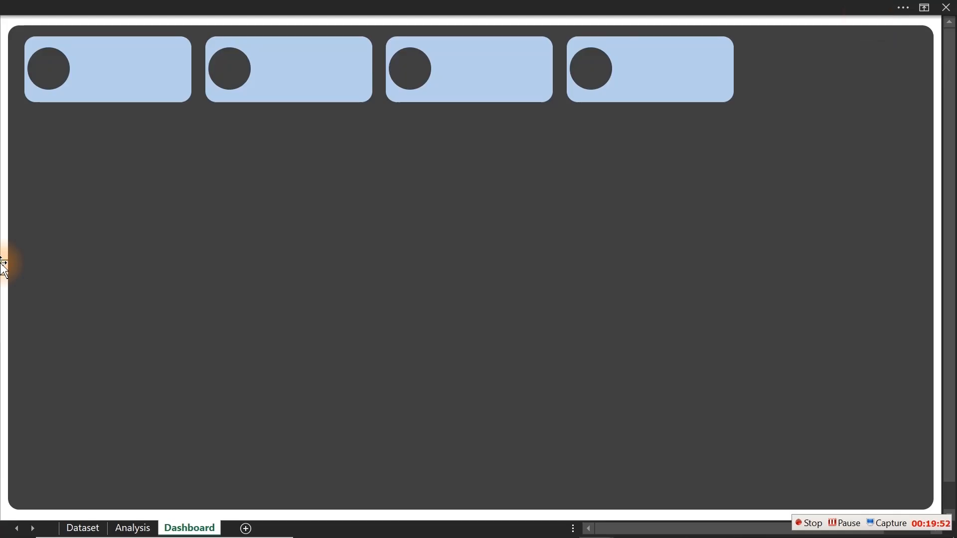
{"action": "left_click", "coordinate": [186, 7]}
{"action": "left_click", "coordinate": [111, 38]}
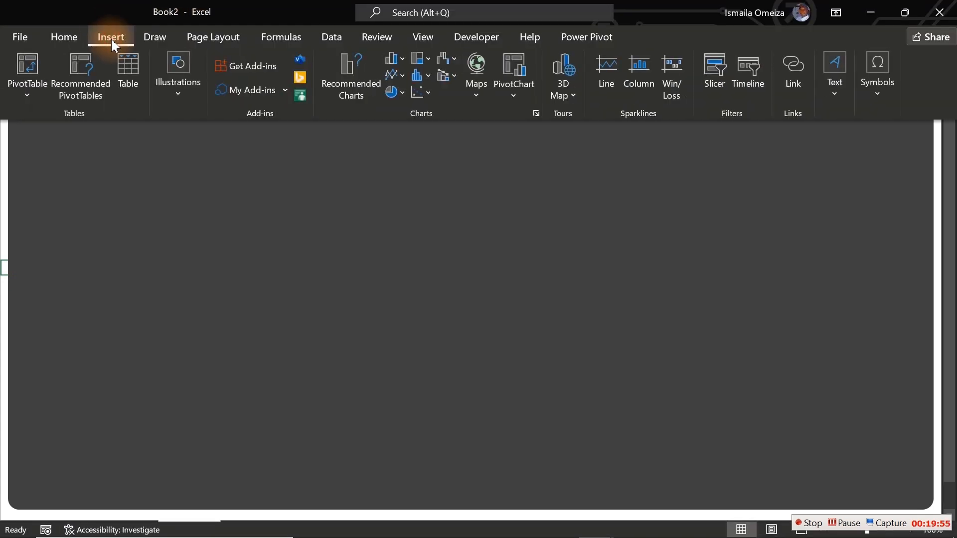
{"action": "left_click", "coordinate": [177, 102]}
{"action": "left_click", "coordinate": [176, 151]}
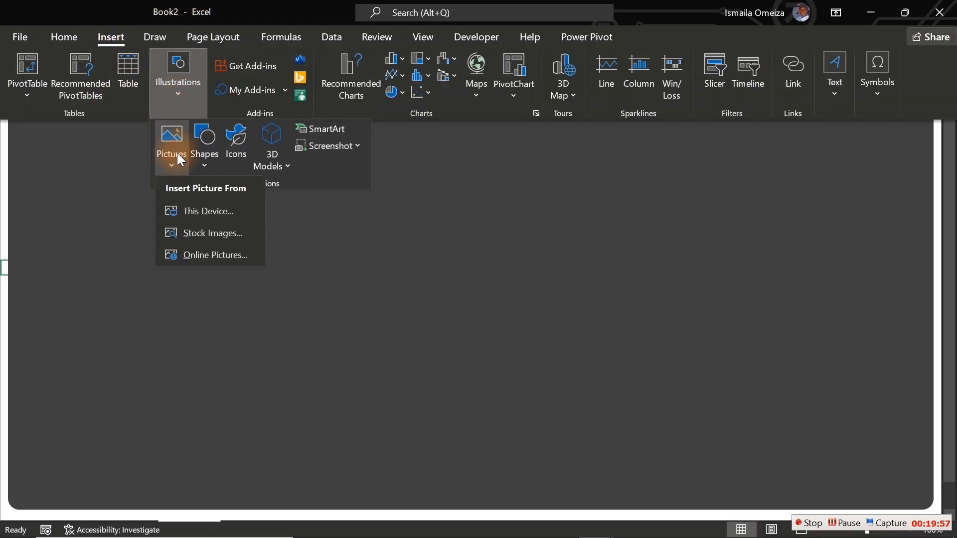
{"action": "left_click", "coordinate": [205, 211]}
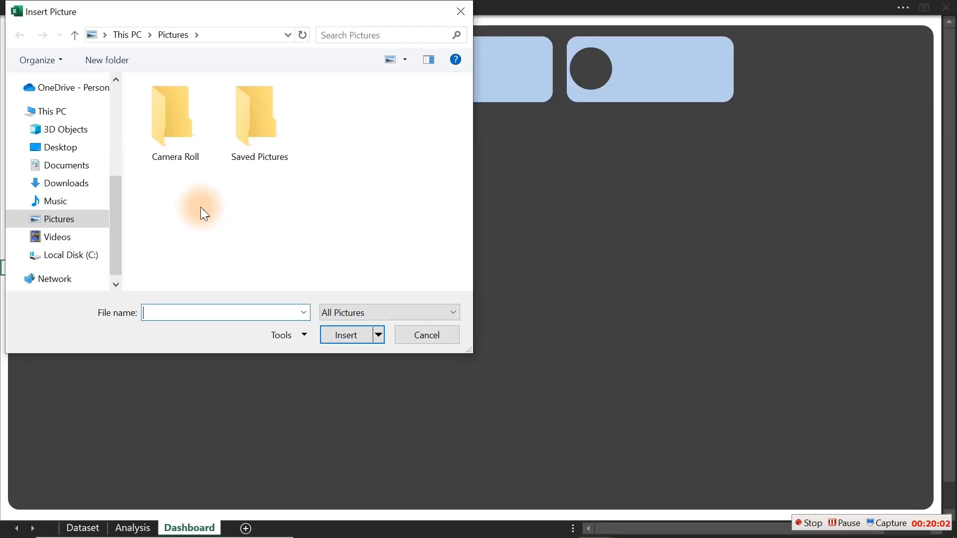
{"action": "left_click", "coordinate": [76, 150]}
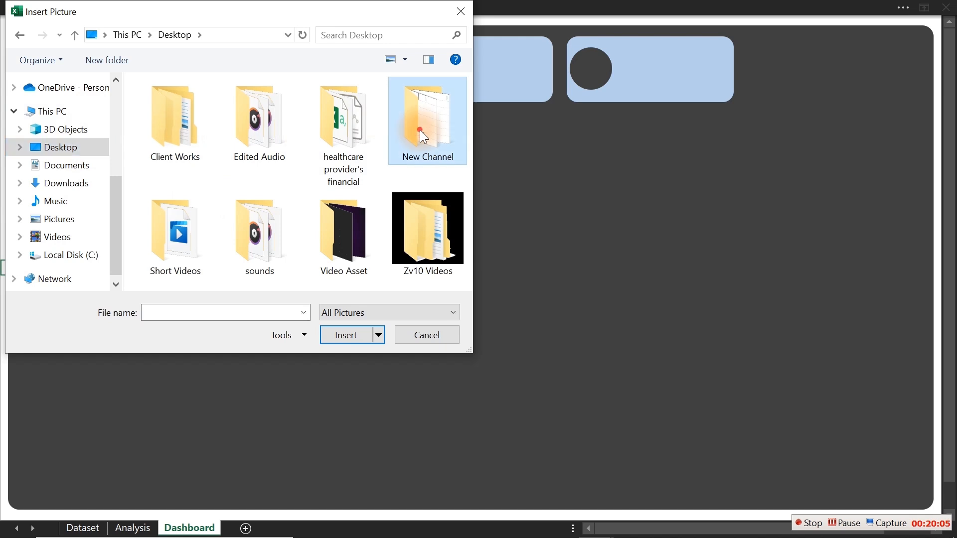
{"action": "double_click", "coordinate": [420, 130]}
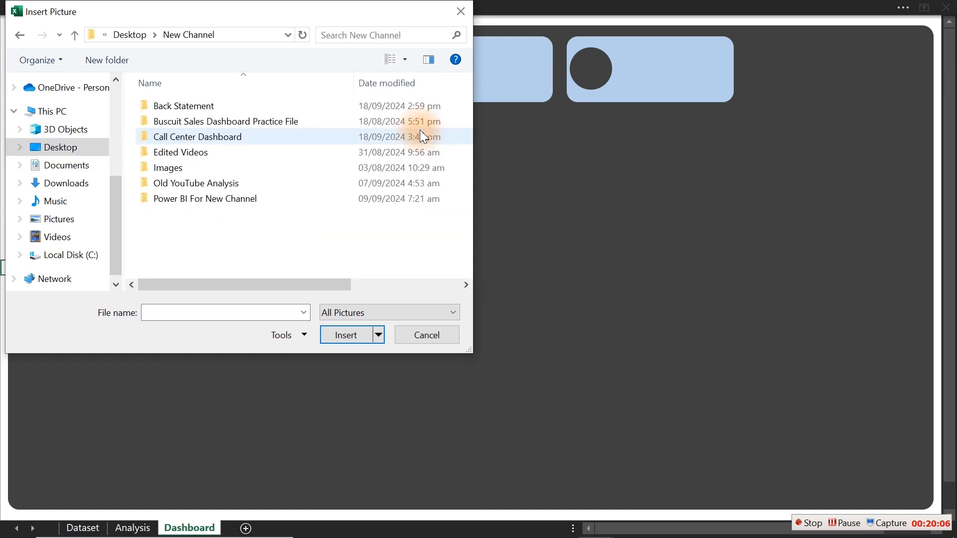
{"action": "double_click", "coordinate": [208, 138]}
{"action": "double_click", "coordinate": [181, 135]}
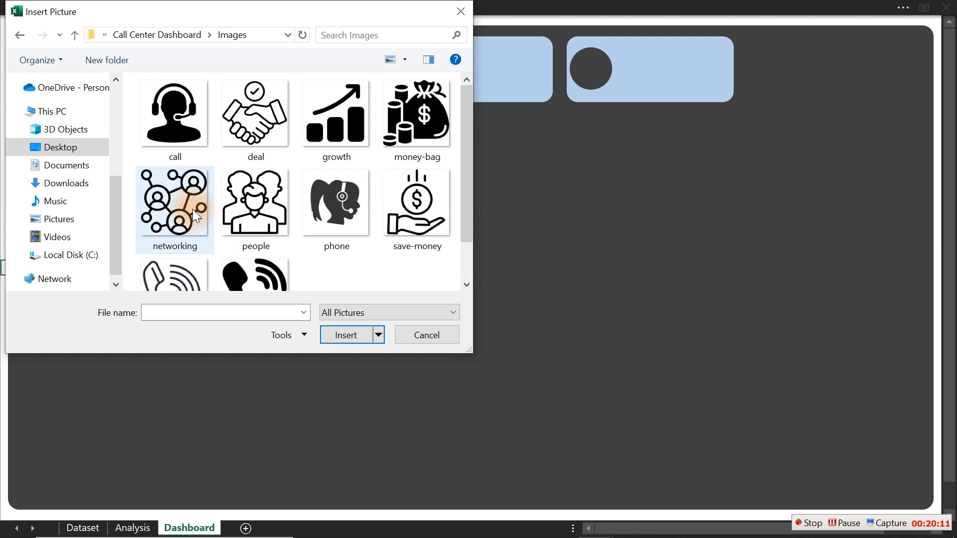
Insert the call, deal, networking and money-bag pictures together onto the Dashboard sheet
{"action": "left_click", "coordinate": [173, 132]}
{"action": "left_click", "coordinate": [249, 125], "text": "ctrl"}
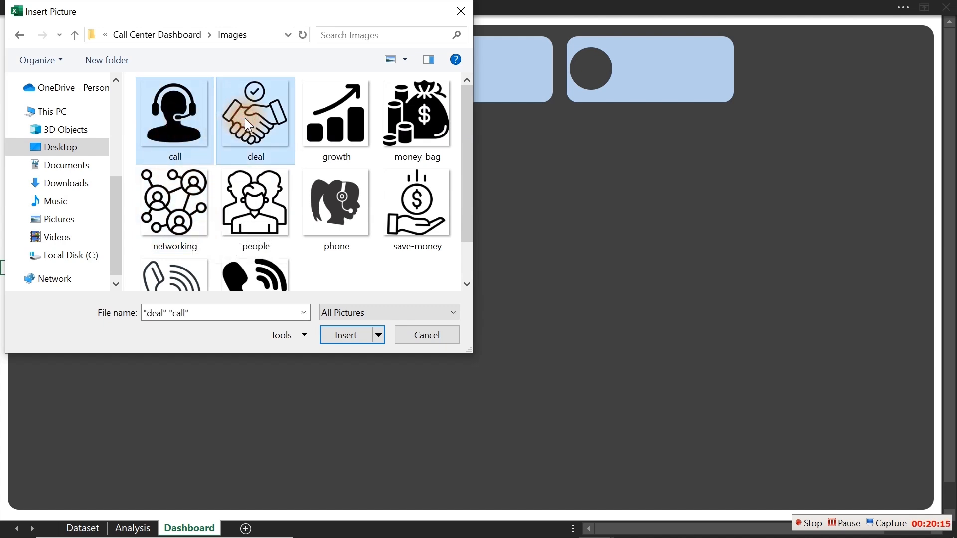
{"action": "left_click", "coordinate": [184, 193], "text": "ctrl"}
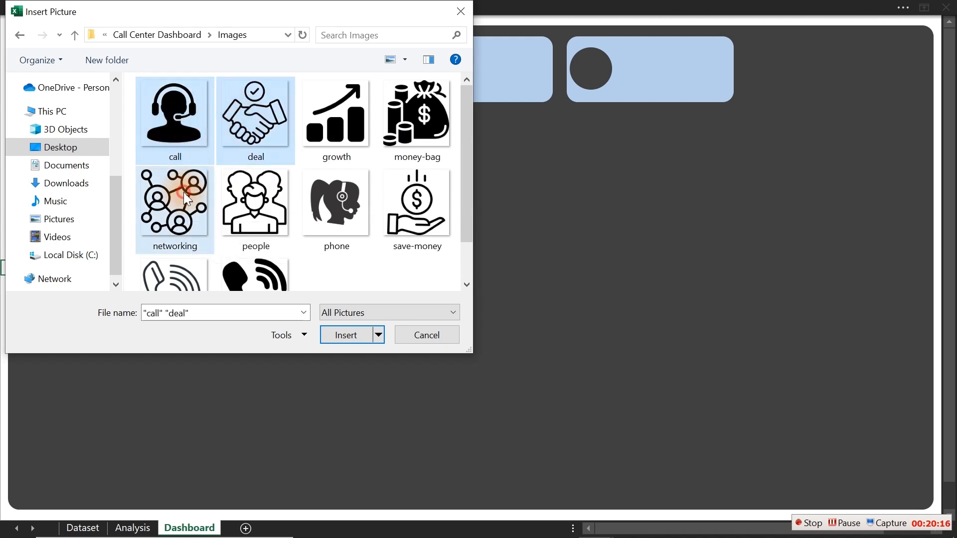
{"action": "left_click", "coordinate": [402, 138], "text": "ctrl"}
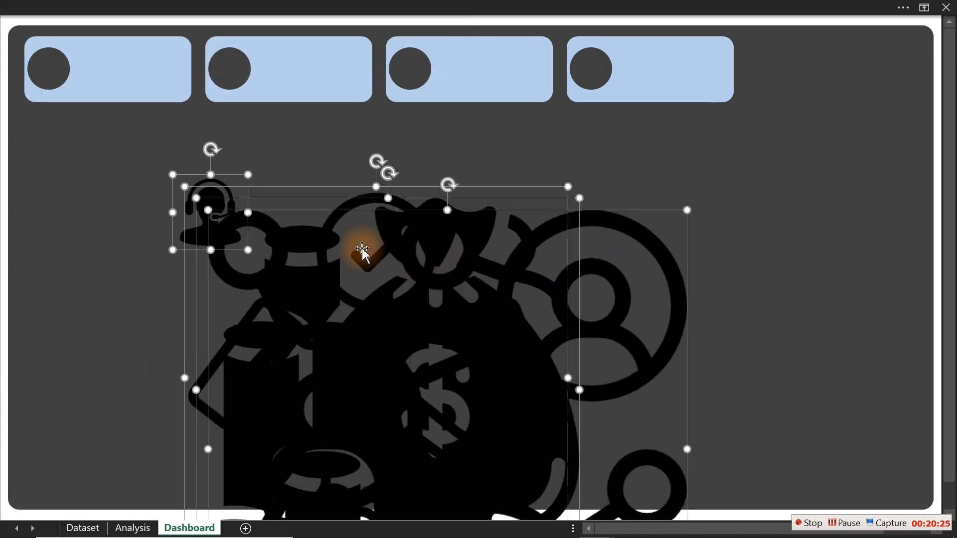
Shrink the deal, networking and money-bag pictures together to icon size, leaving the call picture out of the selection
{"action": "left_click", "coordinate": [189, 177], "text": "ctrl"}
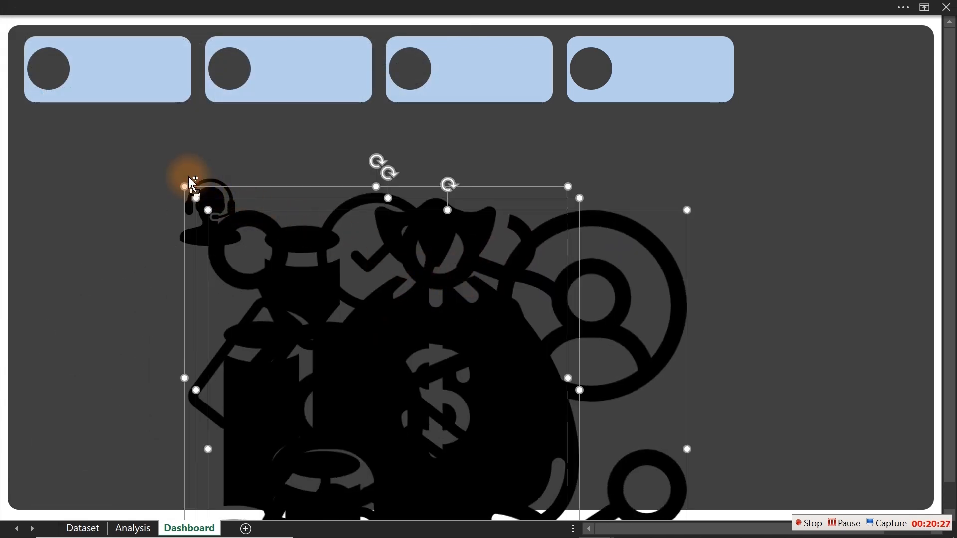
{"action": "left_click_drag", "start_coordinate": [185, 191], "coordinate": [381, 323]}
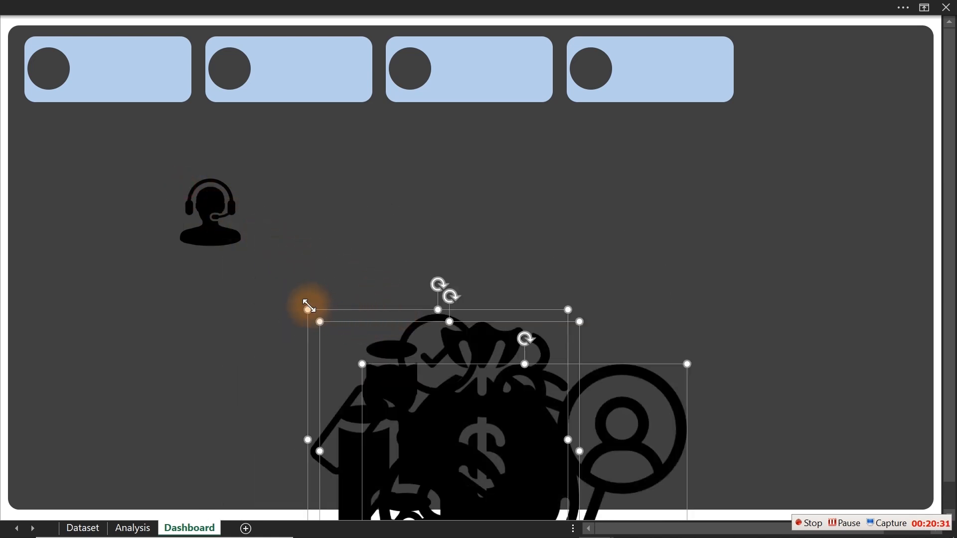
{"action": "left_click_drag", "start_coordinate": [309, 309], "coordinate": [338, 338]}
{"action": "left_click_drag", "start_coordinate": [434, 380], "coordinate": [359, 212]}
{"action": "left_click_drag", "start_coordinate": [264, 173], "coordinate": [459, 339]}
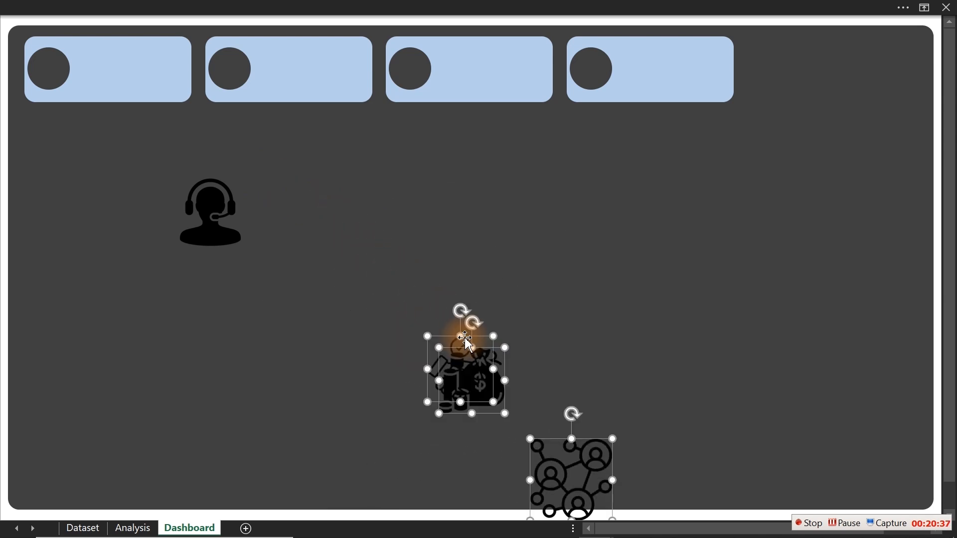
Move the money-bag, handshake and networking icons apart so they sit separately on the dark background
{"action": "left_click", "coordinate": [3, 239]}
{"action": "left_click_drag", "start_coordinate": [470, 380], "coordinate": [313, 237]}
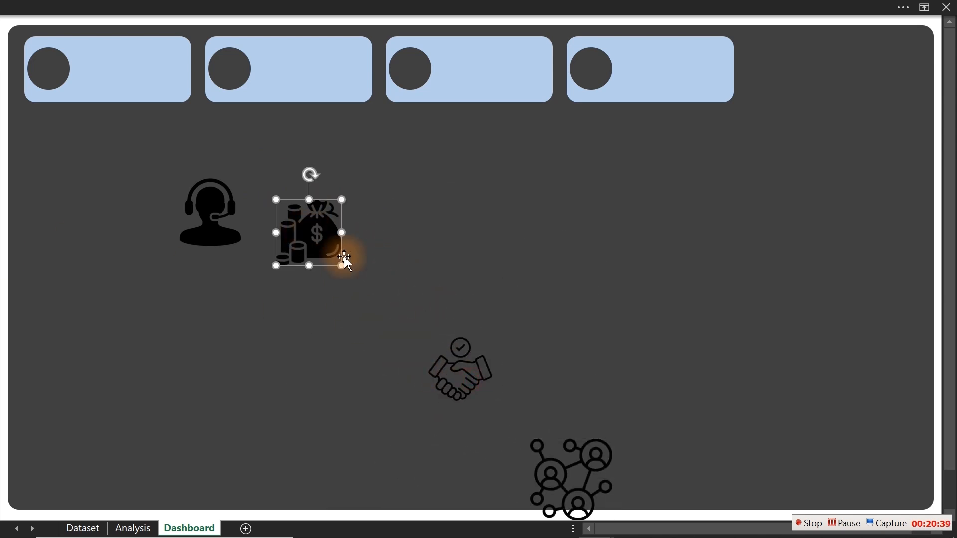
{"action": "left_click_drag", "start_coordinate": [462, 384], "coordinate": [499, 301]}
{"action": "left_click", "coordinate": [558, 467]}
{"action": "left_click_drag", "start_coordinate": [558, 467], "coordinate": [92, 321]}
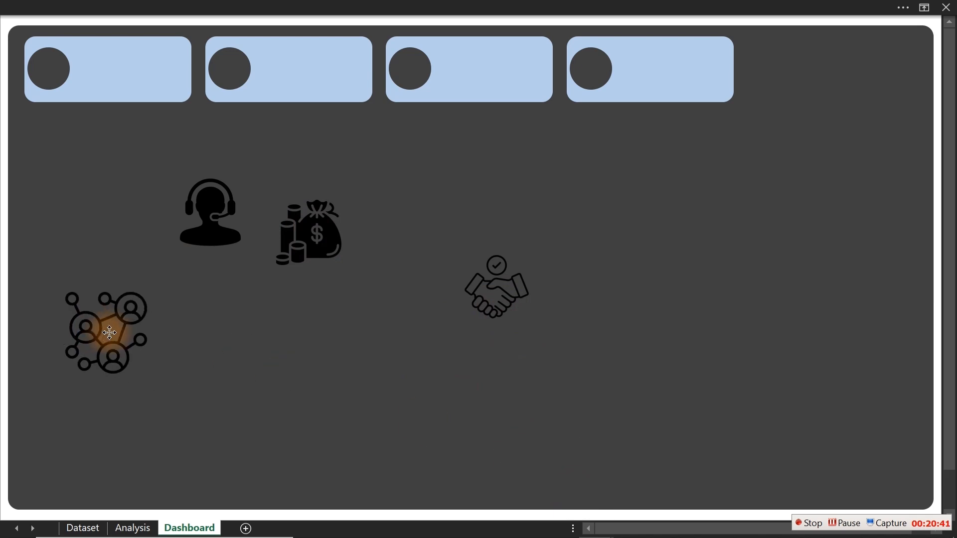
Shrink the call agent icon and place it inside the dark circle of the first card
{"action": "left_click", "coordinate": [201, 232]}
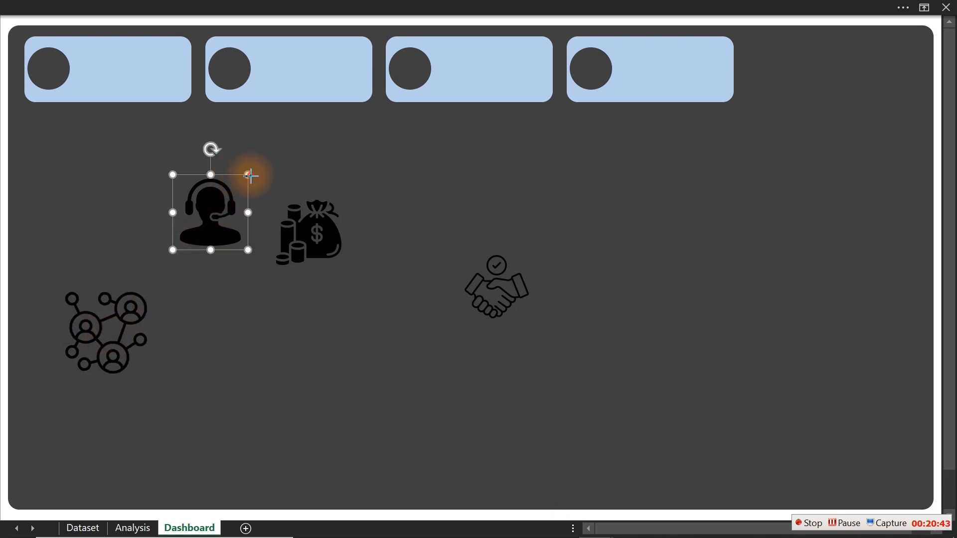
{"action": "left_click_drag", "start_coordinate": [250, 173], "coordinate": [47, 67]}
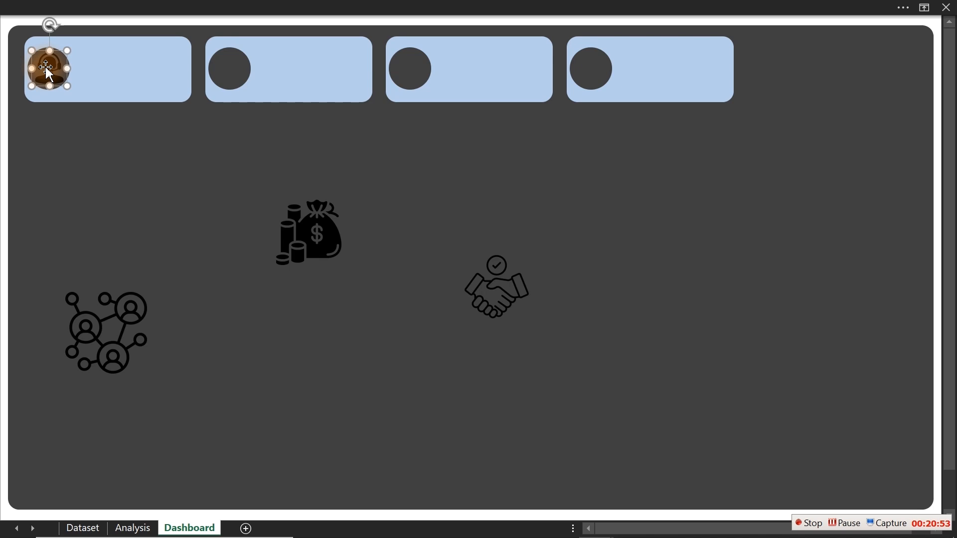
Recolor the call agent icon in the first card with the light gray washed-out picture color preset
{"action": "key", "text": "ctrl+1"}
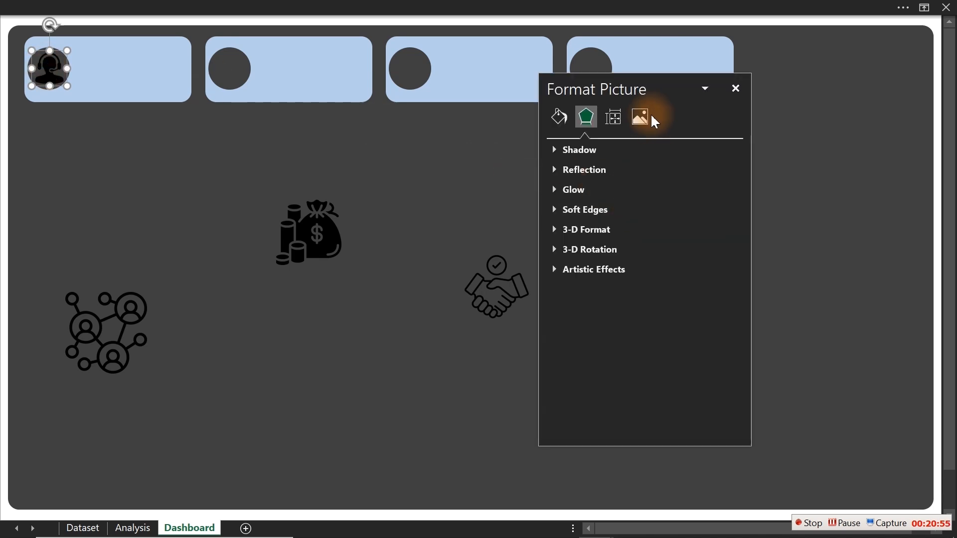
{"action": "left_click", "coordinate": [641, 119]}
{"action": "left_click", "coordinate": [571, 191]}
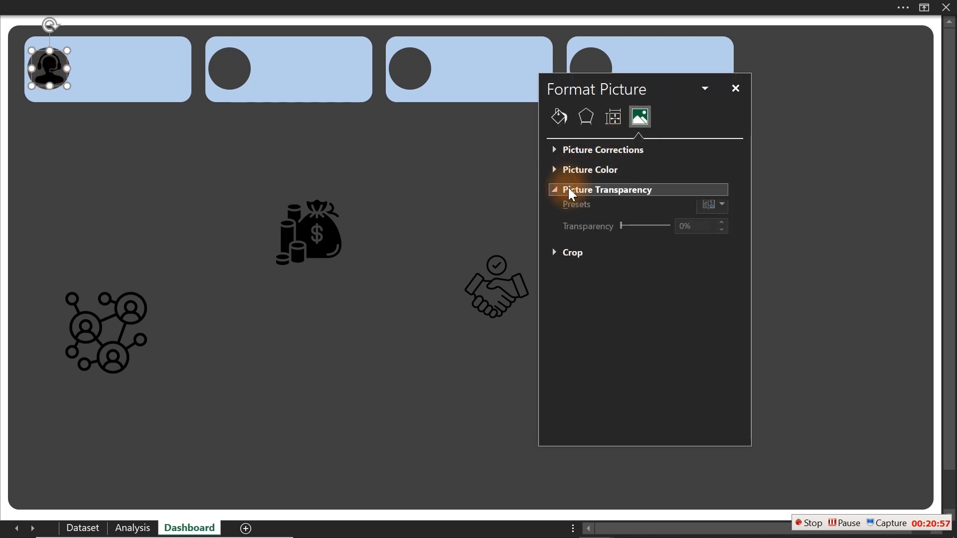
{"action": "left_click", "coordinate": [718, 211]}
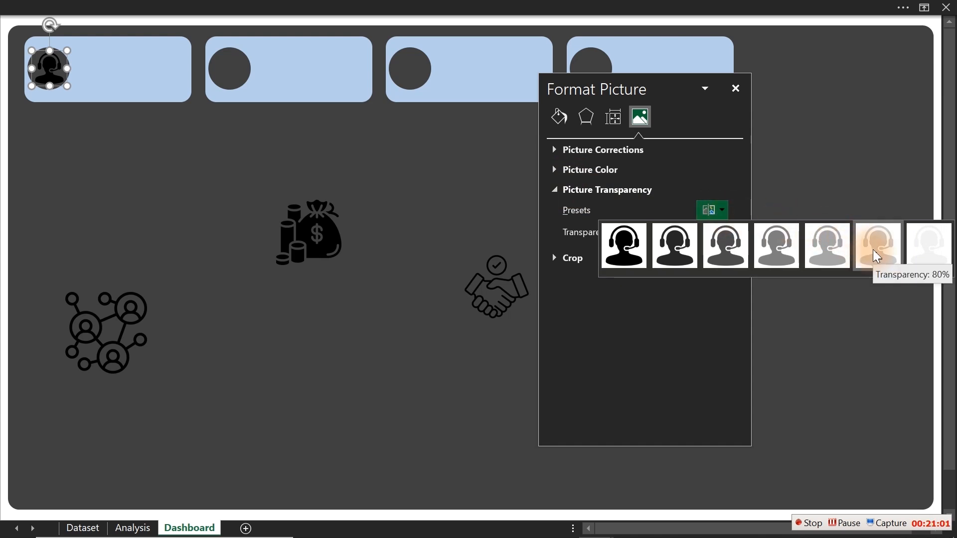
{"action": "left_click", "coordinate": [722, 175]}
{"action": "left_click", "coordinate": [723, 175]}
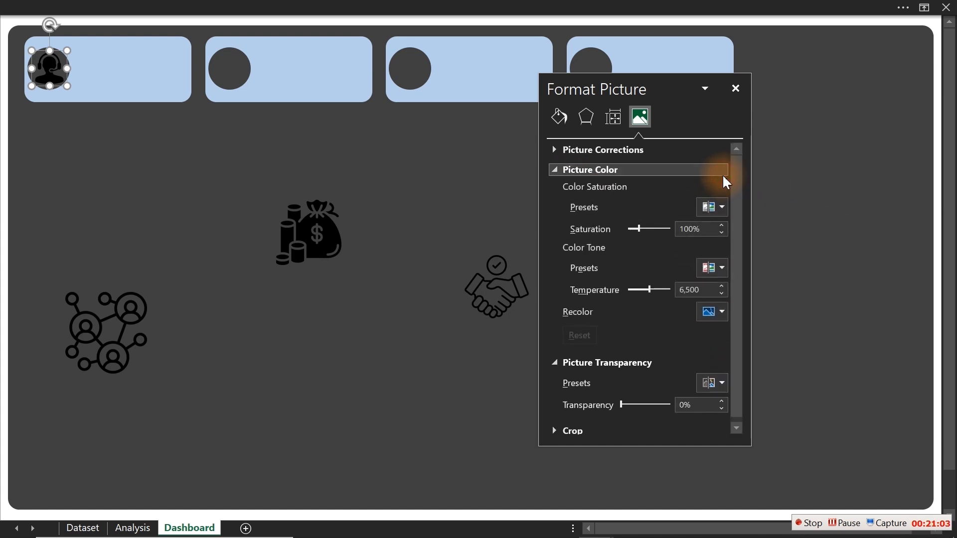
{"action": "left_click", "coordinate": [717, 312]}
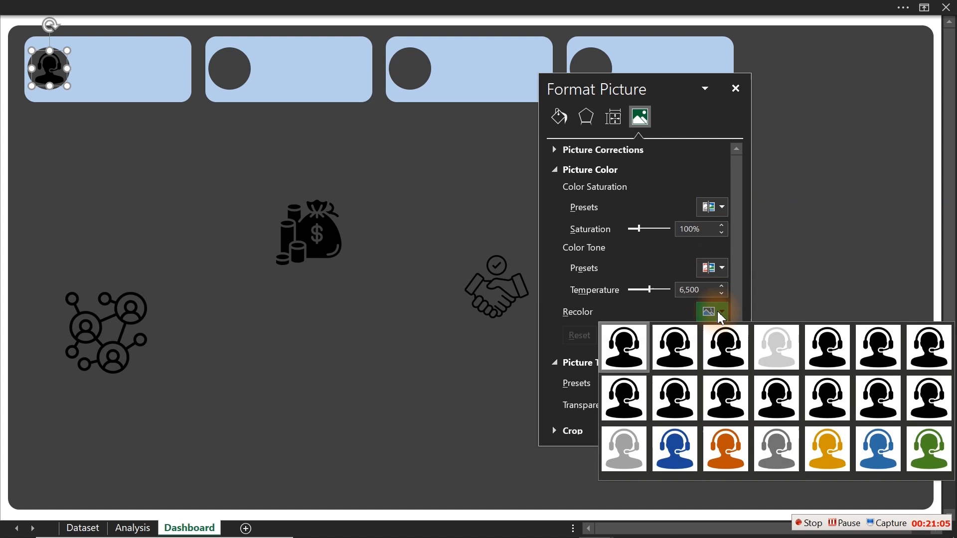
{"action": "left_click", "coordinate": [787, 344]}
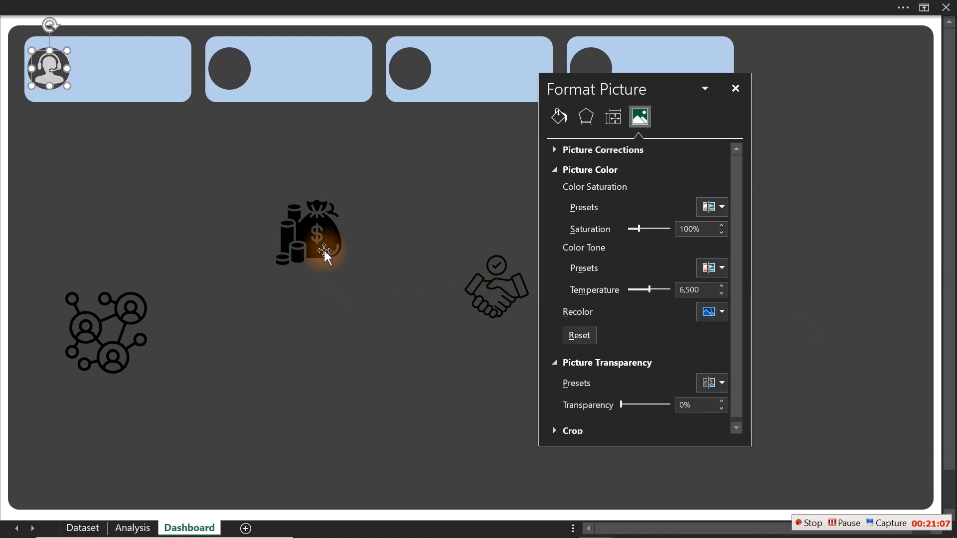
Shrink the networking icon to fit centered in the second card's dark circle and recolor it light gray
{"action": "left_click", "coordinate": [111, 332]}
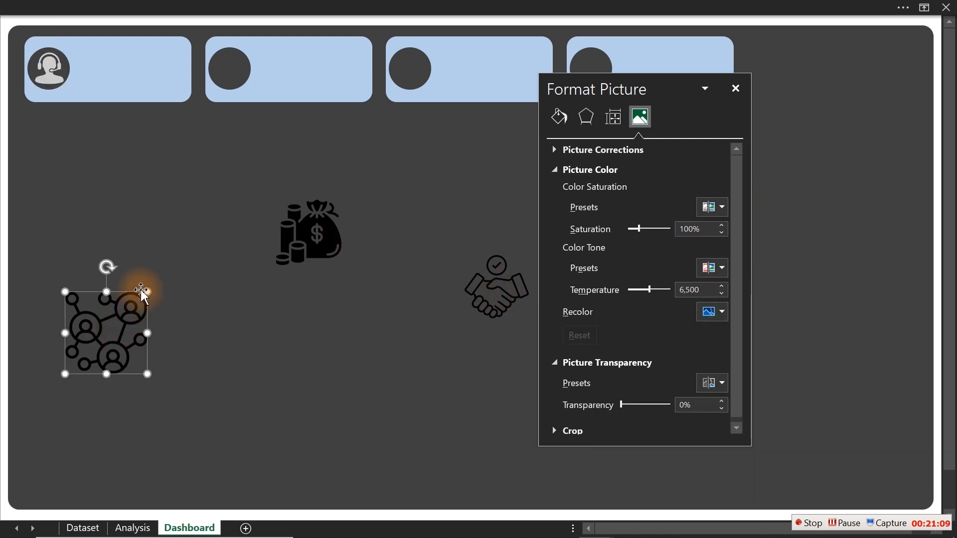
{"action": "left_click_drag", "start_coordinate": [144, 294], "coordinate": [159, 236]}
{"action": "left_click_drag", "start_coordinate": [151, 276], "coordinate": [227, 119]}
{"action": "left_click", "coordinate": [710, 314]}
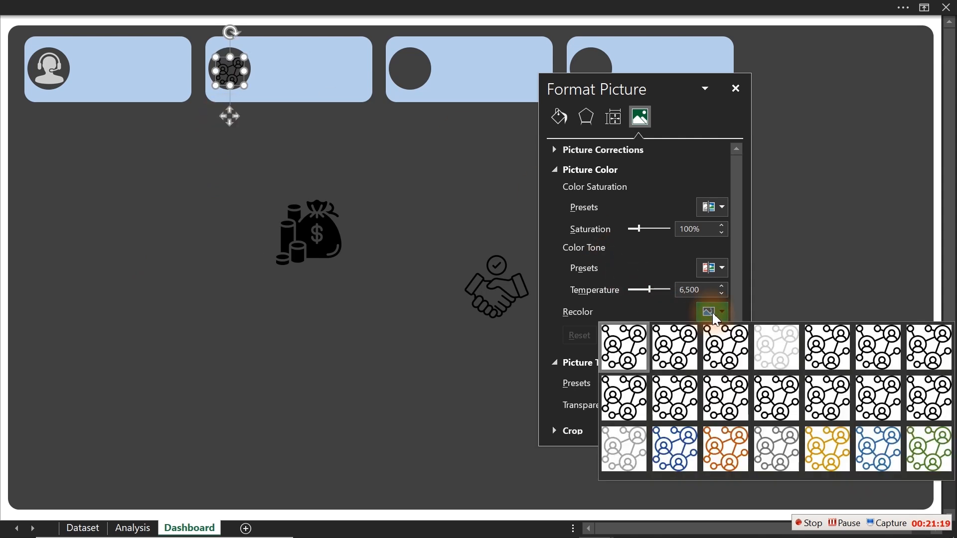
{"action": "left_click", "coordinate": [776, 341]}
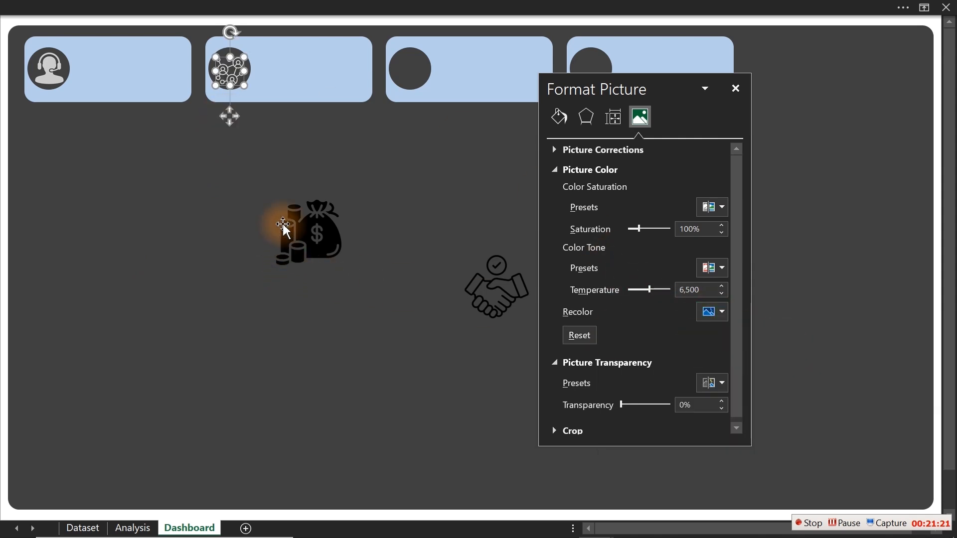
{"action": "left_click_drag", "start_coordinate": [228, 118], "coordinate": [229, 115]}
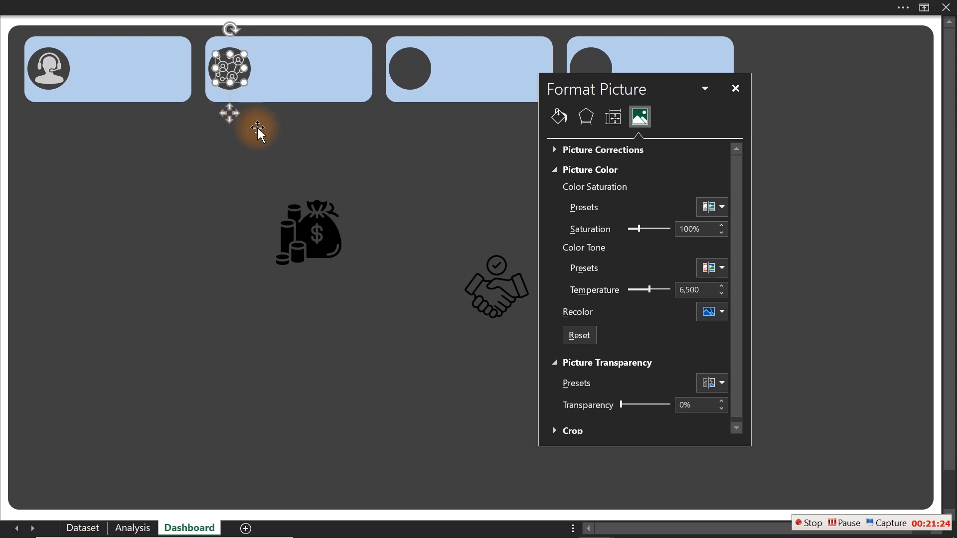
Shrink the money-bag icon and place it inside the dark circle of the fourth card
{"action": "left_click", "coordinate": [304, 219]}
{"action": "left_click_drag", "start_coordinate": [658, 73], "coordinate": [785, 214]}
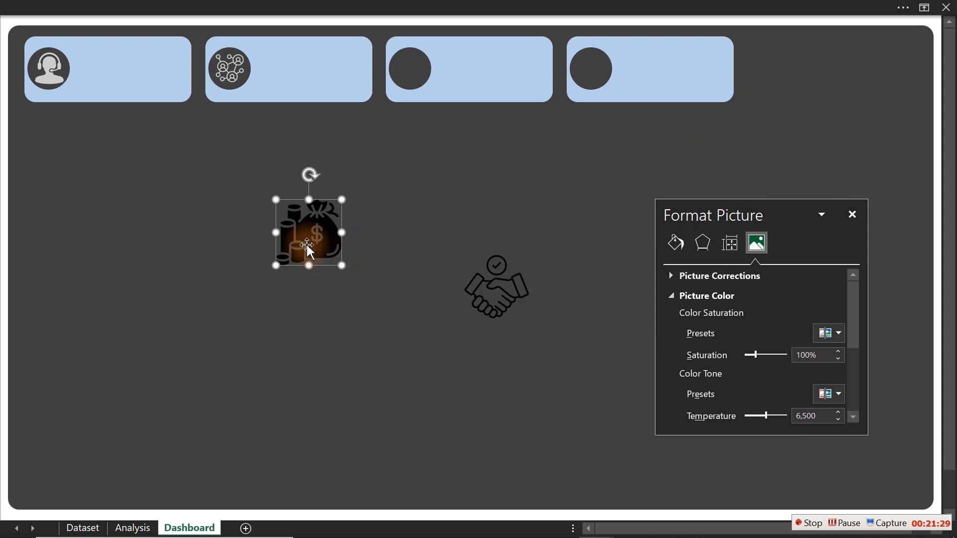
{"action": "left_click_drag", "start_coordinate": [277, 200], "coordinate": [319, 234]}
{"action": "left_click_drag", "start_coordinate": [327, 292], "coordinate": [592, 116]}
Recolor the money-bag icon with the same light gray preset as the other card icons
{"action": "left_click", "coordinate": [829, 333]}
{"action": "left_click", "coordinate": [833, 337]}
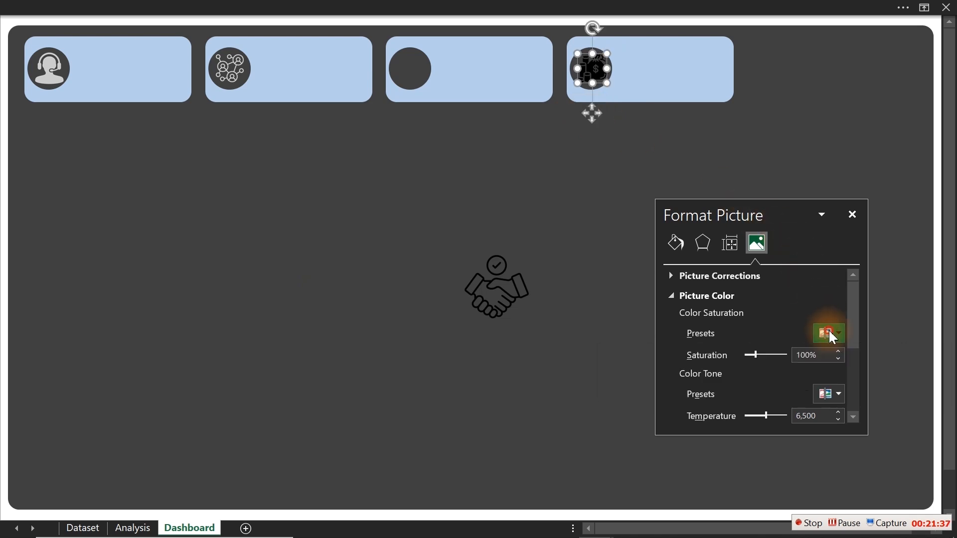
{"action": "left_click_drag", "start_coordinate": [774, 199], "coordinate": [773, 82]}
{"action": "left_click", "coordinate": [840, 319]}
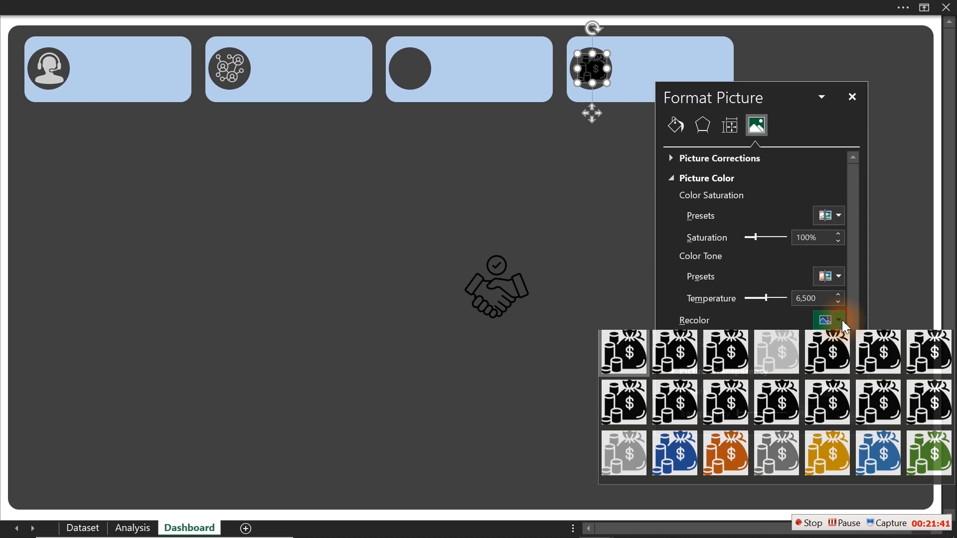
{"action": "left_click", "coordinate": [798, 344]}
Fit the handshake icon into the third card's dark circle, recolor it light gray, and close the formatting pane
{"action": "left_click", "coordinate": [518, 264]}
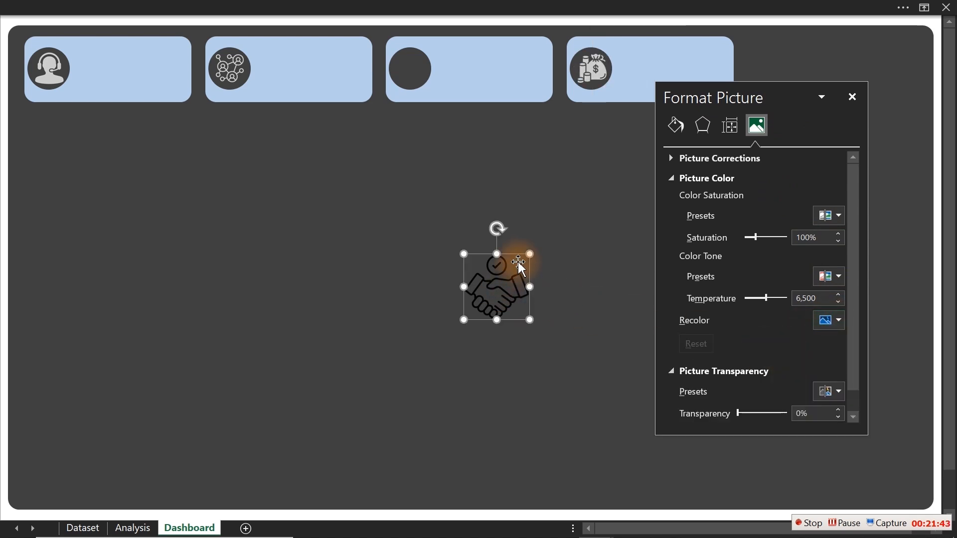
{"action": "left_click_drag", "start_coordinate": [530, 255], "coordinate": [411, 75]}
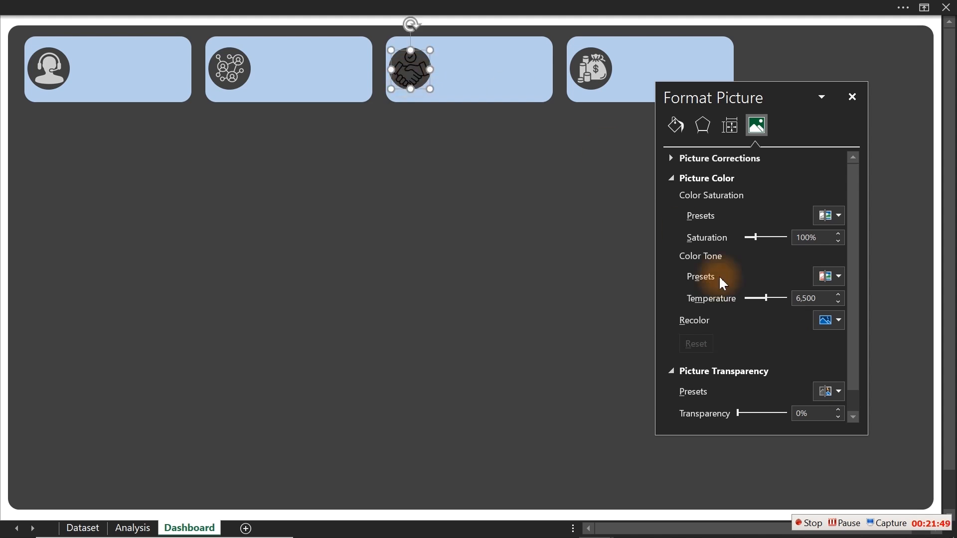
{"action": "left_click", "coordinate": [830, 321]}
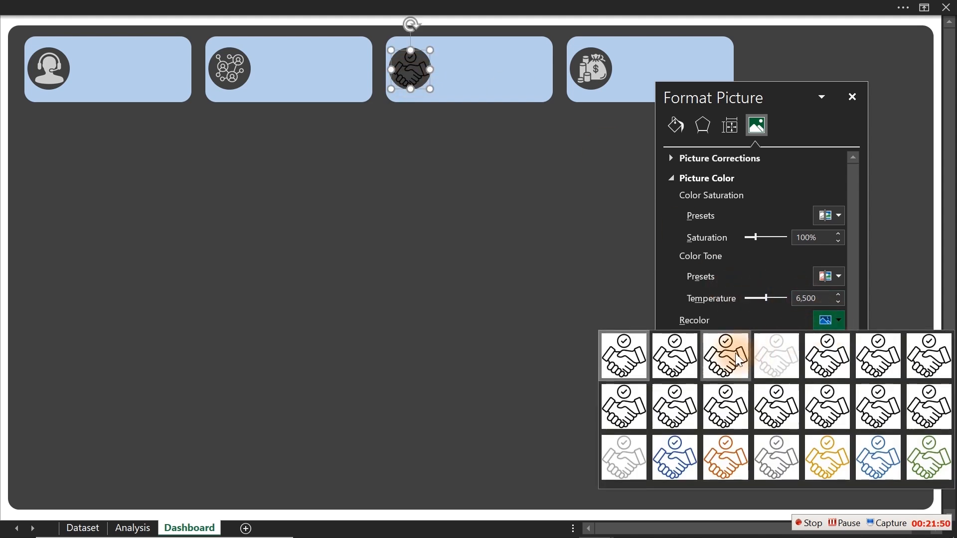
{"action": "left_click", "coordinate": [784, 363]}
{"action": "left_click", "coordinate": [421, 280]}
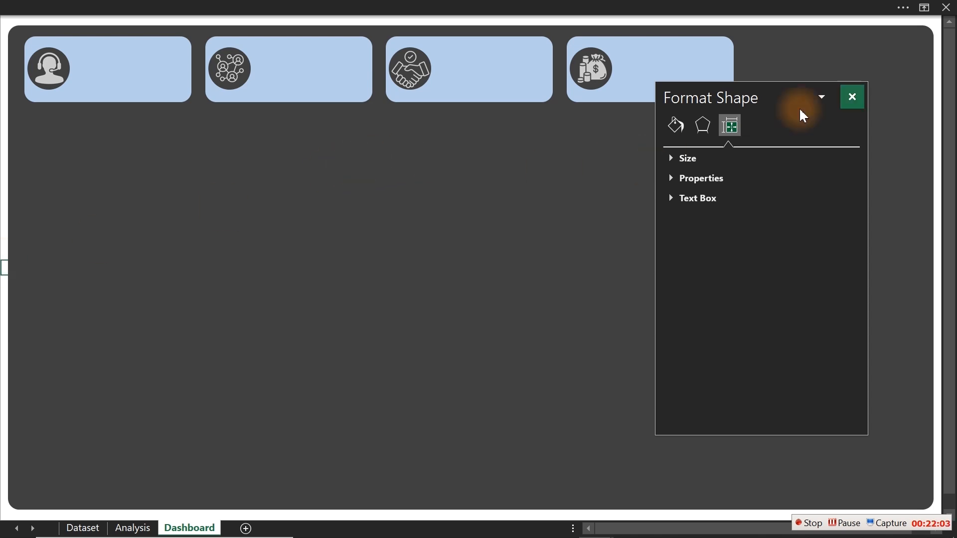
{"action": "left_click", "coordinate": [849, 98]}
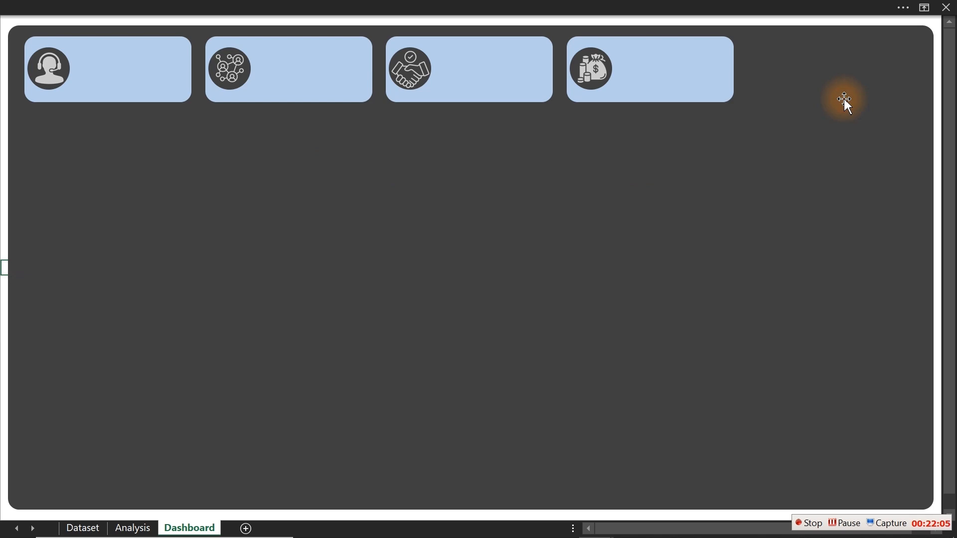
Start saving the workbook and open the full set of save locations
{"action": "key", "text": "ctrl+s"}
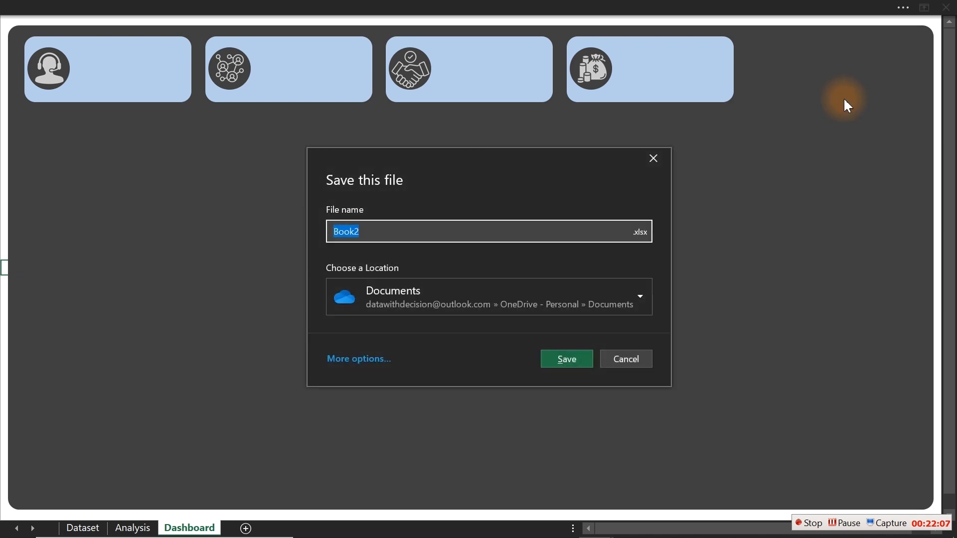
{"action": "left_click", "coordinate": [379, 358]}
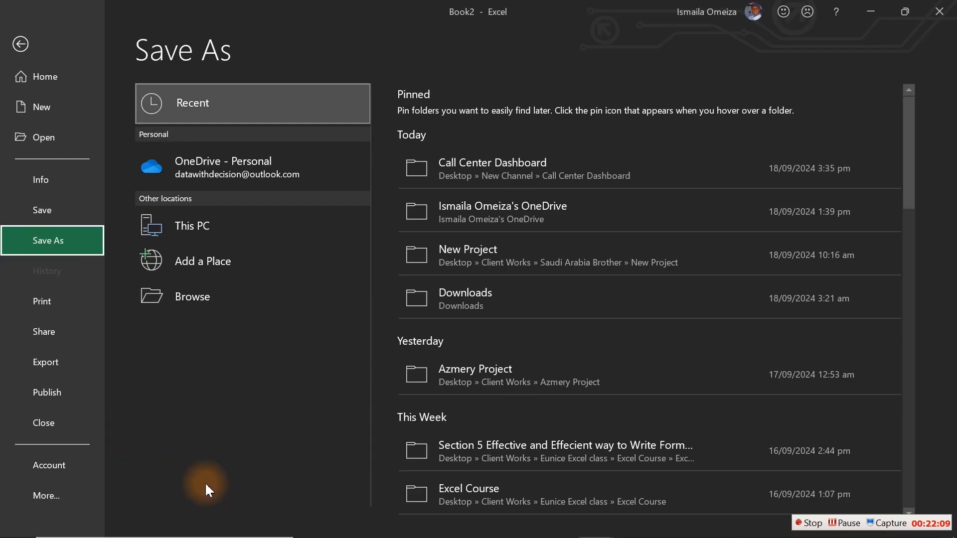
Save the workbook as "YouTube Excel Call Center Dashboard" in the Call Center Dashboard folder under New Channel on the Desktop
{"action": "left_click", "coordinate": [184, 287]}
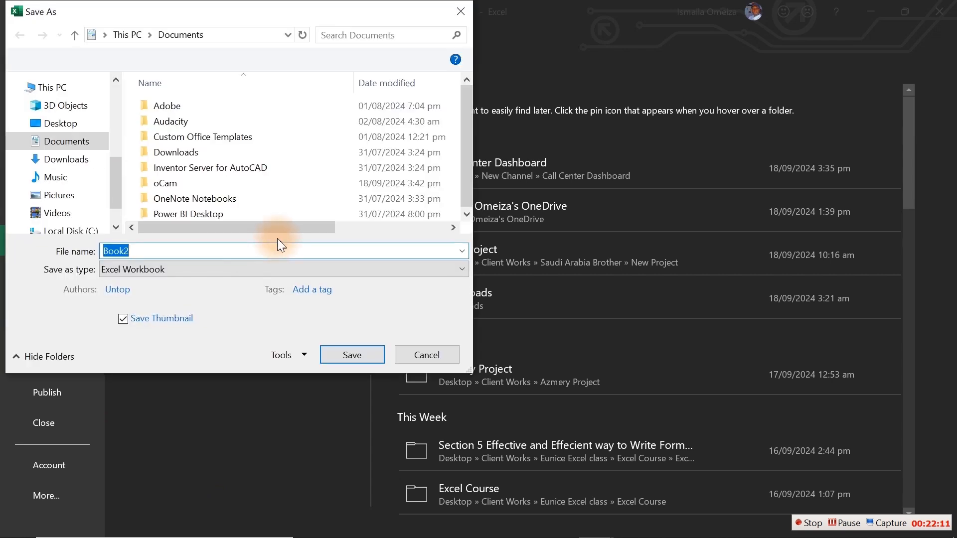
{"action": "left_click", "coordinate": [67, 126]}
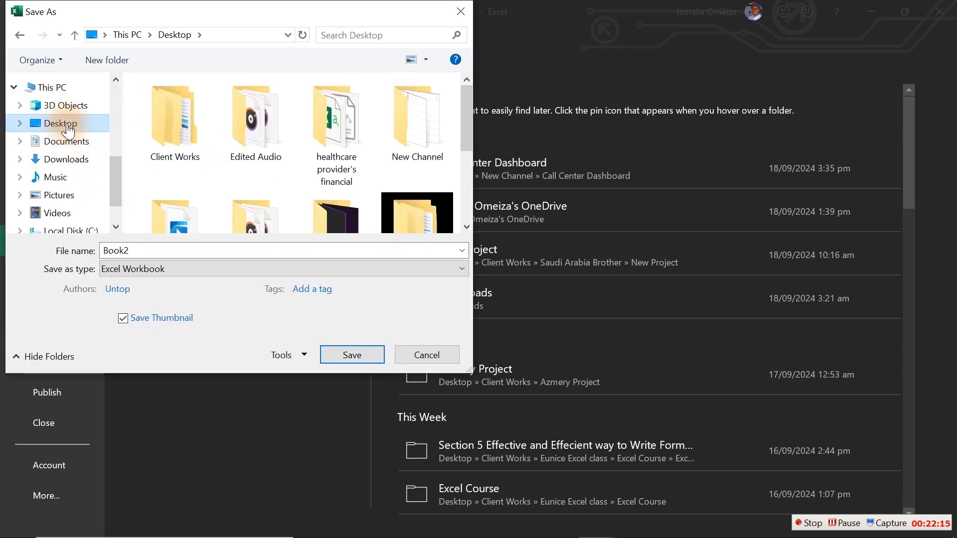
{"action": "double_click", "coordinate": [414, 103]}
{"action": "type", "text": "YouTube Excel Call Center Dashboard"}
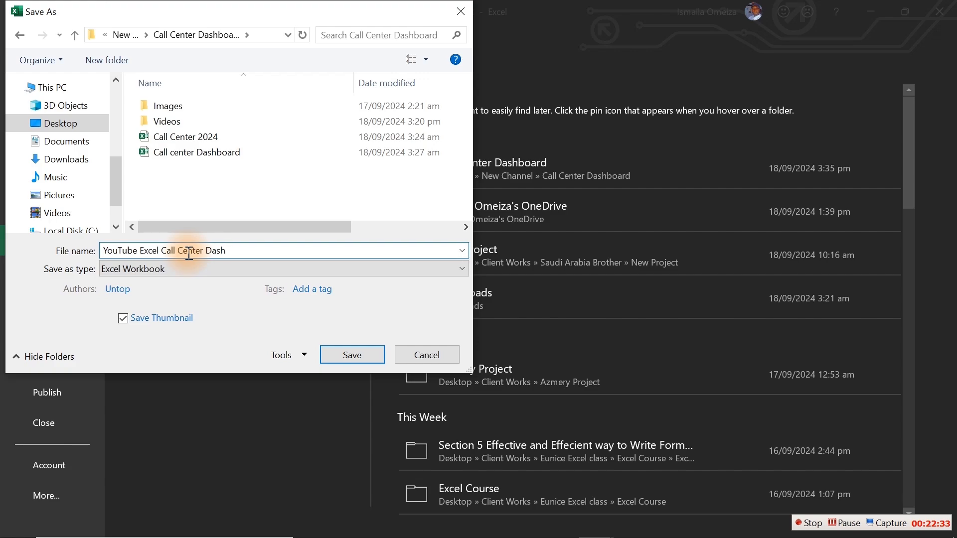
{"action": "key", "text": "Return"}
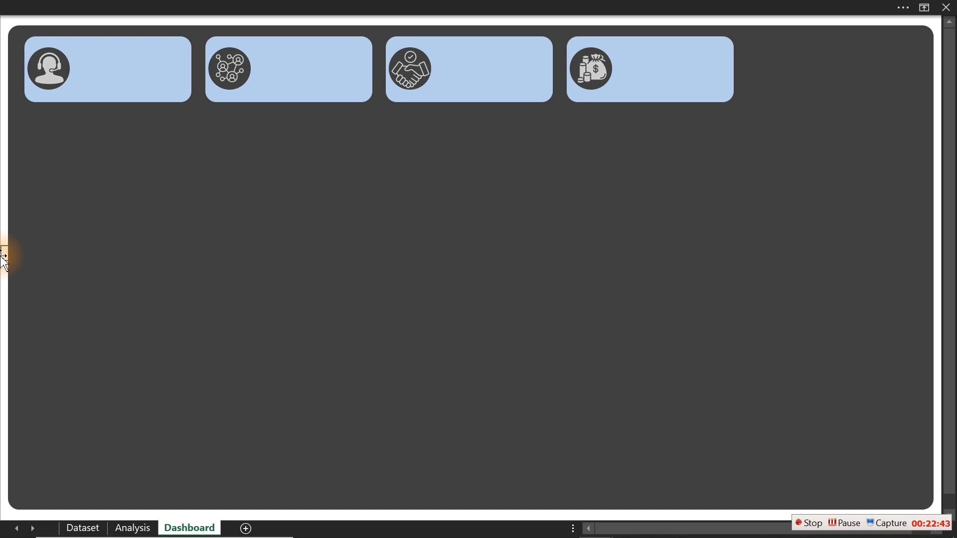
Switch to the finished dashboard workbook, examine its KPI cards, charts and filters, and return to the new workbook
{"action": "mouse_move", "coordinate": [385, 536]}
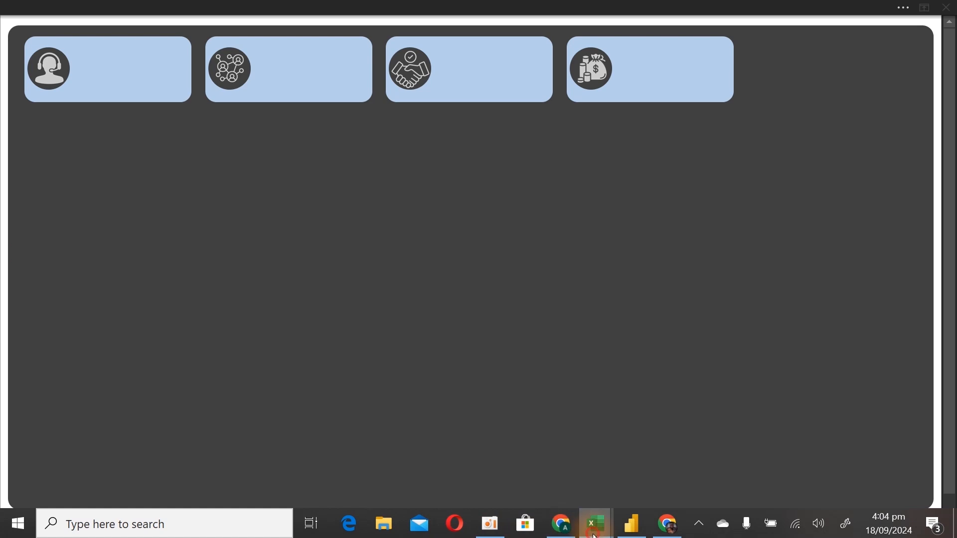
{"action": "mouse_move", "coordinate": [596, 536]}
{"action": "left_click", "coordinate": [653, 481]}
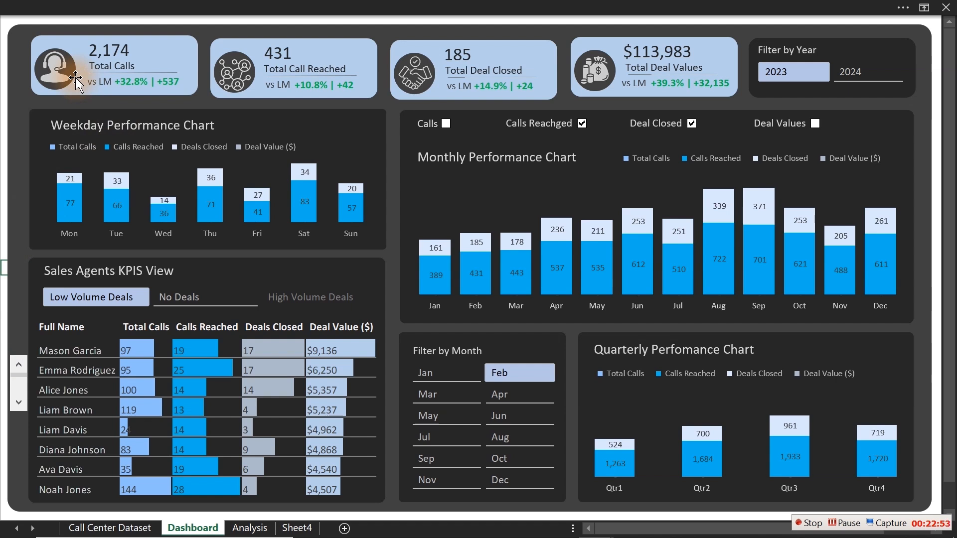
{"action": "left_click", "coordinate": [454, 422]}
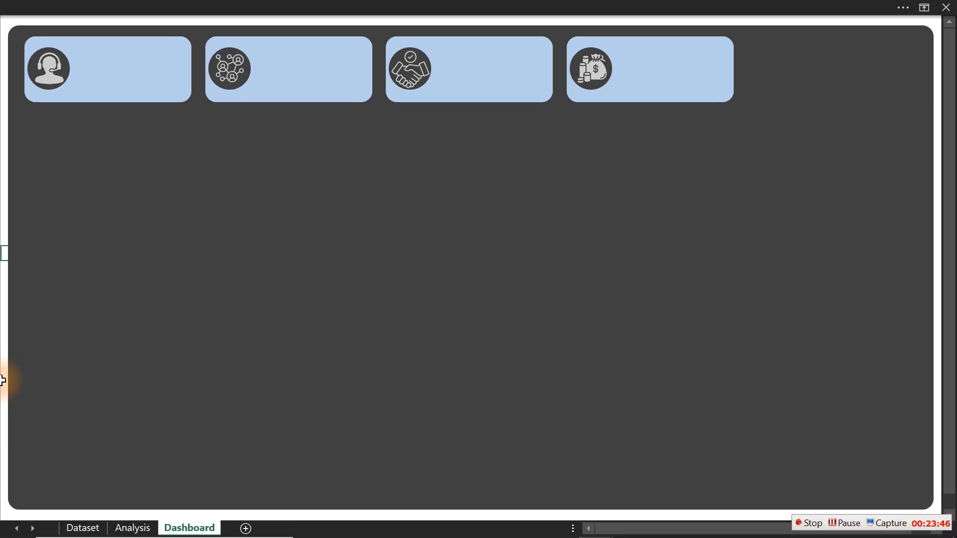
Insert a PivotTable from the Dataset table into the existing Analysis sheet at cell C9
{"action": "left_click", "coordinate": [82, 528]}
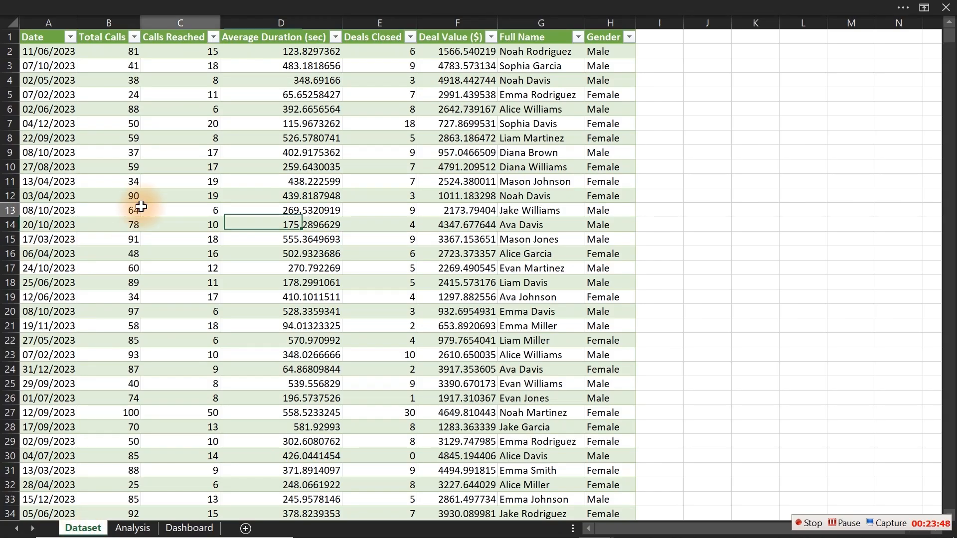
{"action": "left_click", "coordinate": [142, 206]}
{"action": "left_click", "coordinate": [132, 5]}
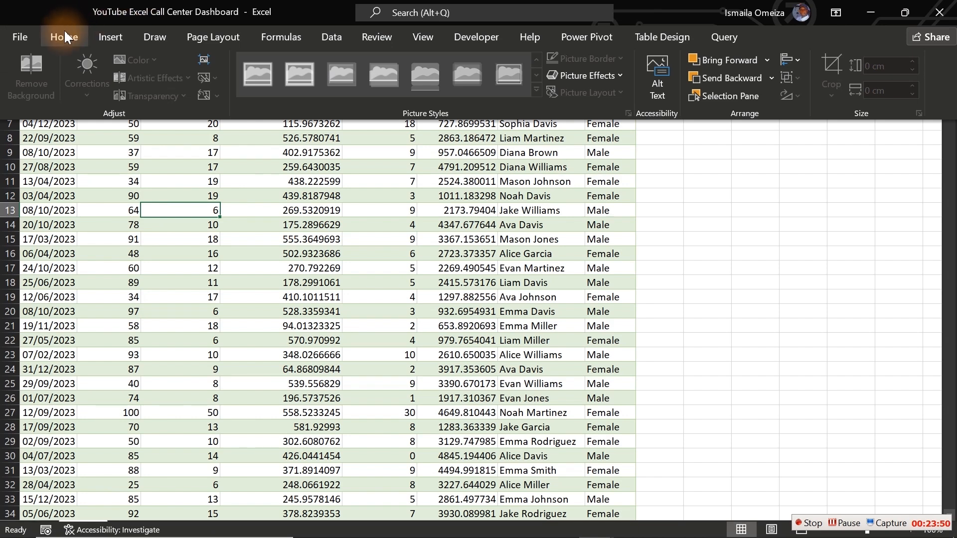
{"action": "left_click", "coordinate": [108, 35]}
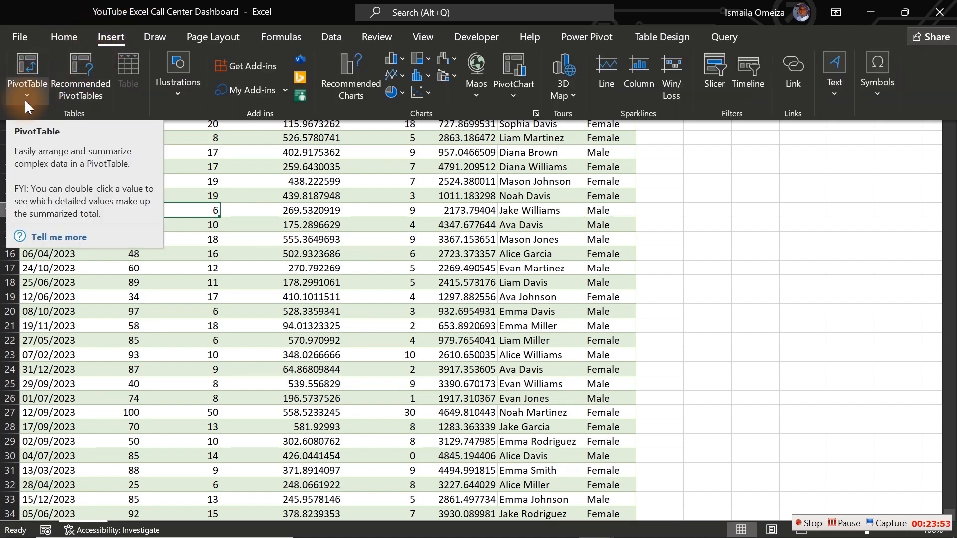
{"action": "left_click", "coordinate": [30, 65]}
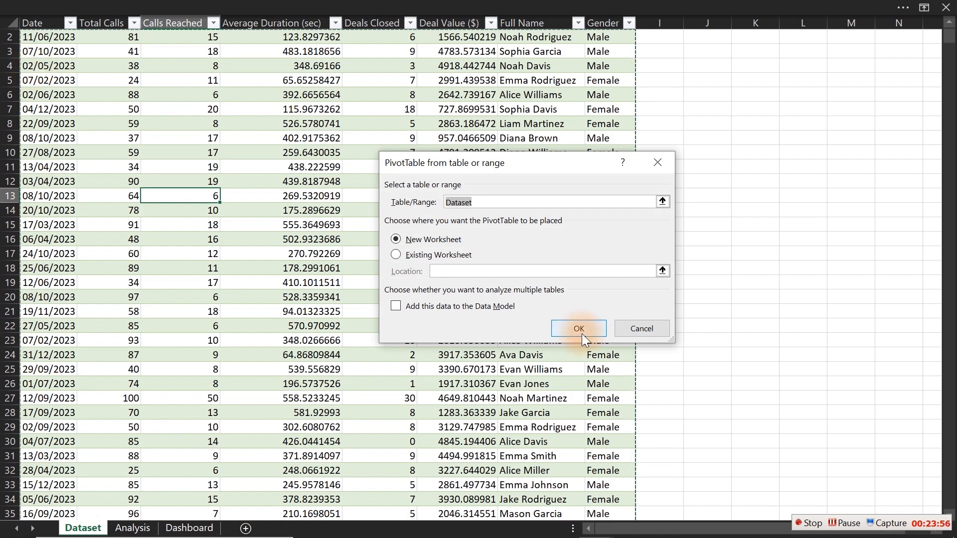
{"action": "left_click", "coordinate": [401, 258]}
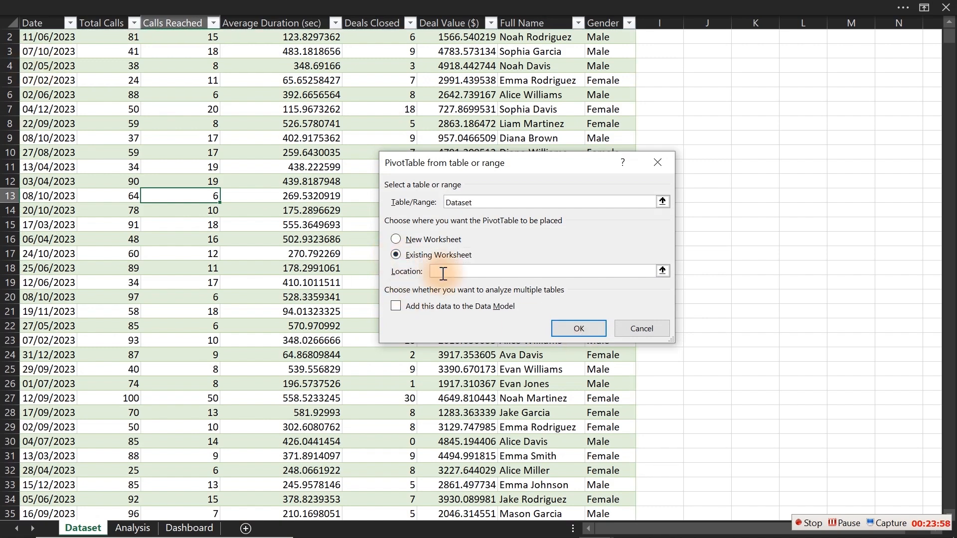
{"action": "left_click", "coordinate": [147, 535]}
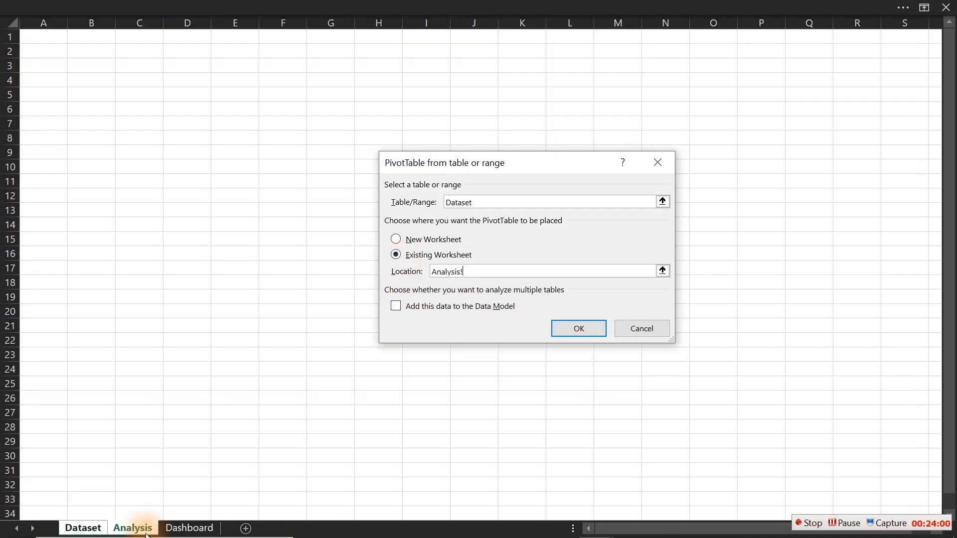
{"action": "left_click", "coordinate": [143, 151]}
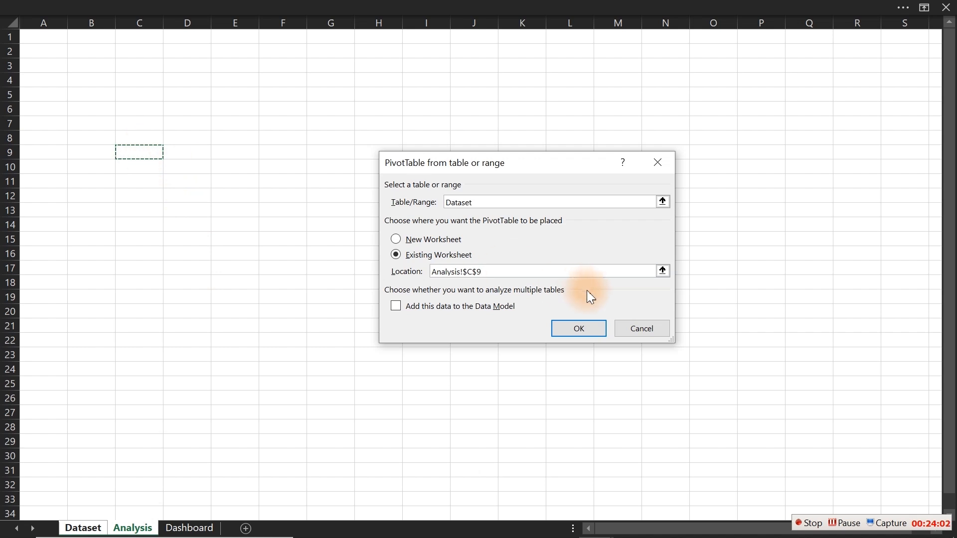
{"action": "left_click", "coordinate": [588, 325]}
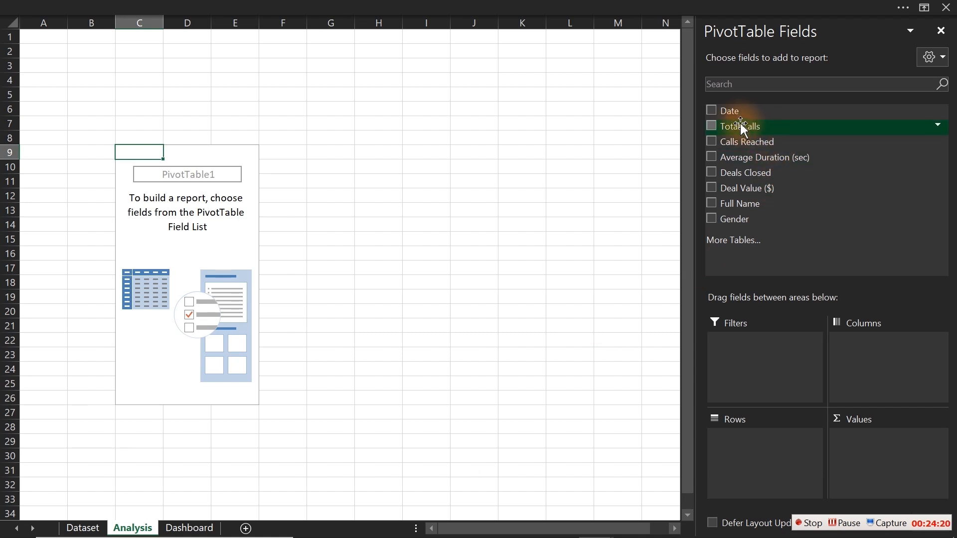
Try Date as the PivotTable's row field without the Quarters and Years groupings, and clear the rows area again
{"action": "left_click_drag", "start_coordinate": [733, 110], "coordinate": [763, 459]}
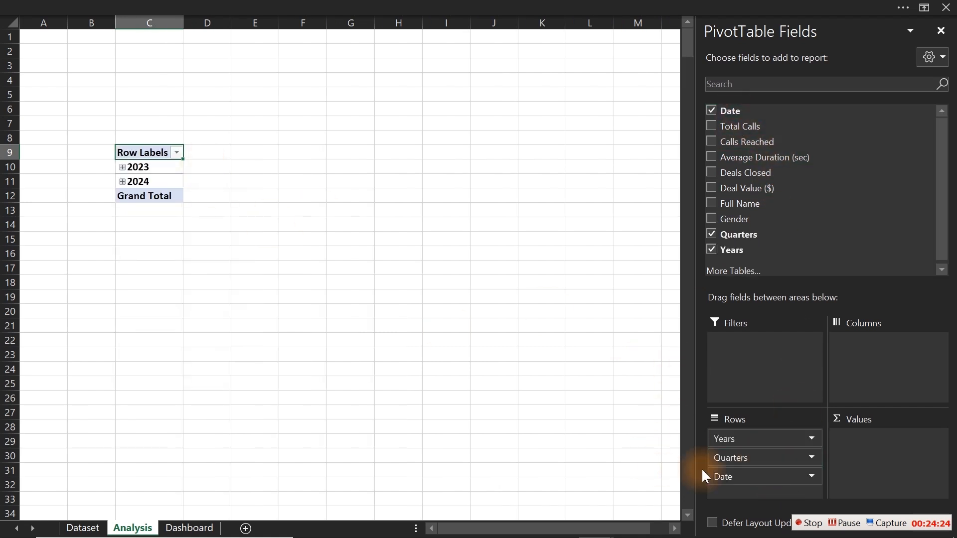
{"action": "left_click_drag", "start_coordinate": [743, 458], "coordinate": [501, 446]}
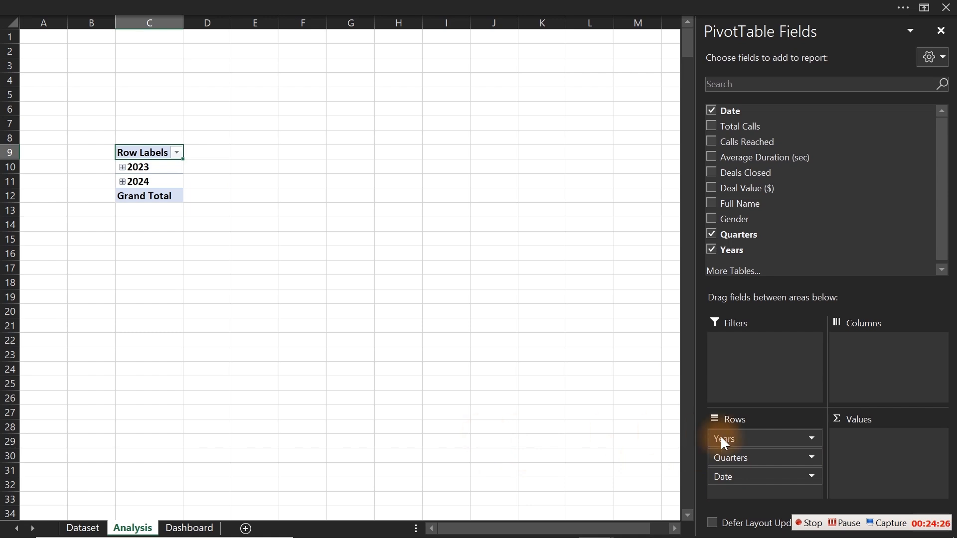
{"action": "left_click_drag", "start_coordinate": [752, 441], "coordinate": [503, 429]}
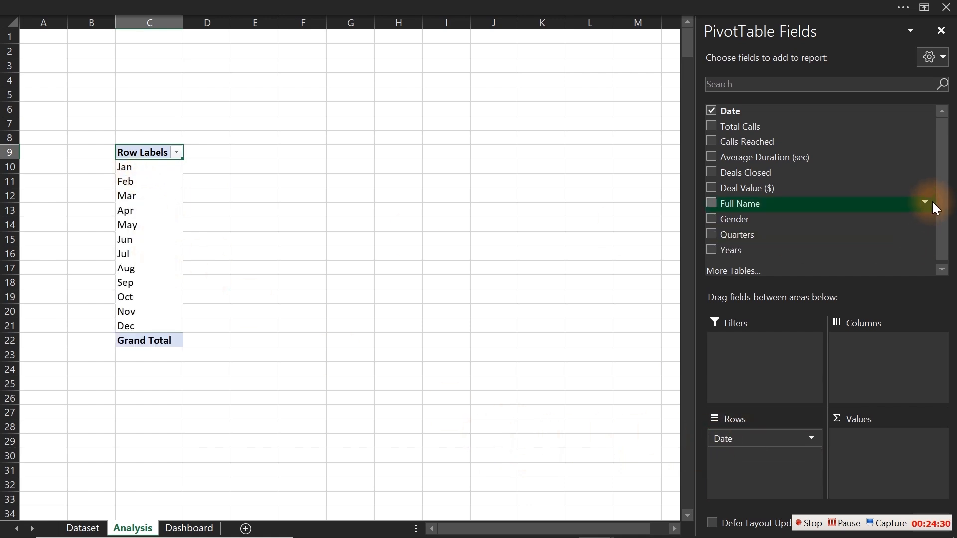
{"action": "left_click_drag", "start_coordinate": [940, 191], "coordinate": [945, 229]}
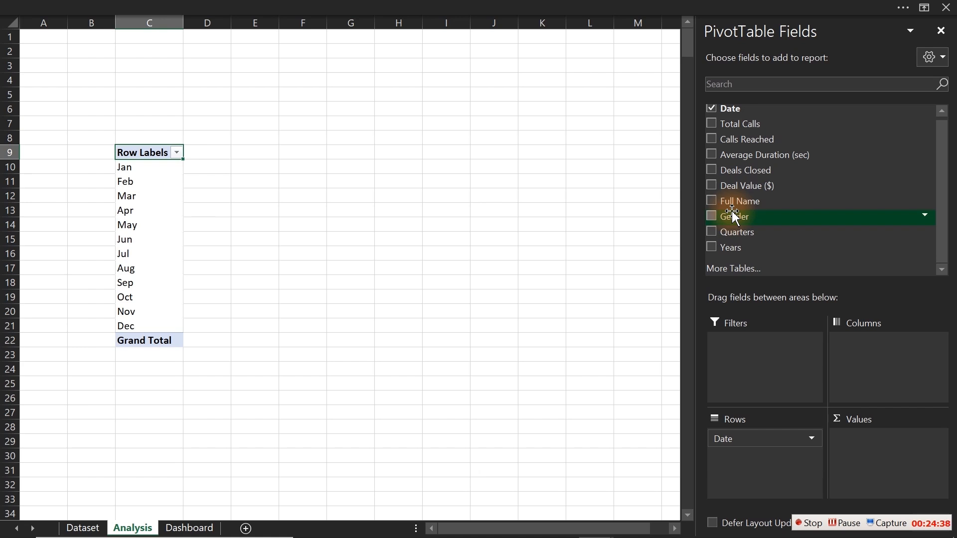
{"action": "left_click_drag", "start_coordinate": [779, 443], "coordinate": [406, 346]}
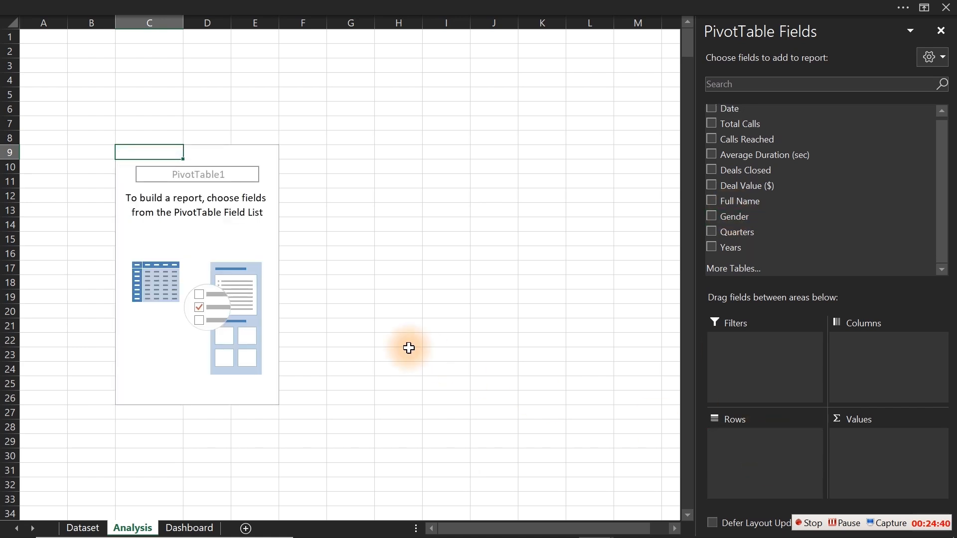
Add a new column headed "Month" beside the Gender column in the Dataset table
{"action": "left_click", "coordinate": [81, 528]}
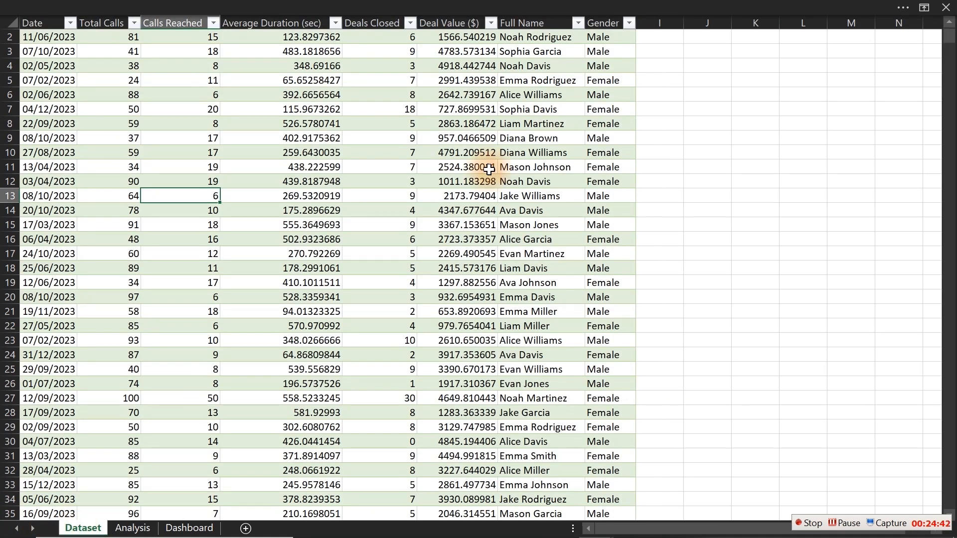
{"action": "left_click_drag", "start_coordinate": [949, 39], "coordinate": [948, 29]}
{"action": "left_click", "coordinate": [667, 37]}
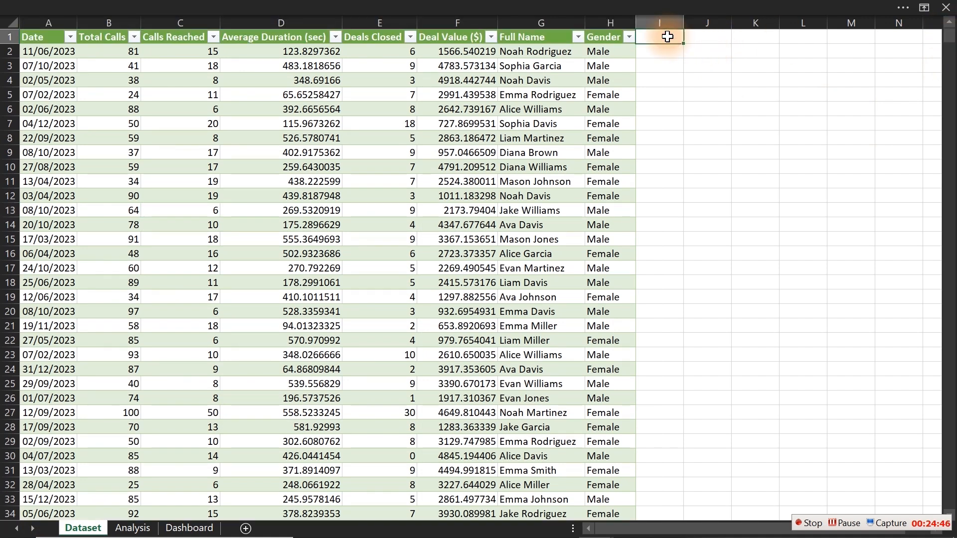
{"action": "type", "text": "Month"}
{"action": "key", "text": "Return"}
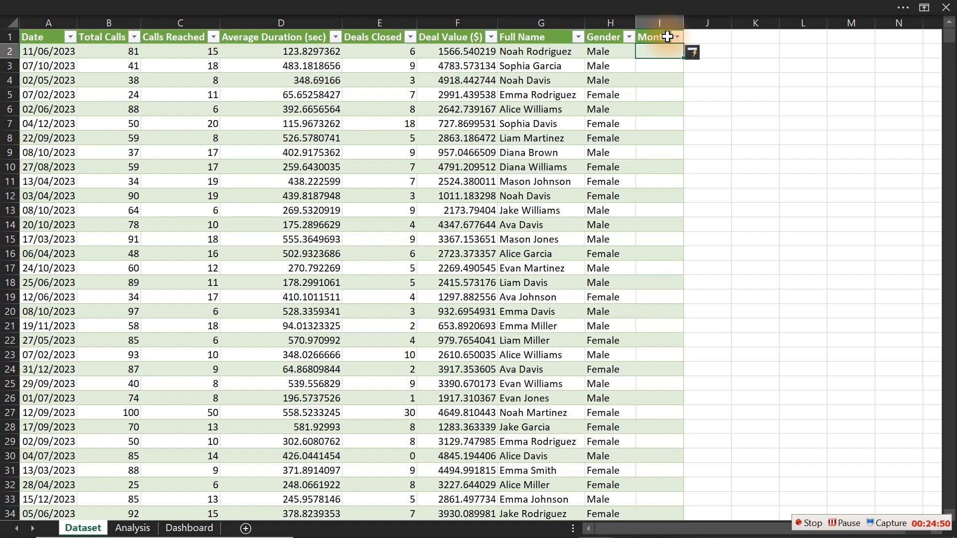
{"action": "type", "text": "="}
{"action": "key", "text": "Escape"}
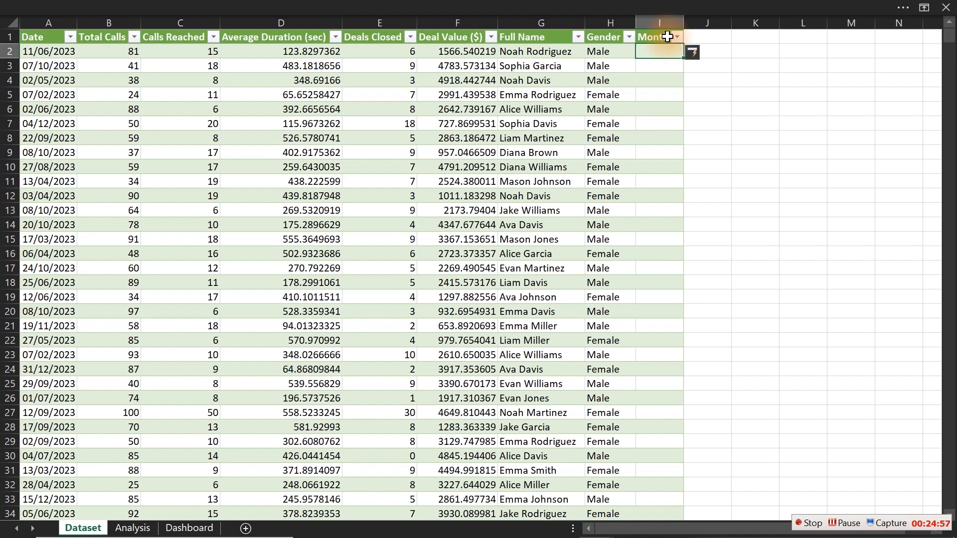
{"action": "left_click", "coordinate": [709, 6]}
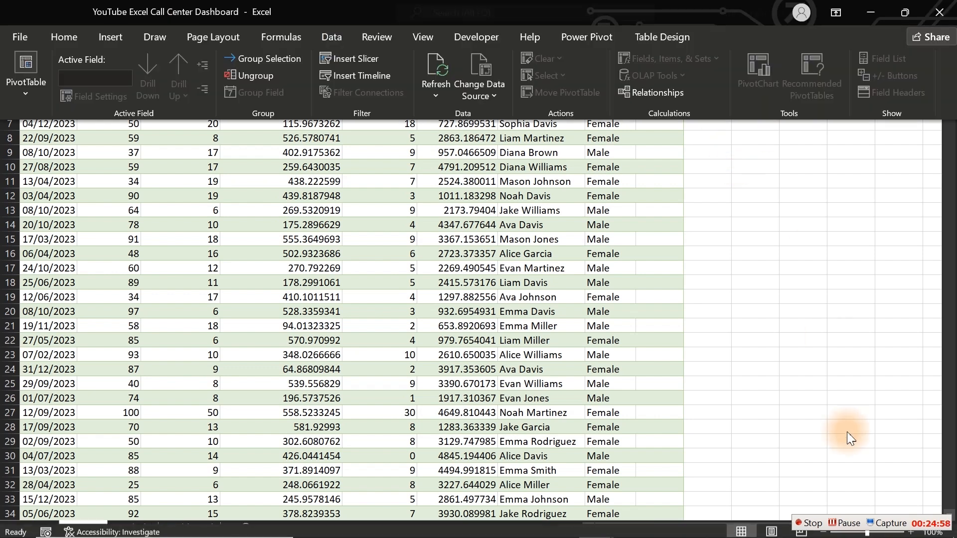
{"action": "left_click", "coordinate": [910, 532]}
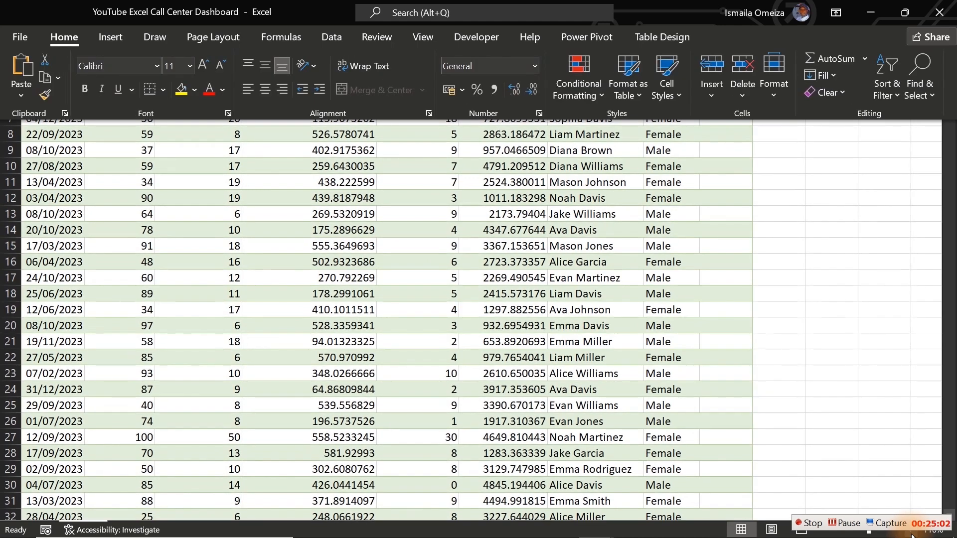
{"action": "left_click", "coordinate": [911, 531]}
{"action": "left_click", "coordinate": [877, 421]}
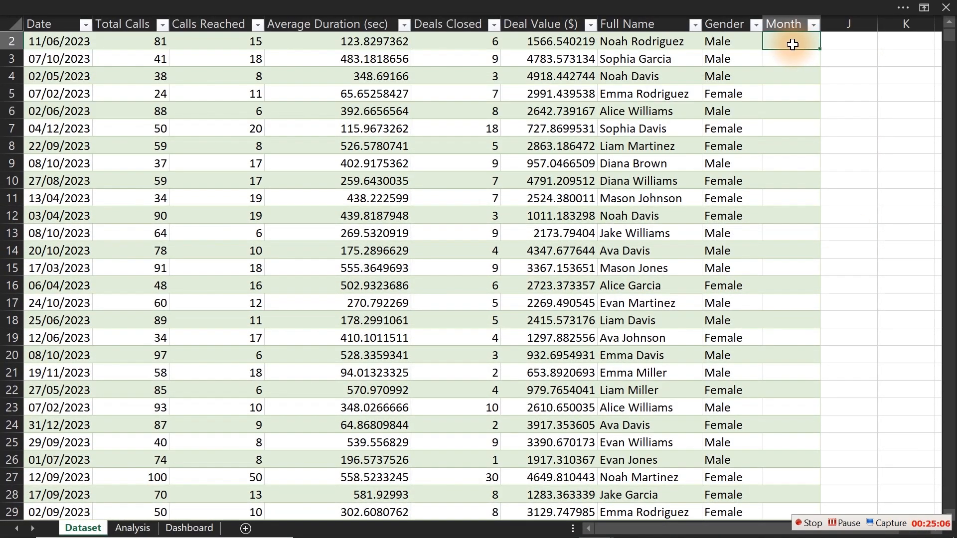
{"action": "type", "text": "=TEXT("}
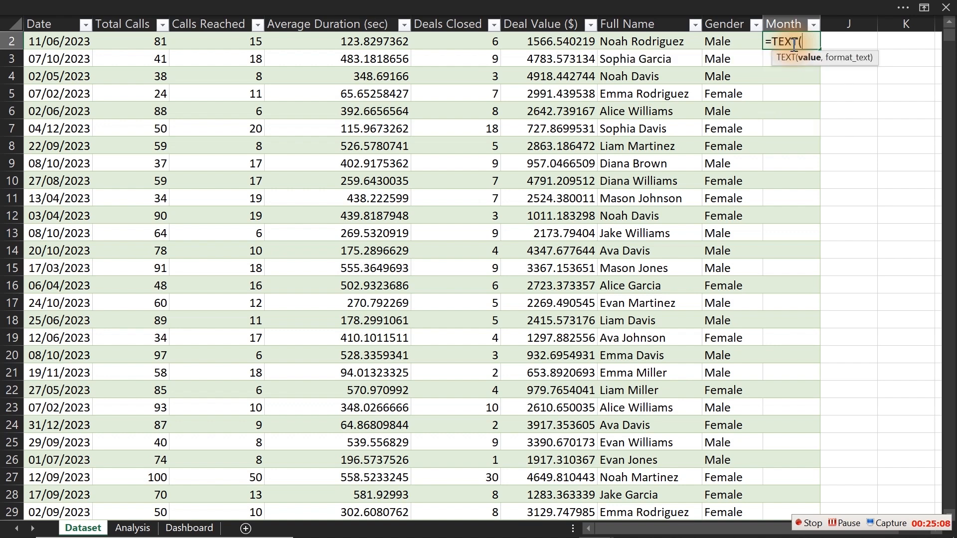
{"action": "left_click", "coordinate": [59, 42]}
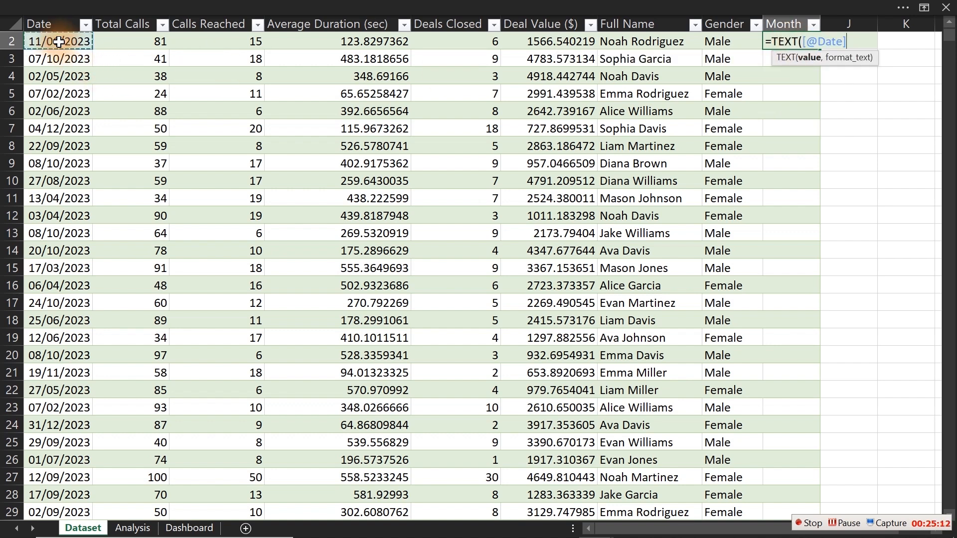
{"action": "type", "text": ",\""}
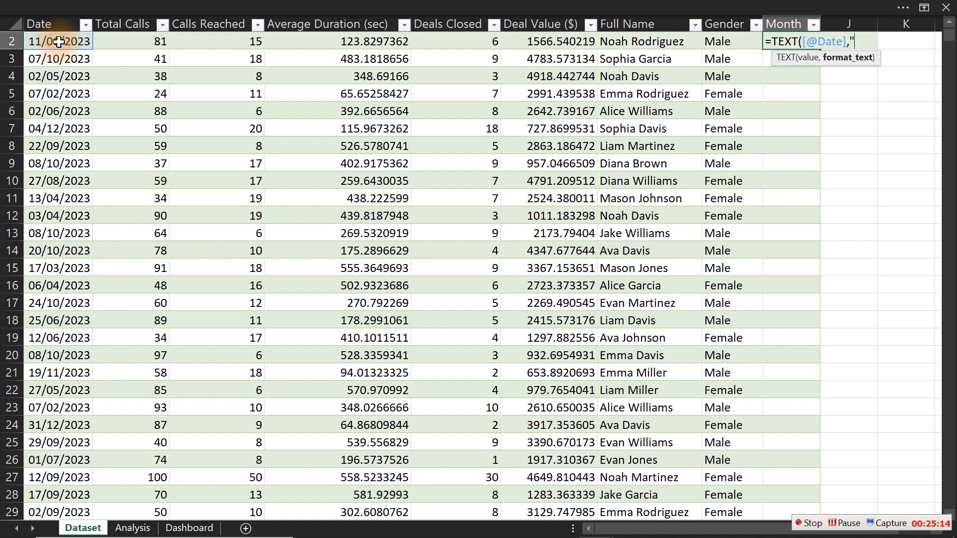
{"action": "type", "text": "mmm\""}
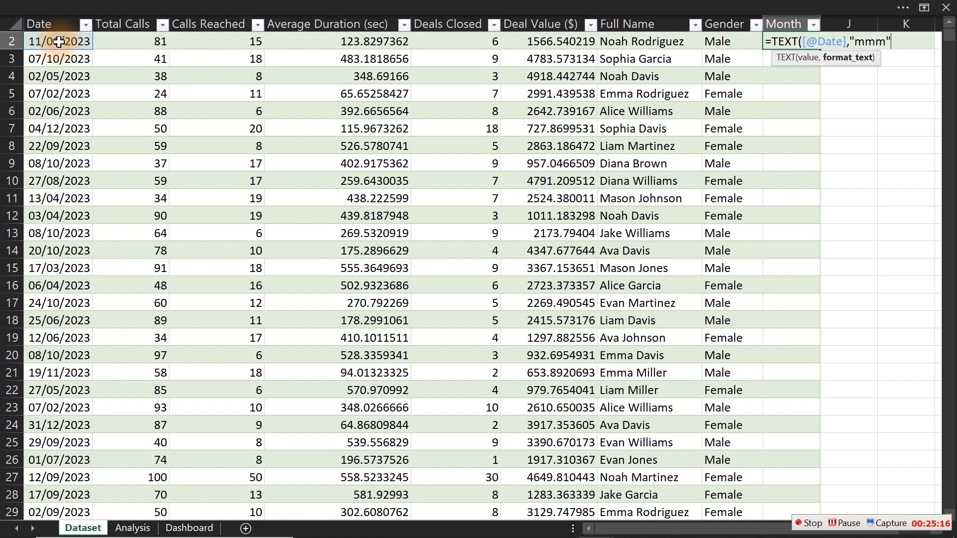
{"action": "type", "text": ")"}
{"action": "key", "text": "Return"}
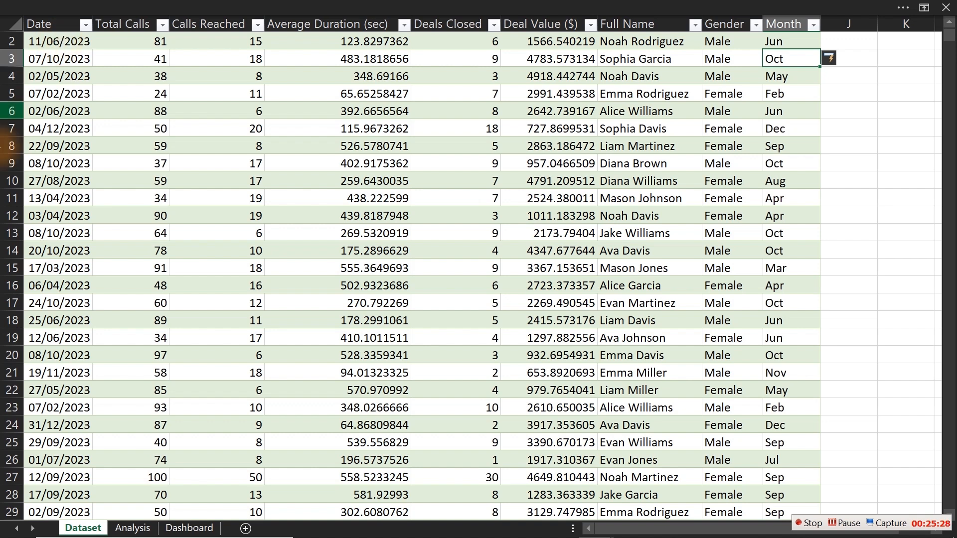
Refresh the empty PivotTable on the Analysis sheet so its field list includes the new Month column
{"action": "left_click", "coordinate": [139, 528]}
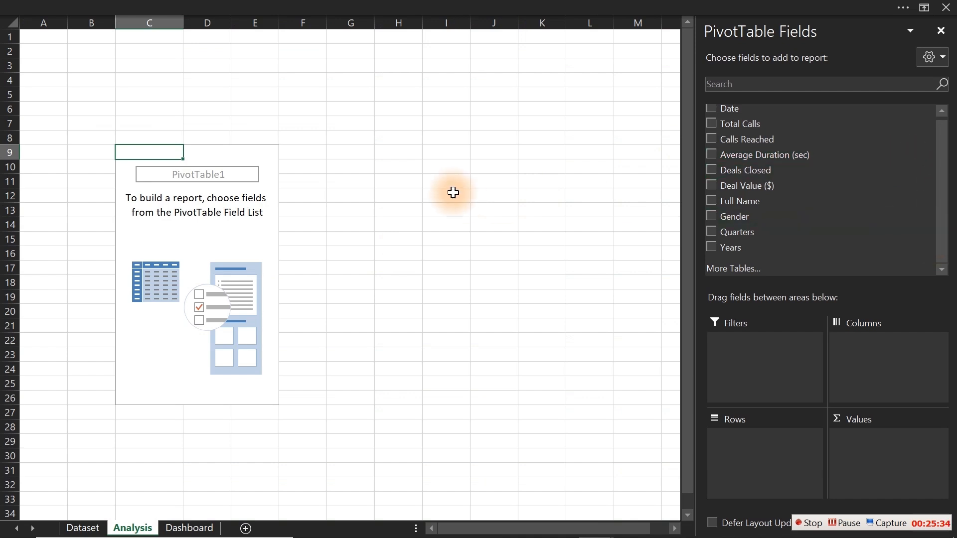
{"action": "left_click", "coordinate": [143, 169]}
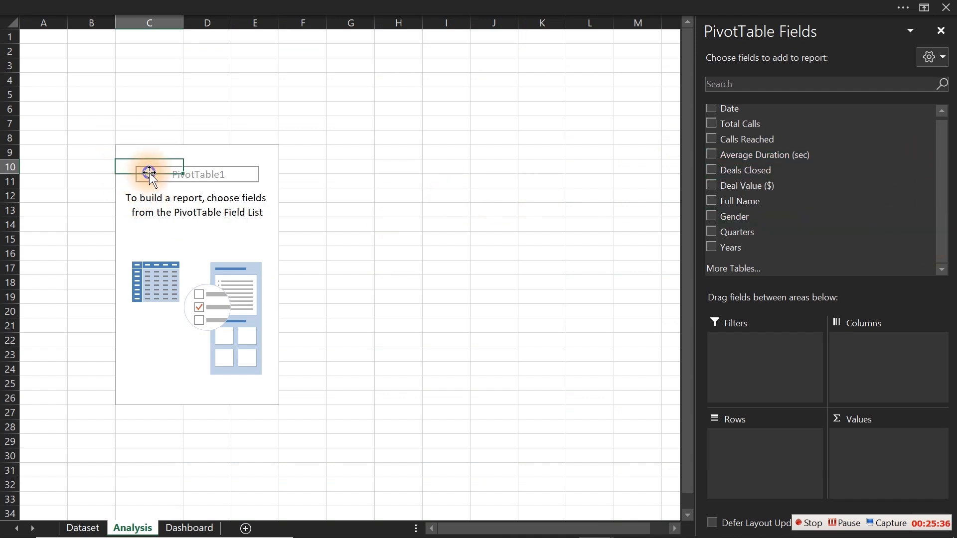
{"action": "right_click", "coordinate": [147, 167]}
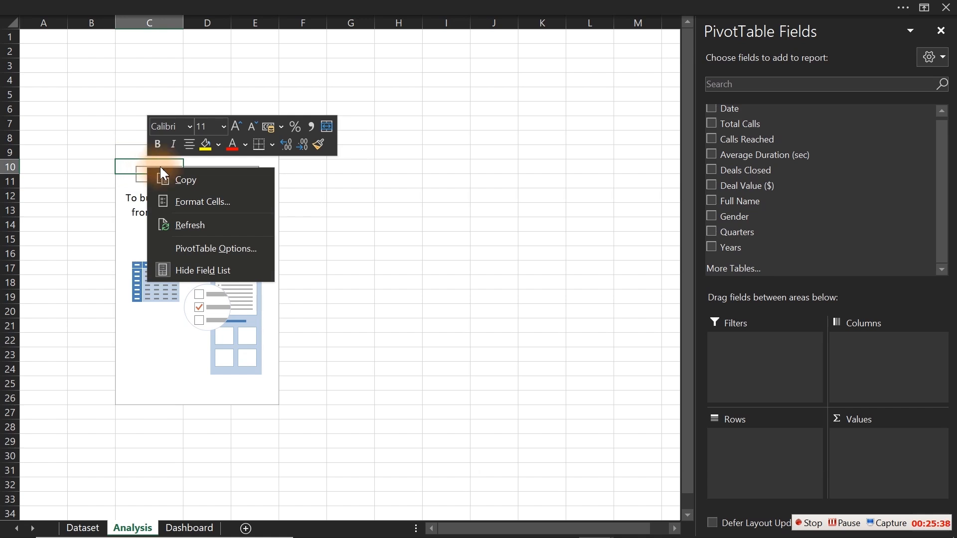
{"action": "left_click", "coordinate": [179, 223]}
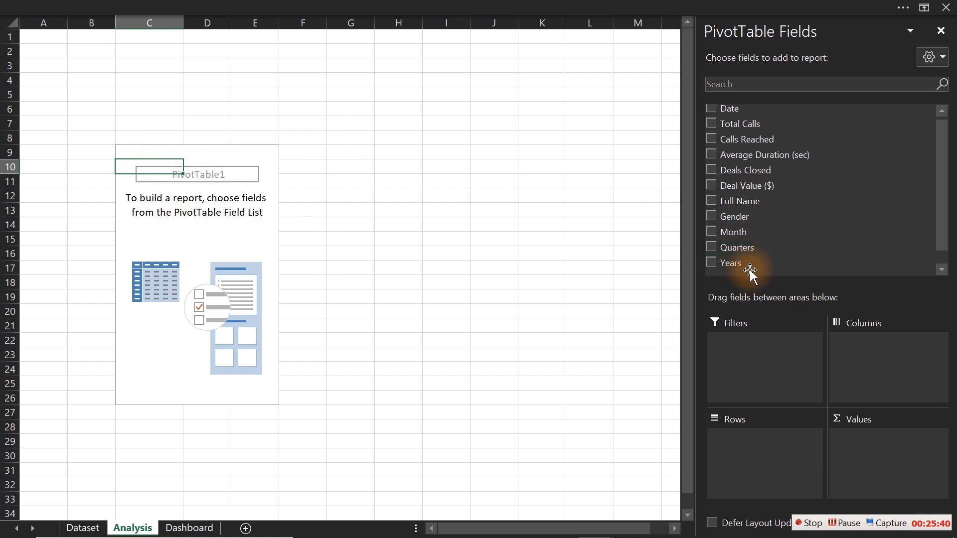
Place Month in the PivotTable's rows and sum Total Calls in its values
{"action": "left_click_drag", "start_coordinate": [742, 232], "coordinate": [766, 442]}
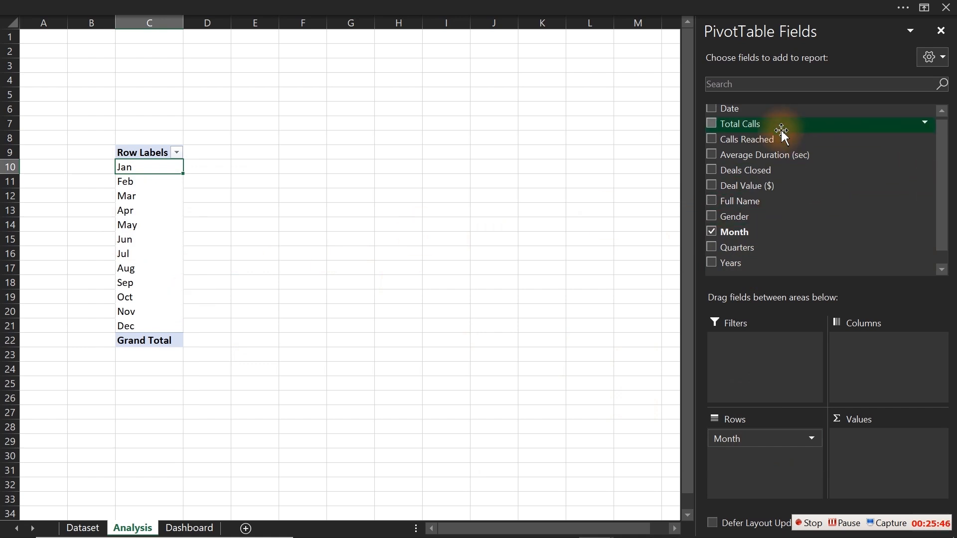
{"action": "left_click_drag", "start_coordinate": [752, 125], "coordinate": [870, 451]}
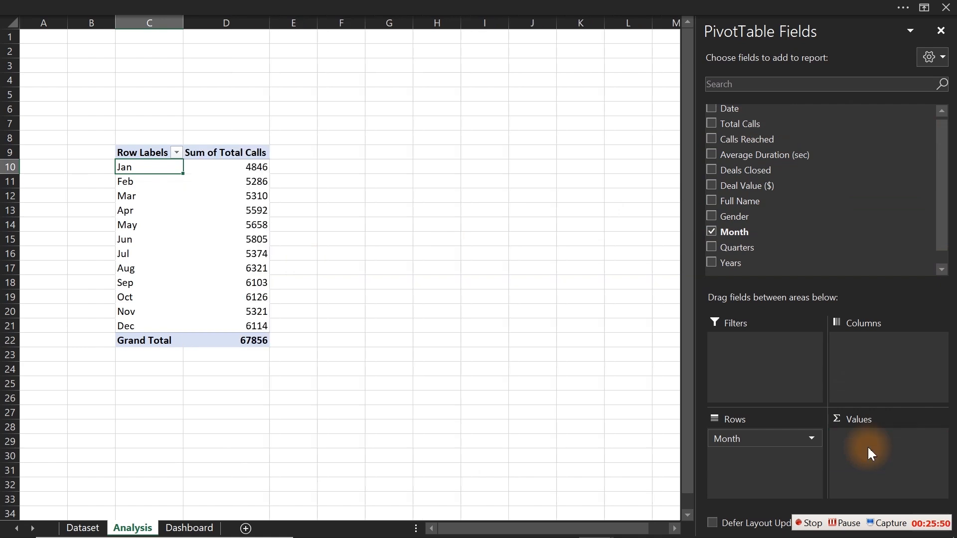
{"action": "mouse_move", "coordinate": [234, 184]}
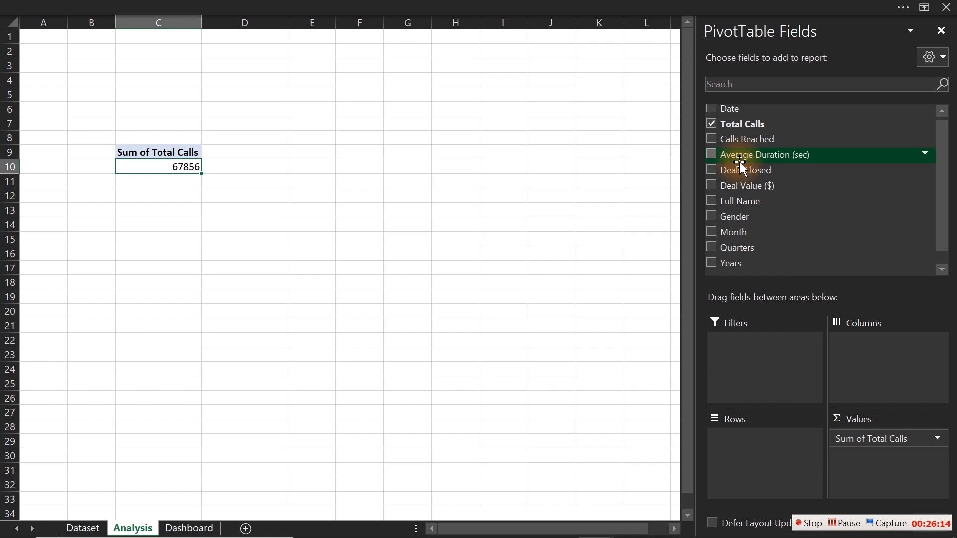
Add Calls Reached, Deals Closed and Deal Value ($) as further summed values in the PivotTable
{"action": "left_click", "coordinate": [712, 140]}
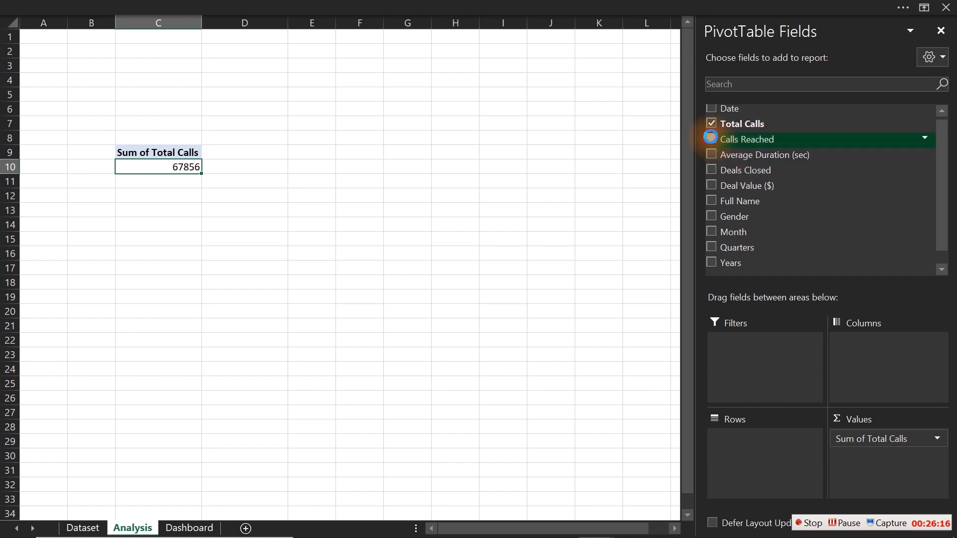
{"action": "left_click", "coordinate": [713, 170]}
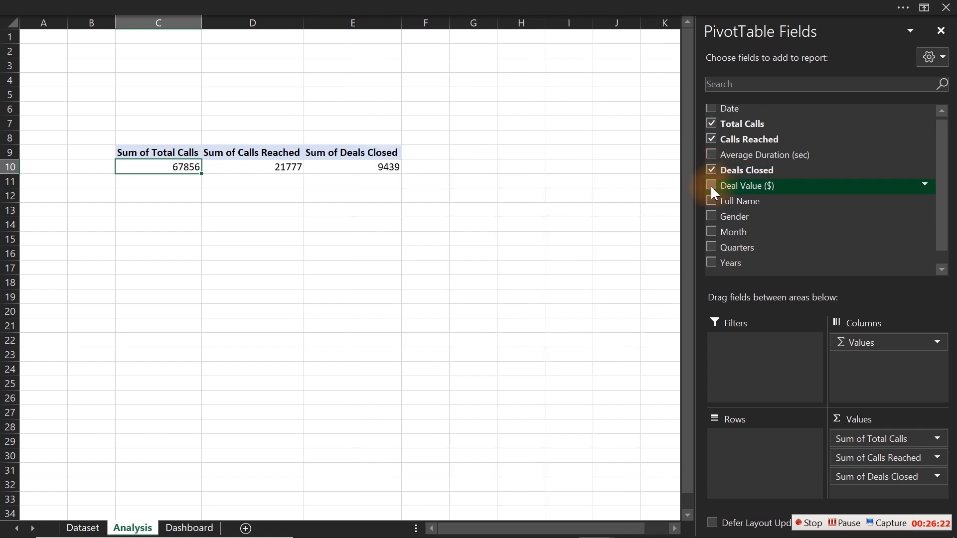
{"action": "left_click", "coordinate": [712, 186]}
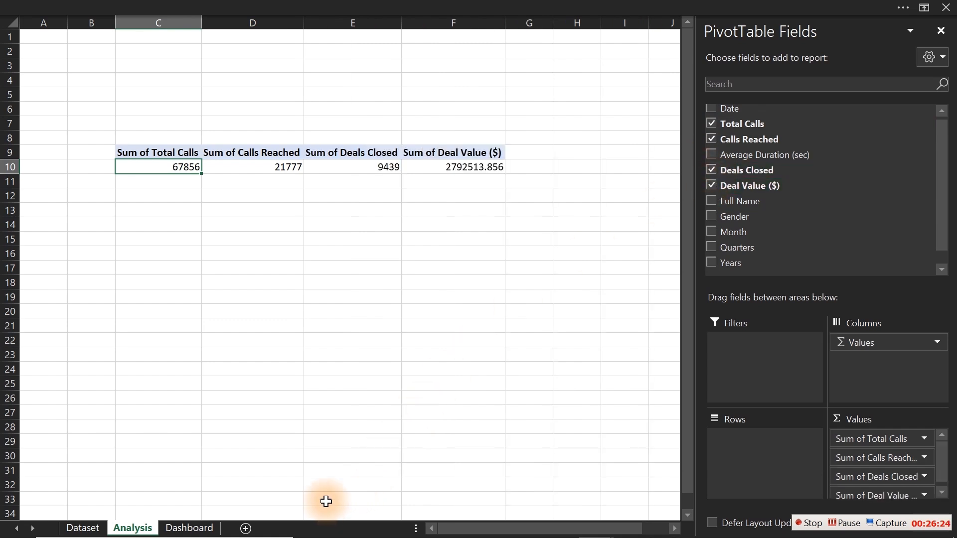
{"action": "left_click", "coordinate": [213, 531]}
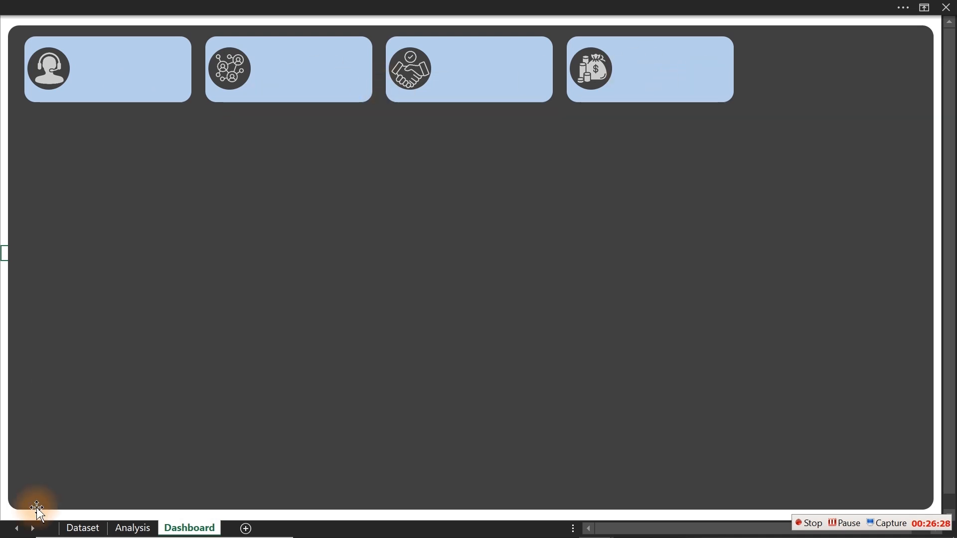
{"action": "left_click", "coordinate": [126, 531]}
{"action": "left_click", "coordinate": [405, 267]}
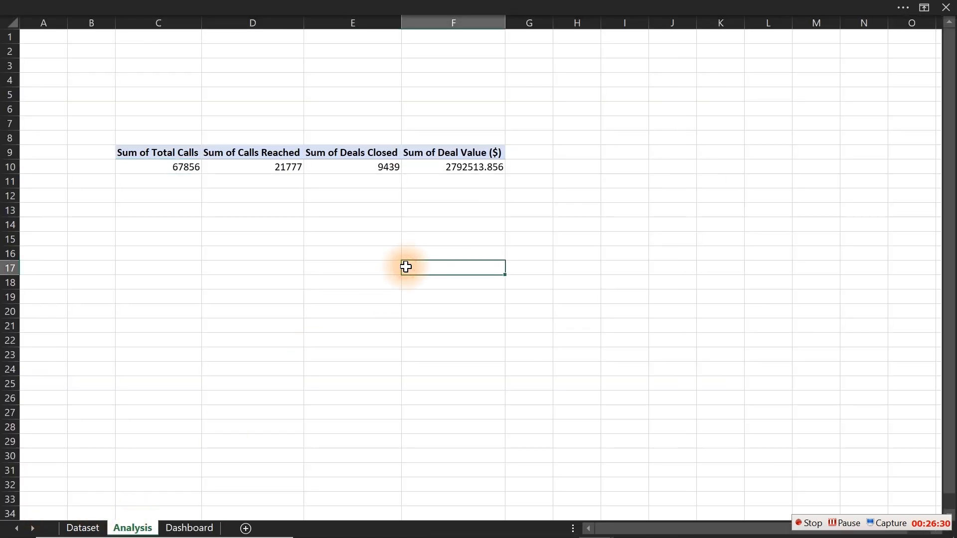
Format the Total Calls, Calls Reached and Deals Closed sums in C10:E10 with thousands separators and no decimals
{"action": "left_click_drag", "start_coordinate": [148, 164], "coordinate": [387, 169]}
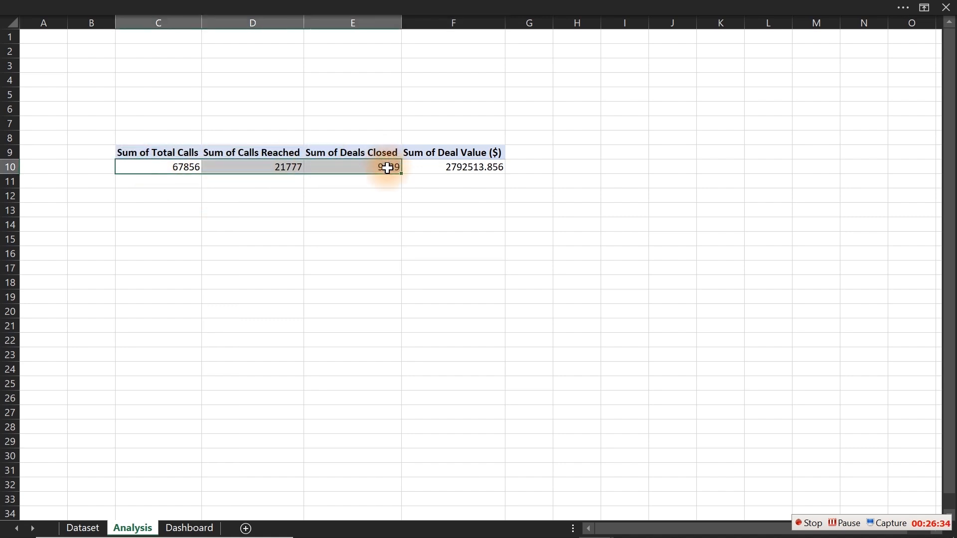
{"action": "left_click", "coordinate": [107, 6]}
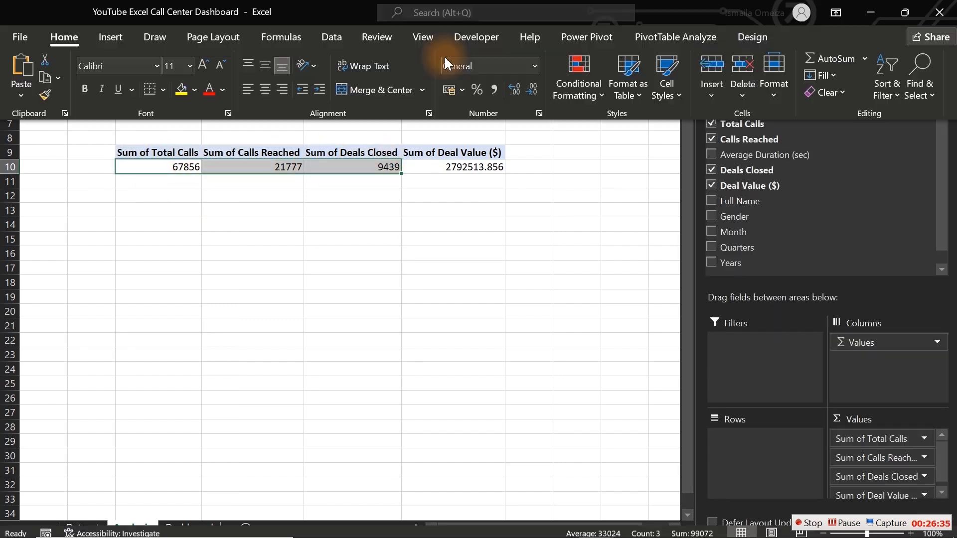
{"action": "left_click", "coordinate": [494, 90]}
{"action": "left_click", "coordinate": [532, 90]}
{"action": "left_click", "coordinate": [531, 90]}
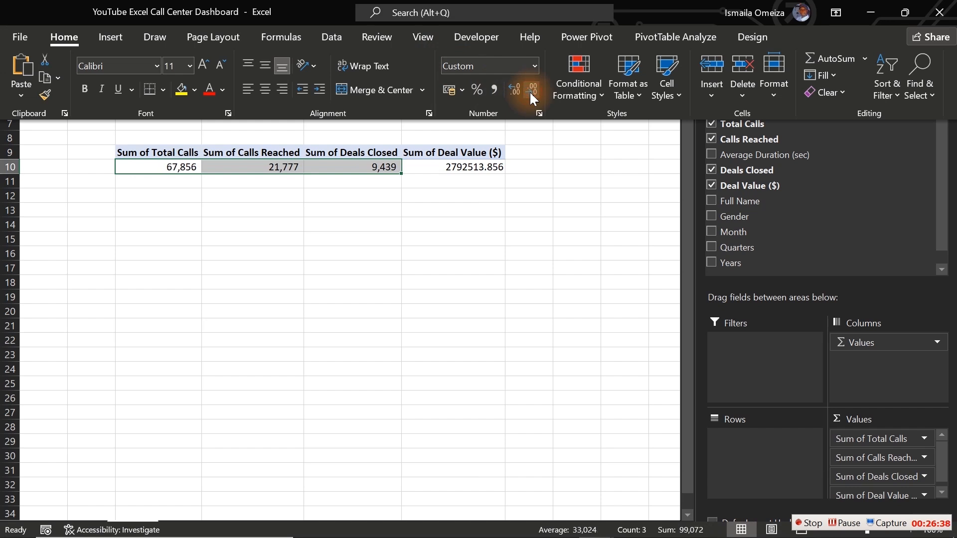
Format the Deal Value sum in F10 as Currency with the $ English (Australia) symbol and no decimal places
{"action": "left_click", "coordinate": [468, 167]}
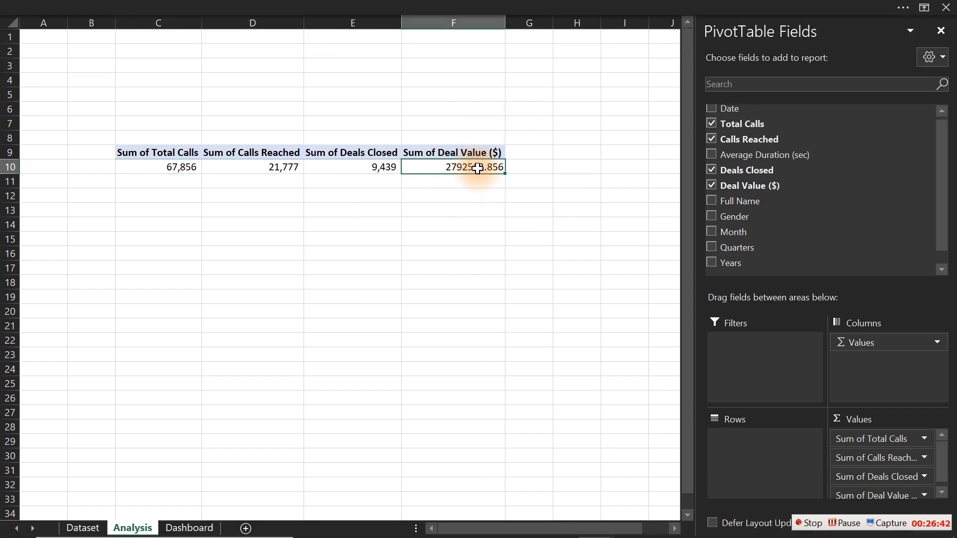
{"action": "key", "text": "ctrl+1"}
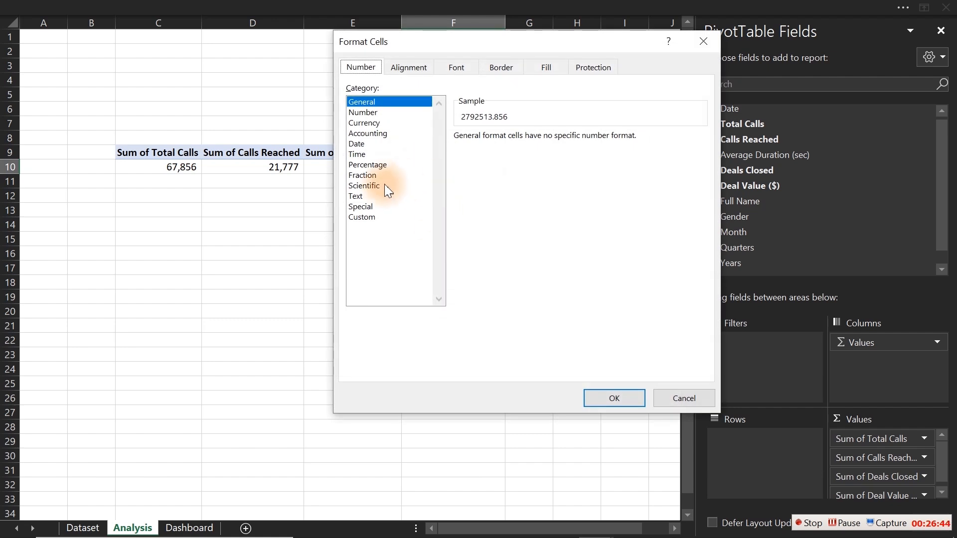
{"action": "left_click", "coordinate": [374, 125]}
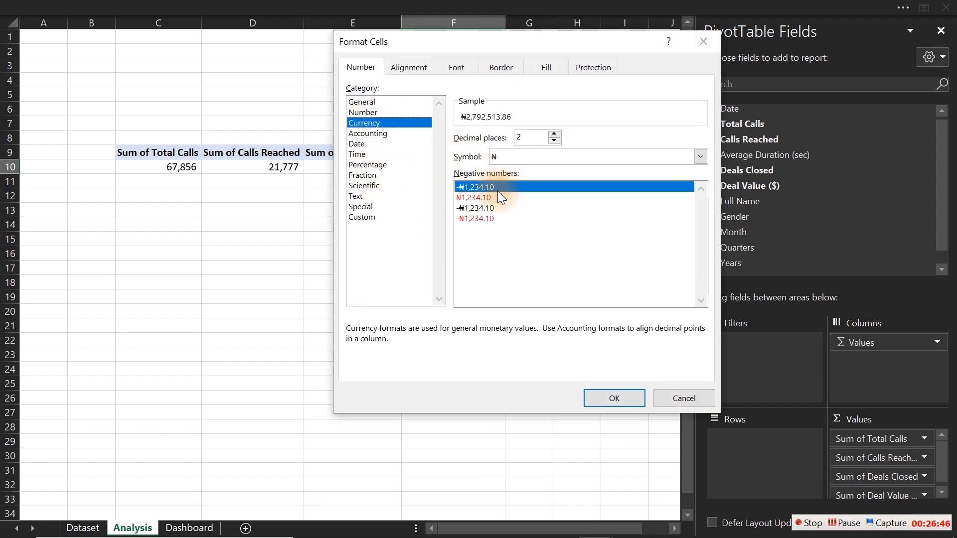
{"action": "left_click", "coordinate": [564, 156]}
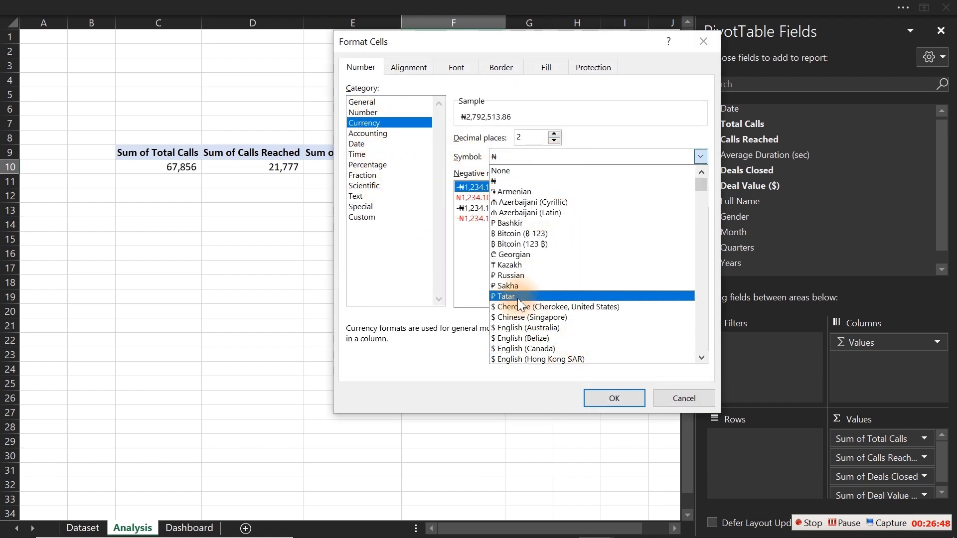
{"action": "left_click", "coordinate": [524, 328]}
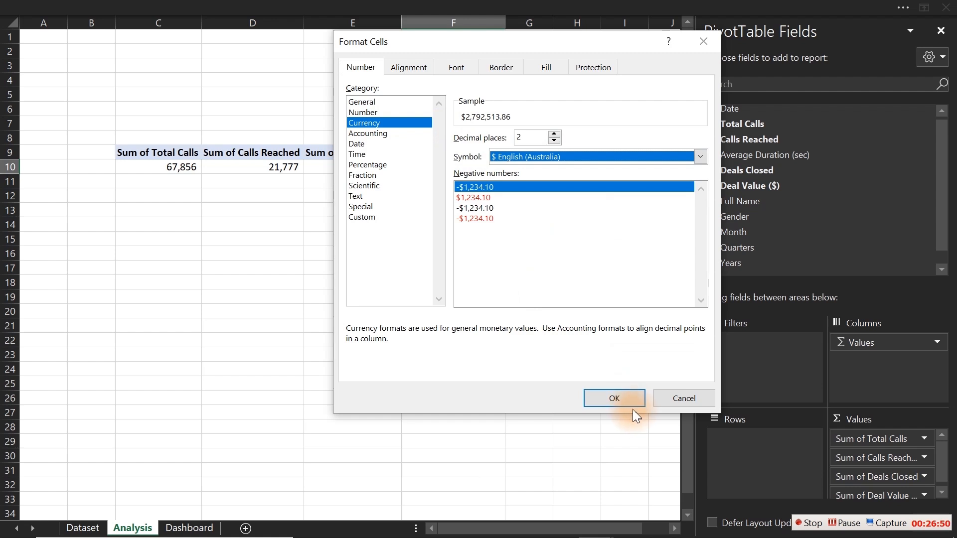
{"action": "left_click", "coordinate": [627, 397]}
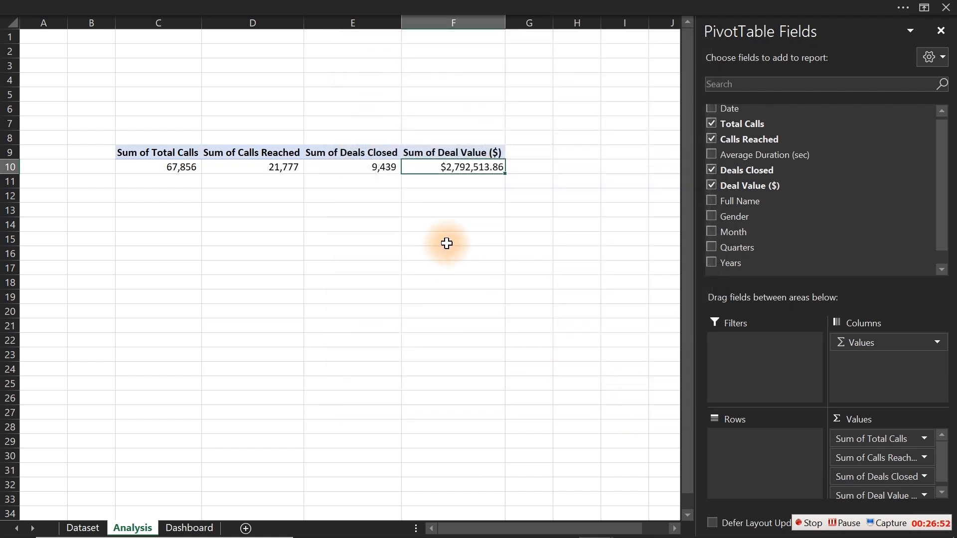
{"action": "left_click", "coordinate": [278, 7]}
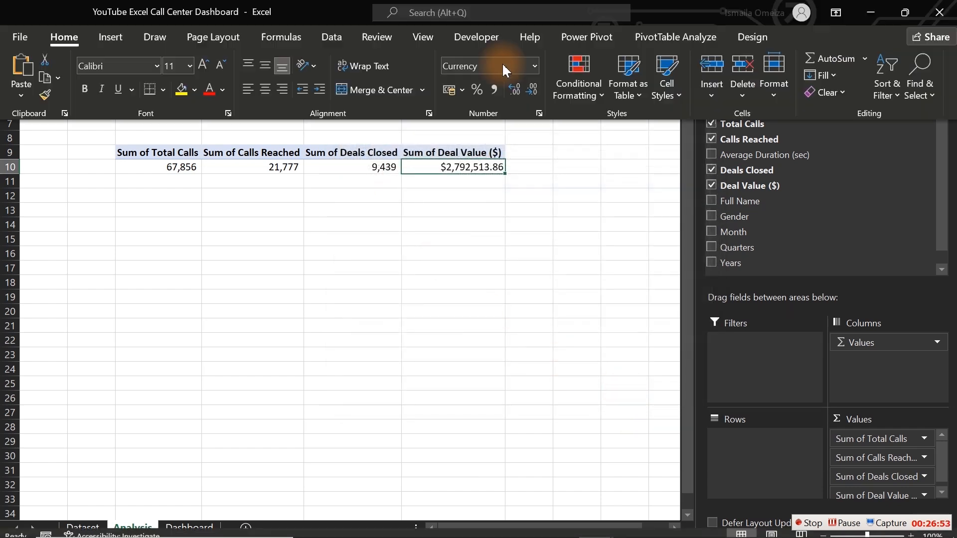
{"action": "left_click", "coordinate": [533, 91]}
{"action": "left_click", "coordinate": [532, 91]}
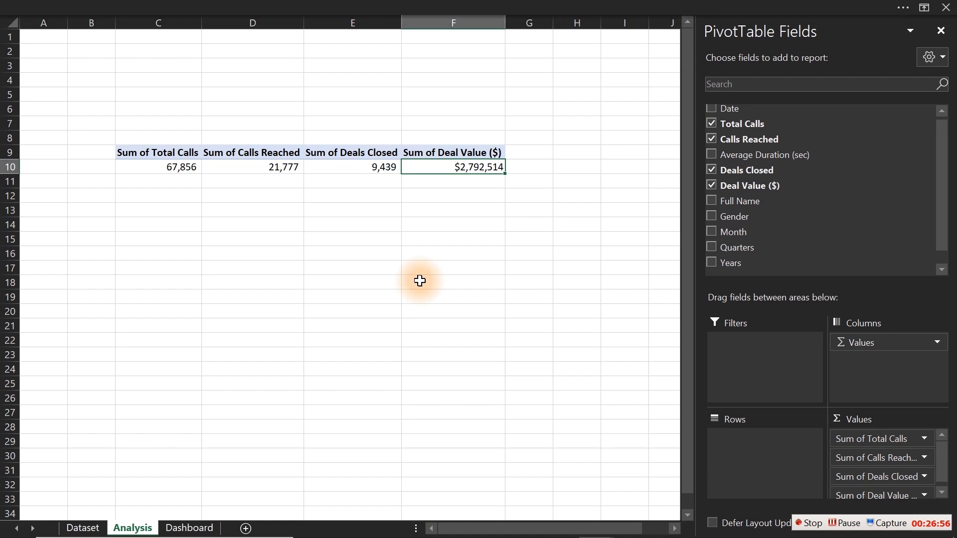
{"action": "left_click", "coordinate": [420, 281]}
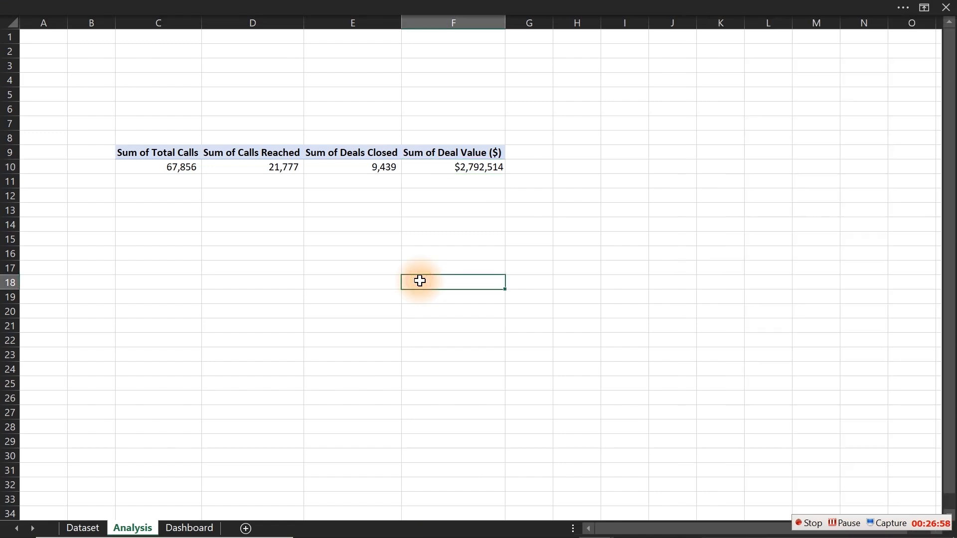
Add a text box reading "Total Calls" in the empty area of the Dashboard sheet, and shrink it closely around its text
{"action": "left_click", "coordinate": [187, 528]}
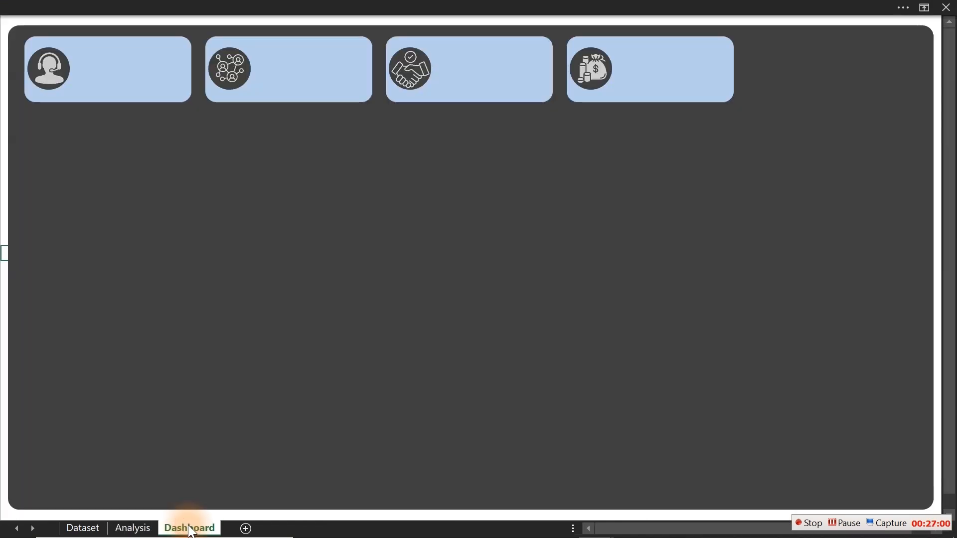
{"action": "left_click", "coordinate": [269, 7]}
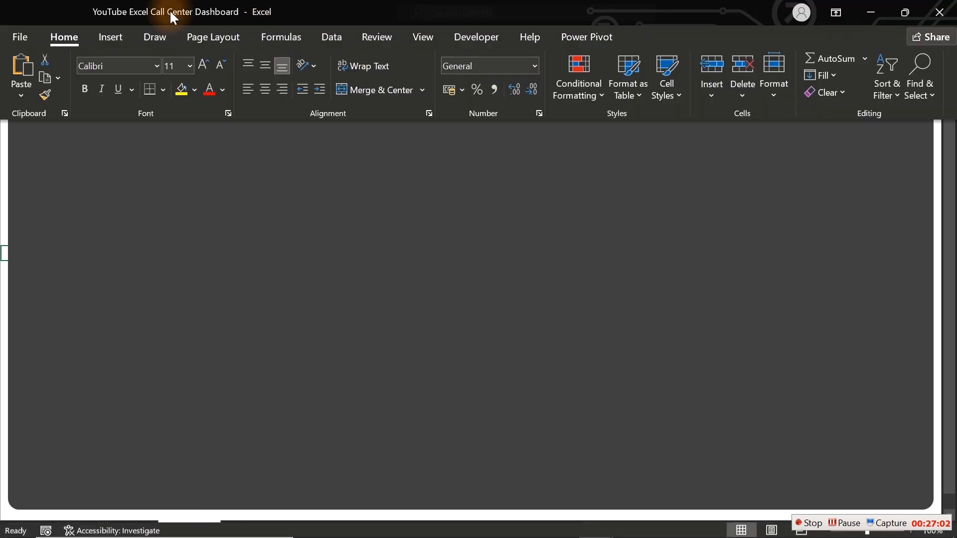
{"action": "left_click", "coordinate": [111, 40]}
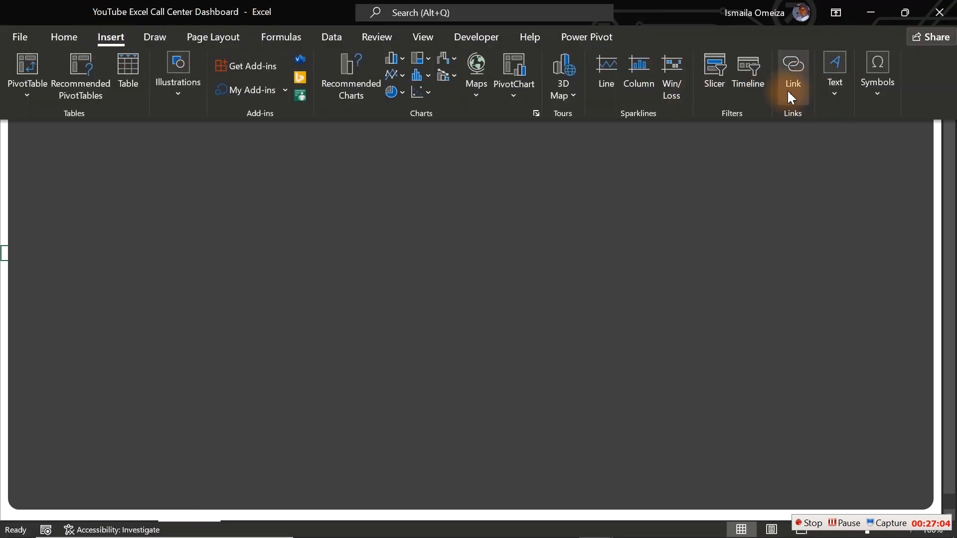
{"action": "left_click", "coordinate": [834, 90]}
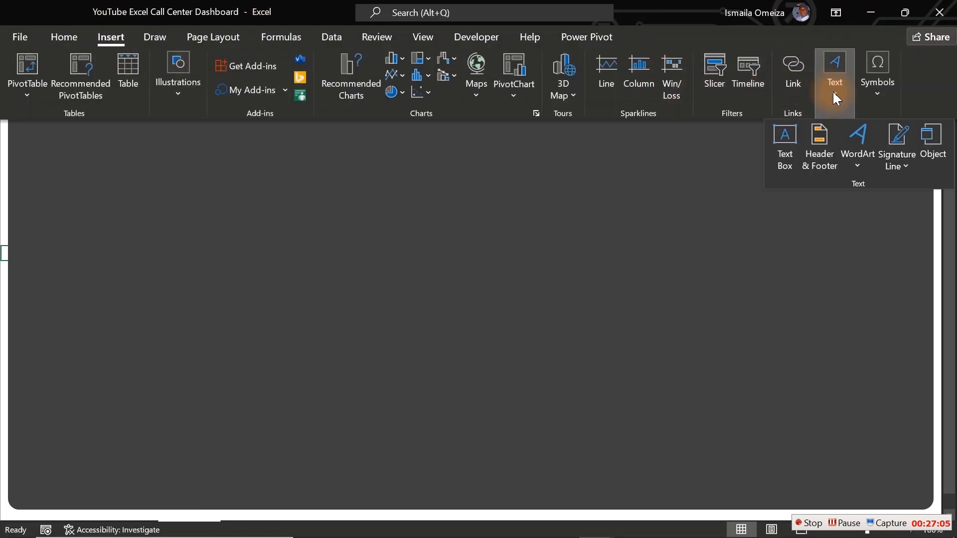
{"action": "left_click", "coordinate": [792, 146]}
{"action": "left_click_drag", "start_coordinate": [243, 232], "coordinate": [616, 310]}
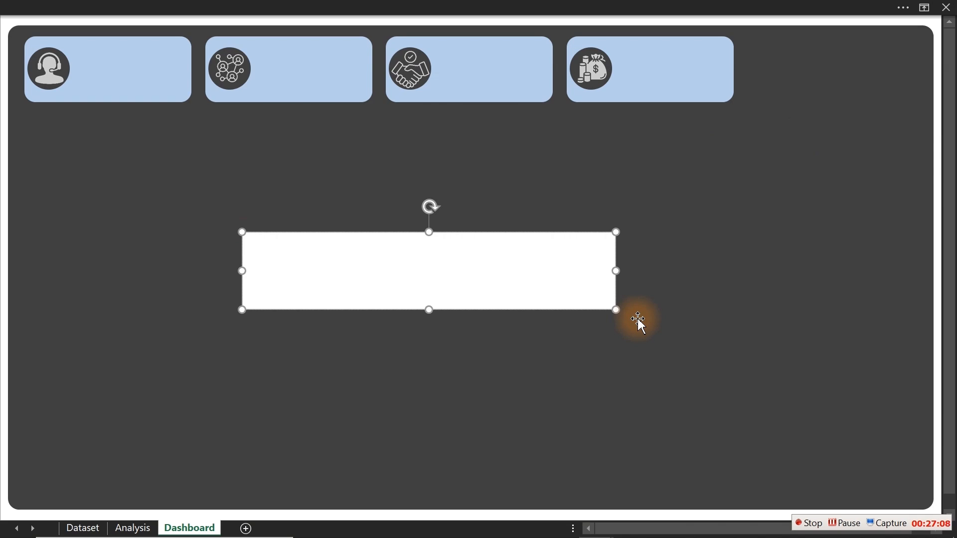
{"action": "type", "text": "Total Calls"}
{"action": "left_click_drag", "start_coordinate": [616, 310], "coordinate": [322, 266]}
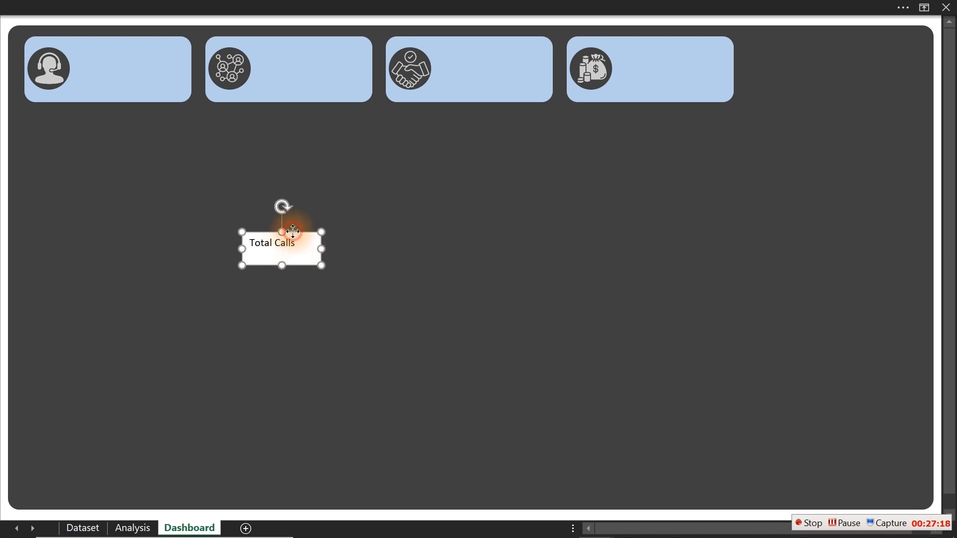
{"action": "left_click_drag", "start_coordinate": [289, 232], "coordinate": [312, 274]}
Set the "Total Calls" text to size 14 in a dark gray theme color
{"action": "left_click", "coordinate": [202, 7]}
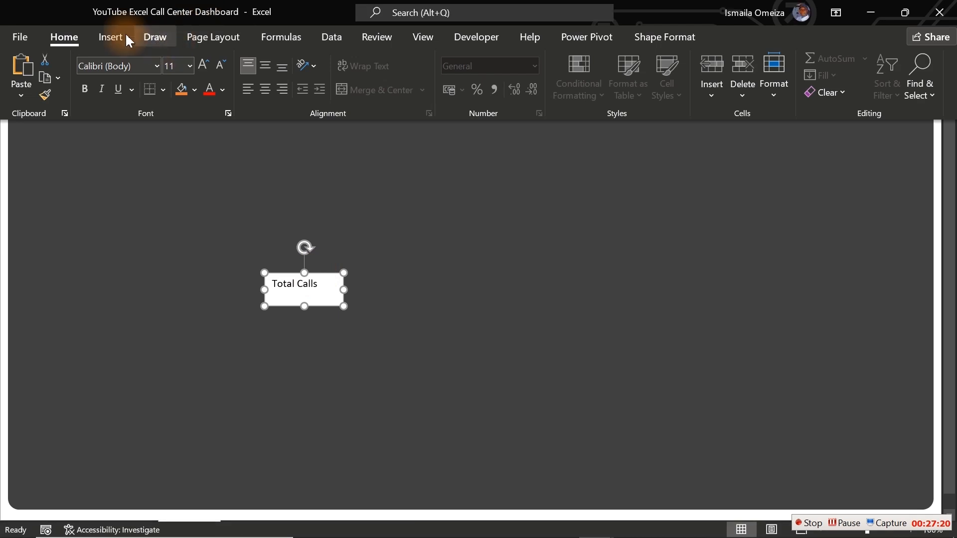
{"action": "left_click", "coordinate": [206, 66]}
{"action": "left_click", "coordinate": [205, 66]}
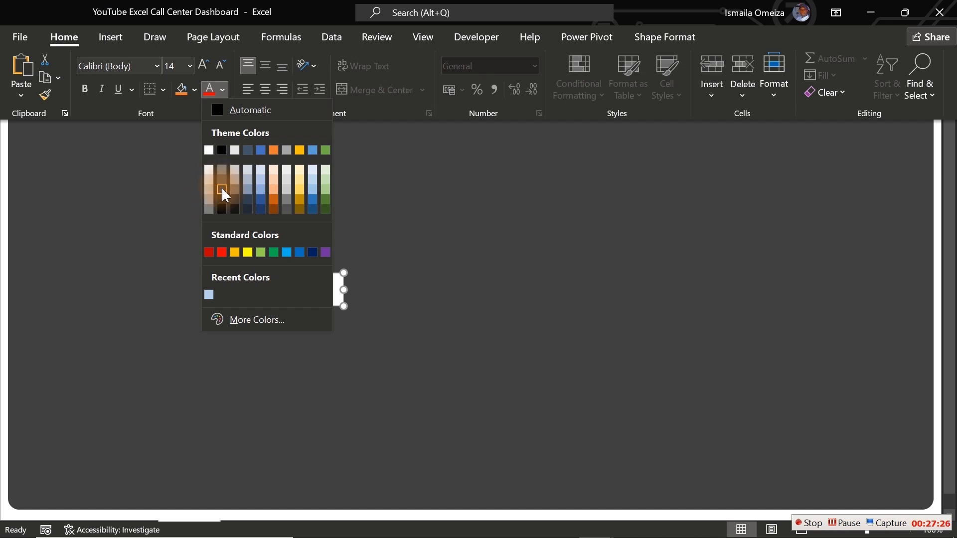
{"action": "left_click", "coordinate": [222, 190]}
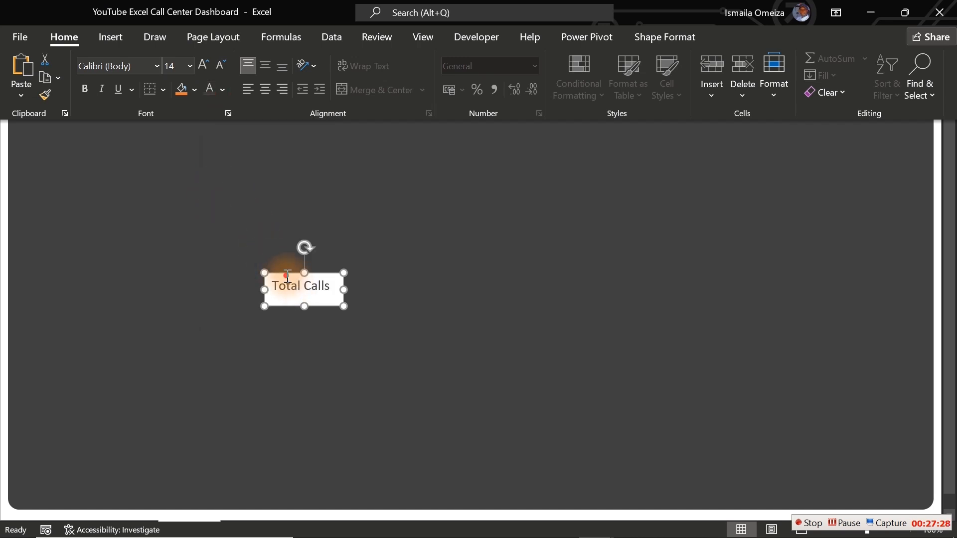
Remove the fill from the "Total Calls" text box
{"action": "left_click", "coordinate": [309, 294]}
{"action": "key", "text": "ctrl+1"}
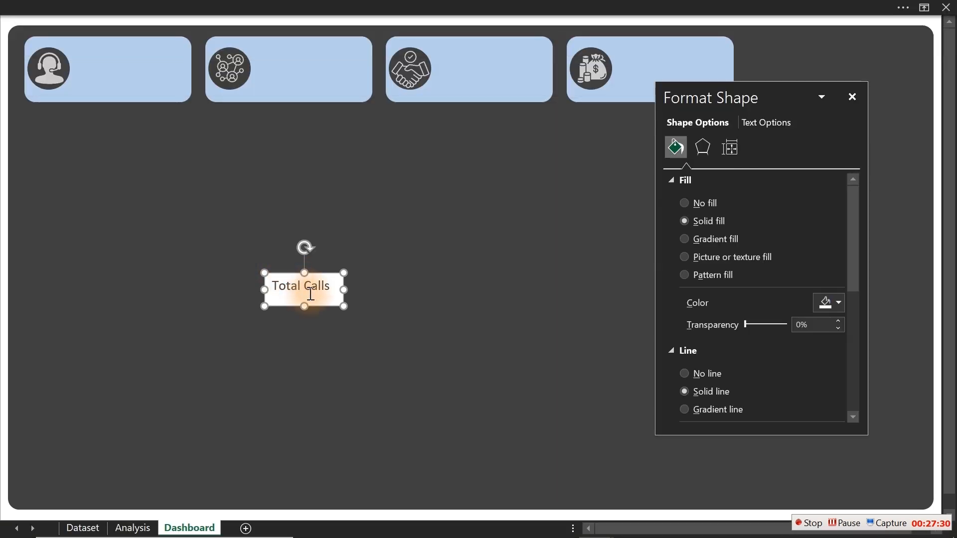
{"action": "left_click", "coordinate": [707, 205]}
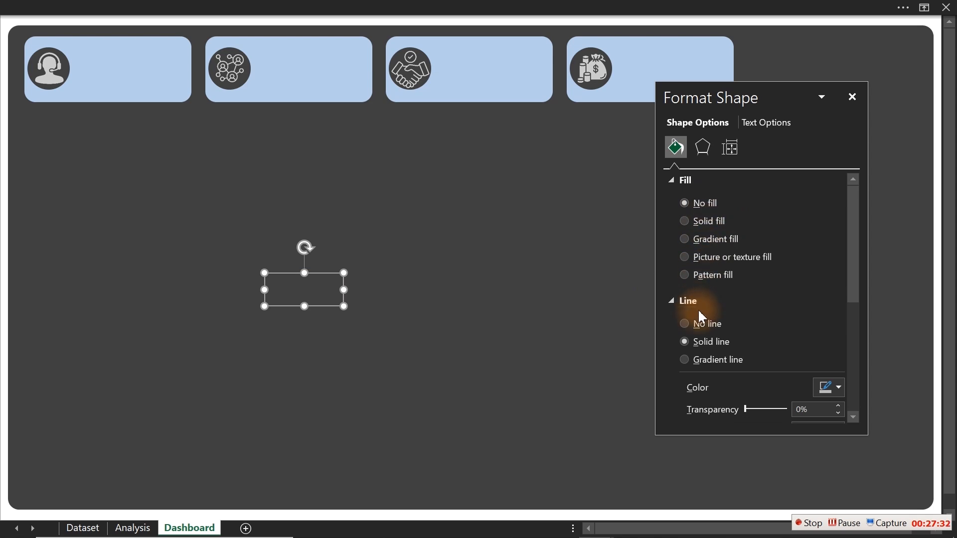
Remove the outline from the "Total Calls" text box and move it onto the first KPI card beside the headset icon
{"action": "left_click", "coordinate": [688, 324]}
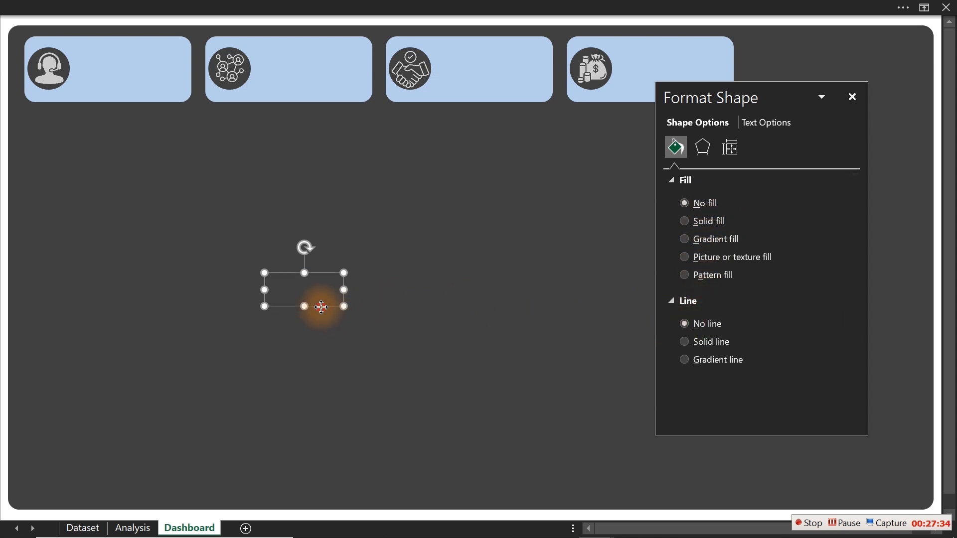
{"action": "left_click_drag", "start_coordinate": [322, 310], "coordinate": [121, 72]}
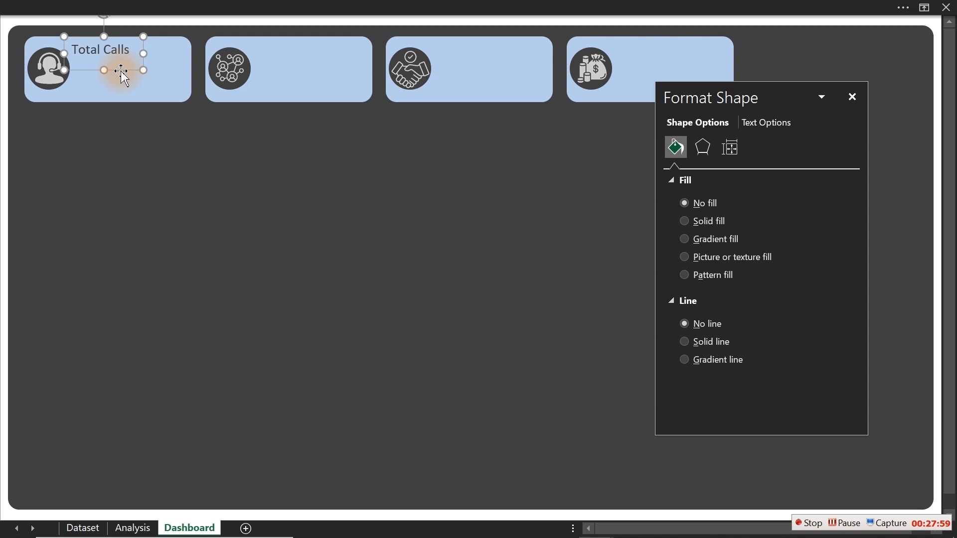
Reduce the "Total Calls" text on the first KPI card to size 11
{"action": "left_click", "coordinate": [120, 8]}
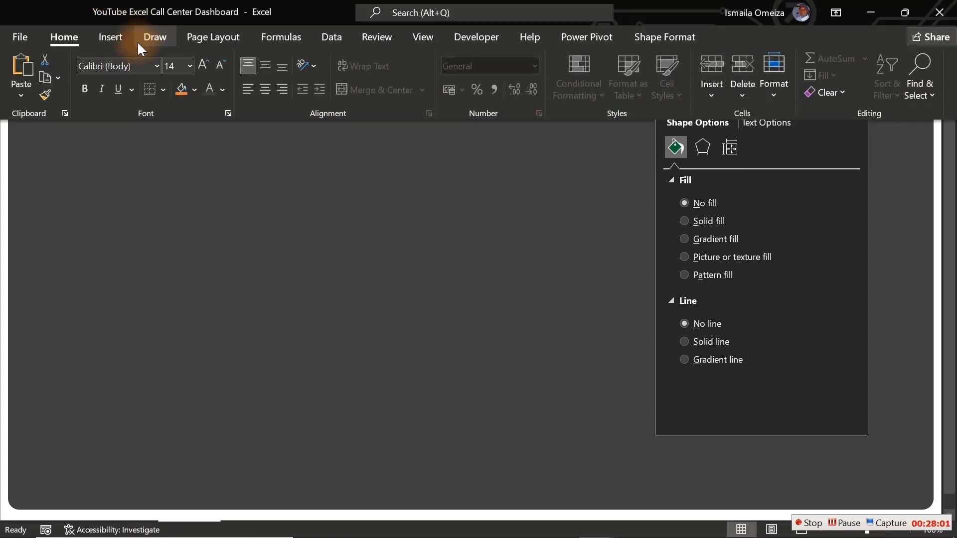
{"action": "left_click", "coordinate": [221, 65]}
{"action": "left_click", "coordinate": [220, 66]}
{"action": "left_click", "coordinate": [221, 66]}
{"action": "left_click", "coordinate": [225, 234]}
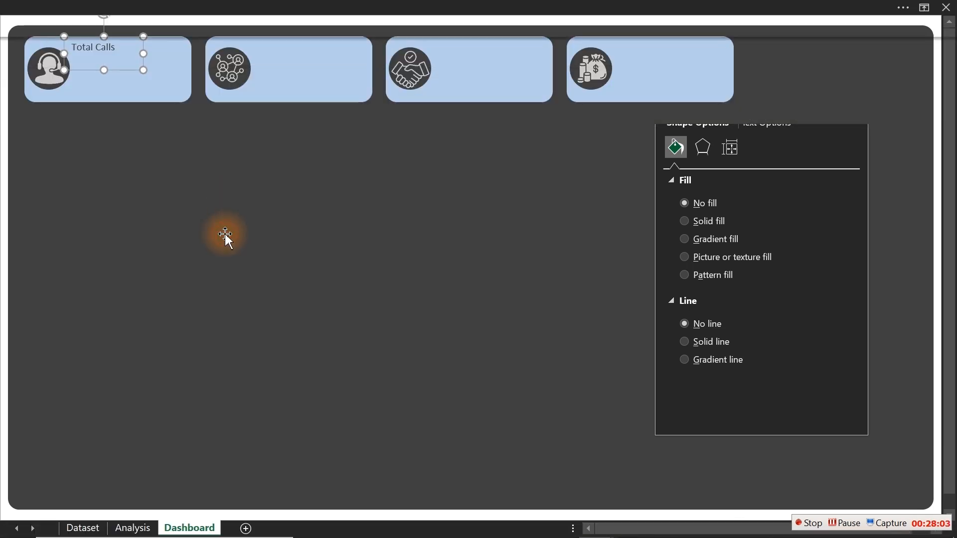
{"action": "left_click", "coordinate": [230, 6]}
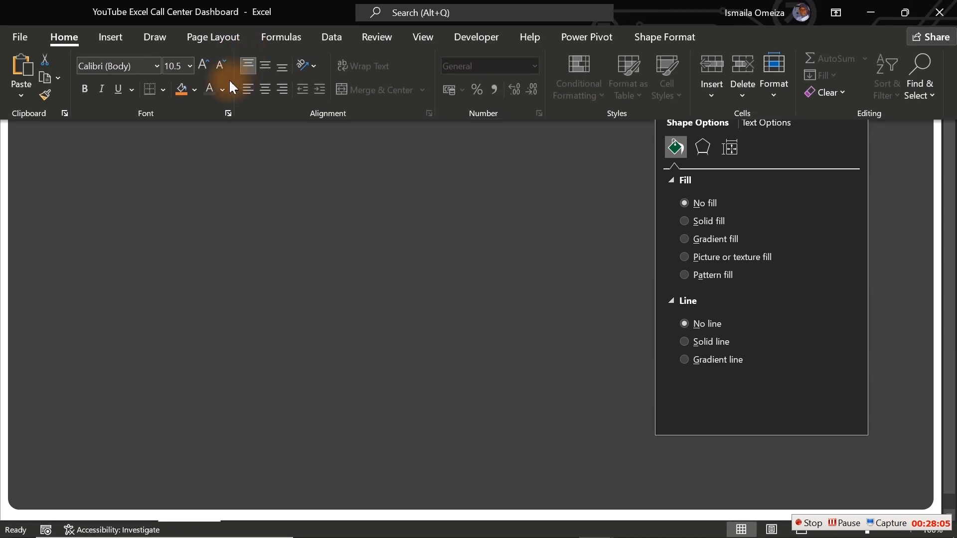
{"action": "left_click", "coordinate": [204, 66]}
{"action": "left_click", "coordinate": [113, 166]}
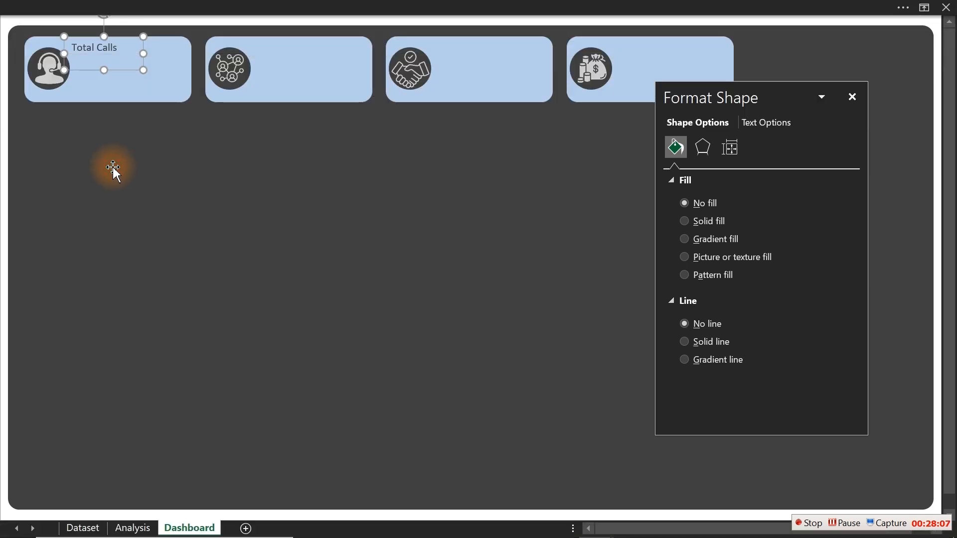
{"action": "left_click", "coordinate": [178, 5]}
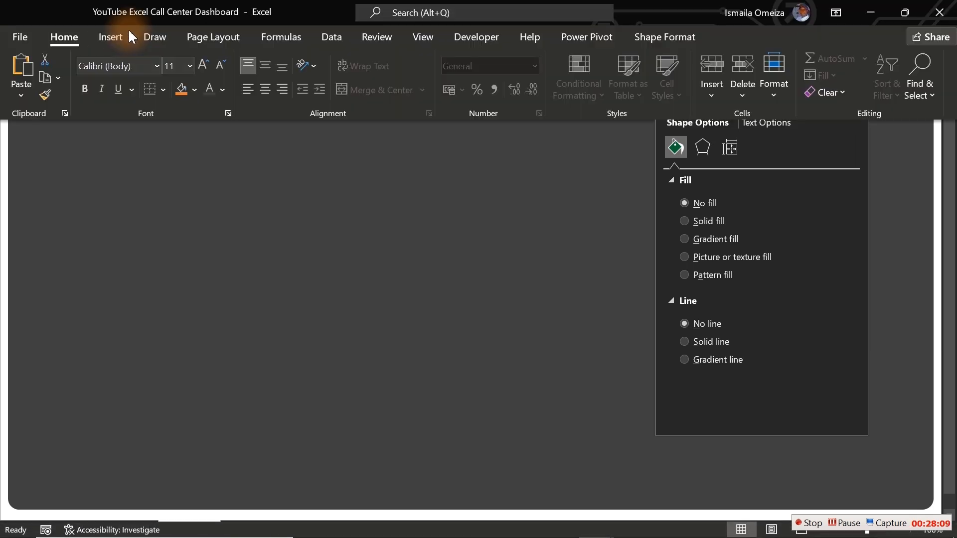
{"action": "left_click", "coordinate": [100, 179]}
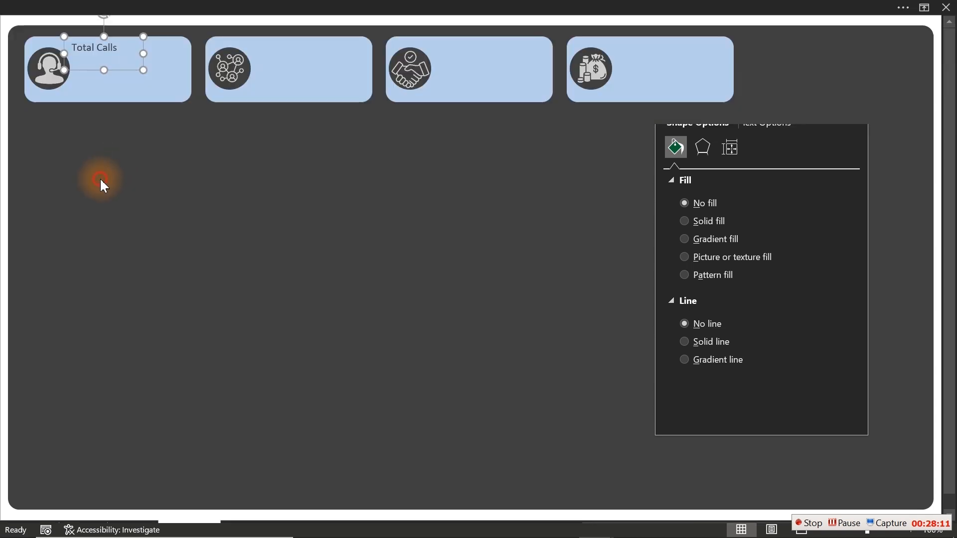
Shrink the "Total Calls" text box and lower it beside the headset icon, with a duplicate placed directly above it
{"action": "left_click_drag", "start_coordinate": [143, 53], "coordinate": [112, 83]}
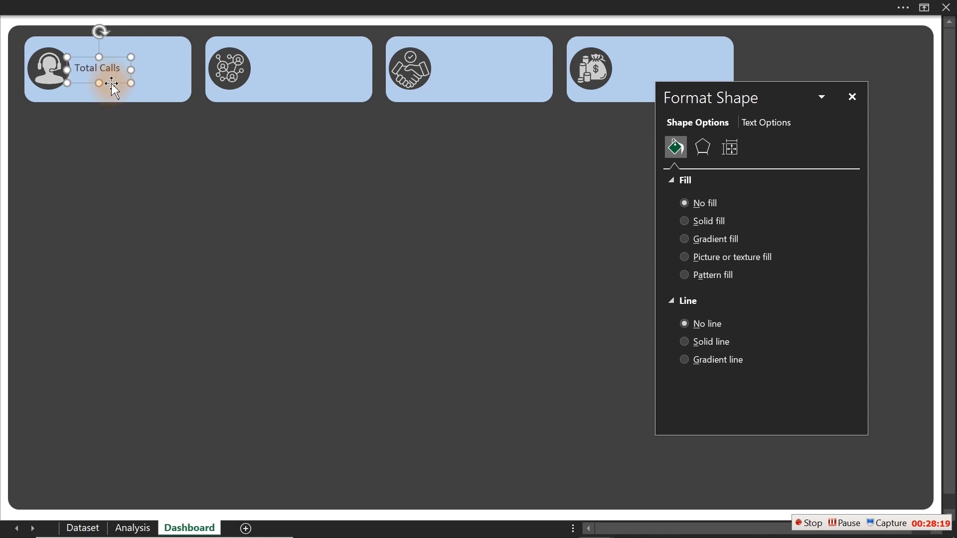
{"action": "key", "text": "ctrl+d"}
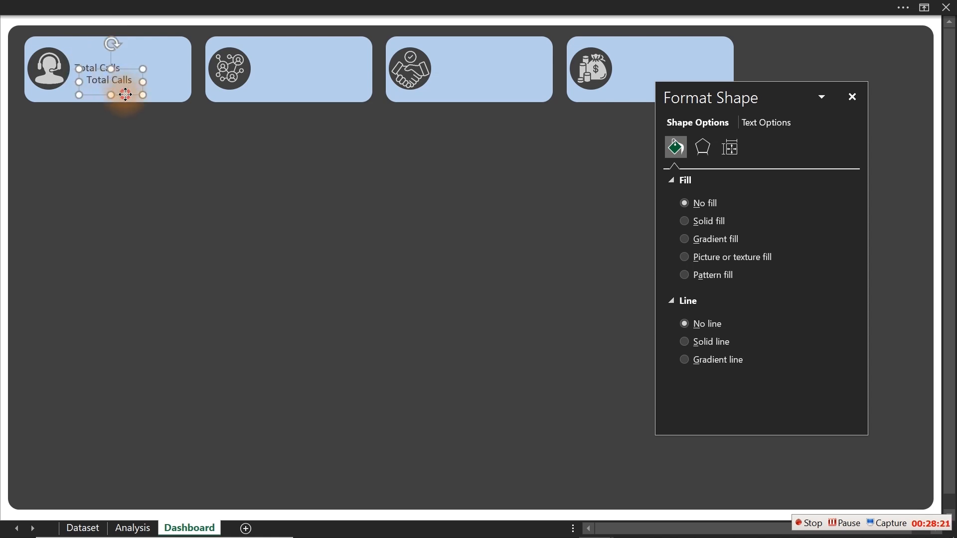
{"action": "left_click_drag", "start_coordinate": [125, 94], "coordinate": [114, 69]}
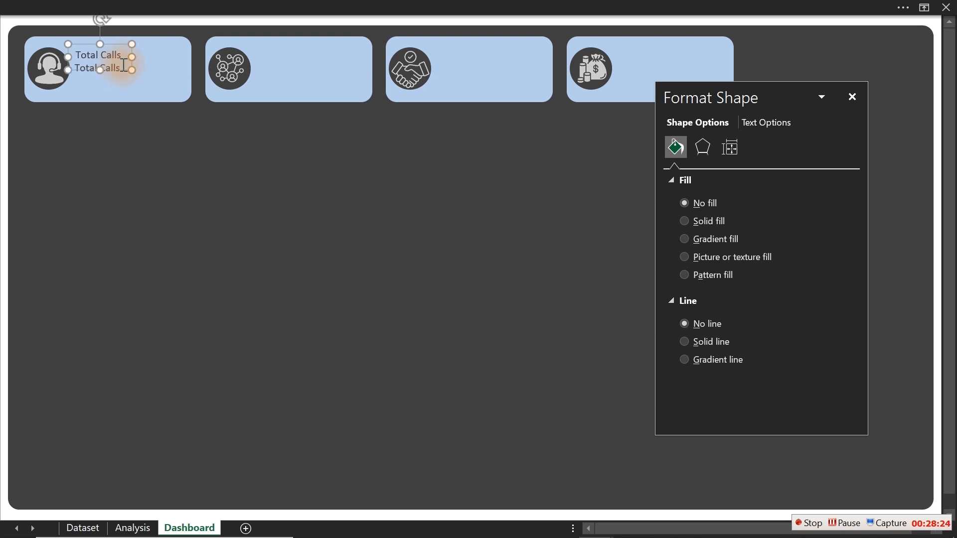
Show the formula bar on the Dashboard sheet, leaving the duplicated text box without a formula
{"action": "left_click", "coordinate": [168, 7]}
{"action": "left_click", "coordinate": [415, 39]}
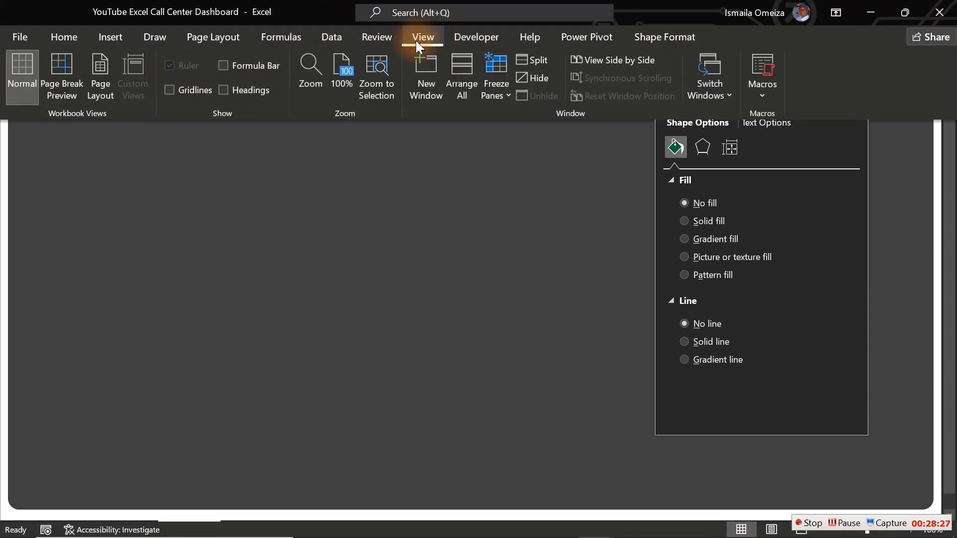
{"action": "left_click", "coordinate": [234, 65]}
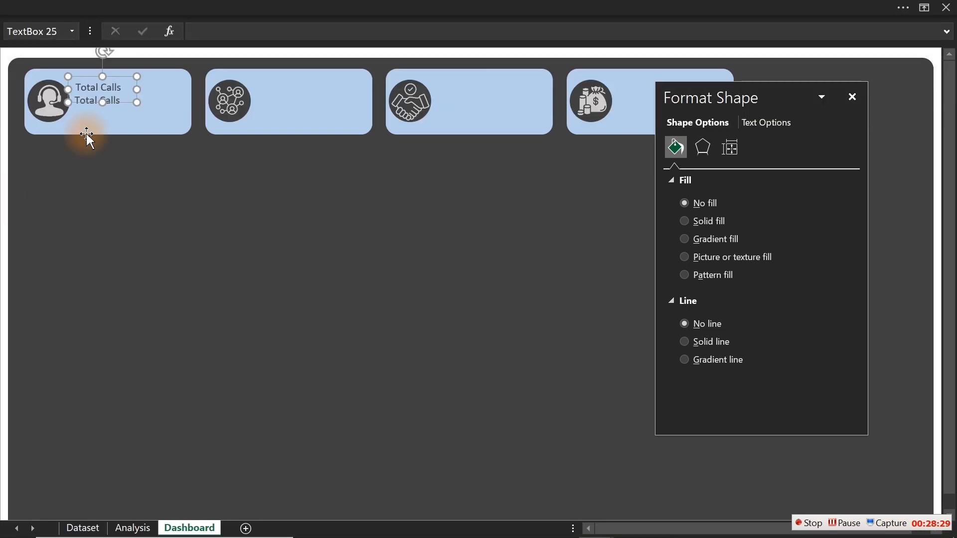
{"action": "left_click", "coordinate": [218, 31]}
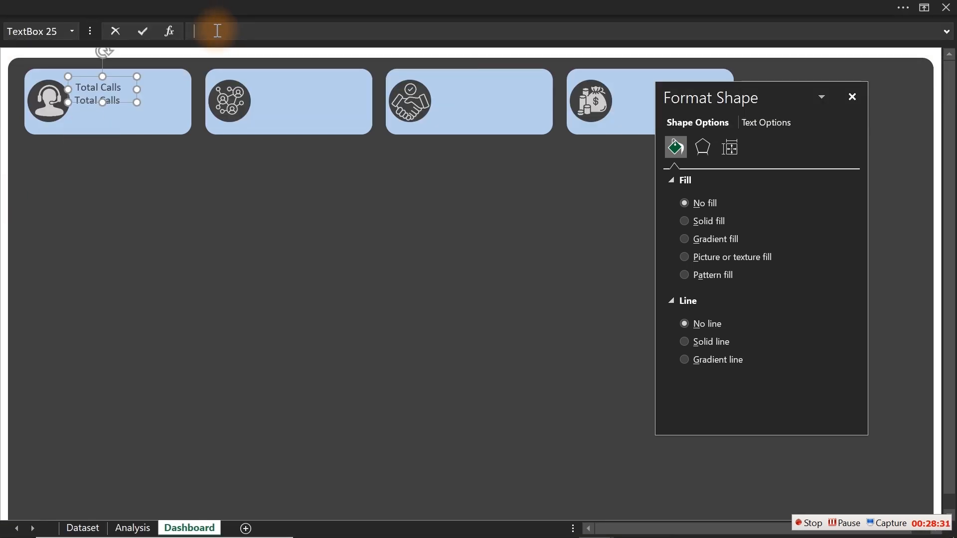
{"action": "key", "text": "Escape"}
{"action": "left_click", "coordinate": [3, 314]}
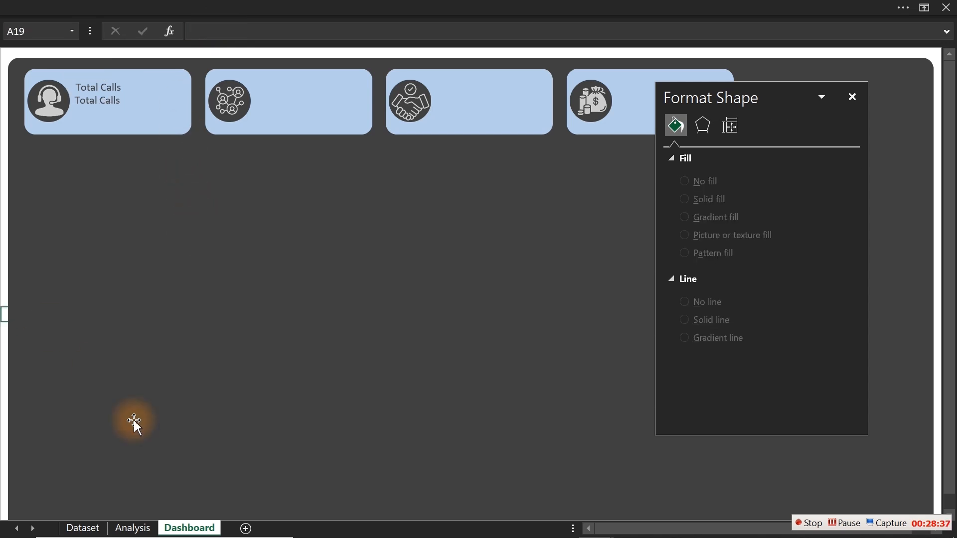
Turn on the Generate GetPivotData option for the PivotTable on the Analysis sheet
{"action": "left_click", "coordinate": [133, 528]}
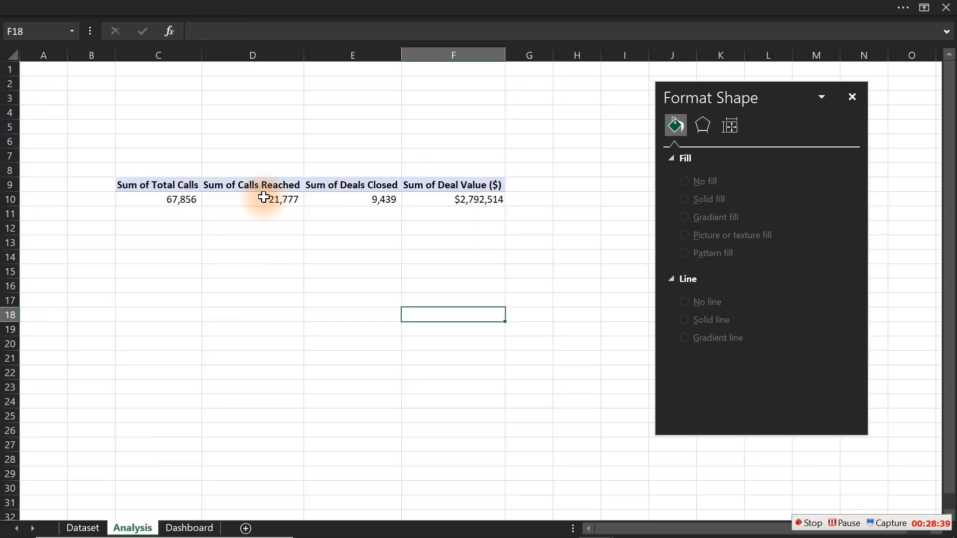
{"action": "left_click", "coordinate": [264, 198]}
{"action": "left_click", "coordinate": [268, 6]}
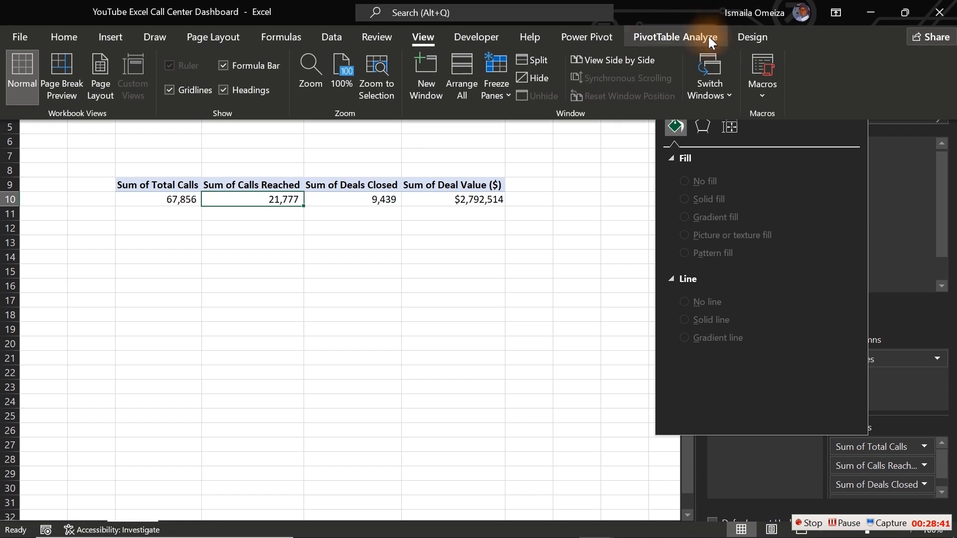
{"action": "left_click", "coordinate": [686, 37]}
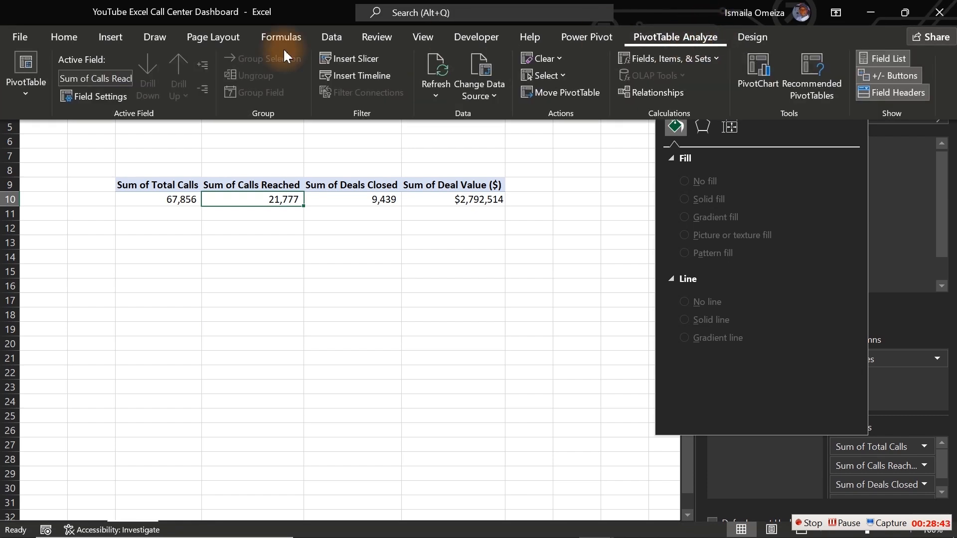
{"action": "left_click", "coordinate": [22, 94]}
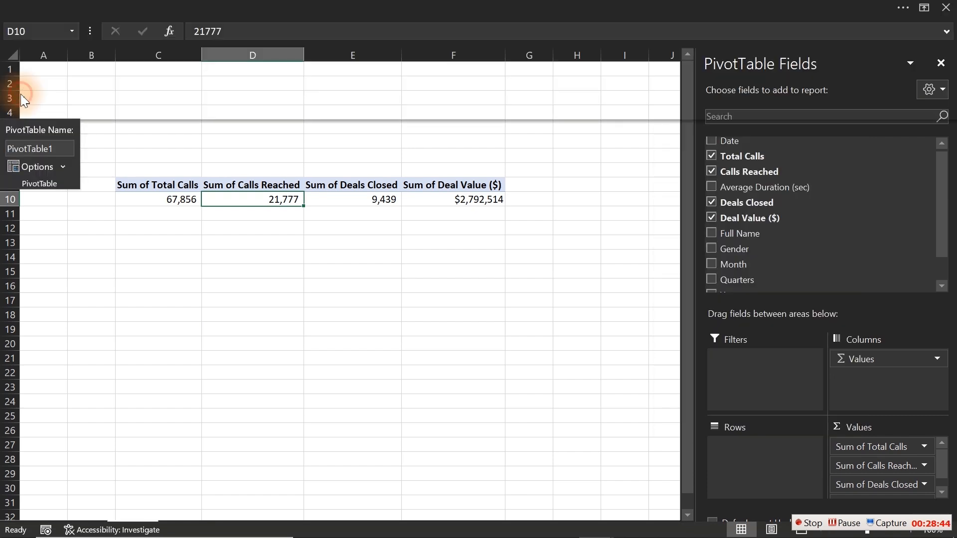
{"action": "left_click", "coordinate": [63, 168]}
{"action": "left_click", "coordinate": [54, 235]}
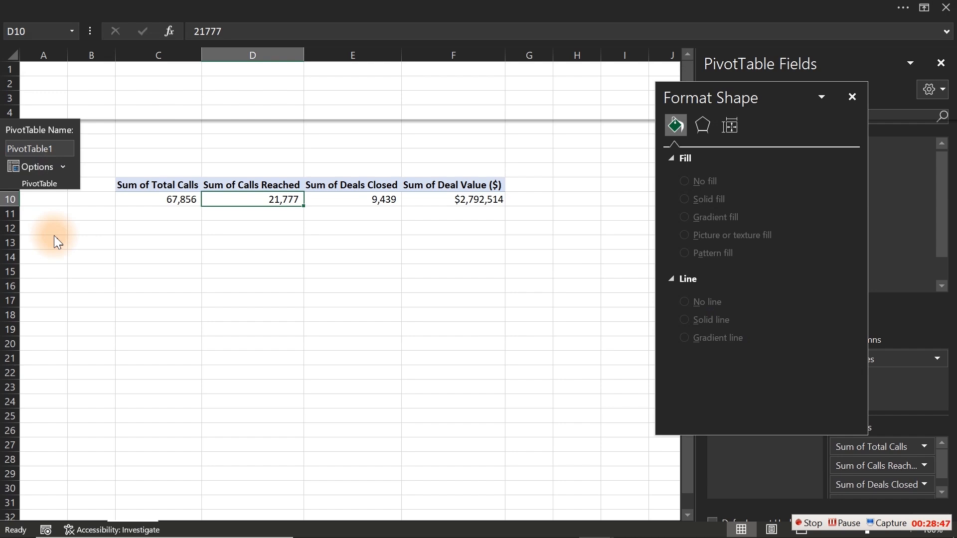
{"action": "left_click", "coordinate": [63, 167]}
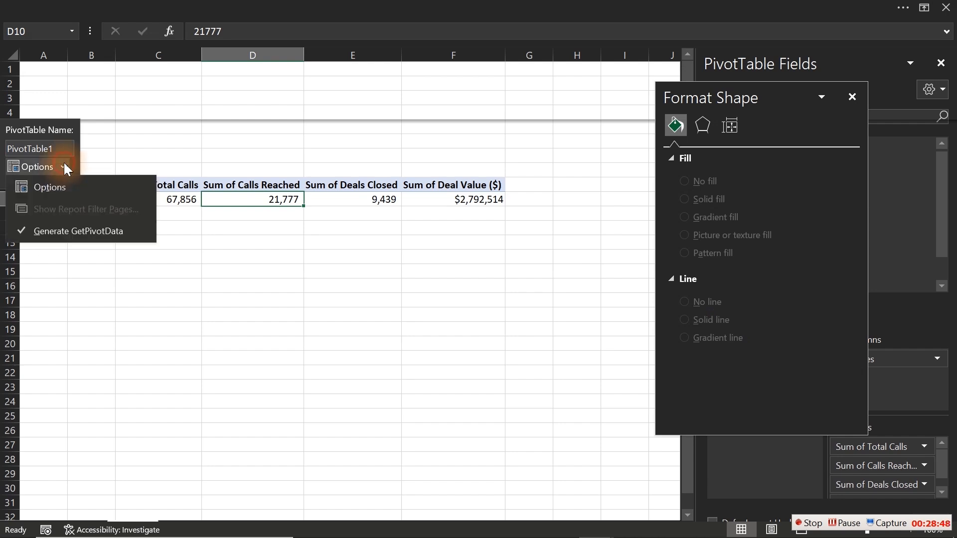
{"action": "left_click", "coordinate": [176, 293]}
{"action": "left_click", "coordinate": [177, 294]}
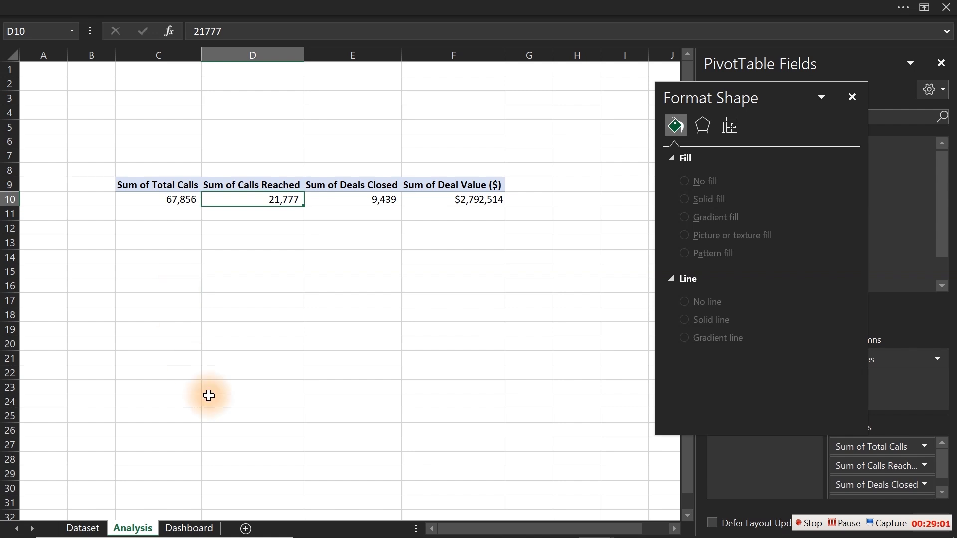
Try to link the upper "Total Calls" text box to the PivotTable total with =GETPIVOTDATA("Sum of Total Calls",Analysis!$C$9)
{"action": "left_click", "coordinate": [190, 527]}
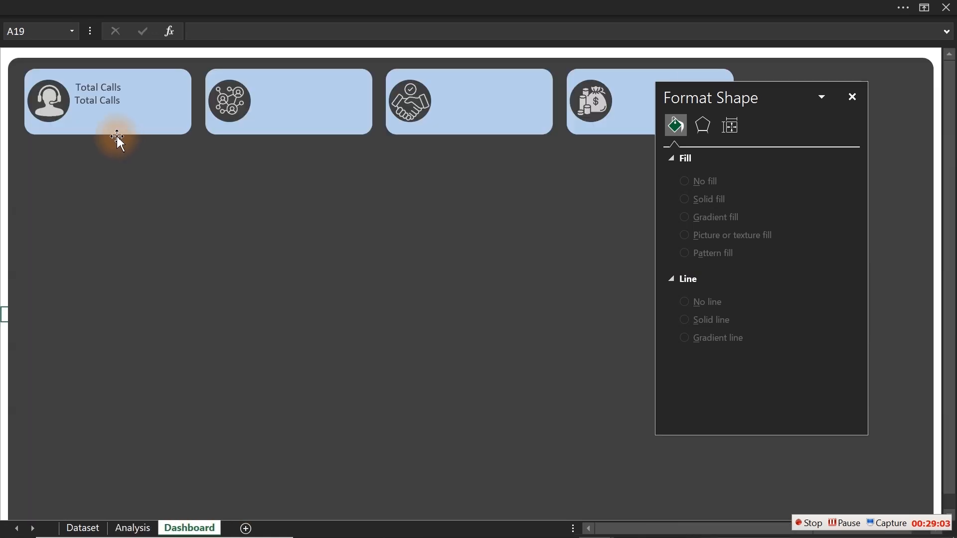
{"action": "left_click", "coordinate": [106, 88]}
{"action": "left_click", "coordinate": [200, 27]}
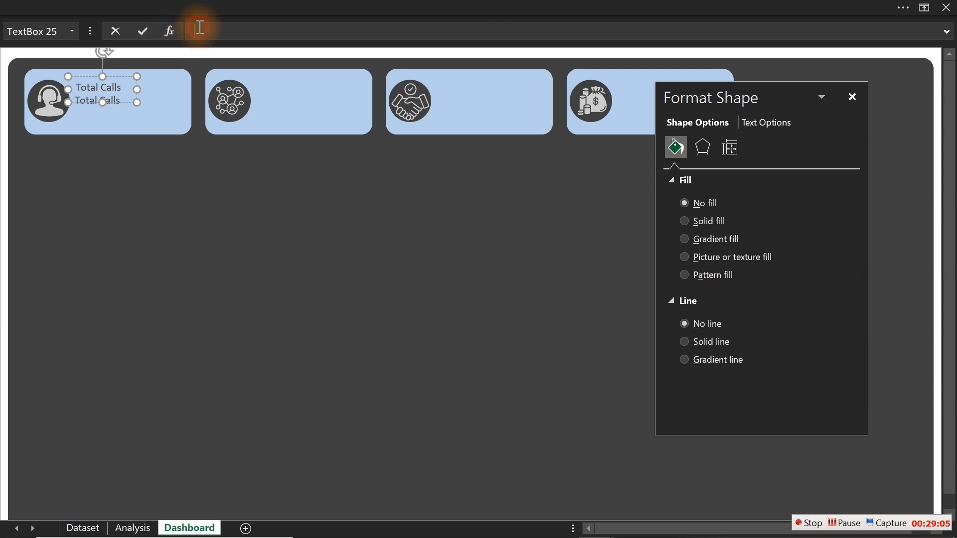
{"action": "type", "text": "="}
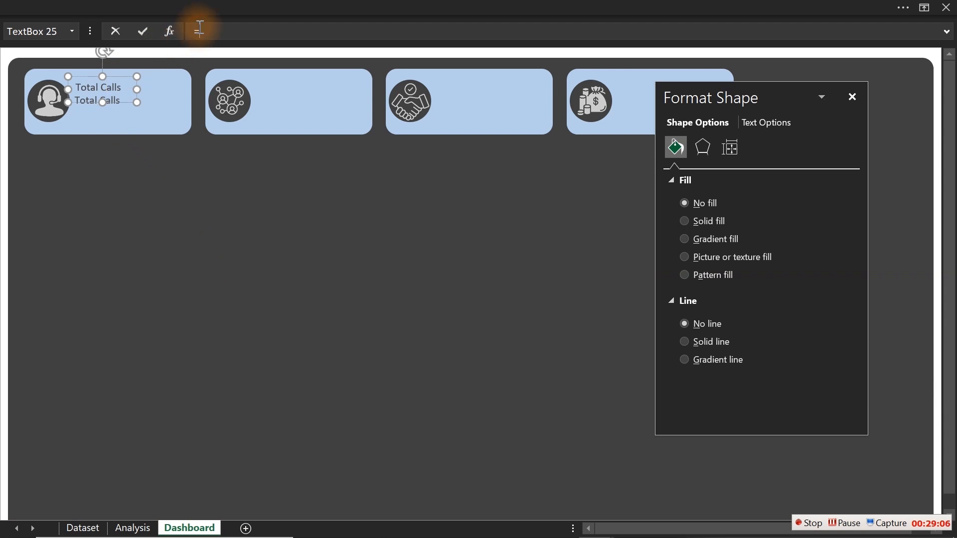
{"action": "left_click", "coordinate": [133, 528]}
{"action": "left_click", "coordinate": [171, 201]}
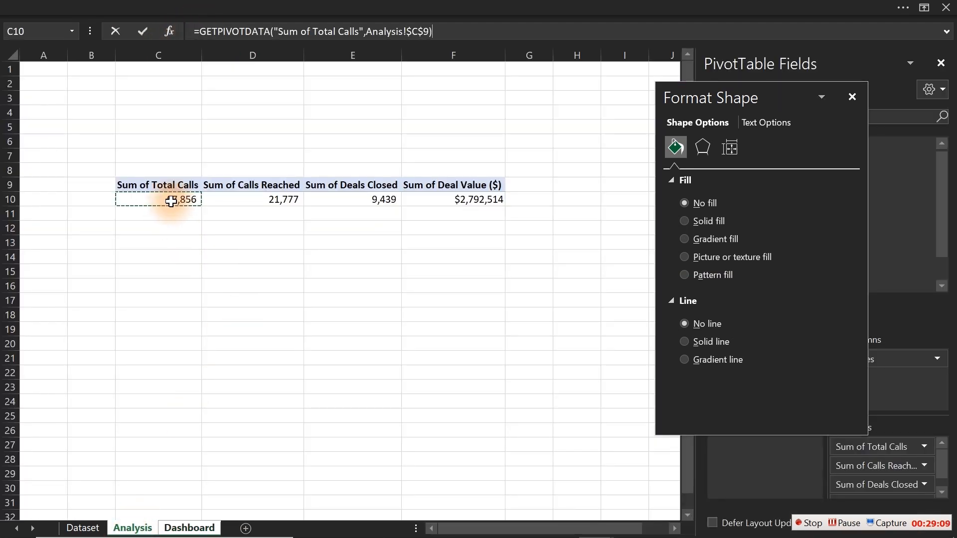
{"action": "key", "text": "Return"}
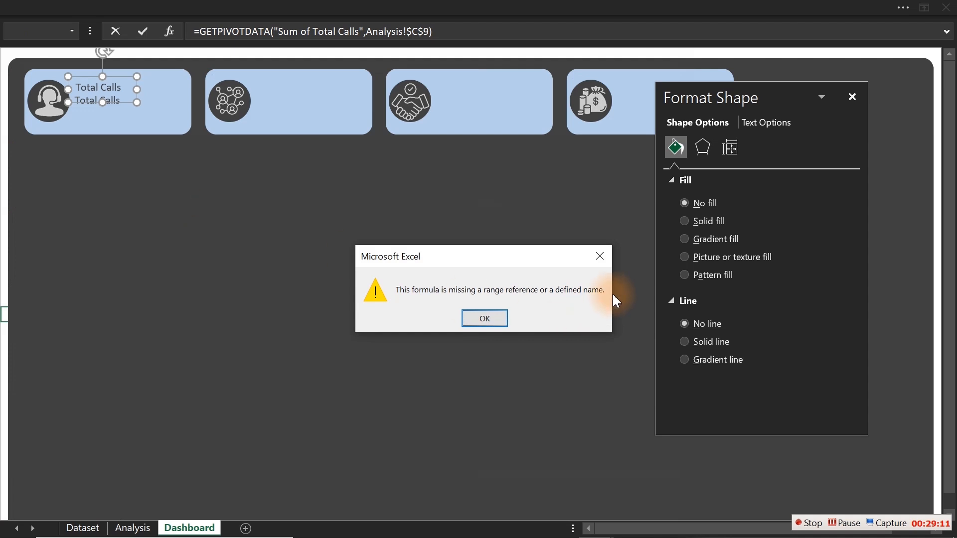
{"action": "left_click_drag", "start_coordinate": [522, 256], "coordinate": [257, 221]}
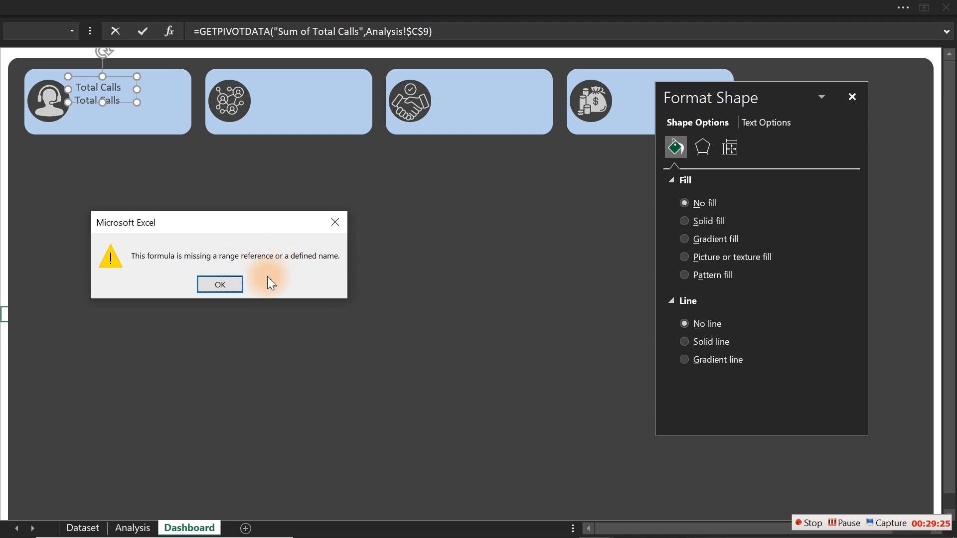
{"action": "left_click", "coordinate": [218, 286]}
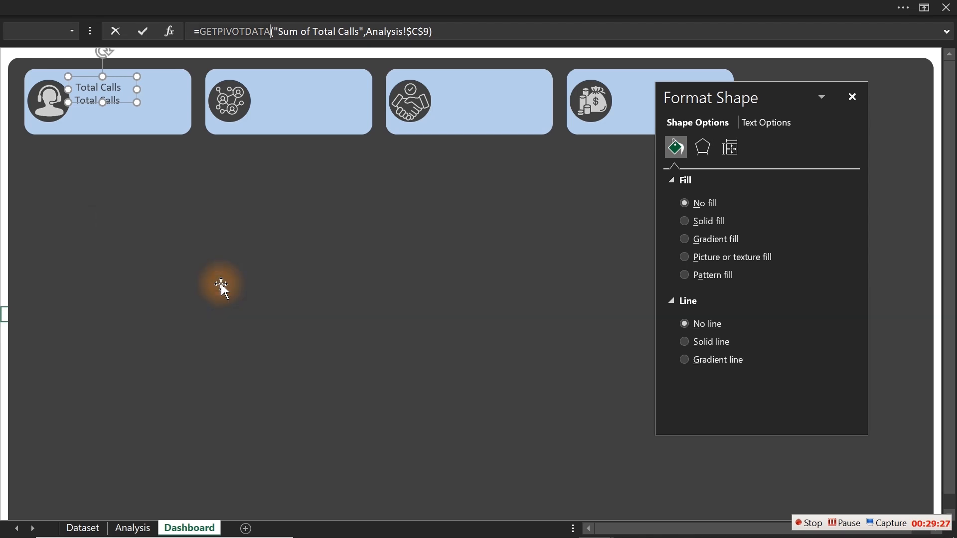
{"action": "key", "text": "Escape"}
{"action": "left_click", "coordinate": [2, 258]}
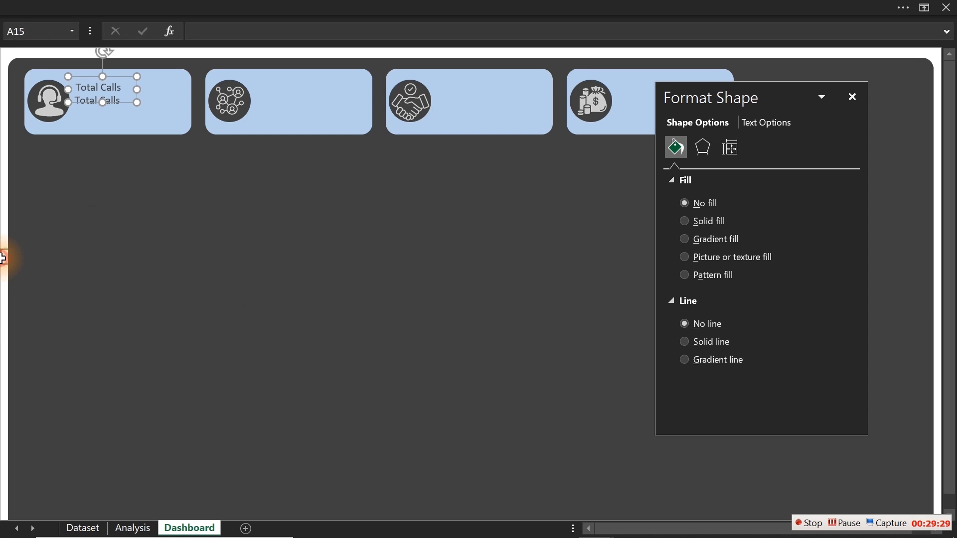
Turn off the Generate GetPivotData option for the PivotTable on the Analysis sheet
{"action": "left_click", "coordinate": [132, 528]}
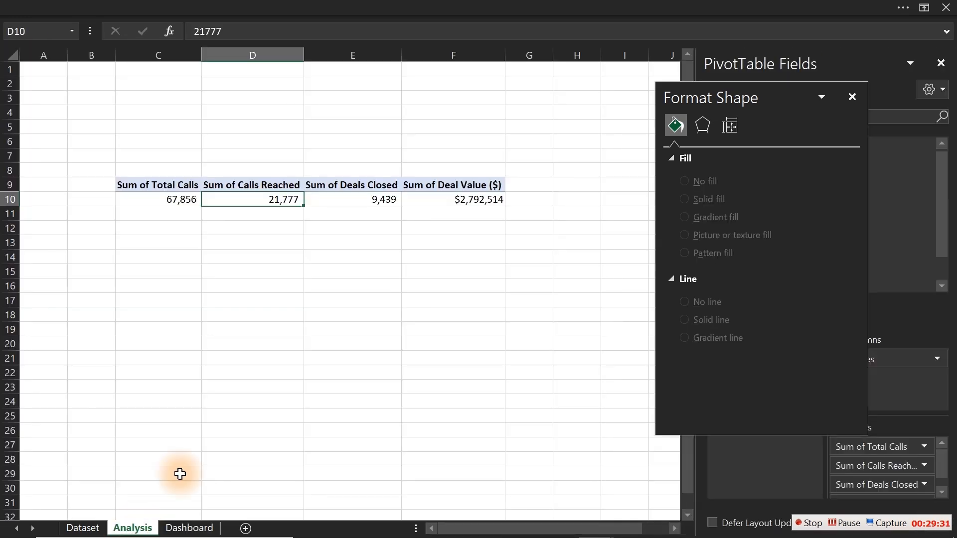
{"action": "left_click", "coordinate": [346, 6]}
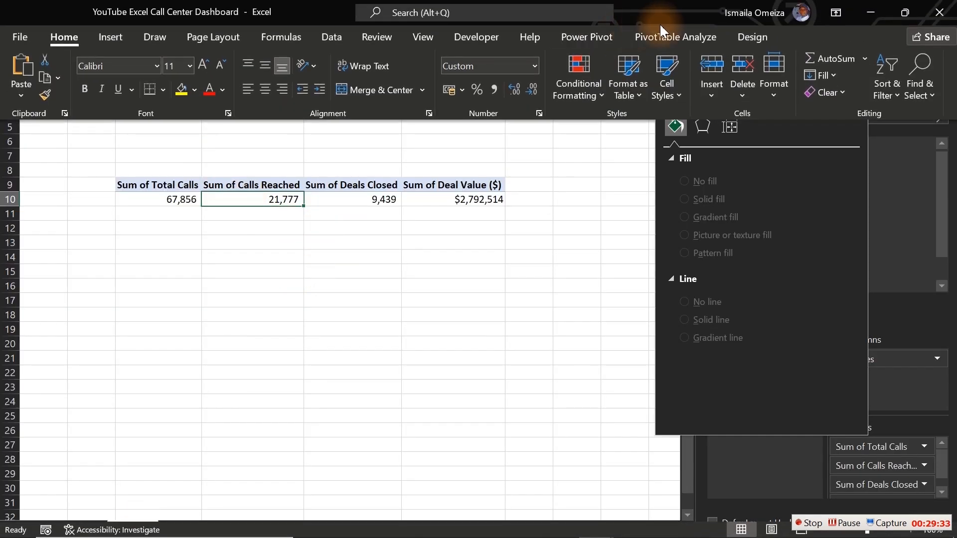
{"action": "left_click", "coordinate": [669, 36]}
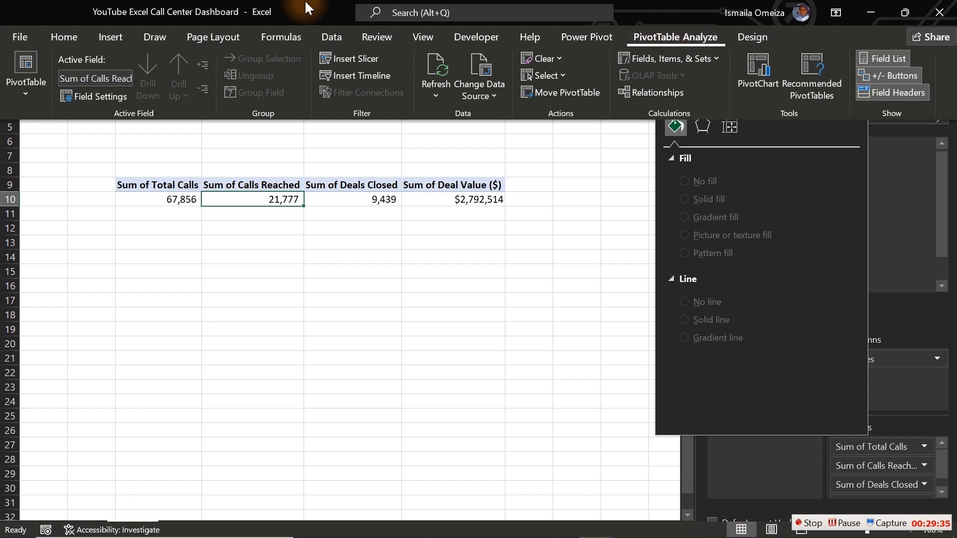
{"action": "left_click", "coordinate": [31, 96]}
{"action": "left_click", "coordinate": [31, 146]}
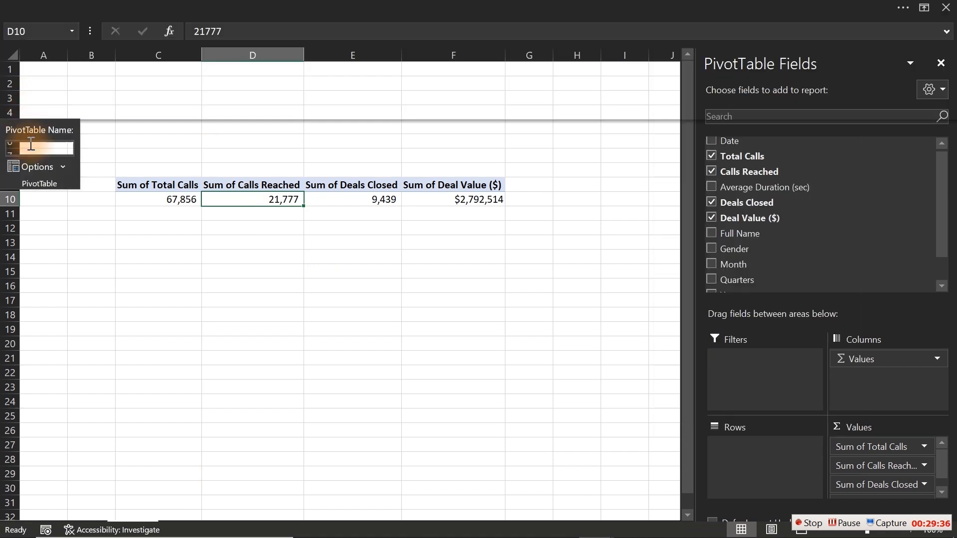
{"action": "left_click", "coordinate": [63, 166]}
{"action": "left_click", "coordinate": [19, 232]}
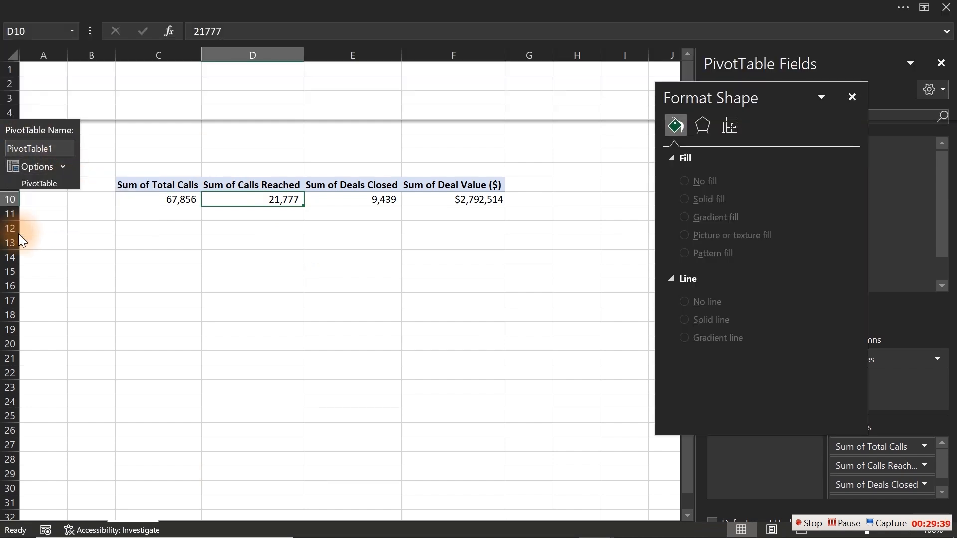
Link the upper "Total Calls" text box on the Dashboard sheet to the PivotTable total with =Analysis!C10
{"action": "left_click", "coordinate": [62, 169]}
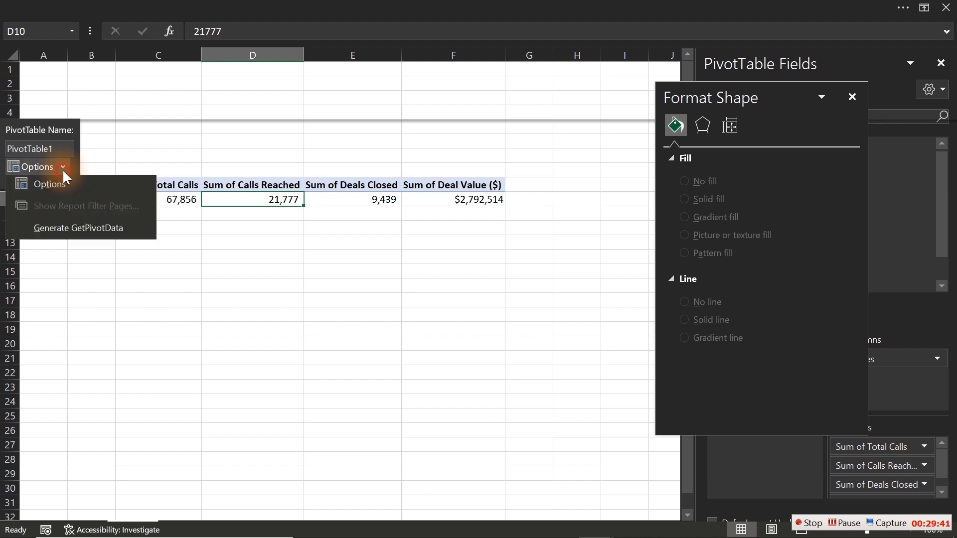
{"action": "left_click", "coordinate": [68, 248]}
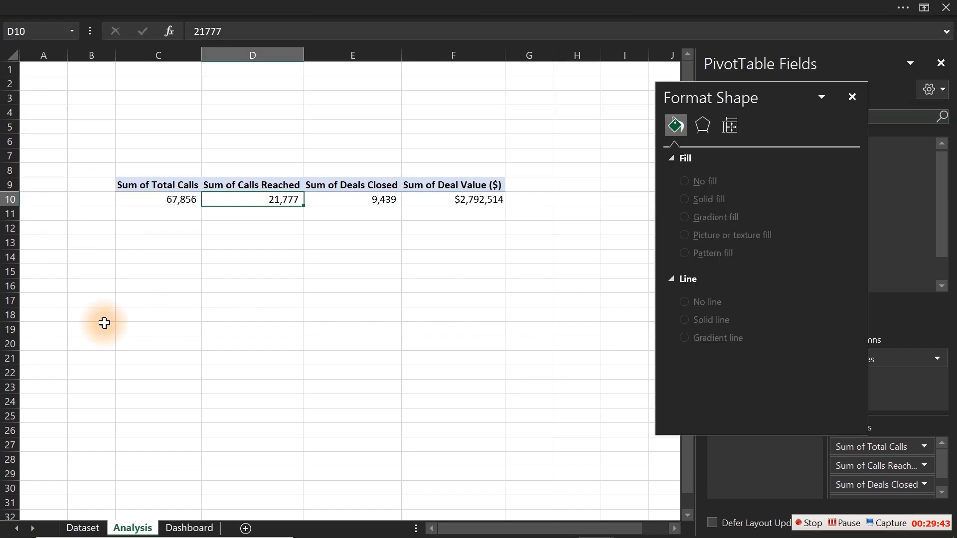
{"action": "left_click", "coordinate": [207, 531]}
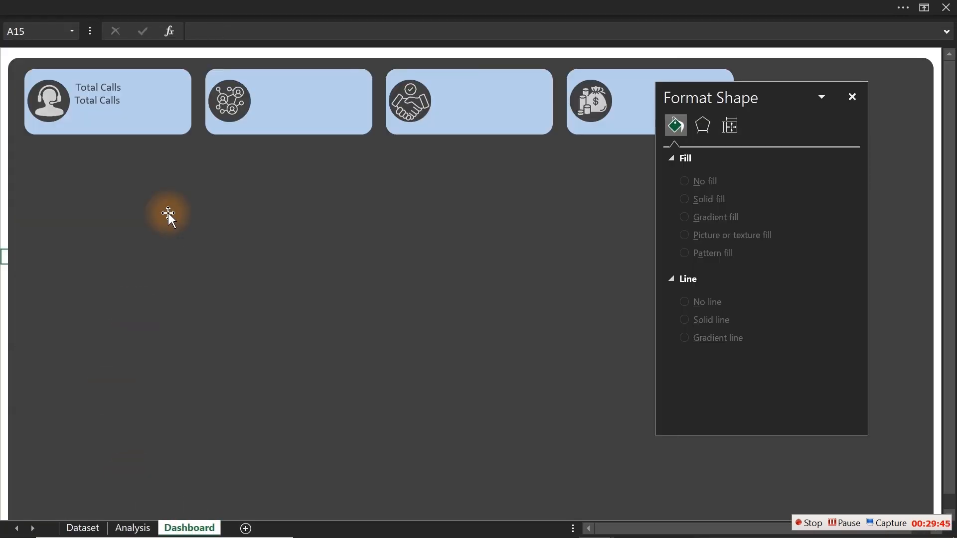
{"action": "left_click", "coordinate": [99, 89]}
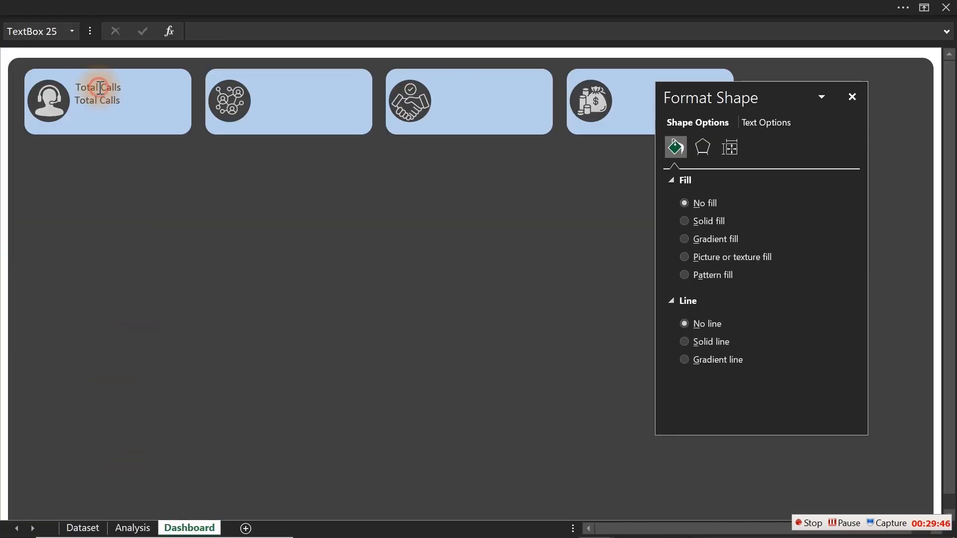
{"action": "left_click", "coordinate": [221, 33]}
{"action": "type", "text": "="}
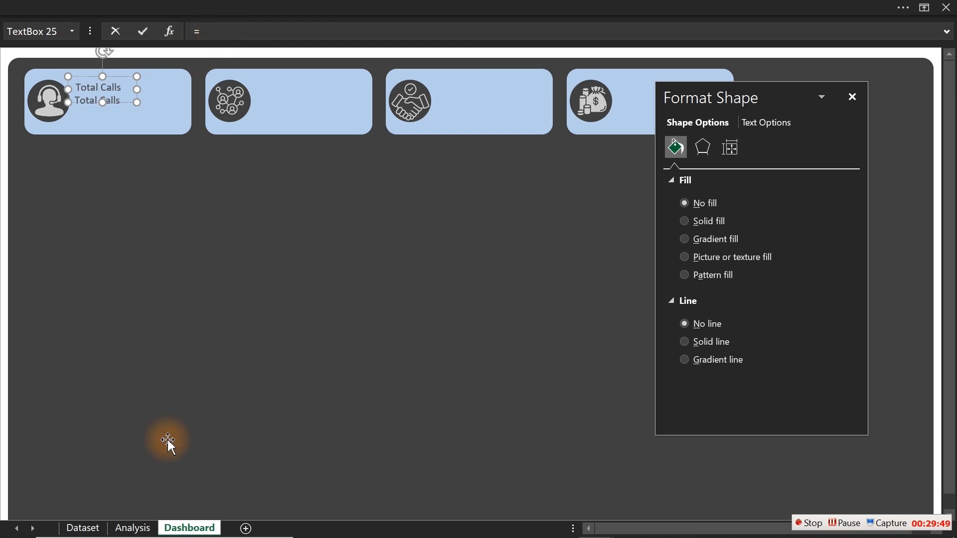
{"action": "left_click", "coordinate": [134, 528]}
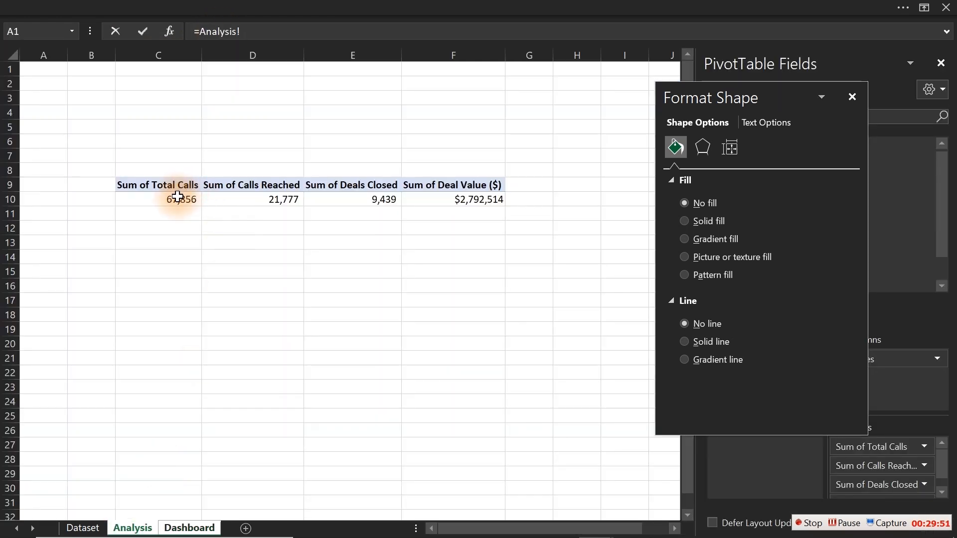
{"action": "left_click", "coordinate": [178, 199]}
{"action": "key", "text": "Return"}
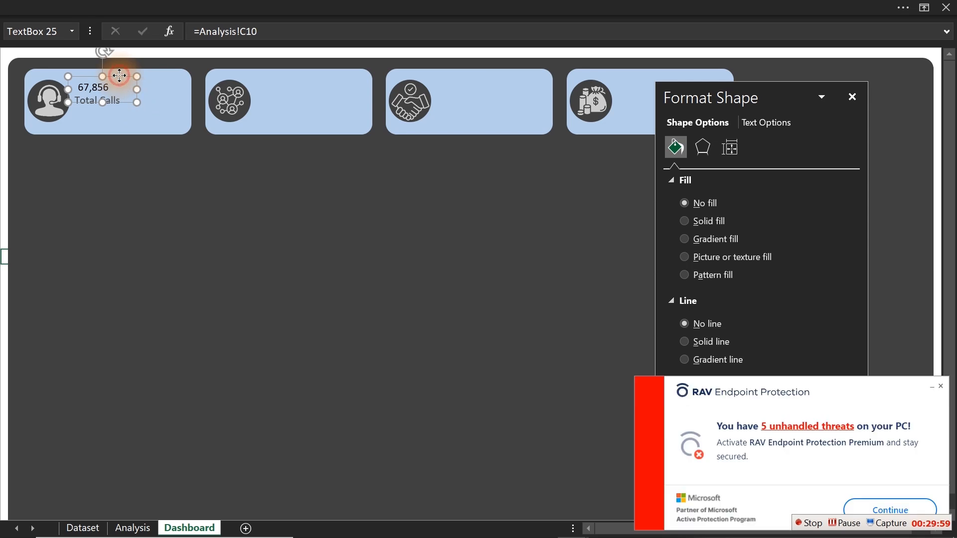
Move the linked total text box out of its card onto the dark background and set its font size to 18
{"action": "left_click_drag", "start_coordinate": [119, 75], "coordinate": [198, 252]}
{"action": "left_click", "coordinate": [246, 7]}
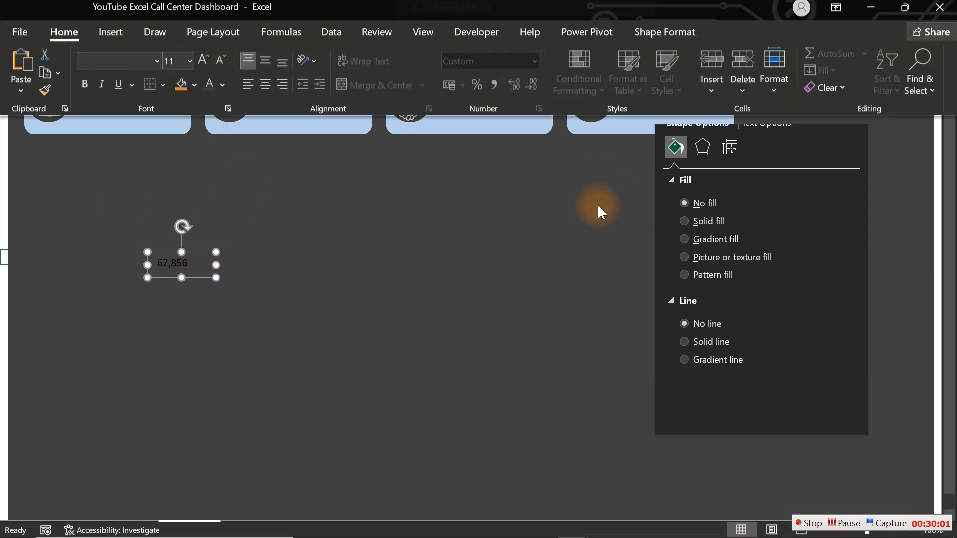
{"action": "left_click", "coordinate": [203, 65]}
{"action": "left_click", "coordinate": [203, 66]}
{"action": "left_click", "coordinate": [203, 66]}
{"action": "left_click", "coordinate": [203, 66]}
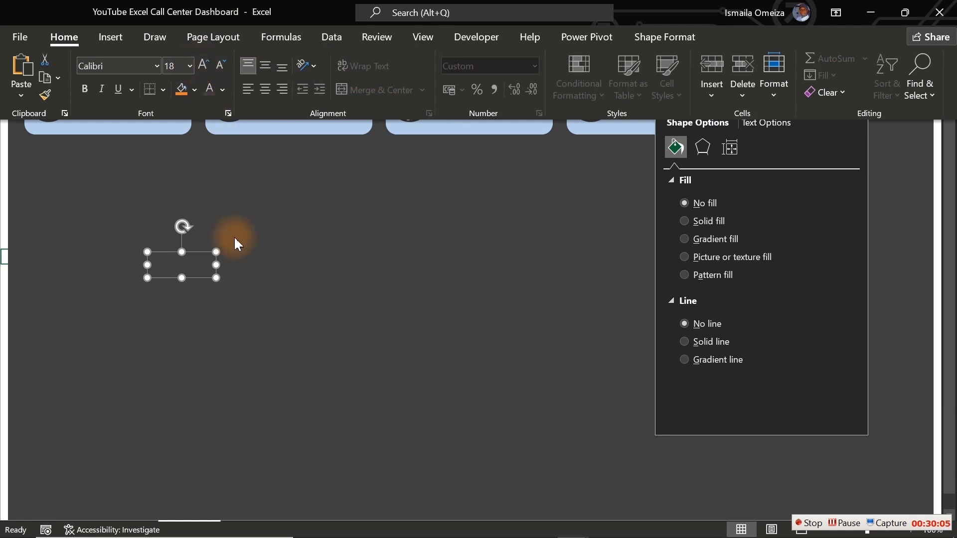
Resize the linked total text box to fit the larger number and place it above the "Total Calls" label in the first card
{"action": "left_click_drag", "start_coordinate": [216, 265], "coordinate": [257, 265]}
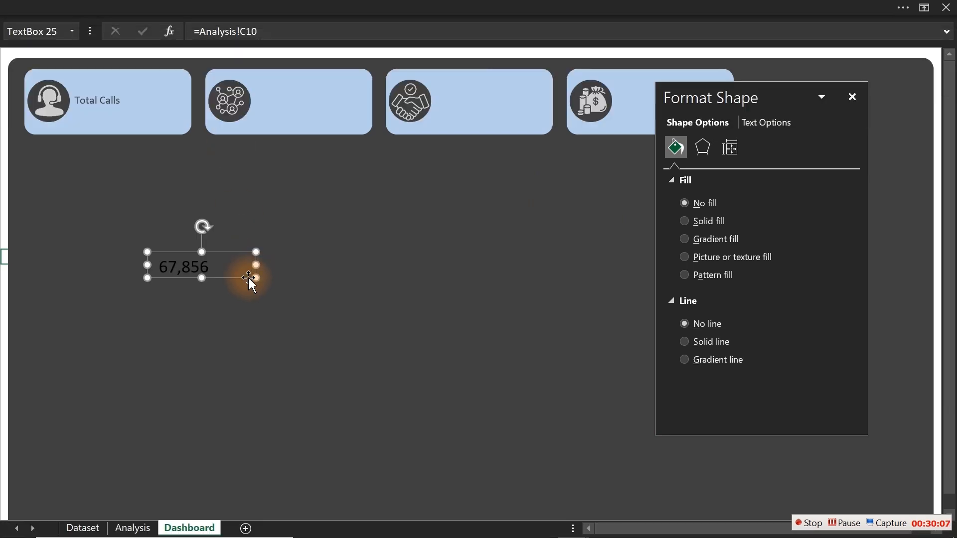
{"action": "left_click_drag", "start_coordinate": [201, 278], "coordinate": [201, 285]}
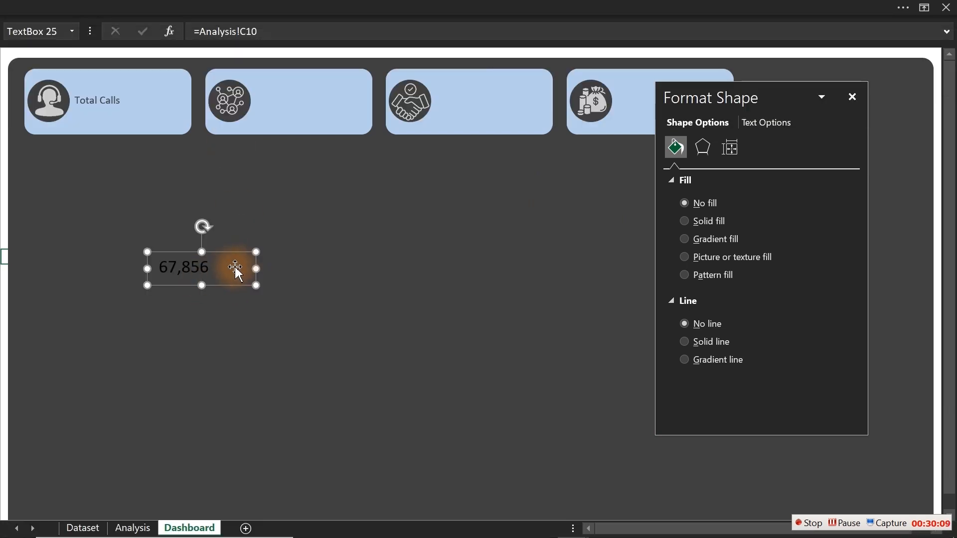
{"action": "left_click_drag", "start_coordinate": [256, 269], "coordinate": [222, 268]}
{"action": "left_click", "coordinate": [206, 286]}
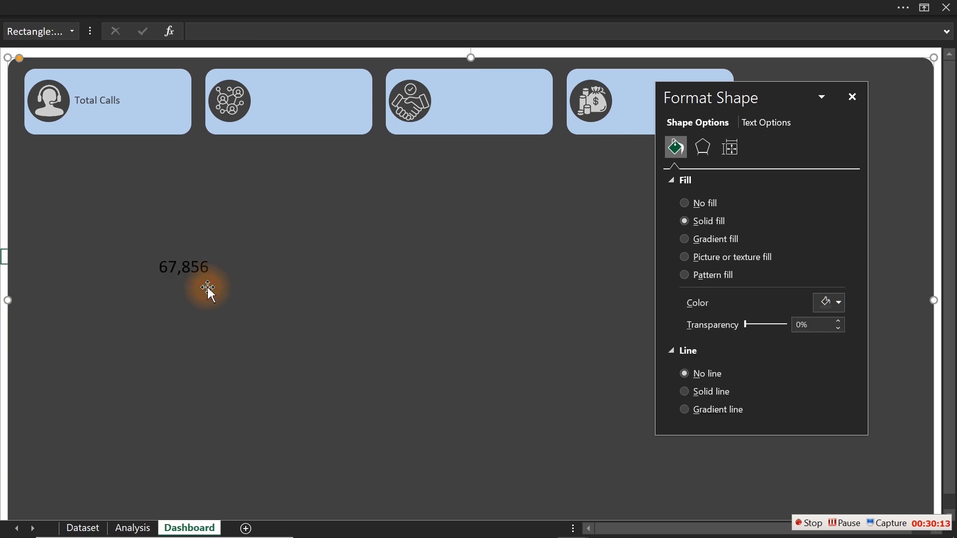
{"action": "left_click", "coordinate": [193, 263]}
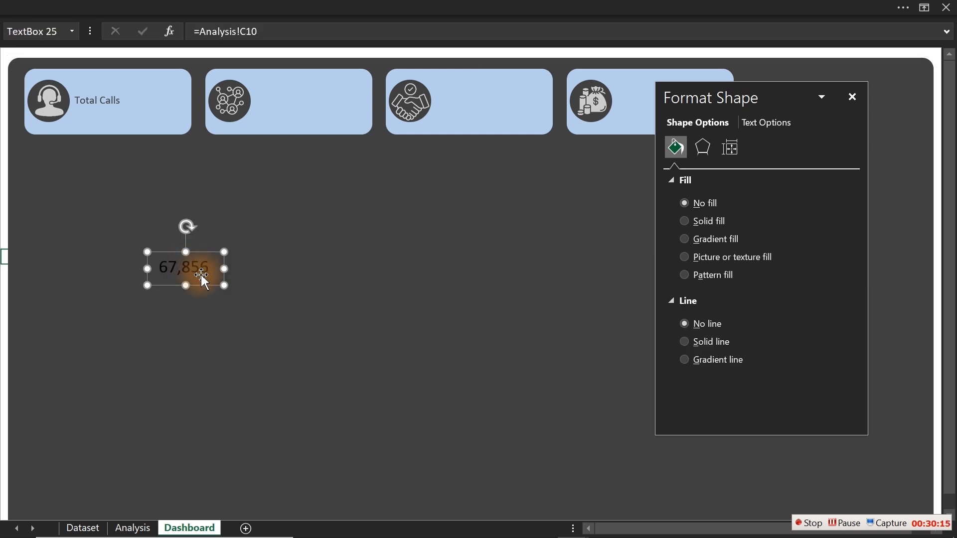
{"action": "left_click_drag", "start_coordinate": [202, 274], "coordinate": [118, 93]}
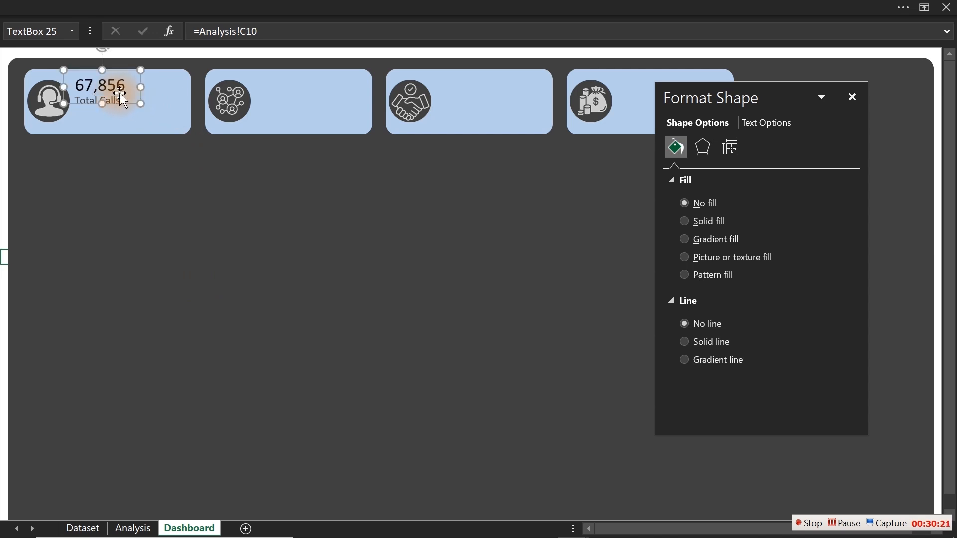
{"action": "left_click", "coordinate": [3, 240]}
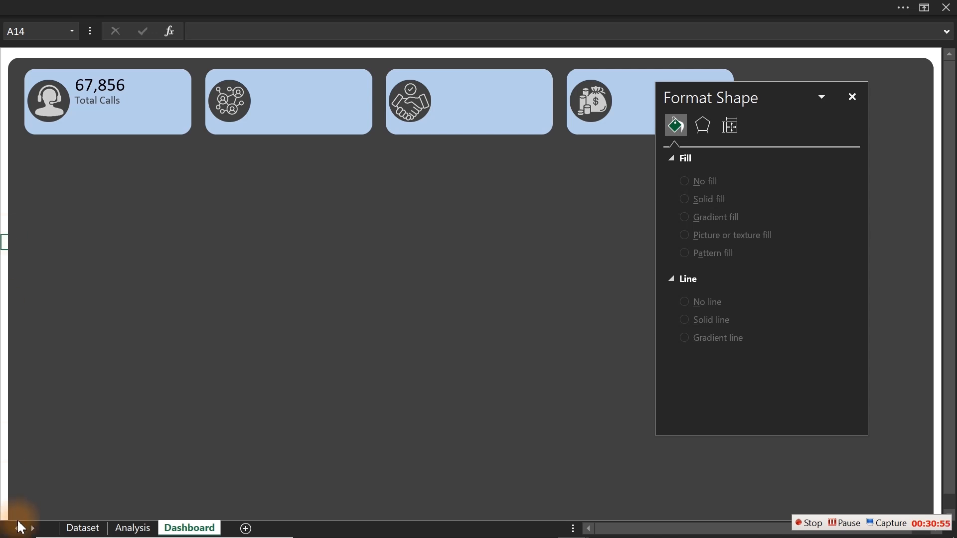
Remove "sum of" from all PivotTable headers on the Analysis sheet with Find and Replace, and close the Format Shape pane
{"action": "left_click", "coordinate": [127, 529]}
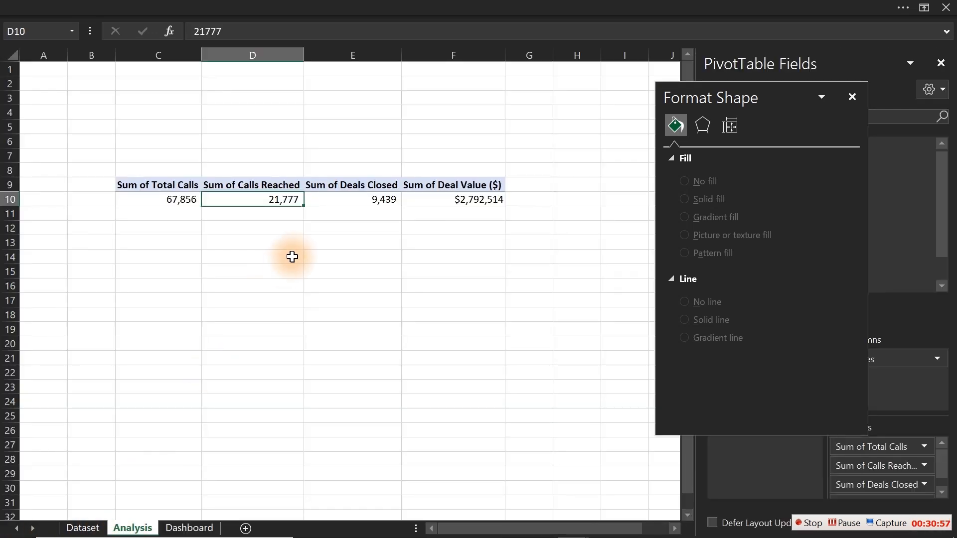
{"action": "left_click", "coordinate": [291, 257]}
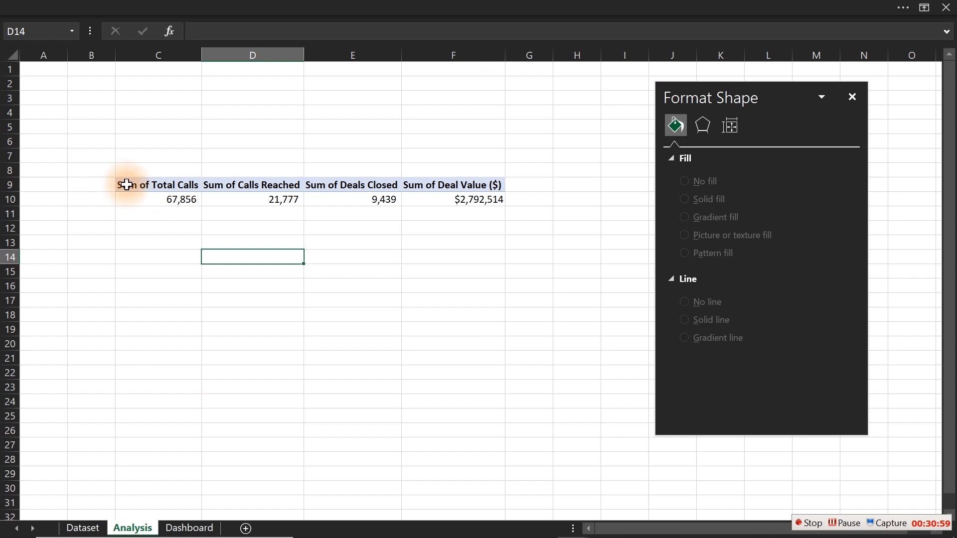
{"action": "left_click", "coordinate": [156, 185]}
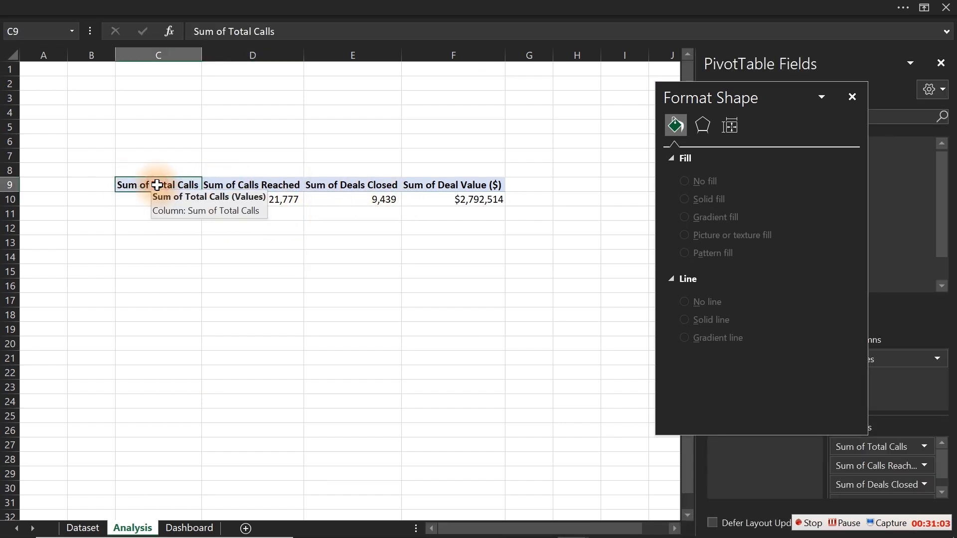
{"action": "key", "text": "ctrl+h"}
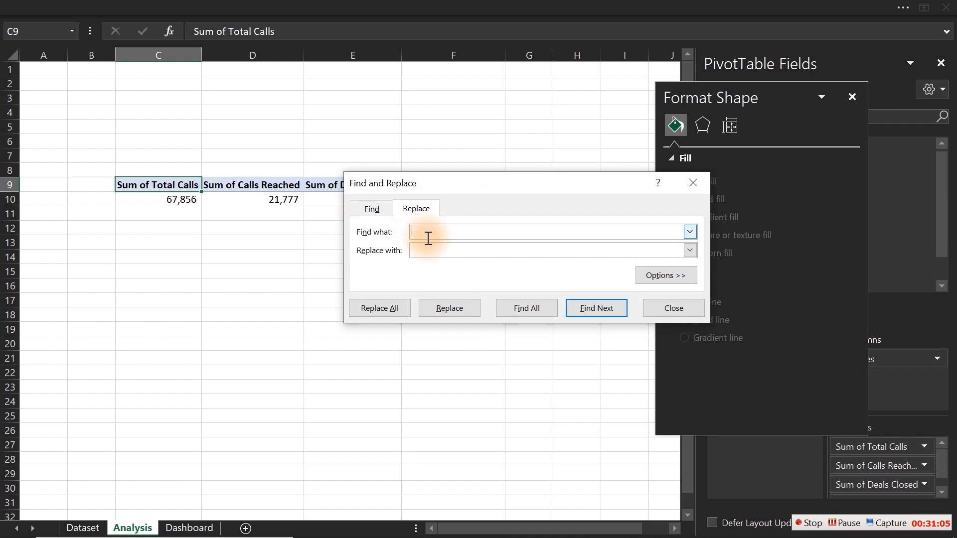
{"action": "type", "text": "sum of"}
{"action": "left_click", "coordinate": [385, 314]}
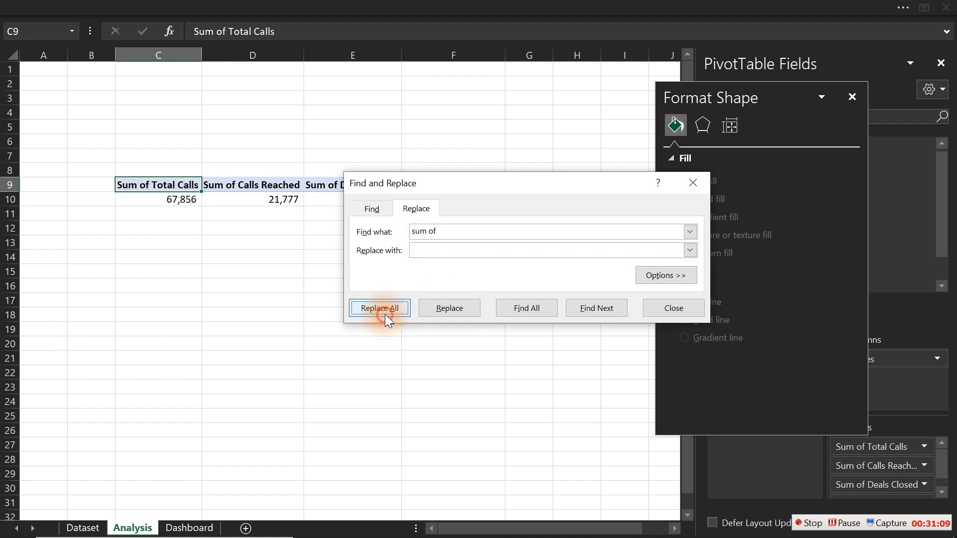
{"action": "left_click", "coordinate": [482, 318]}
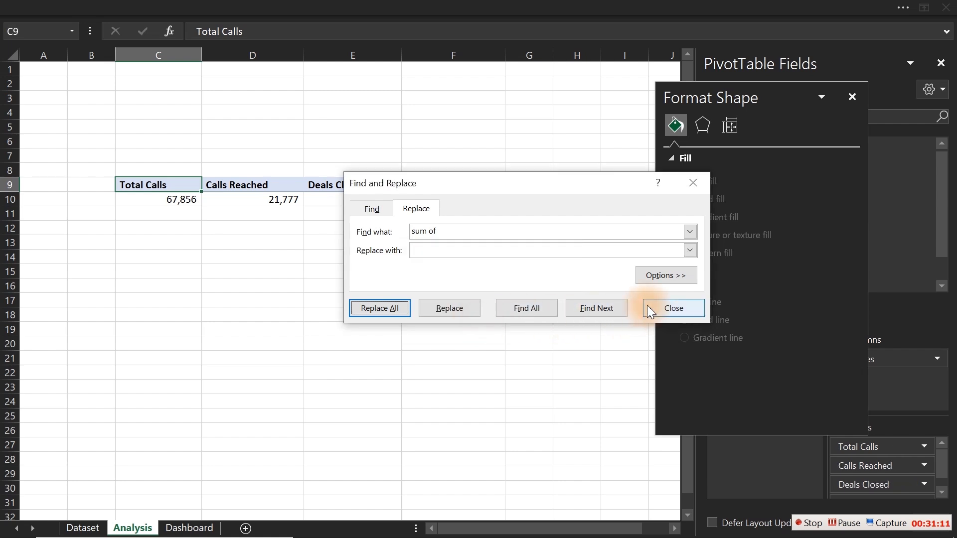
{"action": "left_click", "coordinate": [655, 308]}
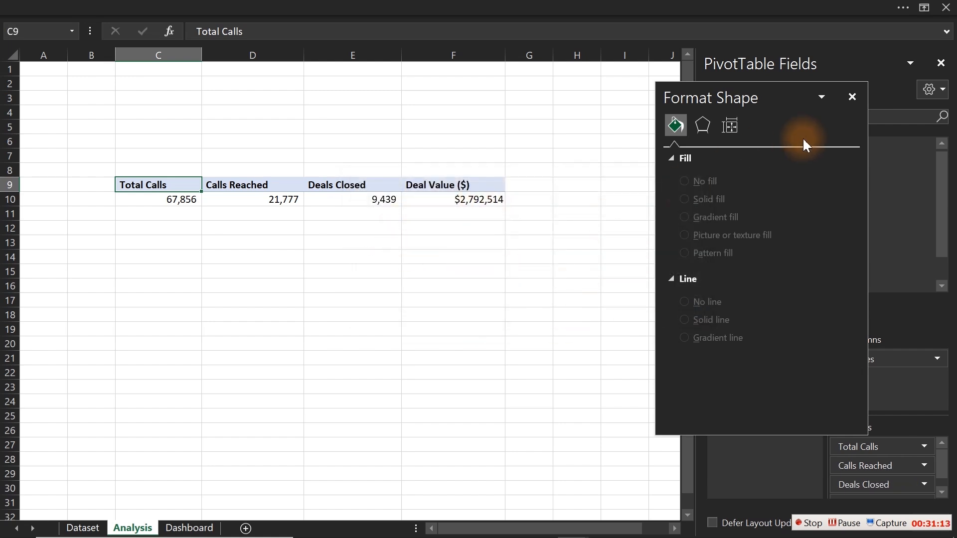
{"action": "left_click", "coordinate": [852, 97]}
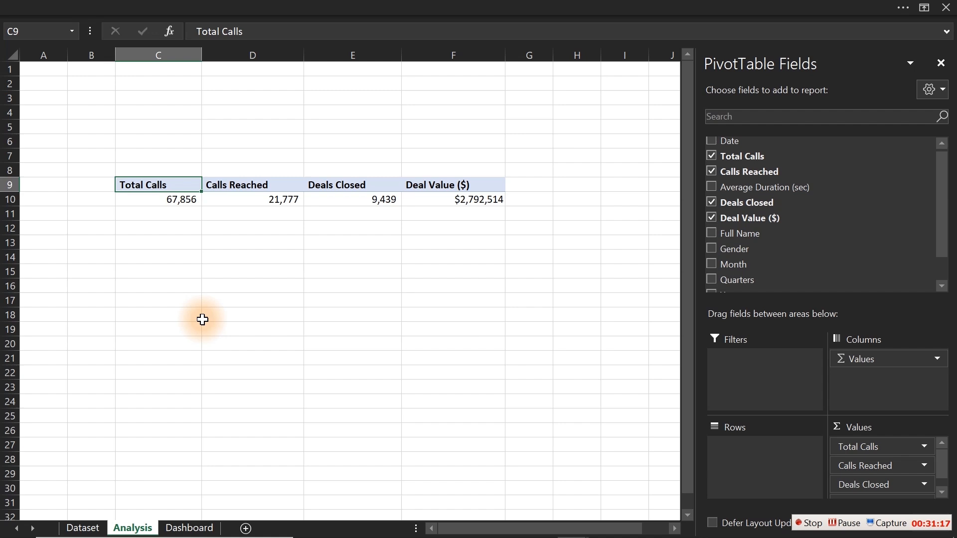
Copy the PivotTable in C9:F10 on the Analysis sheet and paste it at cell I9
{"action": "left_click", "coordinate": [131, 180]}
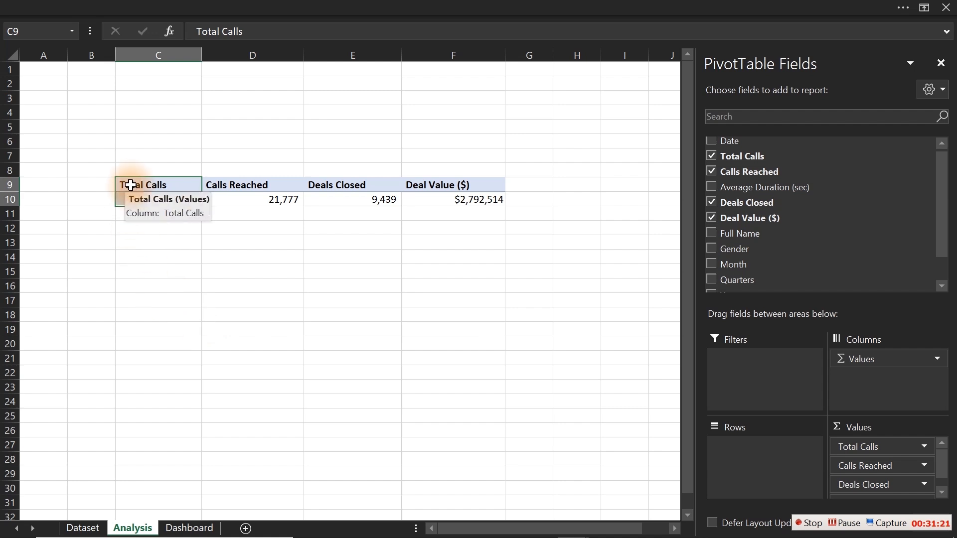
{"action": "left_click_drag", "start_coordinate": [130, 185], "coordinate": [479, 206]}
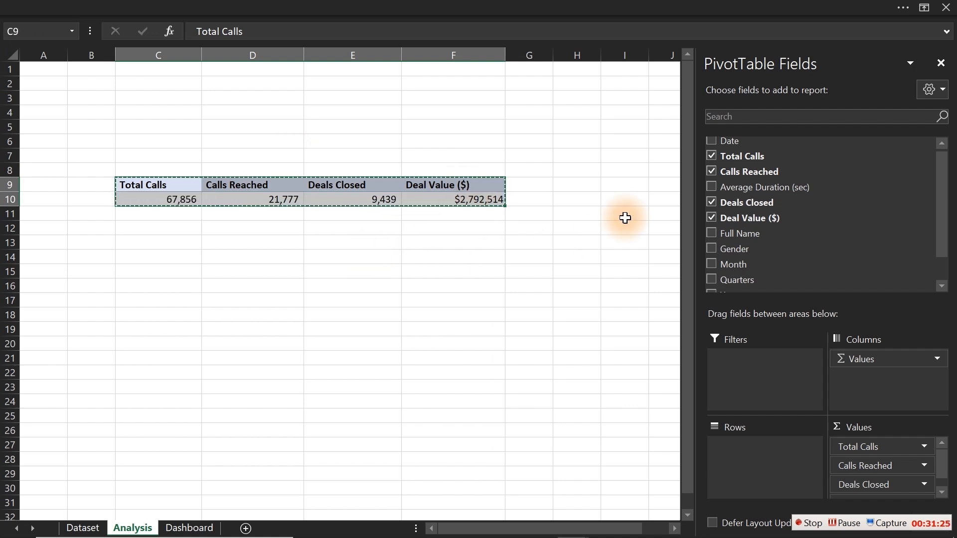
{"action": "key", "text": "ctrl+c"}
{"action": "left_click", "coordinate": [630, 184]}
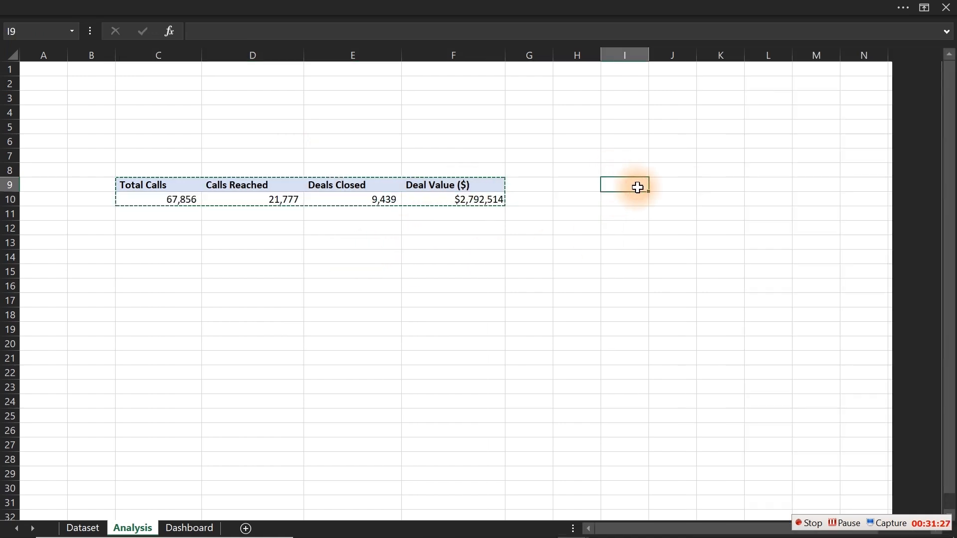
{"action": "key", "text": "ctrl+v"}
{"action": "left_click", "coordinate": [638, 187]}
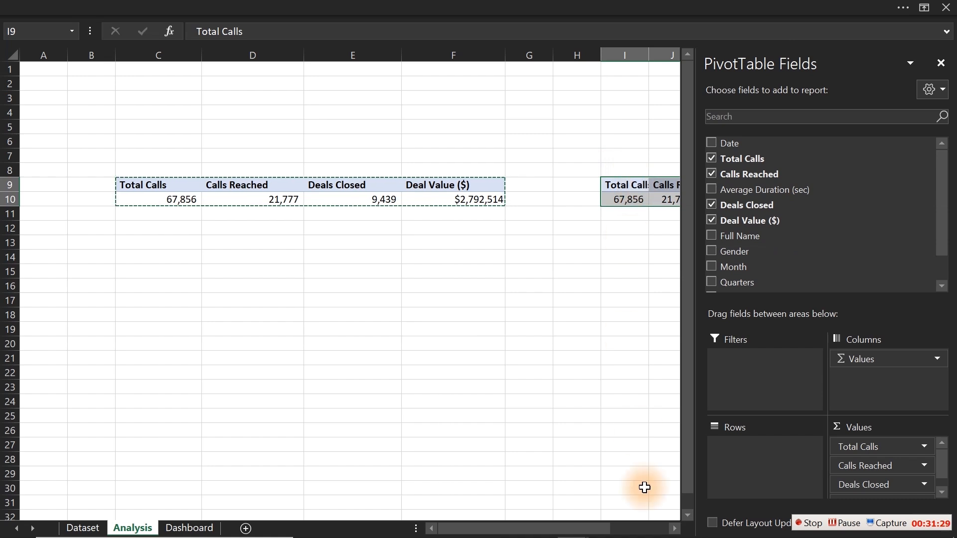
Remove Deal Value ($), Deals Closed and Calls Reached from the copied PivotTable's values, keeping only Total Calls
{"action": "left_click", "coordinate": [675, 528]}
{"action": "left_click", "coordinate": [675, 529]}
{"action": "left_click", "coordinate": [676, 529]}
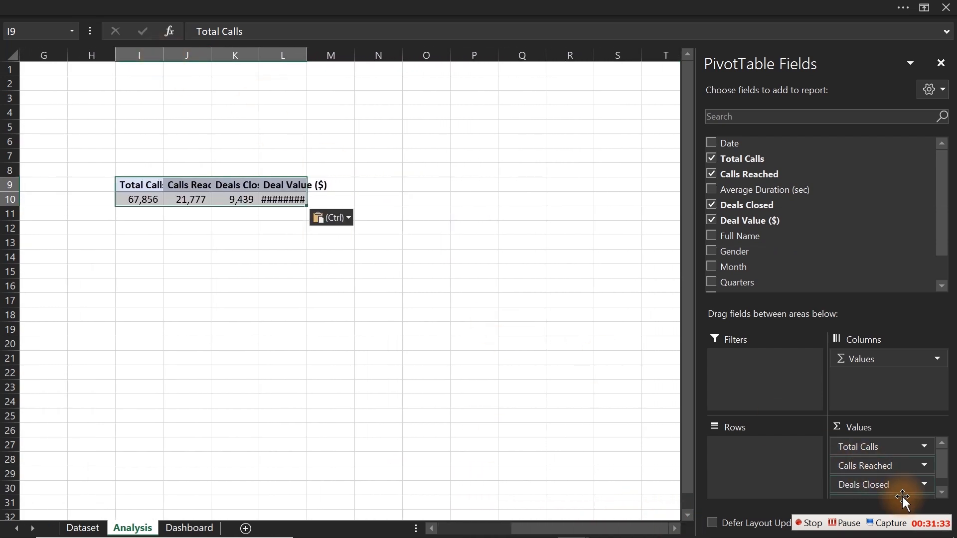
{"action": "left_click_drag", "start_coordinate": [903, 489], "coordinate": [754, 473]}
{"action": "left_click_drag", "start_coordinate": [862, 487], "coordinate": [807, 489]}
{"action": "left_click_drag", "start_coordinate": [868, 473], "coordinate": [525, 441]}
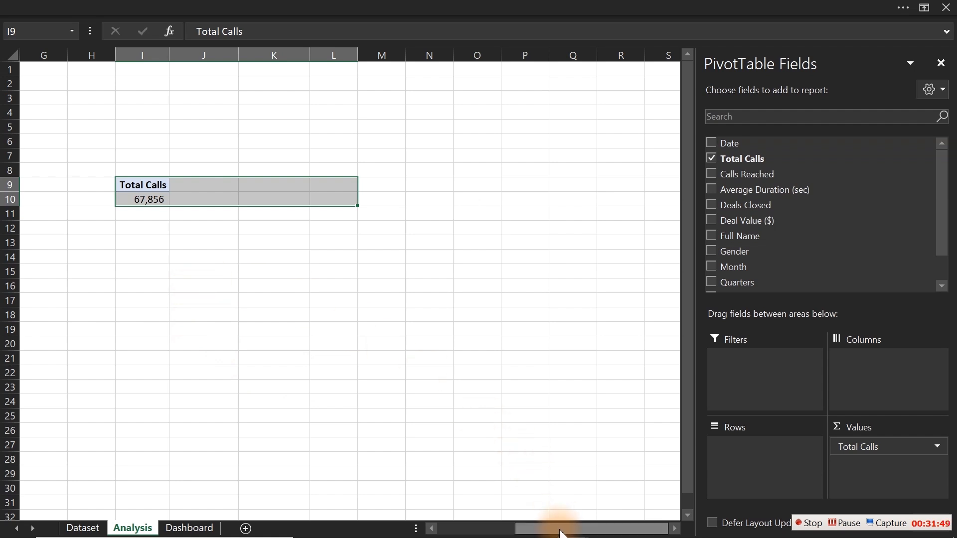
Move the Total Calls PivotTable copy to cell H13, below and to the side of the original PivotTable
{"action": "left_click_drag", "start_coordinate": [553, 528], "coordinate": [392, 498]}
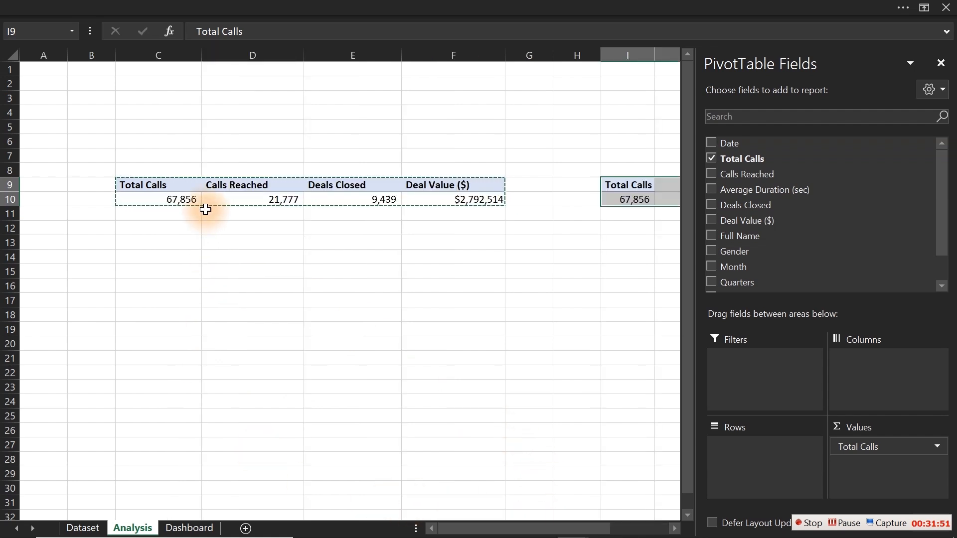
{"action": "left_click_drag", "start_coordinate": [167, 213], "coordinate": [315, 480]}
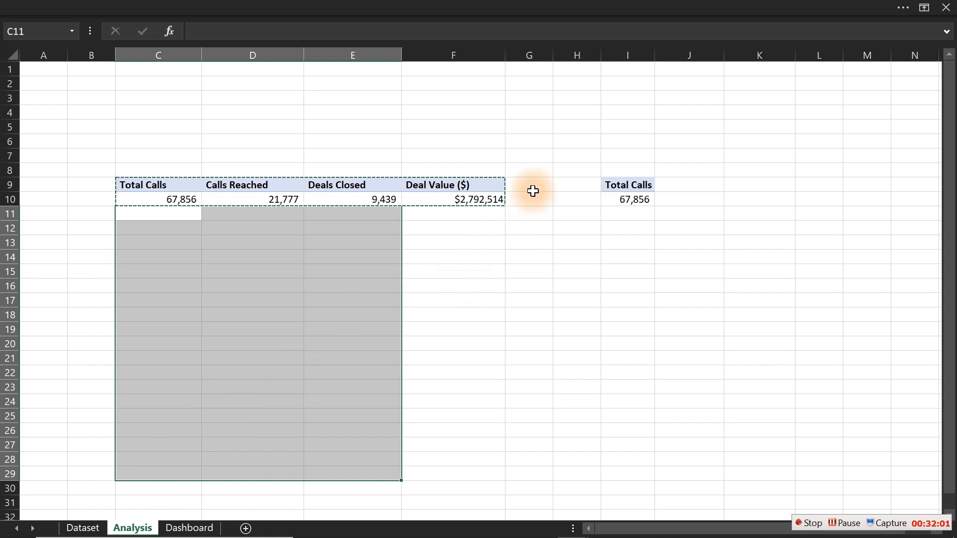
{"action": "left_click_drag", "start_coordinate": [533, 190], "coordinate": [627, 198]}
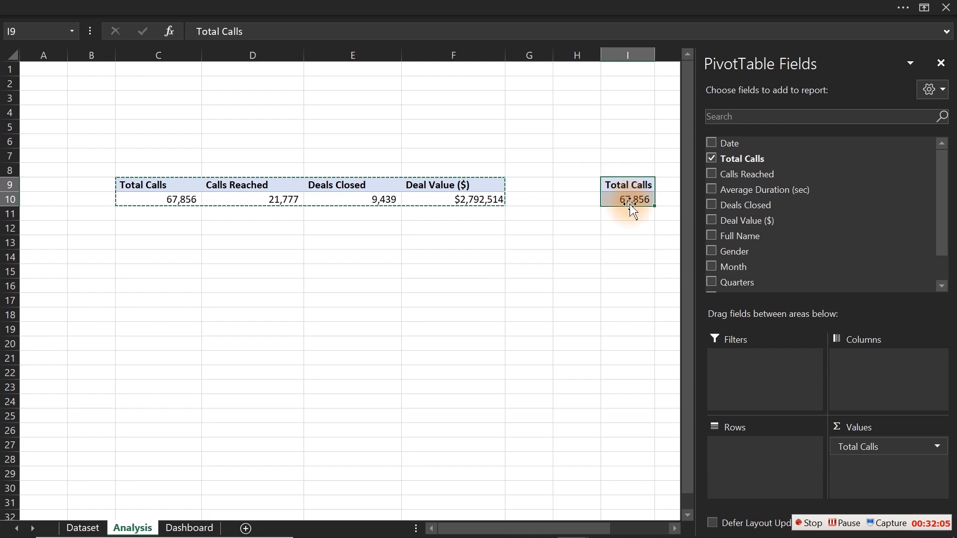
{"action": "left_click_drag", "start_coordinate": [631, 207], "coordinate": [584, 257]}
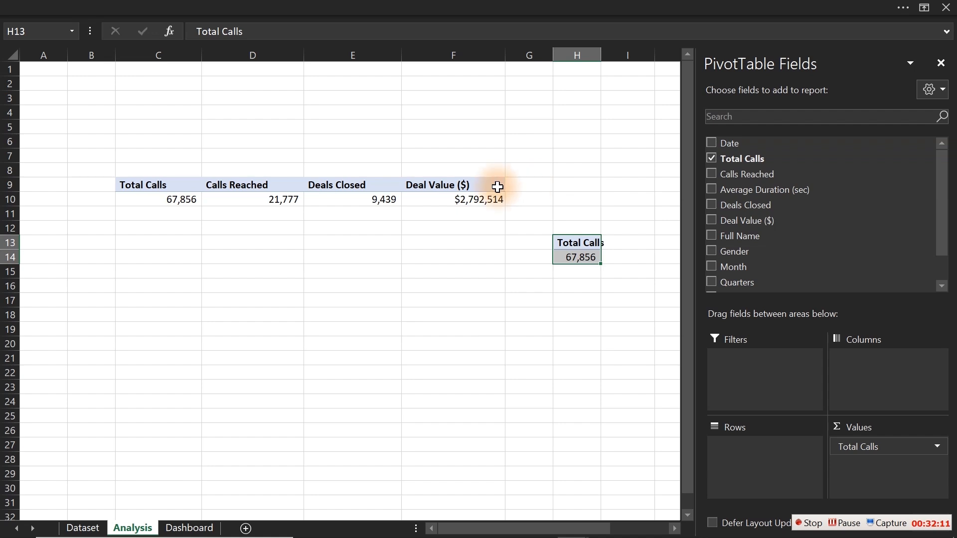
{"action": "left_click_drag", "start_coordinate": [479, 188], "coordinate": [465, 496]}
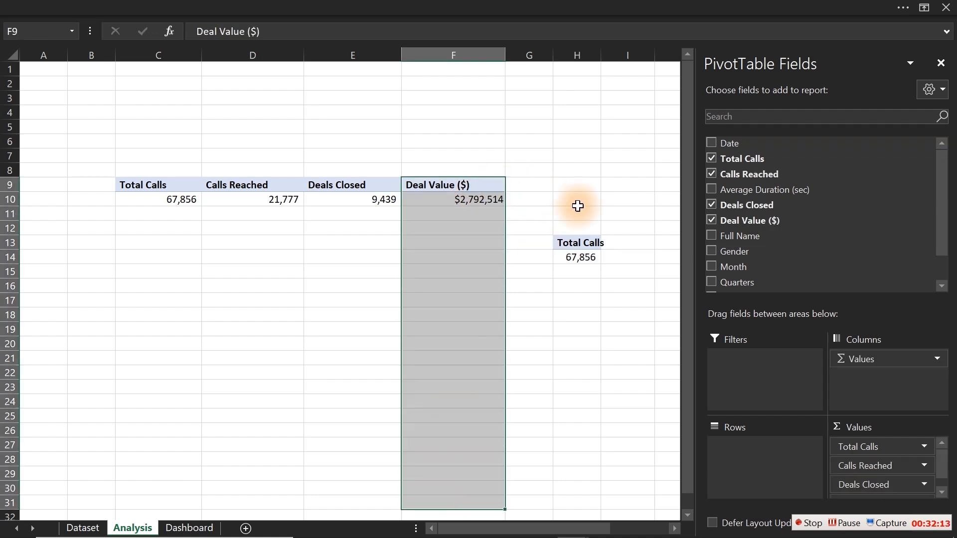
{"action": "left_click", "coordinate": [523, 188]}
{"action": "left_click_drag", "start_coordinate": [524, 188], "coordinate": [649, 195]}
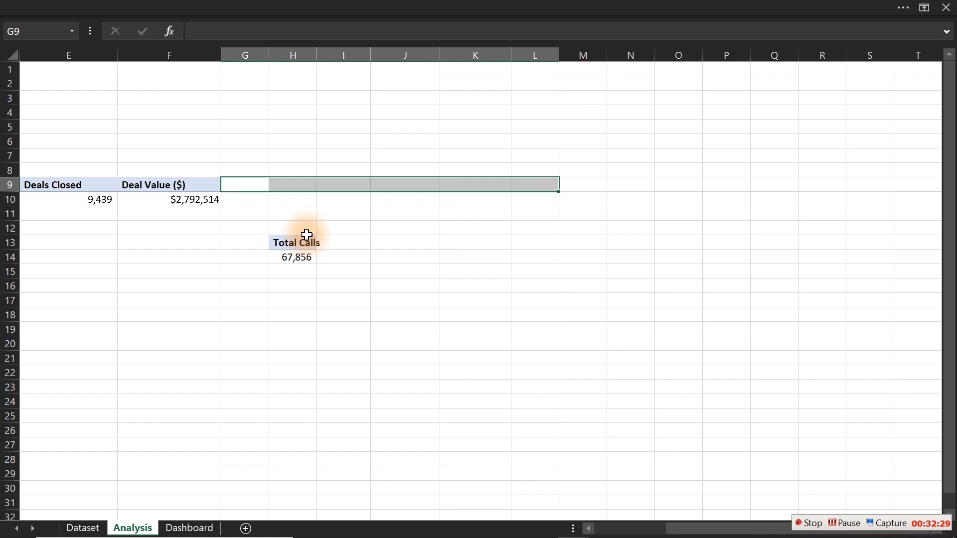
Add the Month field as rows to the Total Calls PivotTable at H13
{"action": "left_click", "coordinate": [290, 245]}
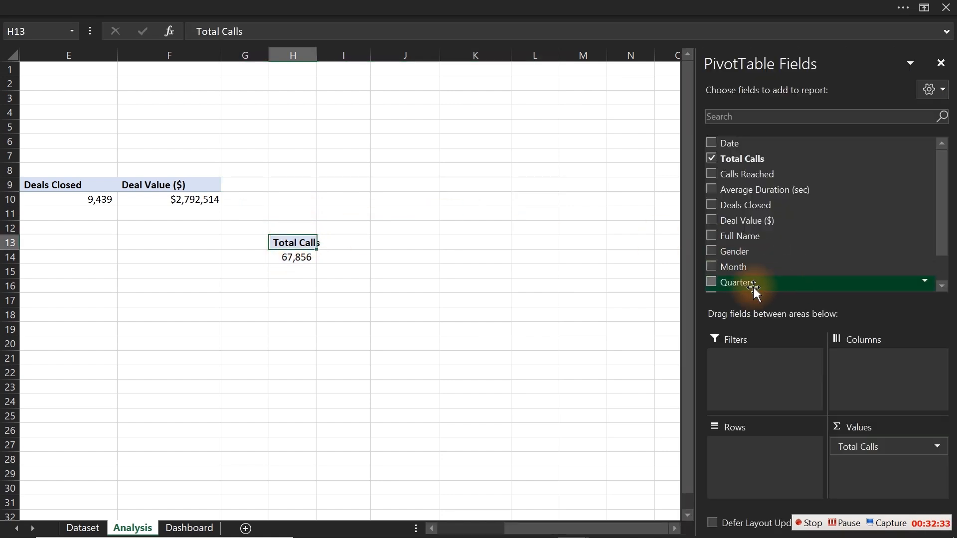
{"action": "left_click", "coordinate": [712, 267]}
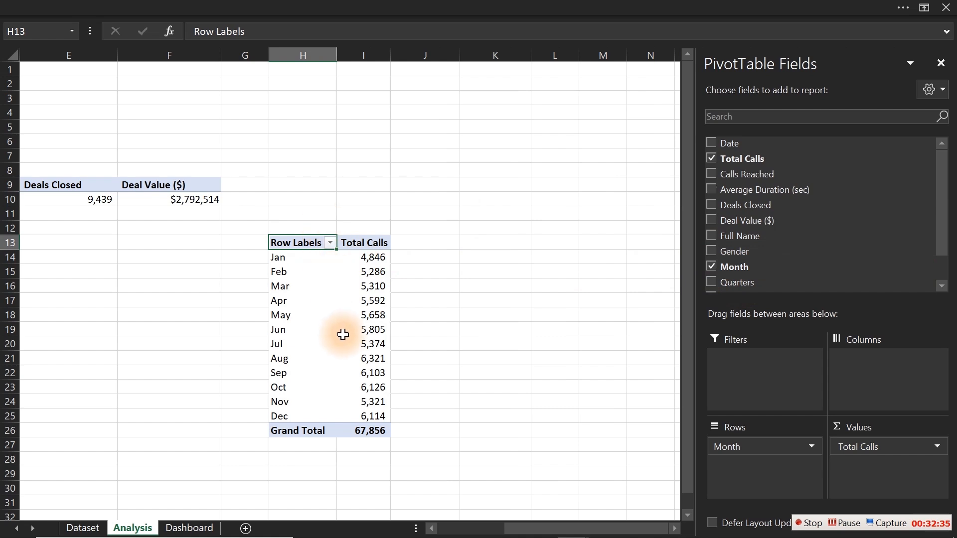
Show the monthly Total Calls PivotTable in tabular form and turn grand totals off for rows and columns
{"action": "mouse_move", "coordinate": [343, 336]}
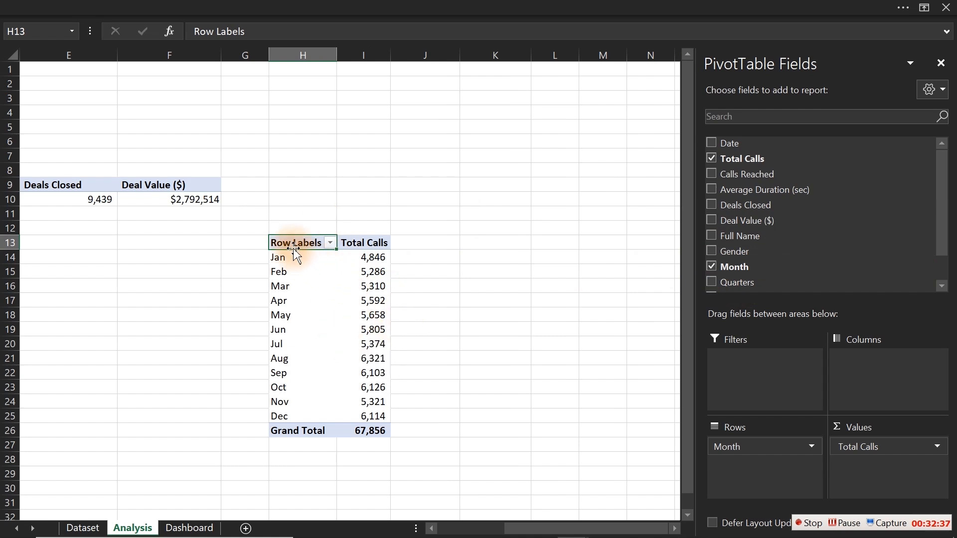
{"action": "left_click_drag", "start_coordinate": [291, 244], "coordinate": [385, 434]}
{"action": "mouse_move", "coordinate": [385, 434]}
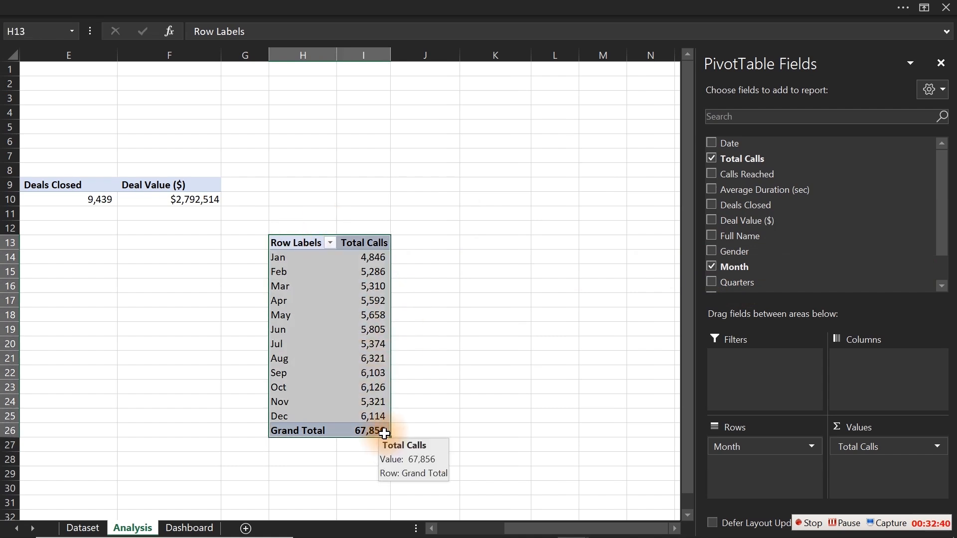
{"action": "left_click", "coordinate": [455, 4]}
{"action": "left_click", "coordinate": [684, 31]}
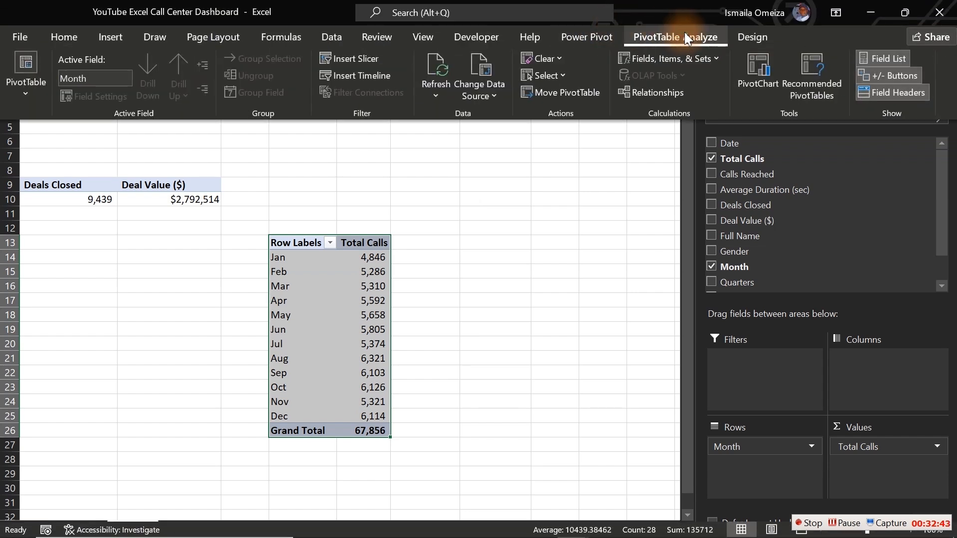
{"action": "left_click", "coordinate": [740, 36]}
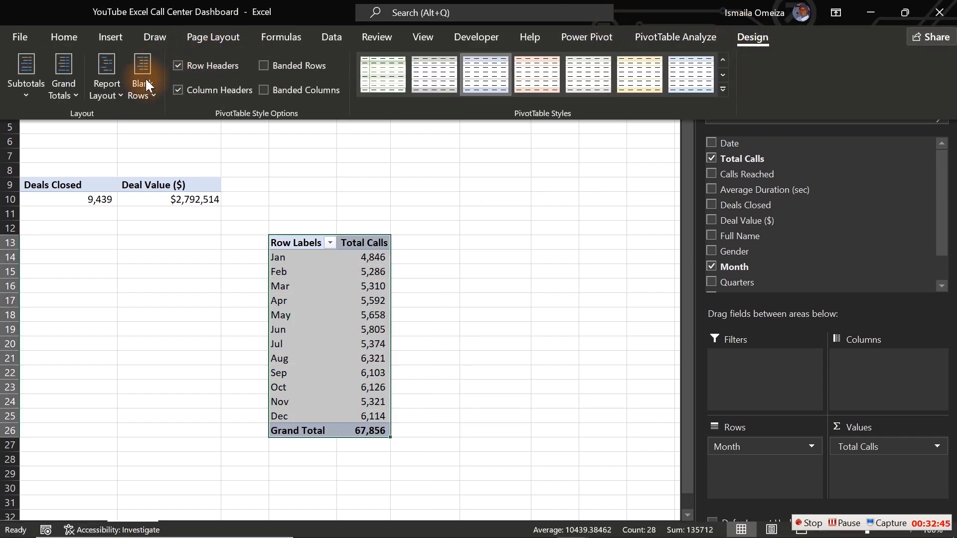
{"action": "left_click", "coordinate": [106, 82]}
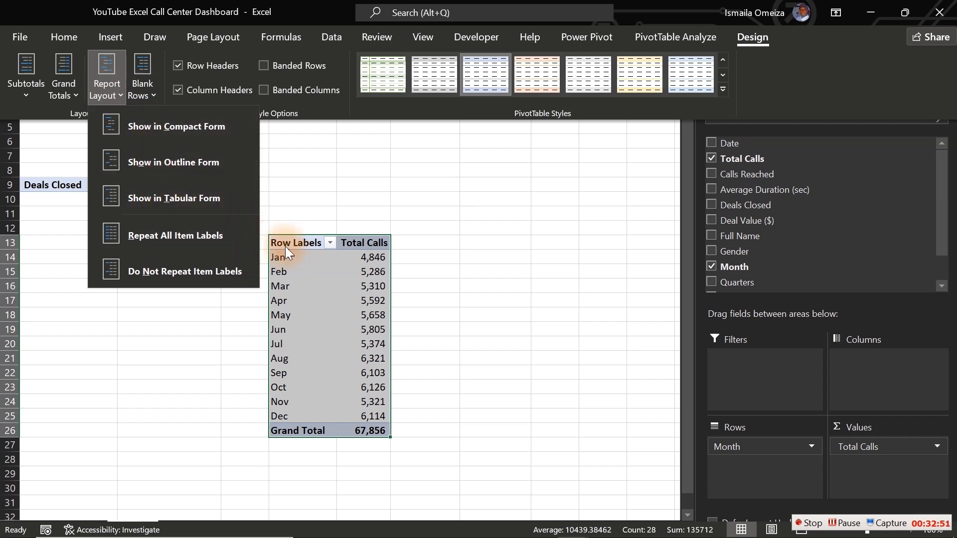
{"action": "left_click", "coordinate": [202, 199]}
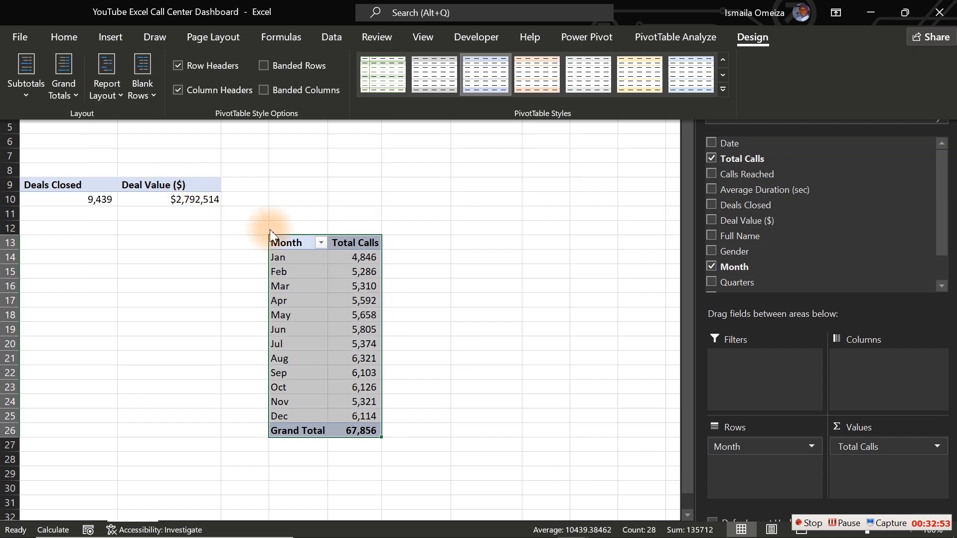
{"action": "left_click", "coordinate": [63, 77]}
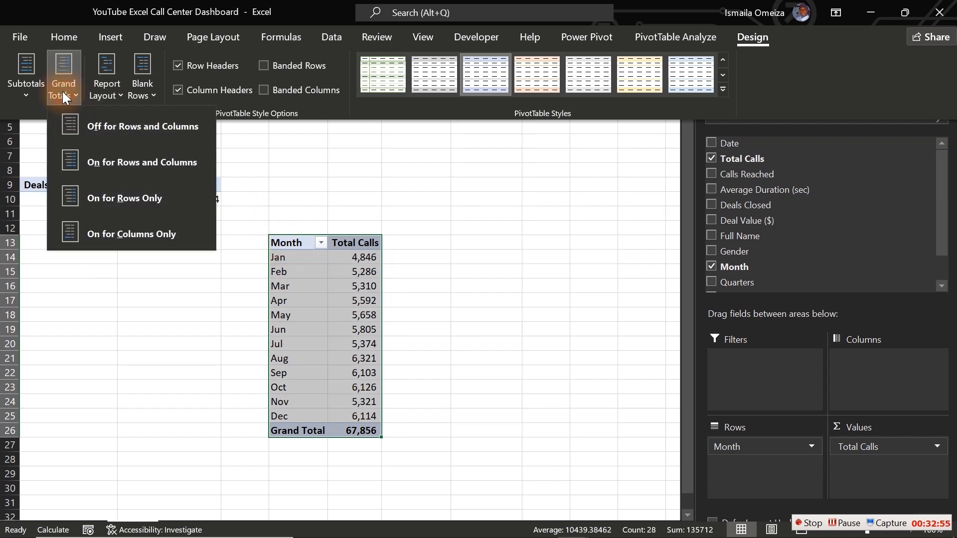
{"action": "left_click", "coordinate": [143, 126]}
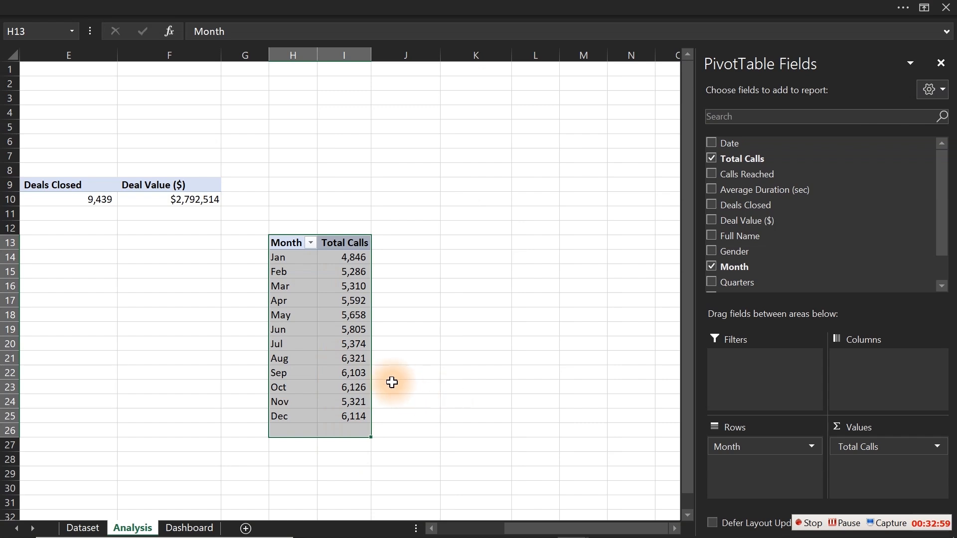
Copy the monthly Total Calls PivotTable to K13 and remove Total Calls from the copy's values, keeping only Month
{"action": "key", "text": "ctrl+c"}
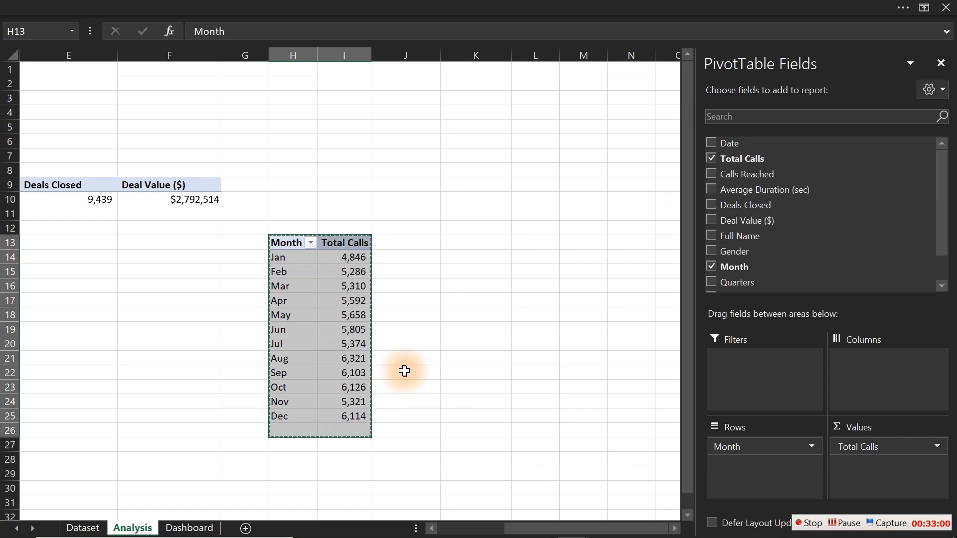
{"action": "left_click", "coordinate": [481, 240]}
{"action": "key", "text": "ctrl+v"}
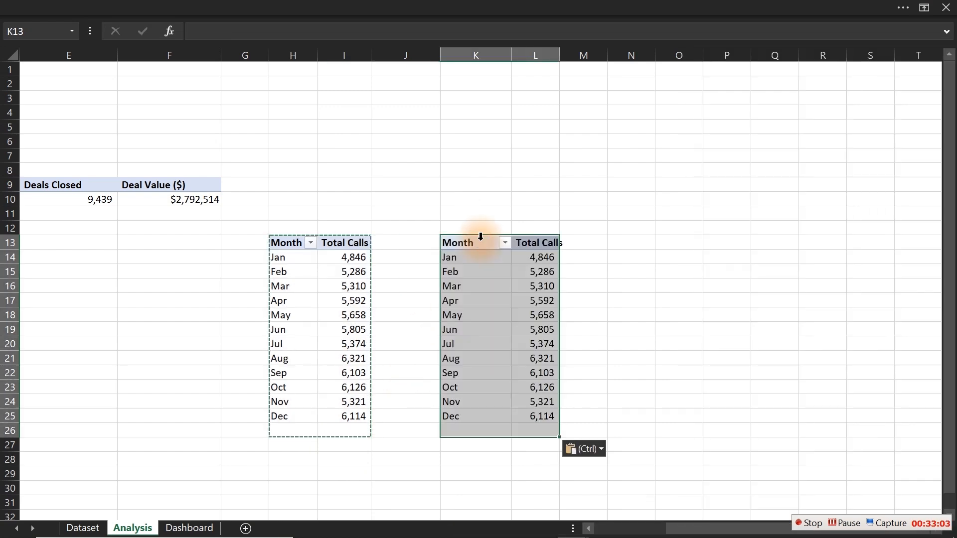
{"action": "left_click_drag", "start_coordinate": [907, 448], "coordinate": [417, 502]}
{"action": "left_click", "coordinate": [424, 493]}
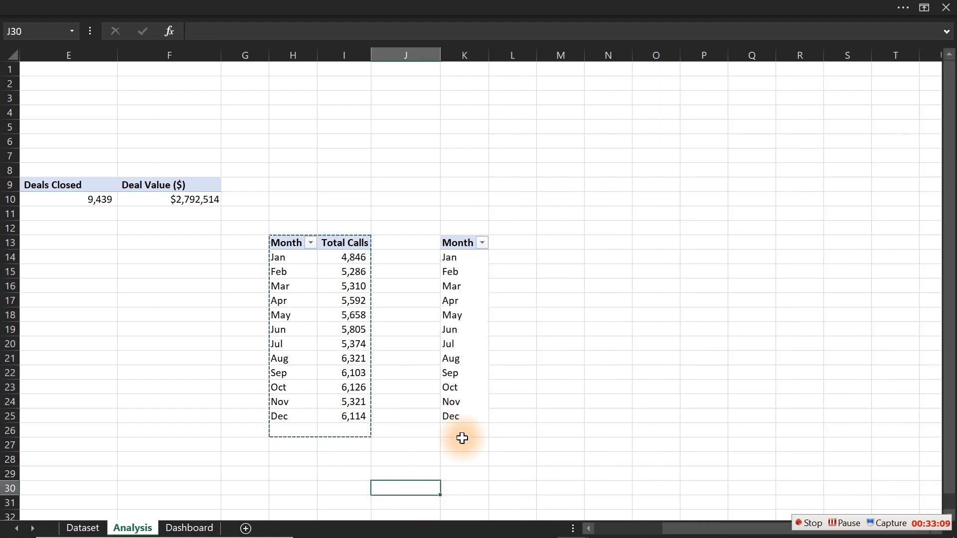
Add a Month slicer to the month-only PivotTable at K13, place it beside that table, and filter to Feb
{"action": "left_click", "coordinate": [451, 311]}
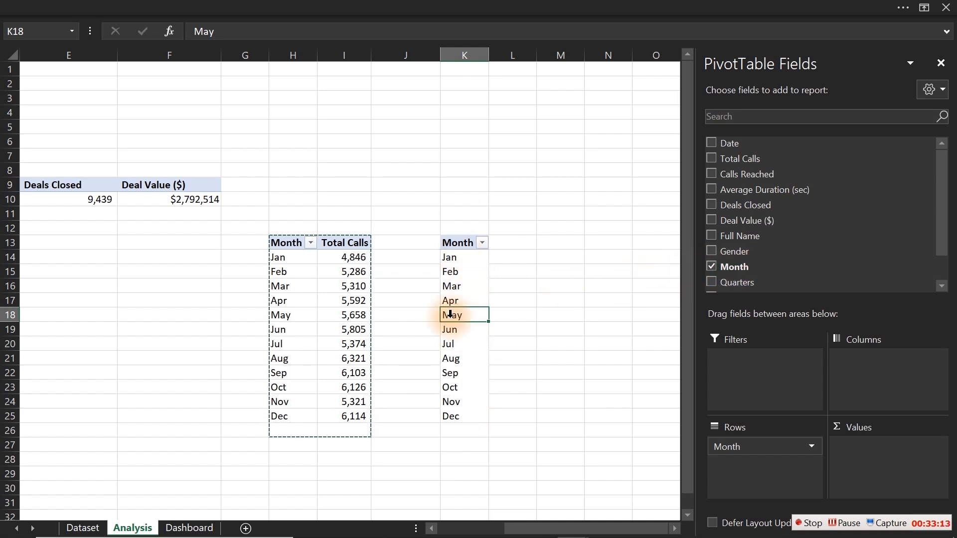
{"action": "right_click", "coordinate": [732, 269]}
{"action": "left_click", "coordinate": [664, 351]}
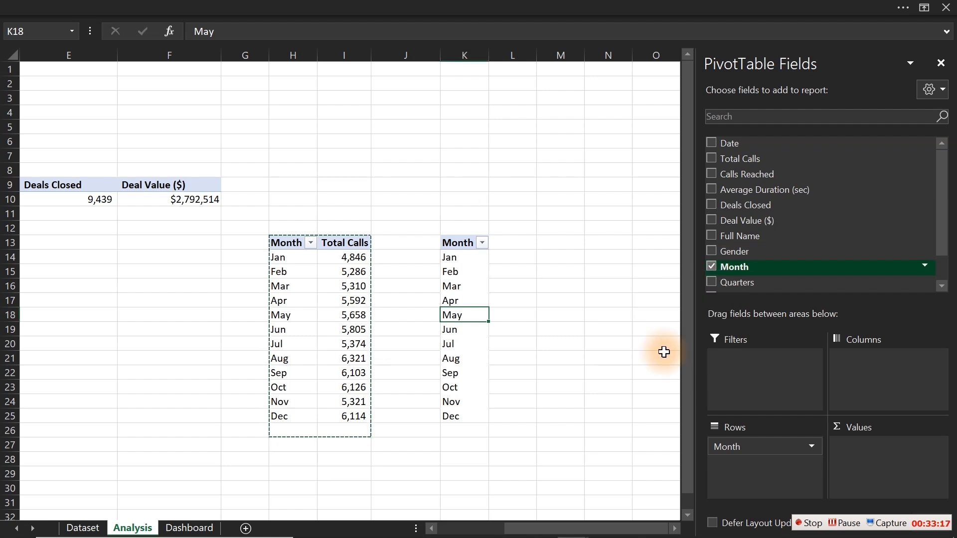
{"action": "left_click_drag", "start_coordinate": [360, 204], "coordinate": [602, 120]}
{"action": "left_click", "coordinate": [563, 167]}
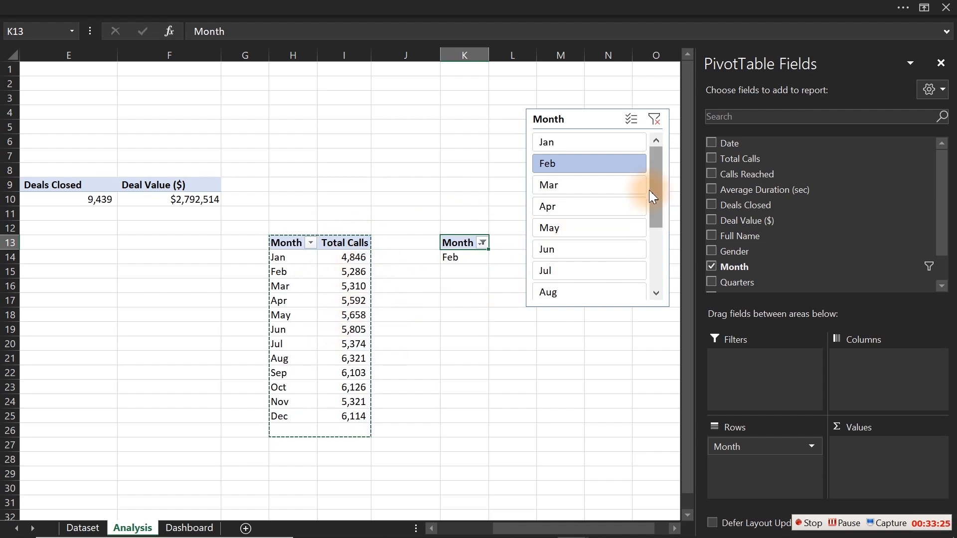
{"action": "left_click", "coordinate": [597, 124]}
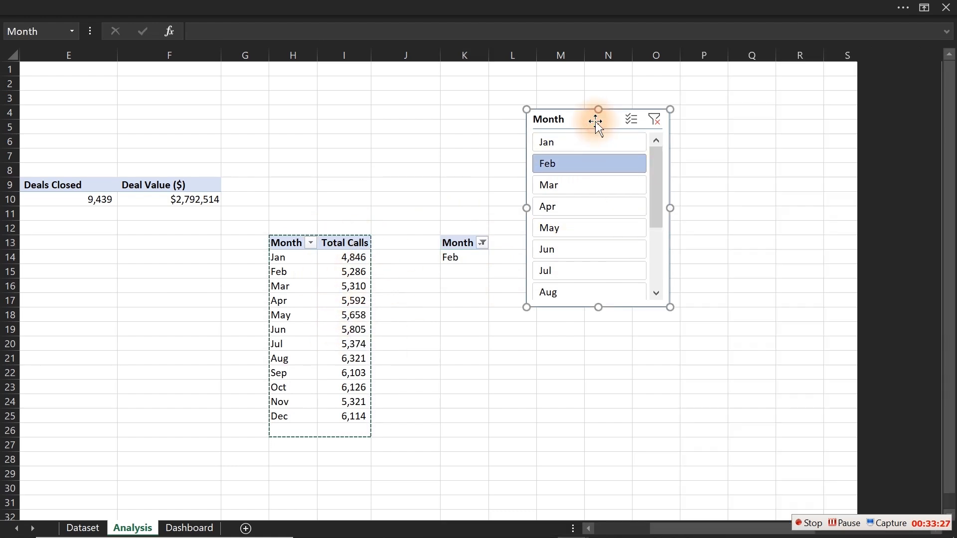
Rename the PivotTable holding Deals Closed and Deal Value ($) as KPIS
{"action": "left_click", "coordinate": [183, 188]}
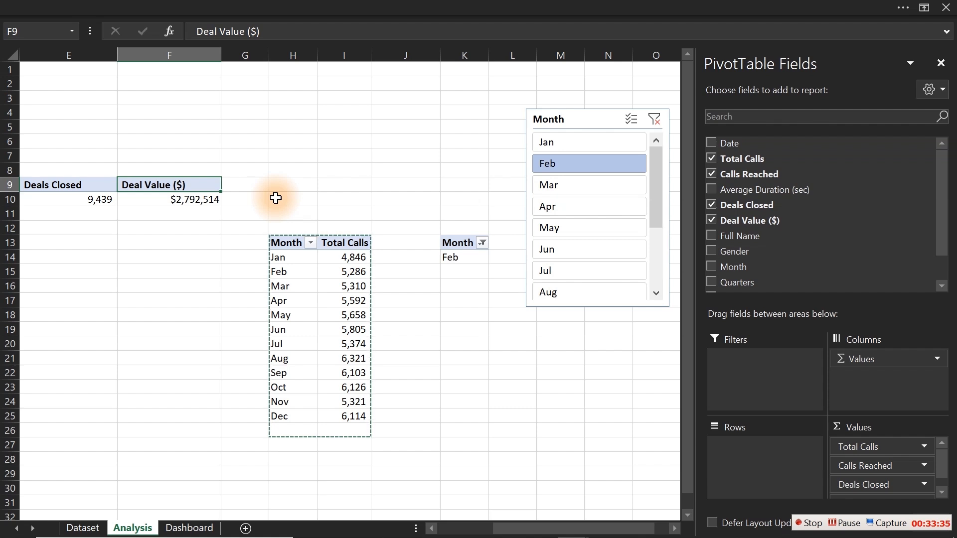
{"action": "left_click", "coordinate": [145, 199]}
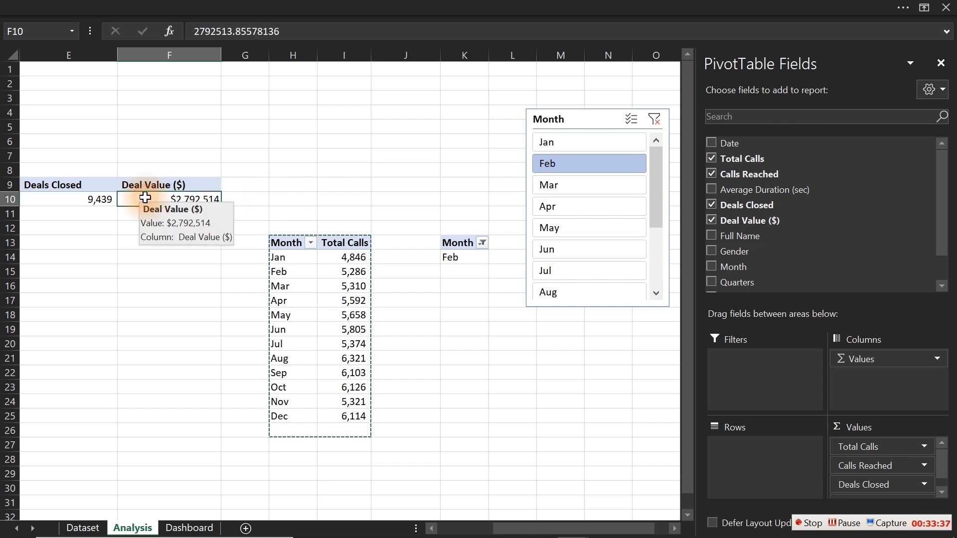
{"action": "left_click", "coordinate": [399, 5]}
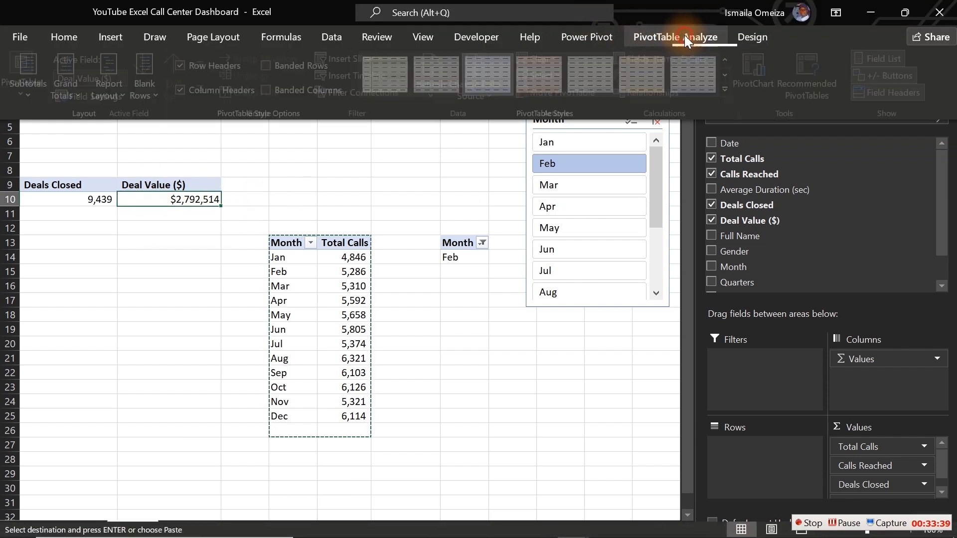
{"action": "left_click", "coordinate": [684, 35]}
{"action": "left_click", "coordinate": [28, 85]}
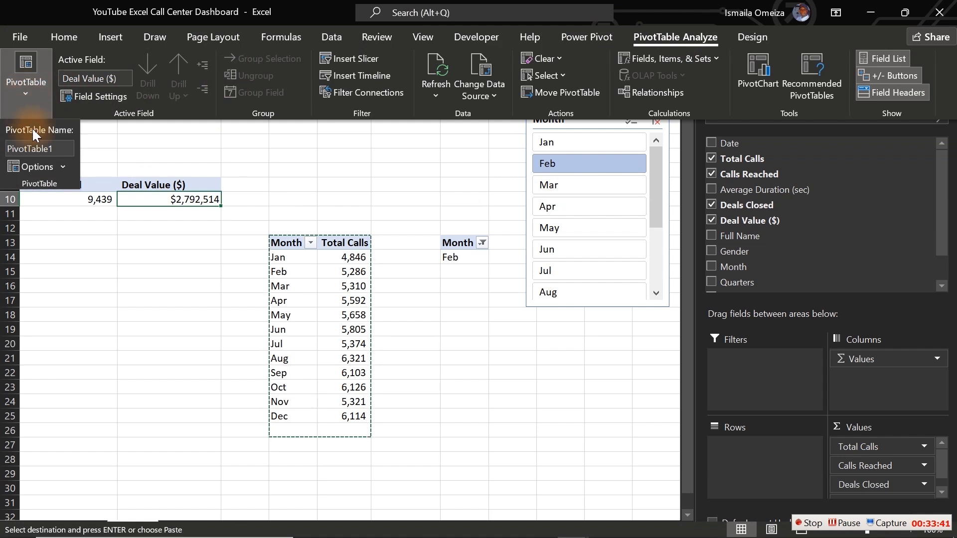
{"action": "left_click", "coordinate": [52, 148]}
{"action": "type", "text": "K"}
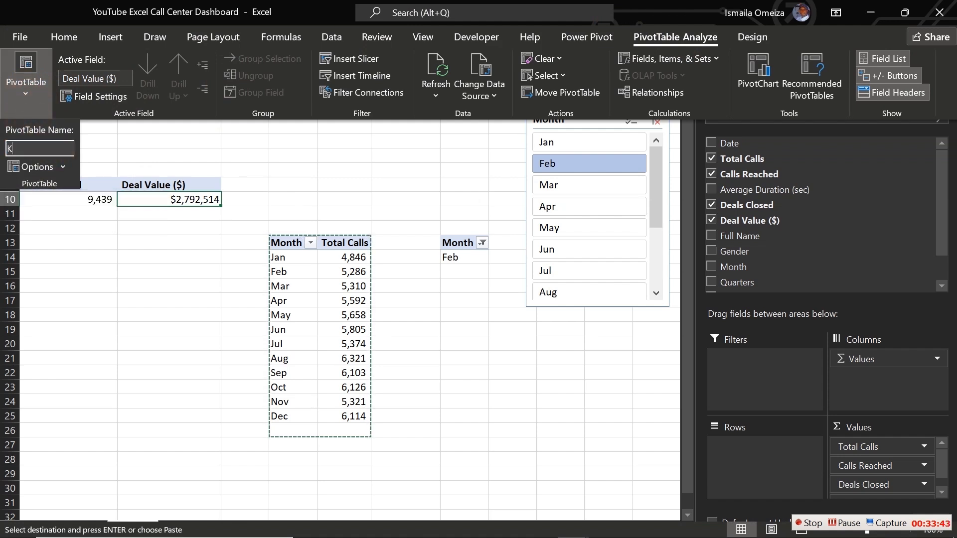
{"action": "type", "text": "PIS"}
{"action": "key", "text": "Return"}
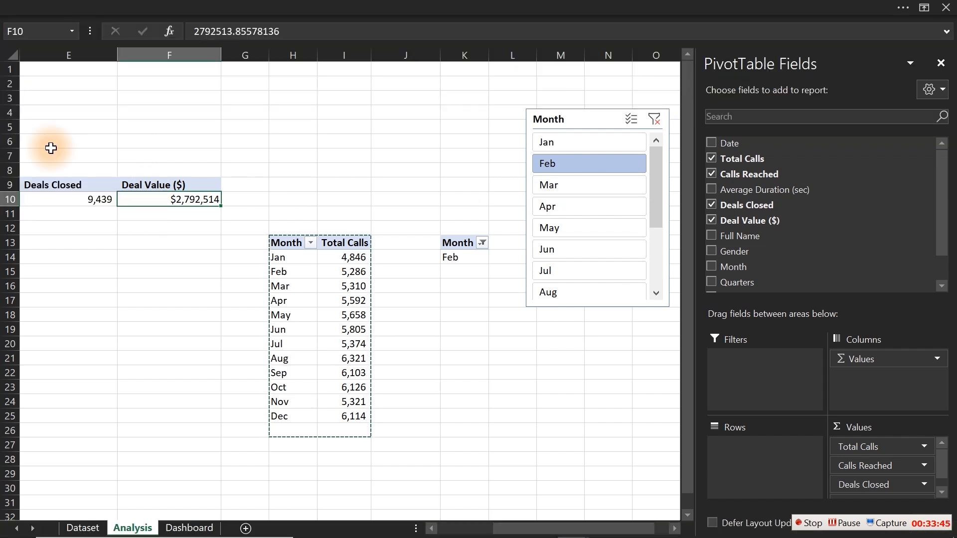
Rename the monthly Total Calls PivotTable at H13 as MonthKPI
{"action": "left_click", "coordinate": [299, 282]}
{"action": "left_click", "coordinate": [533, 2]}
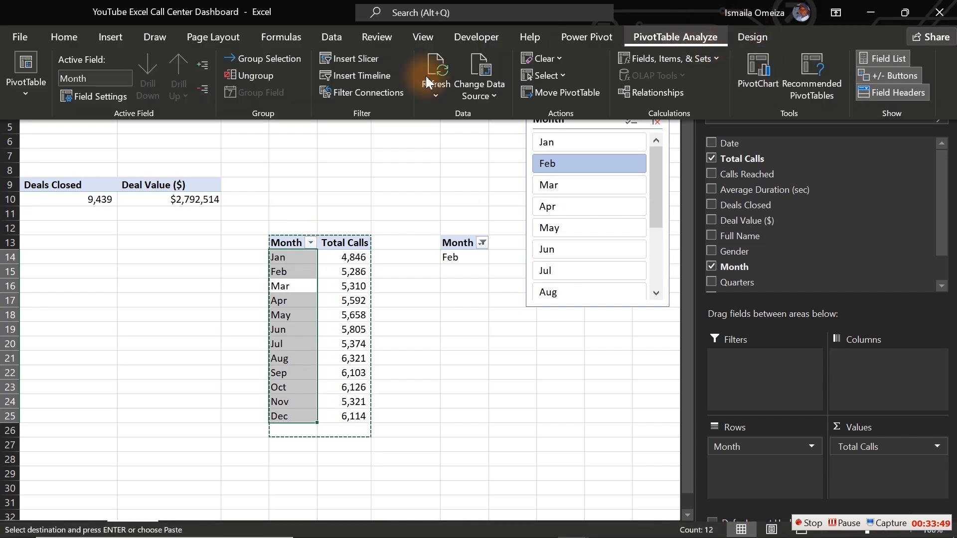
{"action": "left_click", "coordinate": [26, 85]}
{"action": "left_click", "coordinate": [41, 148]}
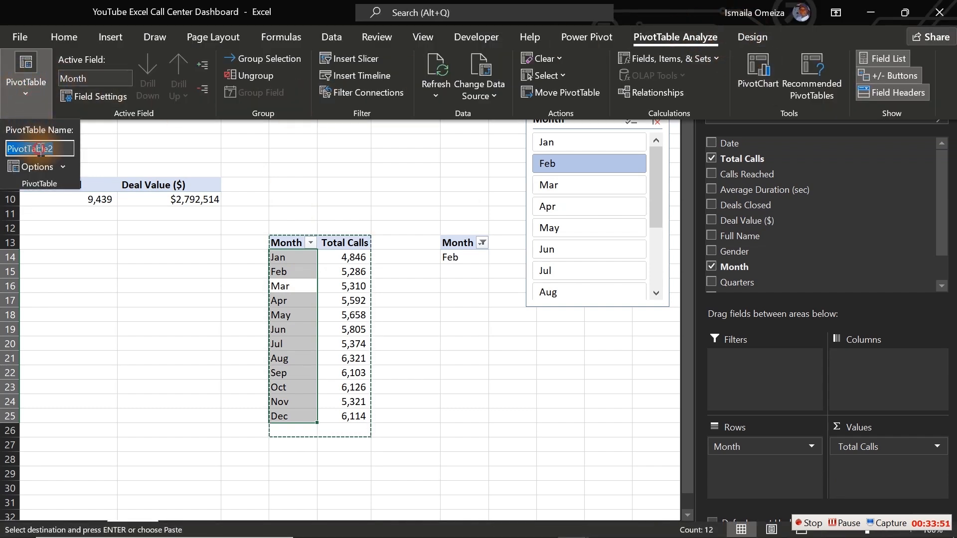
{"action": "type", "text": "MonthKPI"}
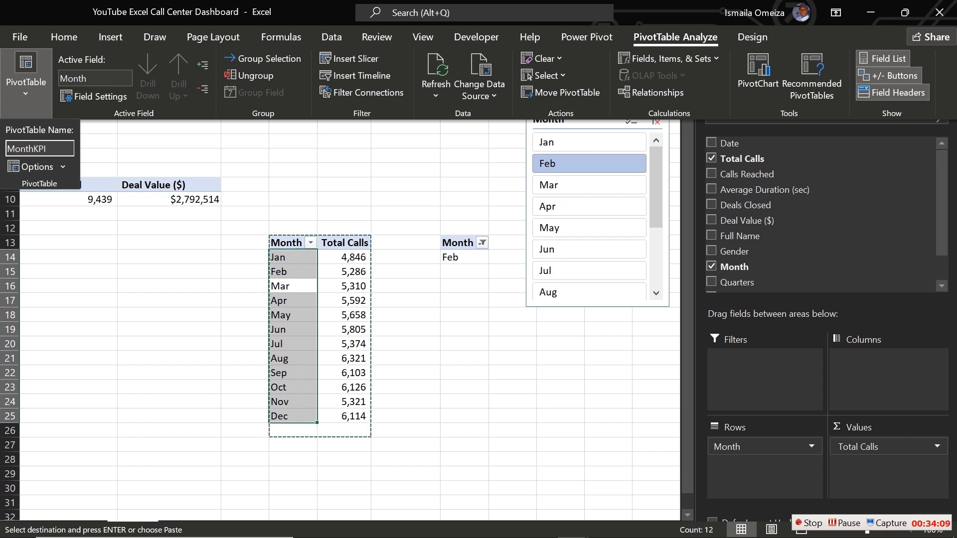
{"action": "left_click", "coordinate": [40, 149]}
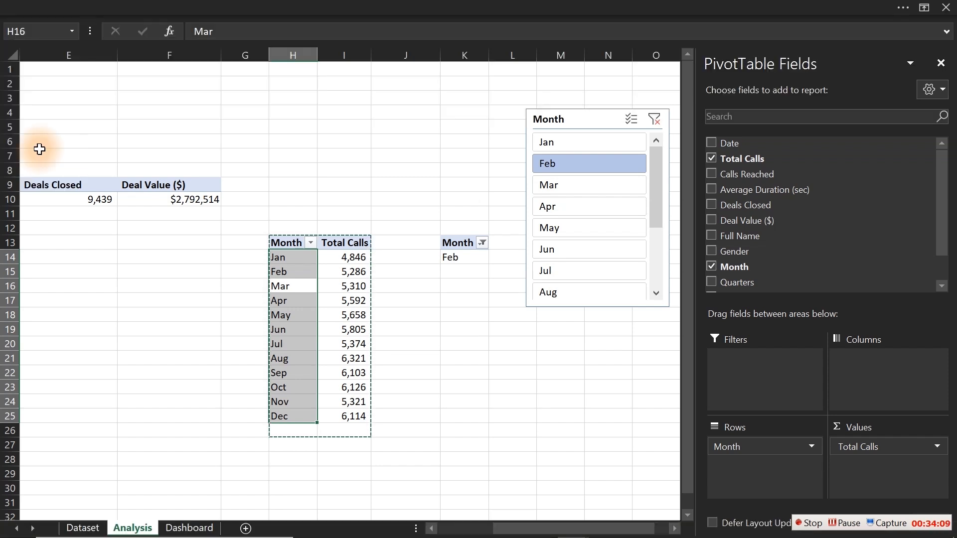
Filter the month-only PivotTable to May with the slicer and move the slicer below the Deals Closed and Deal Value ($) cells
{"action": "left_click", "coordinate": [452, 259]}
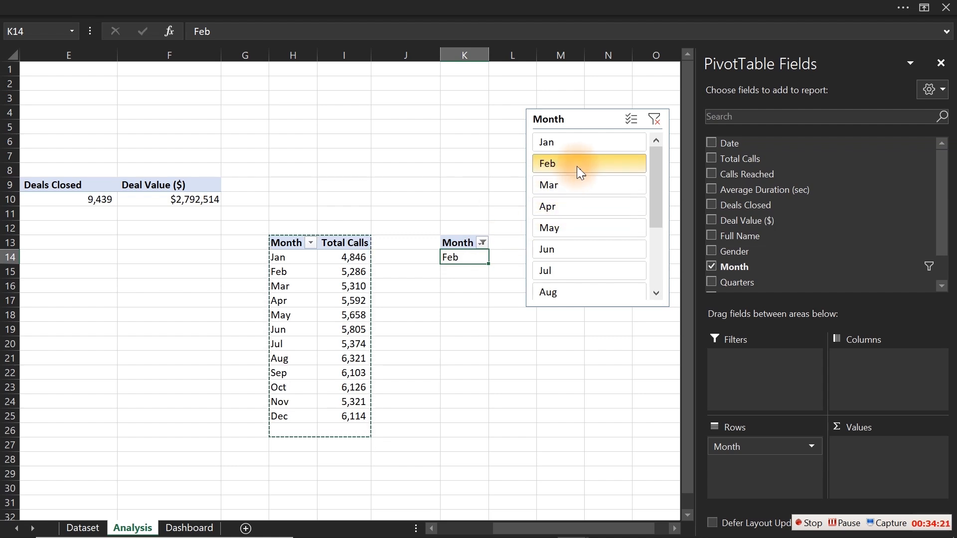
{"action": "left_click", "coordinate": [559, 227]}
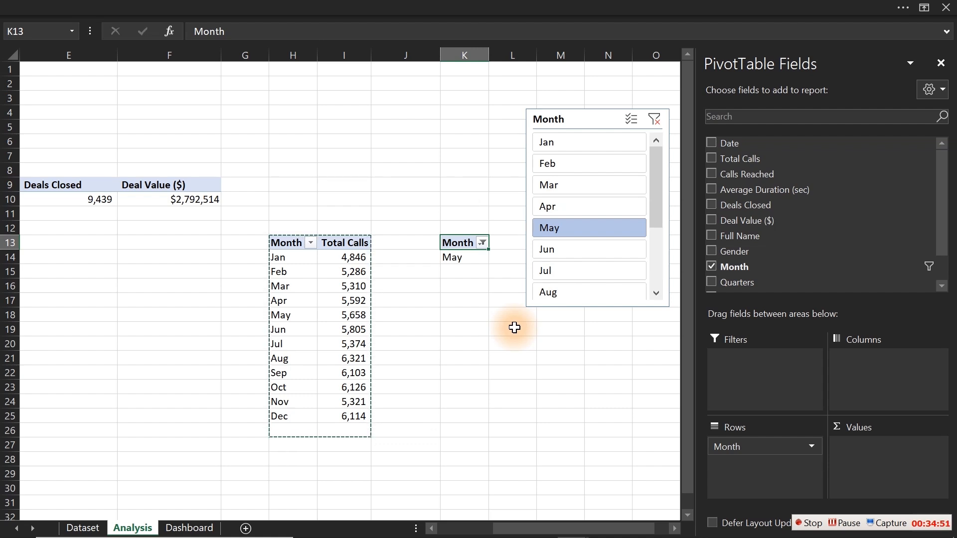
{"action": "left_click_drag", "start_coordinate": [602, 118], "coordinate": [118, 257]}
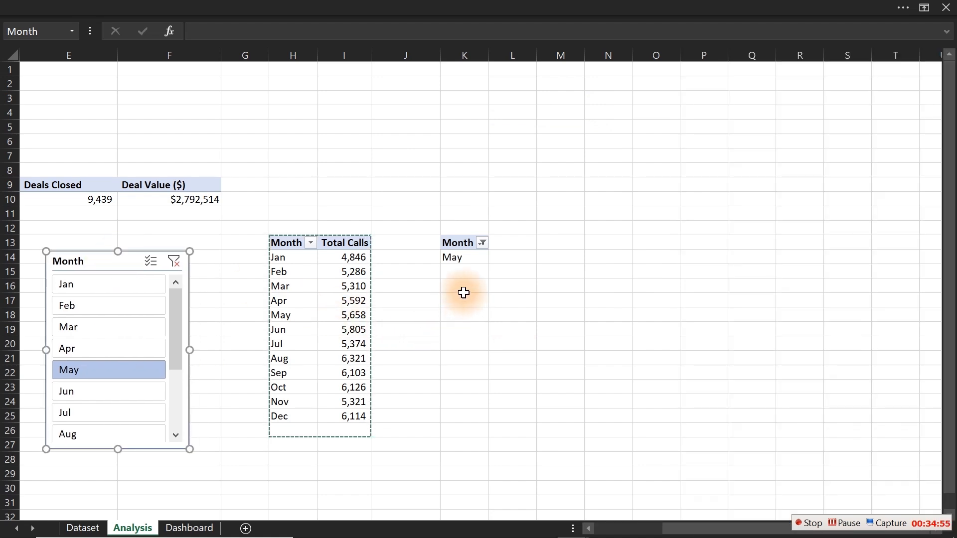
Enter the header Find Position in cell L13, beside the month-only PivotTable
{"action": "left_click", "coordinate": [509, 242]}
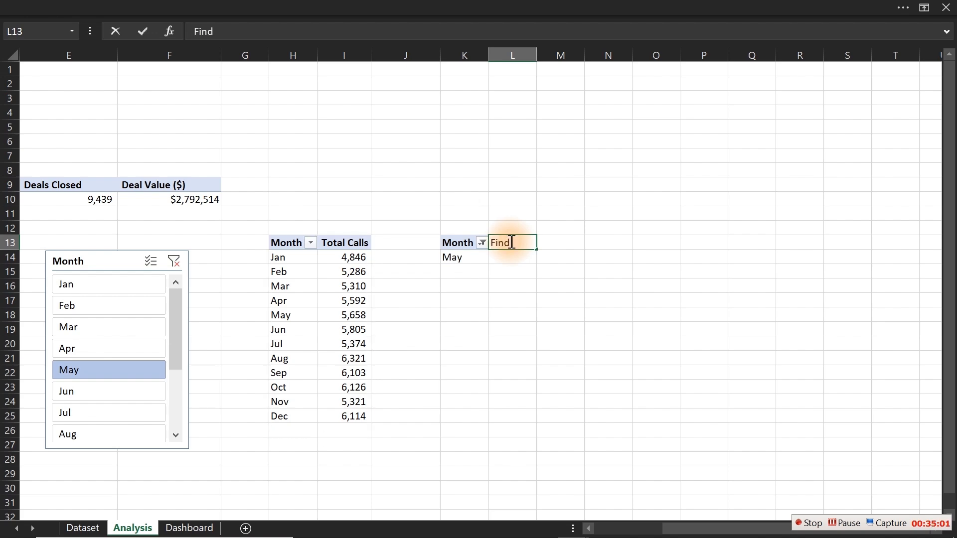
{"action": "type", "text": "Find Position"}
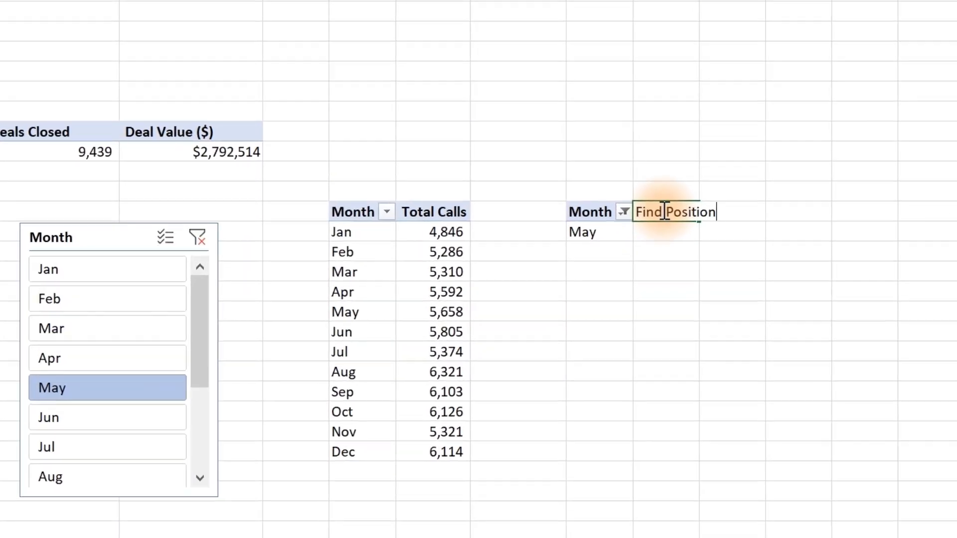
{"action": "key", "text": "Return"}
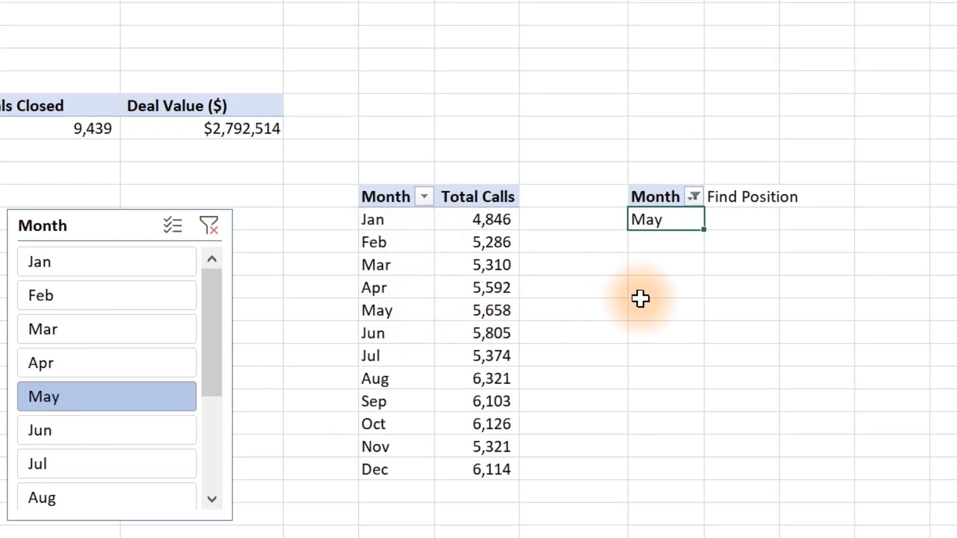
Enter 5 in cell K17, below the month-only PivotTable, as the position of May
{"action": "left_click", "coordinate": [664, 284]}
{"action": "type", "text": "5"}
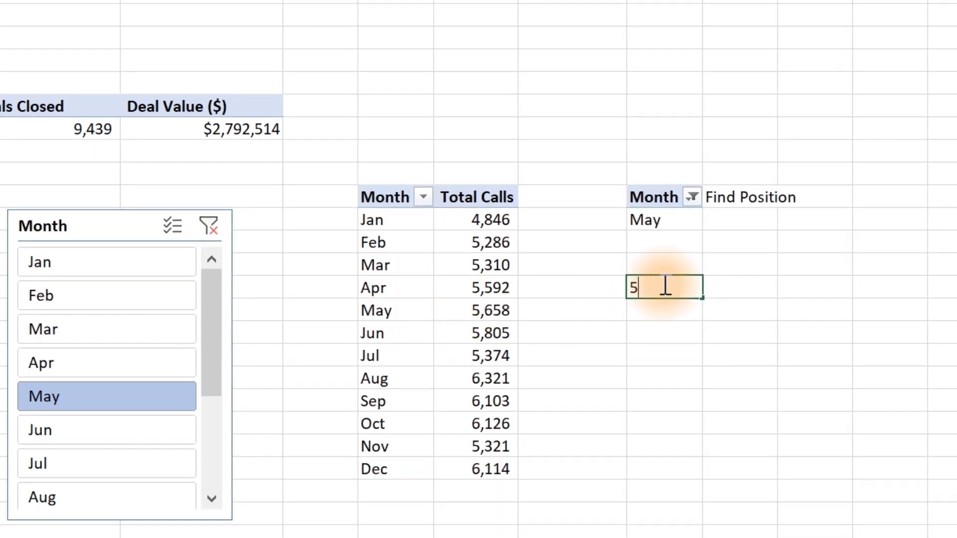
{"action": "key", "text": "Return"}
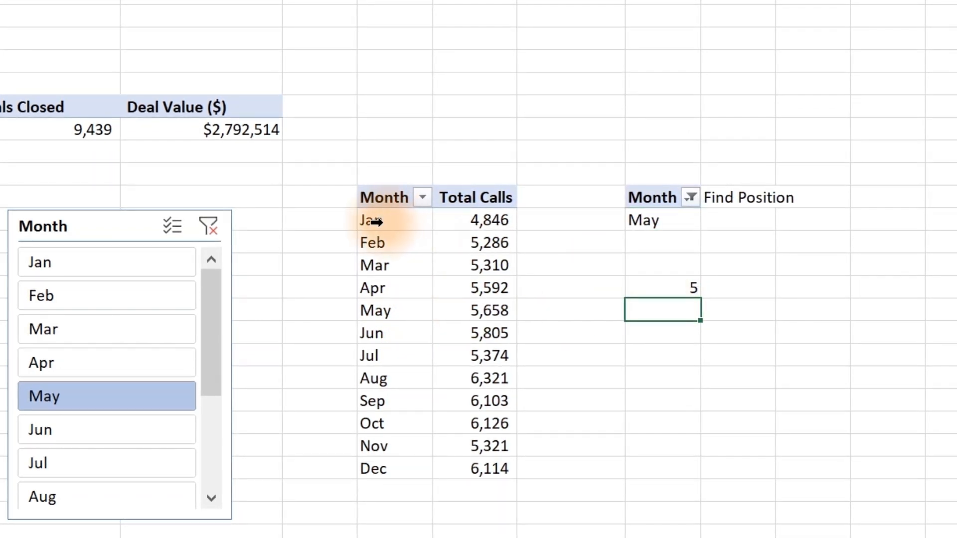
Enter =MATCH(K14,H14:H25,0) under Find Position in L14 to find the selected month's position in the monthly PivotTable
{"action": "left_click", "coordinate": [342, 220]}
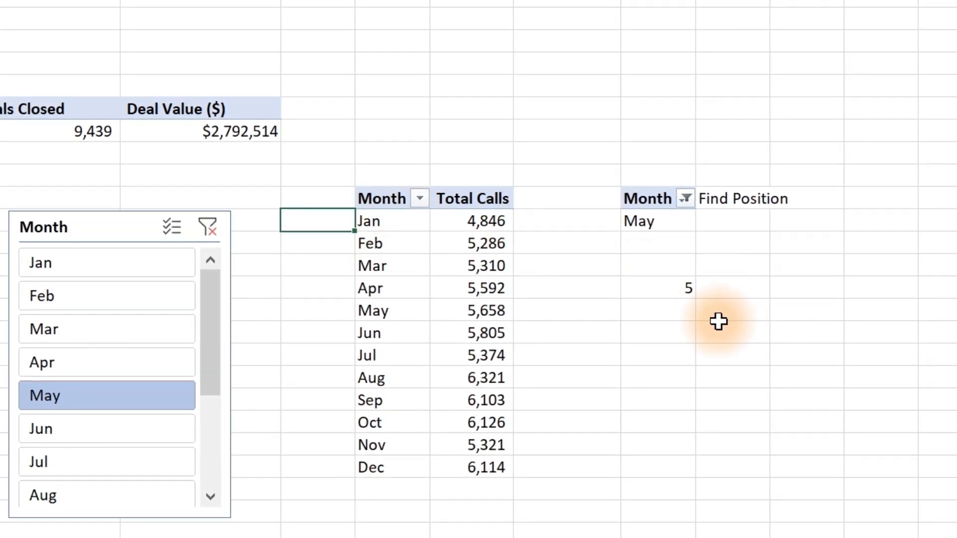
{"action": "left_click", "coordinate": [736, 220]}
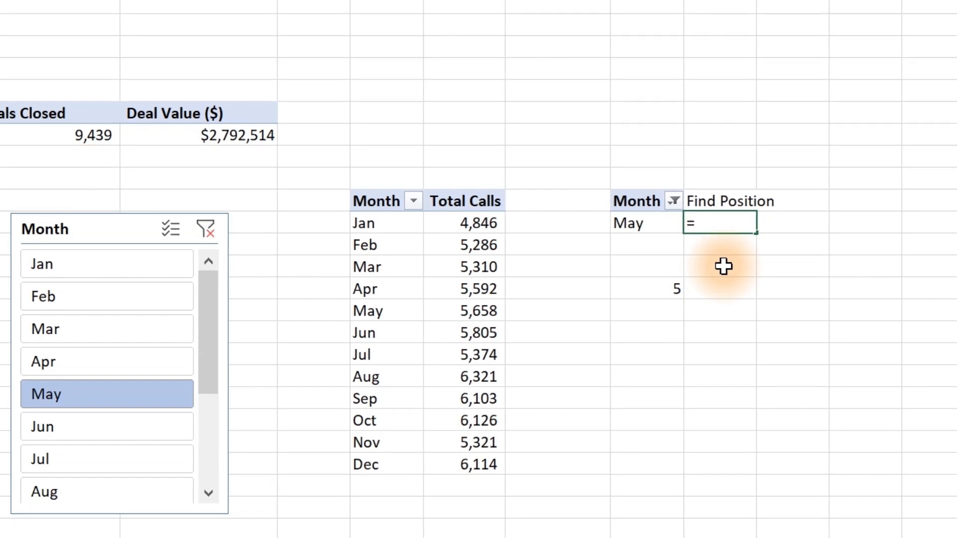
{"action": "type", "text": "mat"}
{"action": "key", "text": "Tab"}
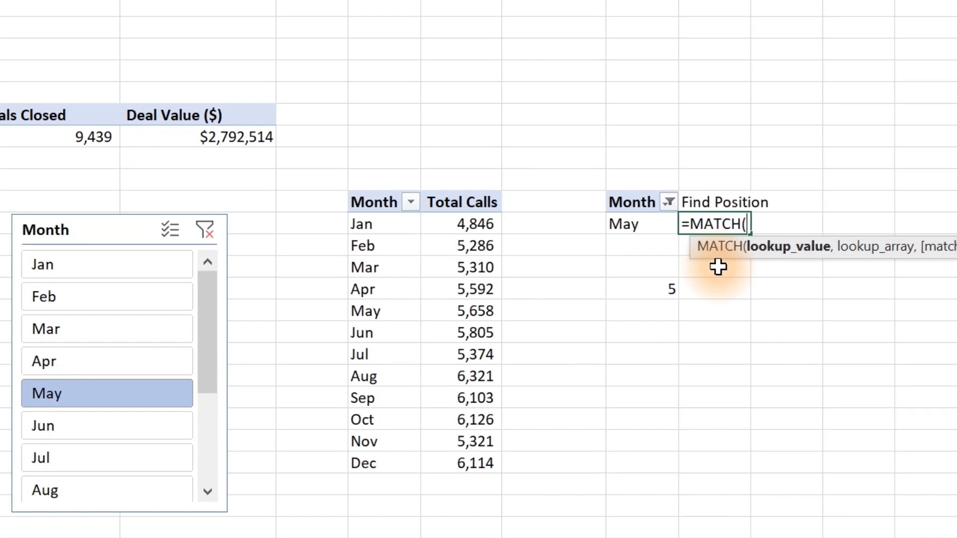
{"action": "left_click", "coordinate": [640, 228]}
{"action": "type", "text": ","}
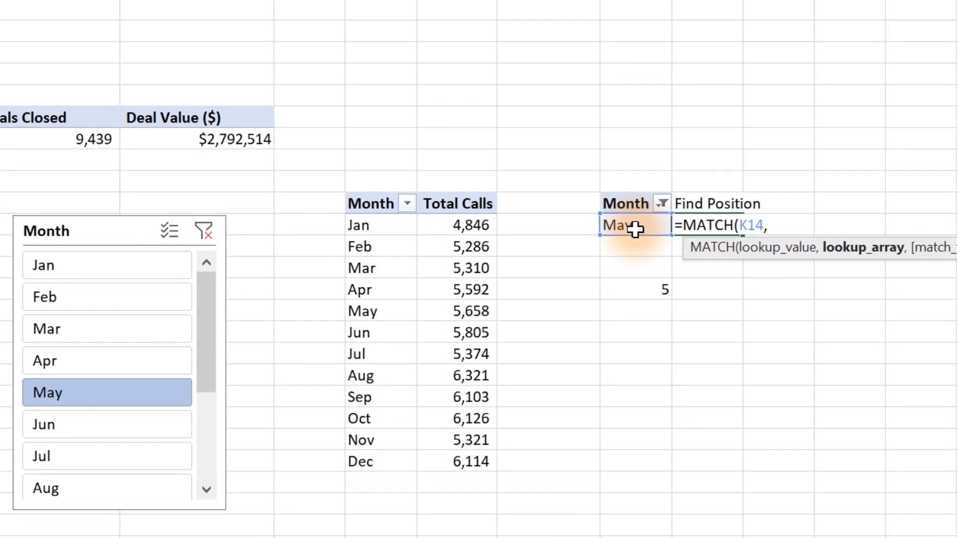
{"action": "left_click_drag", "start_coordinate": [389, 225], "coordinate": [385, 443]}
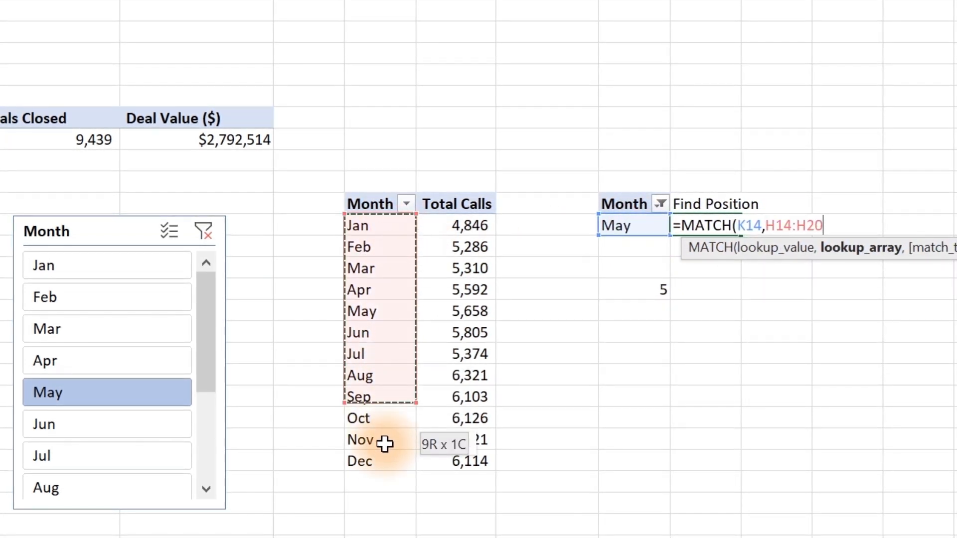
{"action": "type", "text": ","}
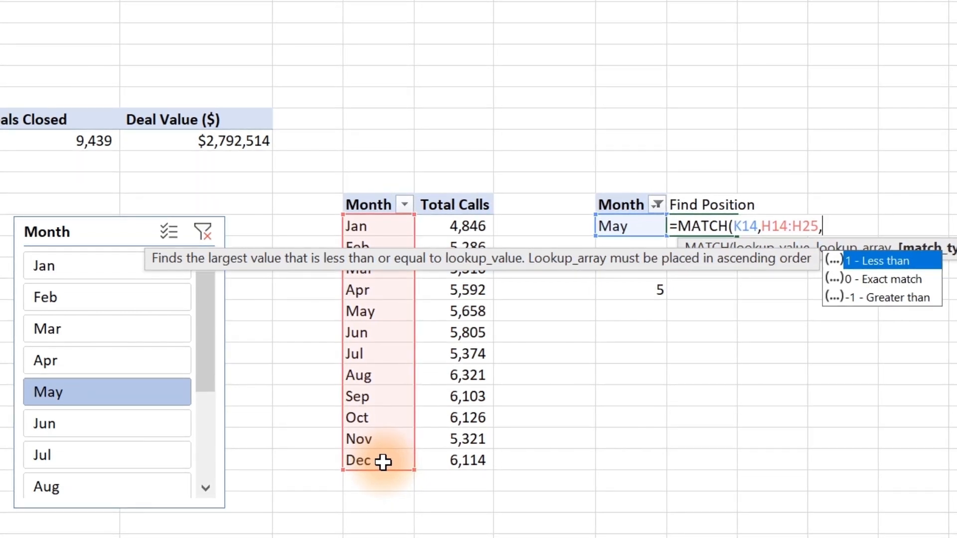
{"action": "type", "text": "0)"}
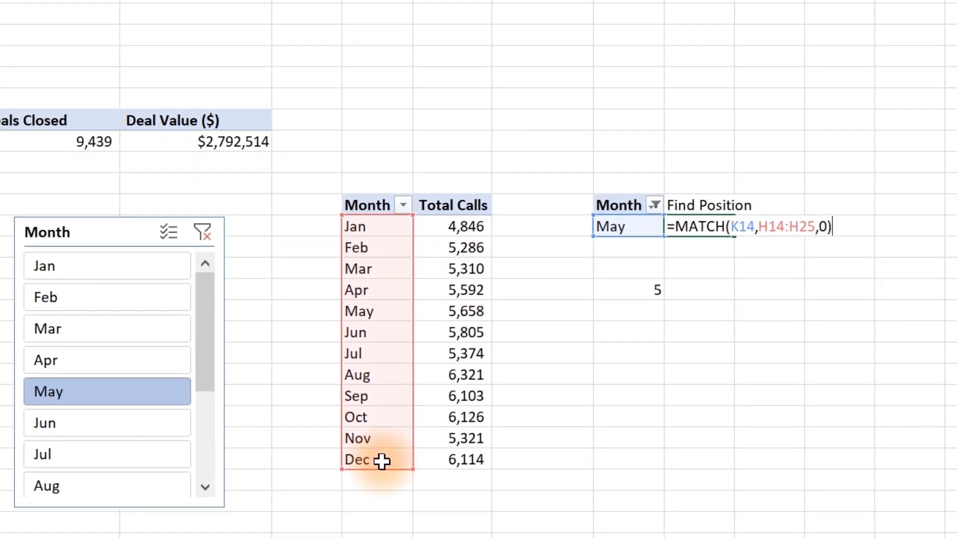
{"action": "key", "text": "ctrl+Return"}
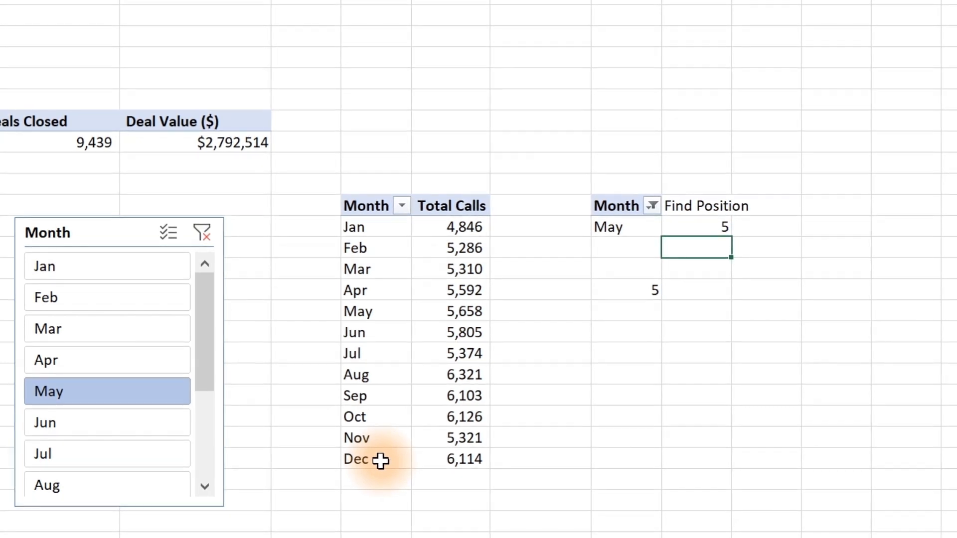
Test the position formula by filtering the month-only PivotTable to Jan and after that to Dec with the Month slicer
{"action": "left_click", "coordinate": [72, 274]}
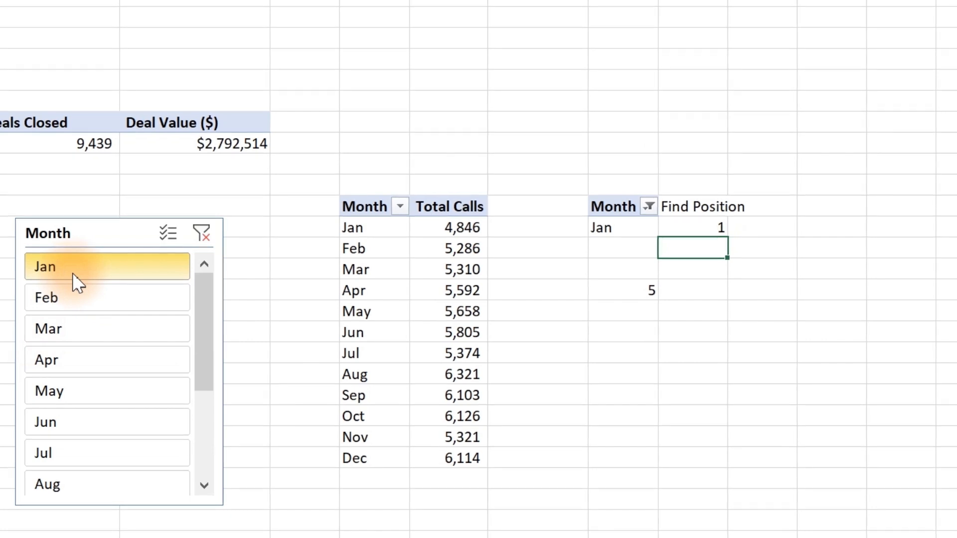
{"action": "left_click", "coordinate": [384, 229]}
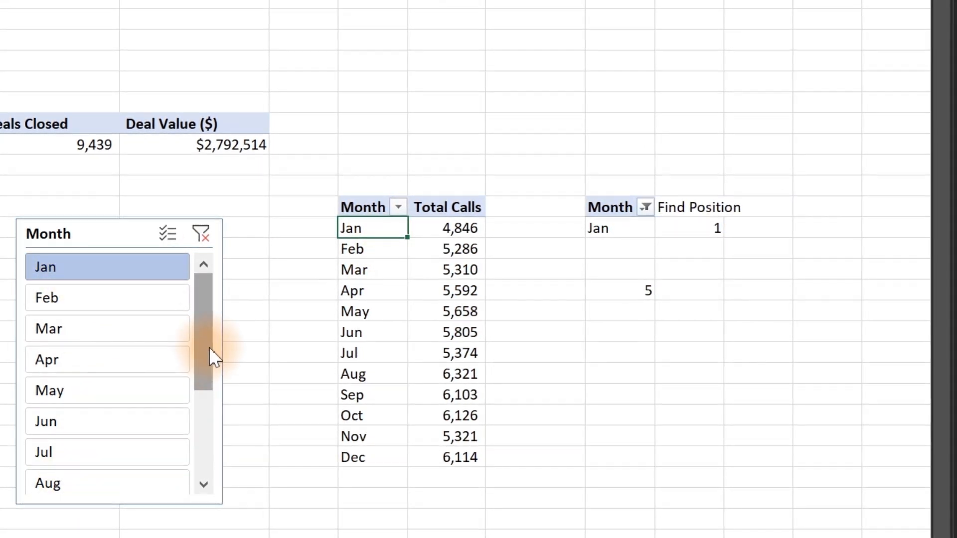
{"action": "left_click_drag", "start_coordinate": [209, 347], "coordinate": [204, 469]}
{"action": "left_click", "coordinate": [105, 458]}
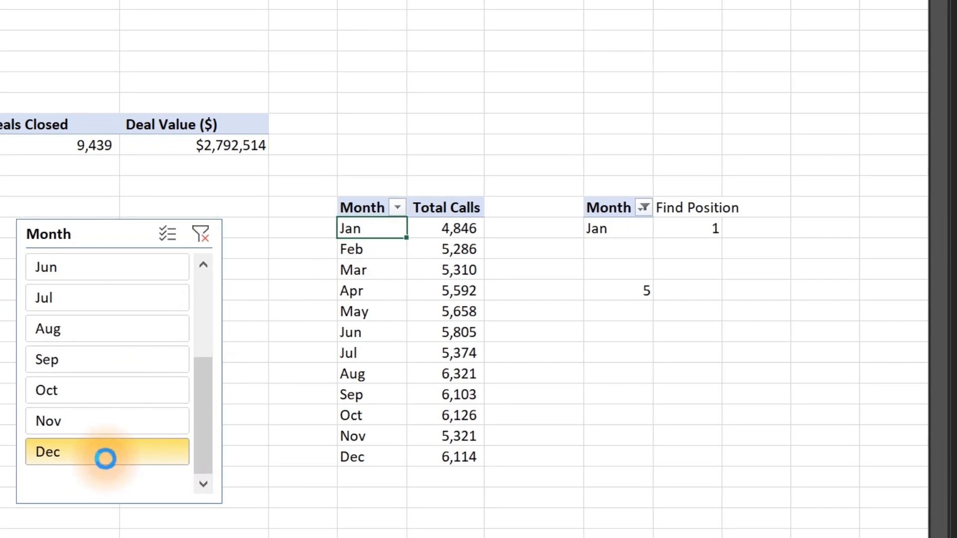
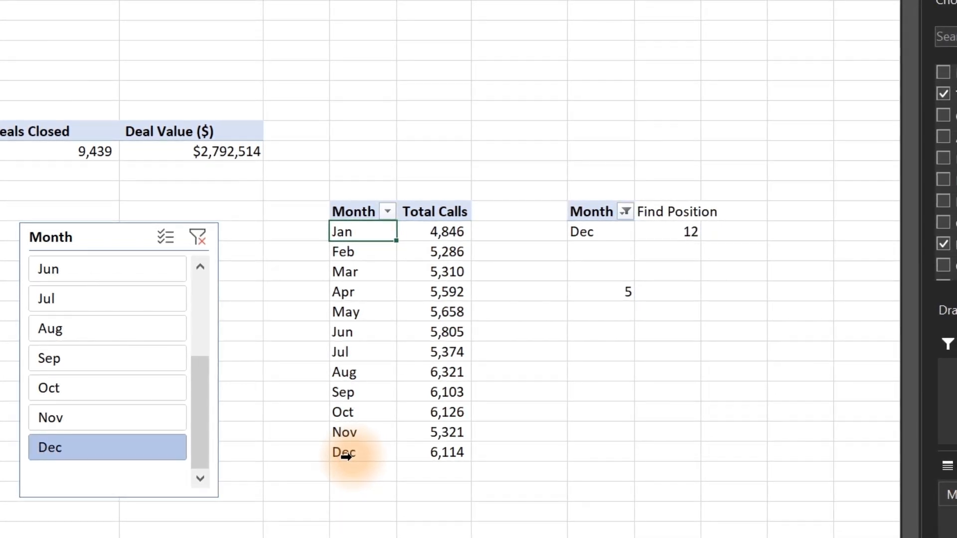
Delete the manually entered 5 from K17 below the month-only PivotTable
{"action": "left_click", "coordinate": [624, 293]}
{"action": "key", "text": "Delete"}
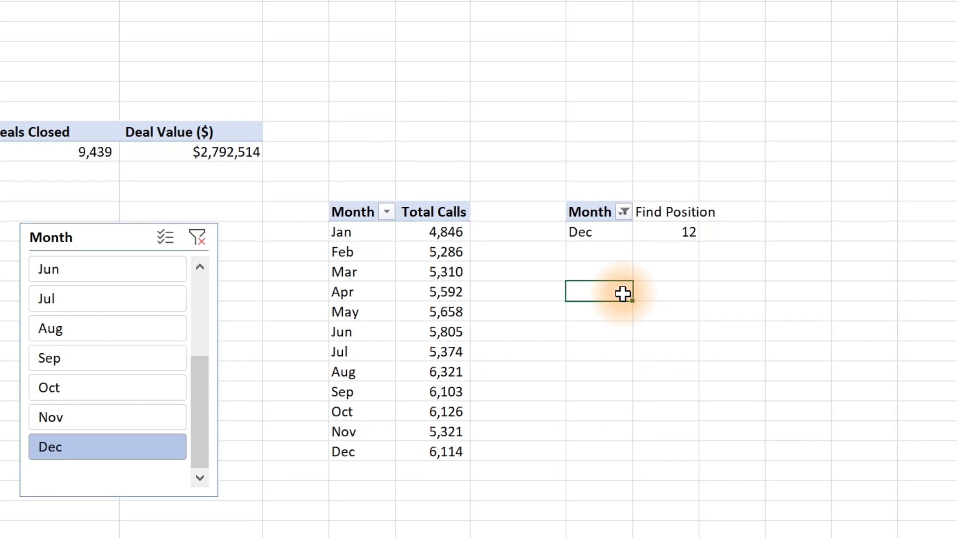
{"action": "left_click", "coordinate": [682, 239]}
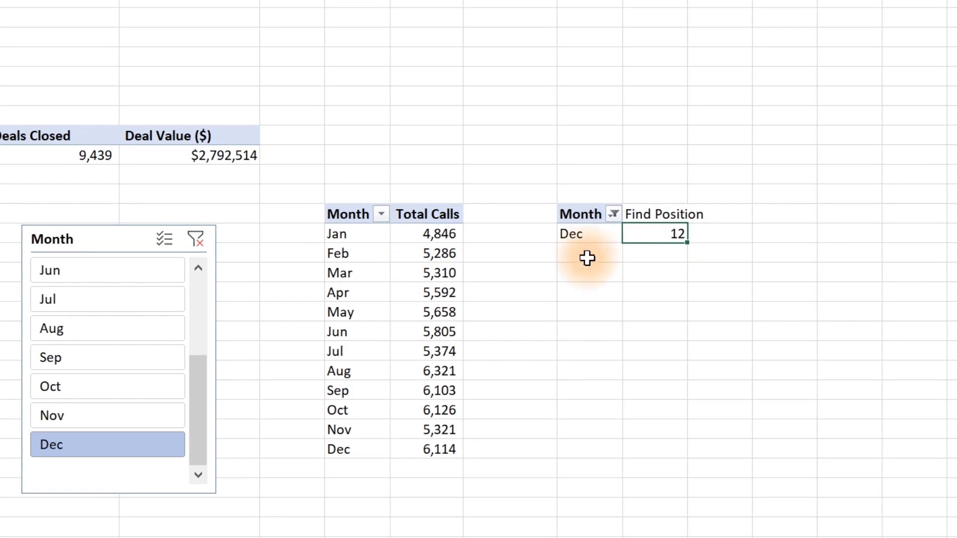
Switch the Month slicer to Nov and back to Dec to check that the found position follows the selection
{"action": "left_click", "coordinate": [586, 233]}
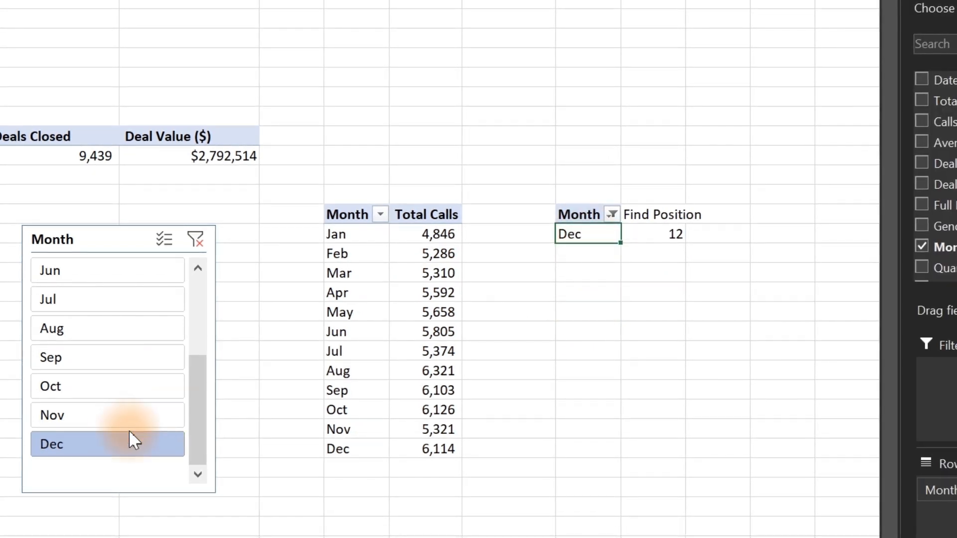
{"action": "left_click", "coordinate": [86, 424]}
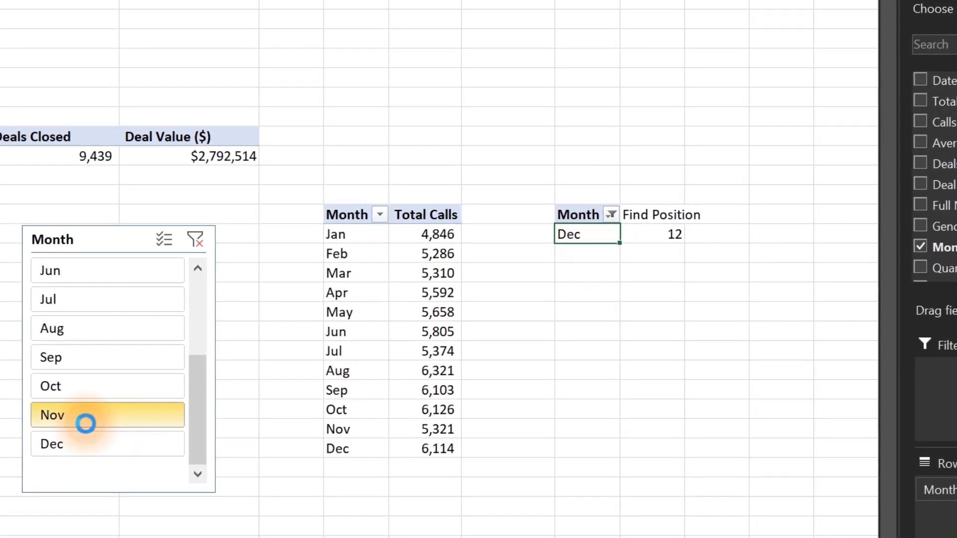
{"action": "left_click", "coordinate": [85, 449]}
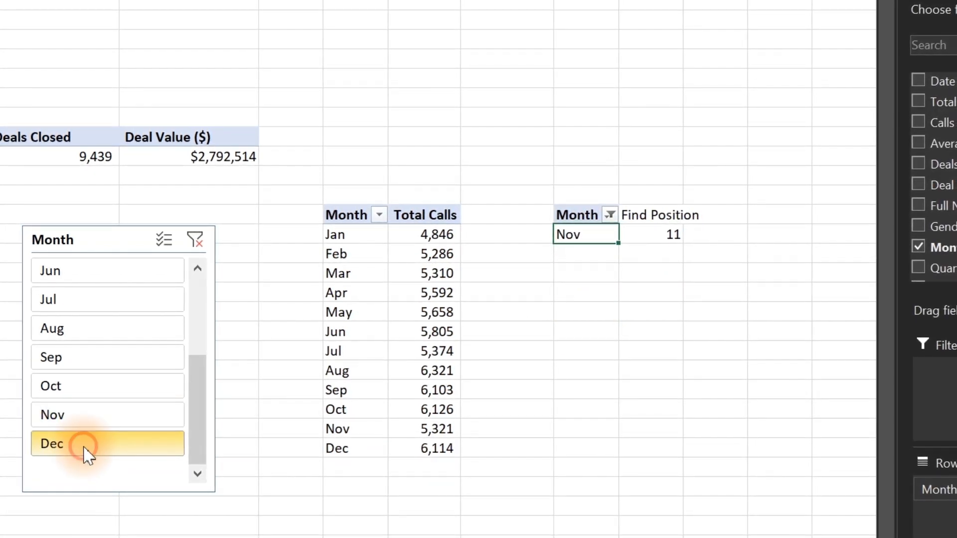
Add a Support column in G13 before the monthly Total Calls PivotTable and number its months 1 to 12 as a fill series
{"action": "left_click", "coordinate": [302, 232]}
{"action": "left_click", "coordinate": [294, 216]}
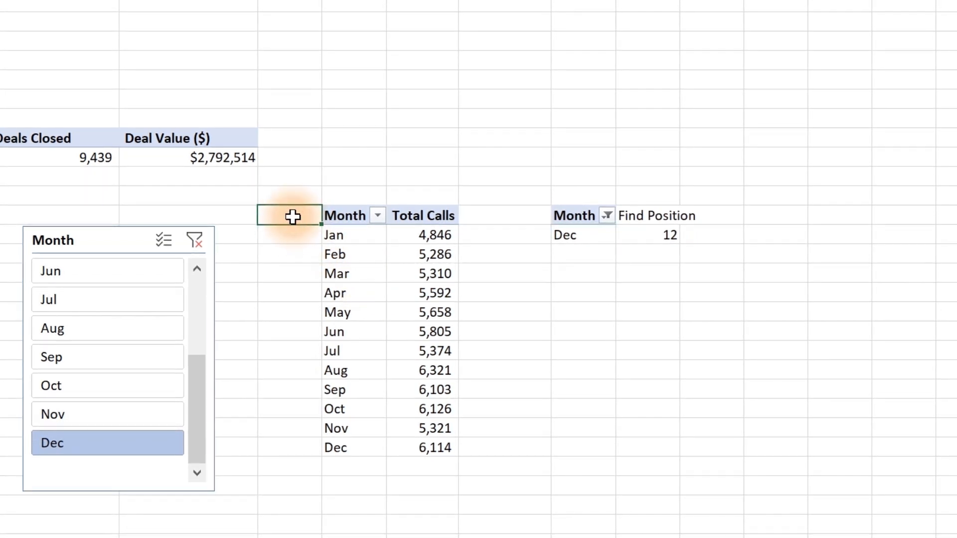
{"action": "type", "text": "Support"}
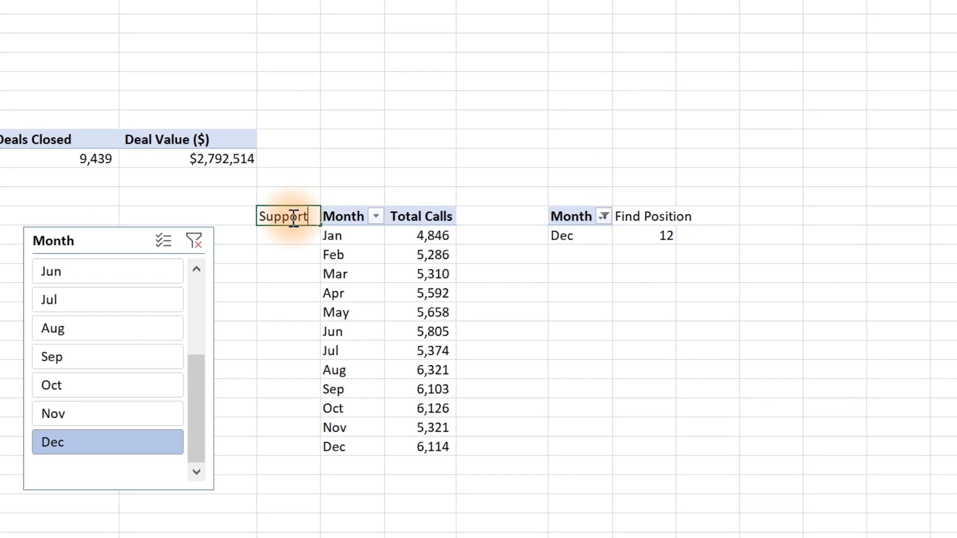
{"action": "key", "text": "Return"}
{"action": "type", "text": "1"}
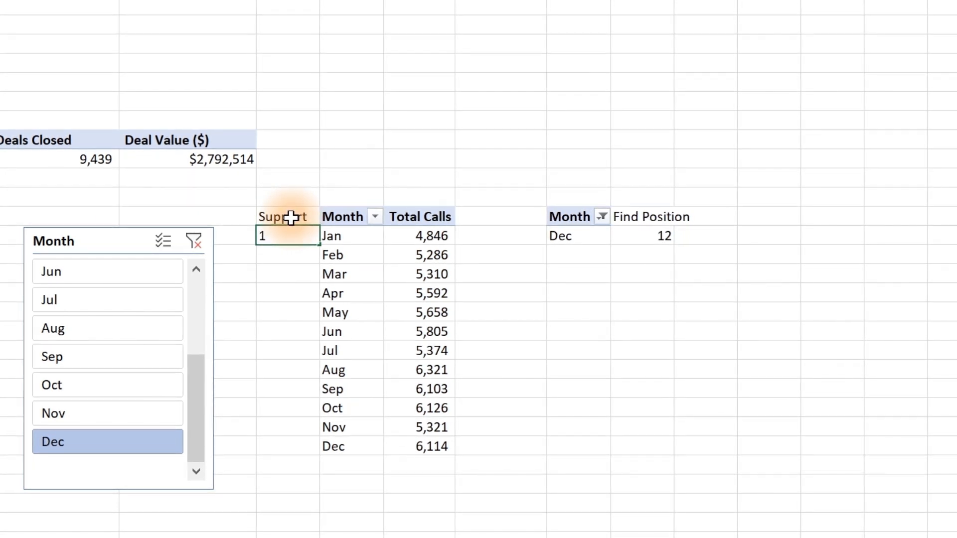
{"action": "key", "text": "Return"}
{"action": "left_click", "coordinate": [291, 235]}
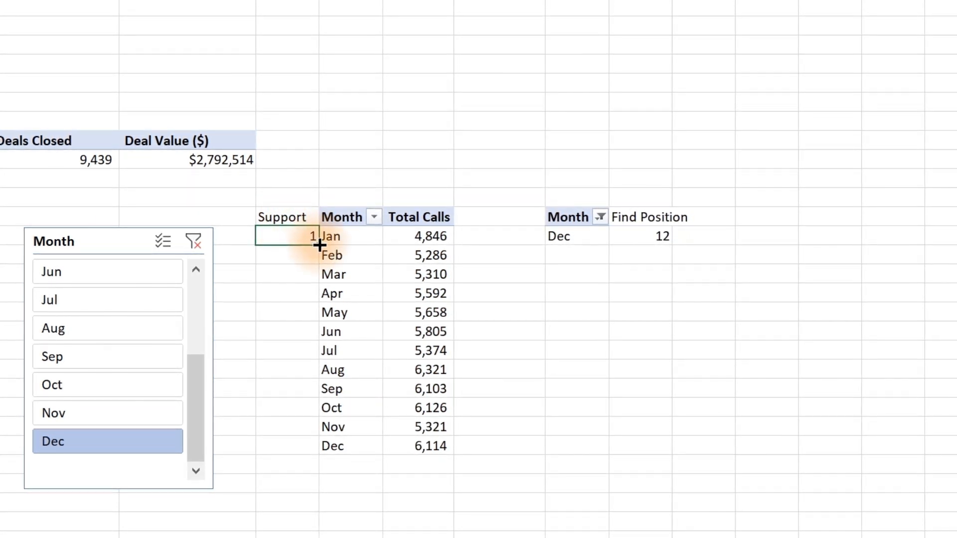
{"action": "left_click_drag", "start_coordinate": [319, 245], "coordinate": [313, 453]}
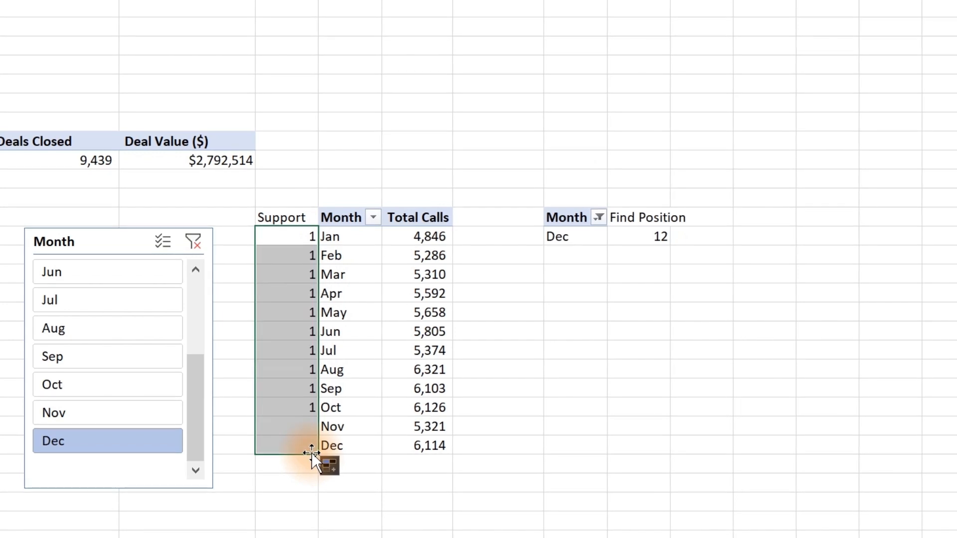
{"action": "left_click", "coordinate": [331, 465]}
{"action": "left_click", "coordinate": [246, 513]}
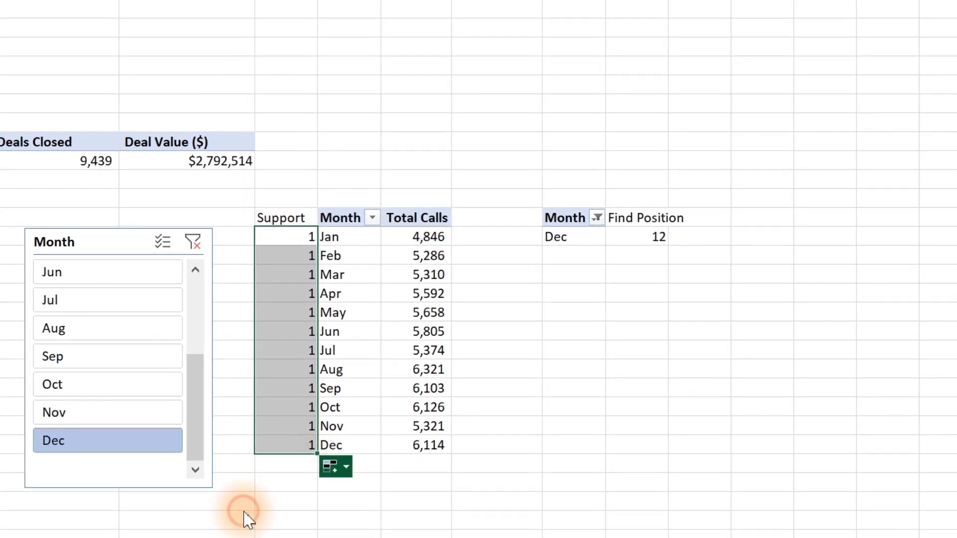
{"action": "left_click", "coordinate": [566, 402]}
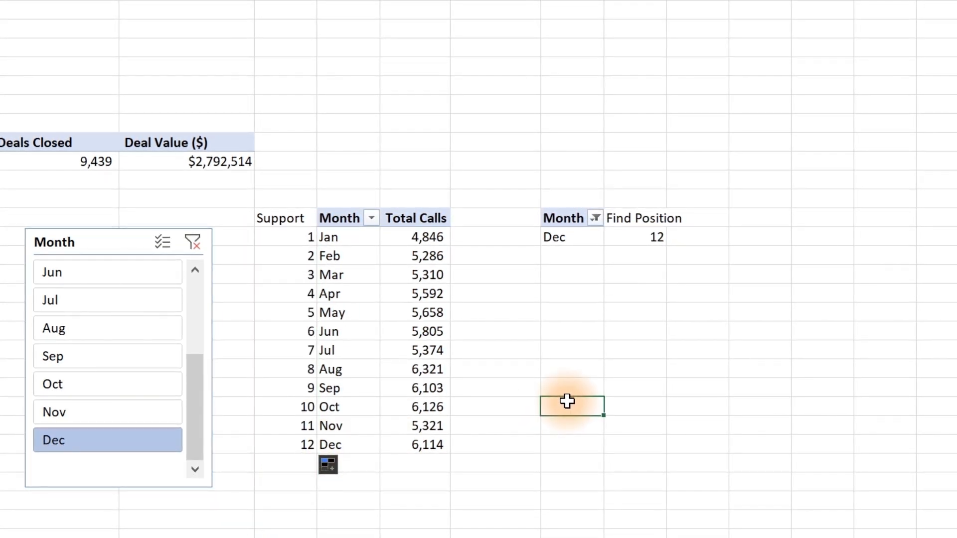
Enter the header Previous Month in K17 and autofit column K to it
{"action": "left_click", "coordinate": [579, 291]}
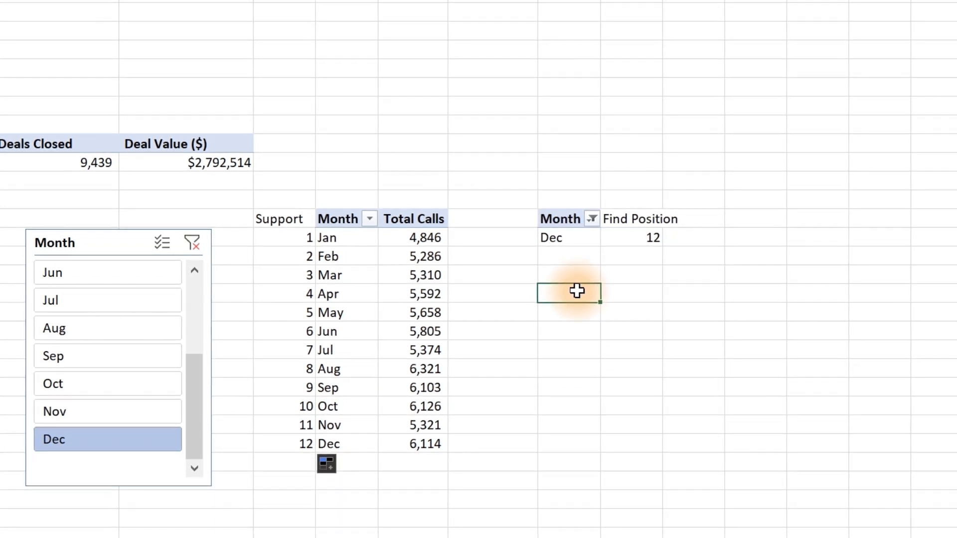
{"action": "type", "text": "Previou"}
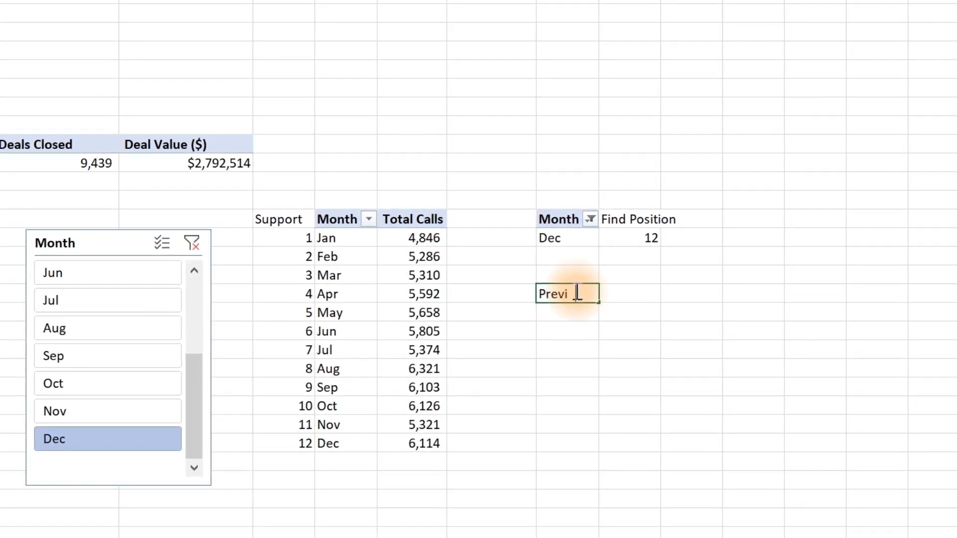
{"action": "type", "text": "s M"}
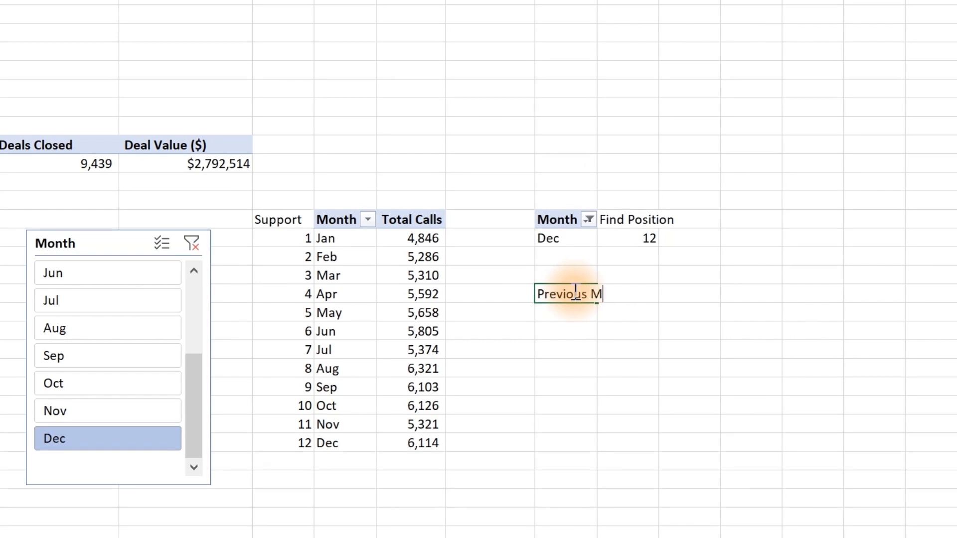
{"action": "type", "text": "onth"}
{"action": "key", "text": "Return"}
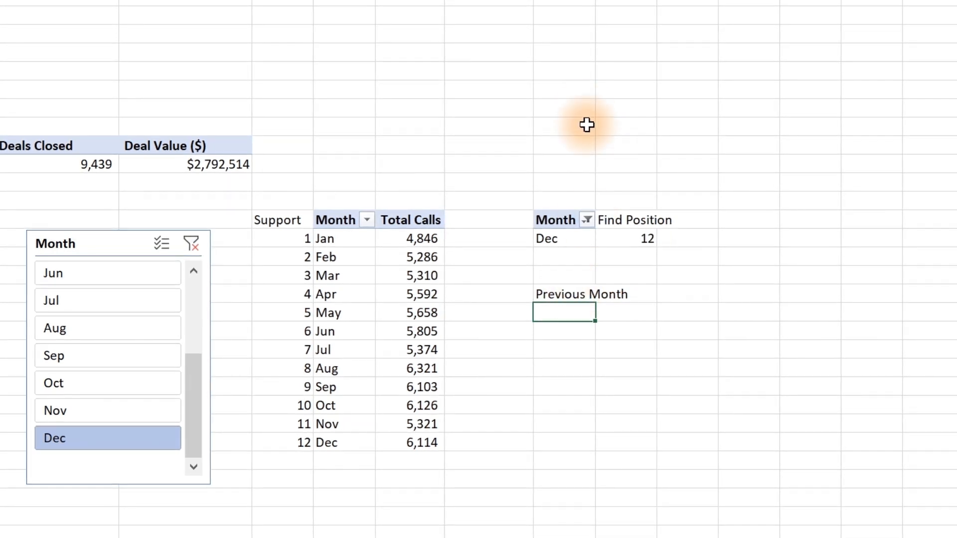
{"action": "double_click", "coordinate": [596, 0]}
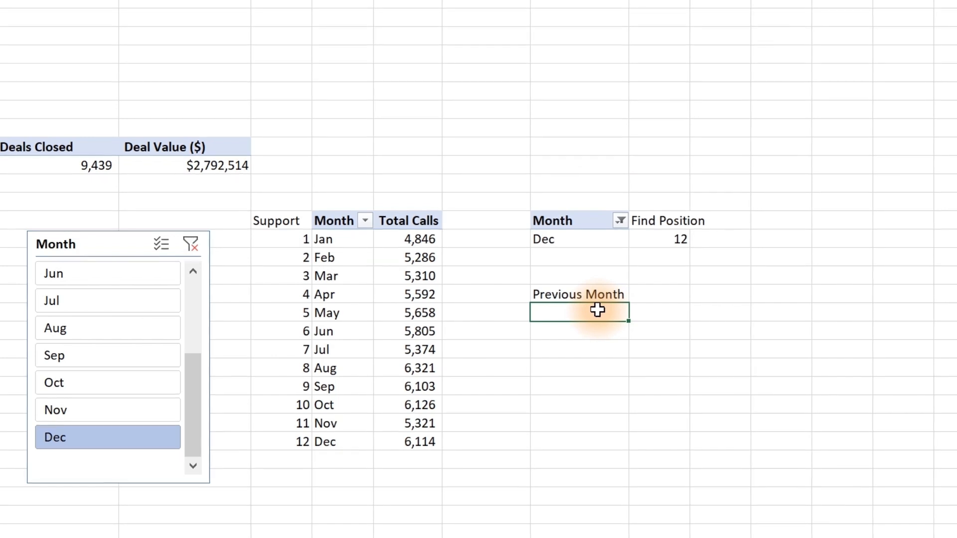
Enter =INDEX(H14:H25,12) in K18 below Previous Month and test it with the Month slicer on Nov and Dec
{"action": "type", "text": "=="}
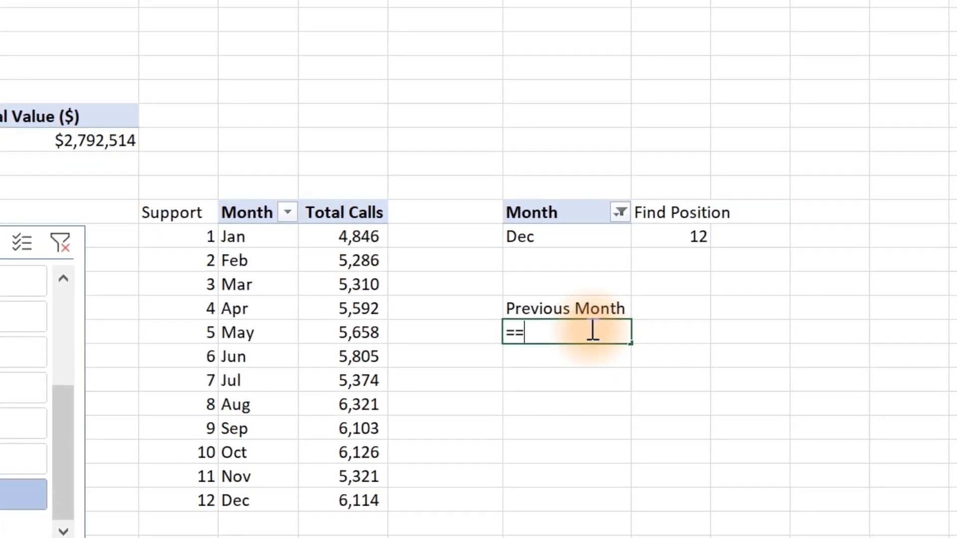
{"action": "key", "text": "BackSpace"}
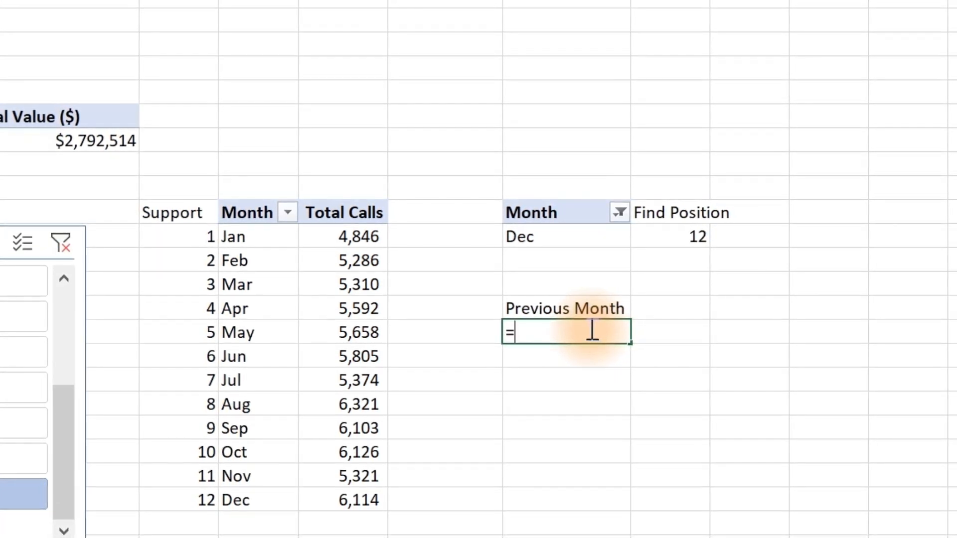
{"action": "type", "text": "ind"}
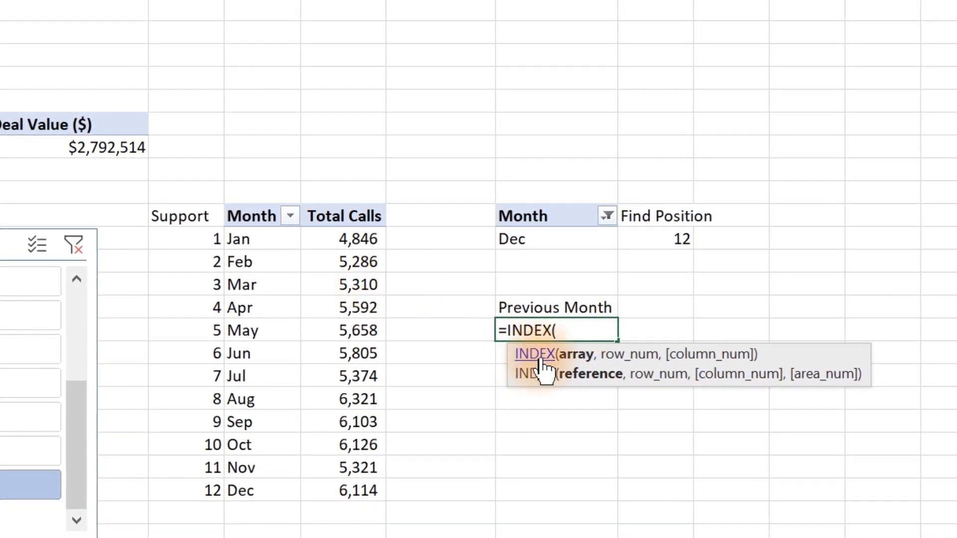
{"action": "left_click_drag", "start_coordinate": [276, 240], "coordinate": [273, 489]}
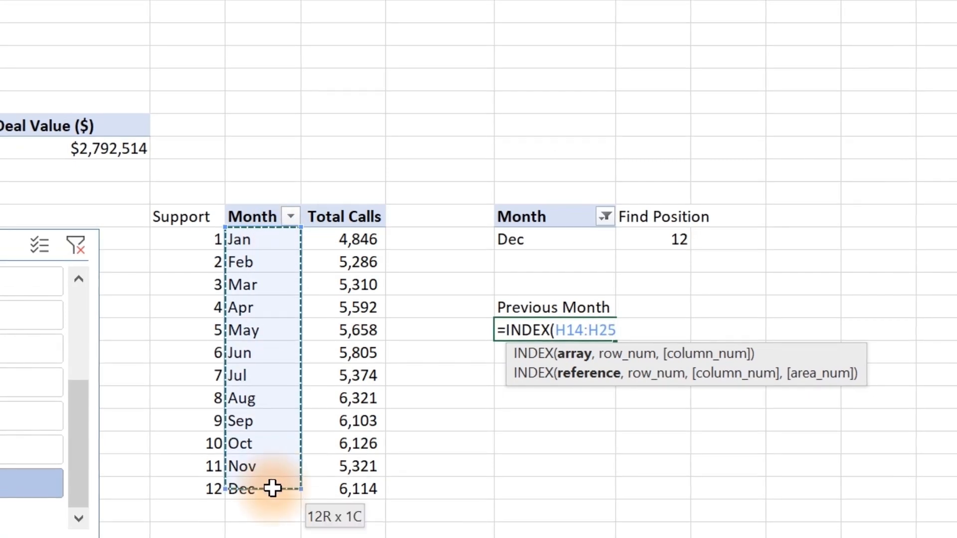
{"action": "type", "text": ","}
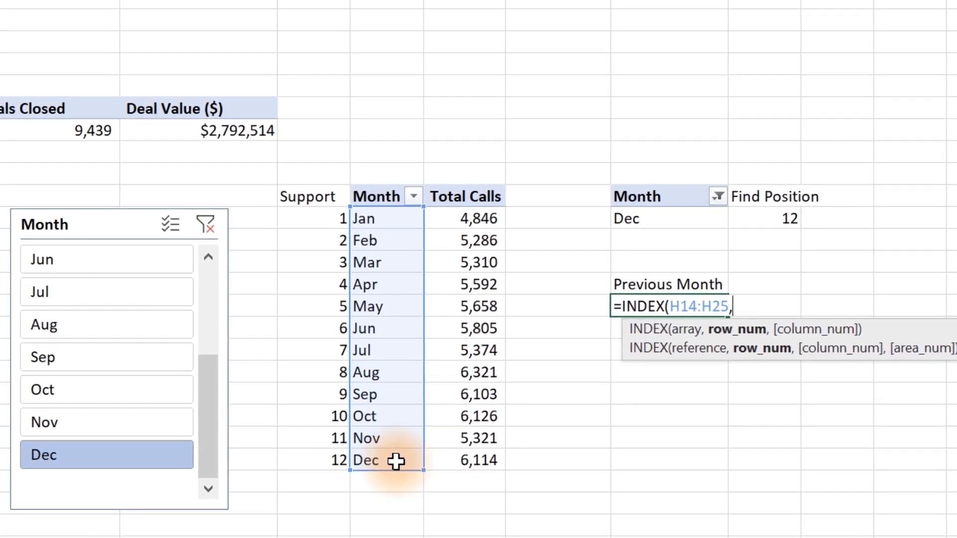
{"action": "type", "text": "12)"}
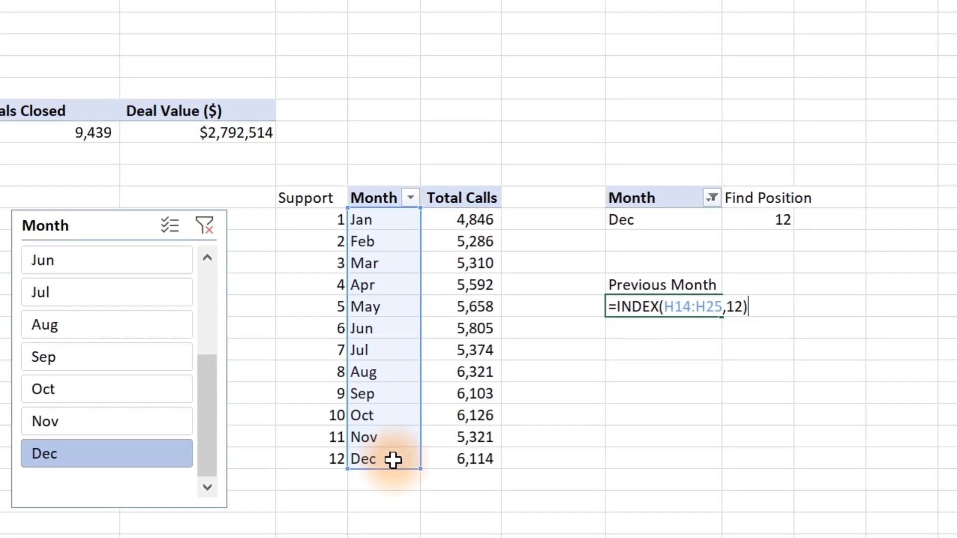
{"action": "key", "text": "Return"}
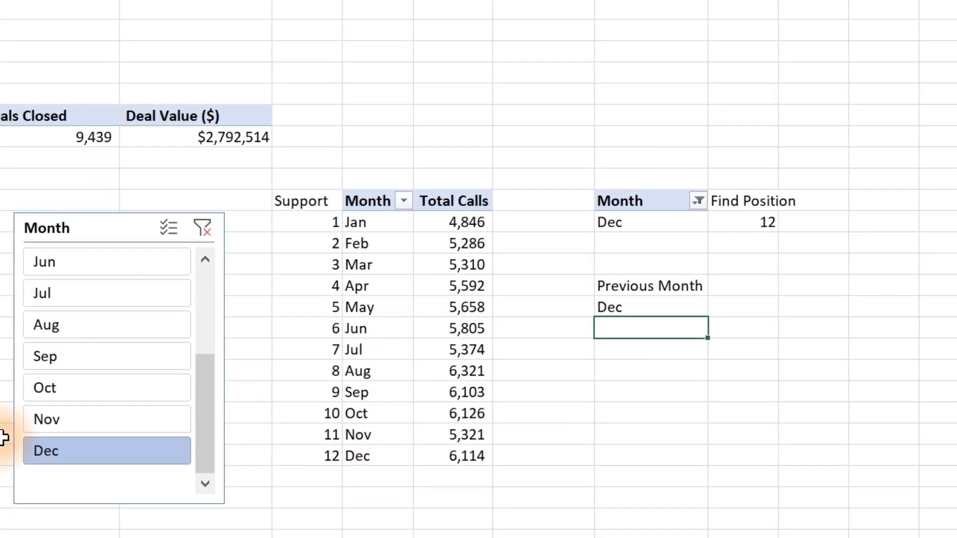
{"action": "left_click", "coordinate": [66, 429]}
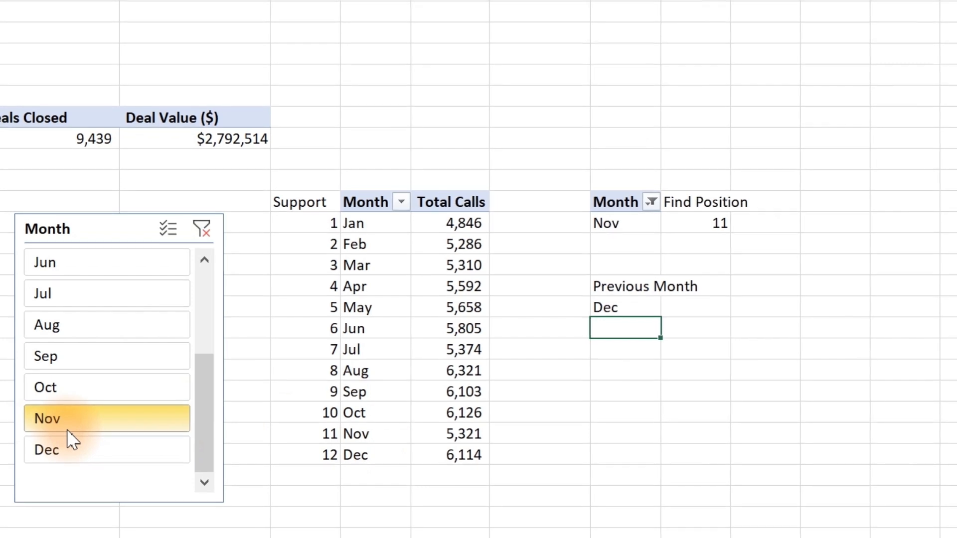
{"action": "left_click", "coordinate": [72, 448]}
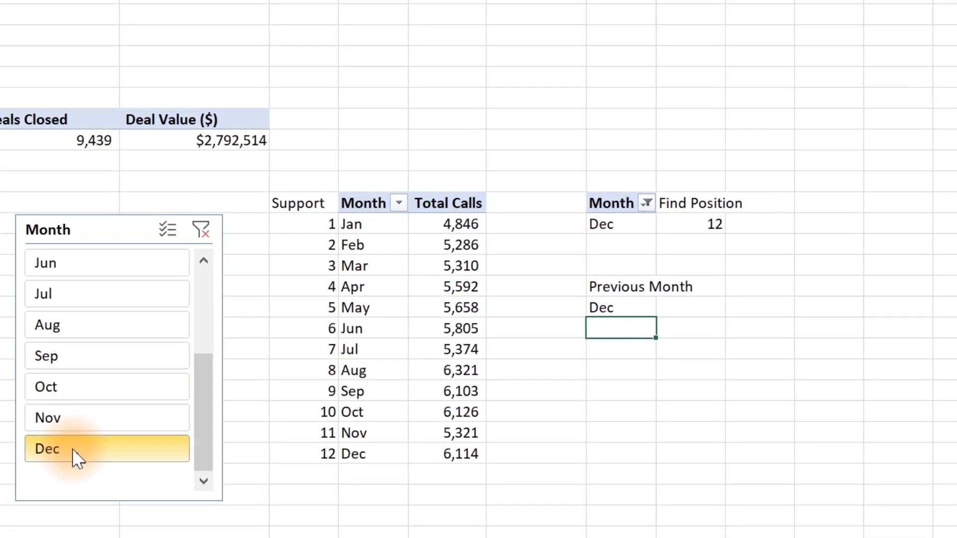
Replace the fixed row number 12 in the K18 INDEX formula with L14 and test it with the slicer on Nov and Oct
{"action": "double_click", "coordinate": [621, 307]}
{"action": "double_click", "coordinate": [703, 307]}
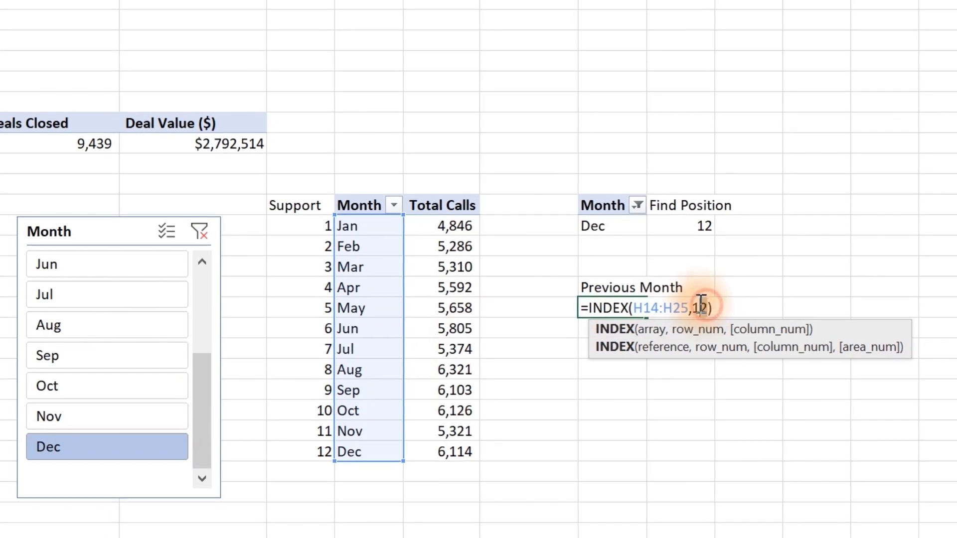
{"action": "left_click", "coordinate": [704, 226]}
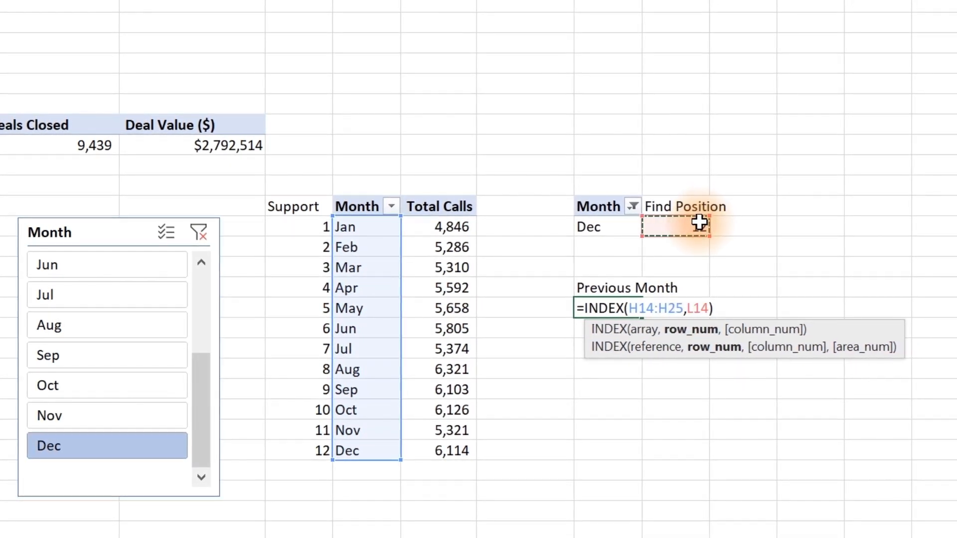
{"action": "key", "text": "Return"}
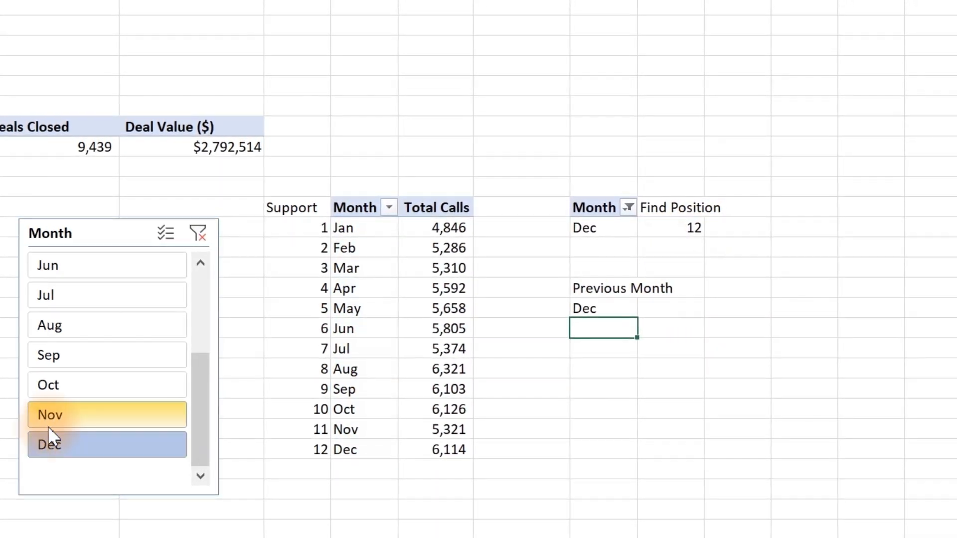
{"action": "left_click", "coordinate": [47, 418]}
{"action": "left_click", "coordinate": [67, 392]}
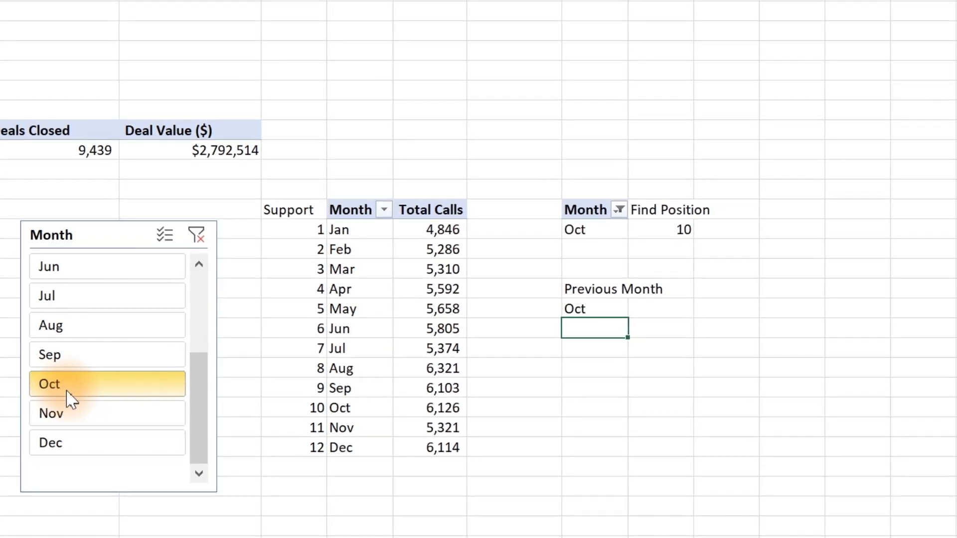
Replace the L14 reference in the K18 formula with a nested exact match, giving =INDEX(H14:H25,MATCH(K14,H14:H25,0))
{"action": "left_click", "coordinate": [612, 310]}
{"action": "double_click", "coordinate": [611, 310]}
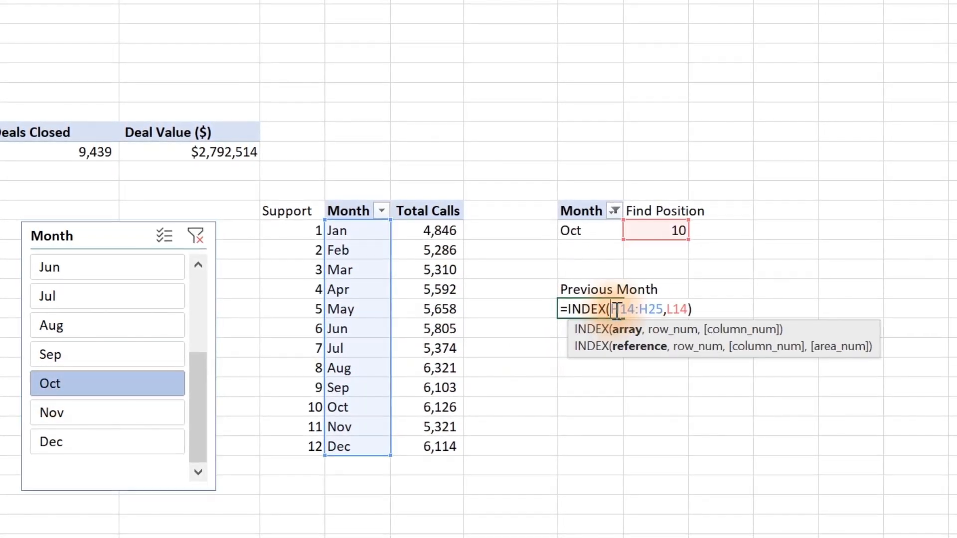
{"action": "key", "text": "BackSpace"}
{"action": "key", "text": "BackSpace"}
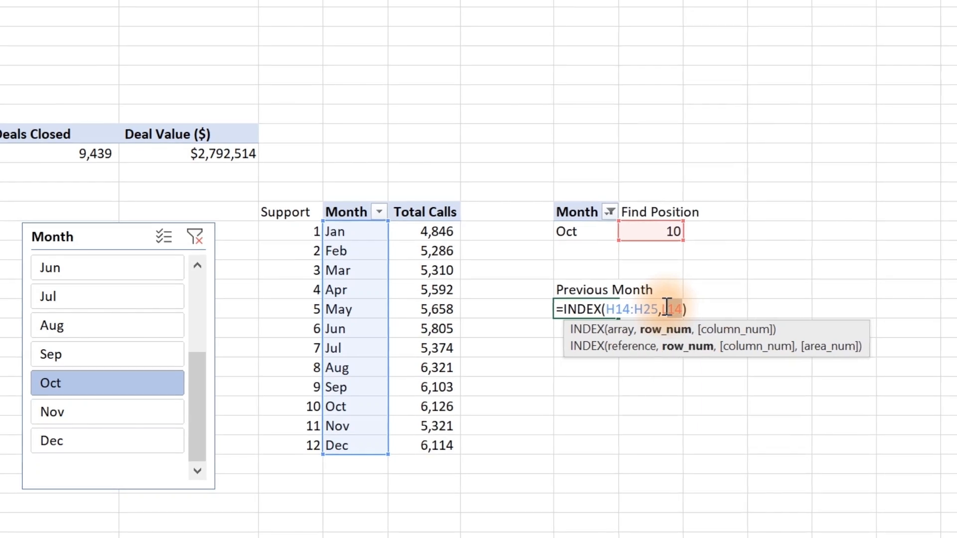
{"action": "key", "text": "BackSpace"}
{"action": "type", "text": "mat"}
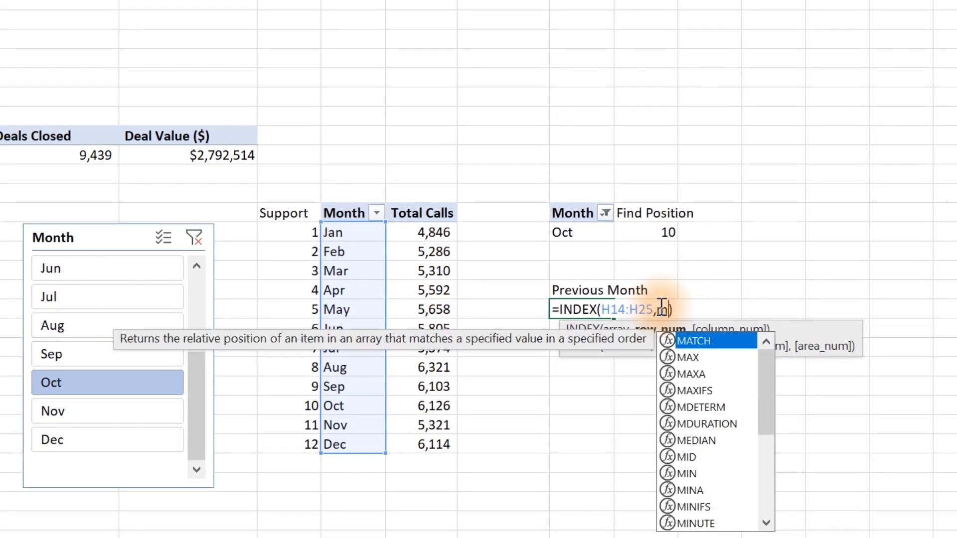
{"action": "key", "text": "Tab"}
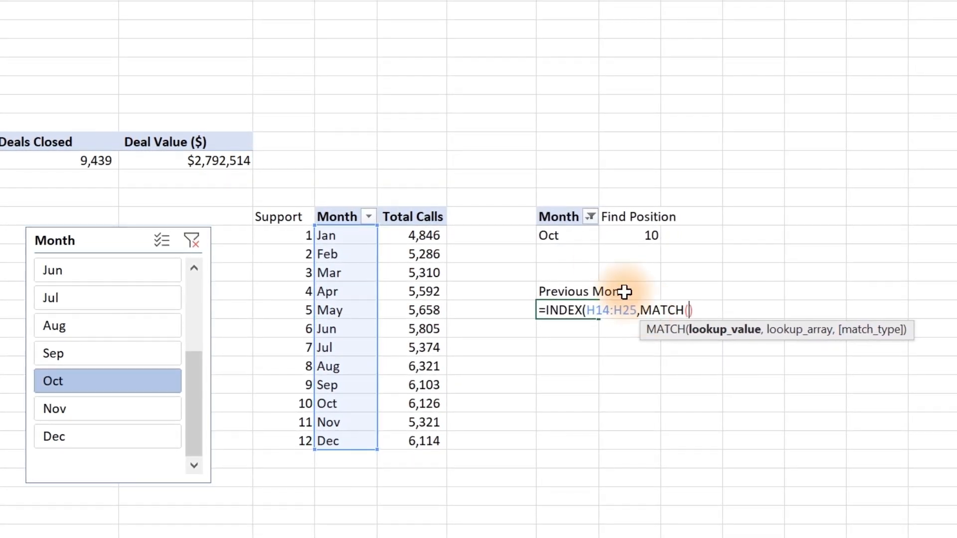
{"action": "left_click", "coordinate": [588, 235]}
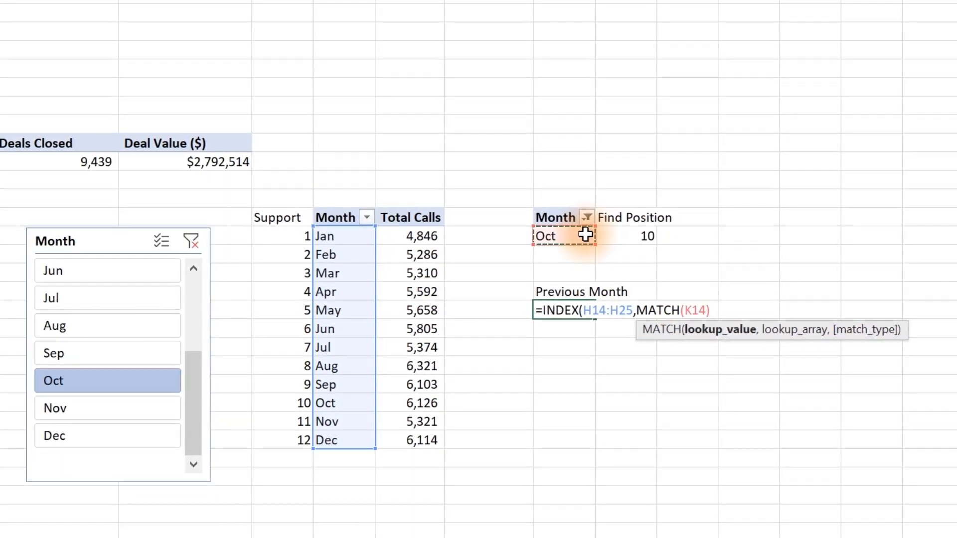
{"action": "type", "text": ","}
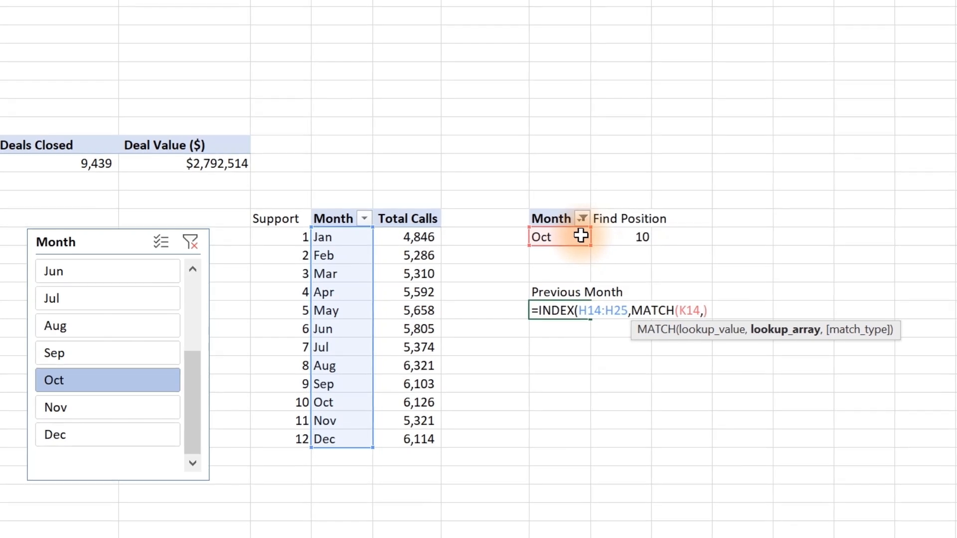
{"action": "left_click_drag", "start_coordinate": [335, 238], "coordinate": [334, 427]}
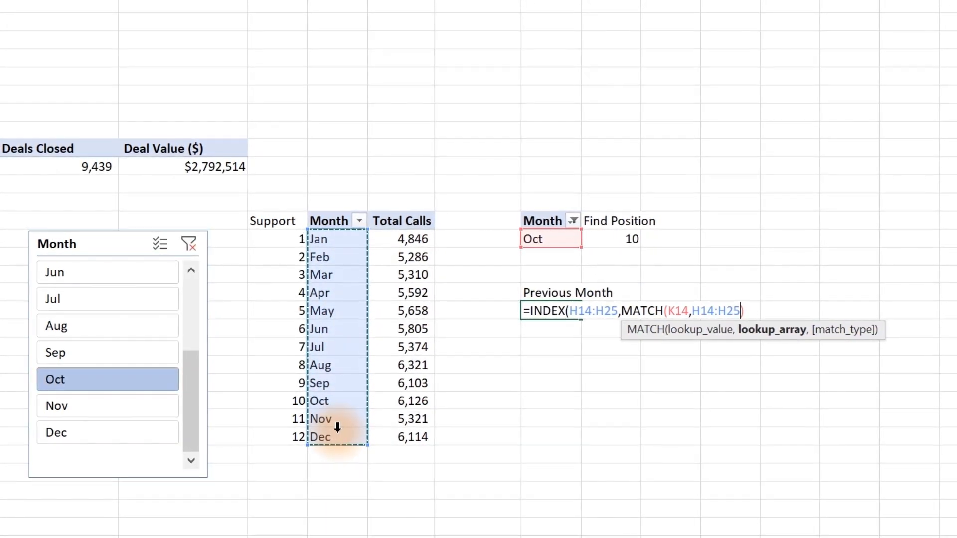
{"action": "type", "text": ",0"}
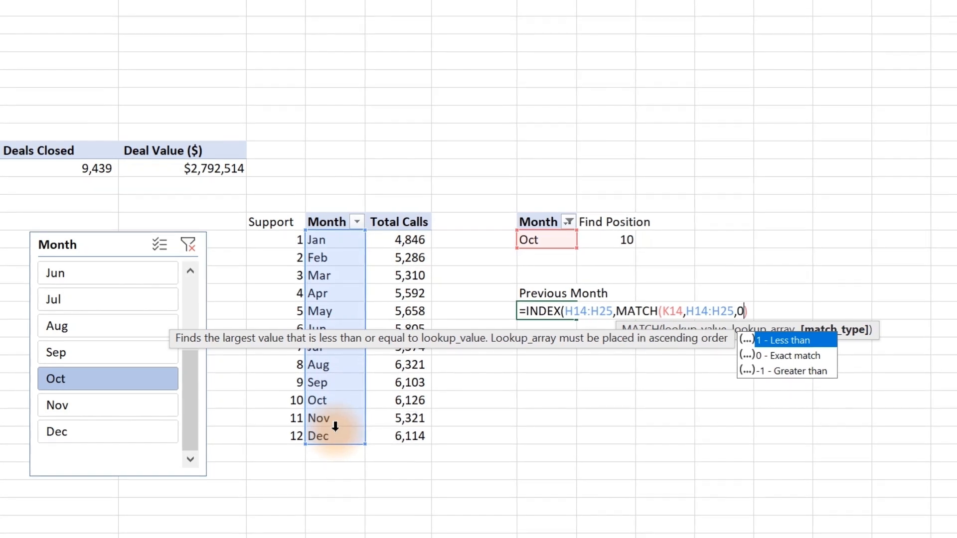
{"action": "type", "text": "))"}
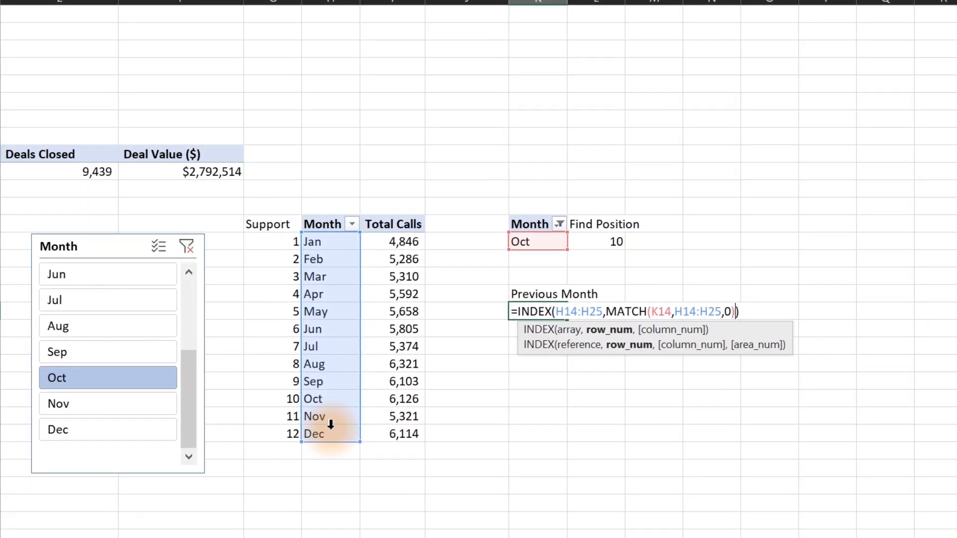
{"action": "key", "text": "Return"}
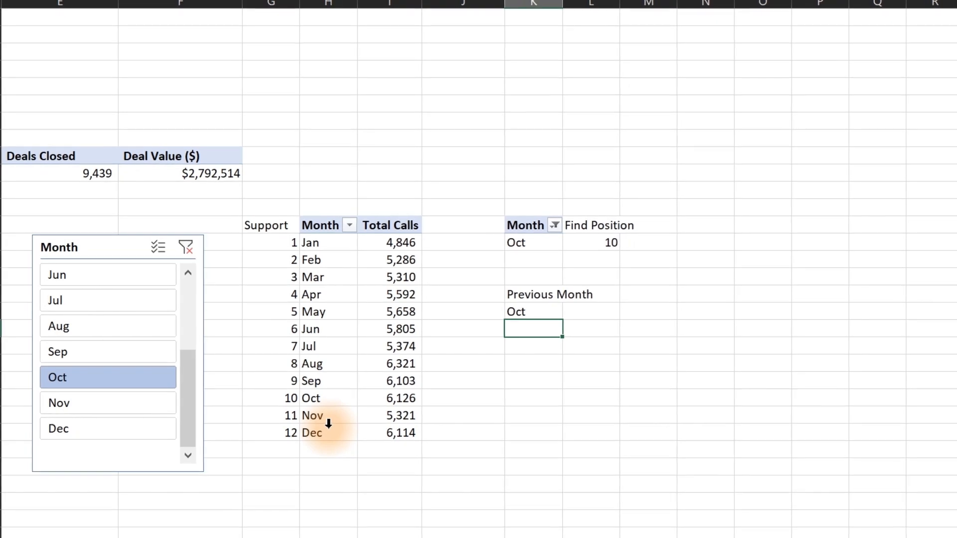
Switch the Month slicer through Sep, Aug, Jan and Mar to check that the K18 formula follows the selection
{"action": "left_click", "coordinate": [111, 353]}
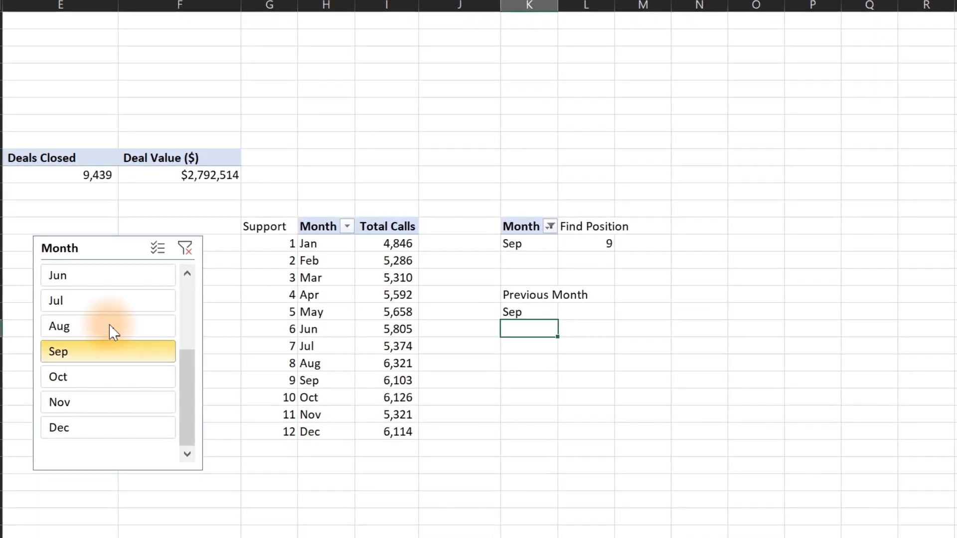
{"action": "left_click", "coordinate": [109, 327]}
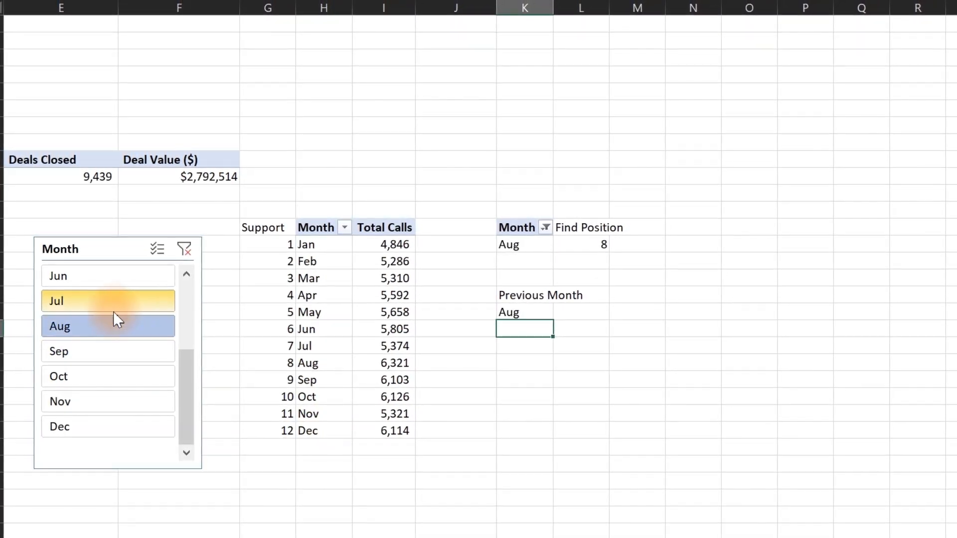
{"action": "left_click_drag", "start_coordinate": [184, 372], "coordinate": [182, 270]}
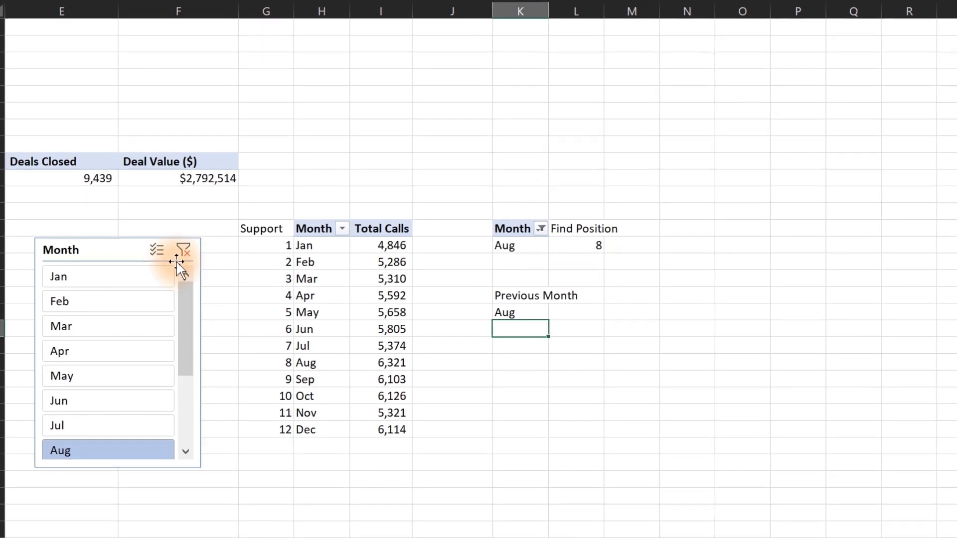
{"action": "left_click", "coordinate": [148, 274]}
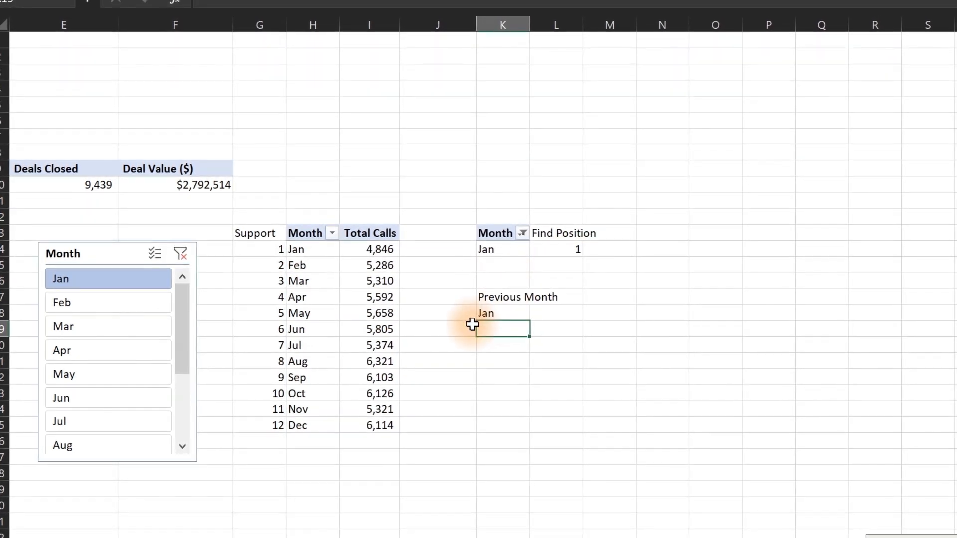
{"action": "left_click", "coordinate": [127, 326]}
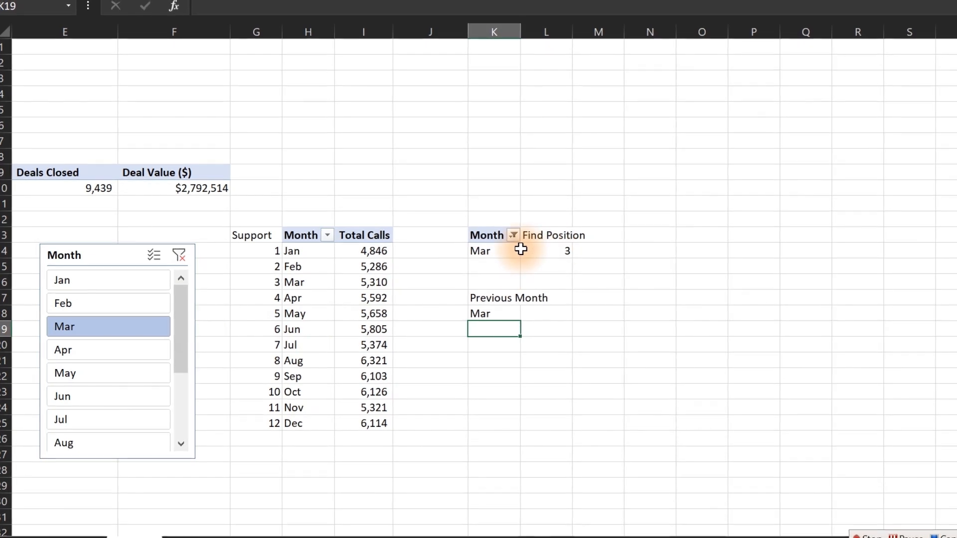
Try to get the previous month by appending -1 after the closing parenthesis of the whole INDEX formula in K18
{"action": "double_click", "coordinate": [504, 314]}
{"action": "left_click", "coordinate": [500, 314]}
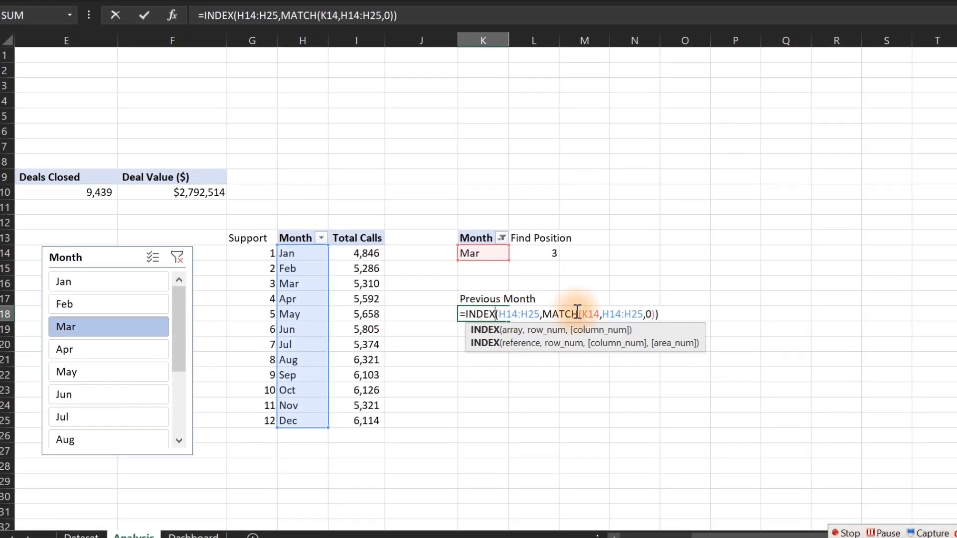
{"action": "left_click", "coordinate": [656, 314]}
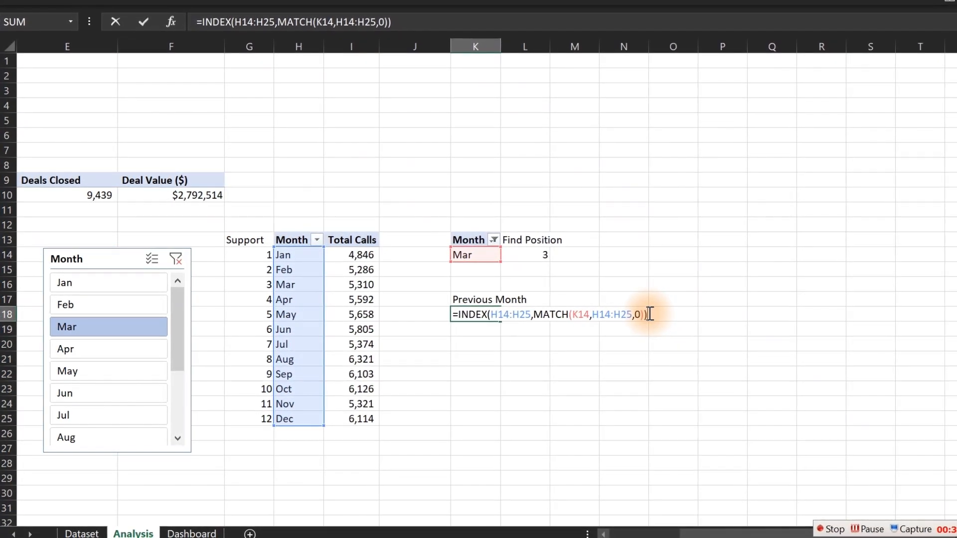
{"action": "type", "text": "-1"}
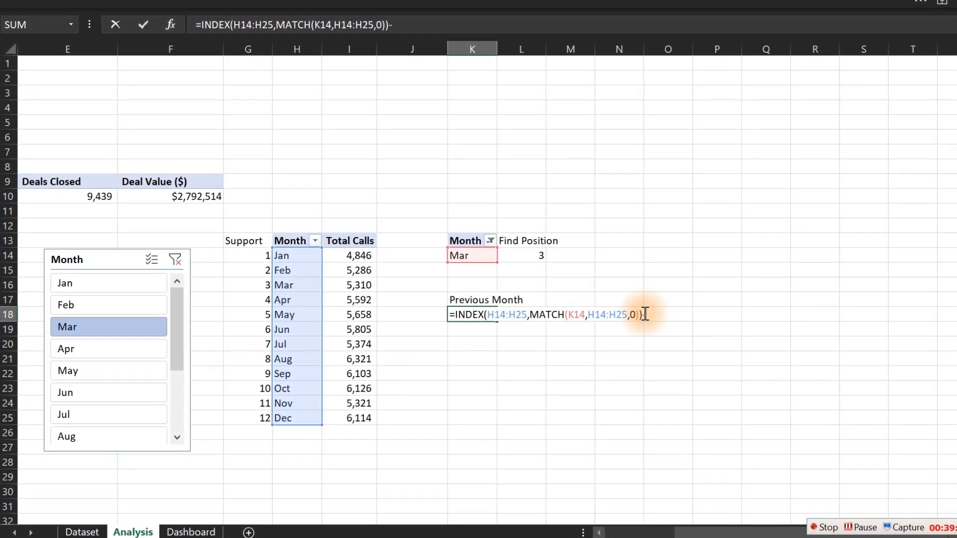
{"action": "key", "text": "Return"}
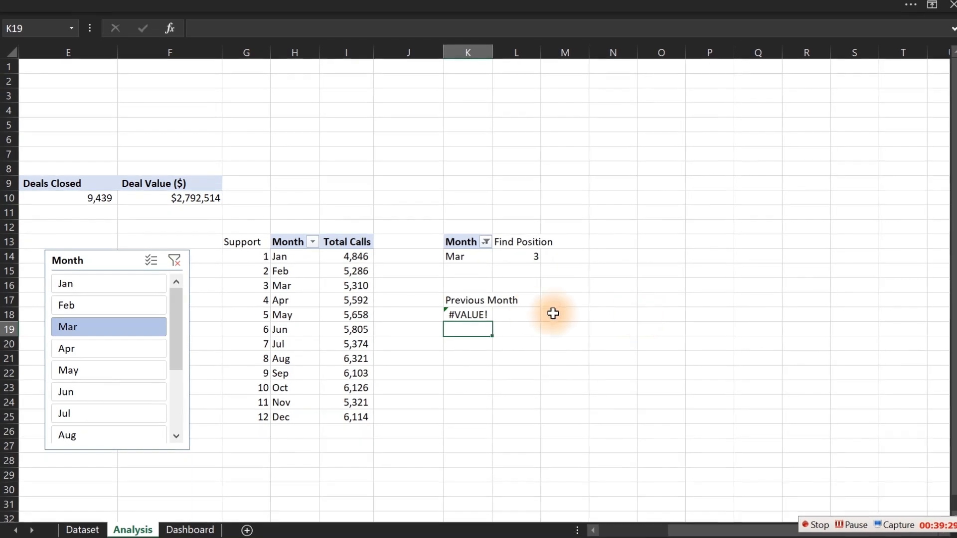
Move the -1 inside the INDEX parentheses in K18, giving =INDEX(H14:H25,MATCH(K14,H14:H25,0)-1)
{"action": "left_click", "coordinate": [483, 314]}
{"action": "double_click", "coordinate": [483, 314]}
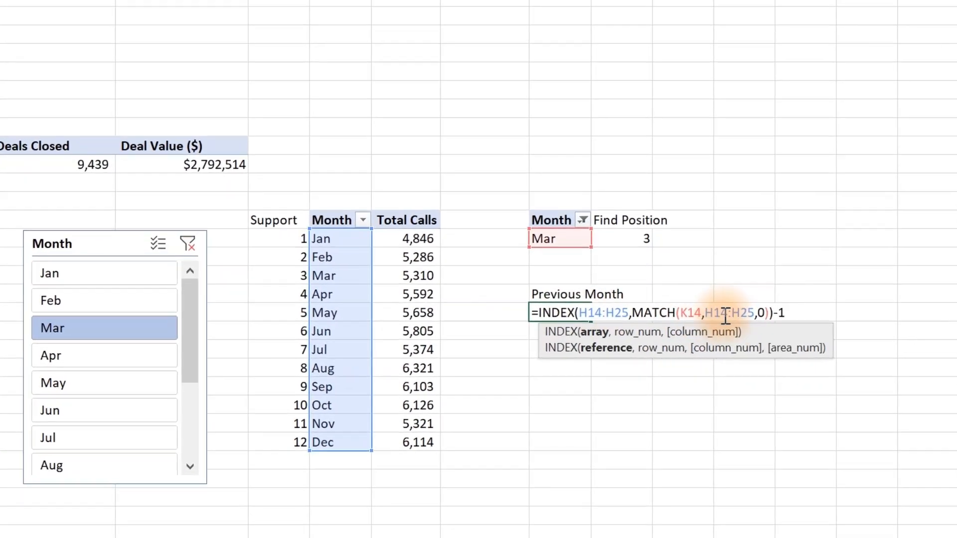
{"action": "left_click", "coordinate": [934, 314]}
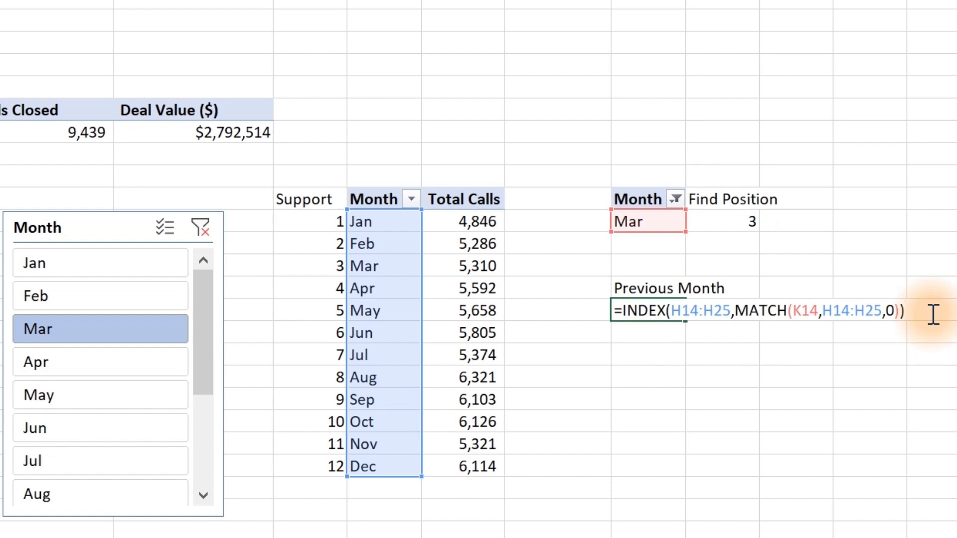
{"action": "left_click", "coordinate": [900, 310]}
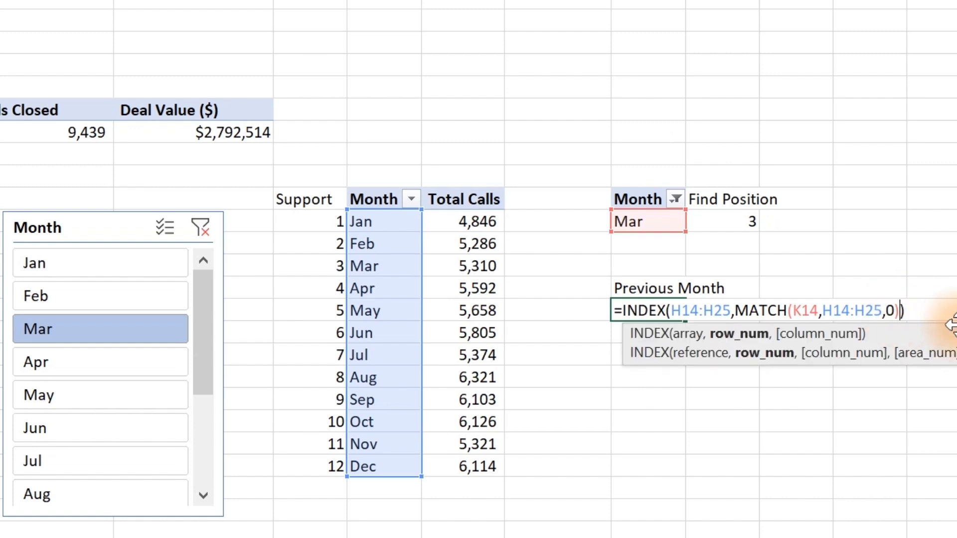
{"action": "key", "text": "Return"}
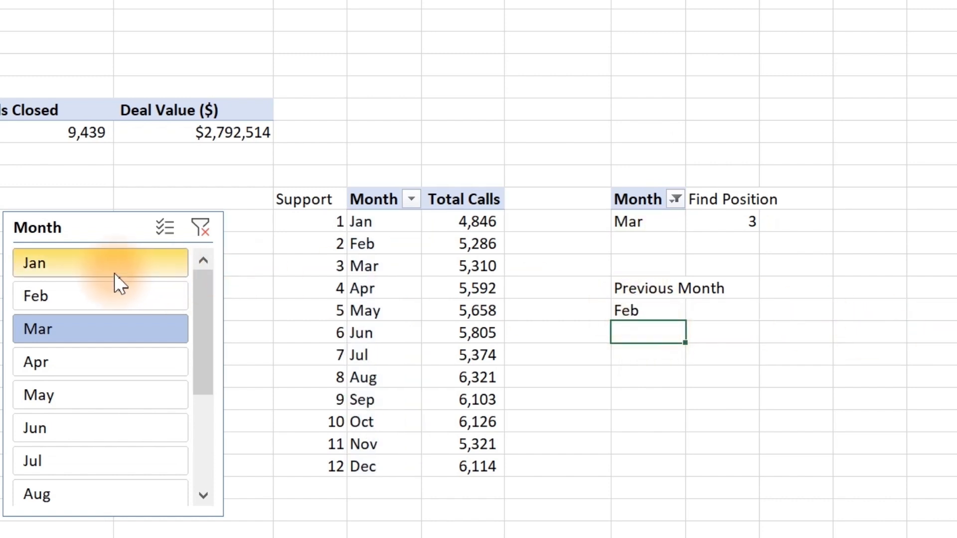
Switch the Month slicer through several months from Jan to Jun, and back to Jan and Feb, to check the K18 result
{"action": "left_click", "coordinate": [90, 262]}
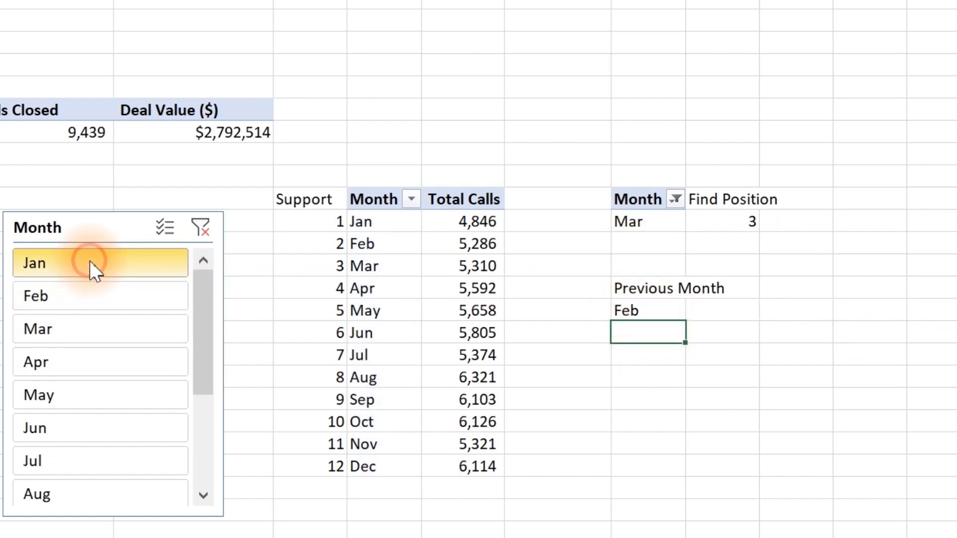
{"action": "left_click", "coordinate": [101, 308]}
{"action": "left_click", "coordinate": [109, 341]}
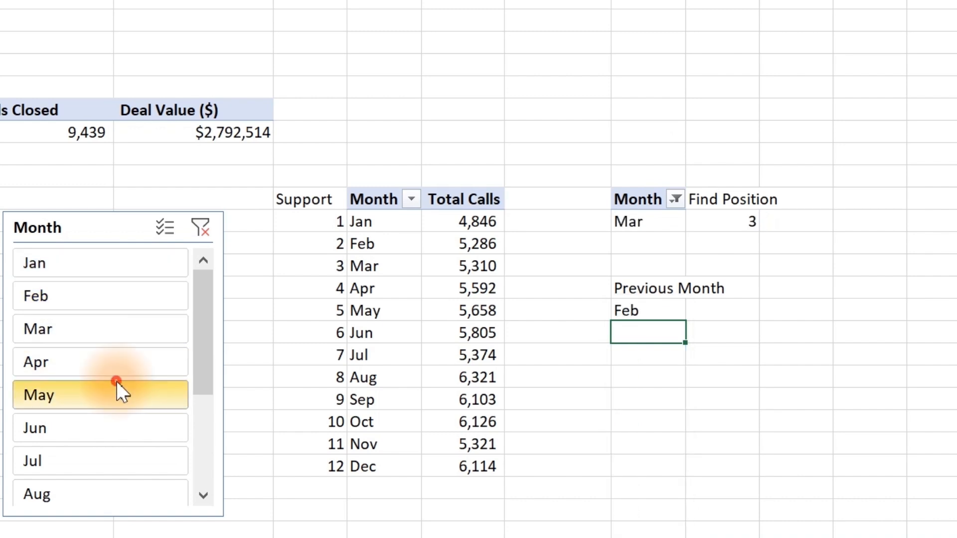
{"action": "left_click", "coordinate": [117, 405]}
{"action": "left_click", "coordinate": [124, 433]}
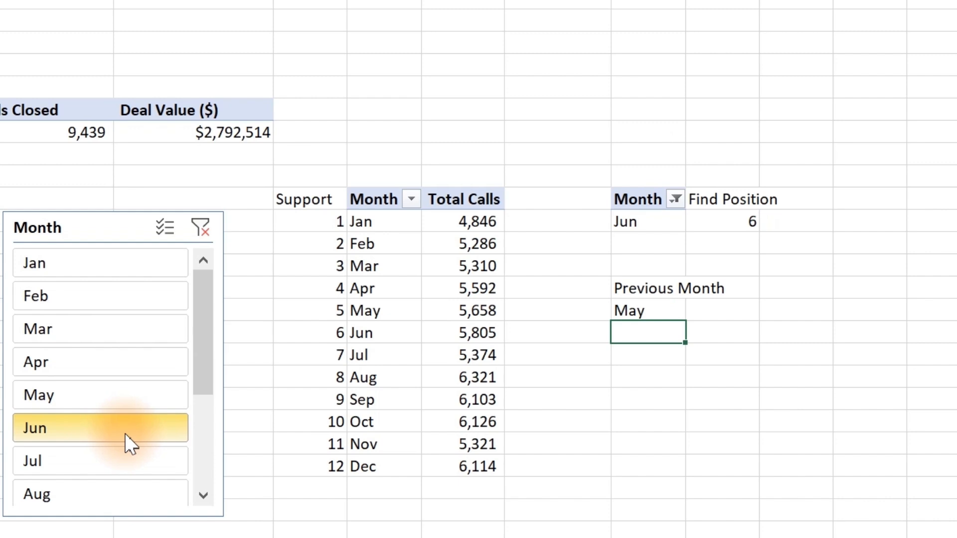
{"action": "left_click", "coordinate": [85, 264]}
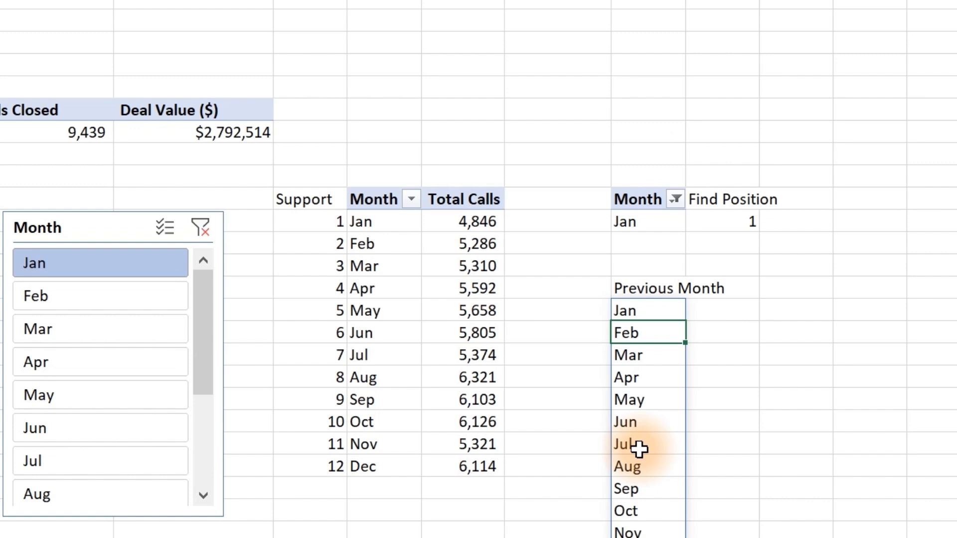
{"action": "left_click", "coordinate": [125, 294]}
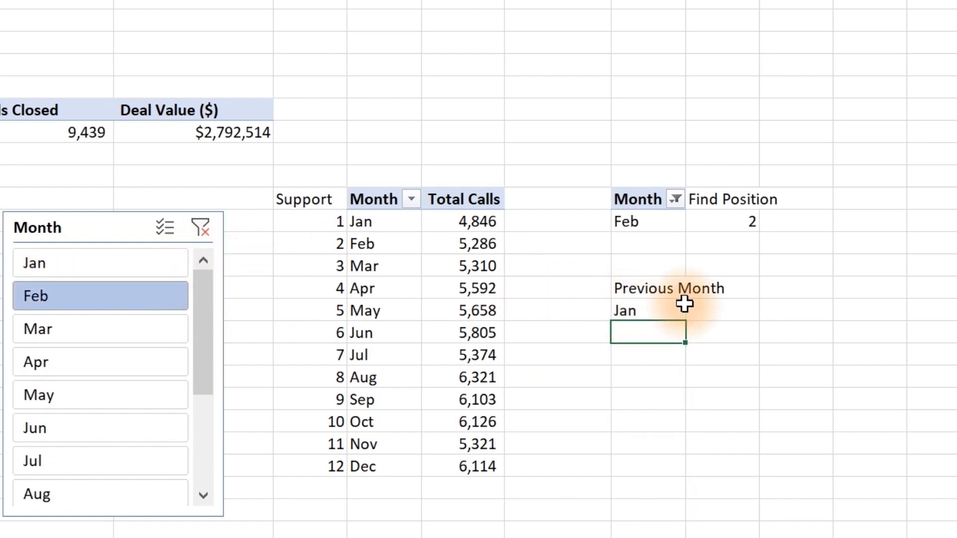
Subtract 1 from the Find Position formula in L14, giving =MATCH(K14,H14:H25,0)-1
{"action": "double_click", "coordinate": [740, 220]}
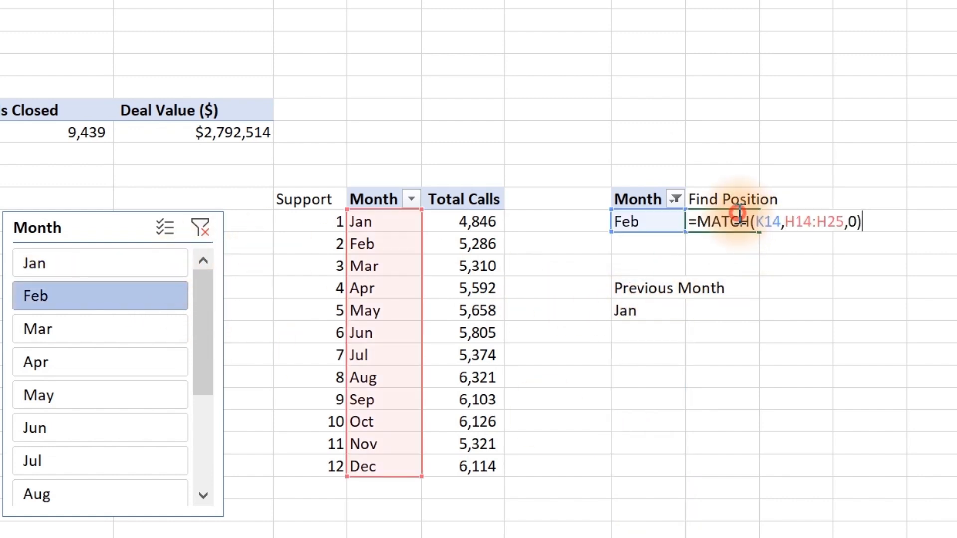
{"action": "left_click", "coordinate": [873, 218]}
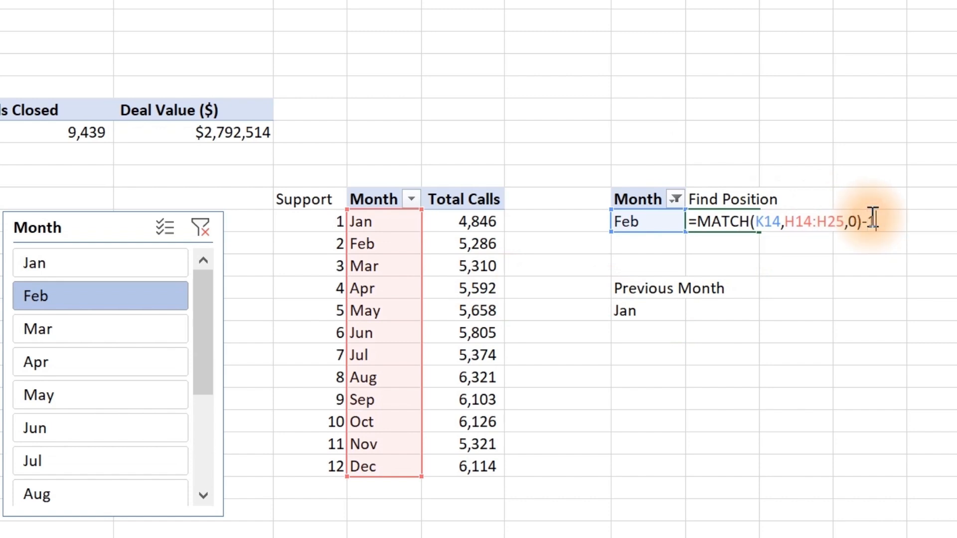
{"action": "key", "text": "Return"}
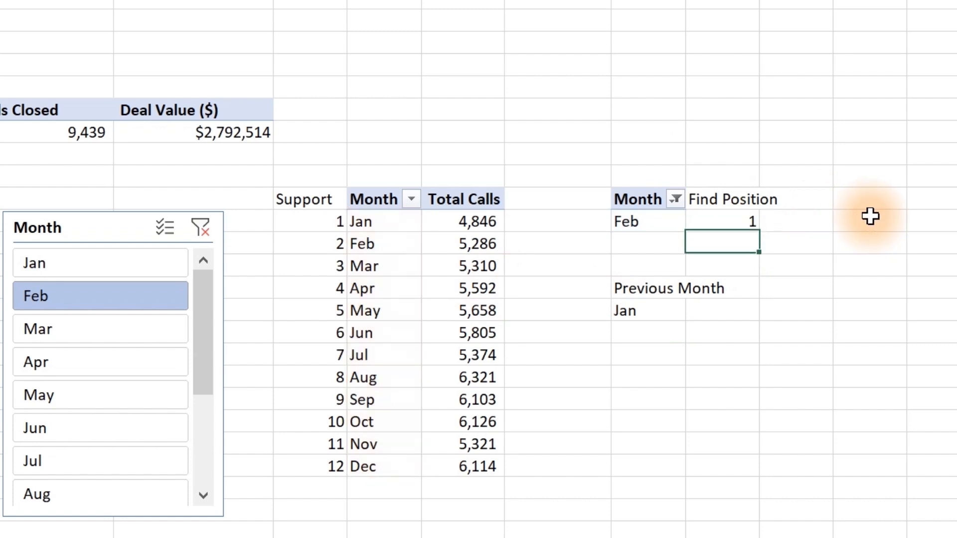
Replace the nested MATCH in K18 with the L14 reference, giving =INDEX(H14:H25,L14)
{"action": "double_click", "coordinate": [631, 310]}
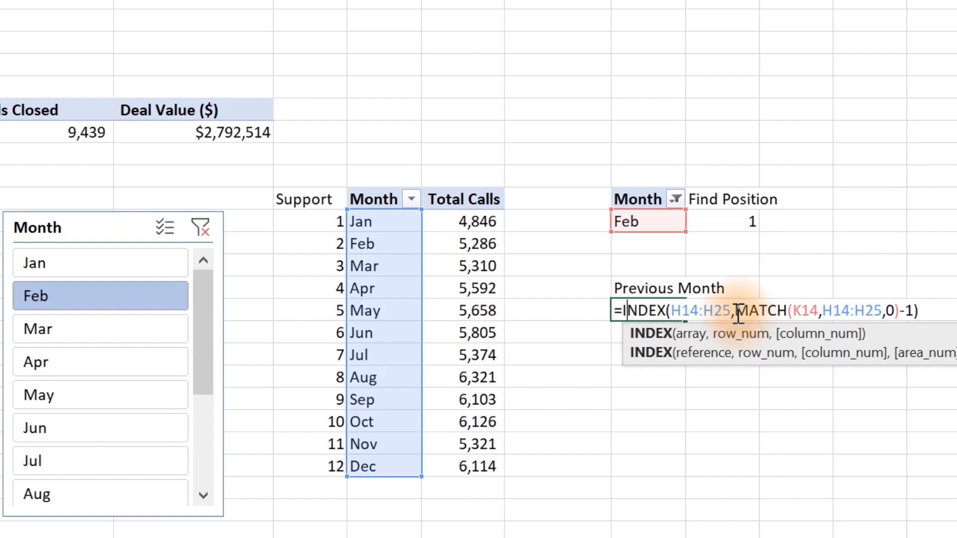
{"action": "left_click_drag", "start_coordinate": [737, 312], "coordinate": [948, 310]}
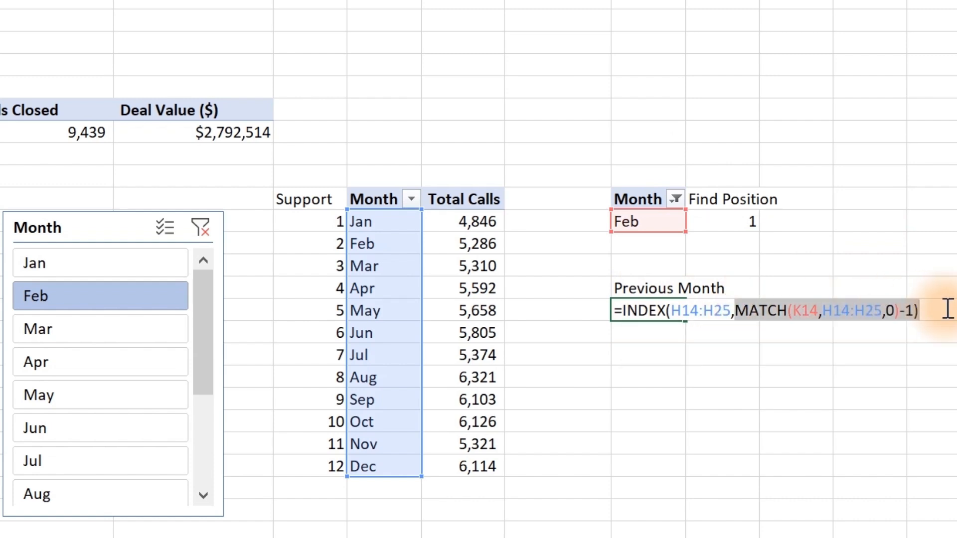
{"action": "key", "text": "Delete"}
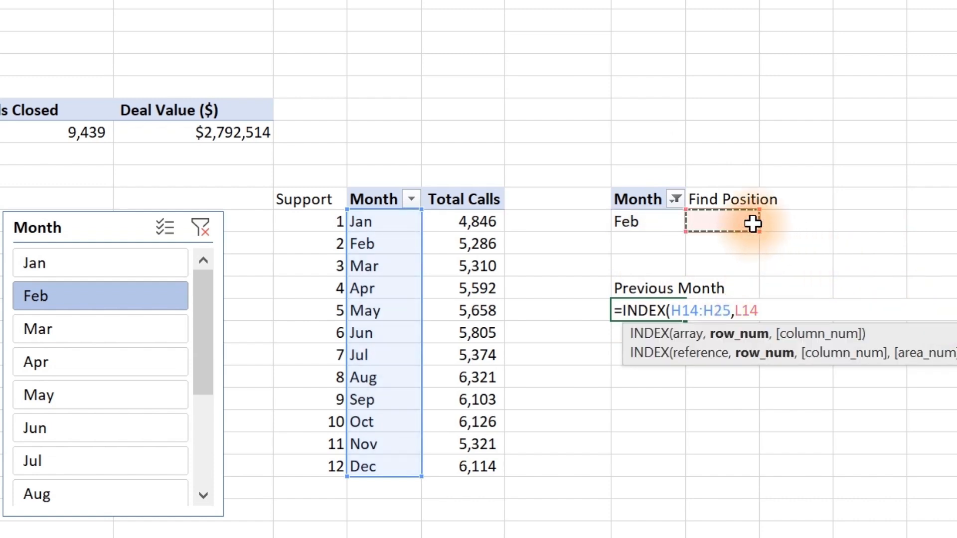
{"action": "type", "text": ")"}
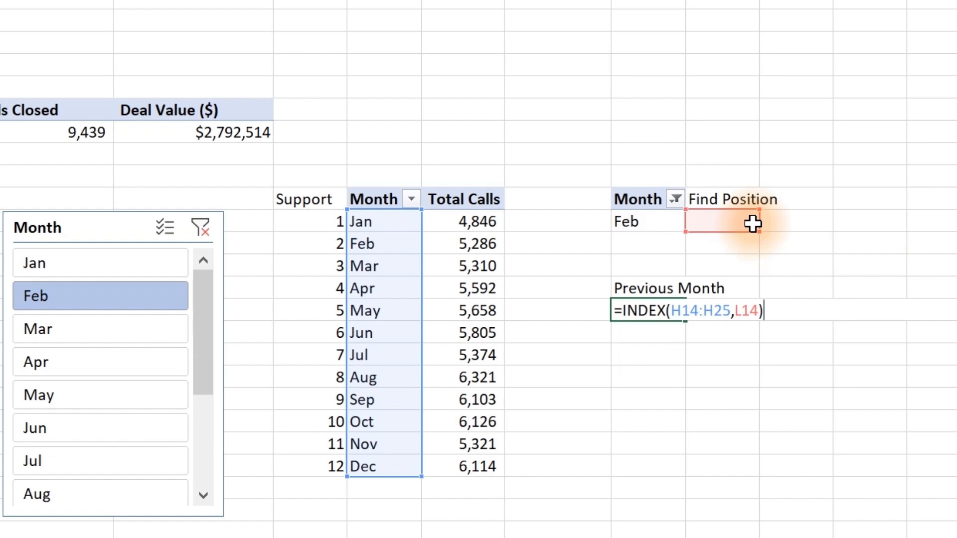
{"action": "key", "text": "Return"}
Alternate the Month slicer between Jan and Mar to compare the K18 results, and review the MATCH formula in L14
{"action": "left_click", "coordinate": [101, 257]}
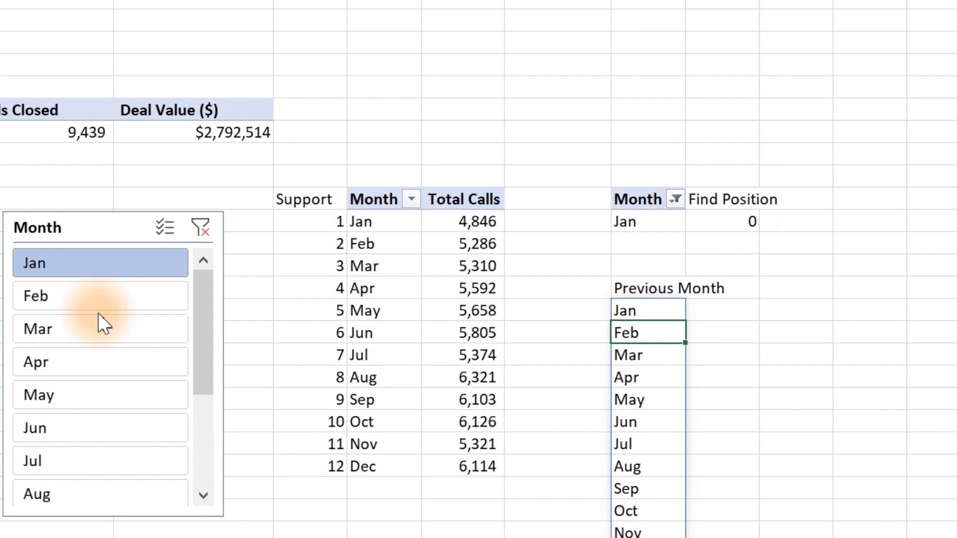
{"action": "left_click", "coordinate": [100, 326]}
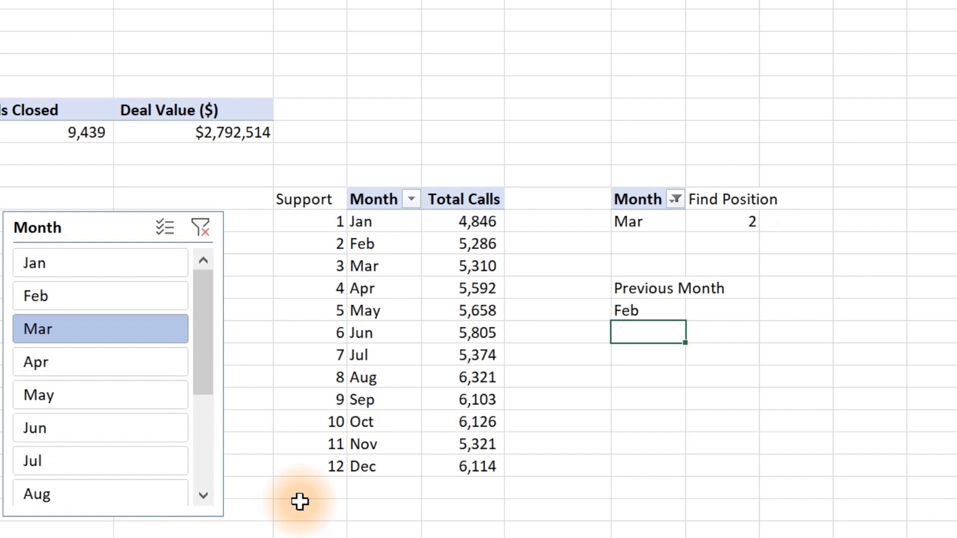
{"action": "left_click", "coordinate": [96, 264]}
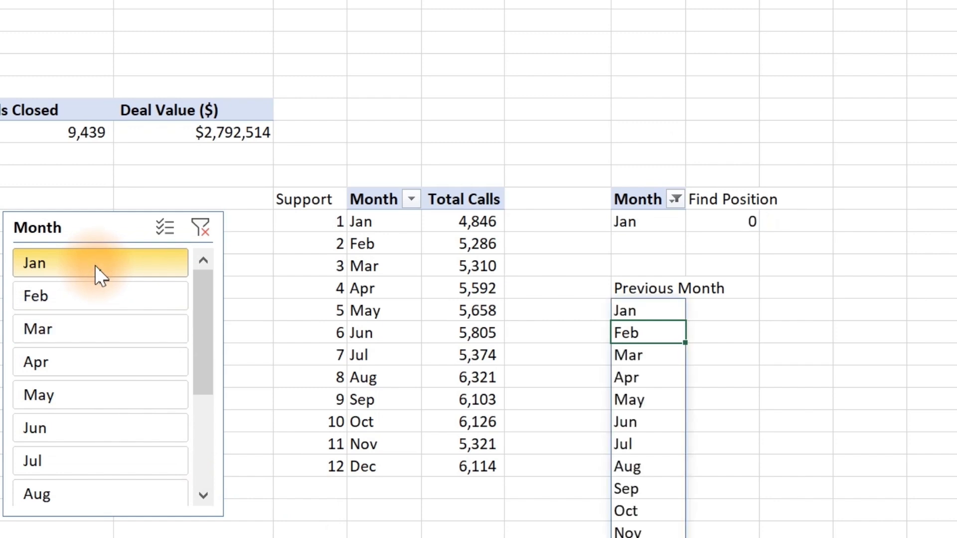
{"action": "left_click", "coordinate": [721, 402]}
{"action": "left_click", "coordinate": [63, 331]}
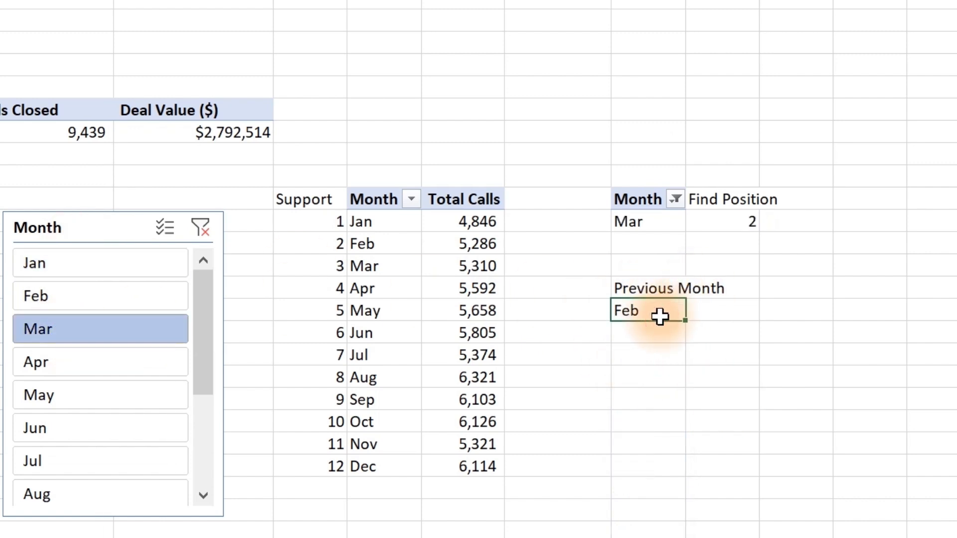
{"action": "double_click", "coordinate": [746, 227]}
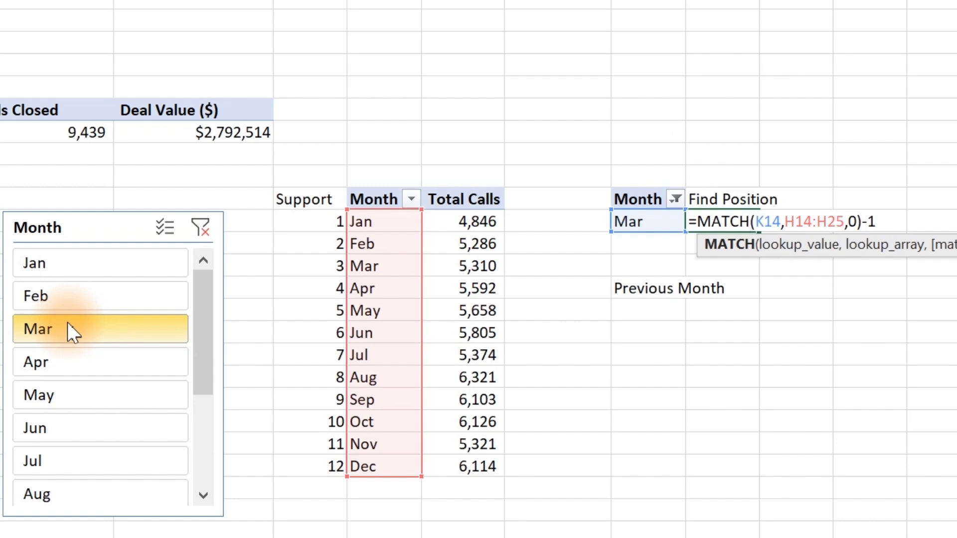
{"action": "key", "text": "Escape"}
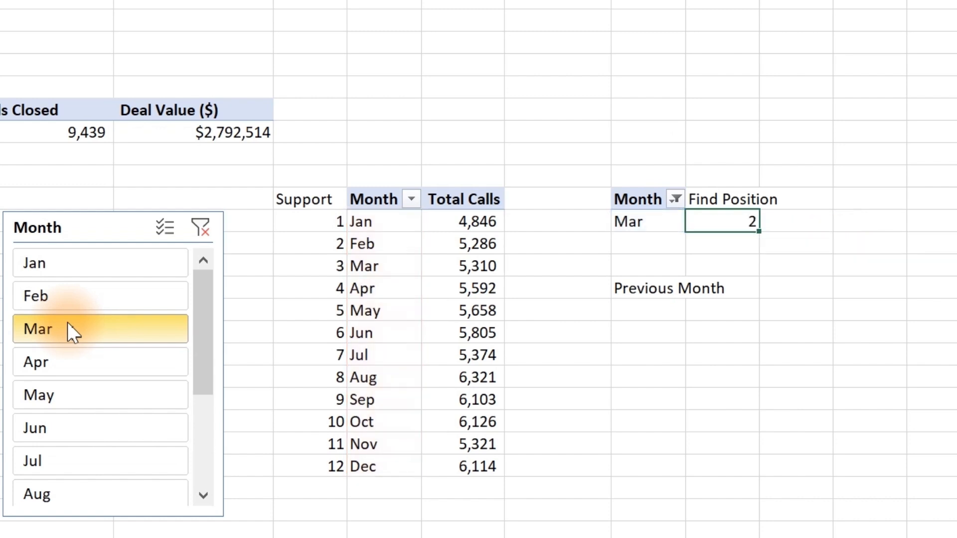
Set the Month slicer to Jan and enter =VLOOKUP(L14,G14:I25,2,0) in K18 under Previous Month
{"action": "left_click", "coordinate": [98, 263]}
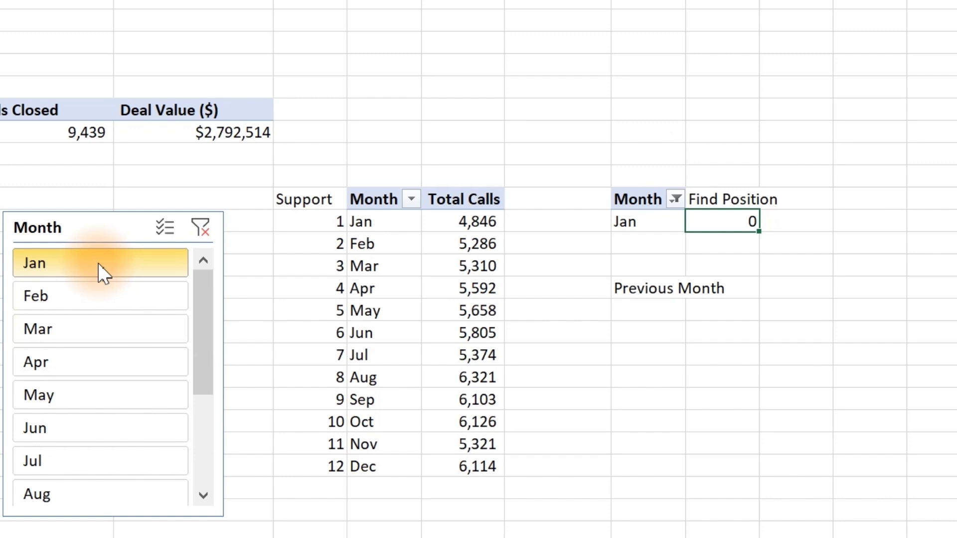
{"action": "left_click", "coordinate": [661, 311]}
{"action": "type", "text": "=vl"}
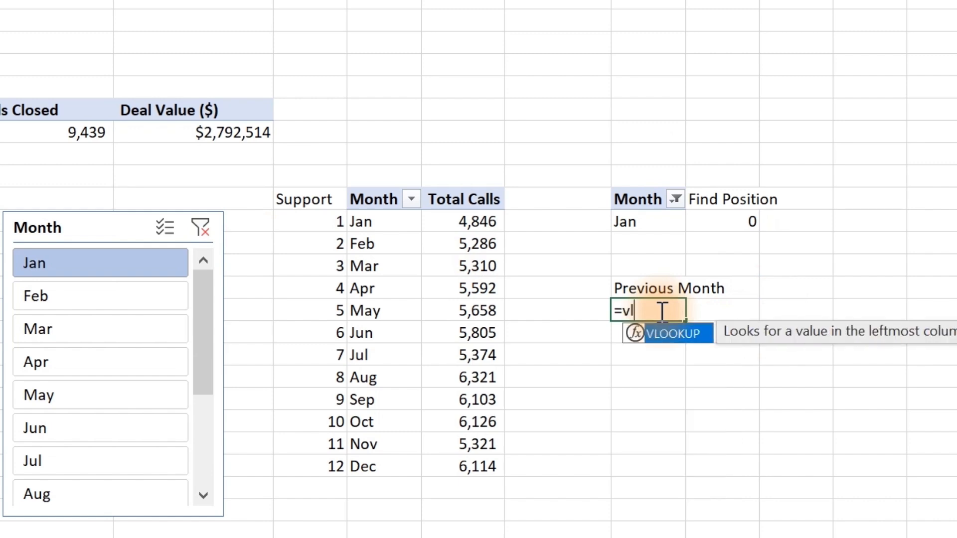
{"action": "key", "text": "Tab"}
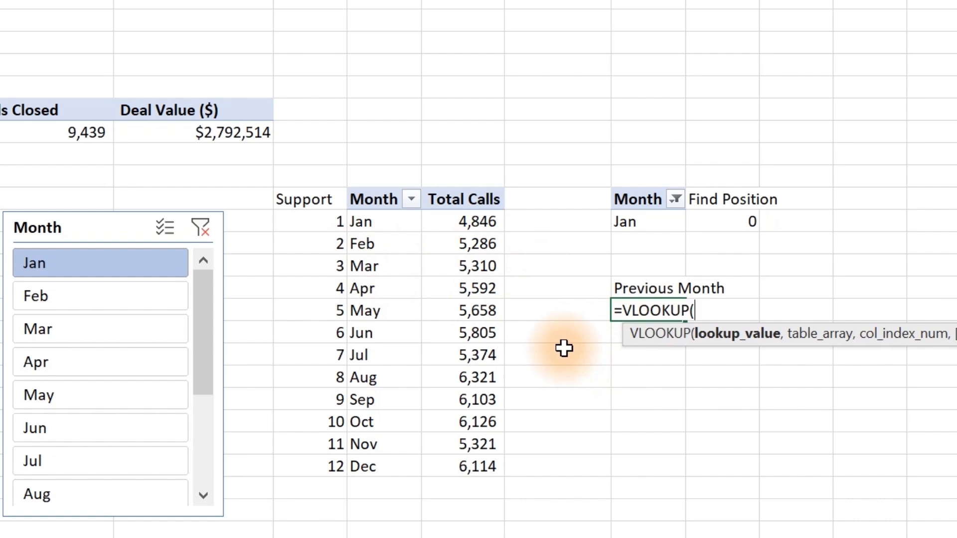
{"action": "left_click", "coordinate": [733, 221]}
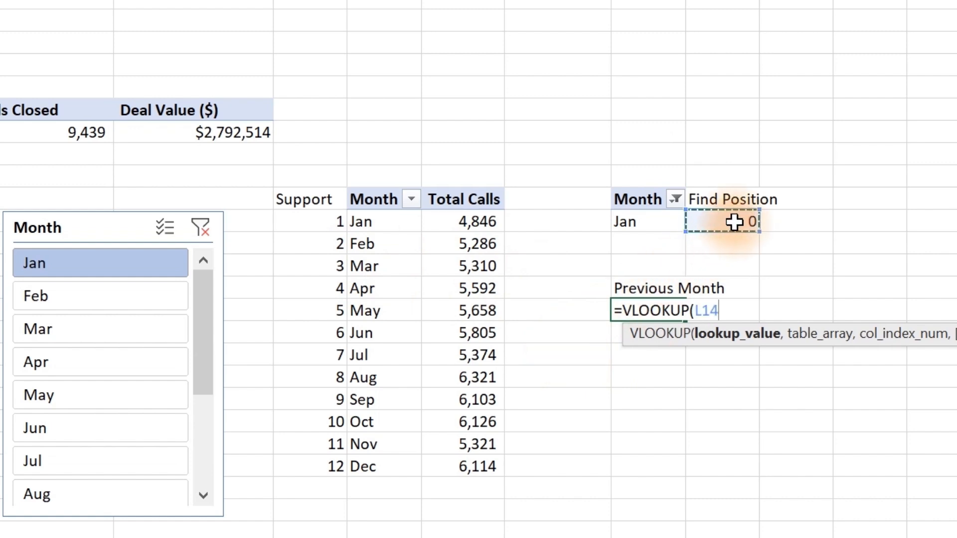
{"action": "type", "text": ","}
{"action": "left_click_drag", "start_coordinate": [335, 220], "coordinate": [483, 468]}
{"action": "type", "text": ","}
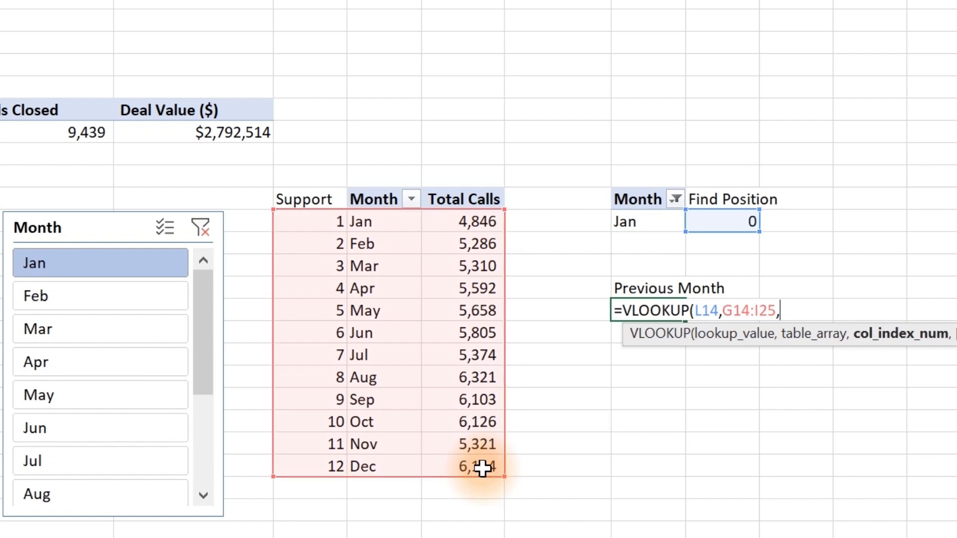
{"action": "type", "text": "2"}
{"action": "type", "text": ",0"}
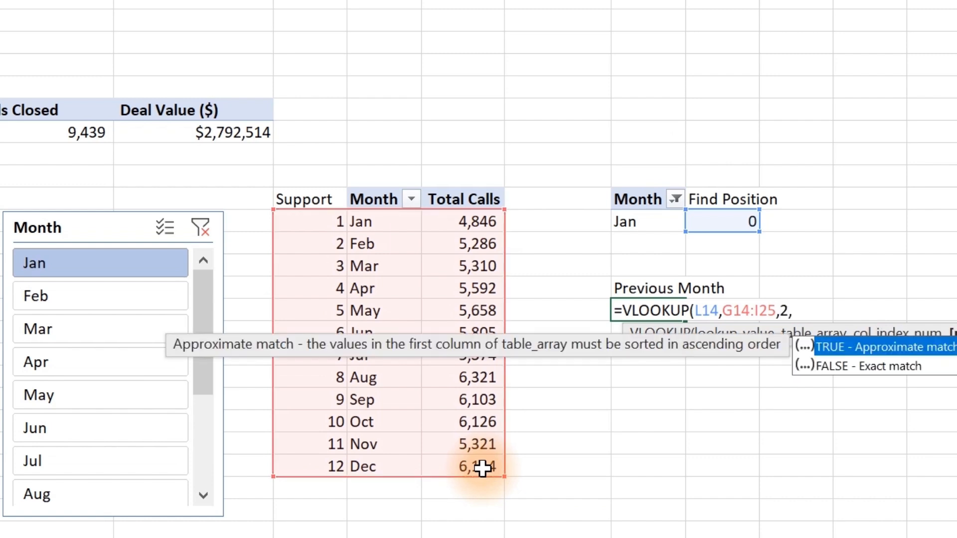
{"action": "type", "text": ")"}
{"action": "key", "text": "Return"}
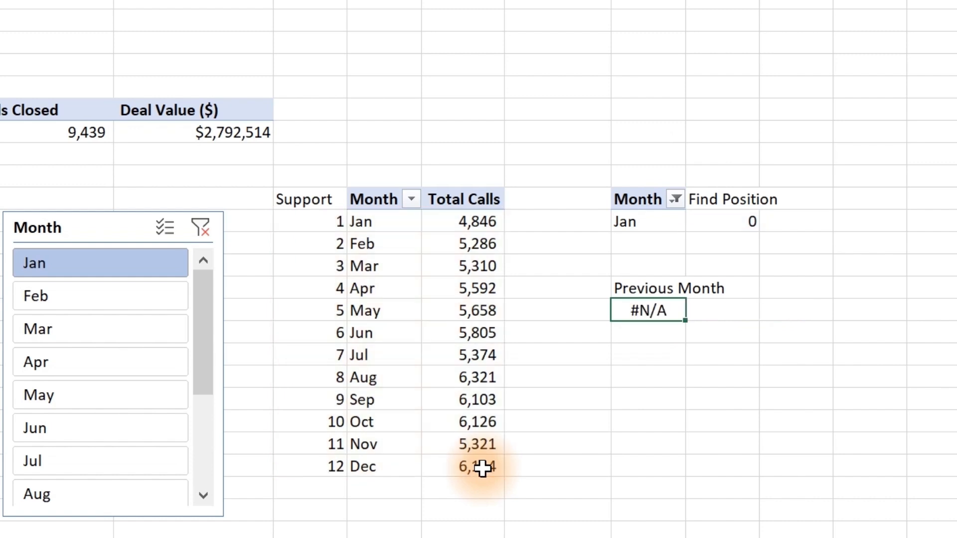
Check the VLOOKUP result with the slicer on Feb and Jan, and examine the Support numbers in G14:G25
{"action": "left_click", "coordinate": [73, 297]}
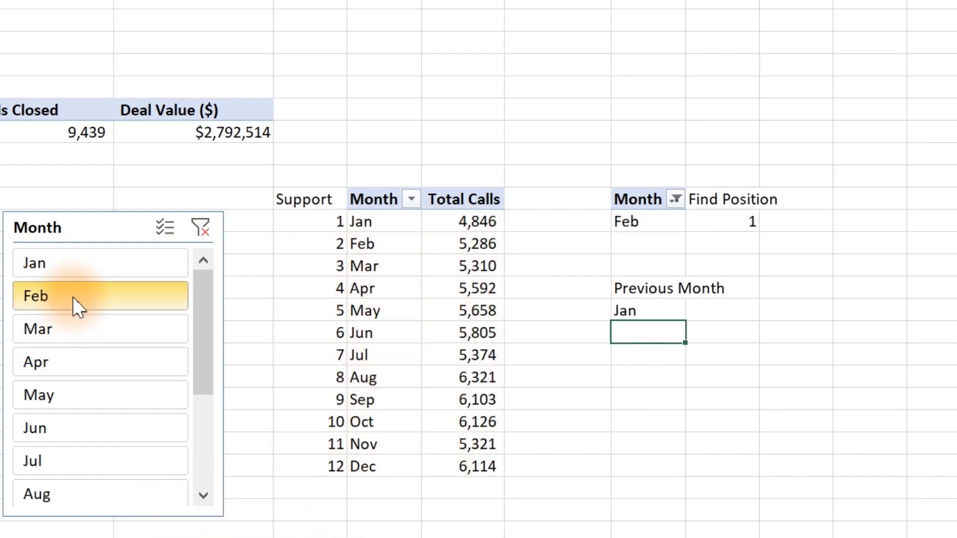
{"action": "left_click", "coordinate": [85, 269]}
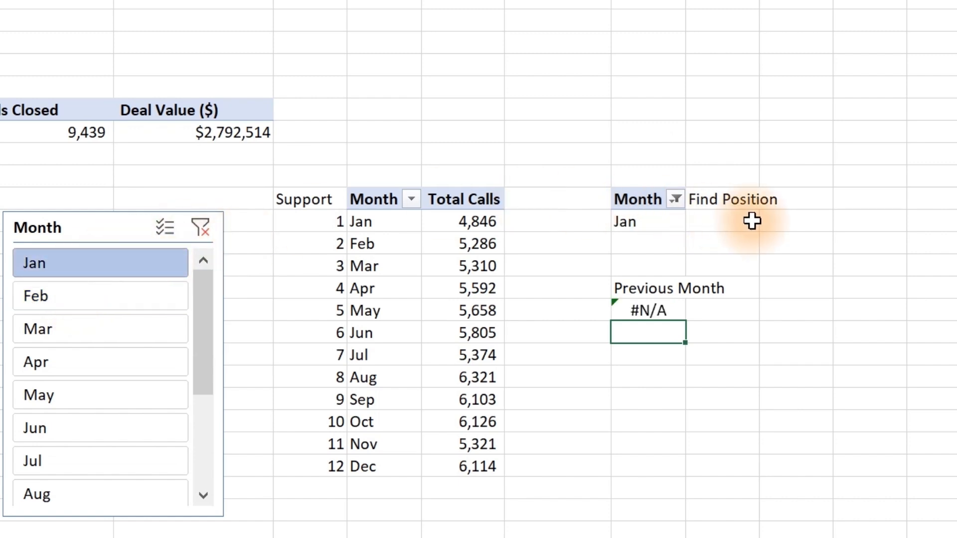
{"action": "left_click_drag", "start_coordinate": [327, 222], "coordinate": [338, 464]}
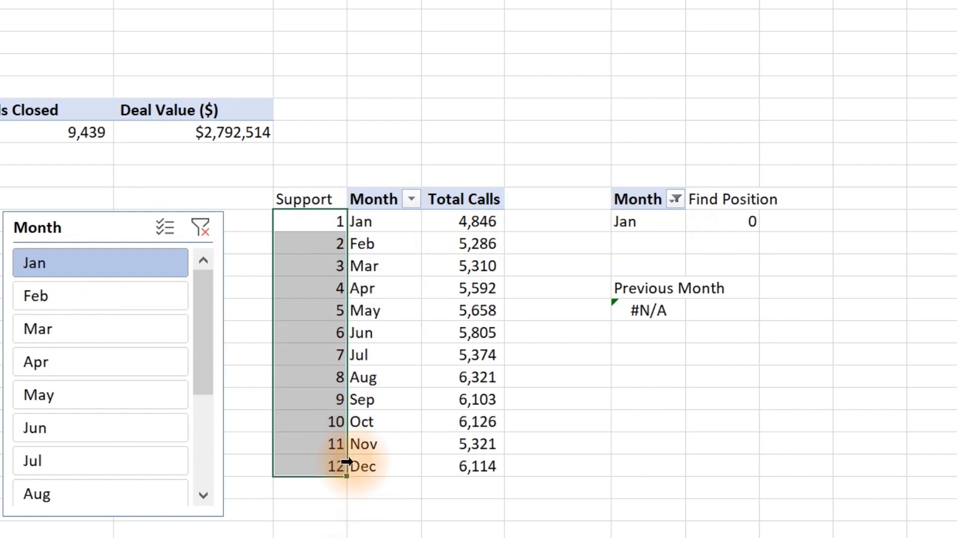
Wrap the K18 lookup in an error fallback of 0, giving =IFERROR(VLOOKUP(L14,G14:I25,2,0),0)
{"action": "double_click", "coordinate": [652, 311]}
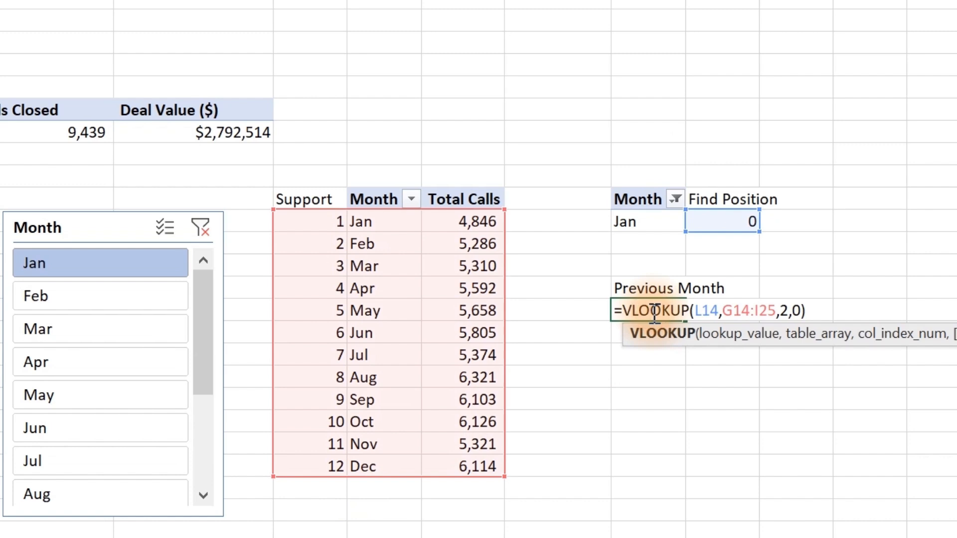
{"action": "left_click", "coordinate": [624, 310]}
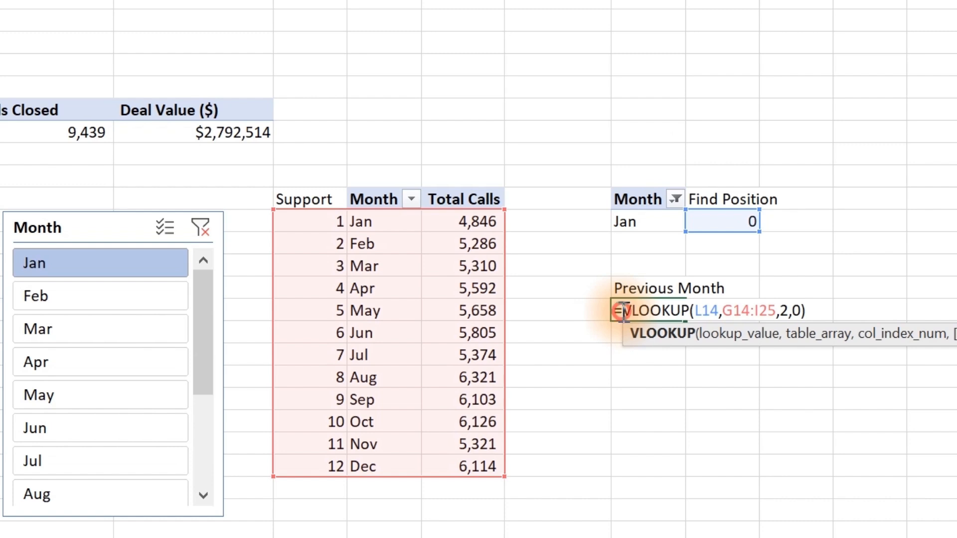
{"action": "type", "text": "If"}
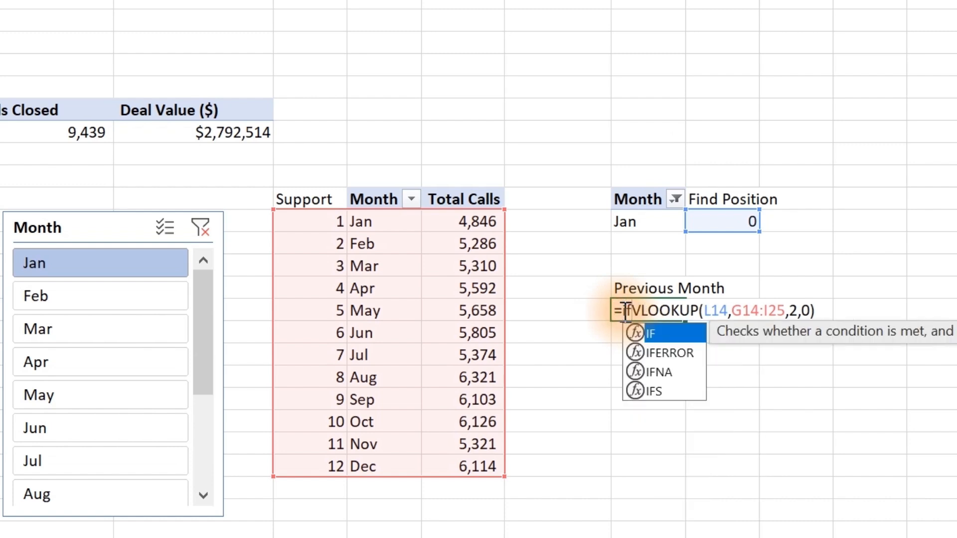
{"action": "key", "text": "Down"}
{"action": "key", "text": "Tab"}
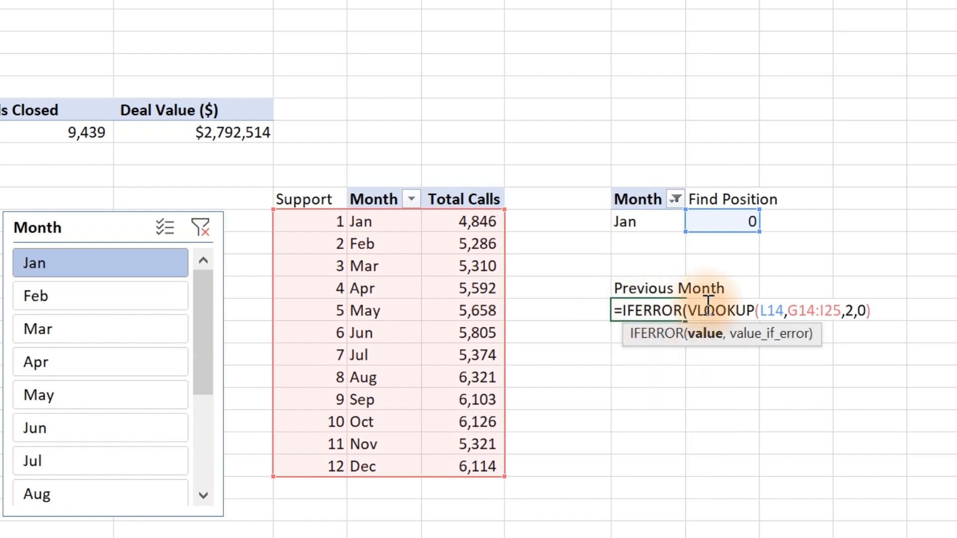
{"action": "left_click", "coordinate": [874, 305]}
{"action": "type", "text": ","}
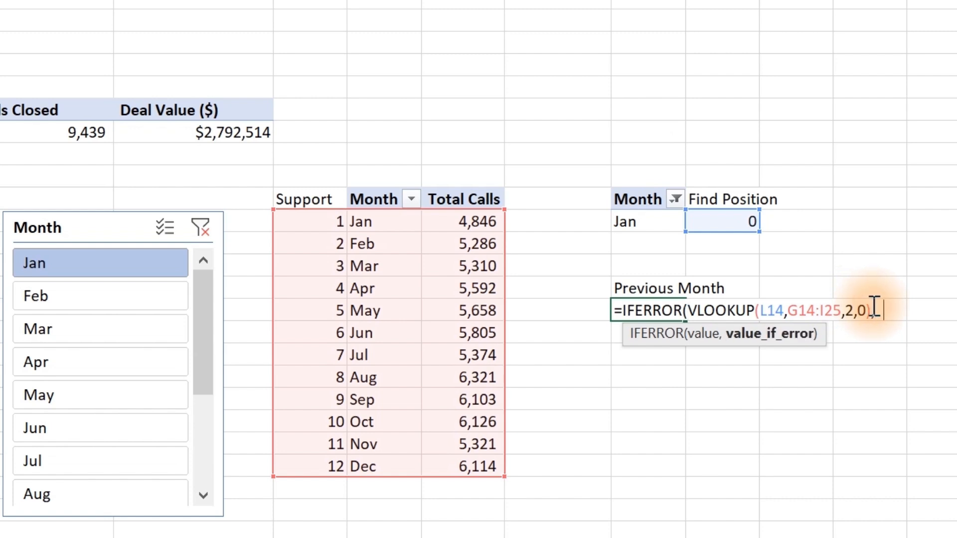
{"action": "type", "text": "0)"}
{"action": "key", "text": "Return"}
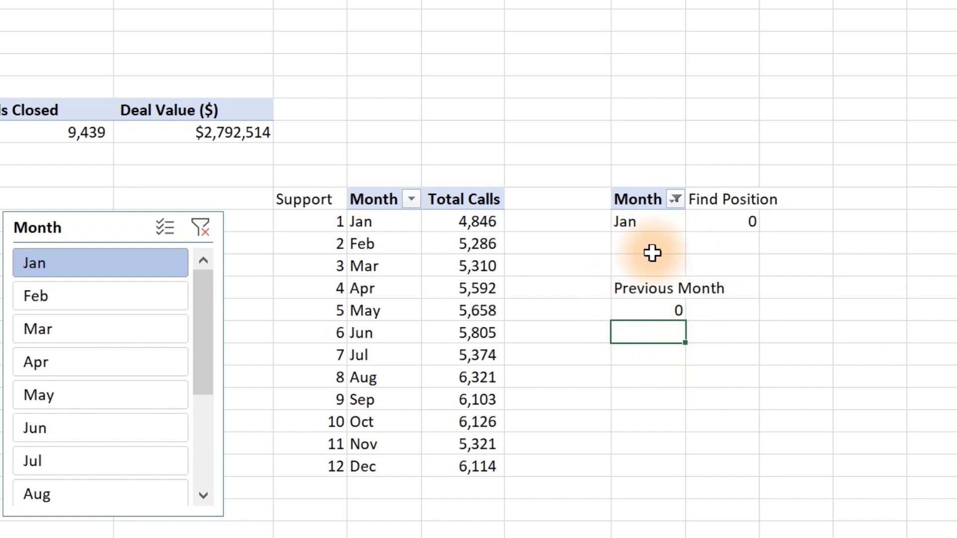
Check the Previous Month result with the Month slicer on Mar, May and Jul
{"action": "left_click", "coordinate": [107, 330]}
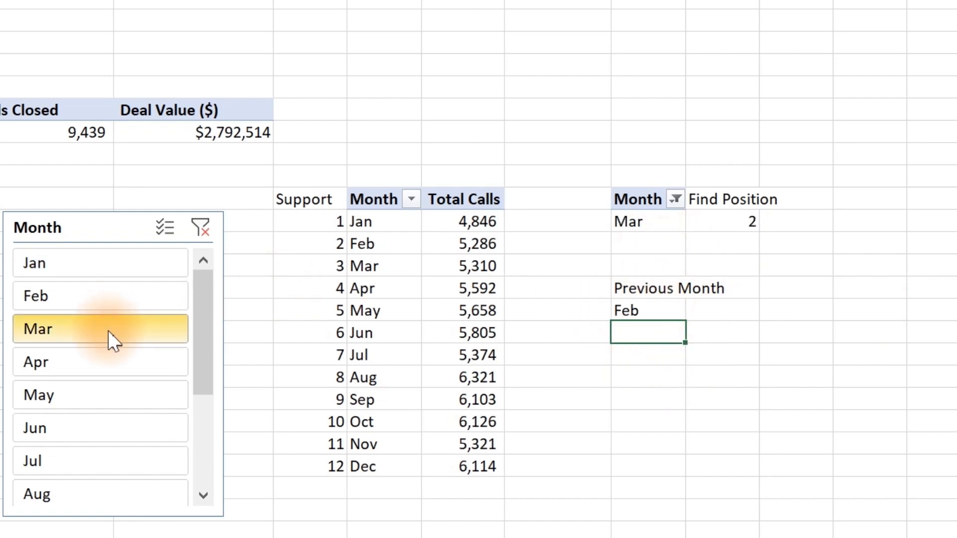
{"action": "left_click", "coordinate": [110, 402]}
{"action": "left_click", "coordinate": [116, 453]}
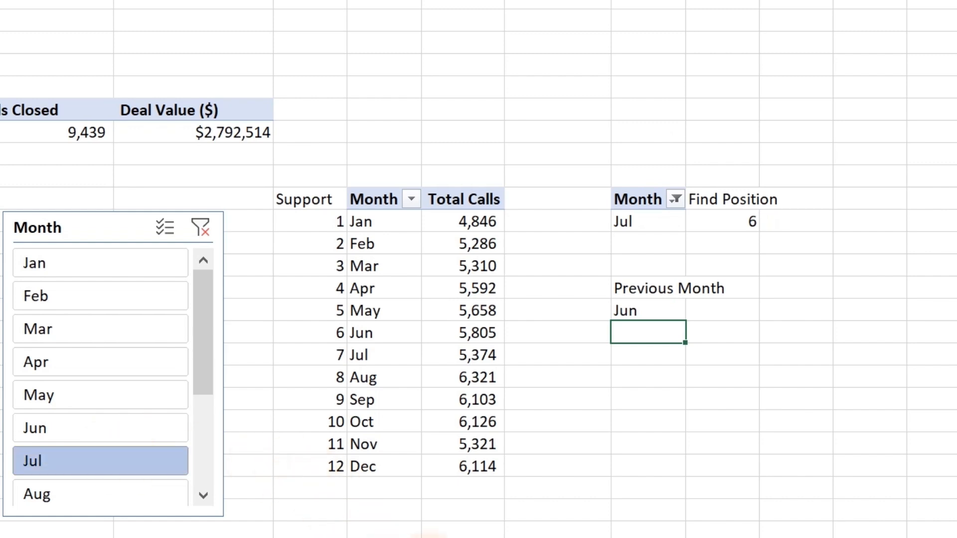
Enter the label Current Calls in K21 and auto-fit column K to its contents
{"action": "left_click", "coordinate": [658, 378]}
{"action": "type", "text": "Curr"}
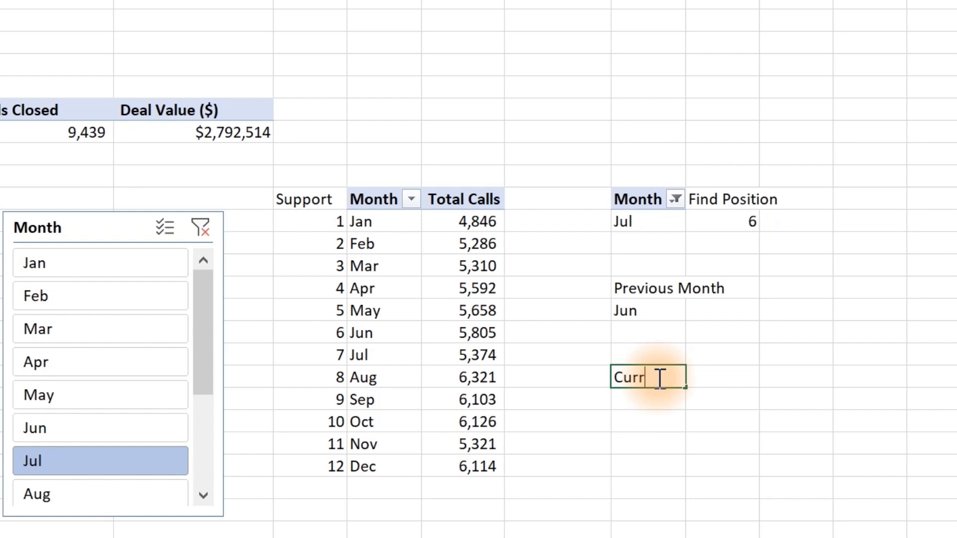
{"action": "type", "text": "ent Value"}
{"action": "key", "text": "BackSpace"}
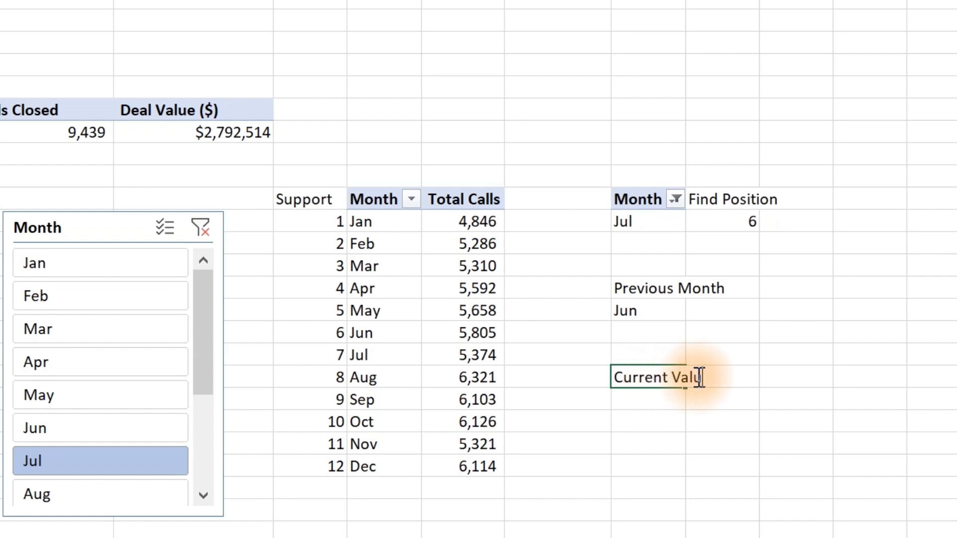
{"action": "key", "text": "Escape"}
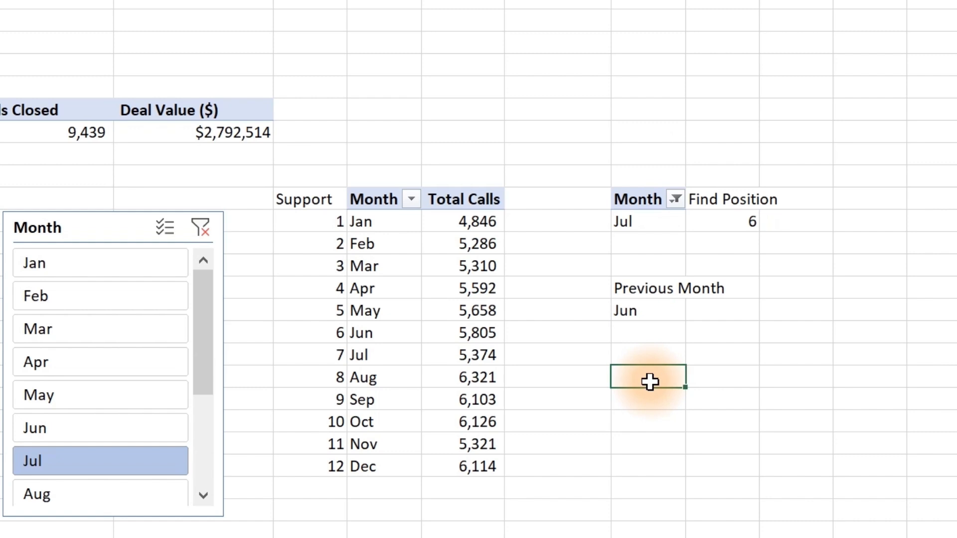
{"action": "type", "text": "Current Calls"}
{"action": "key", "text": "Return"}
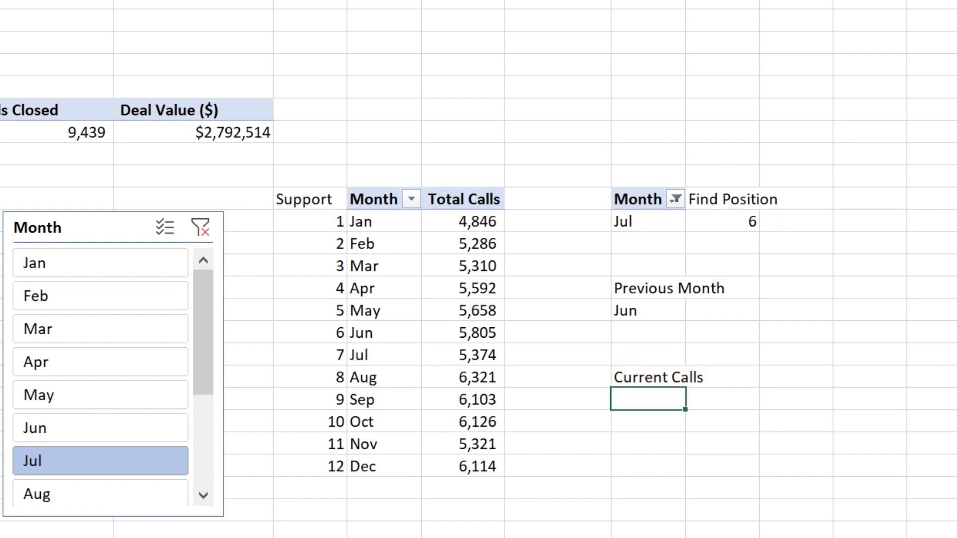
{"action": "double_click", "coordinate": [685, 1]}
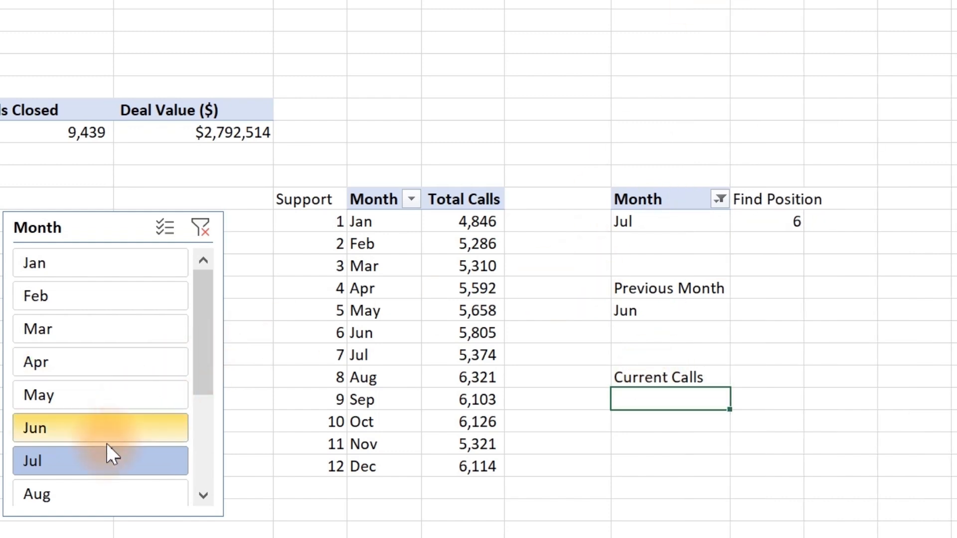
Link L21, beside Current Calls, to the Total Calls value in the KPI pivot table
{"action": "left_click", "coordinate": [753, 382]}
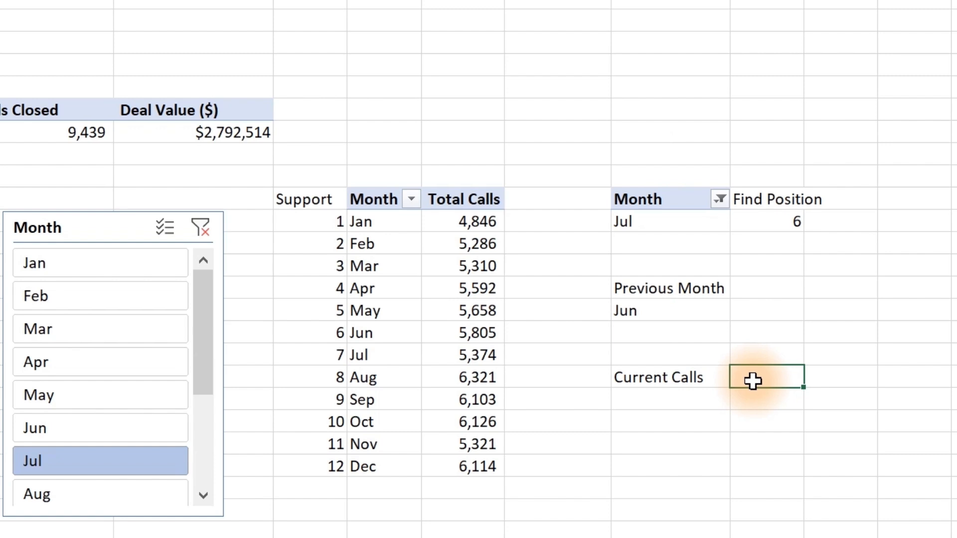
{"action": "type", "text": "="}
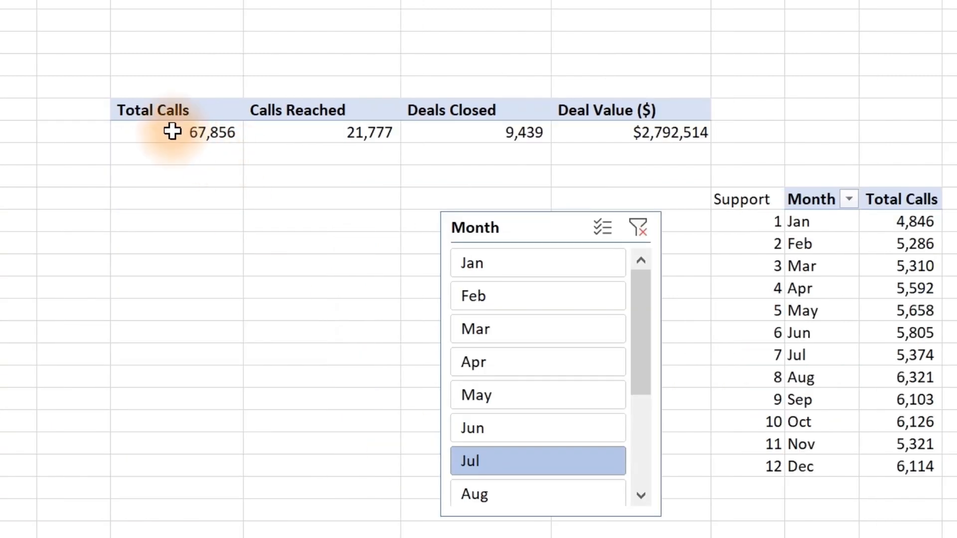
{"action": "left_click", "coordinate": [172, 132]}
{"action": "key", "text": "Return"}
Set the Month slicer to Mar and connect it to the KPIS pivot table through Report Connections
{"action": "left_click", "coordinate": [512, 327]}
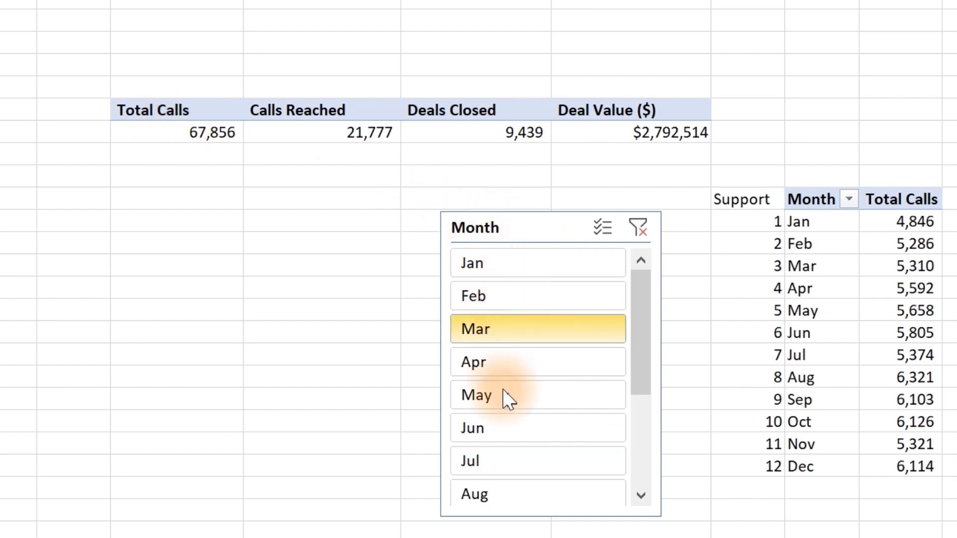
{"action": "left_click", "coordinate": [557, 221]}
{"action": "right_click", "coordinate": [555, 219]}
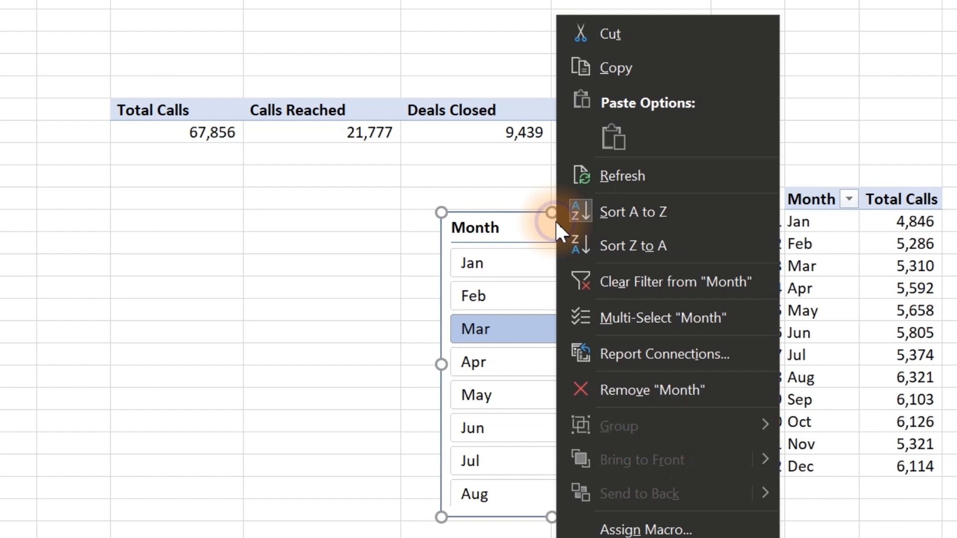
{"action": "left_click", "coordinate": [641, 348]}
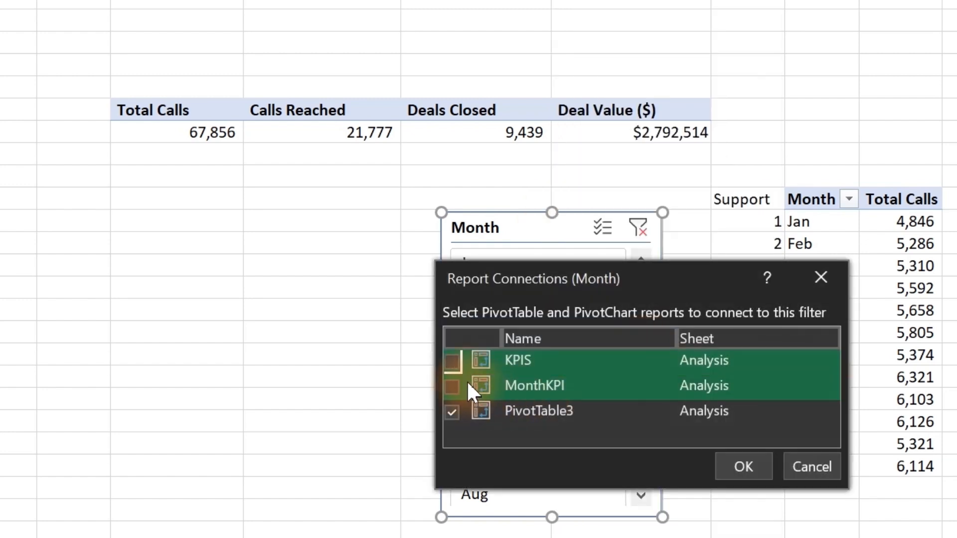
{"action": "left_click", "coordinate": [452, 361]}
{"action": "left_click", "coordinate": [731, 466]}
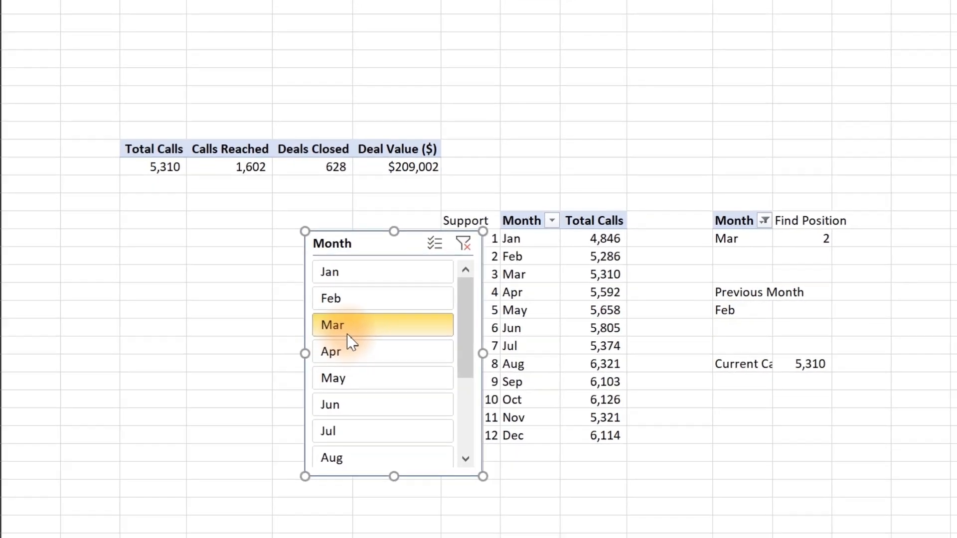
Filter the KPI values to Feb with the Month slicer and auto-fit column K again to show the full Current Calls label
{"action": "left_click", "coordinate": [145, 170]}
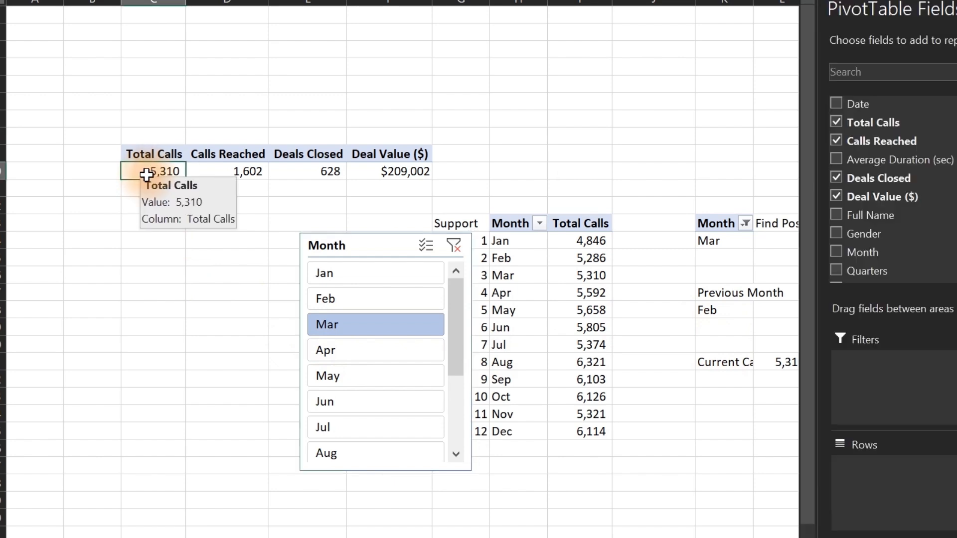
{"action": "left_click", "coordinate": [352, 302]}
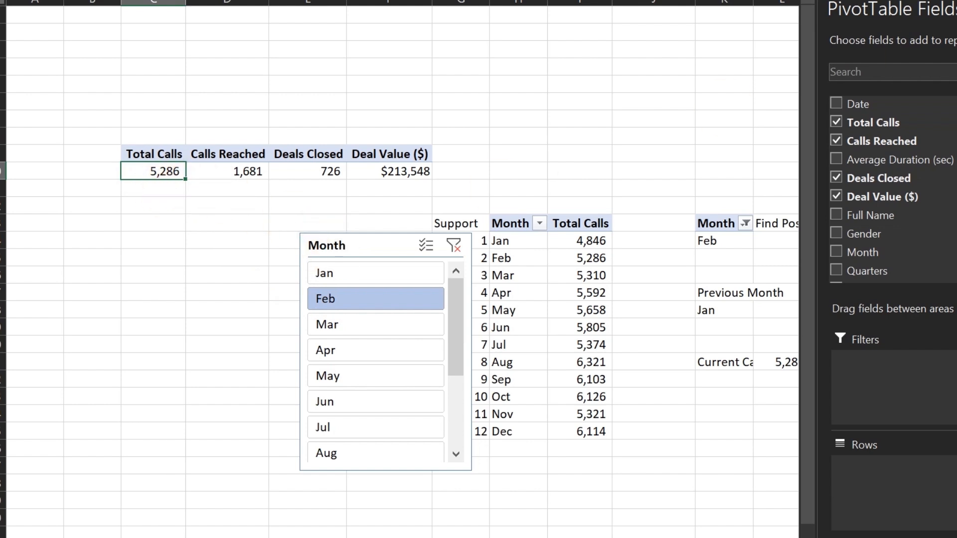
{"action": "left_click", "coordinate": [956, 9]}
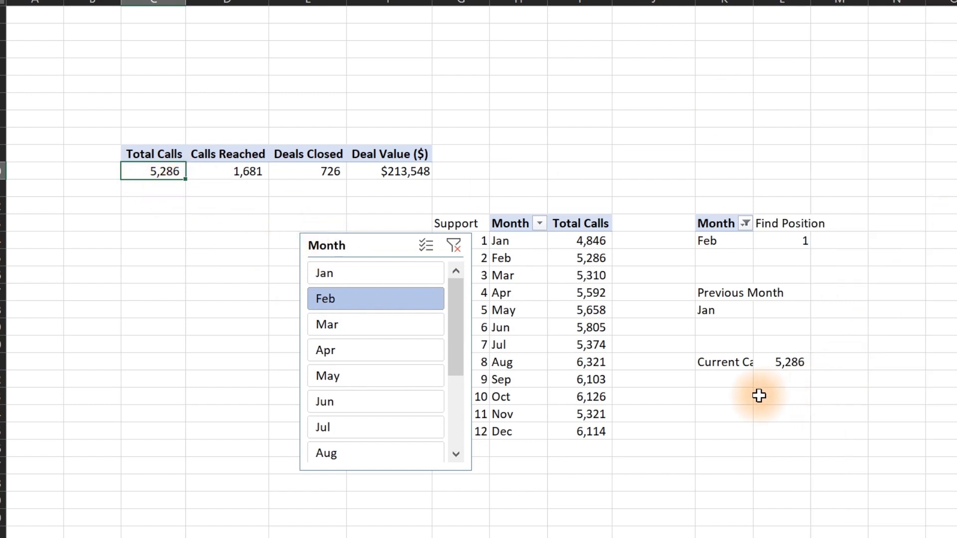
{"action": "double_click", "coordinate": [753, 3]}
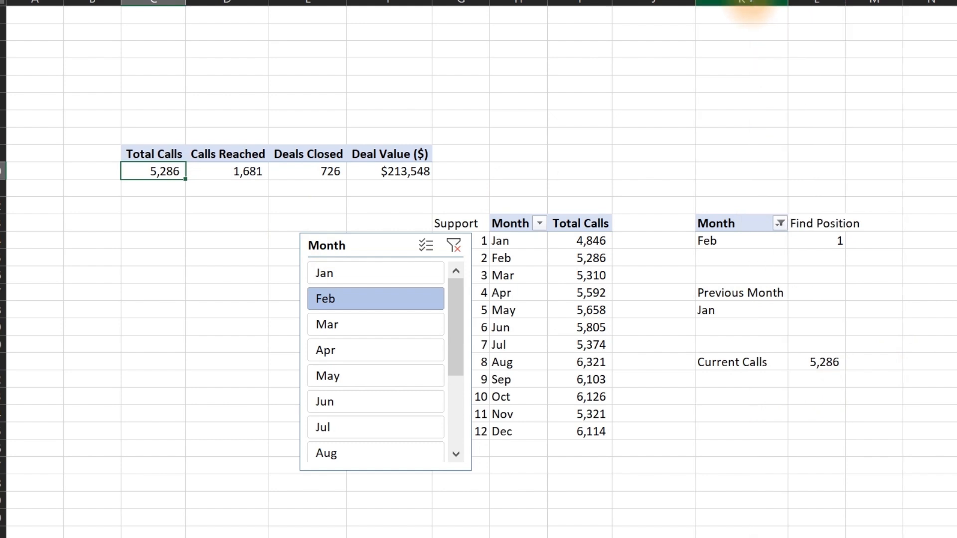
Enter the label Prev Calls in K23 and begin a formula in L23
{"action": "left_click", "coordinate": [728, 418]}
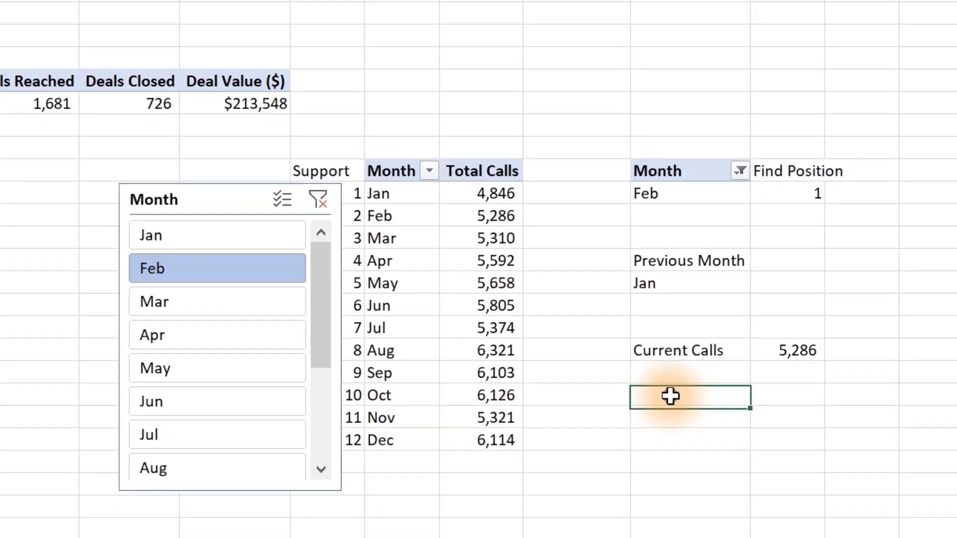
{"action": "type", "text": "Pre"}
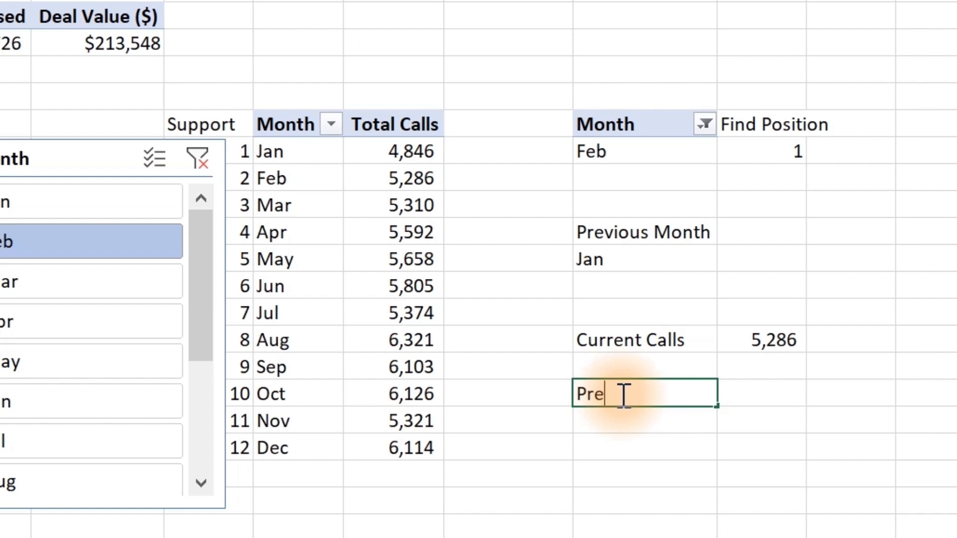
{"action": "type", "text": "v Calls"}
{"action": "key", "text": "Tab"}
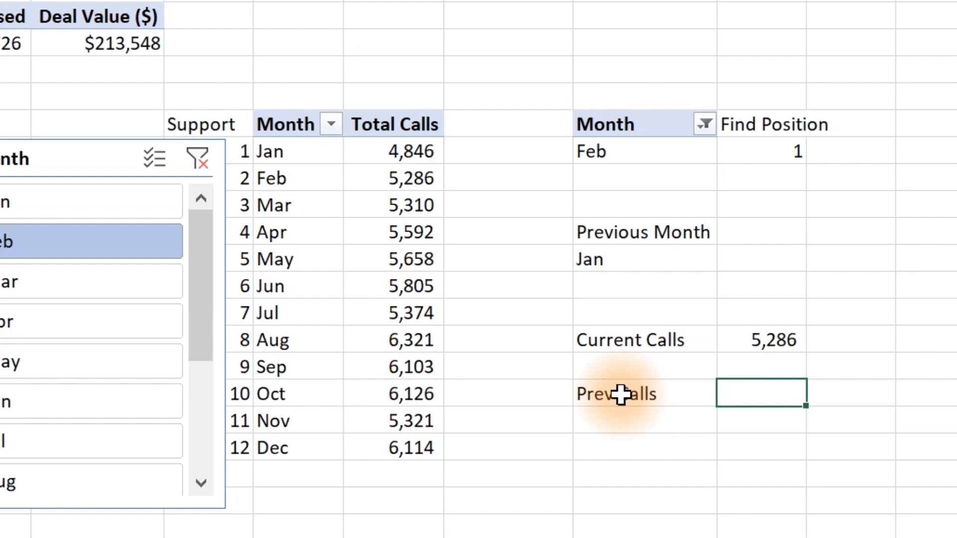
{"action": "type", "text": "=d"}
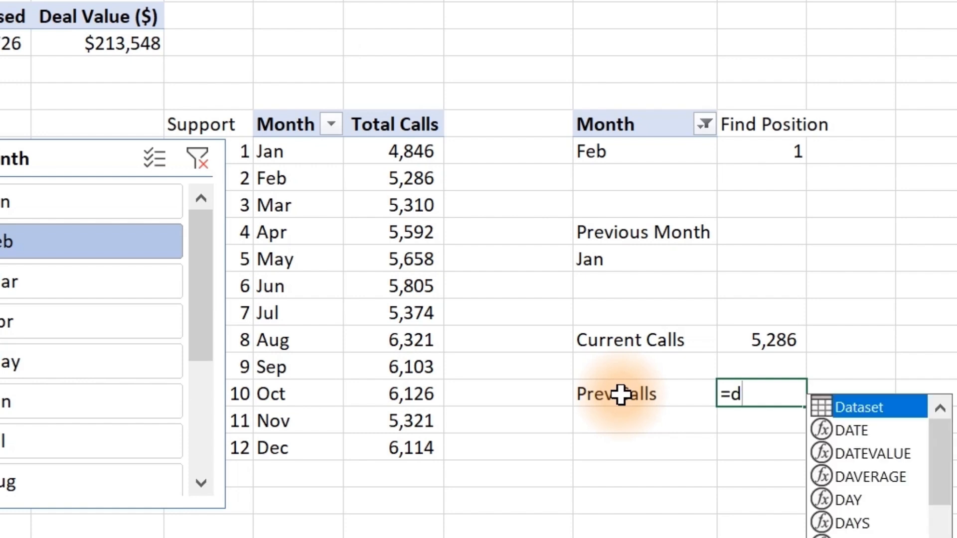
Enter =VLOOKUP(L14,G14:I25,3,0) in the cell beside the first Prev Calls label to return the previous month's calls
{"action": "key", "text": "BackSpace"}
{"action": "type", "text": "vl"}
{"action": "key", "text": "Tab"}
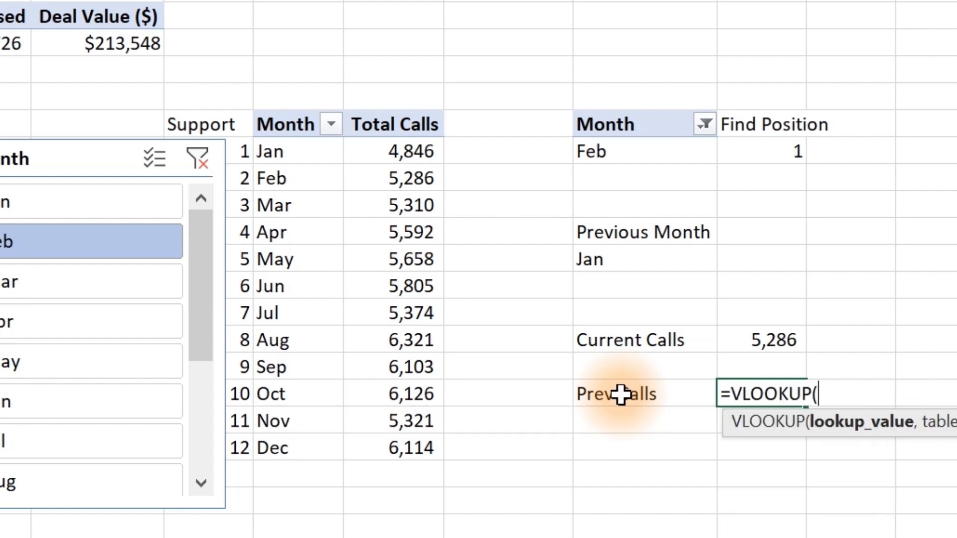
{"action": "left_click", "coordinate": [775, 152]}
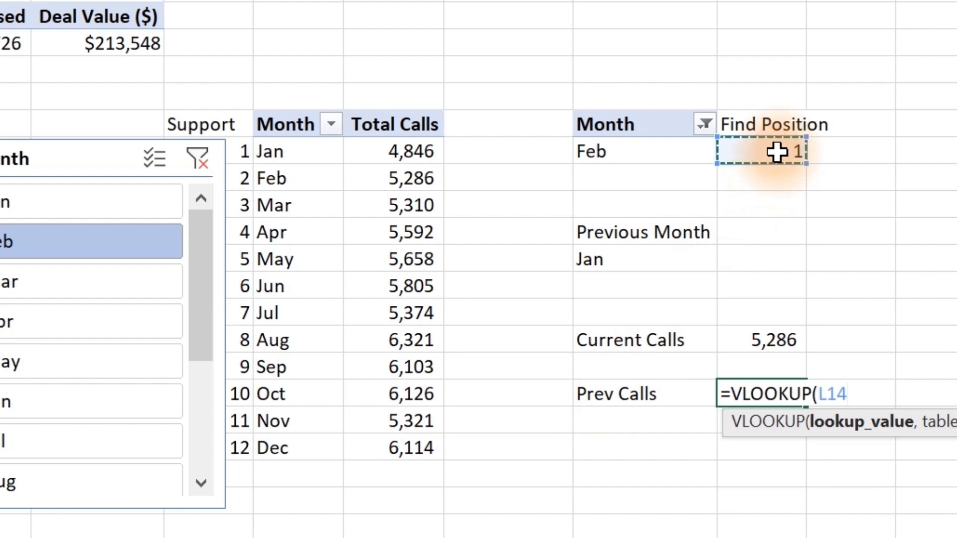
{"action": "type", "text": ","}
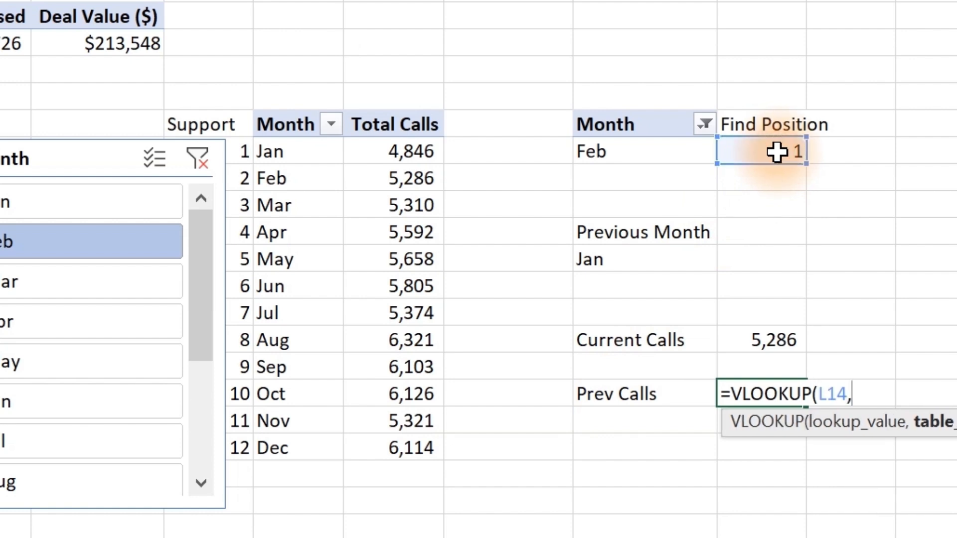
{"action": "left_click", "coordinate": [252, 150]}
{"action": "left_click_drag", "start_coordinate": [252, 151], "coordinate": [424, 441]}
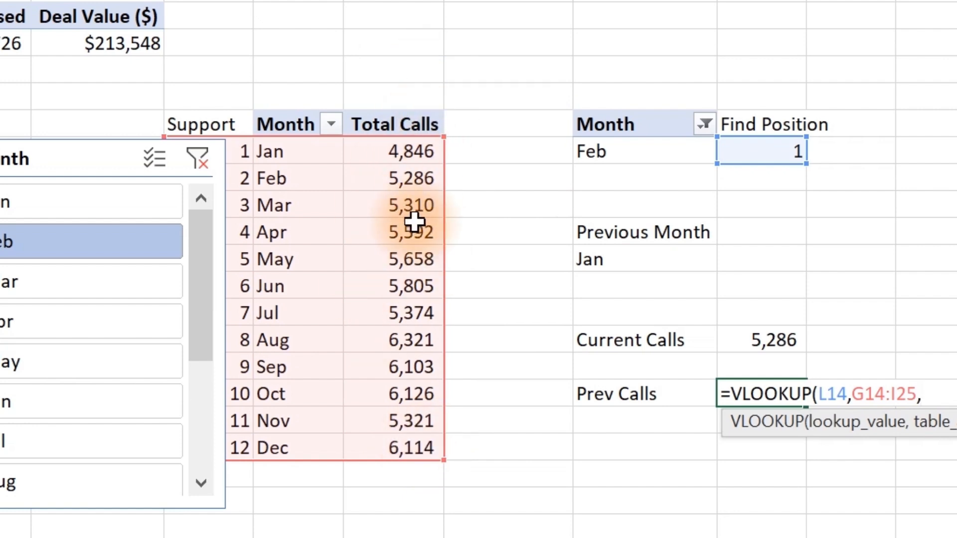
{"action": "type", "text": ","}
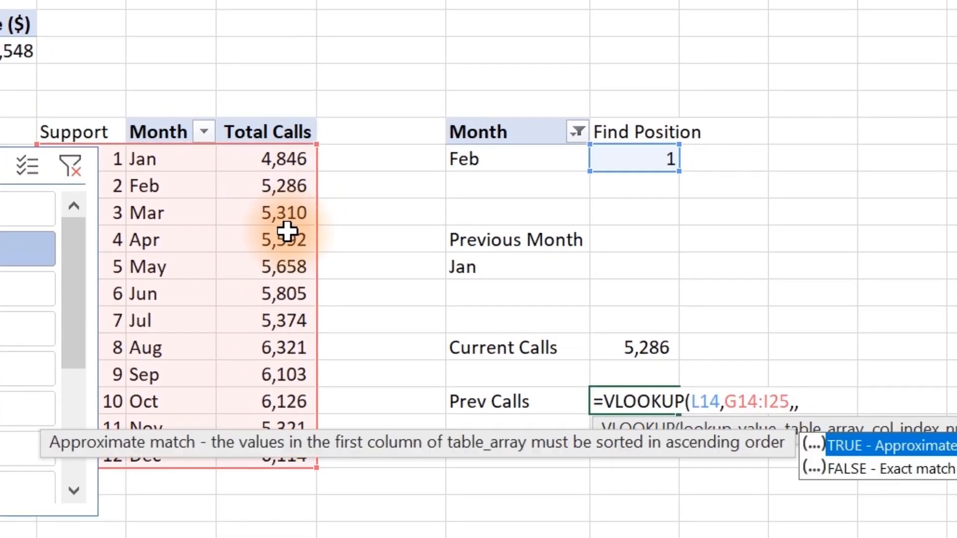
{"action": "key", "text": "BackSpace"}
{"action": "type", "text": "3"}
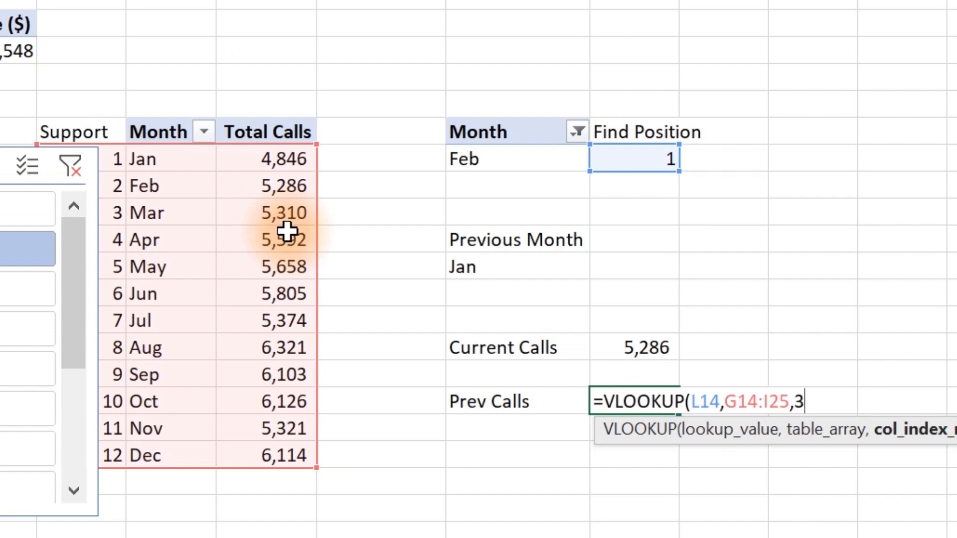
{"action": "type", "text": ",0)"}
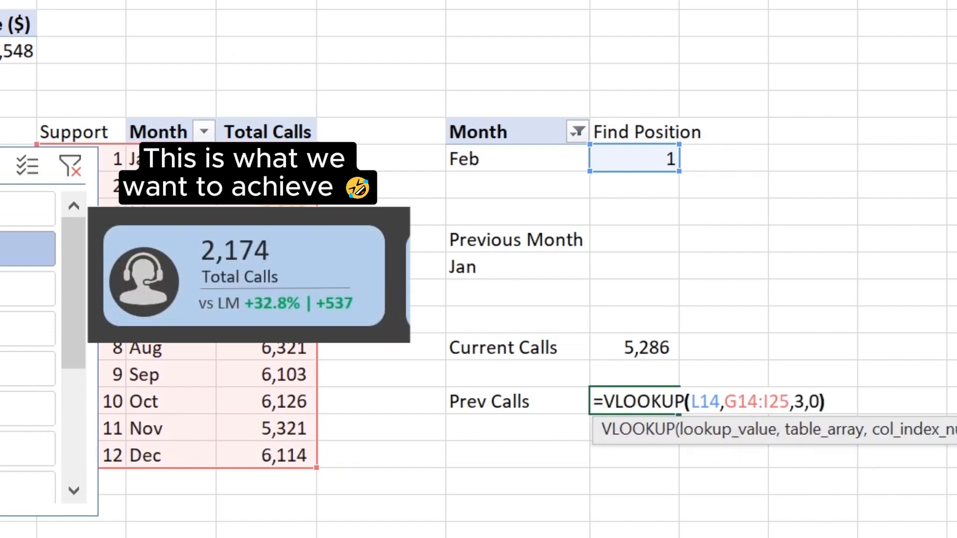
{"action": "key", "text": "Return"}
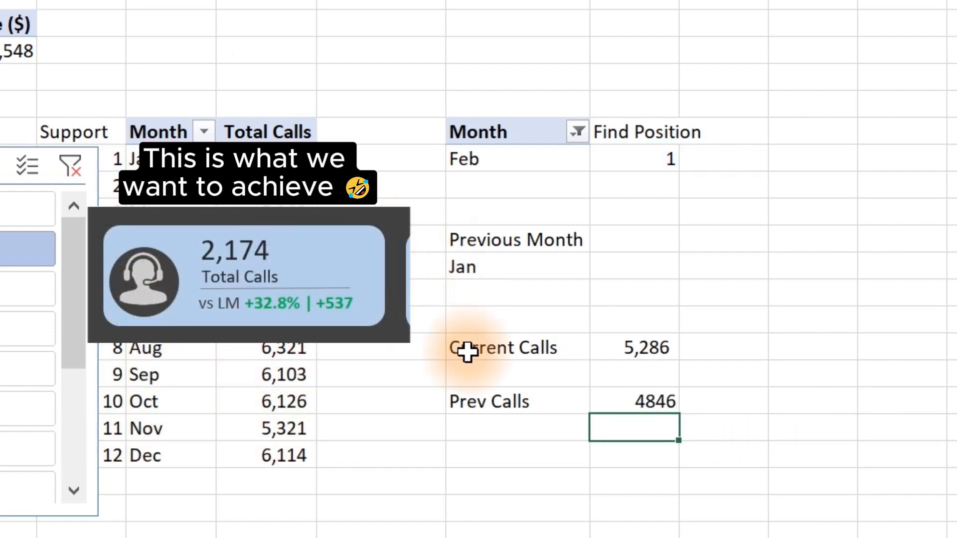
{"action": "left_click", "coordinate": [487, 275]}
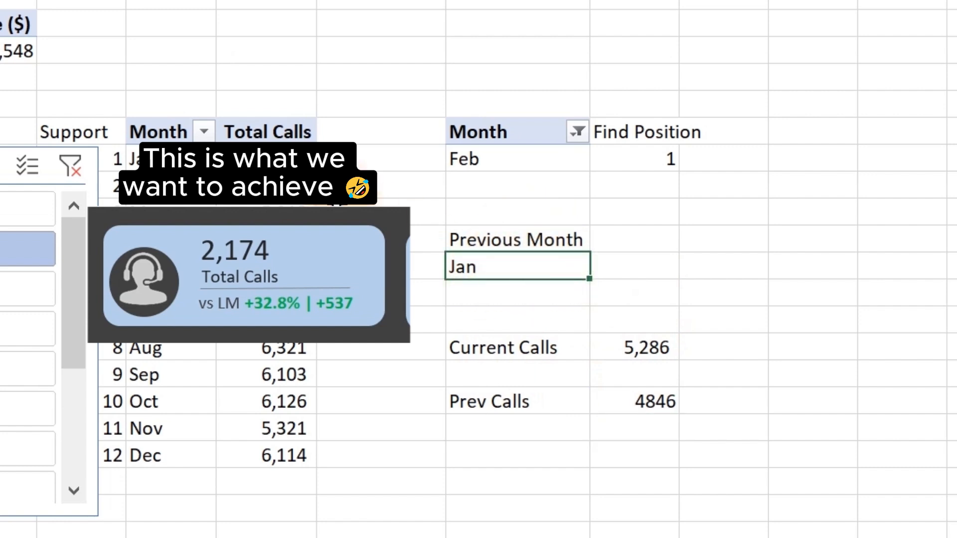
{"action": "left_click", "coordinate": [299, 158]}
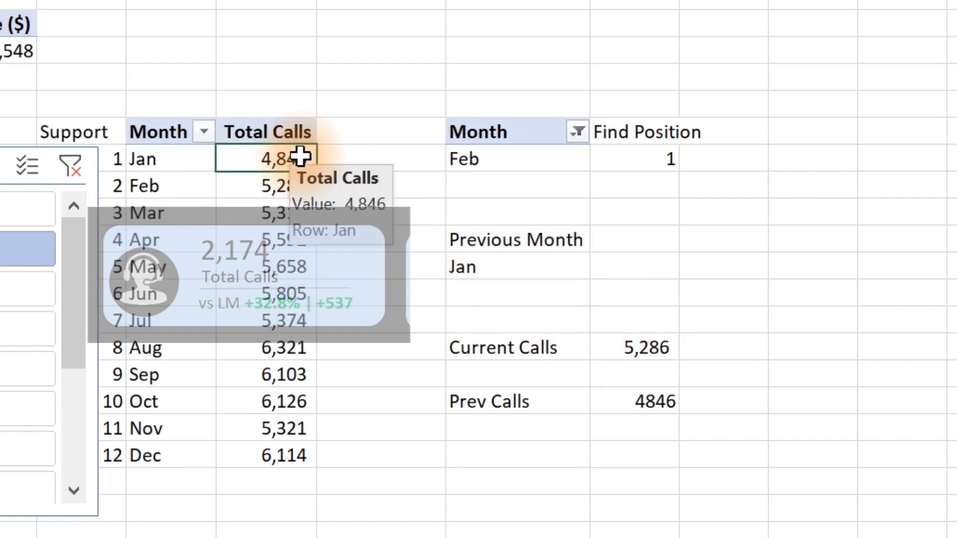
{"action": "left_click", "coordinate": [142, 160]}
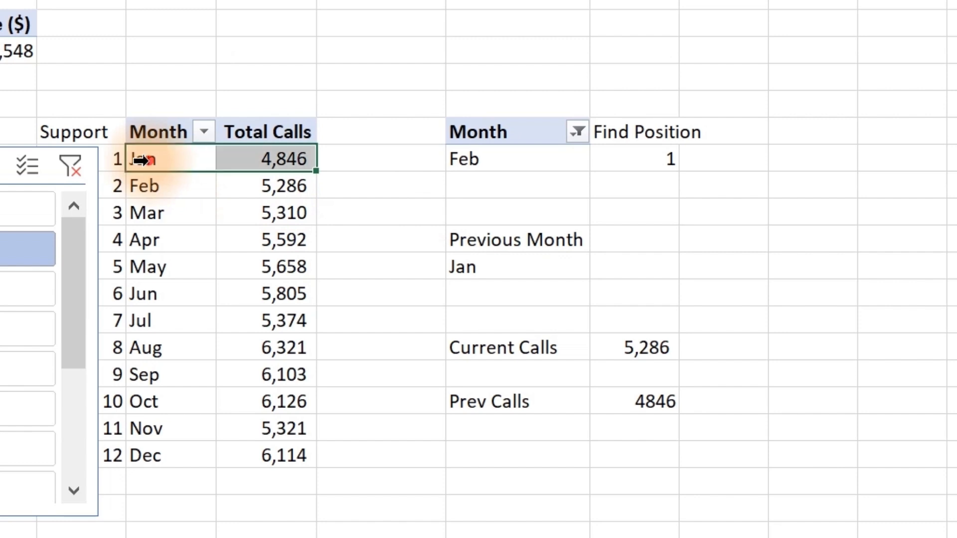
{"action": "left_click_drag", "start_coordinate": [141, 160], "coordinate": [201, 180]}
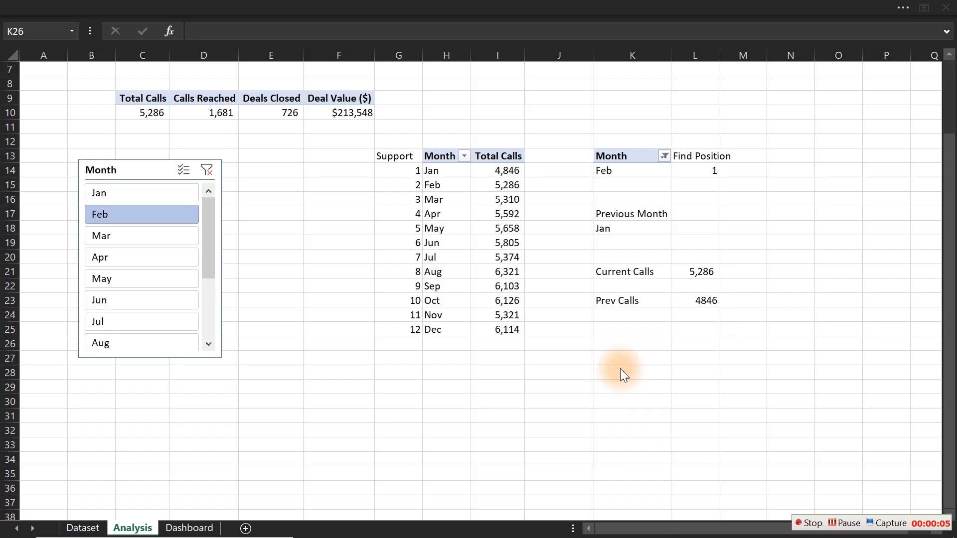
{"action": "left_click", "coordinate": [495, 533]}
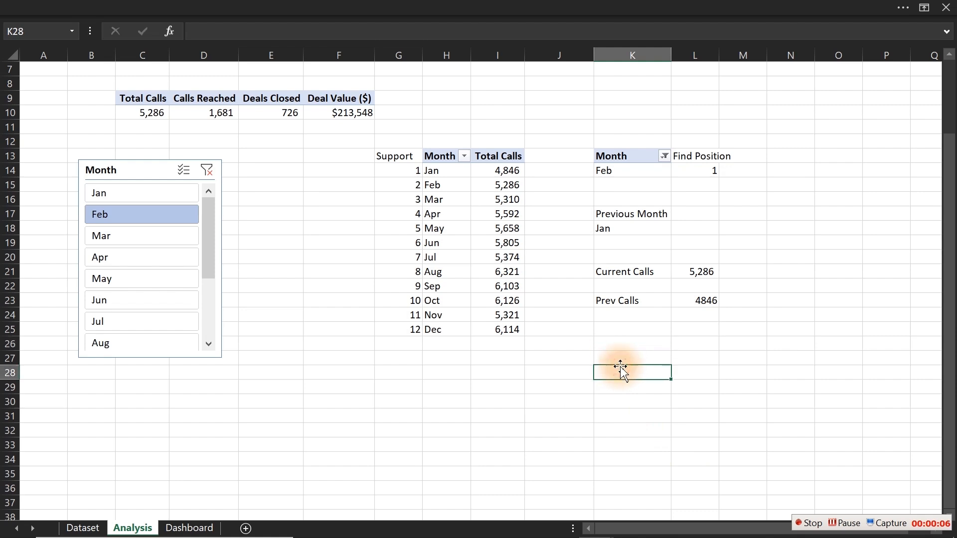
Enter the label "Prev Calls" in cell K26
{"action": "left_click", "coordinate": [622, 344]}
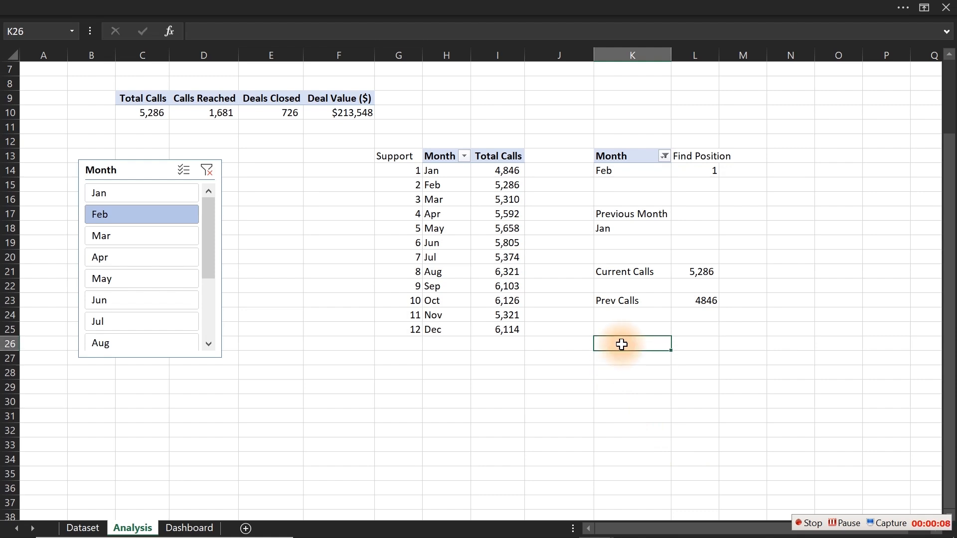
{"action": "type", "text": "Previous"}
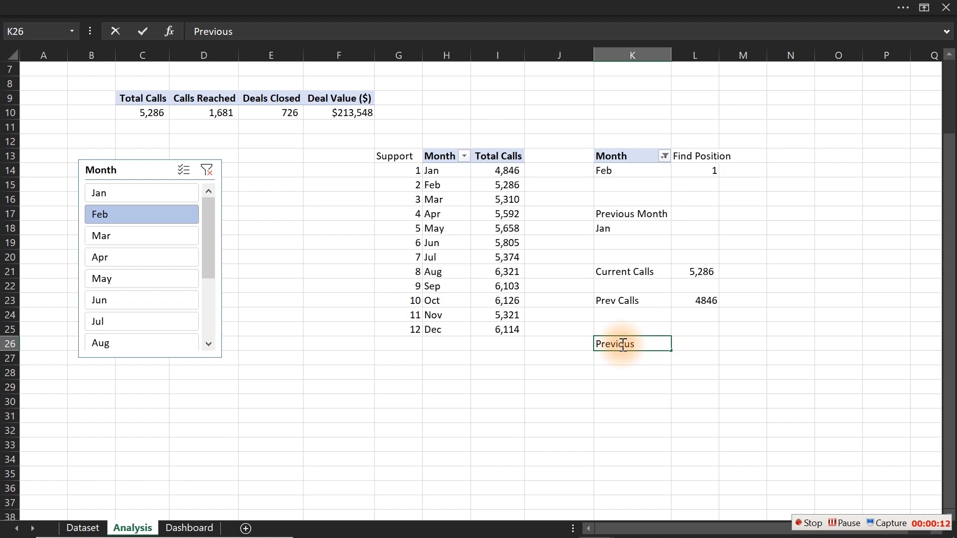
{"action": "key", "text": "BackSpace"}
{"action": "key", "text": "BackSpace"}
{"action": "key", "text": "BackSpace"}
{"action": "type", "text": "Calls"}
{"action": "key", "text": "Return"}
Enter the label "Current Calls" in cell K28, two rows below the new Prev Calls label
{"action": "key", "text": "Return"}
{"action": "type", "text": "Caur"}
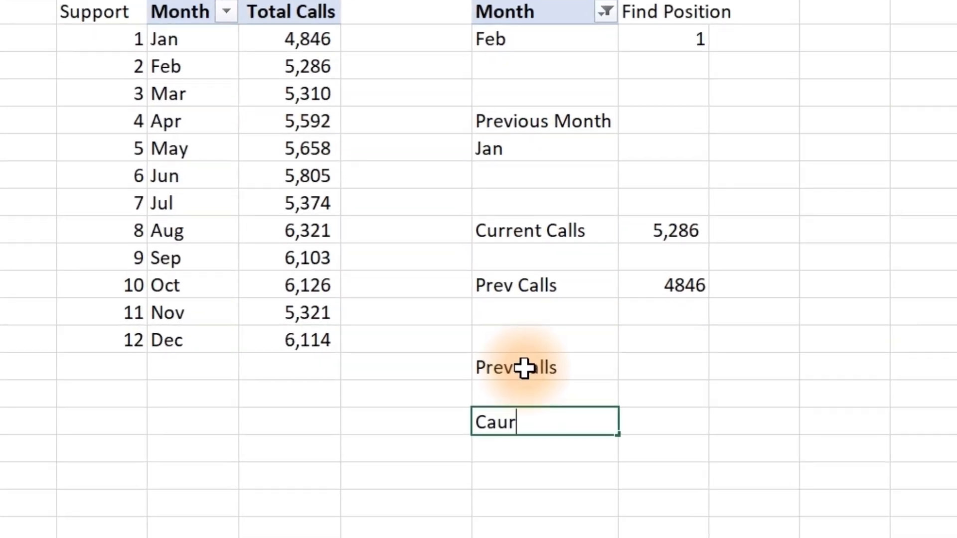
{"action": "key", "text": "BackSpace"}
{"action": "key", "text": "BackSpace"}
{"action": "key", "text": "BackSpace"}
{"action": "type", "text": "urren"}
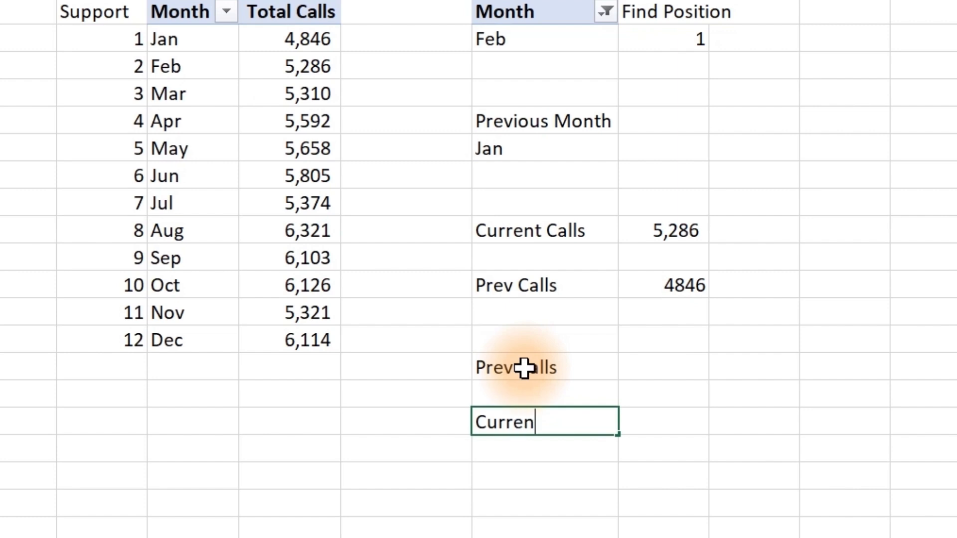
{"action": "type", "text": "t Calls"}
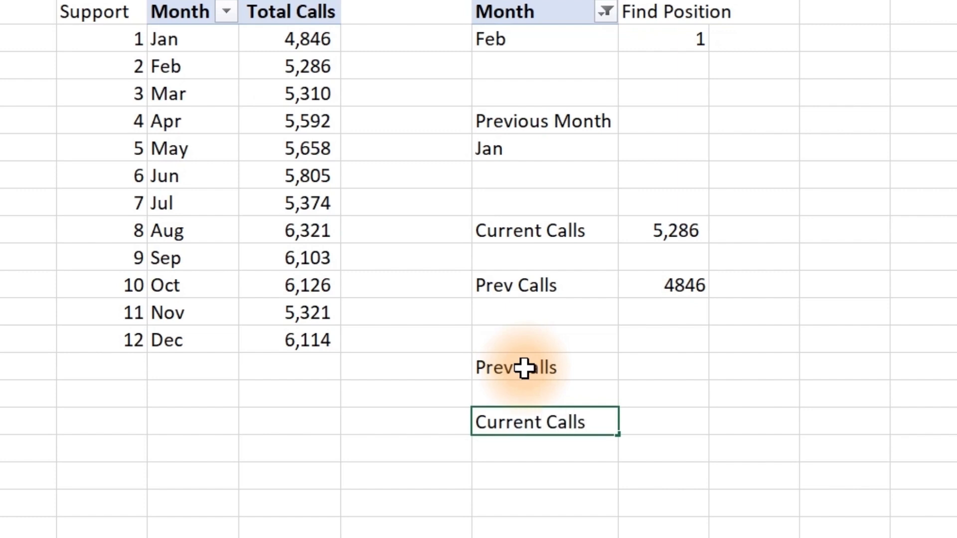
{"action": "key", "text": "Return"}
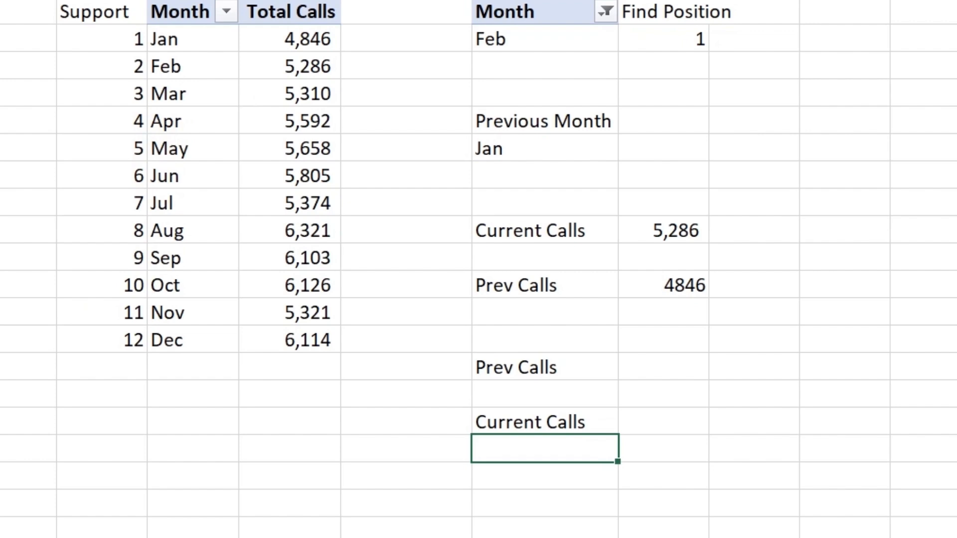
Add a slicer for the Years field to the pivot table with Total Calls, Calls Reached, Deals Closed and Deal Value ($)
{"action": "left_click", "coordinate": [598, 536]}
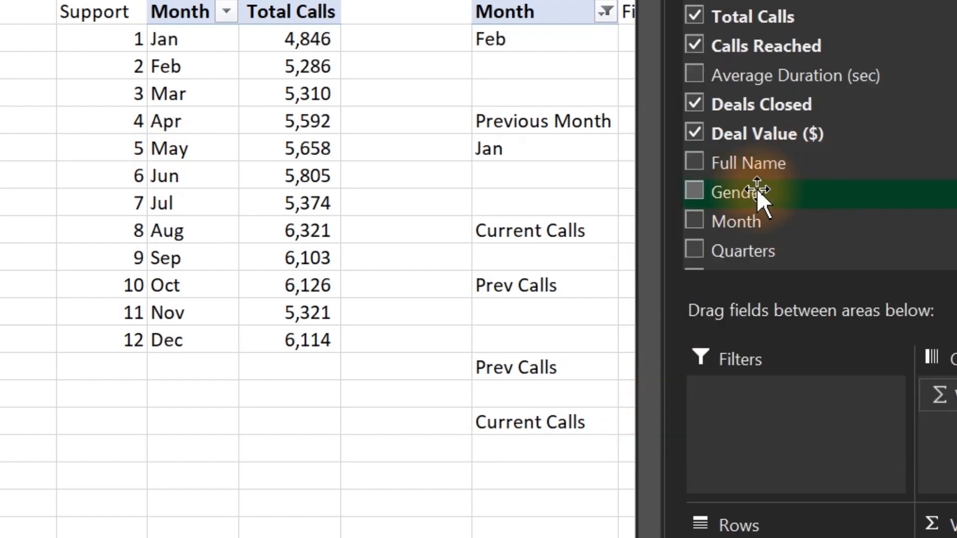
{"action": "scroll", "coordinate": [768, 214], "scroll_direction": "down", "scroll_amount": 2}
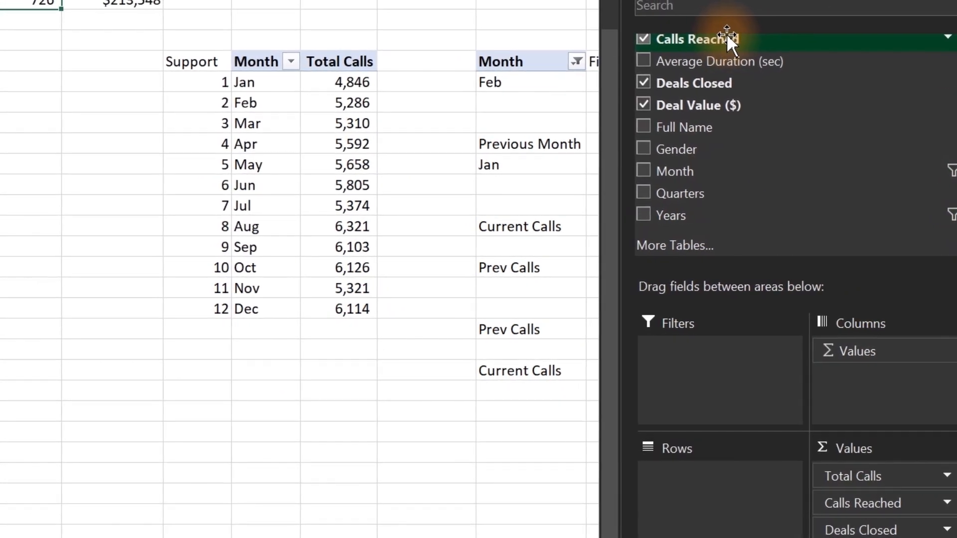
{"action": "scroll", "coordinate": [680, 46], "scroll_direction": "up", "scroll_amount": 2}
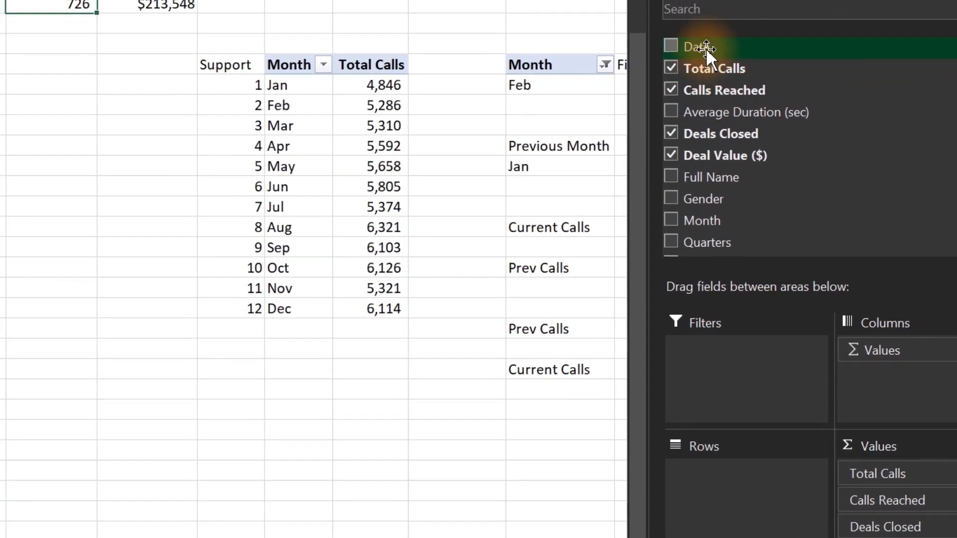
{"action": "scroll", "coordinate": [817, 150], "scroll_direction": "down", "scroll_amount": 1}
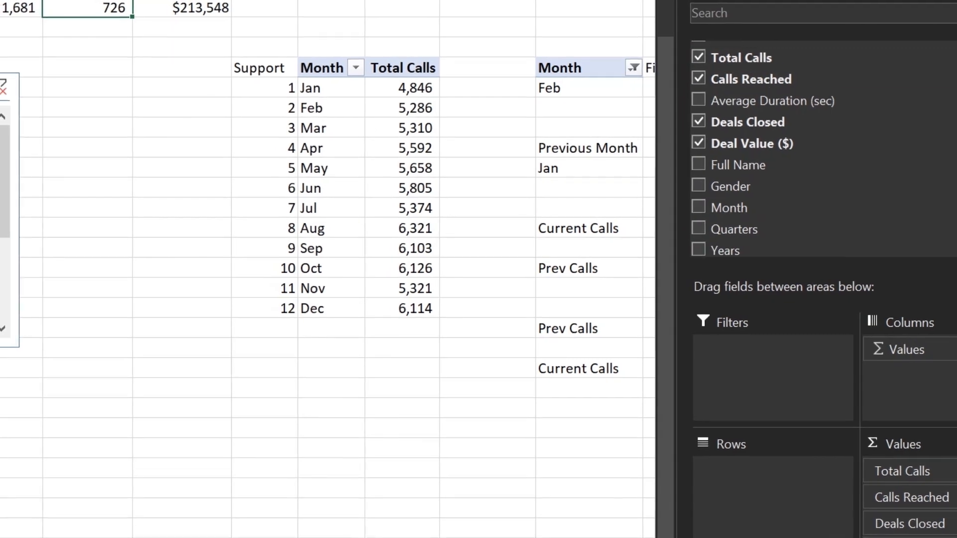
{"action": "scroll", "coordinate": [818, 150], "scroll_direction": "down", "scroll_amount": 1}
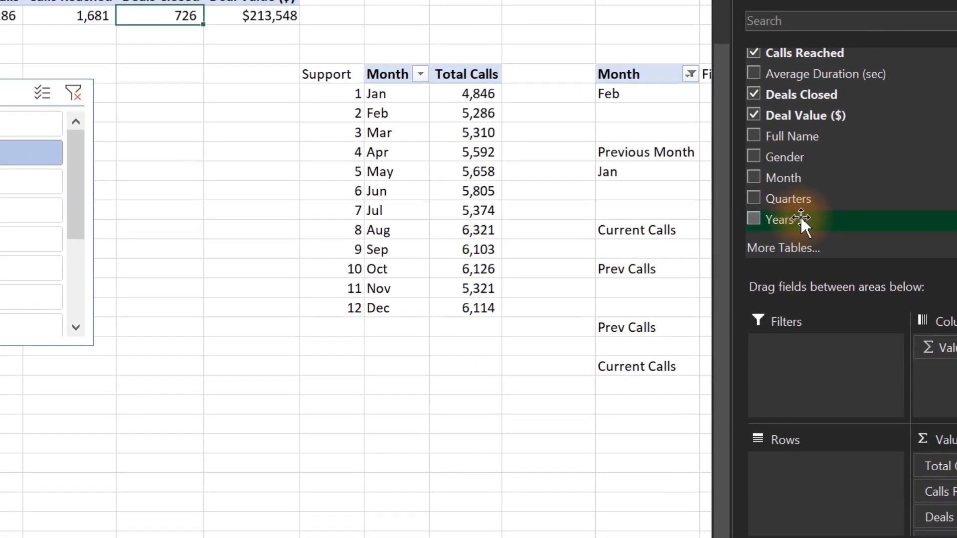
{"action": "right_click", "coordinate": [801, 219]}
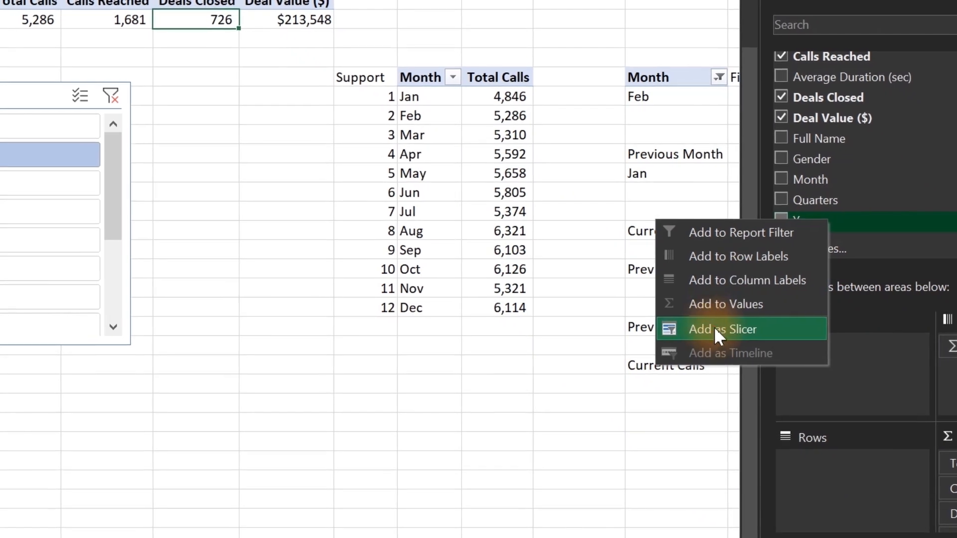
{"action": "left_click", "coordinate": [714, 327]}
Test the Years slicer with 2023, >01/01/2025, <01/01/2023 and 2025 while repositioning it, and clear its filter
{"action": "left_click", "coordinate": [299, 171]}
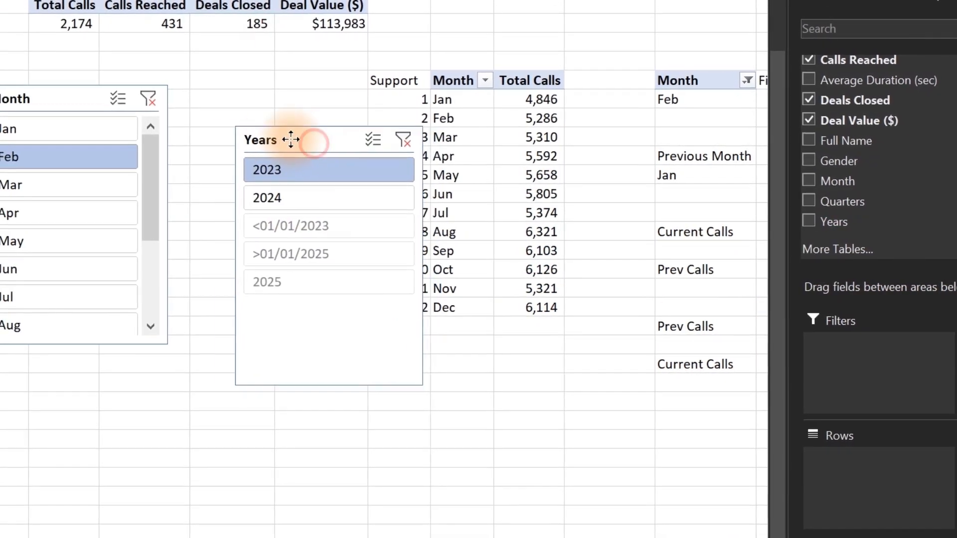
{"action": "left_click_drag", "start_coordinate": [291, 140], "coordinate": [259, 131]}
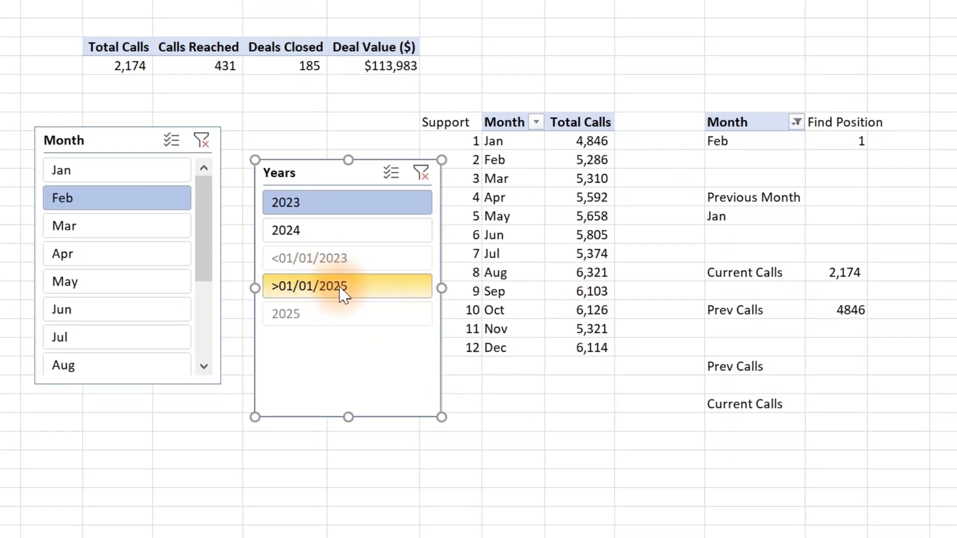
{"action": "left_click", "coordinate": [341, 288]}
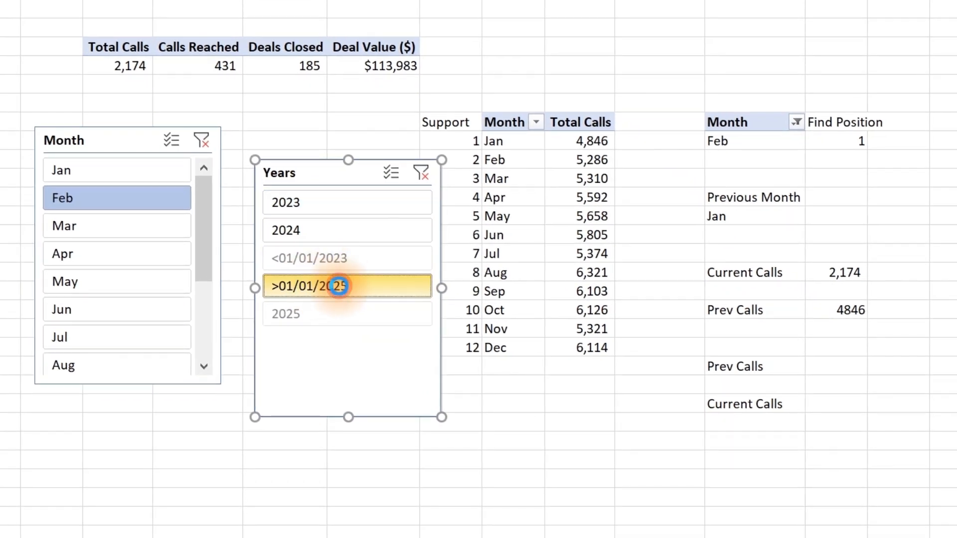
{"action": "left_click", "coordinate": [352, 260]}
{"action": "left_click", "coordinate": [348, 322]}
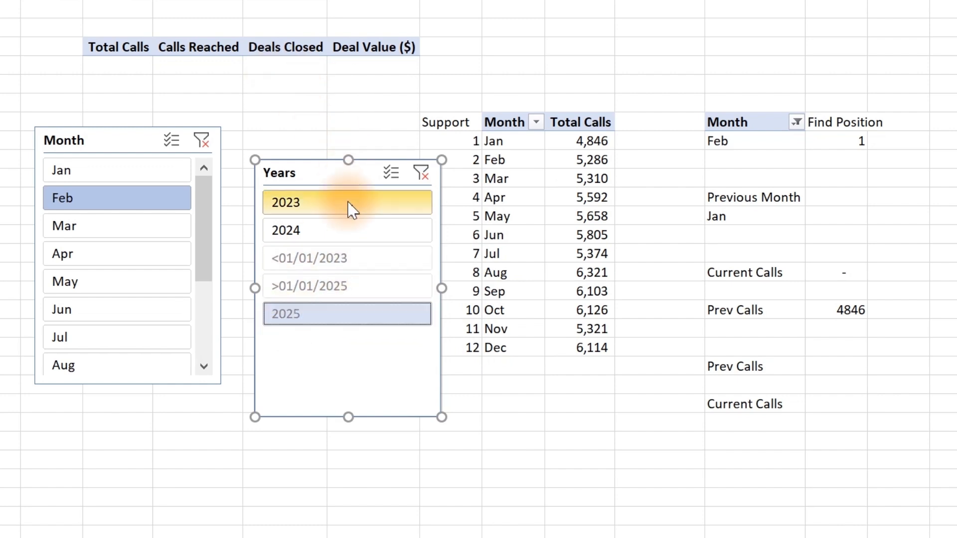
{"action": "left_click", "coordinate": [422, 173]}
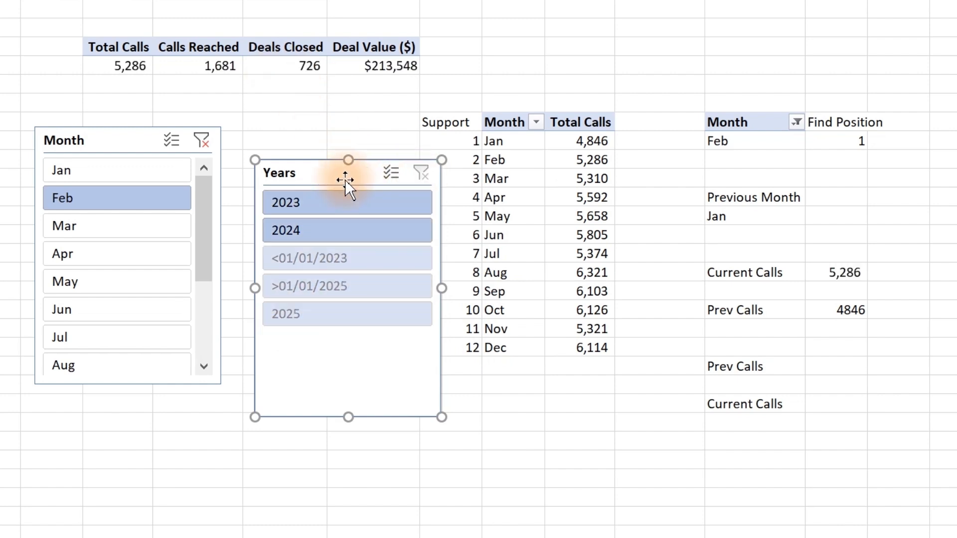
Set the Years slicer to hide items with no data
{"action": "right_click", "coordinate": [345, 180]}
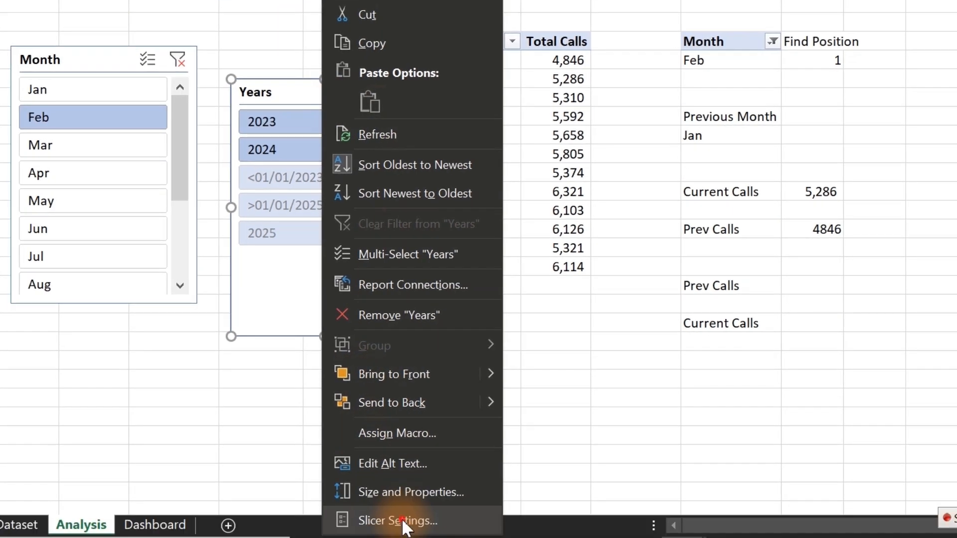
{"action": "left_click", "coordinate": [403, 521]}
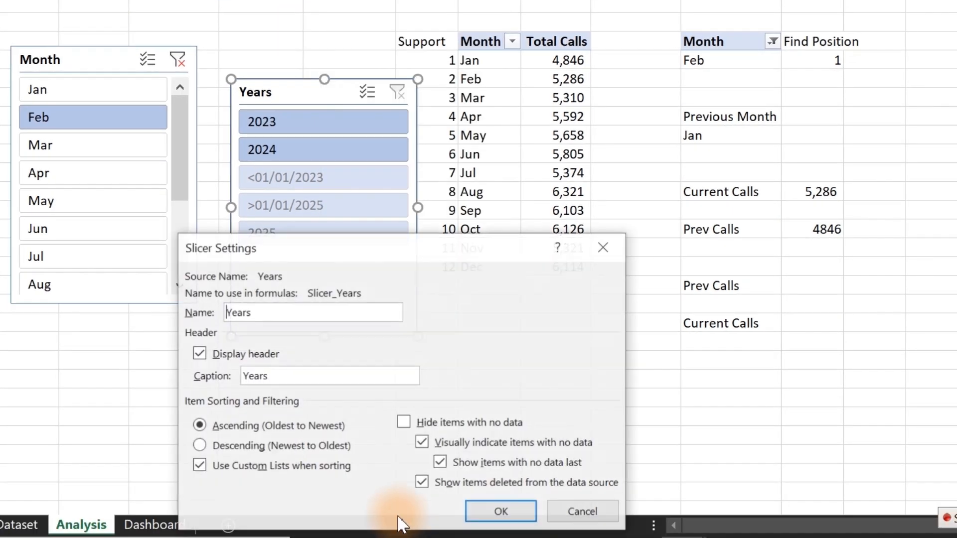
{"action": "left_click", "coordinate": [404, 422]}
{"action": "left_click", "coordinate": [501, 512]}
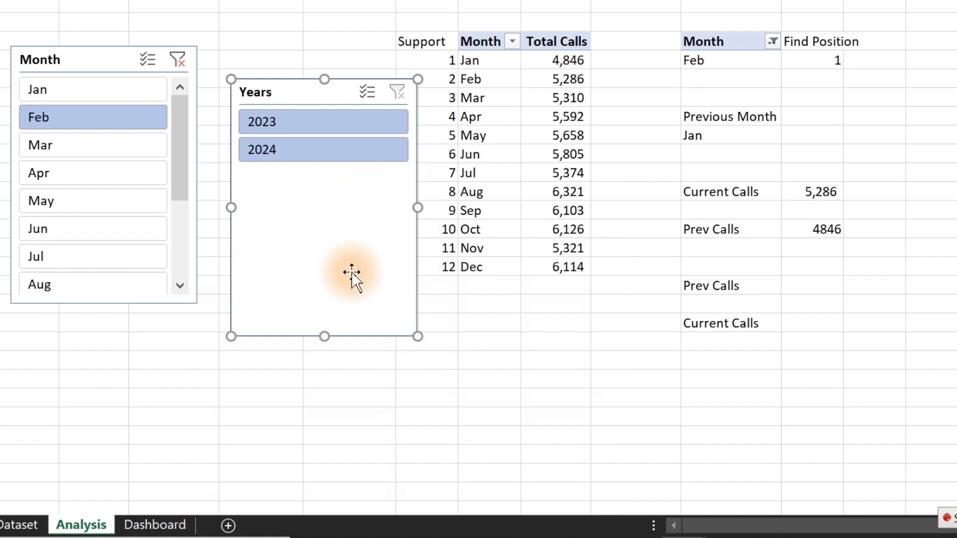
Move the Years slicer toward the Month slicer and connect it to the MonthKPI pivot table as well
{"action": "left_click_drag", "start_coordinate": [341, 226], "coordinate": [290, 234]}
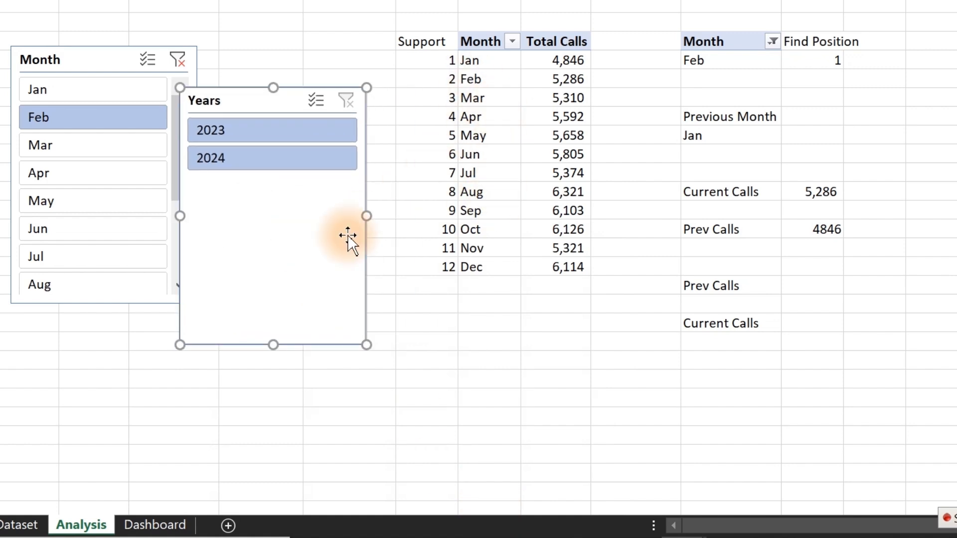
{"action": "right_click", "coordinate": [301, 234]}
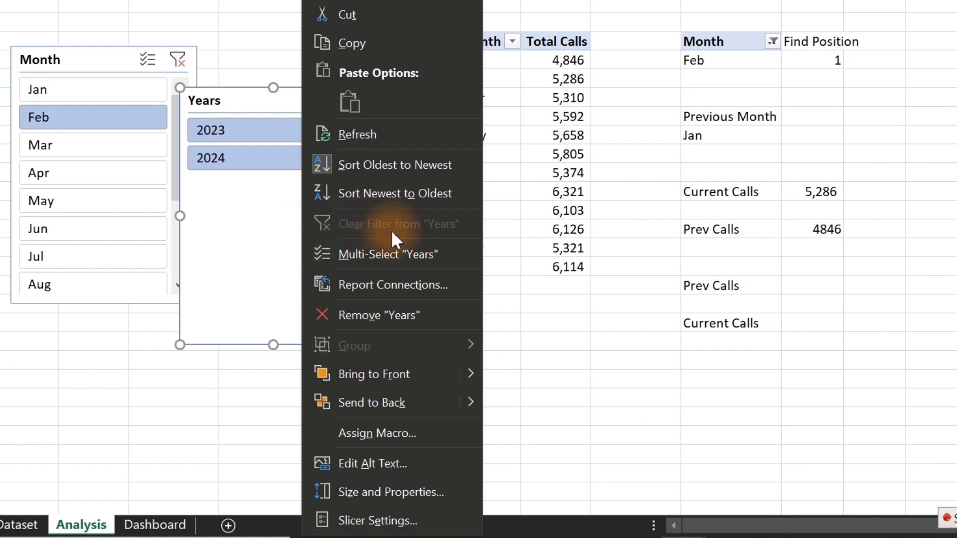
{"action": "left_click", "coordinate": [383, 282]}
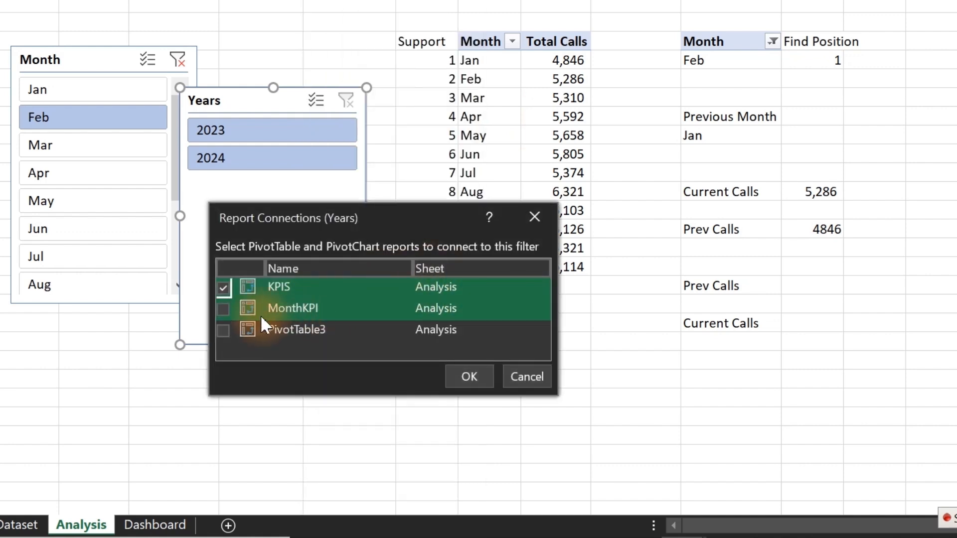
{"action": "left_click", "coordinate": [224, 310]}
{"action": "left_click", "coordinate": [459, 372]}
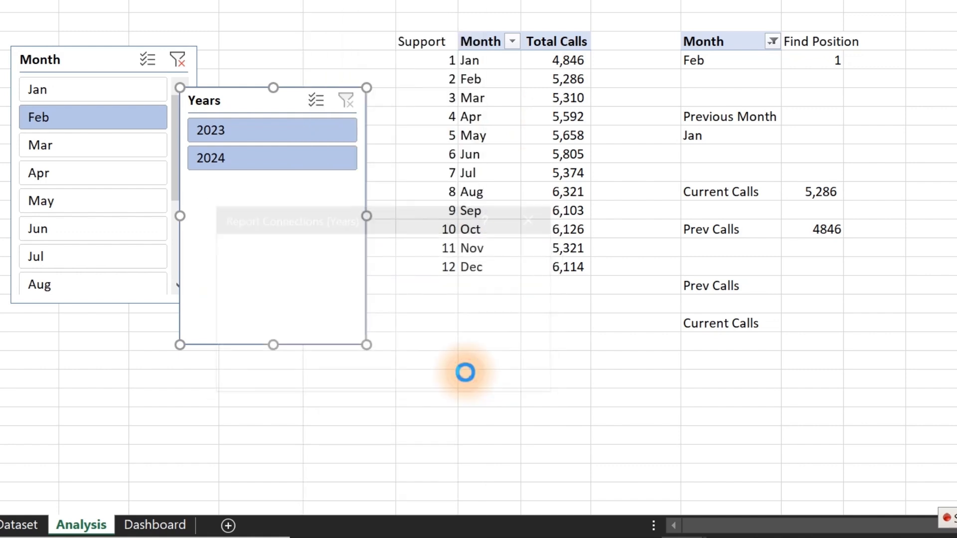
Filter the Years slicer to 2024 and then to 2023, and move it clear of the Month slicer
{"action": "left_click", "coordinate": [260, 157]}
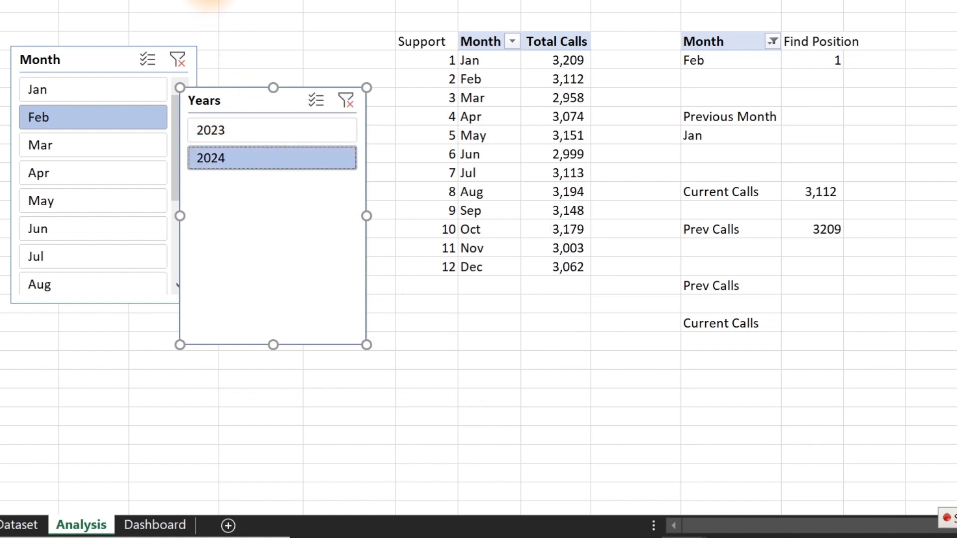
{"action": "left_click", "coordinate": [285, 137]}
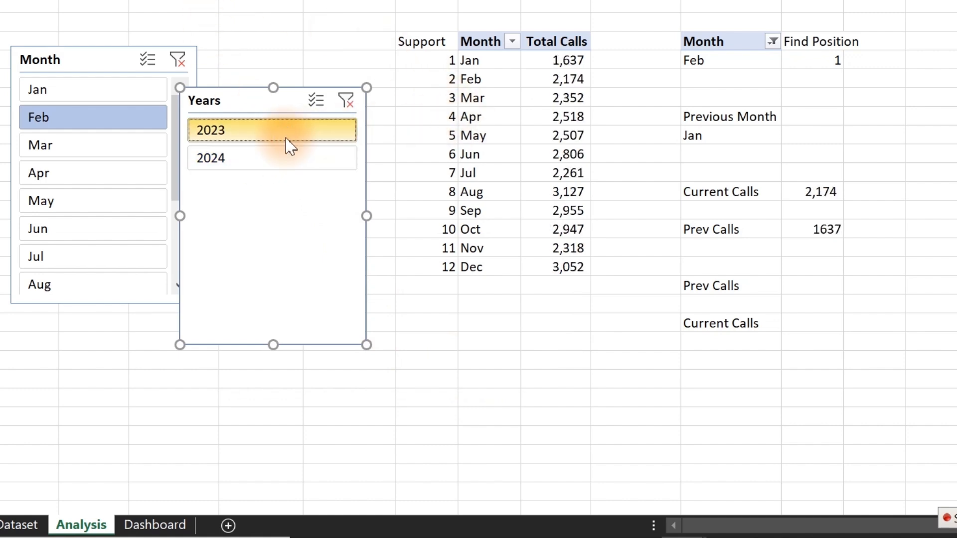
{"action": "left_click_drag", "start_coordinate": [277, 100], "coordinate": [298, 187]}
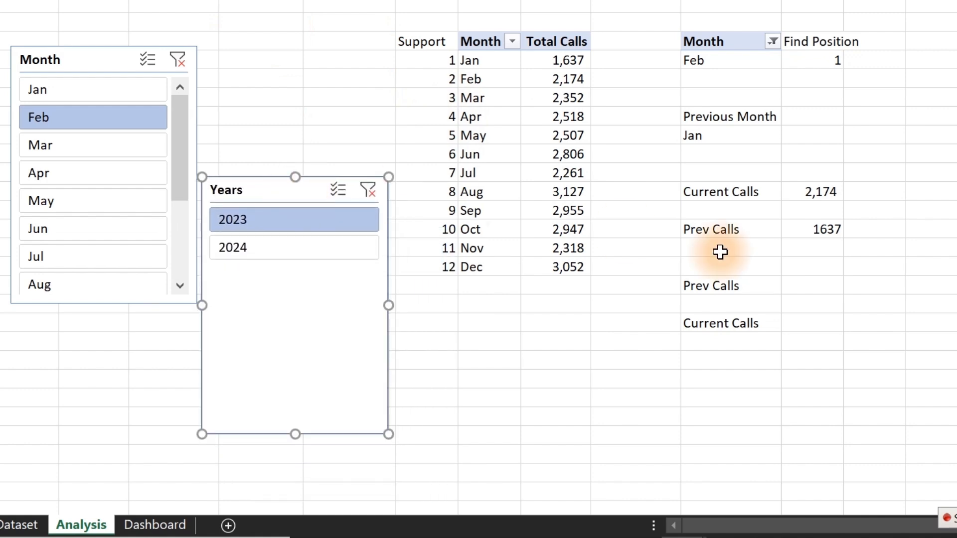
{"action": "left_click", "coordinate": [816, 287]}
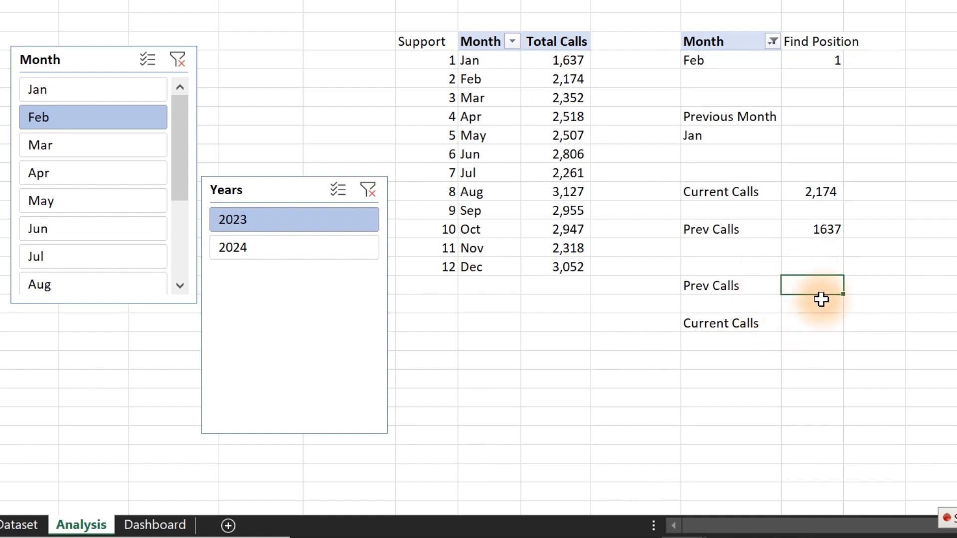
{"action": "left_click", "coordinate": [721, 283]}
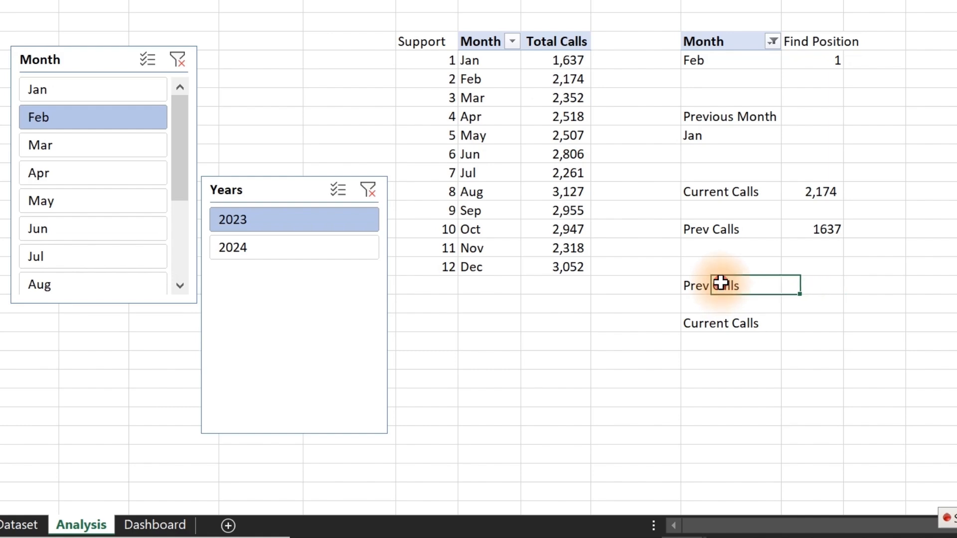
{"action": "left_click_drag", "start_coordinate": [721, 283], "coordinate": [727, 329]}
{"action": "left_click", "coordinate": [727, 329]}
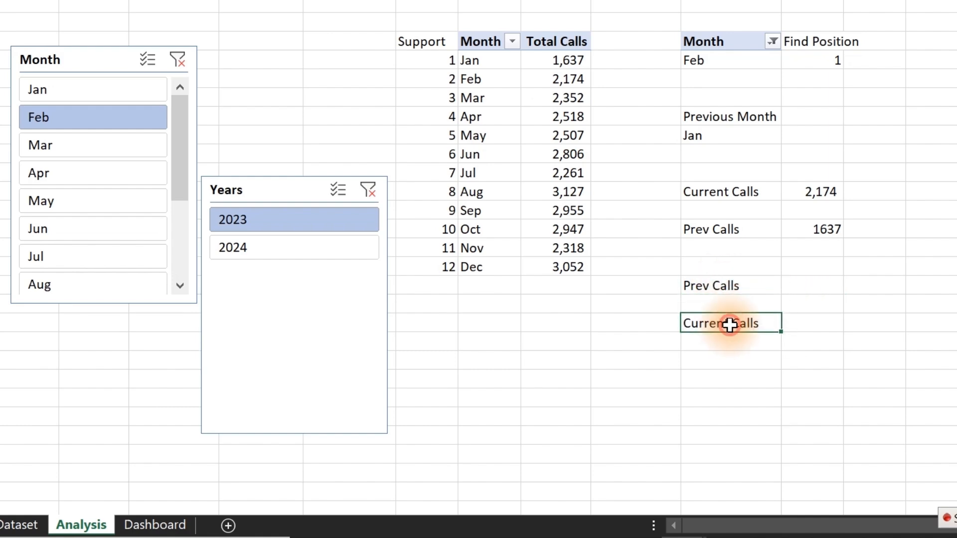
{"action": "left_click", "coordinate": [711, 287]}
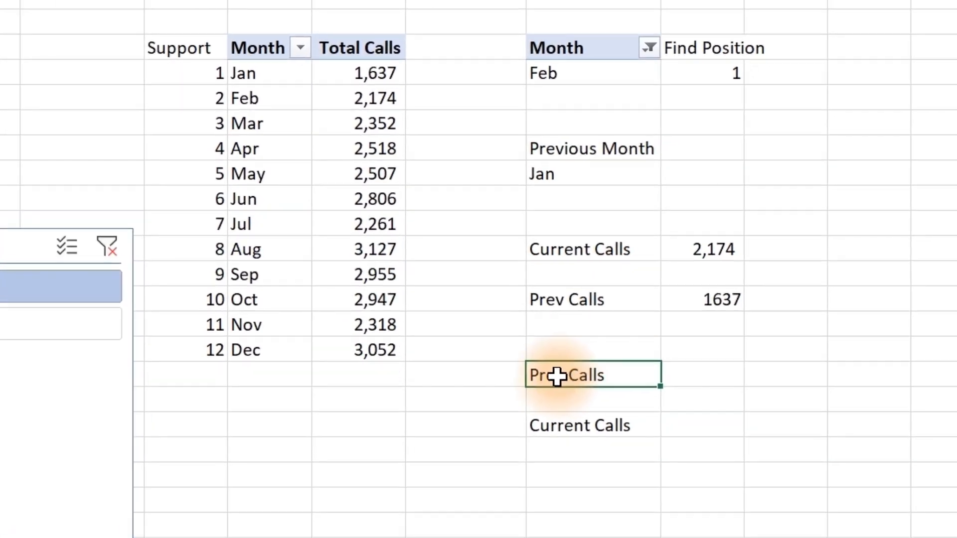
{"action": "key", "text": "F2"}
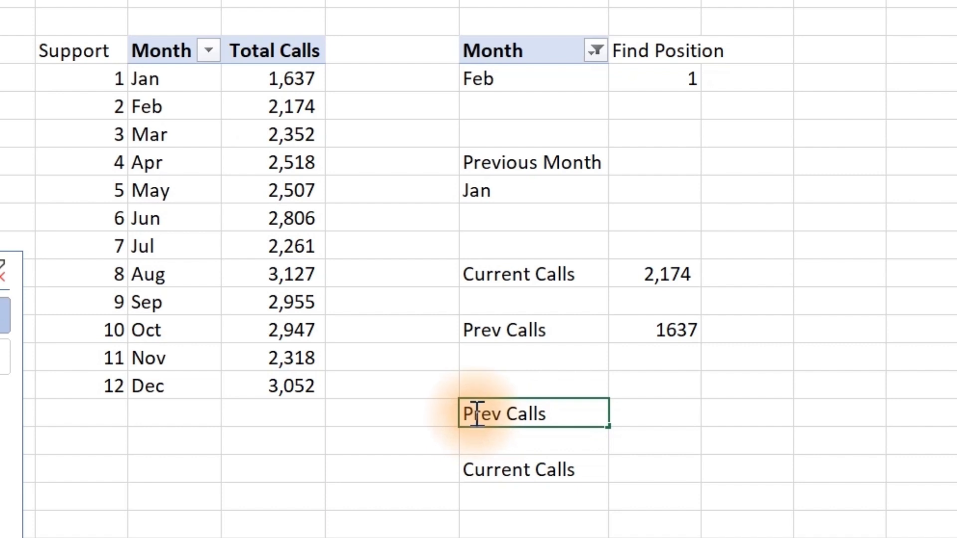
{"action": "left_click", "coordinate": [541, 459]}
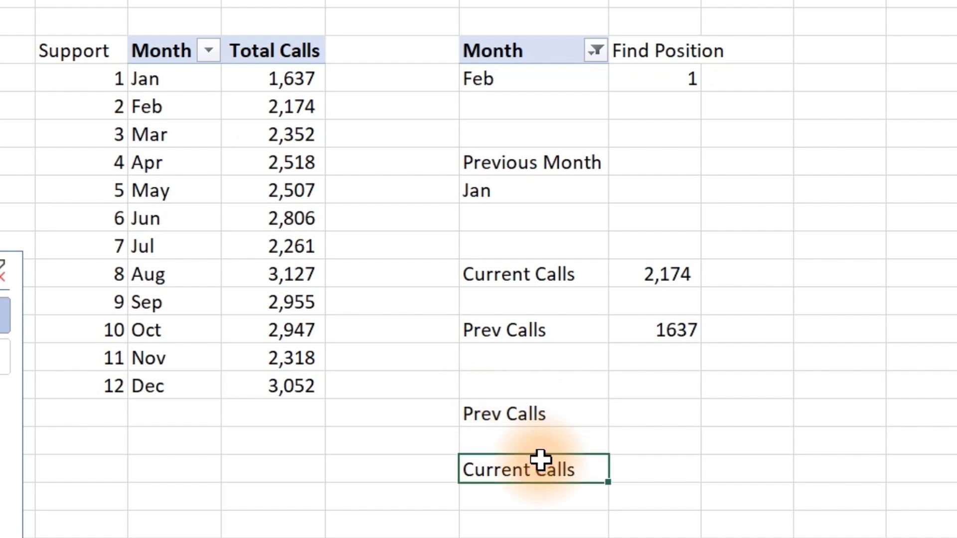
Replace the lower Prev Calls label with "Pct Diff" and the Current Calls label below it with "Values Diff"
{"action": "left_click", "coordinate": [500, 420]}
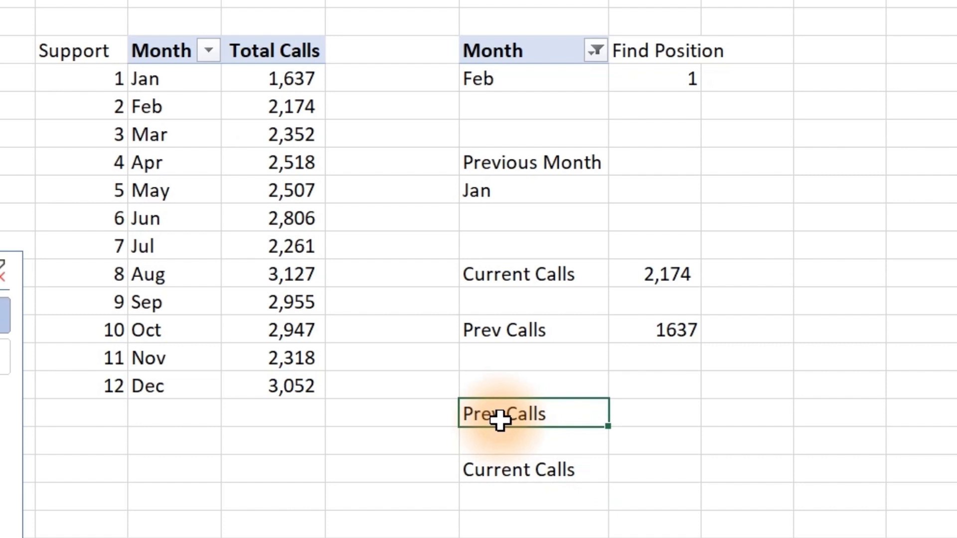
{"action": "type", "text": "Pct Diff"}
{"action": "key", "text": "Return"}
{"action": "key", "text": "Return"}
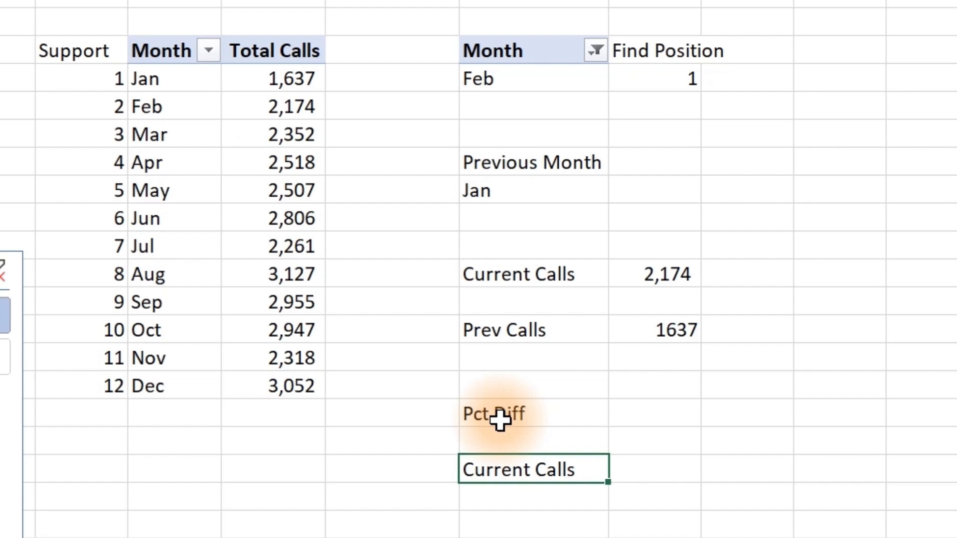
{"action": "type", "text": "Value"}
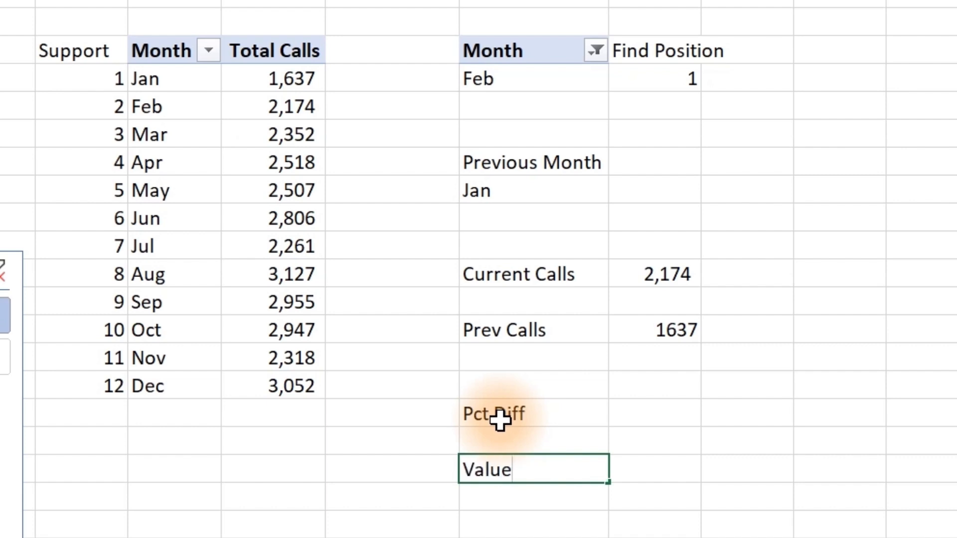
{"action": "type", "text": "s Diff"}
{"action": "key", "text": "Return"}
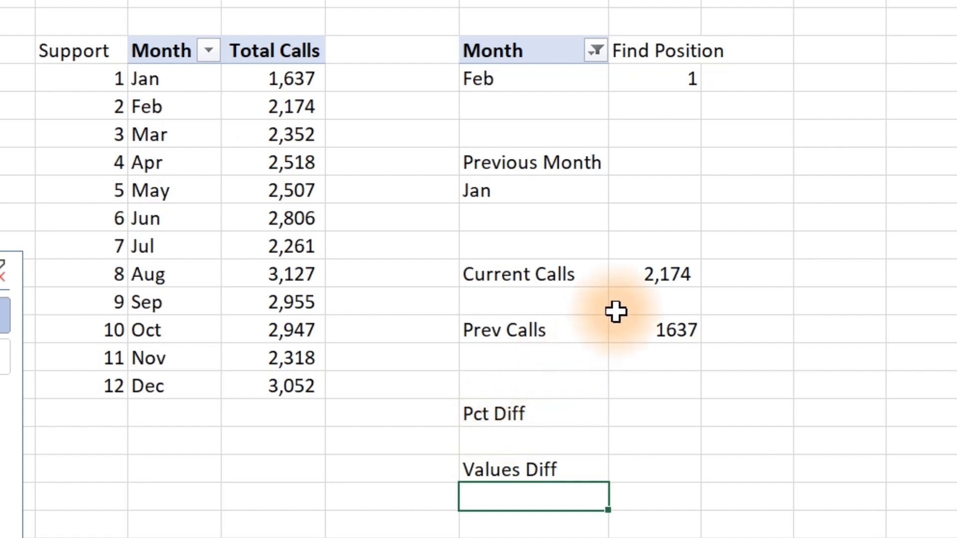
Calculate Values Diff in the cell beside its label by subtracting previous from current calls with =L21-L23
{"action": "left_click", "coordinate": [653, 414]}
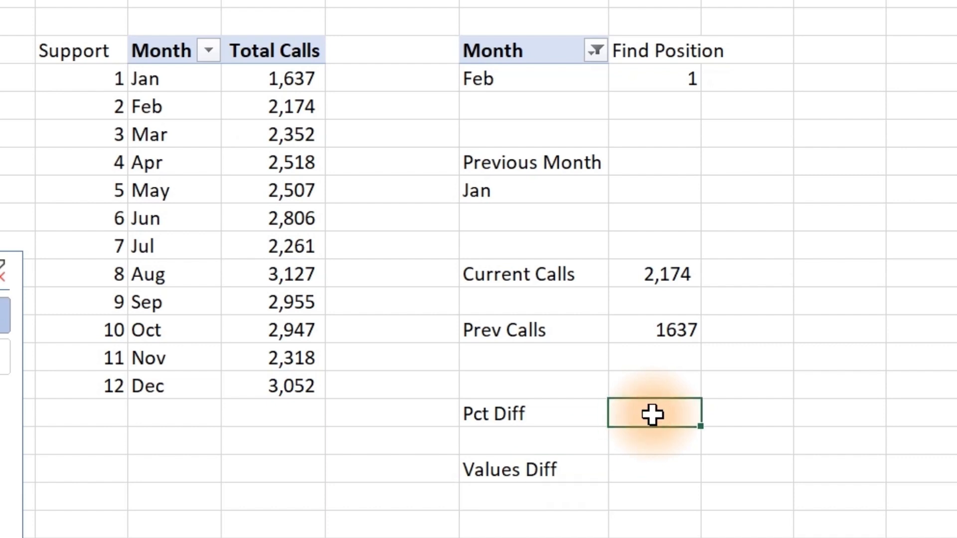
{"action": "left_click", "coordinate": [637, 466]}
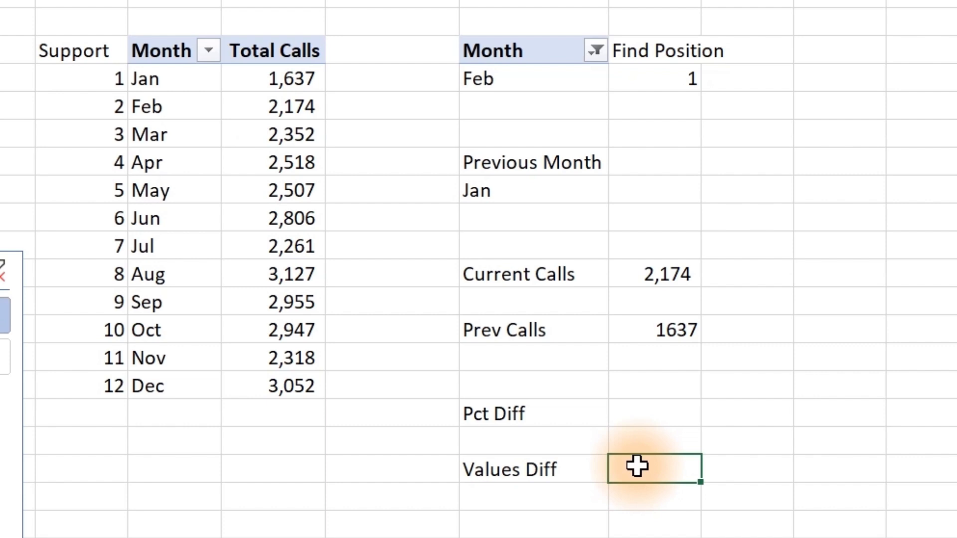
{"action": "type", "text": "="}
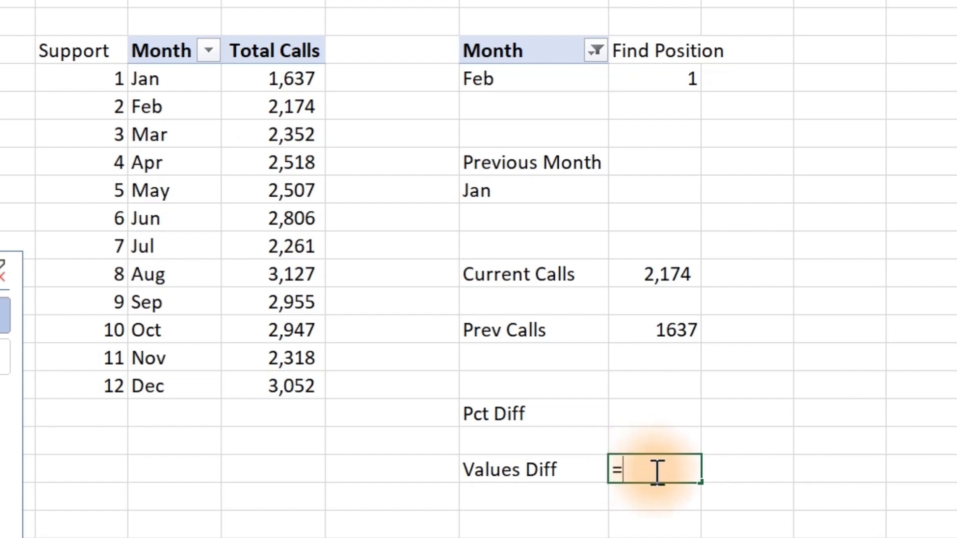
{"action": "left_click", "coordinate": [668, 279]}
{"action": "type", "text": "-"}
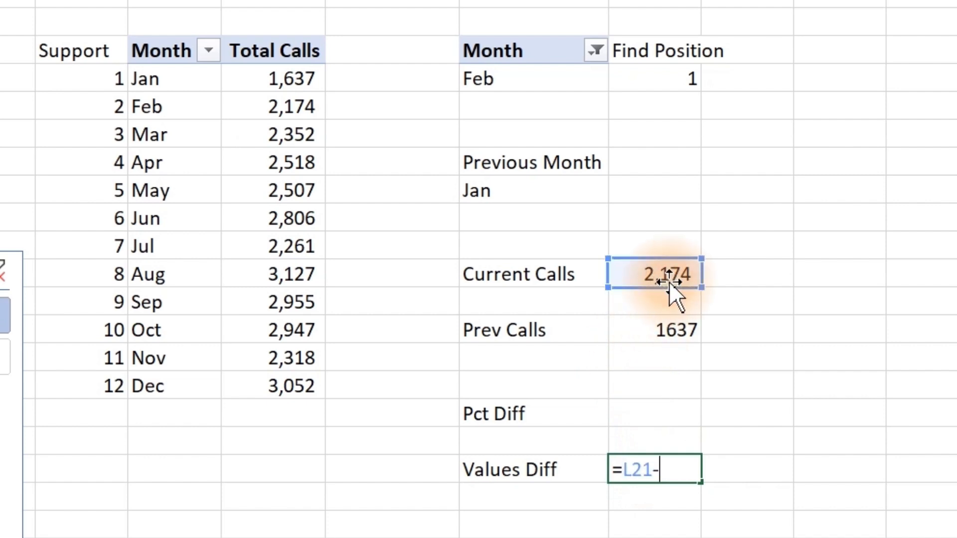
{"action": "left_click", "coordinate": [671, 327]}
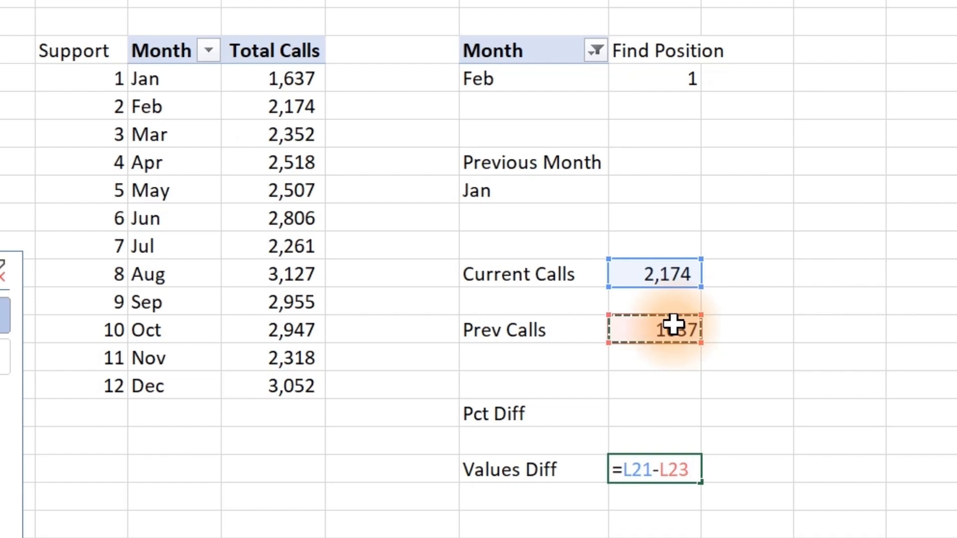
{"action": "key", "text": "Return"}
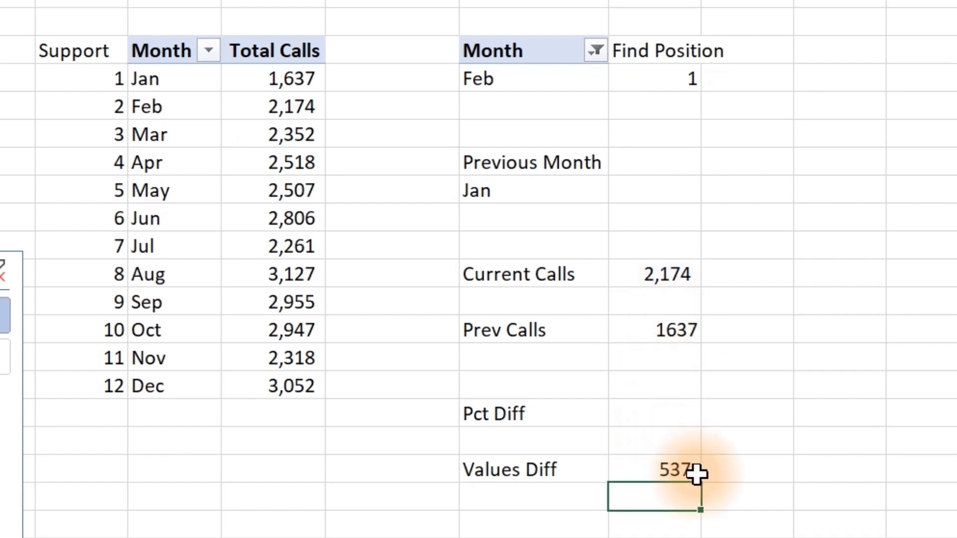
Calculate Pct Diff in the cell beside its label with the formula =(L21-L23)/L23
{"action": "left_click", "coordinate": [639, 411]}
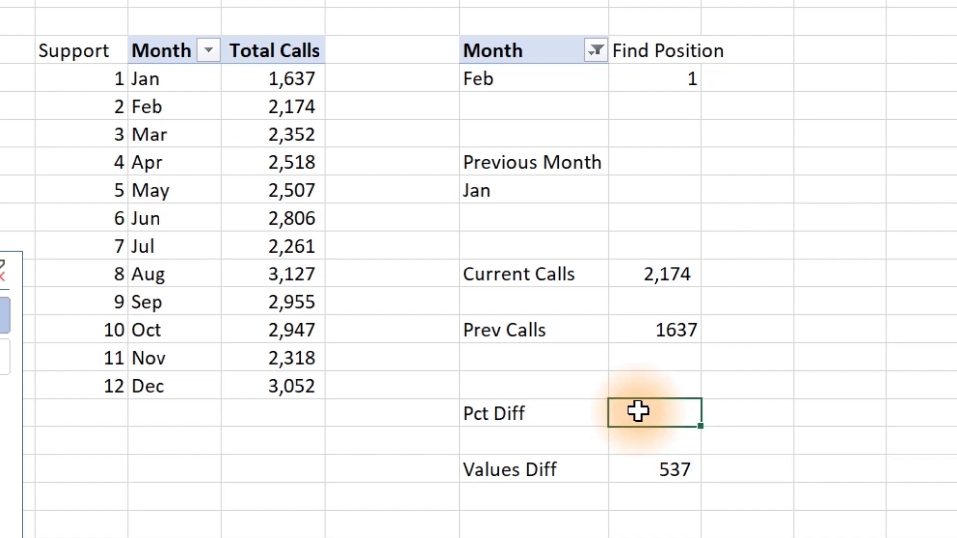
{"action": "type", "text": "=("}
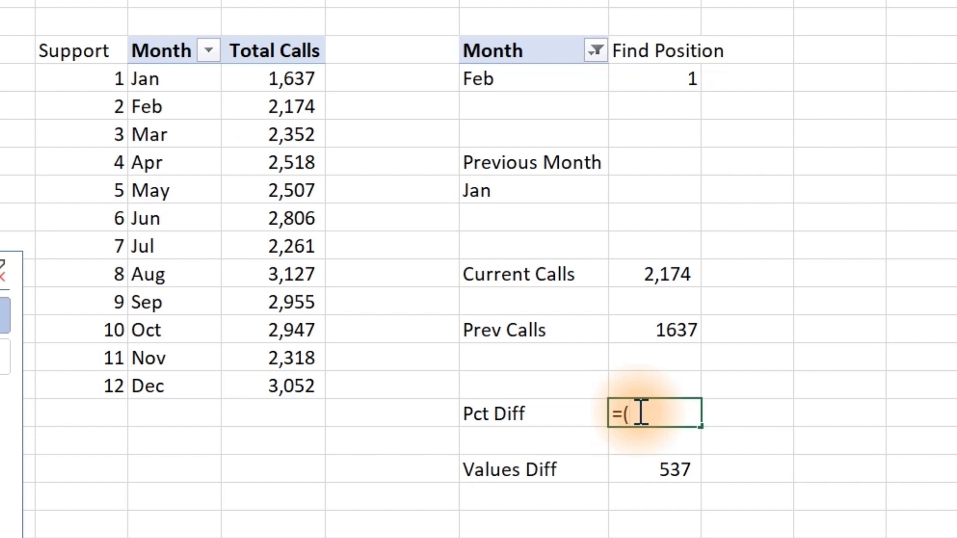
{"action": "left_click", "coordinate": [660, 273]}
{"action": "key", "text": "BackSpace"}
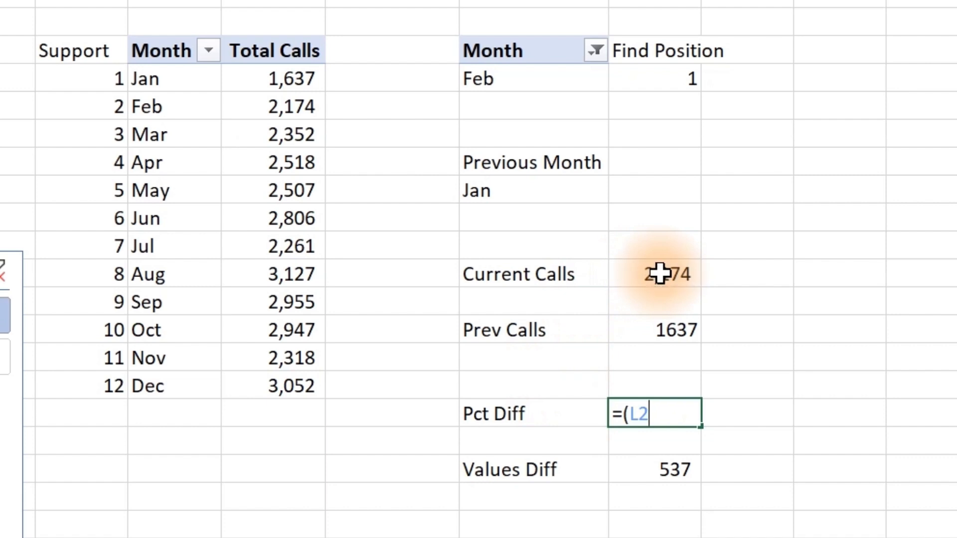
{"action": "key", "text": "BackSpace"}
{"action": "key", "text": "BackSpace"}
{"action": "left_click", "coordinate": [660, 273]}
{"action": "type", "text": "-"}
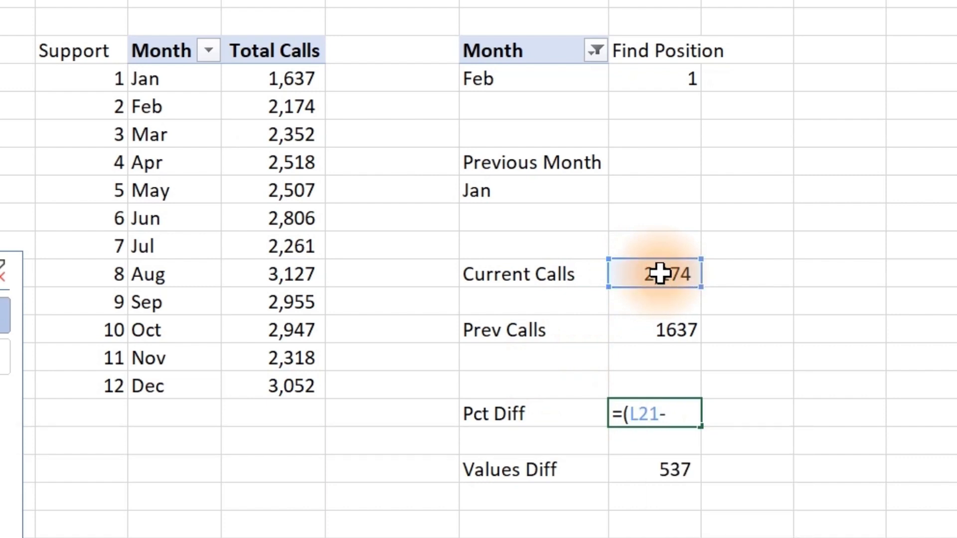
{"action": "left_click", "coordinate": [665, 335]}
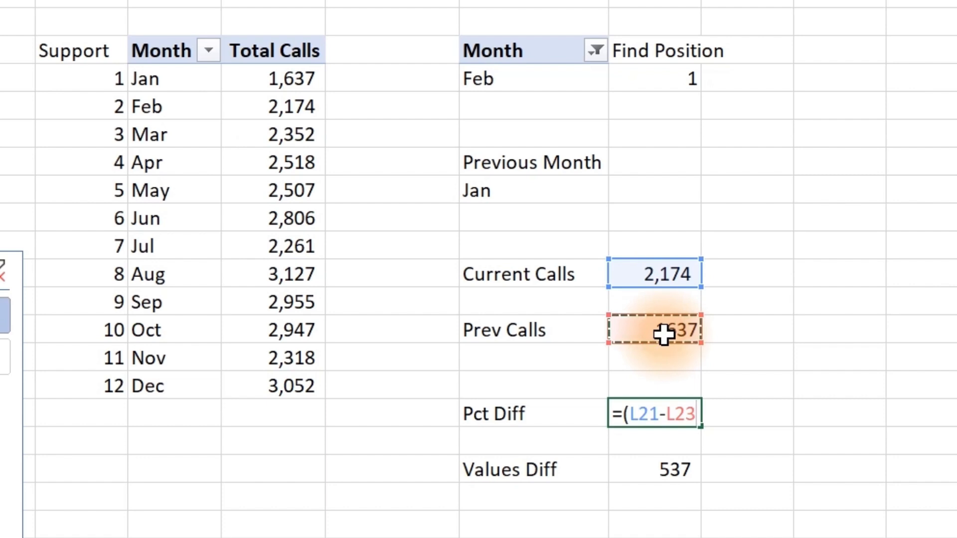
{"action": "type", "text": ")/"}
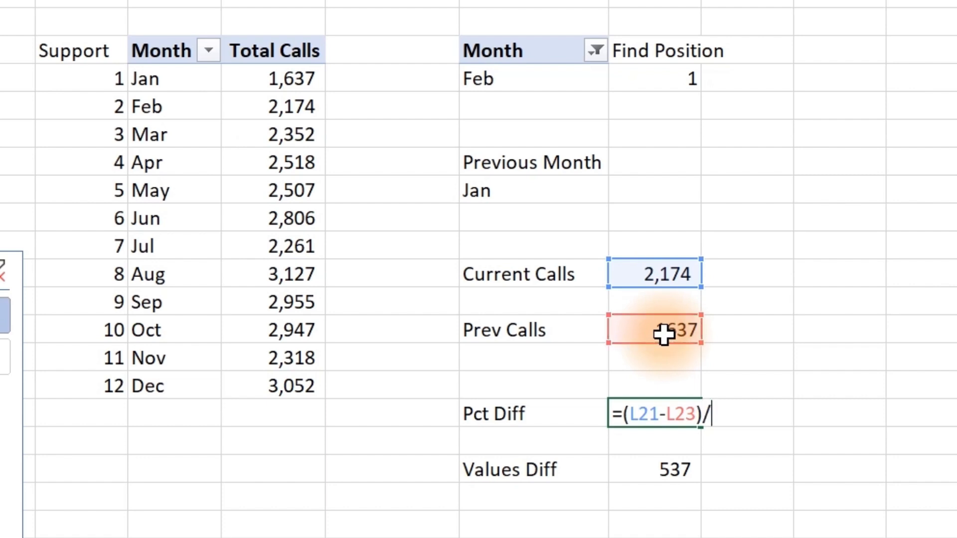
{"action": "left_click", "coordinate": [665, 334]}
{"action": "key", "text": "Return"}
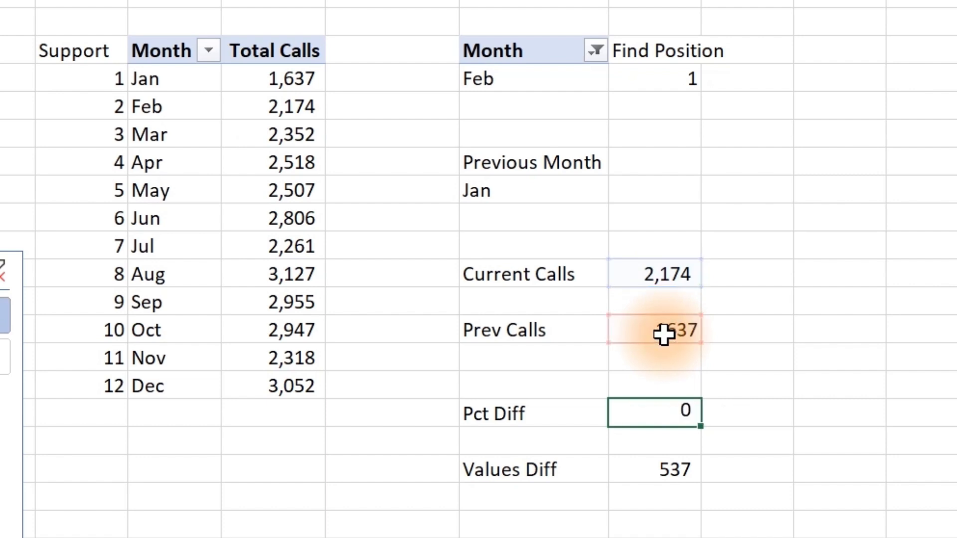
Format the Pct Diff result as a percentage with 1 decimal place
{"action": "left_click", "coordinate": [652, 407]}
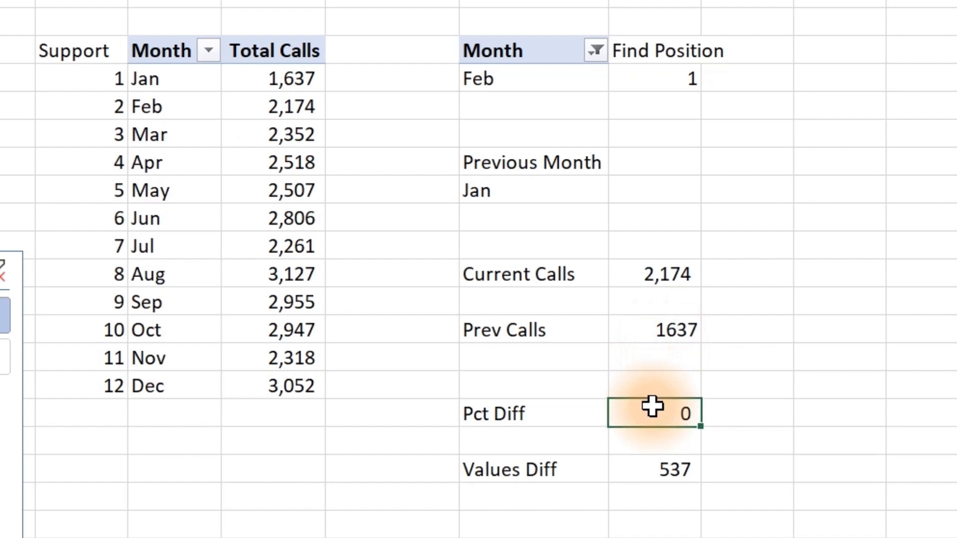
{"action": "key", "text": "ctrl+1"}
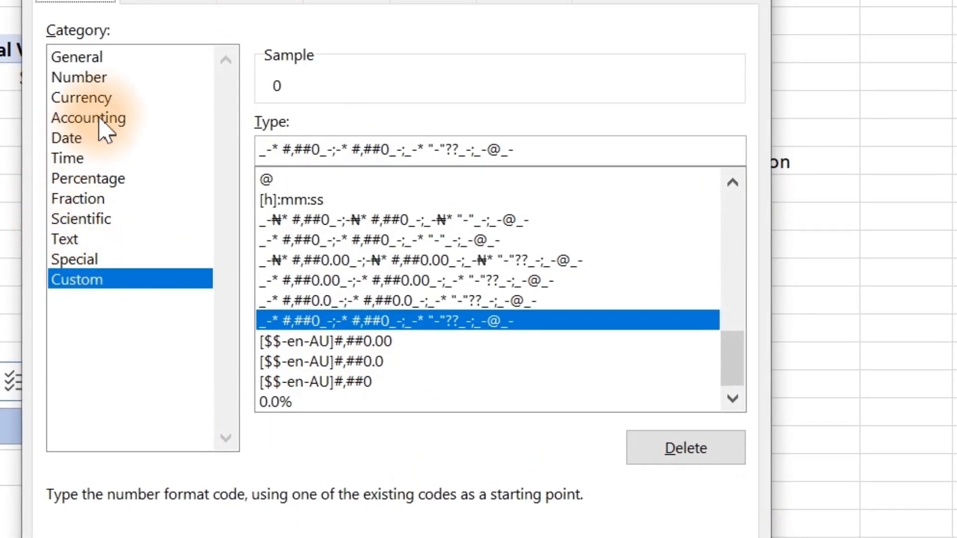
{"action": "left_click", "coordinate": [103, 179]}
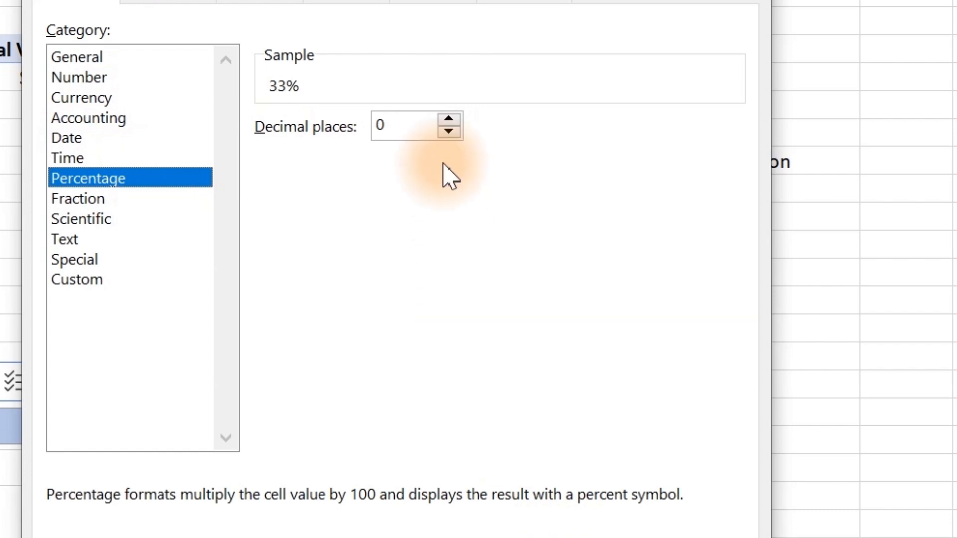
{"action": "left_click", "coordinate": [448, 119]}
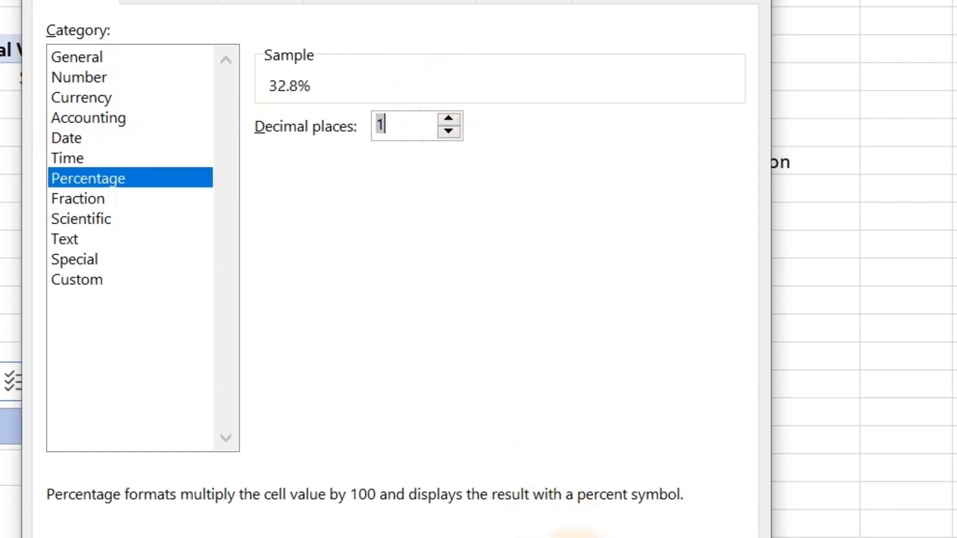
{"action": "left_click", "coordinate": [598, 537]}
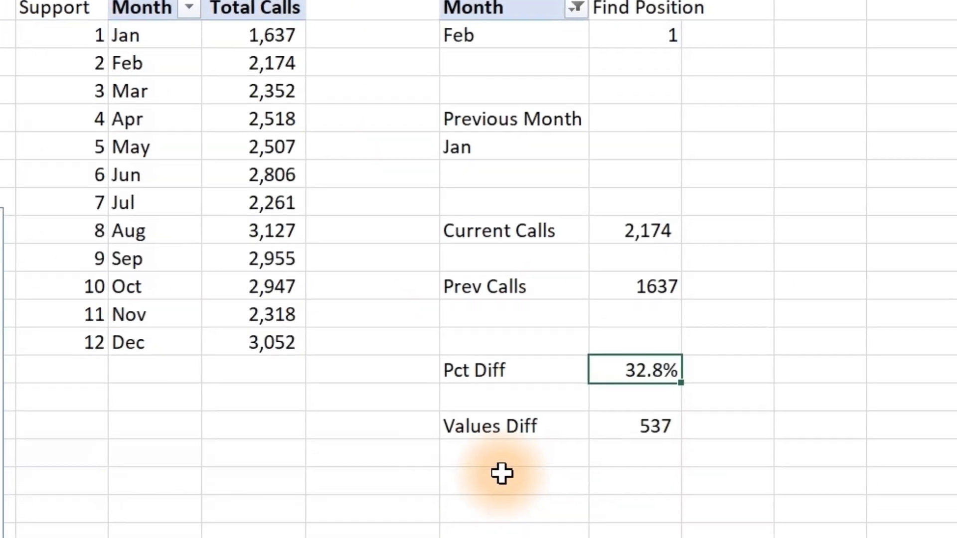
{"action": "left_click", "coordinate": [300, 529]}
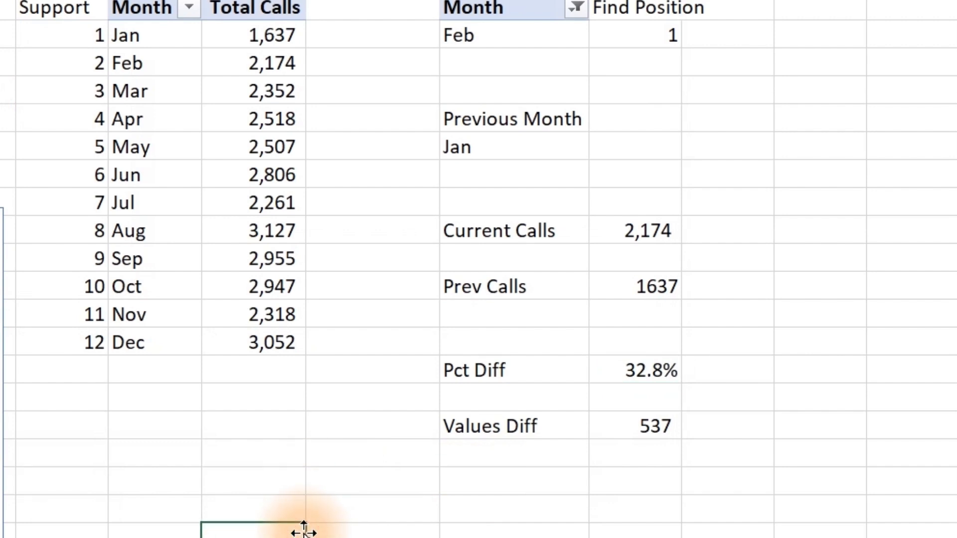
{"action": "left_click", "coordinate": [544, 476]}
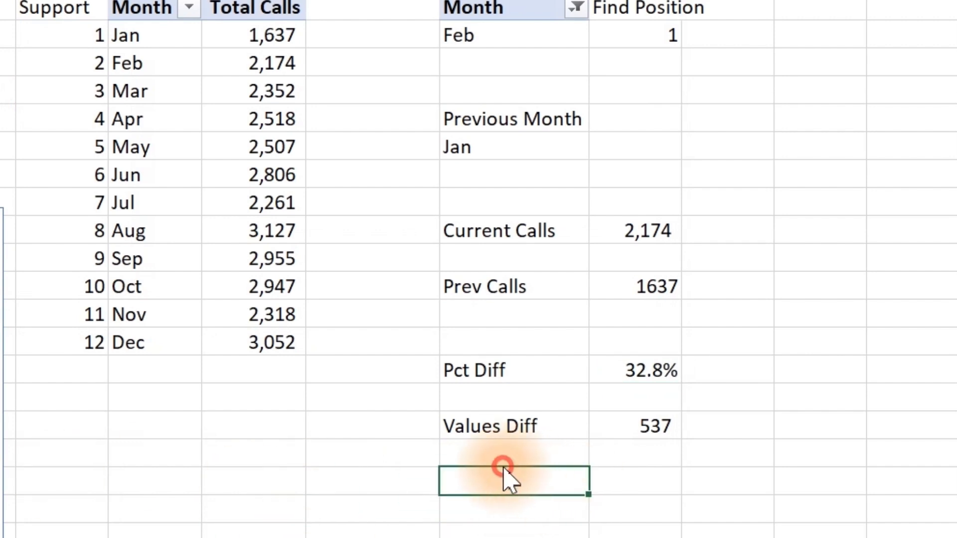
{"action": "left_click", "coordinate": [646, 473]}
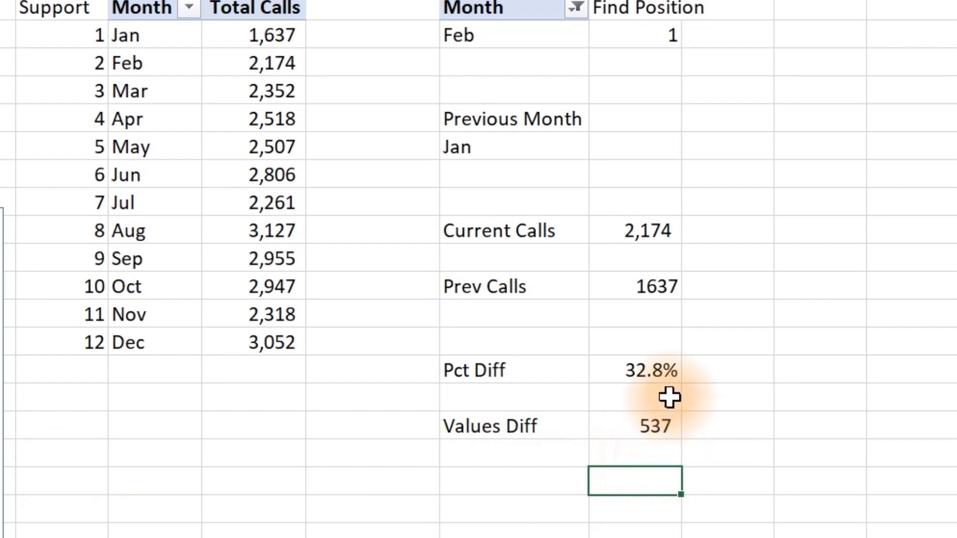
{"action": "left_click", "coordinate": [655, 378]}
{"action": "left_click", "coordinate": [652, 427]}
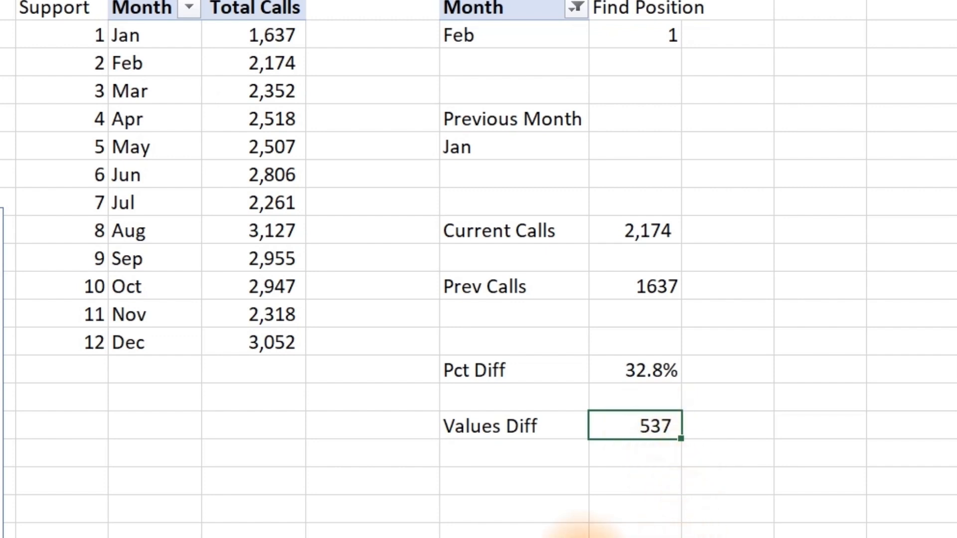
{"action": "left_click", "coordinate": [566, 534]}
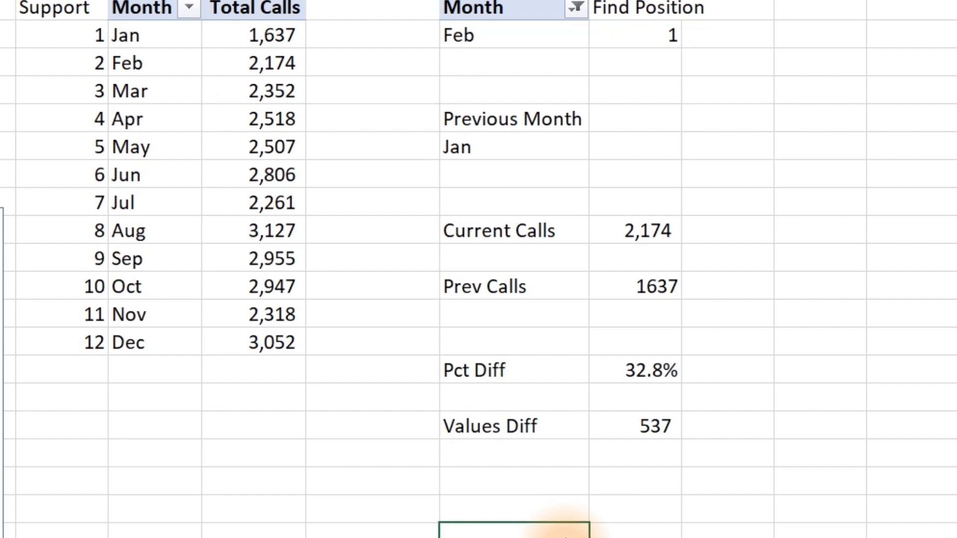
{"action": "left_click", "coordinate": [526, 500]}
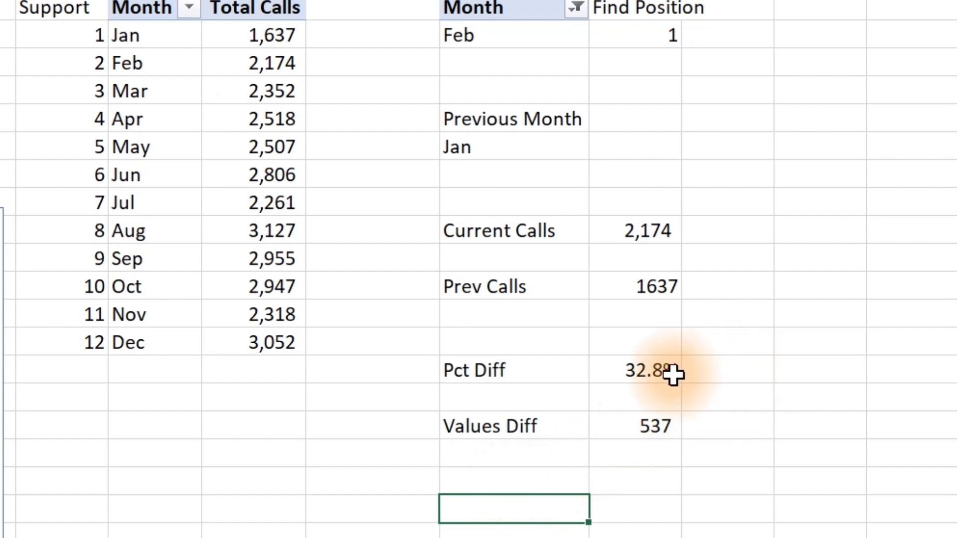
{"action": "left_click", "coordinate": [658, 429]}
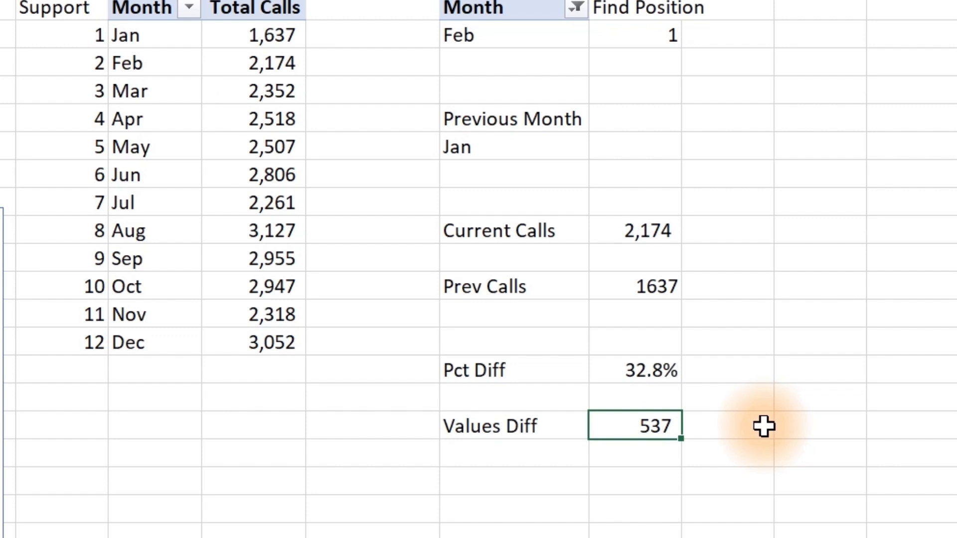
In N28 on the Values Diff row, add a plus sign to positive differences with =IF(L28>0,"+"&TEXT(L28,"#,##"),L28)
{"action": "left_click", "coordinate": [782, 426]}
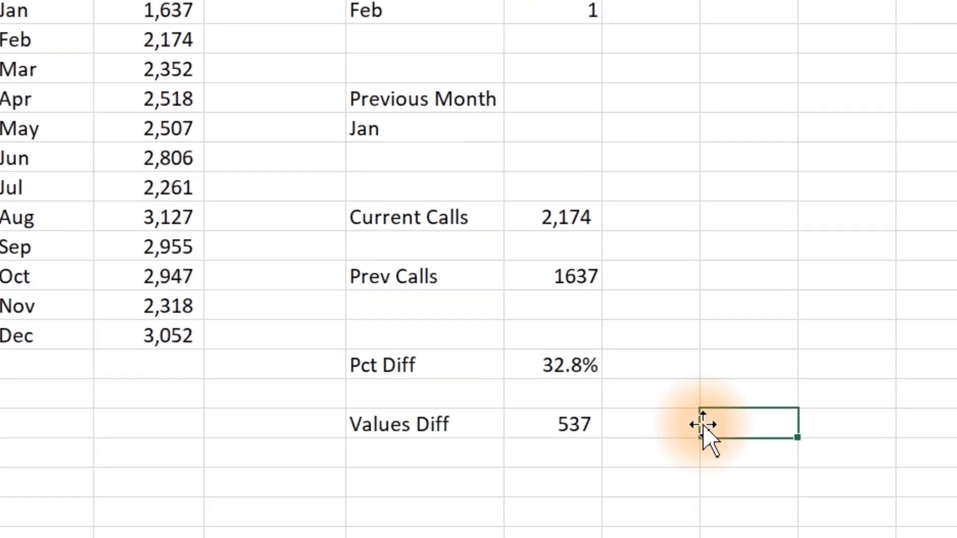
{"action": "type", "text": "=if"}
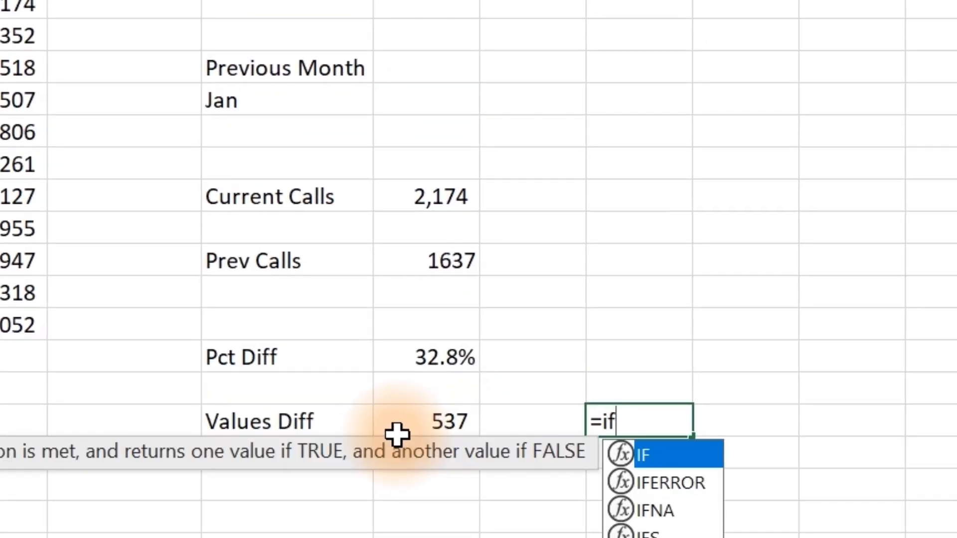
{"action": "key", "text": "Tab"}
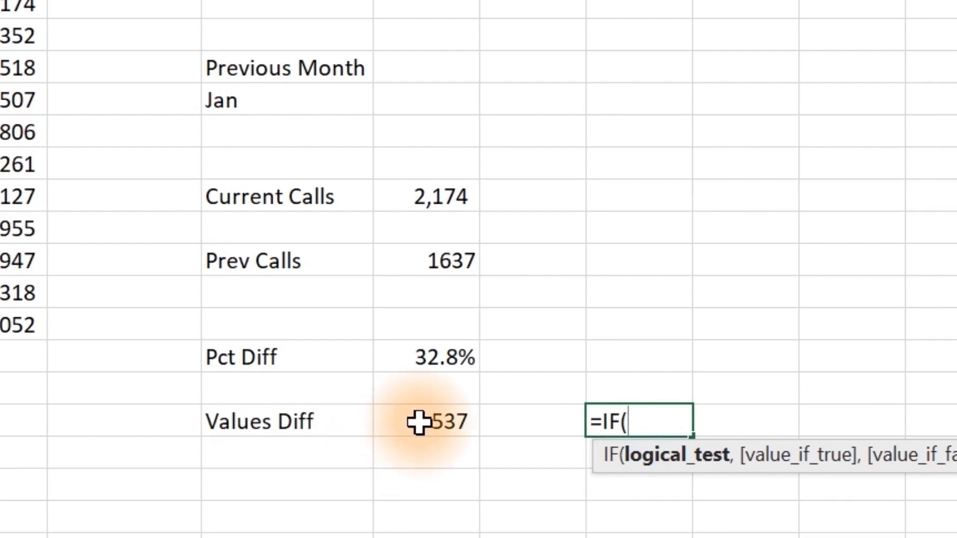
{"action": "left_click", "coordinate": [419, 423]}
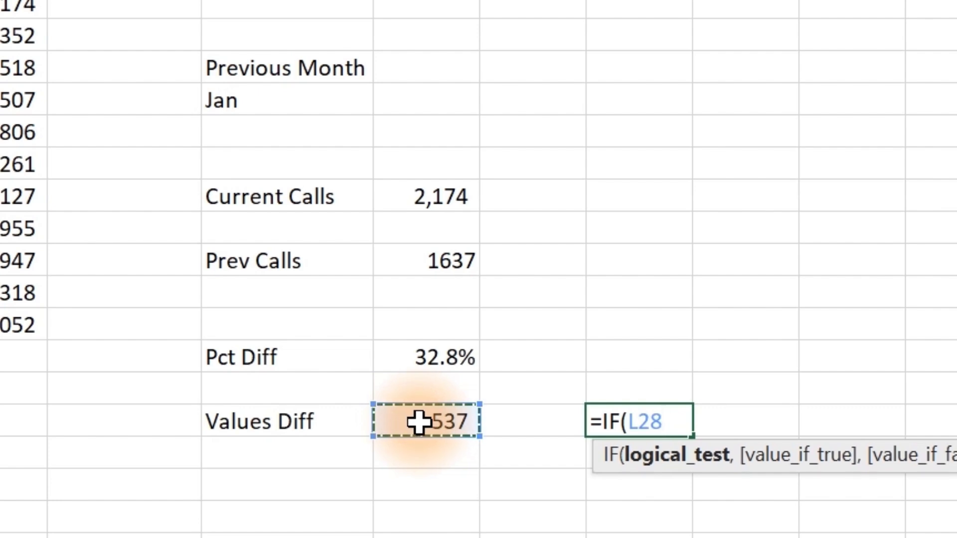
{"action": "type", "text": ">"}
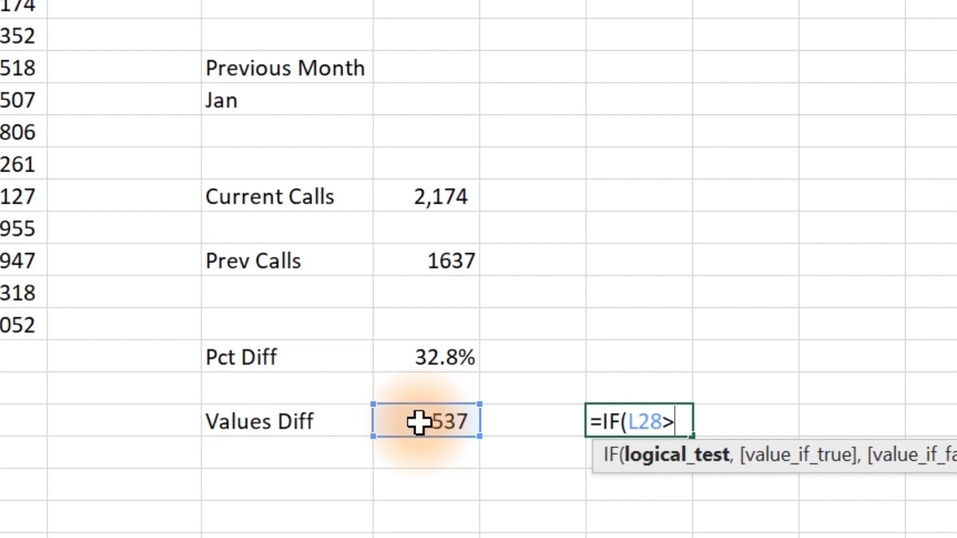
{"action": "type", "text": "0,"}
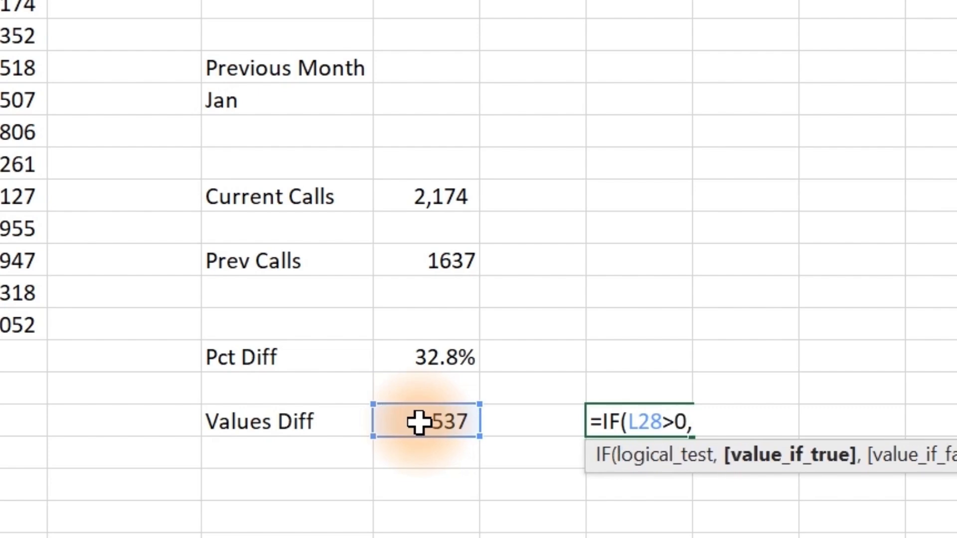
{"action": "type", "text": "\"+\"&"}
{"action": "type", "text": "tex"}
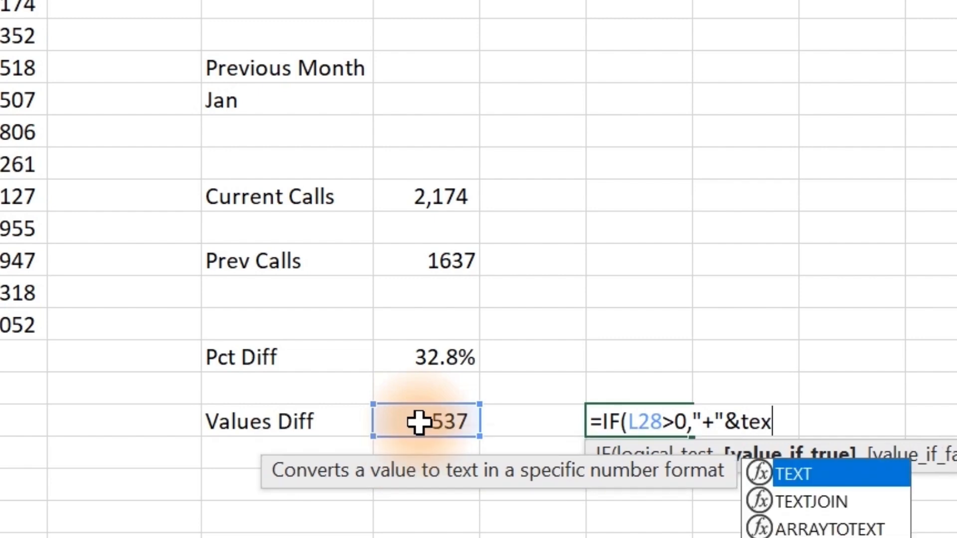
{"action": "key", "text": "Tab"}
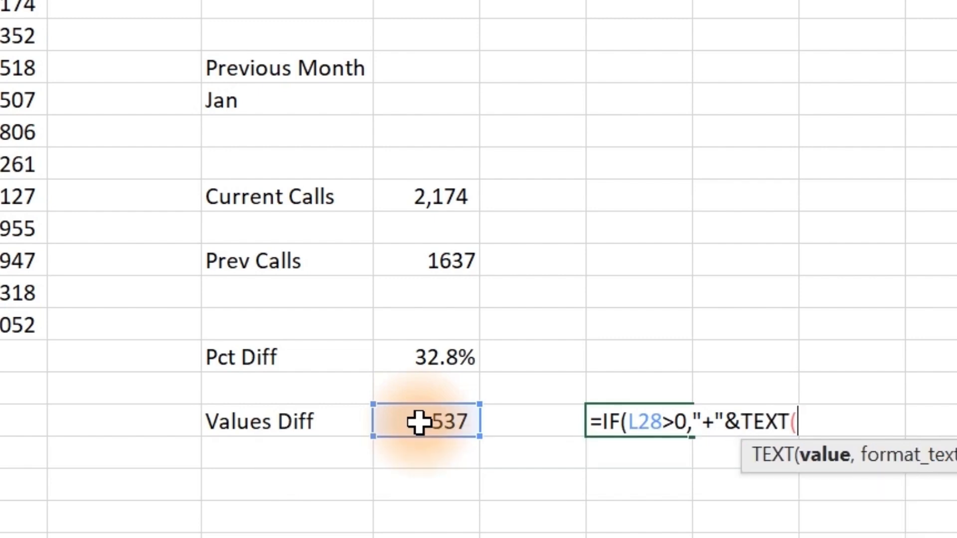
{"action": "left_click", "coordinate": [418, 423]}
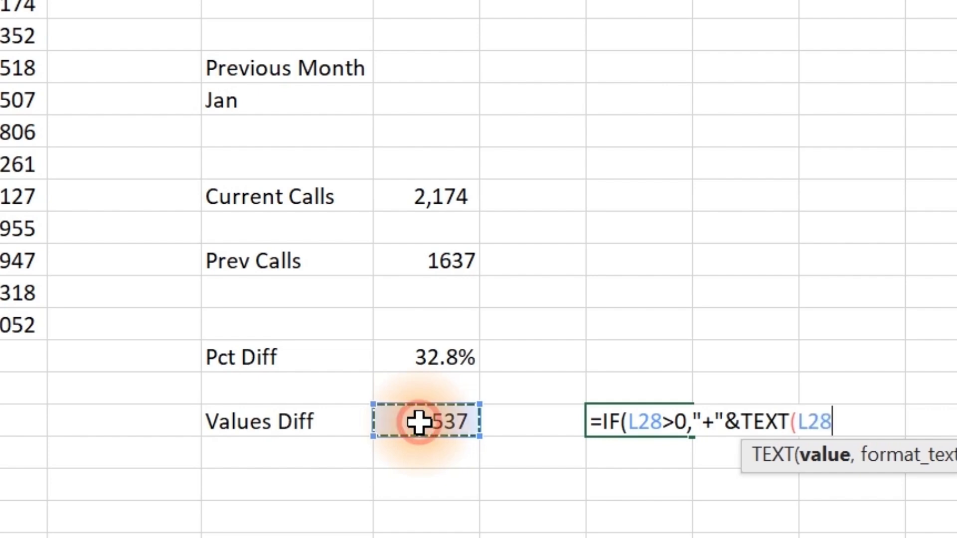
{"action": "type", "text": ",\""}
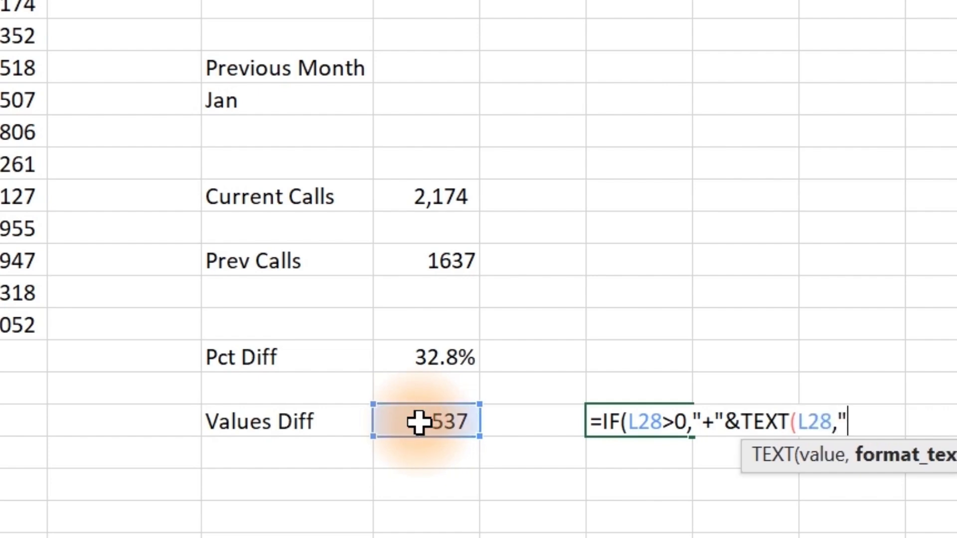
{"action": "type", "text": "#,##\""}
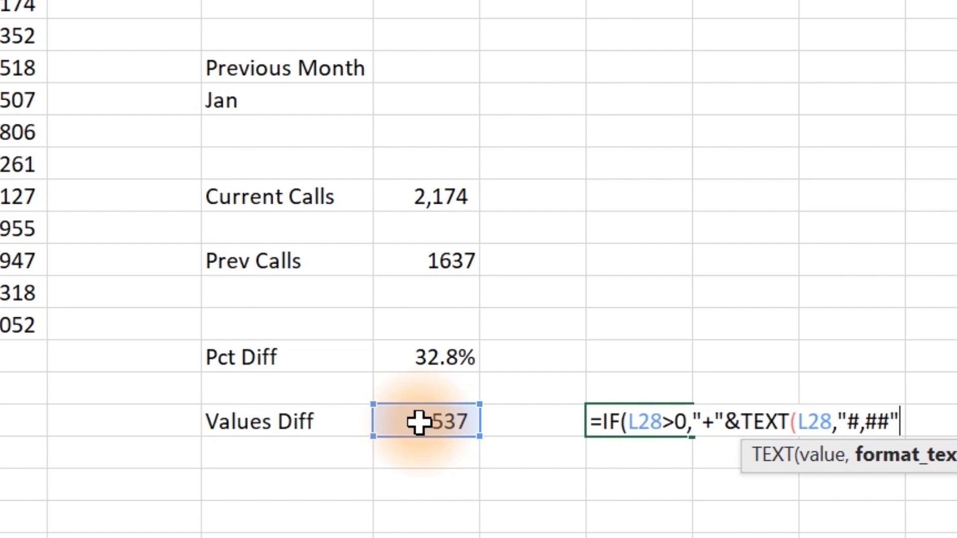
{"action": "type", "text": ")"}
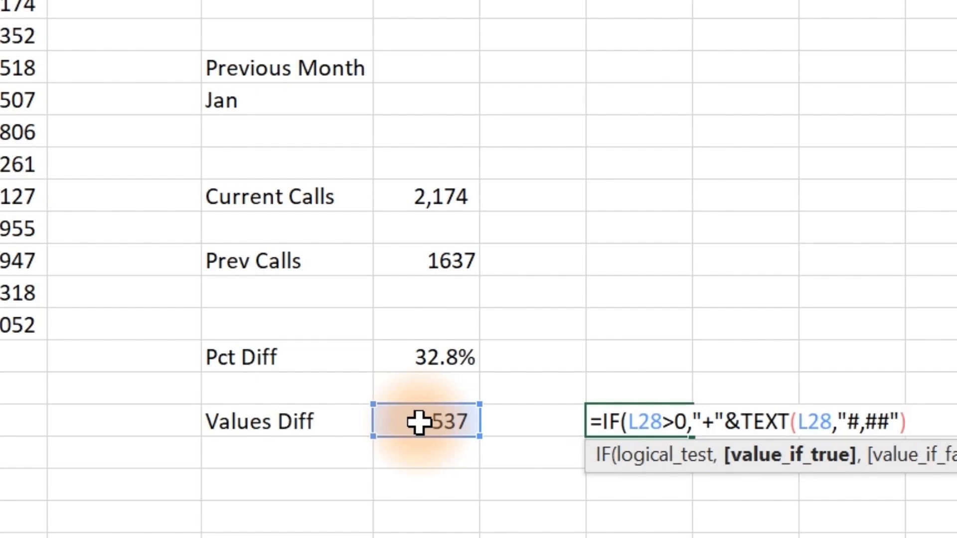
{"action": "type", "text": ","}
{"action": "left_click", "coordinate": [419, 422]}
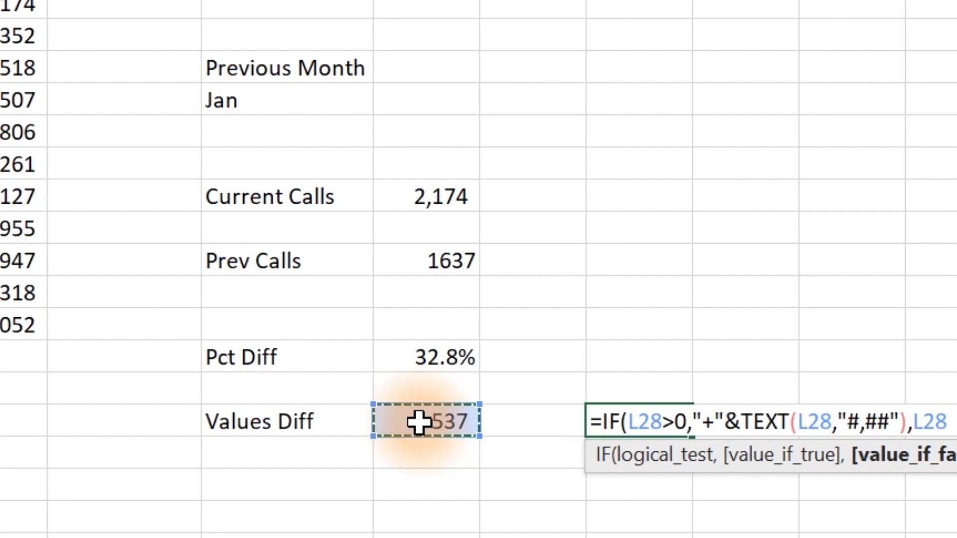
{"action": "type", "text": ")"}
{"action": "key", "text": "Return"}
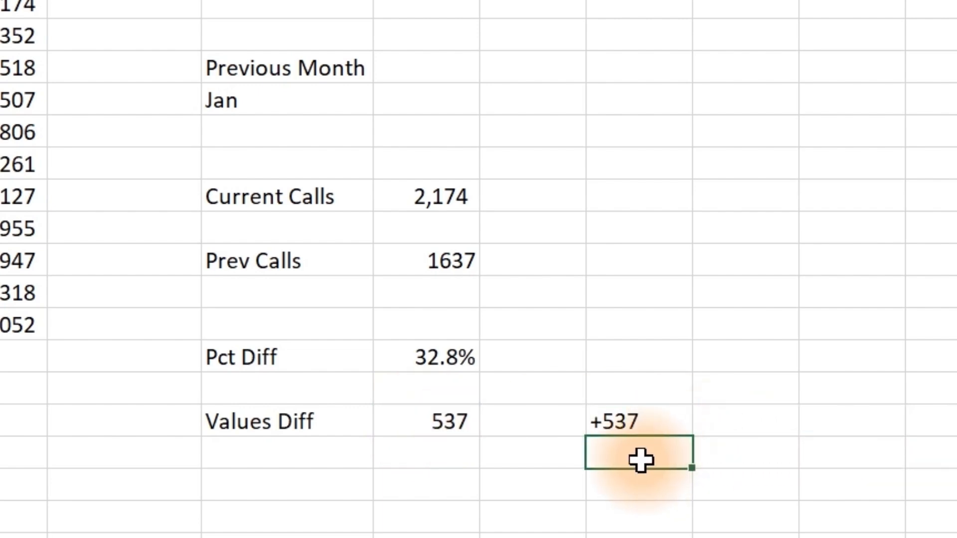
Filter the Month slicer to Apr, Jun and finally Jul to check the signed Values Diff formula
{"action": "left_click", "coordinate": [138, 258]}
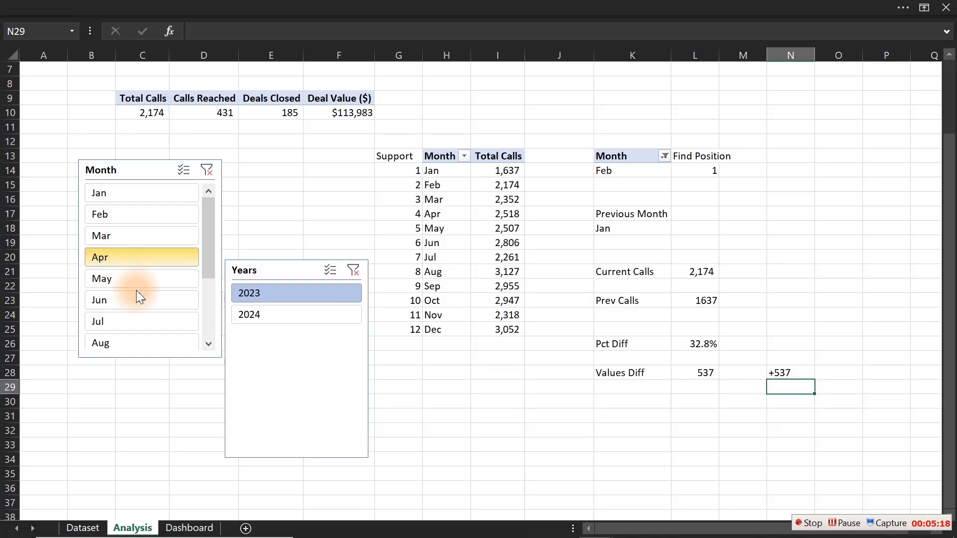
{"action": "left_click", "coordinate": [138, 294]}
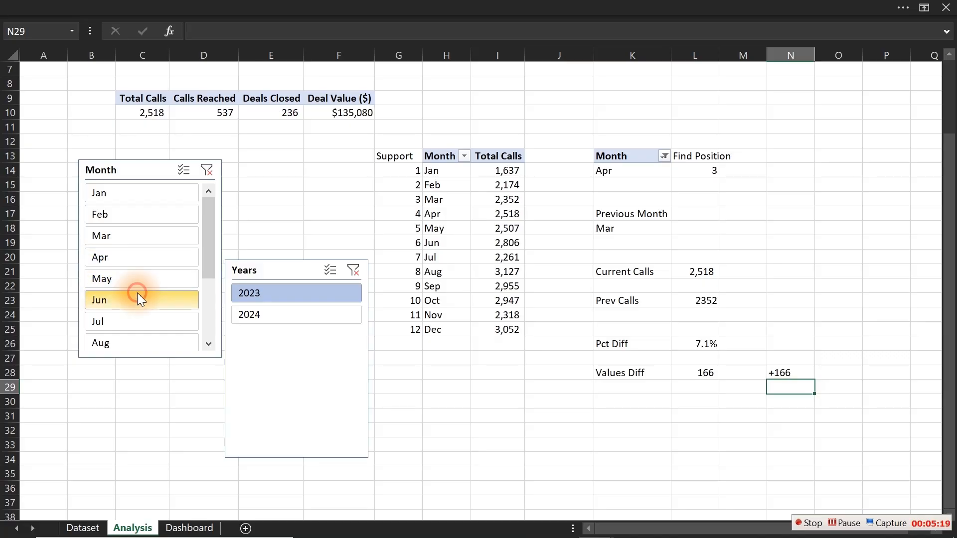
{"action": "left_click", "coordinate": [143, 322]}
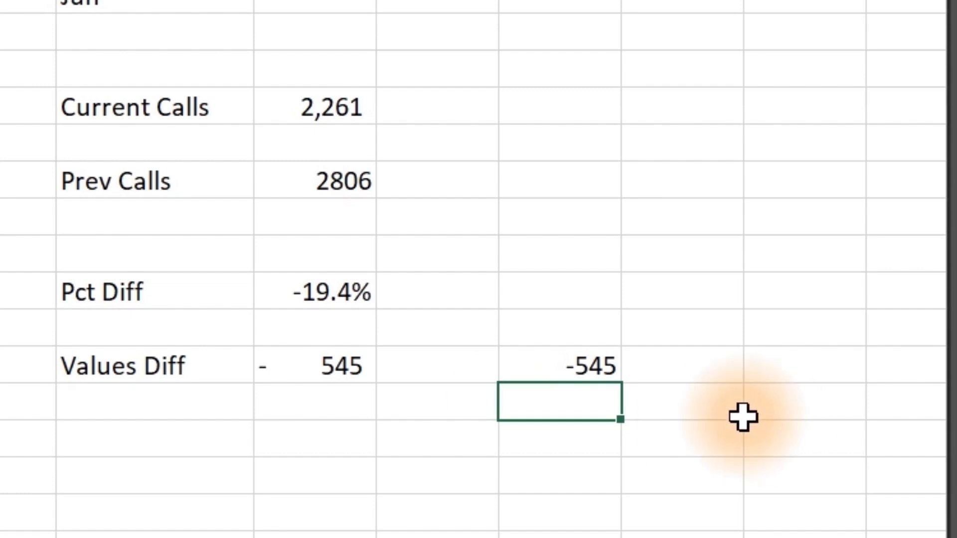
{"action": "left_click", "coordinate": [588, 366]}
{"action": "left_click", "coordinate": [551, 478]}
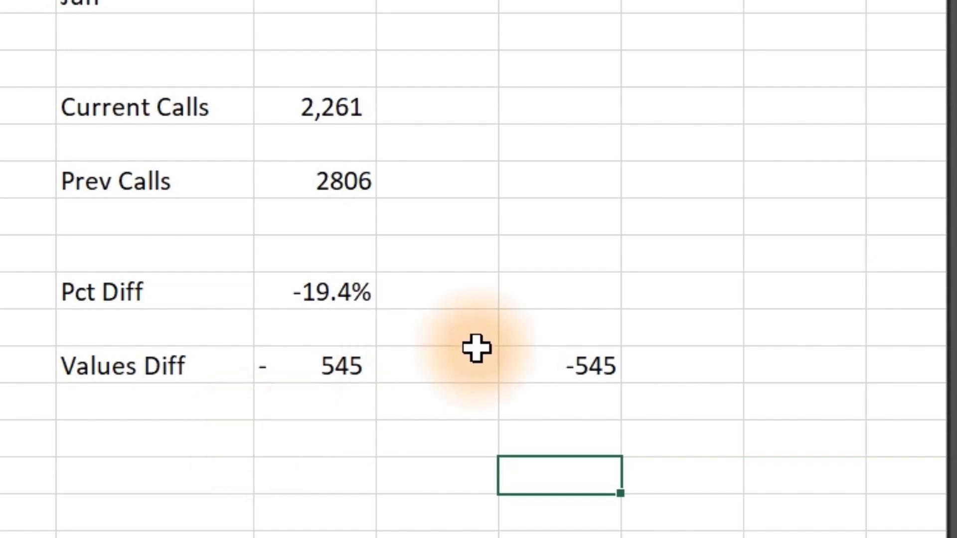
{"action": "left_click", "coordinate": [576, 376]}
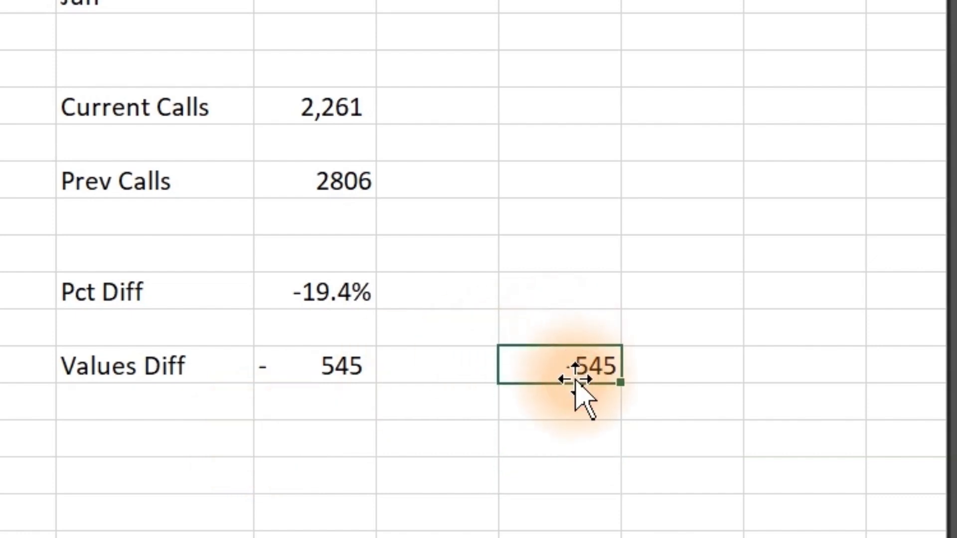
{"action": "left_click", "coordinate": [547, 291]}
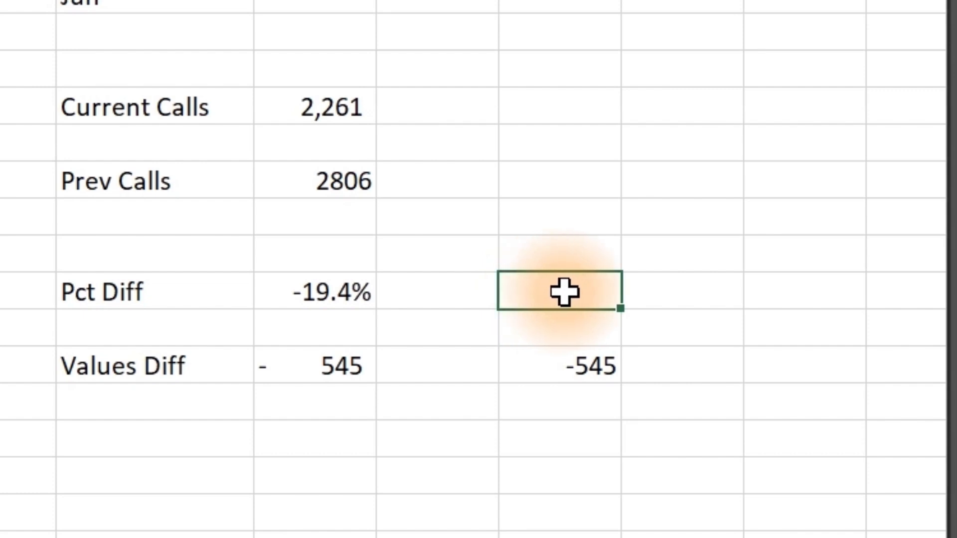
{"action": "type", "text": "="}
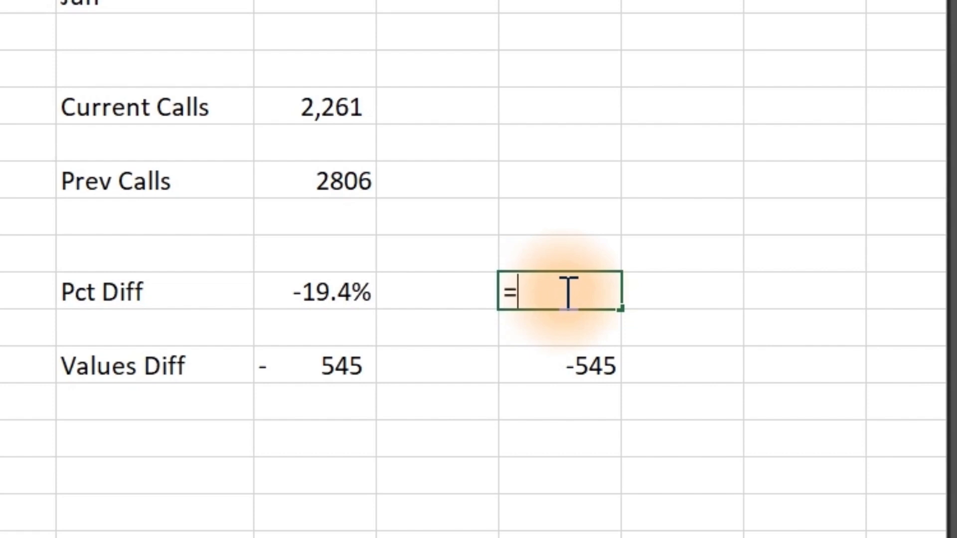
{"action": "key", "text": "Escape"}
{"action": "key", "text": "Right"}
{"action": "key", "text": "Right"}
{"action": "key", "text": "Right"}
{"action": "key", "text": "Right"}
{"action": "key", "text": "Right"}
{"action": "key", "text": "Right"}
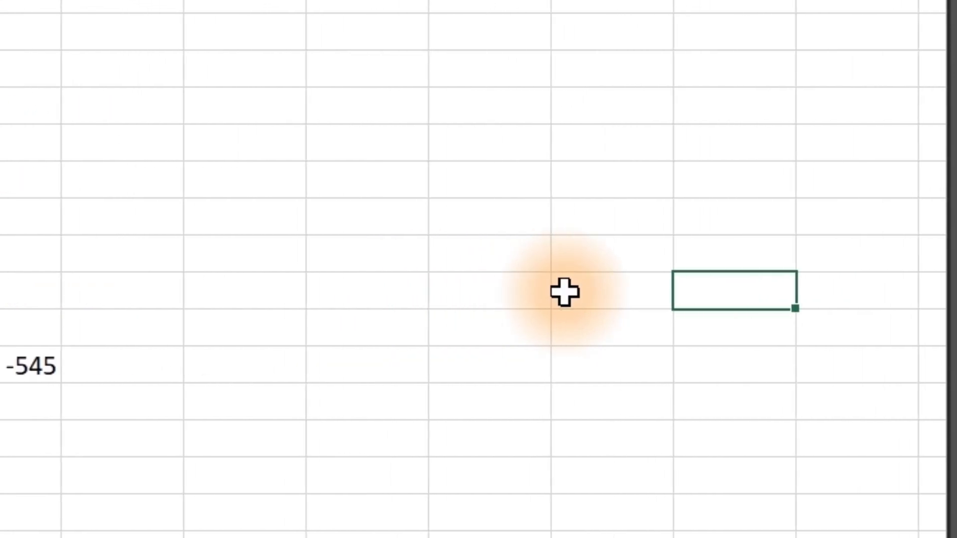
In N26 on the Pct Diff row, add a plus sign to positive percentages with =IF(L26>0,"+"&TEXT(L26,"0.0%"),TEXT(L26,"0.0%"))
{"action": "left_click", "coordinate": [11, 284]}
{"action": "type", "text": "=i"}
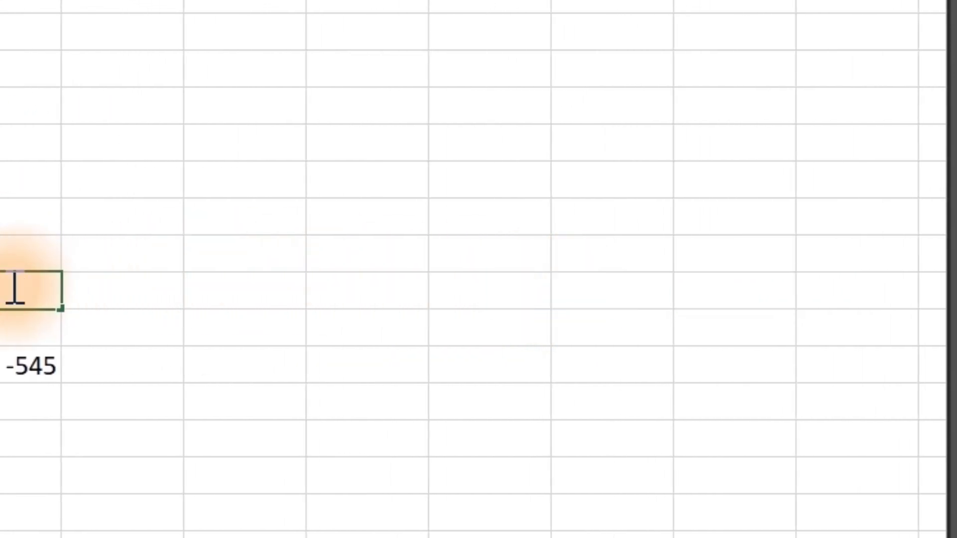
{"action": "type", "text": "f"}
{"action": "key", "text": "Tab"}
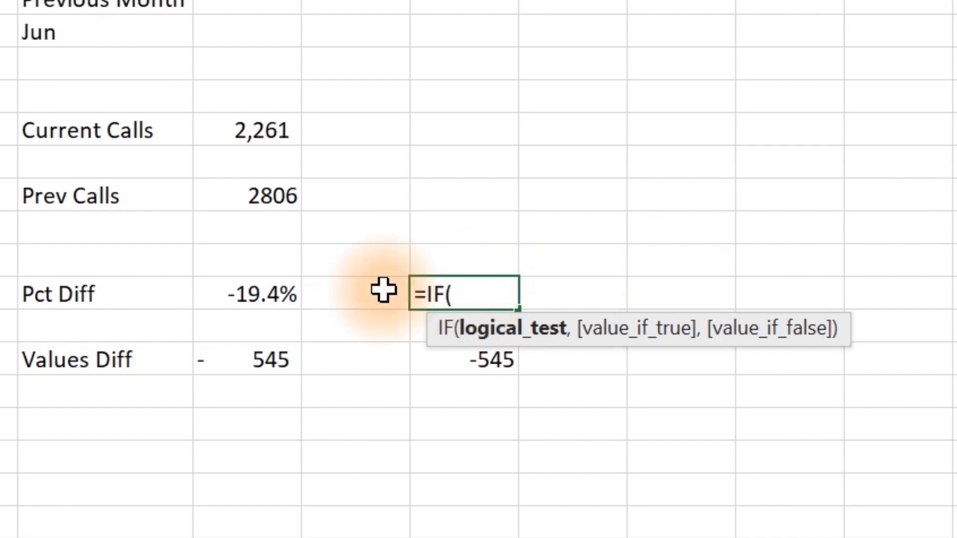
{"action": "left_click", "coordinate": [262, 288]}
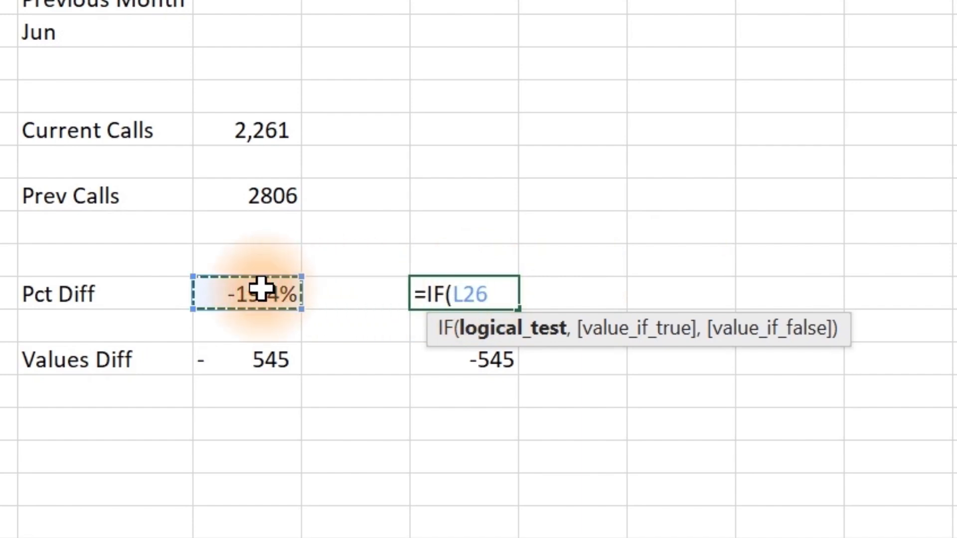
{"action": "type", "text": ">"}
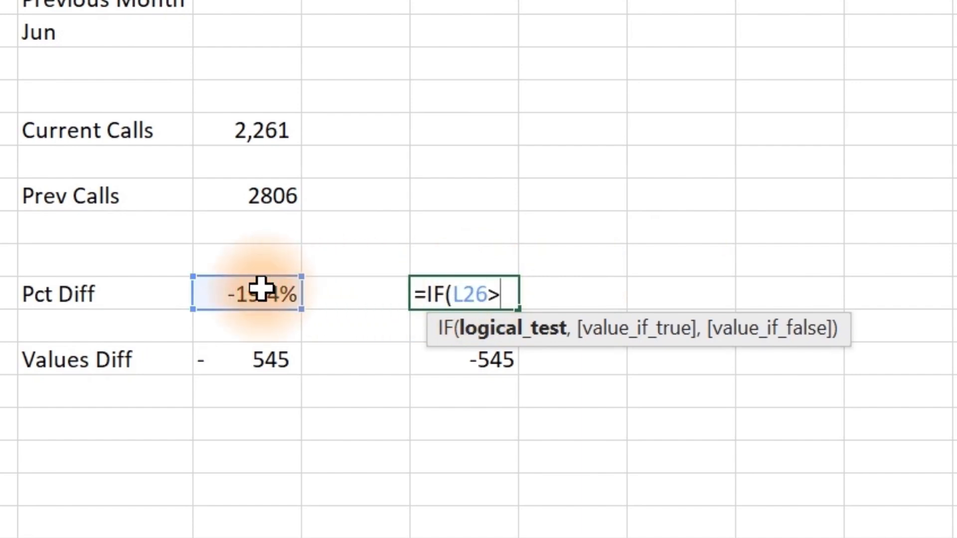
{"action": "type", "text": "0,"}
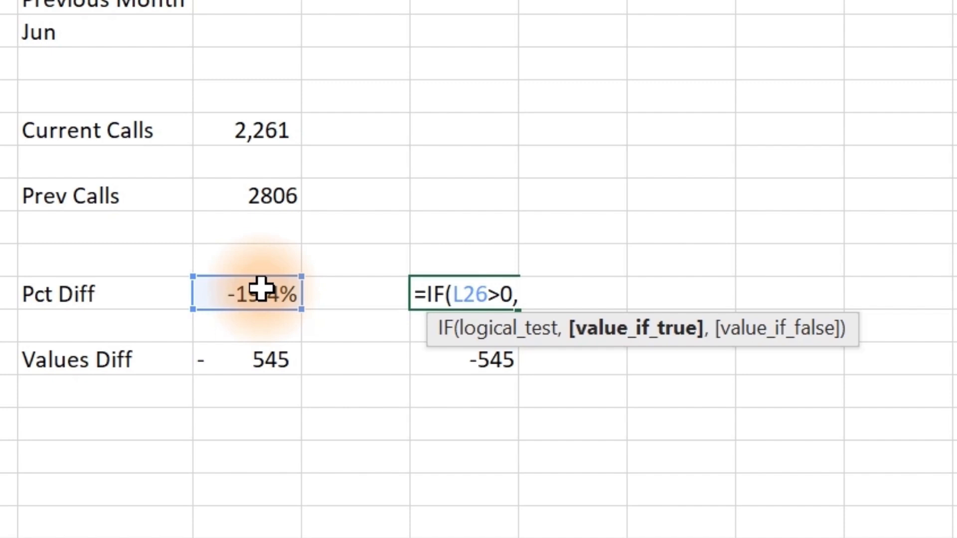
{"action": "type", "text": "\"+\"&"}
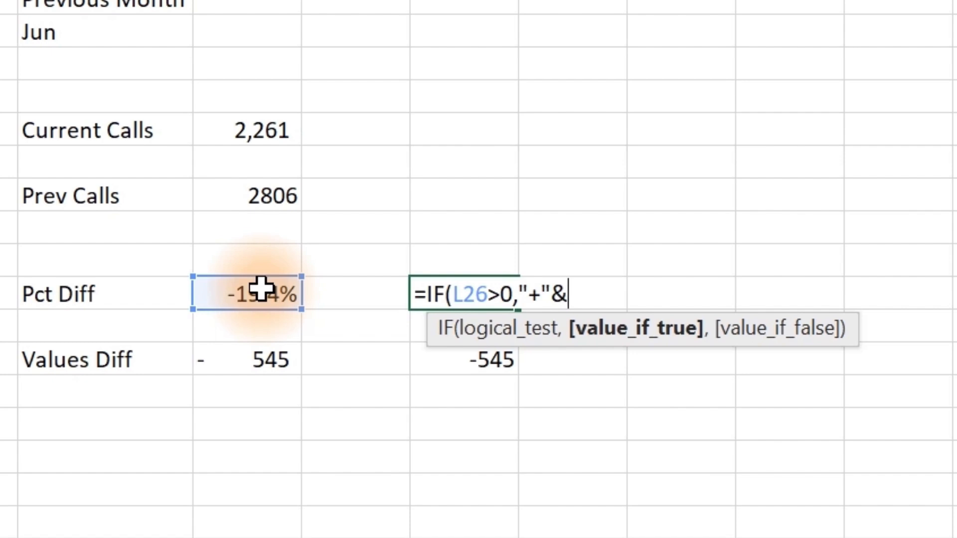
{"action": "type", "text": "tex"}
{"action": "key", "text": "Tab"}
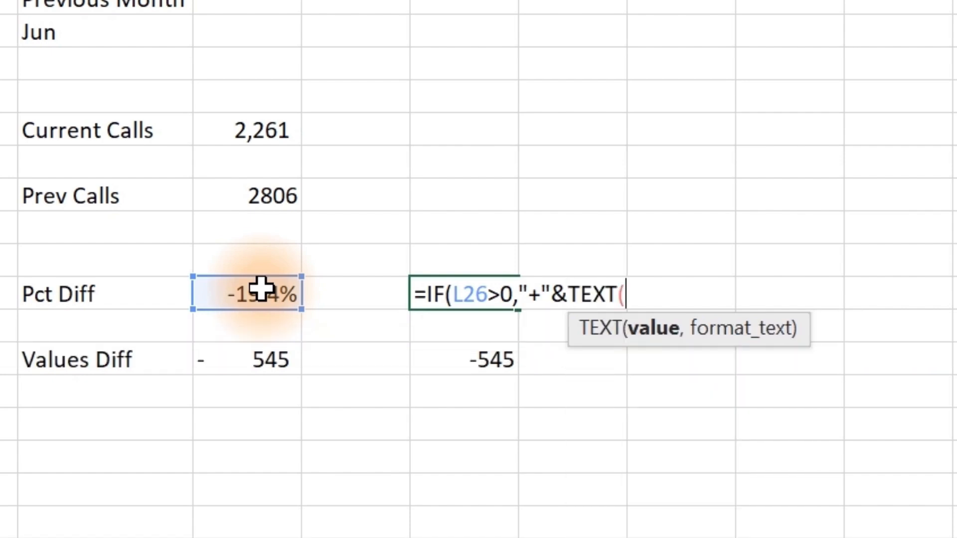
{"action": "left_click", "coordinate": [261, 289]}
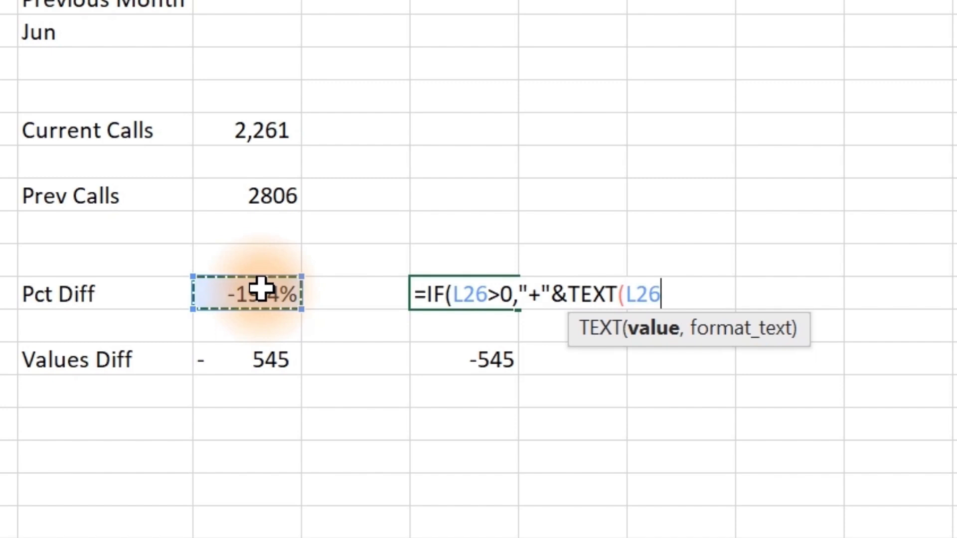
{"action": "type", "text": ",\""}
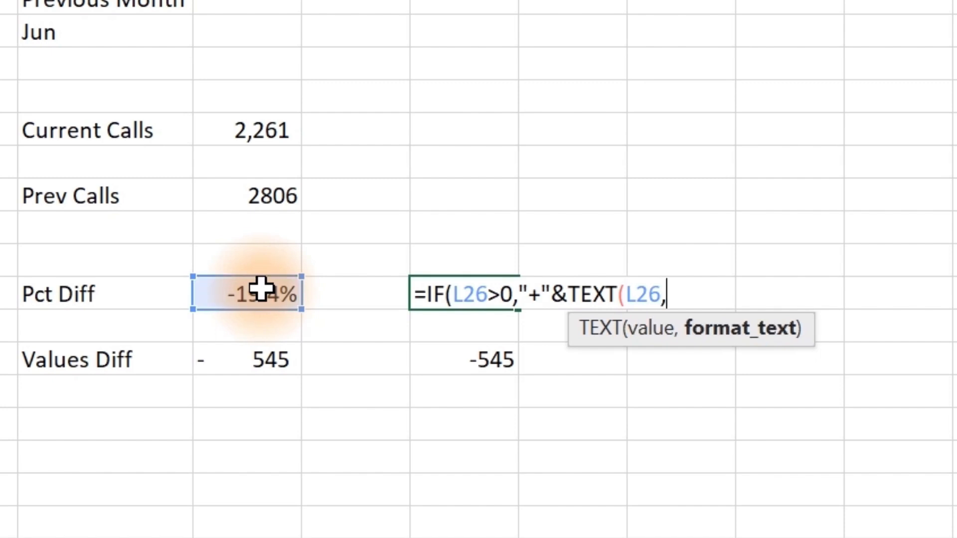
{"action": "type", "text": "0.0"}
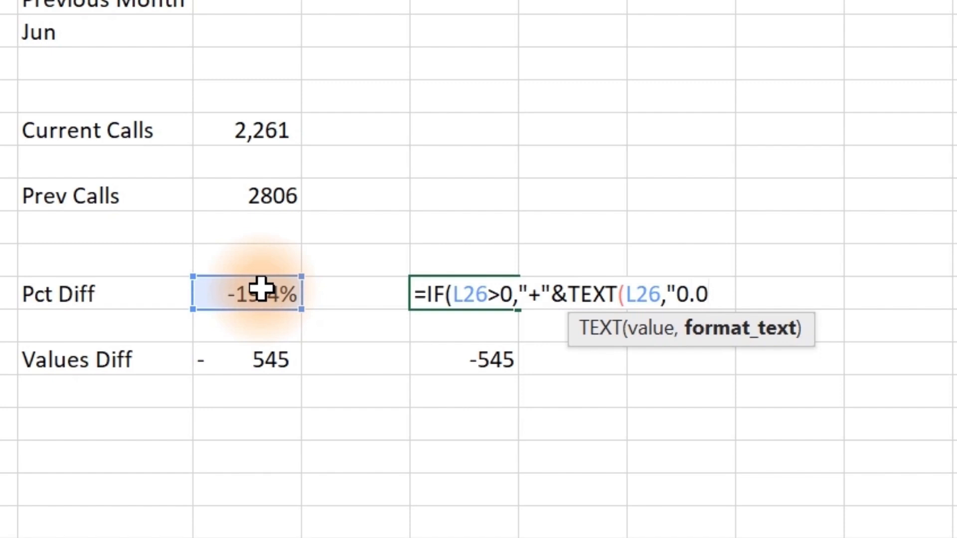
{"action": "type", "text": "%\")"}
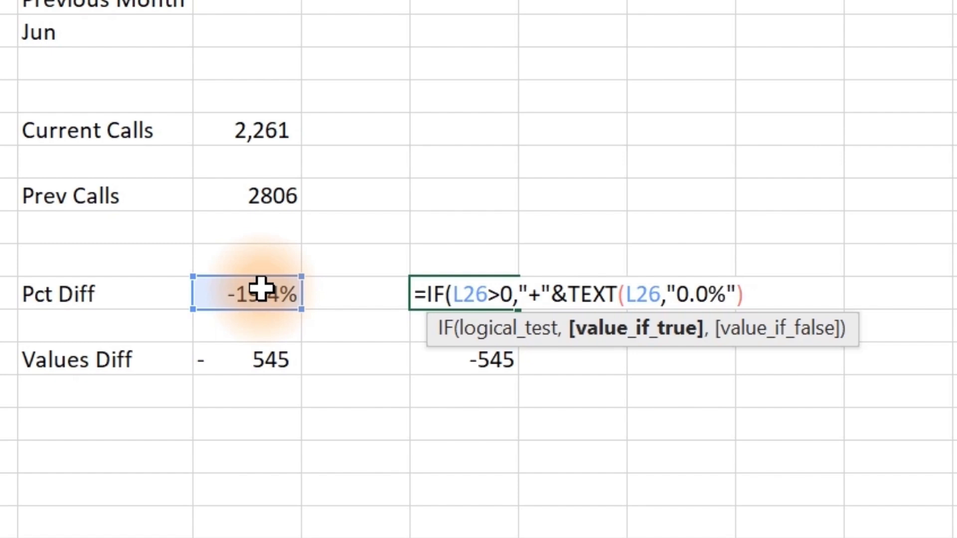
{"action": "type", "text": ","}
{"action": "type", "text": "ted"}
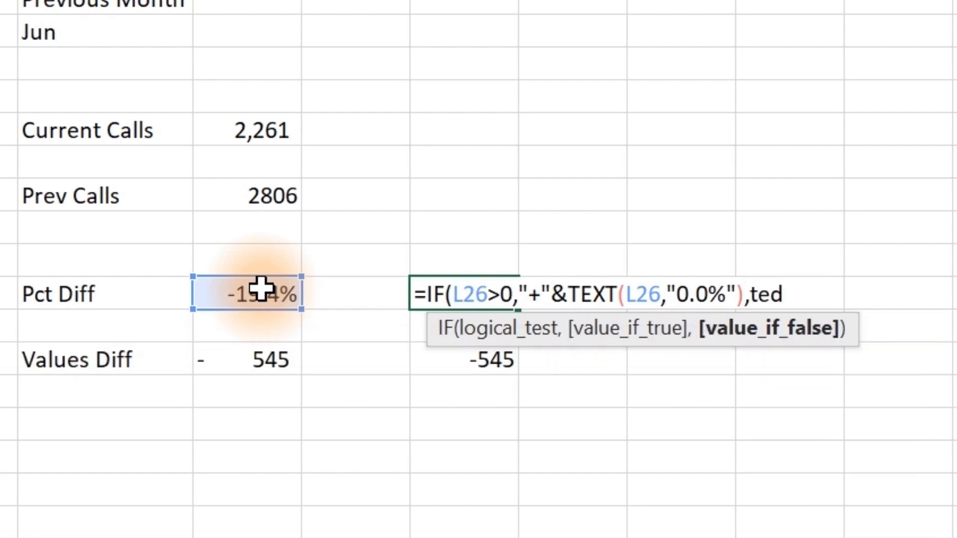
{"action": "key", "text": "BackSpace"}
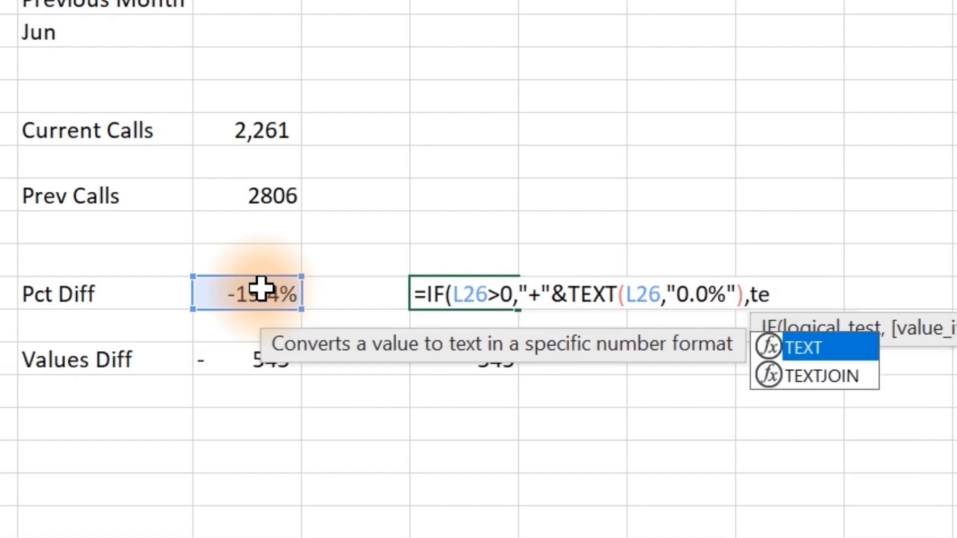
{"action": "key", "text": "Tab"}
{"action": "left_click", "coordinate": [262, 289]}
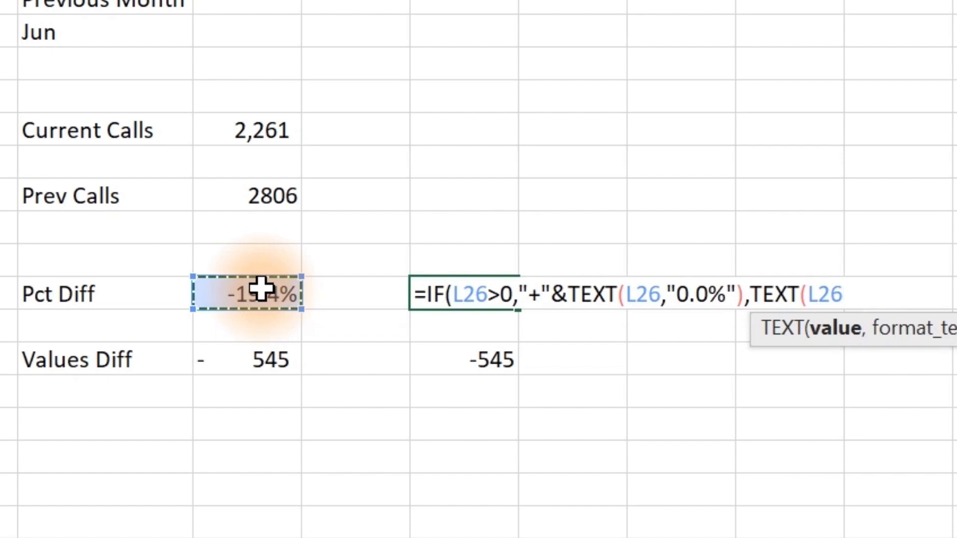
{"action": "type", "text": ",\"0.0%\""}
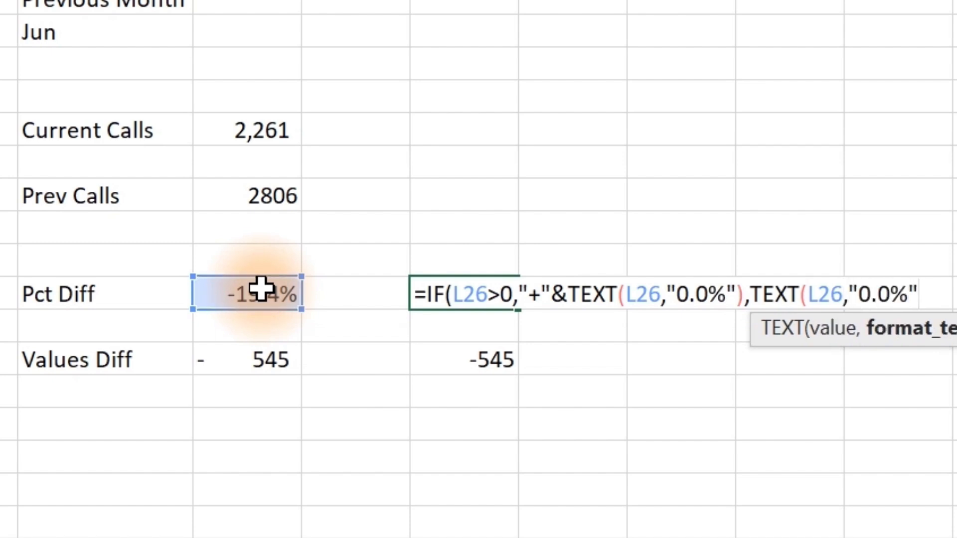
{"action": "type", "text": ")"}
{"action": "key", "text": "Return"}
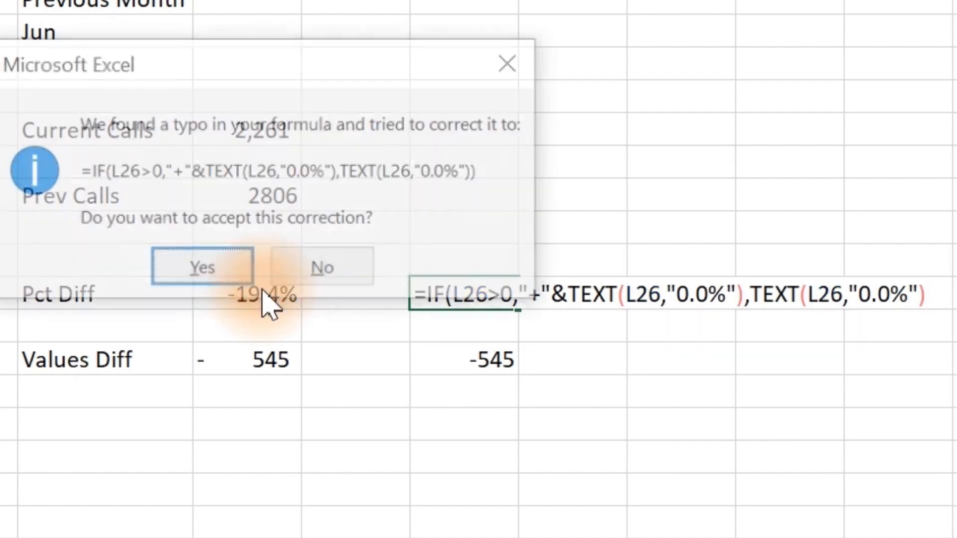
{"action": "left_click", "coordinate": [249, 281]}
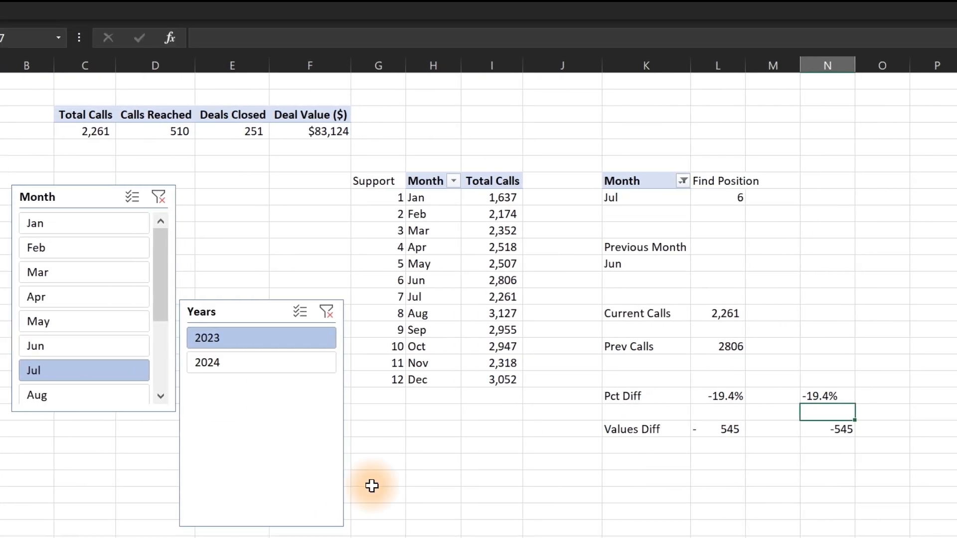
Filter the Month slicer to May, Apr, Jun, Mar, Jul and May again to check the signed Pct Diff and Values Diff formulas
{"action": "left_click", "coordinate": [89, 313]}
{"action": "left_click", "coordinate": [92, 297]}
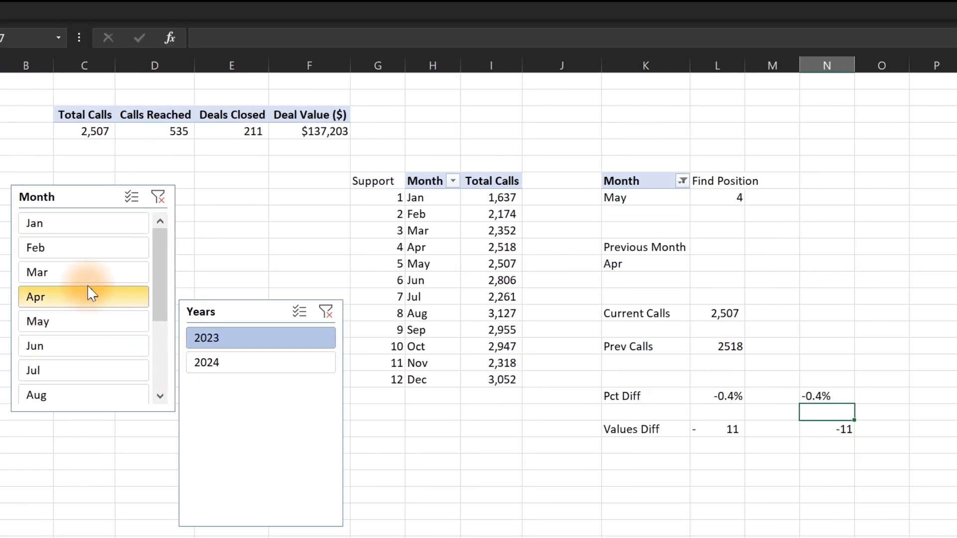
{"action": "left_click", "coordinate": [757, 477]}
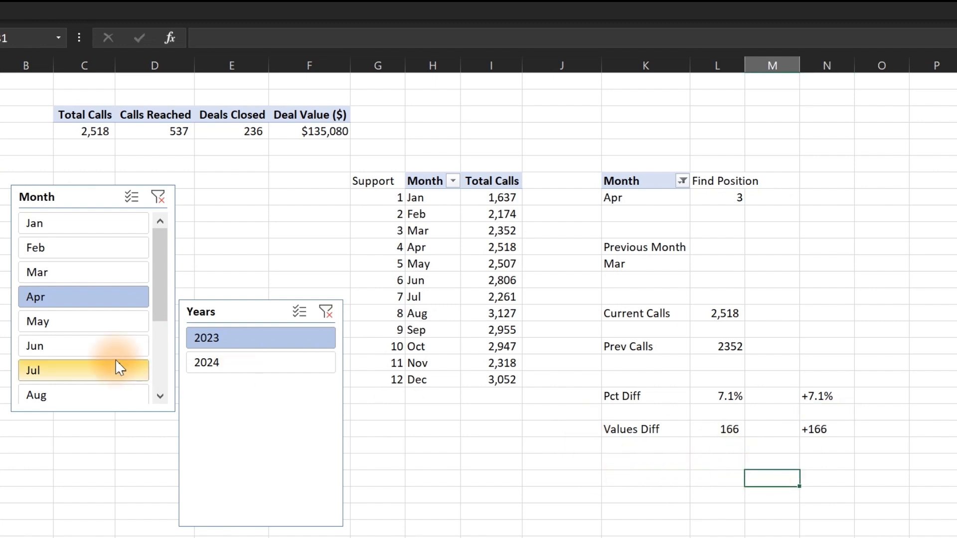
{"action": "left_click", "coordinate": [67, 352]}
{"action": "left_click", "coordinate": [69, 274]}
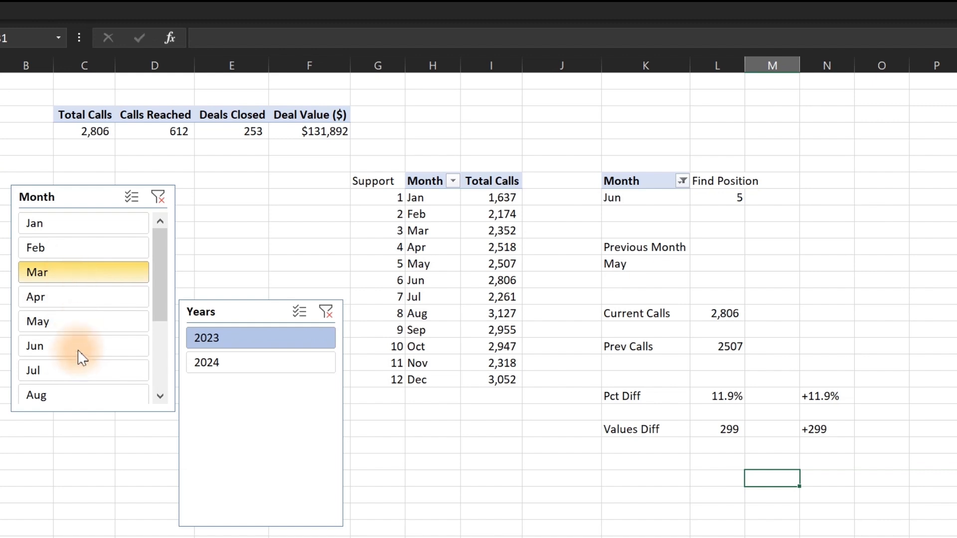
{"action": "left_click", "coordinate": [76, 374]}
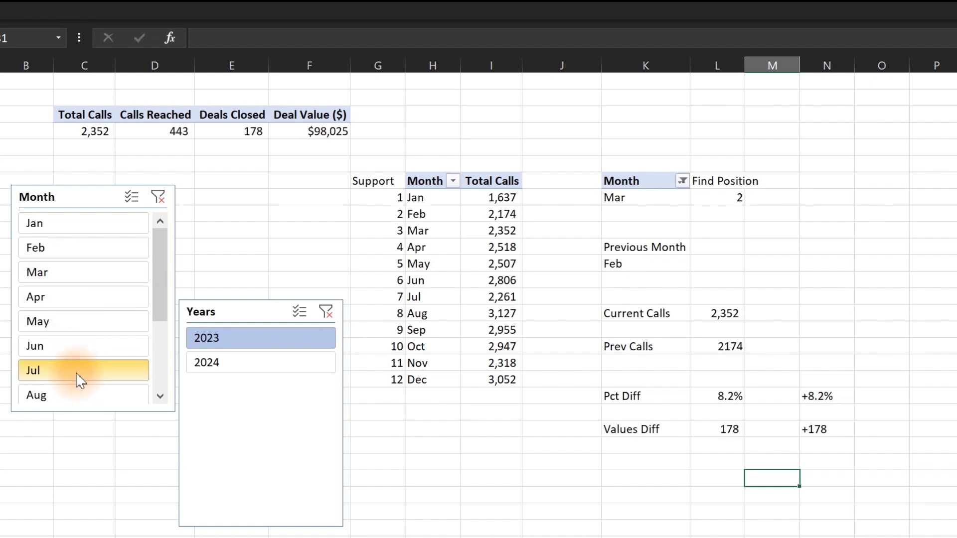
{"action": "left_click", "coordinate": [82, 320]}
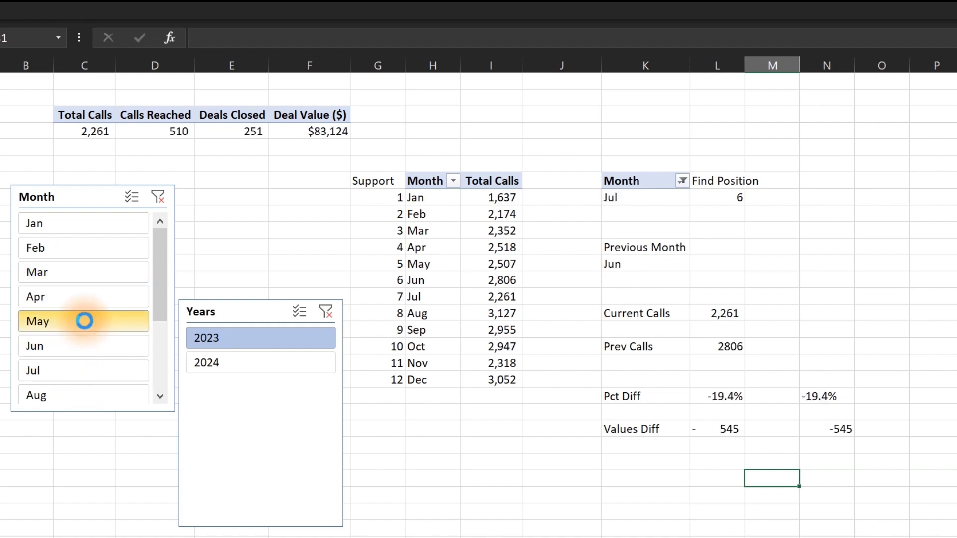
Filter the Month slicer to Jan, Feb and back to Jan to check the calculations when no previous month exists
{"action": "left_click", "coordinate": [72, 229]}
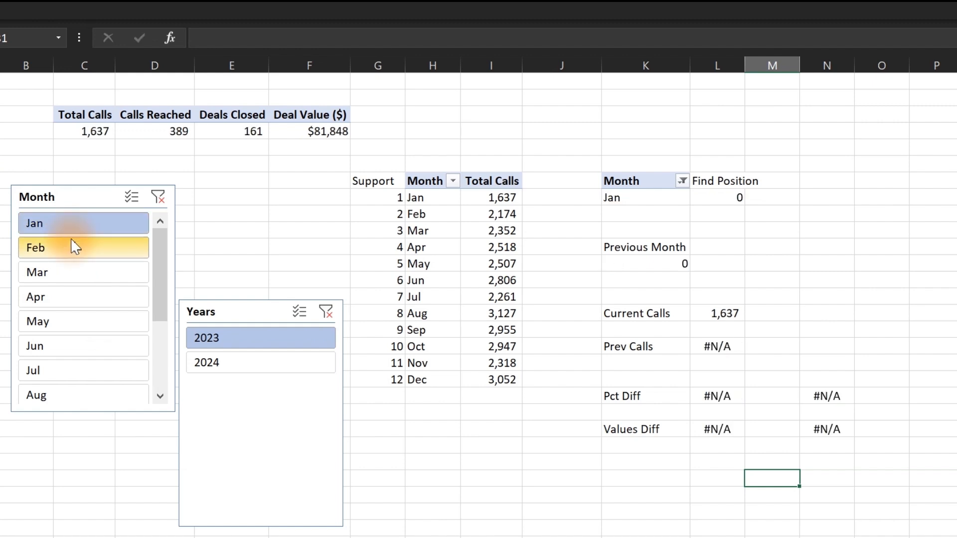
{"action": "left_click", "coordinate": [71, 248]}
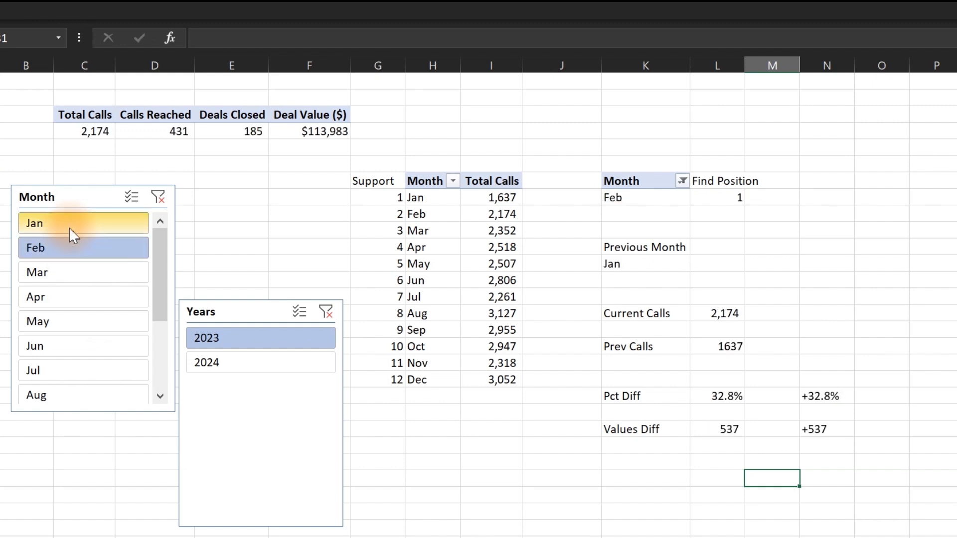
{"action": "left_click", "coordinate": [70, 224]}
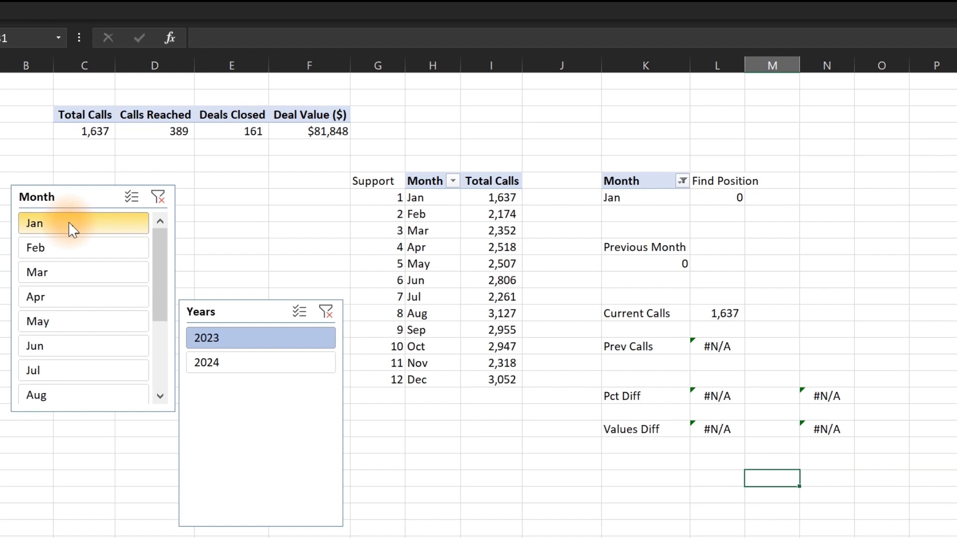
Make Prev Calls return 0 on errors by changing its formula to =IFERROR(VLOOKUP(L14,G14:I25,3,0),0)
{"action": "left_click", "coordinate": [698, 346]}
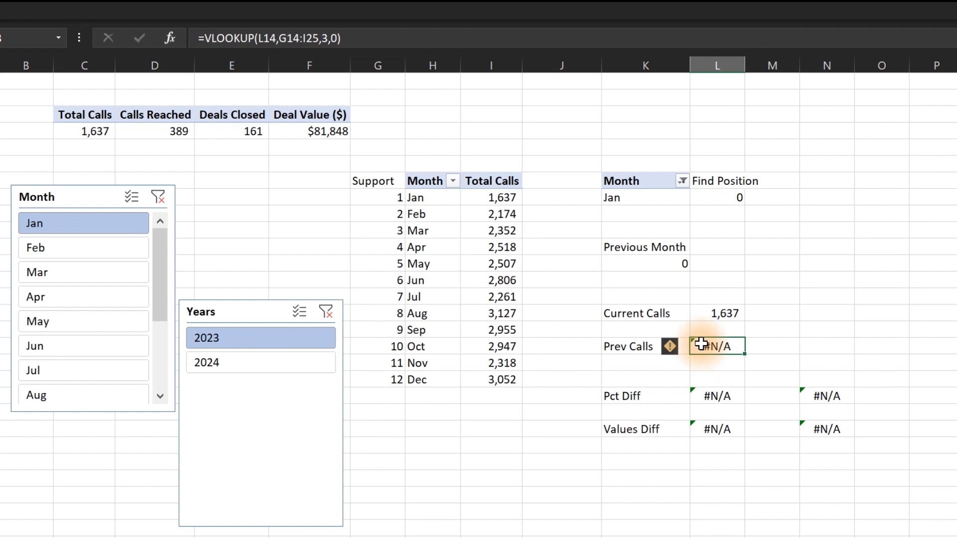
{"action": "double_click", "coordinate": [701, 345]}
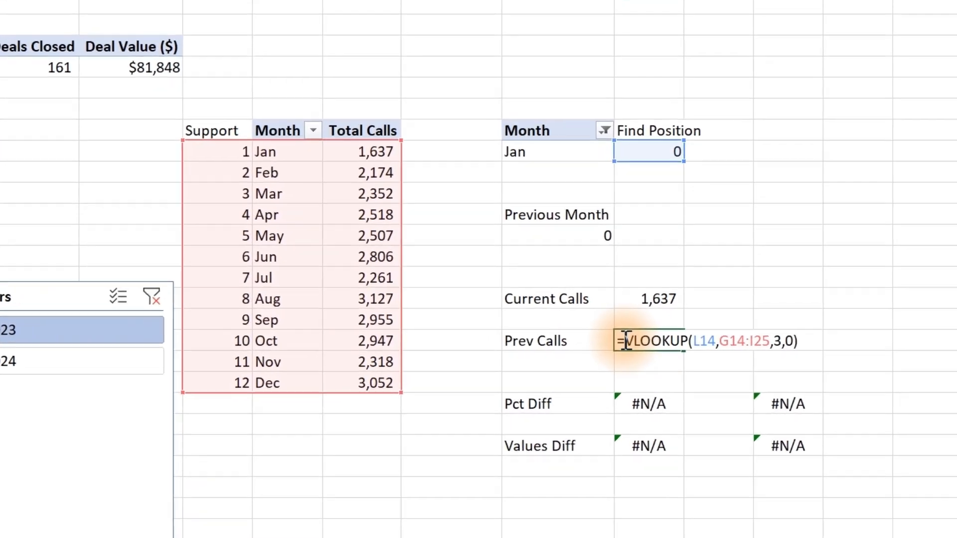
{"action": "type", "text": "if"}
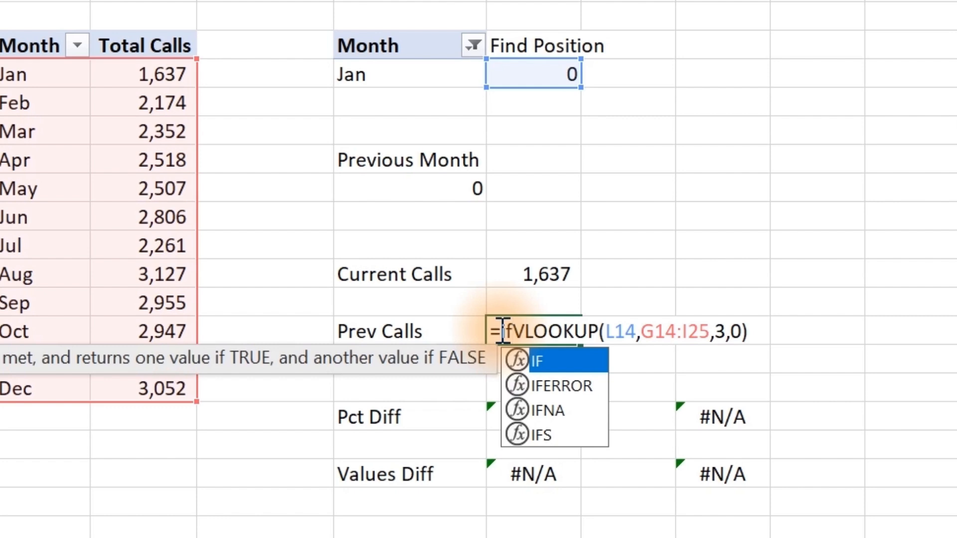
{"action": "key", "text": "Tab"}
{"action": "key", "text": "BackSpace"}
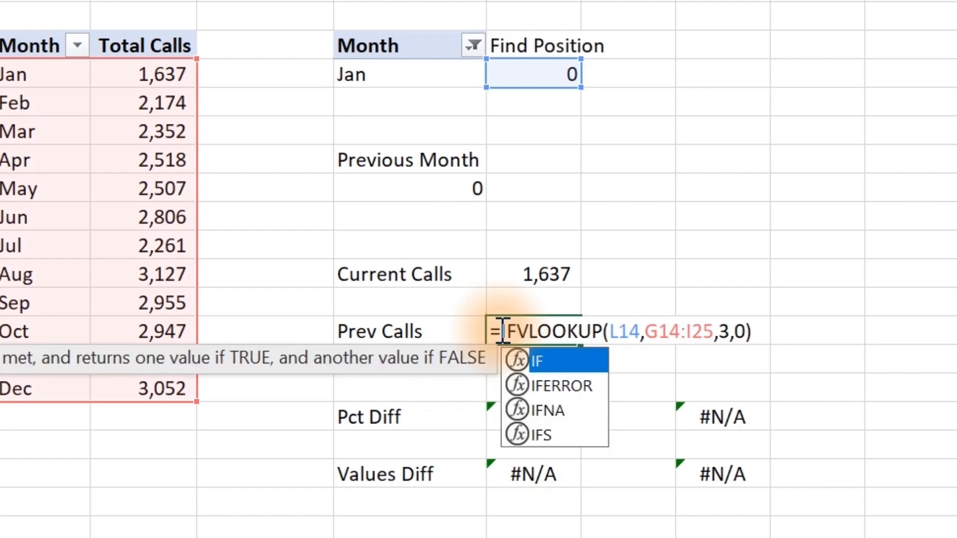
{"action": "key", "text": "Down"}
{"action": "key", "text": "Tab"}
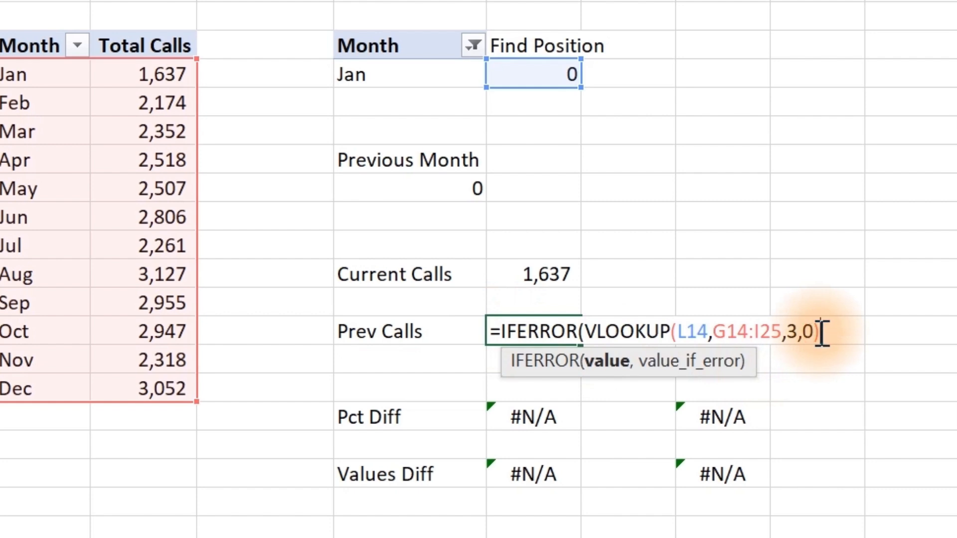
{"action": "type", "text": ",0)"}
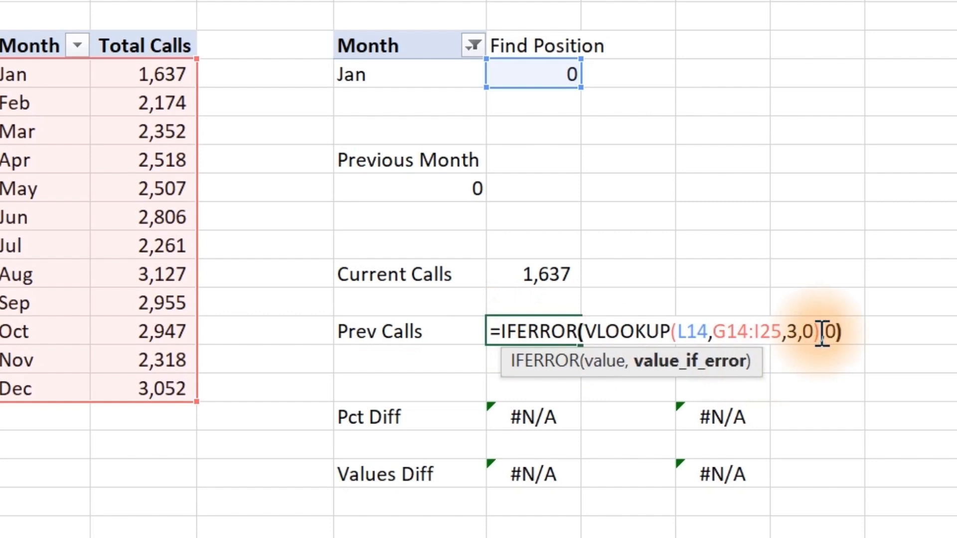
{"action": "key", "text": "Return"}
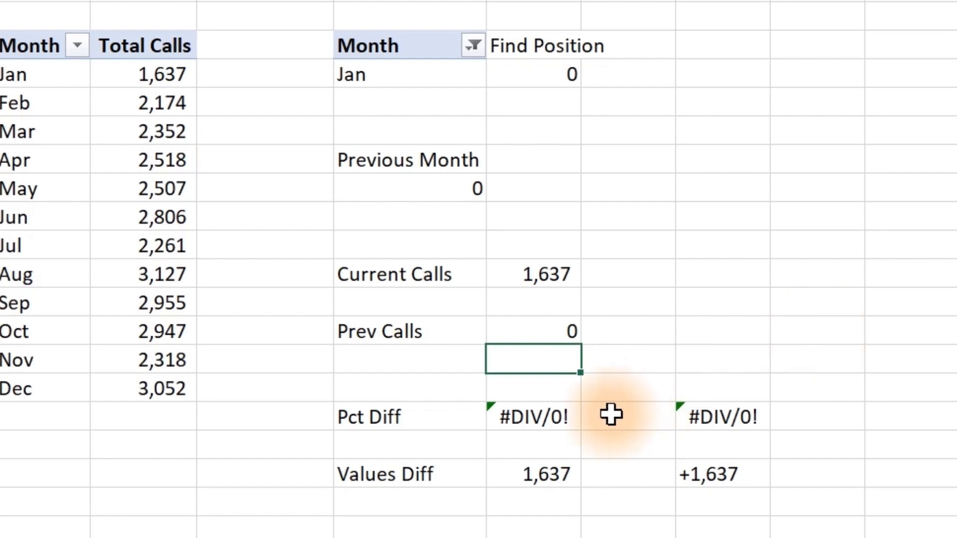
Try to make the Pct Diff formula in L26 return 0 on errors by turning it into =IFERROR(L21-L23)/L23,0)
{"action": "double_click", "coordinate": [538, 418]}
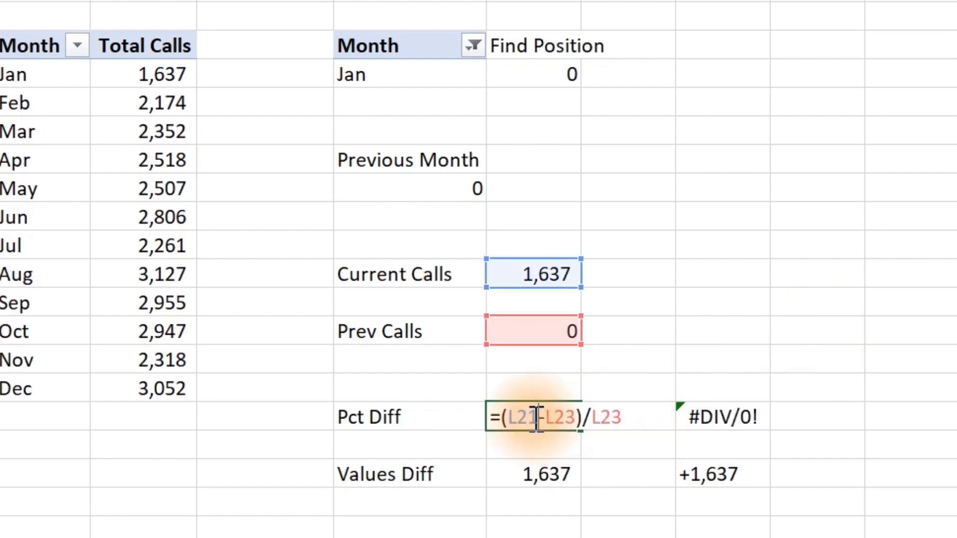
{"action": "key", "text": "Escape"}
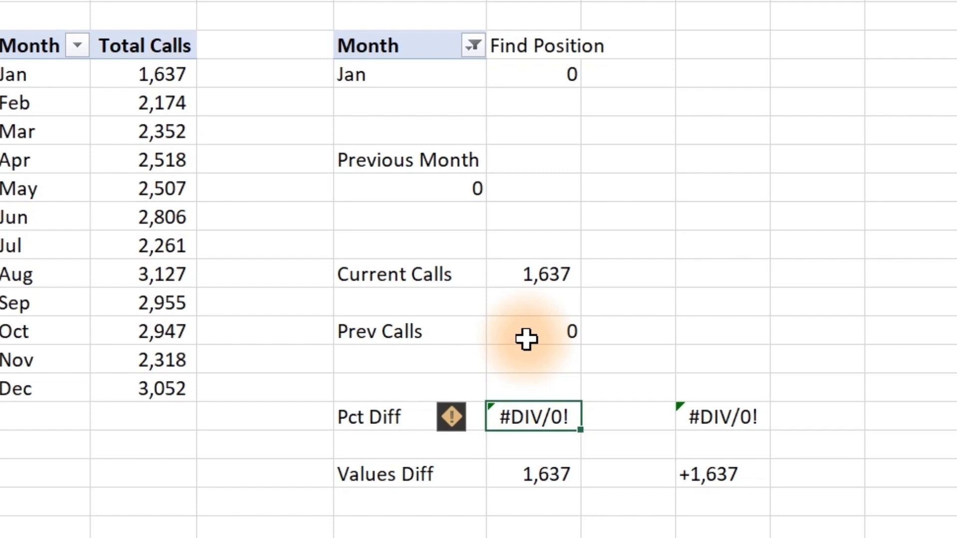
{"action": "double_click", "coordinate": [516, 419]}
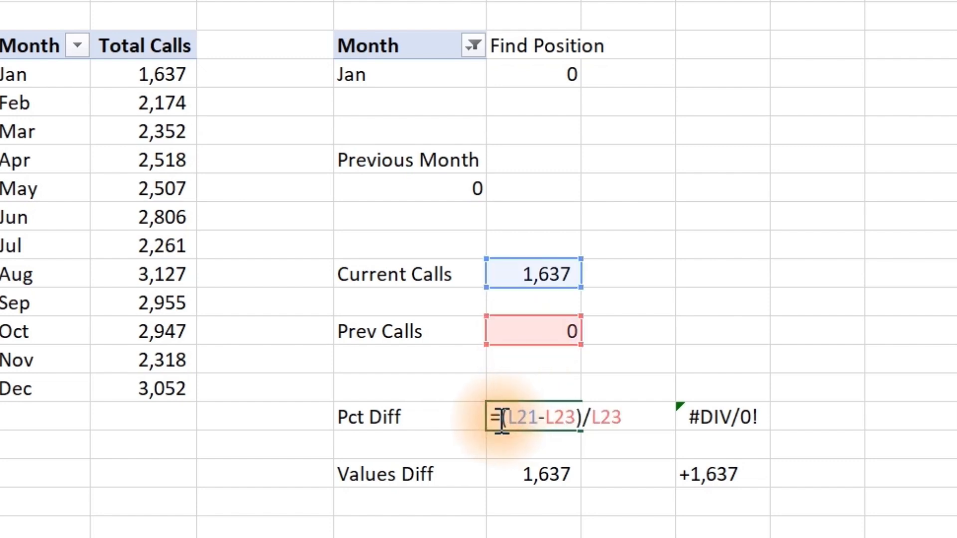
{"action": "left_click", "coordinate": [503, 417]}
{"action": "type", "text": "if"}
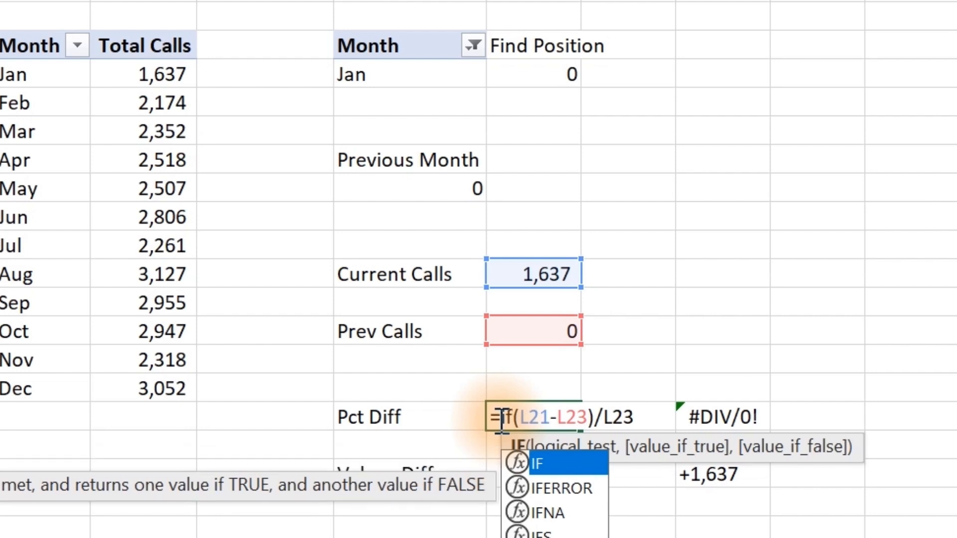
{"action": "type", "text": "error"}
{"action": "key", "text": "End"}
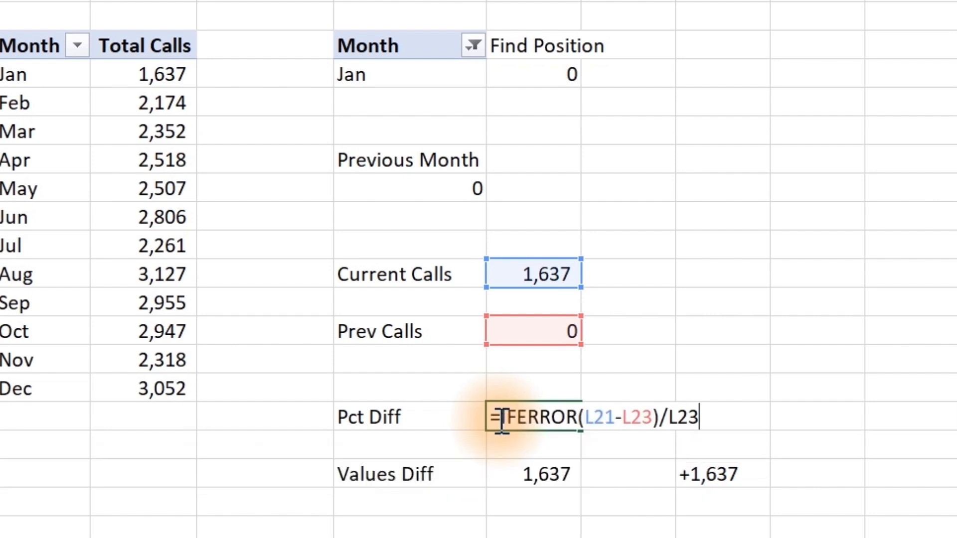
{"action": "type", "text": ",0)"}
{"action": "key", "text": "Return"}
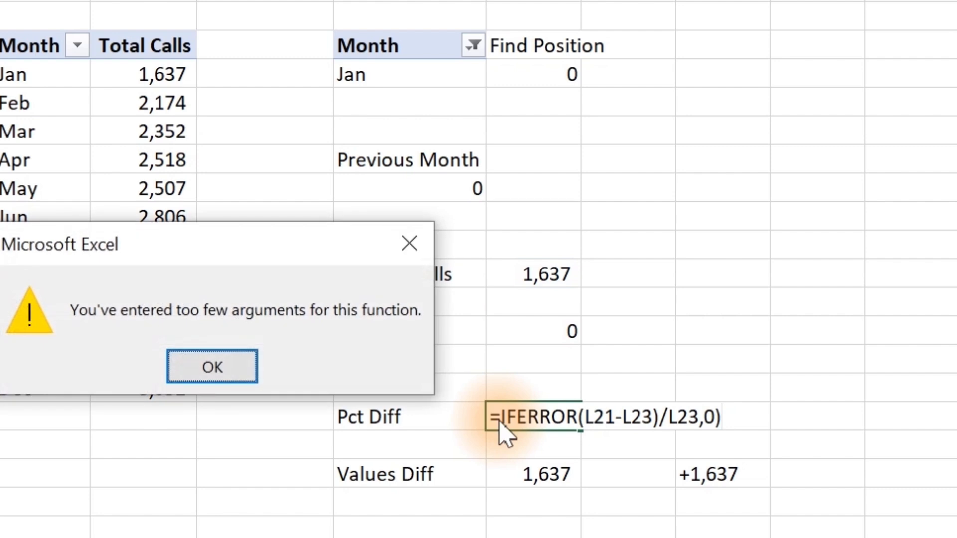
{"action": "key", "text": "Return"}
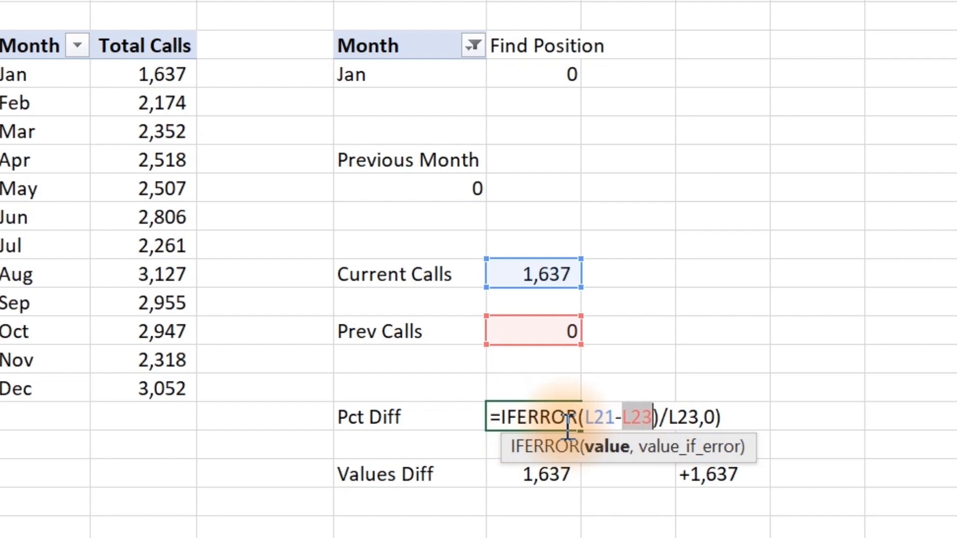
{"action": "key", "text": "Return"}
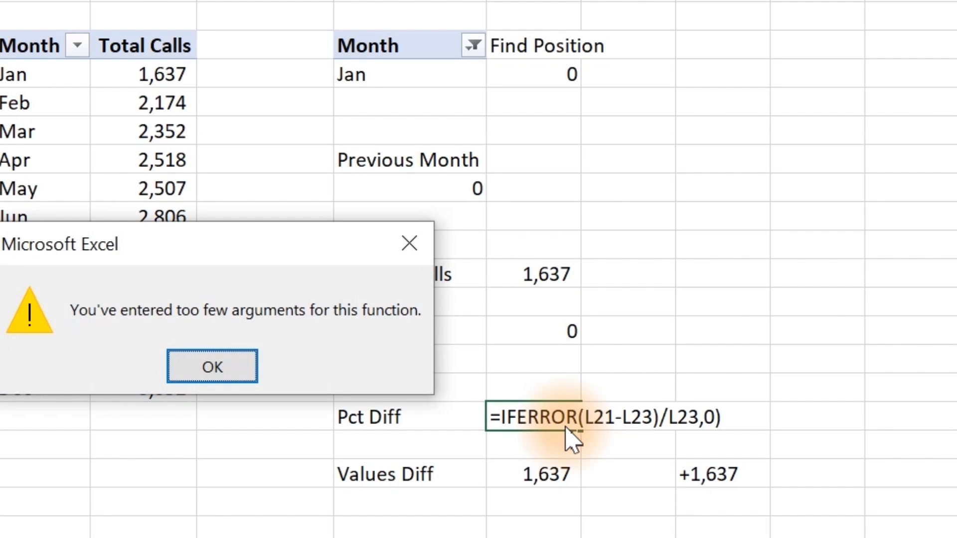
{"action": "key", "text": "Return"}
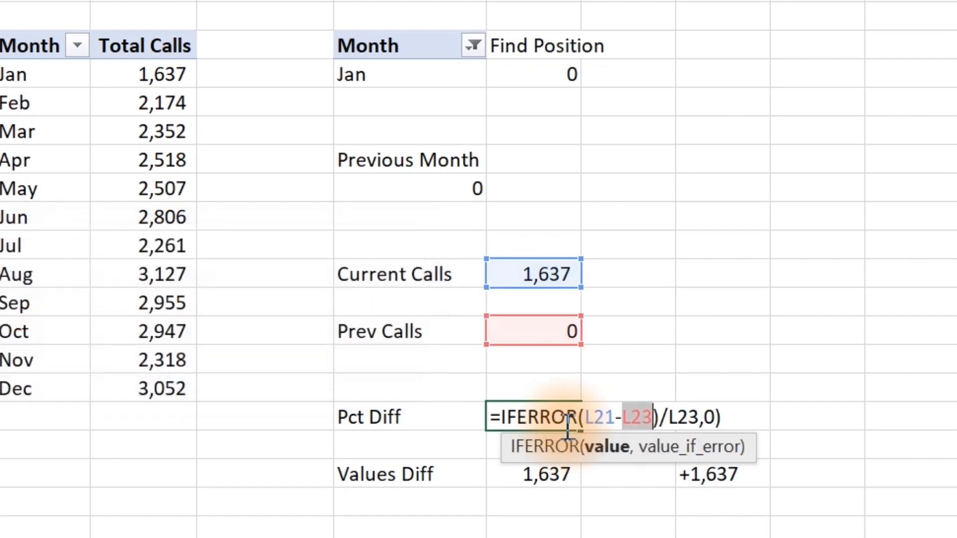
{"action": "key", "text": "Escape"}
{"action": "double_click", "coordinate": [515, 416]}
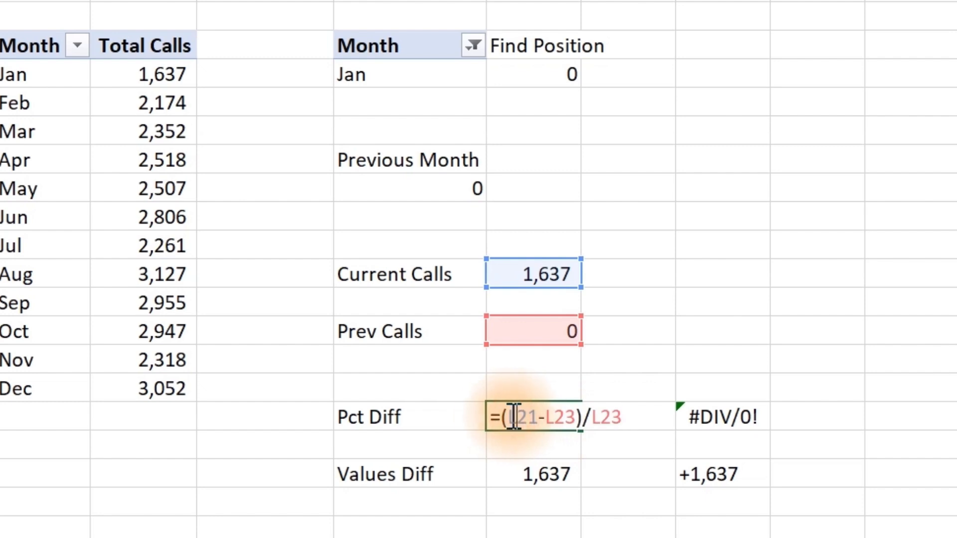
{"action": "left_click", "coordinate": [503, 417]}
{"action": "type", "text": "IF"}
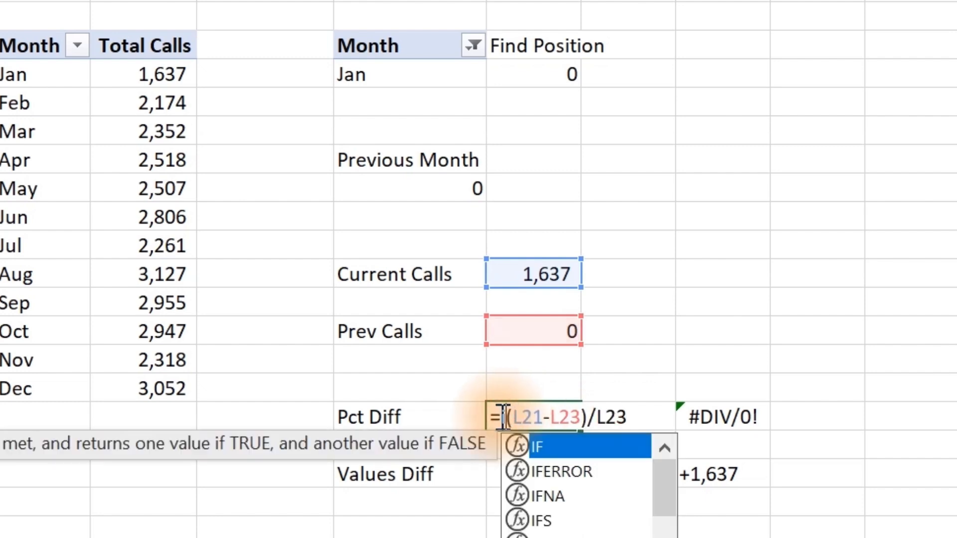
{"action": "left_click", "coordinate": [560, 336]}
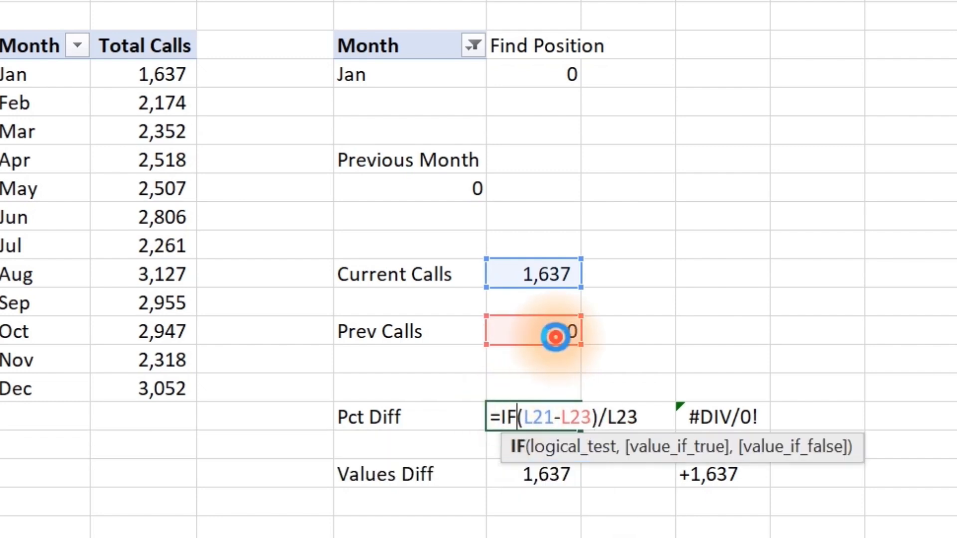
{"action": "left_click", "coordinate": [521, 162]}
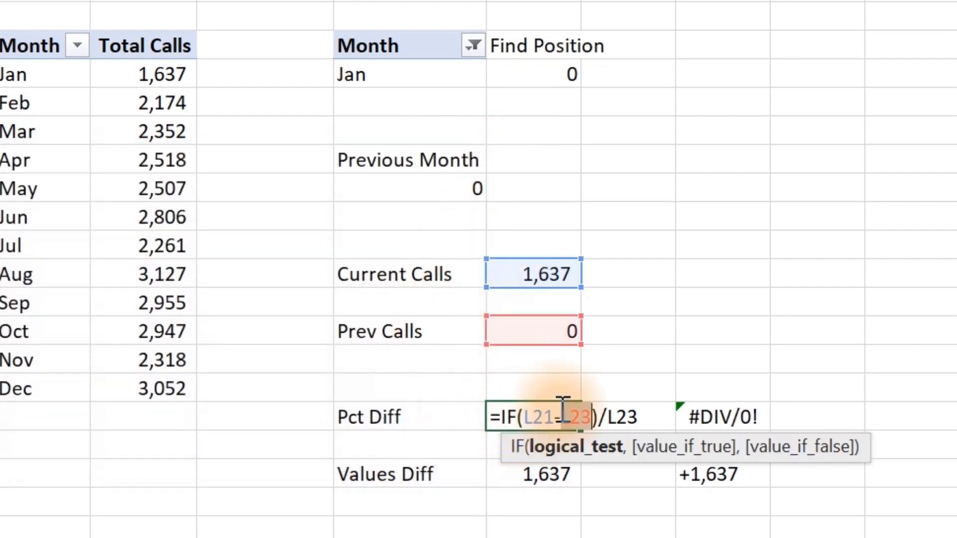
{"action": "key", "text": "Escape"}
Make Pct Diff in L26 return 0 when Prev Calls is 0 by changing its formula to =IF(L23=0,0,(L21-L23)/L23)
{"action": "double_click", "coordinate": [530, 417]}
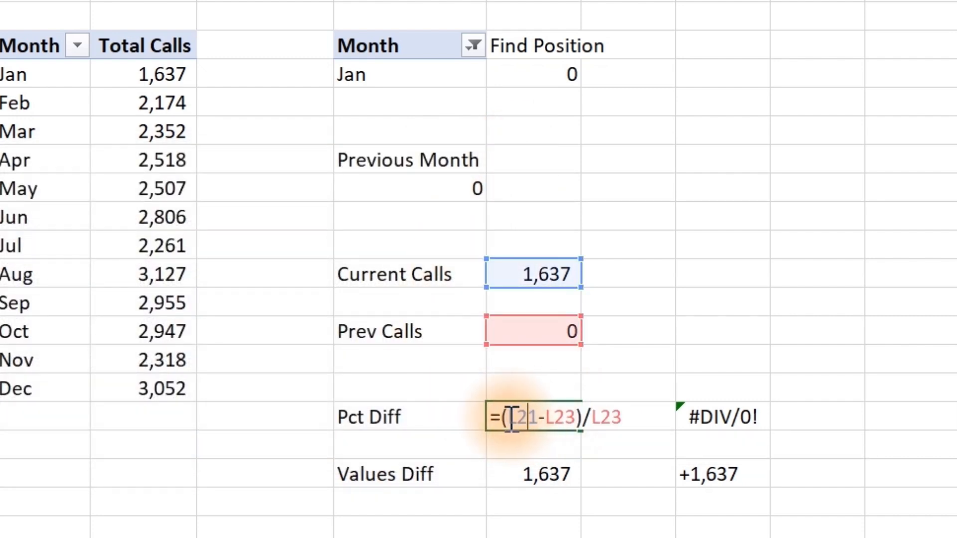
{"action": "left_click", "coordinate": [501, 417]}
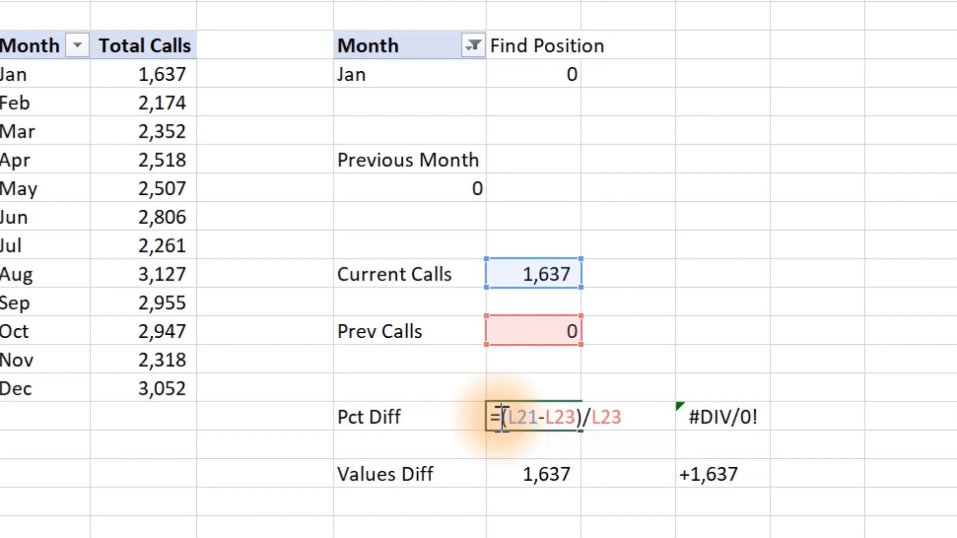
{"action": "type", "text": "if"}
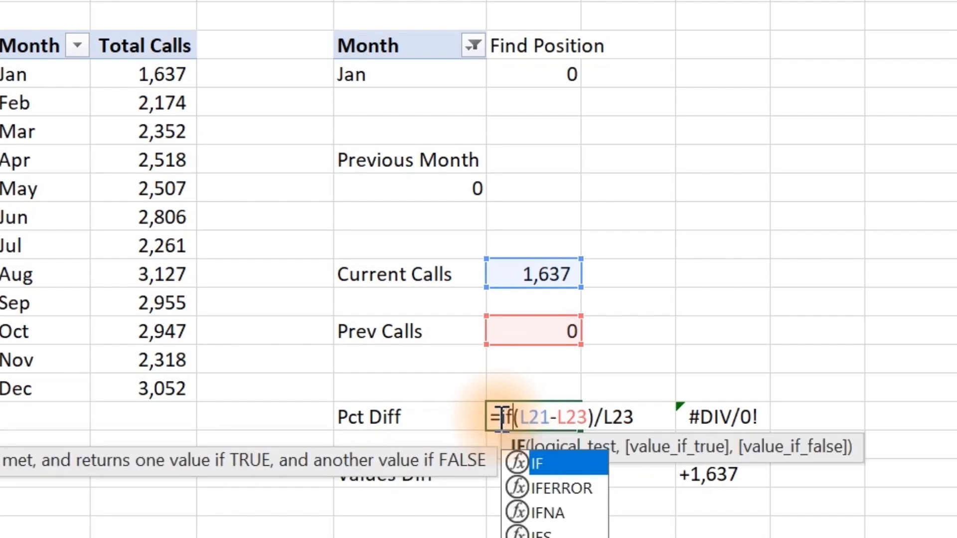
{"action": "key", "text": "Right"}
{"action": "type", "text": "("}
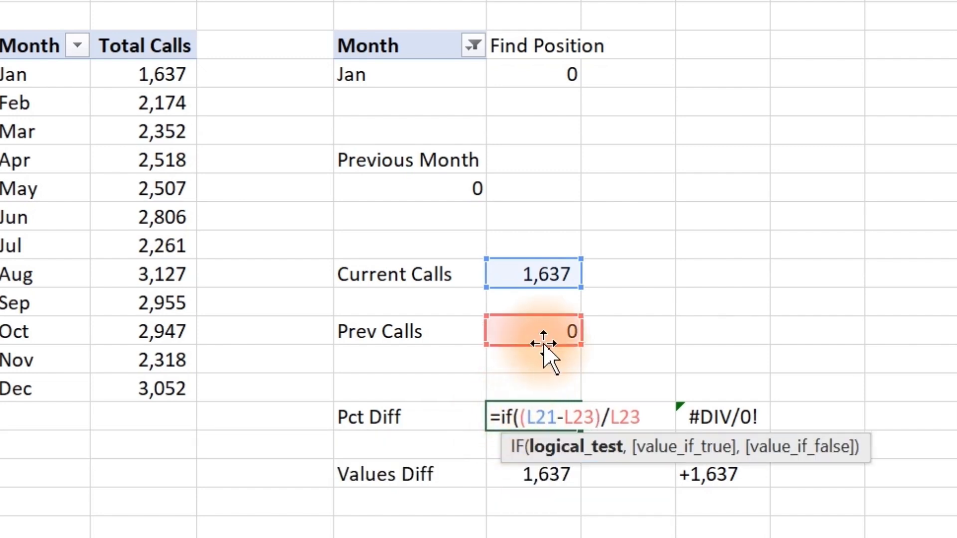
{"action": "left_click", "coordinate": [544, 332]}
{"action": "type", "text": "="}
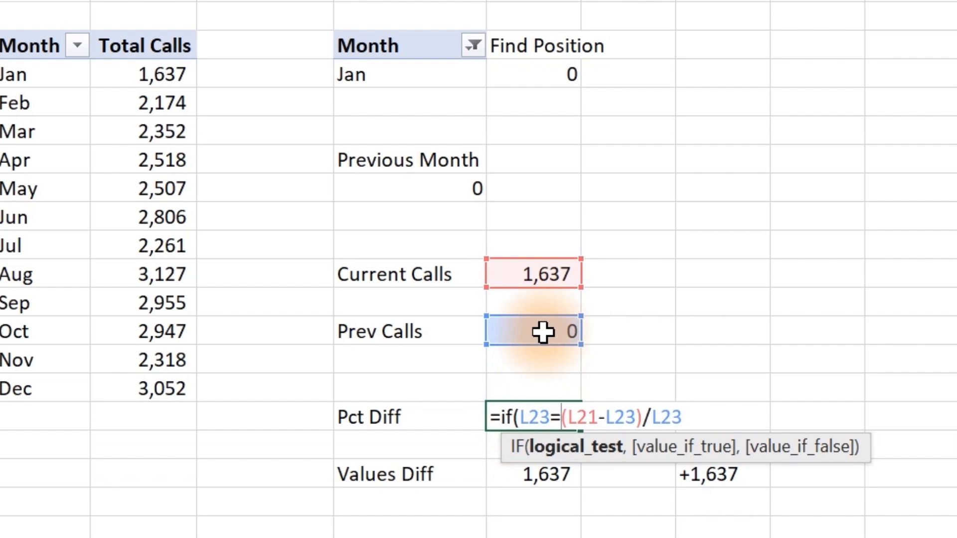
{"action": "type", "text": ","}
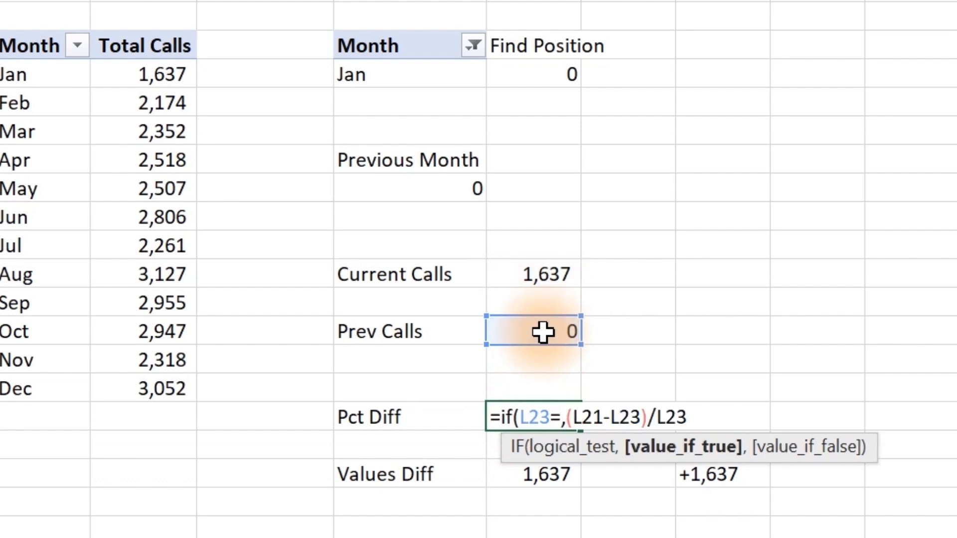
{"action": "key", "text": "BackSpace"}
{"action": "type", "text": "0"}
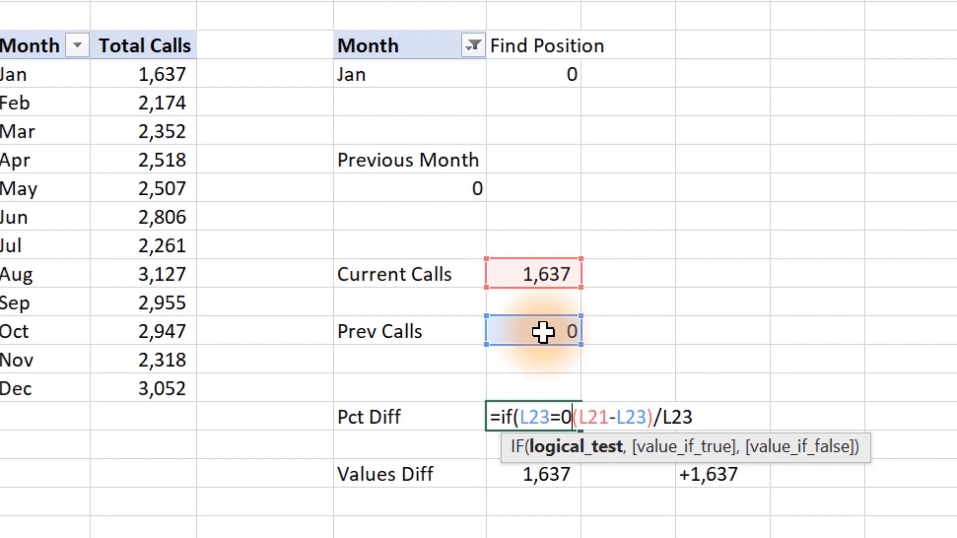
{"action": "type", "text": ",0,"}
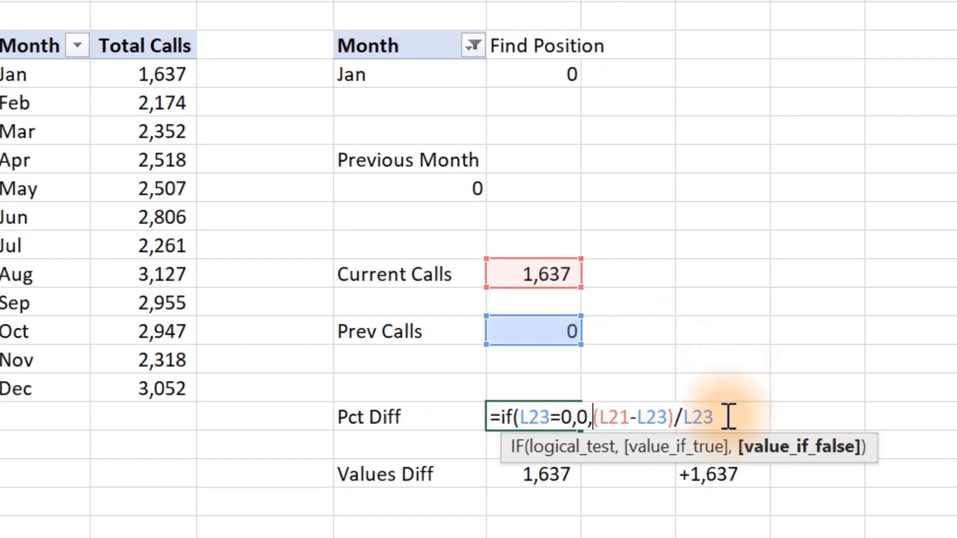
{"action": "left_click_drag", "start_coordinate": [716, 417], "coordinate": [604, 424]}
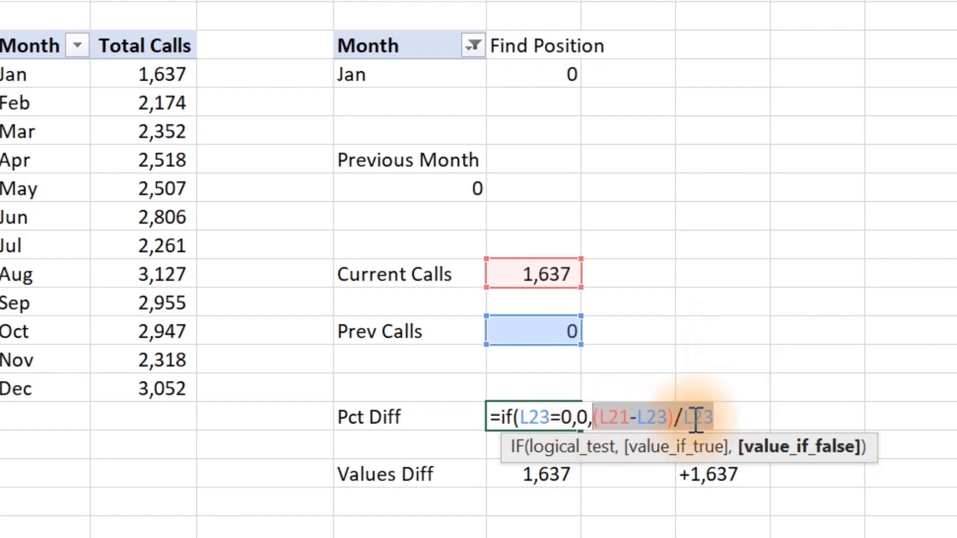
{"action": "left_click", "coordinate": [737, 418]}
{"action": "type", "text": ")"}
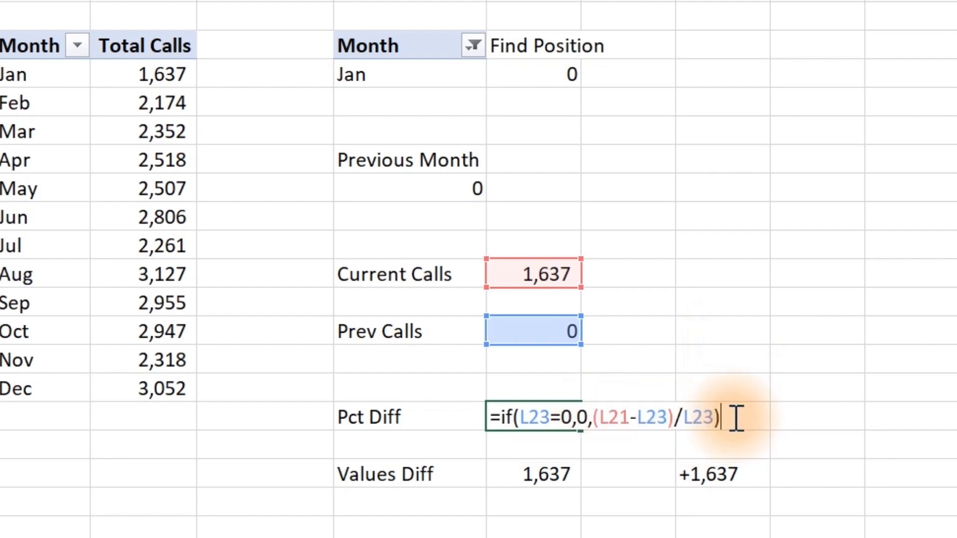
{"action": "key", "text": "Return"}
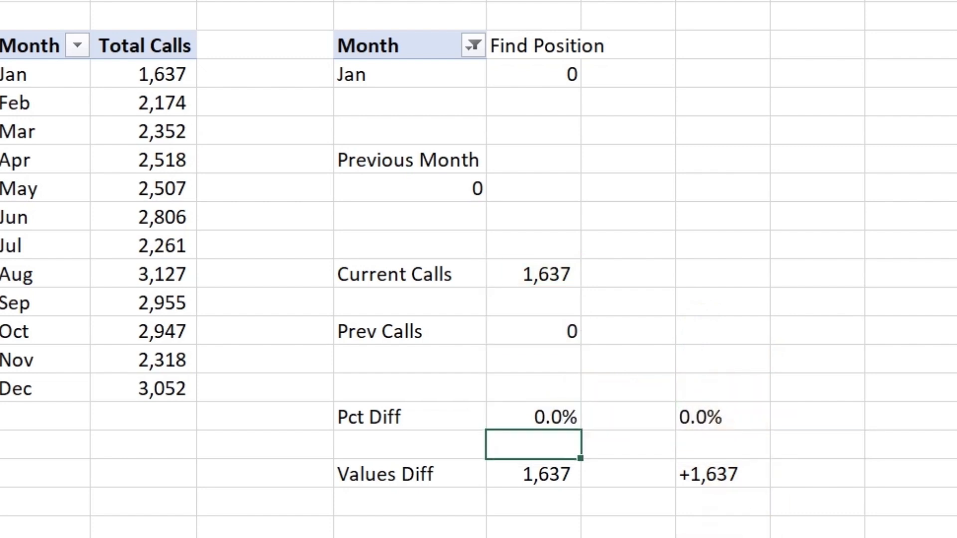
{"action": "left_click", "coordinate": [731, 537]}
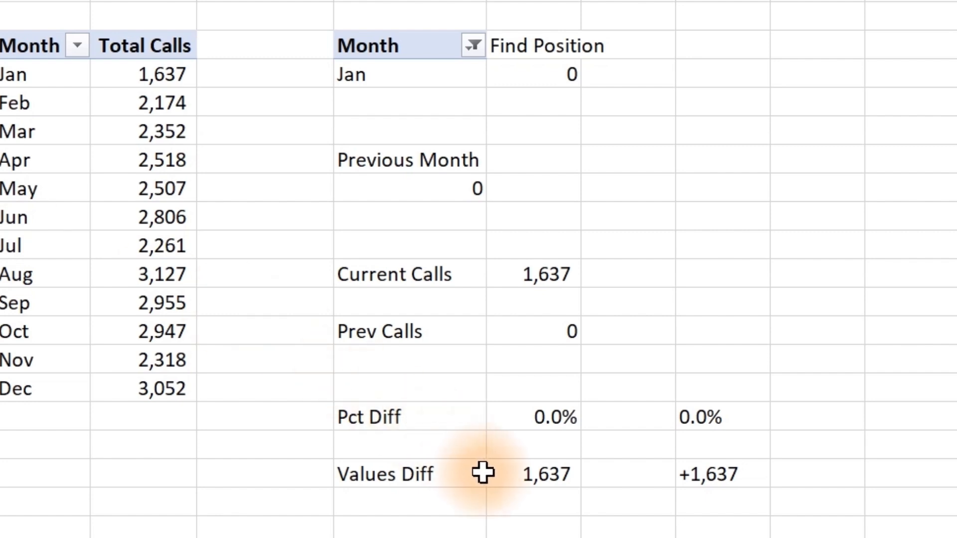
Make Values Diff in L28 return 0 when Prev Calls is 0 by changing its formula to =IF(L23=0,0,L21-L23)
{"action": "double_click", "coordinate": [547, 474]}
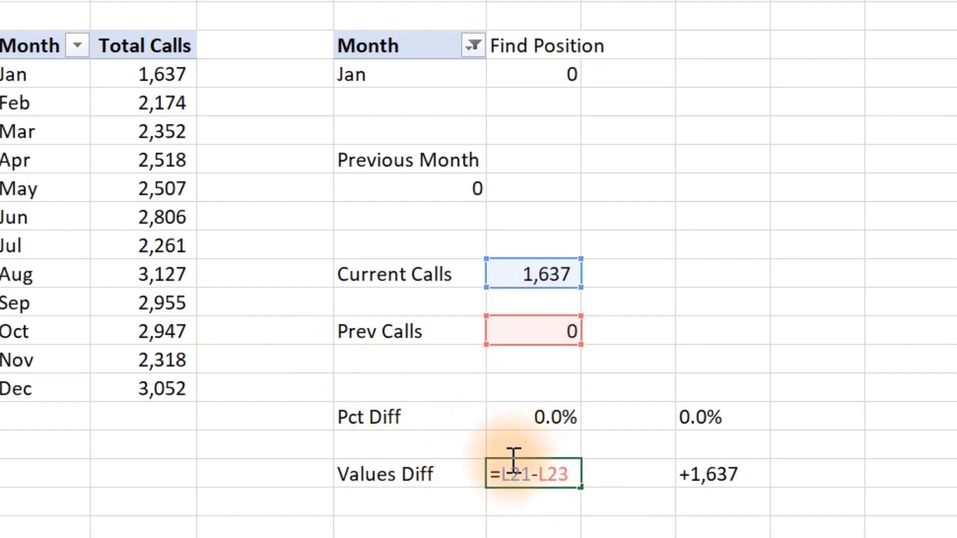
{"action": "left_click", "coordinate": [504, 474]}
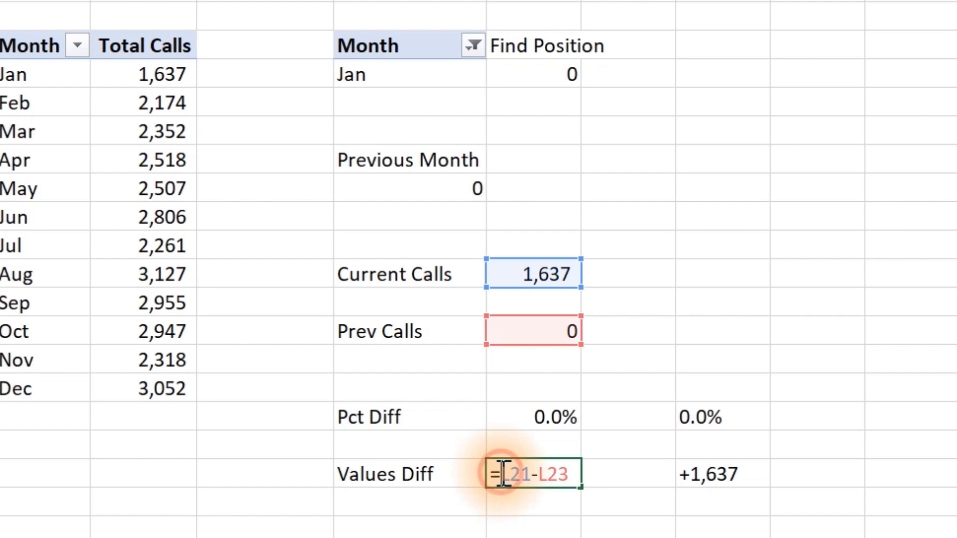
{"action": "type", "text": "if"}
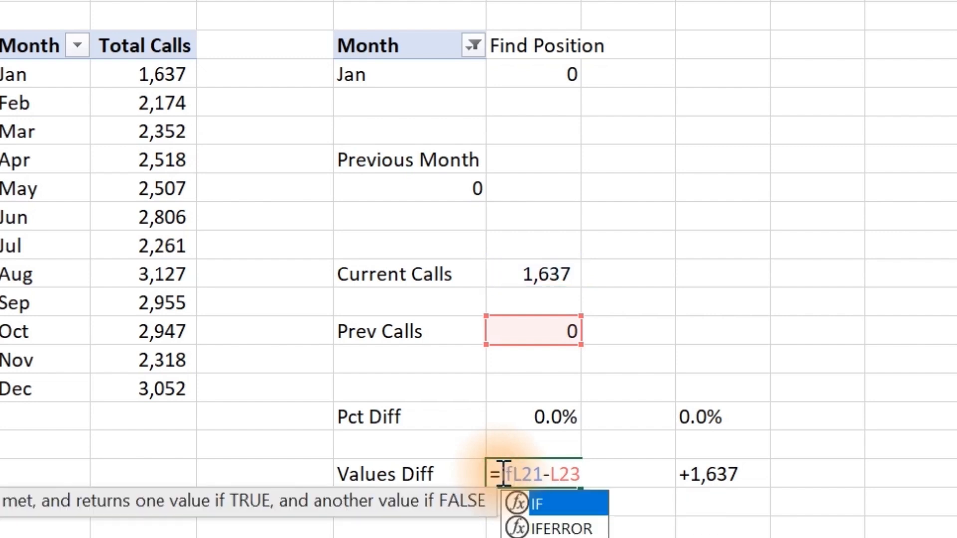
{"action": "type", "text": "("}
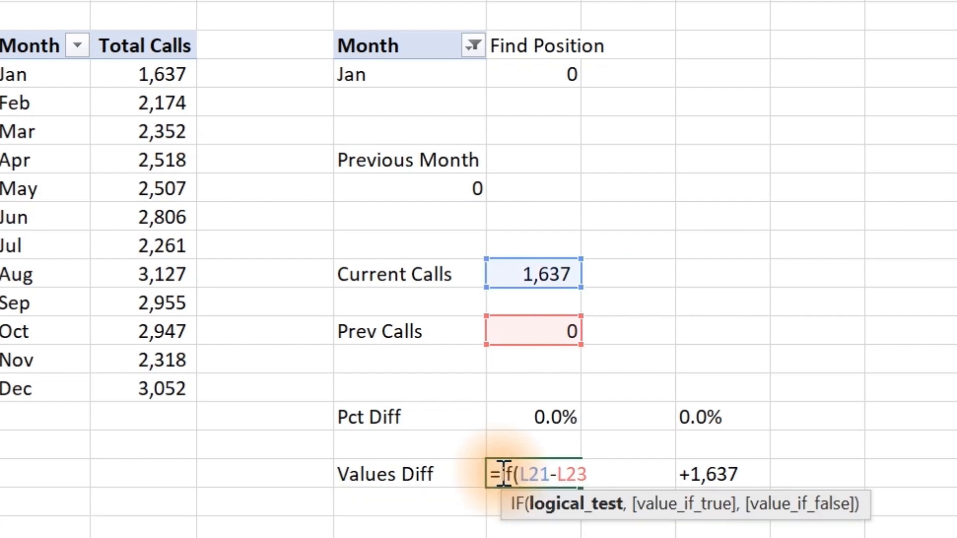
{"action": "left_click", "coordinate": [532, 327]}
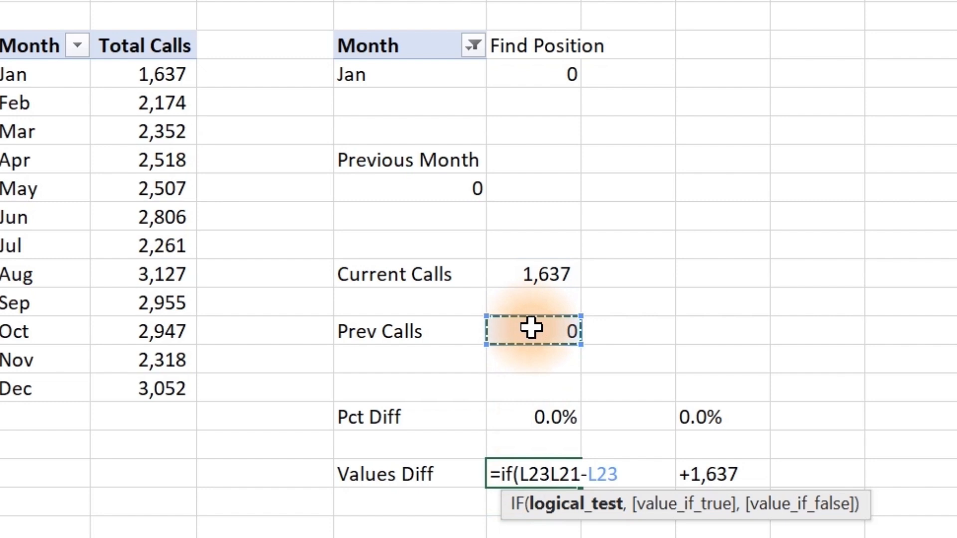
{"action": "type", "text": "=0,0,"}
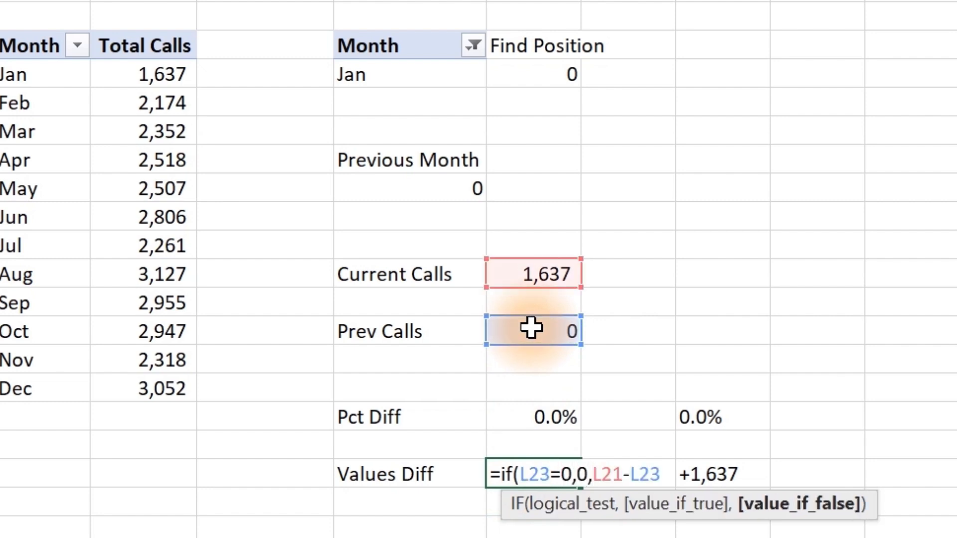
{"action": "left_click", "coordinate": [665, 474]}
{"action": "type", "text": ")"}
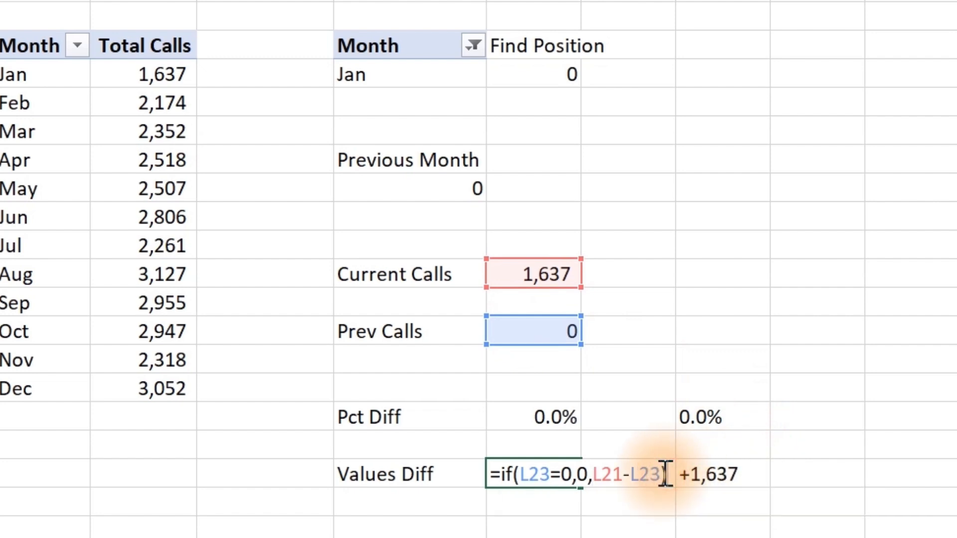
{"action": "key", "text": "Return"}
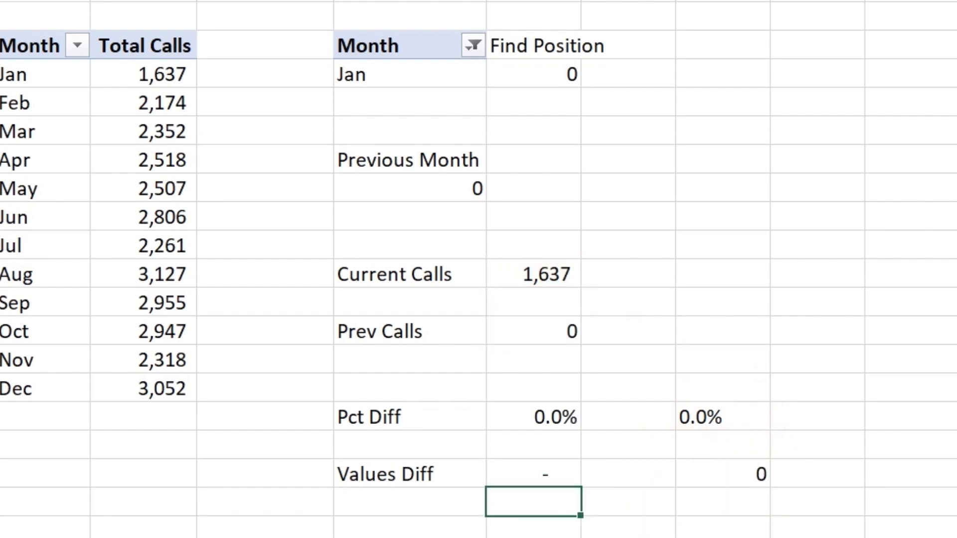
Filter the Month slicer to Feb and finally to Jun to test the difference calculations
{"action": "left_click", "coordinate": [662, 536]}
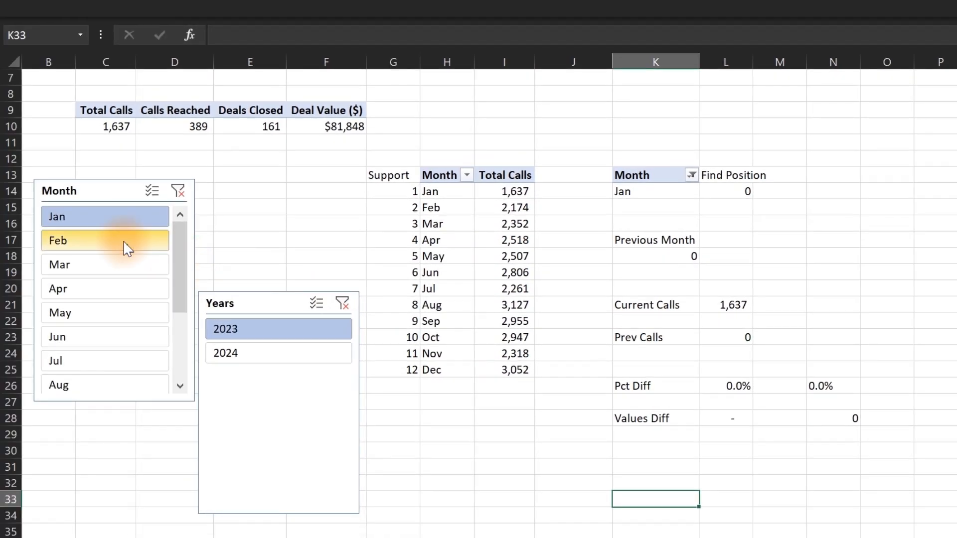
{"action": "left_click", "coordinate": [125, 242]}
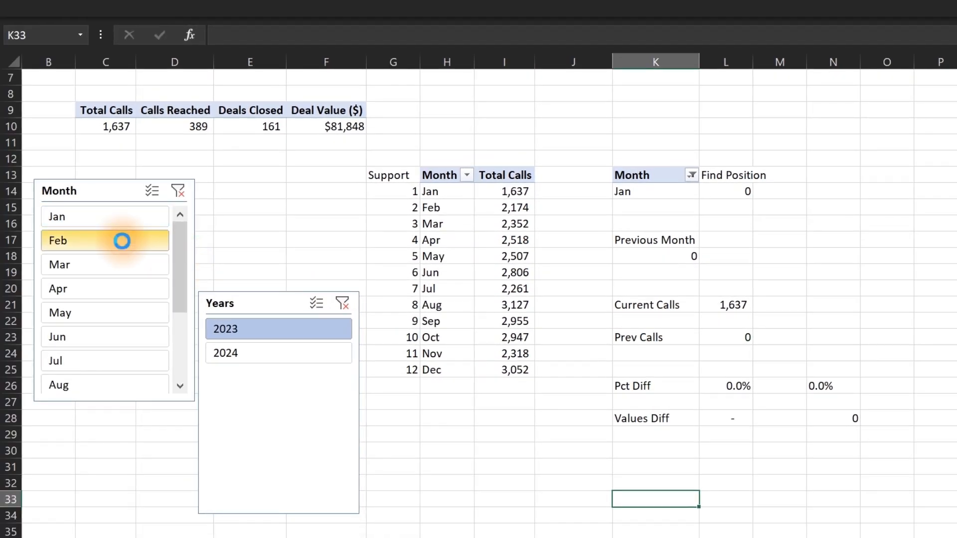
{"action": "left_click", "coordinate": [142, 343]}
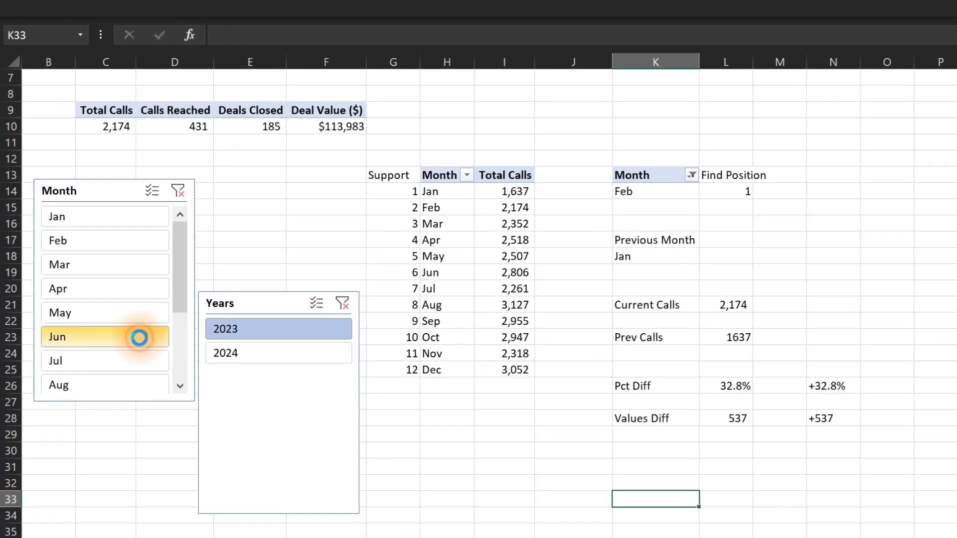
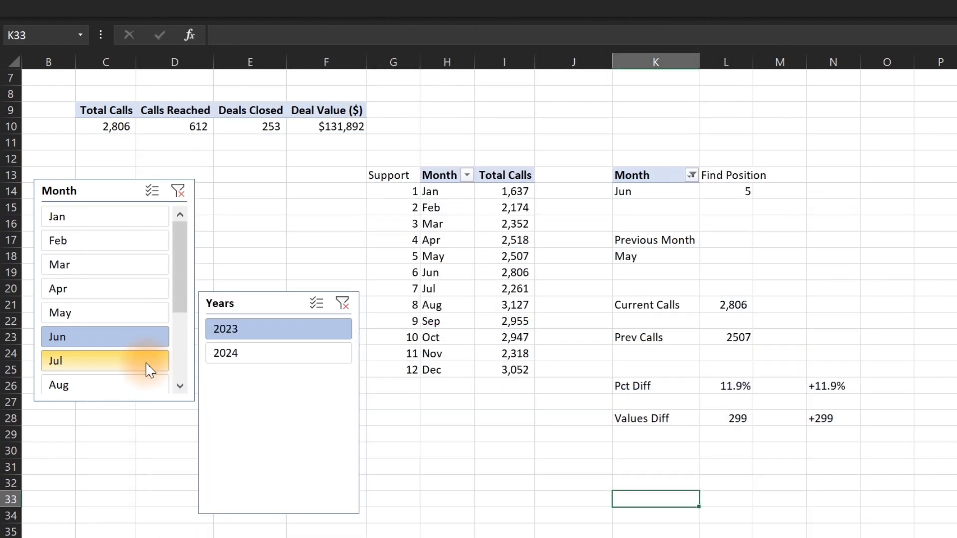
Combine the signed percentage and value differences in K32 with the formula =N26&" "&N28
{"action": "left_click", "coordinate": [654, 481]}
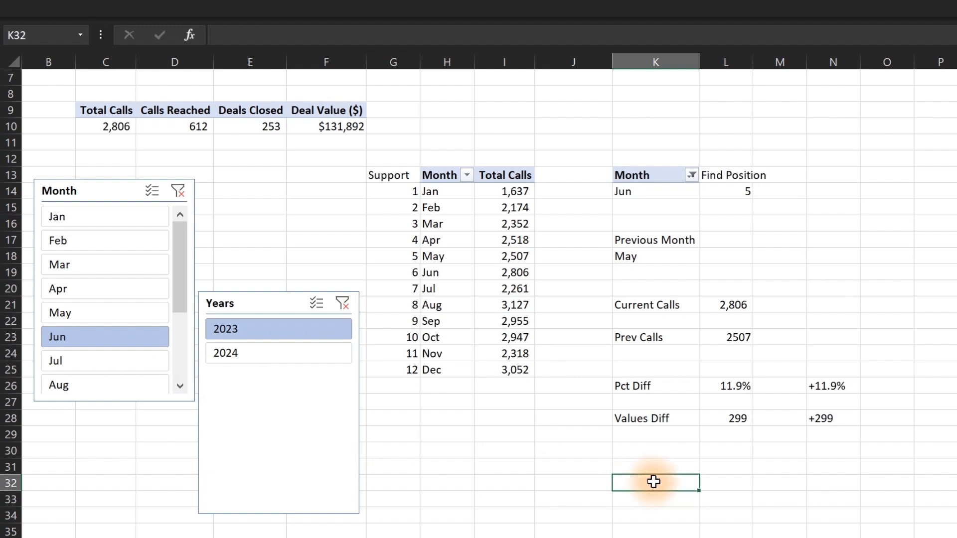
{"action": "type", "text": "="}
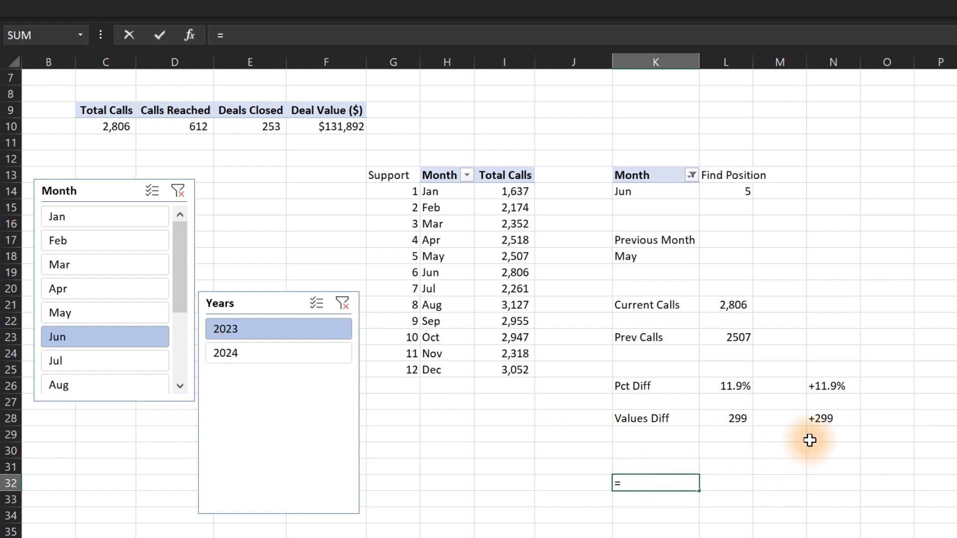
{"action": "left_click", "coordinate": [825, 389]}
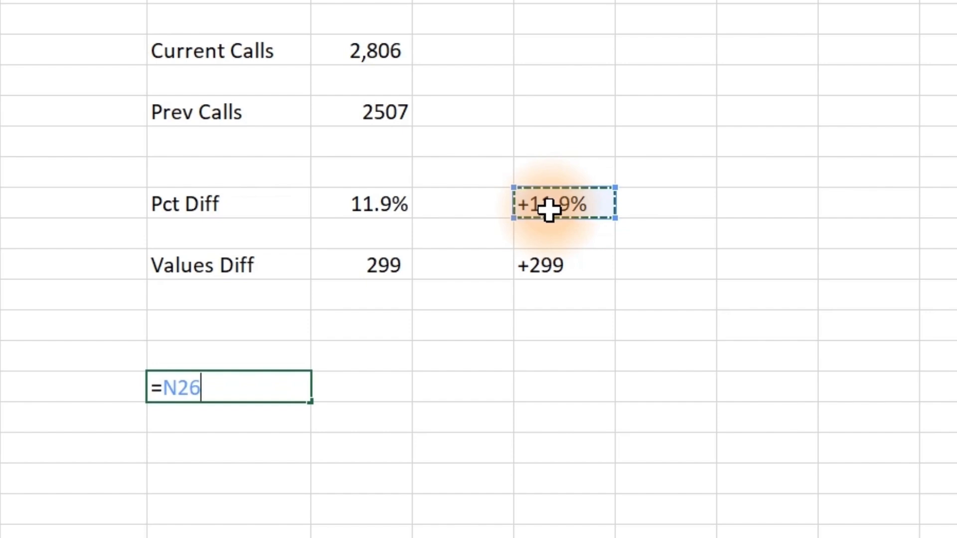
{"action": "type", "text": "&\" \"&"}
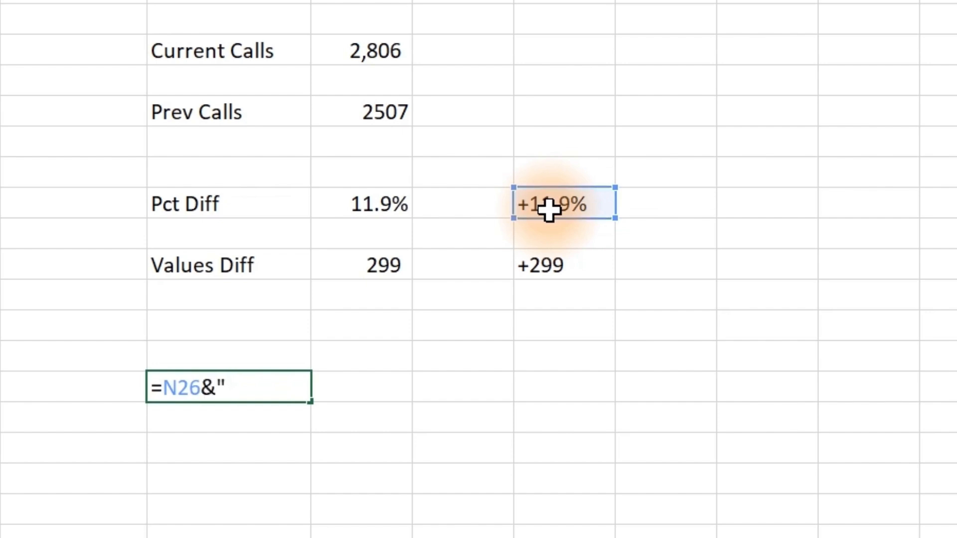
{"action": "left_click", "coordinate": [563, 262]}
{"action": "key", "text": "Return"}
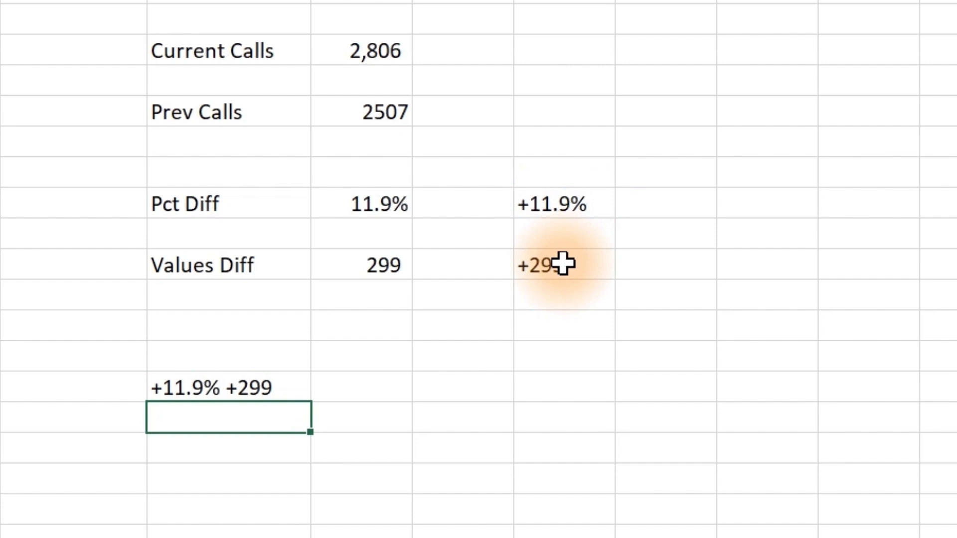
Separate the two differences in K32 with a vertical bar by changing the formula to =N26&" | "&N28
{"action": "left_click", "coordinate": [181, 390]}
{"action": "double_click", "coordinate": [226, 389]}
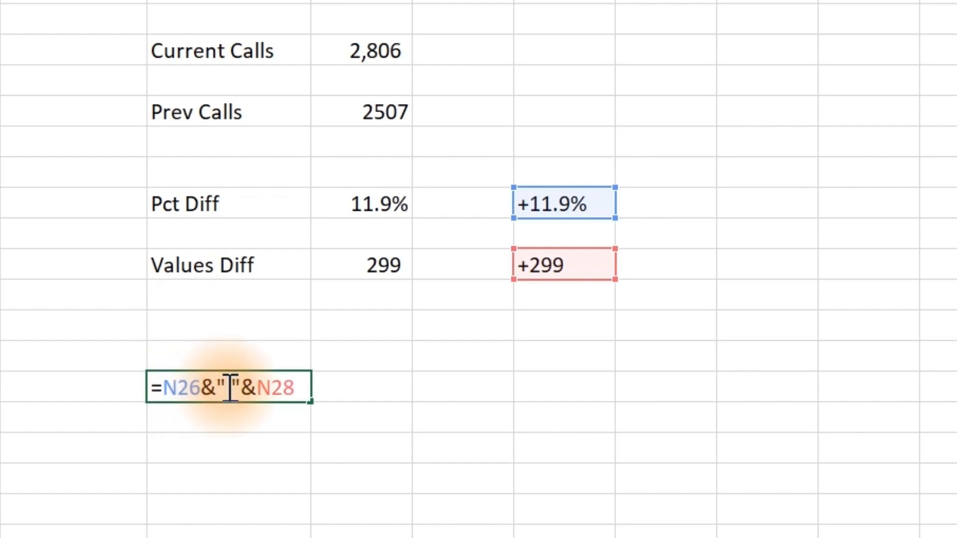
{"action": "type", "text": "|"}
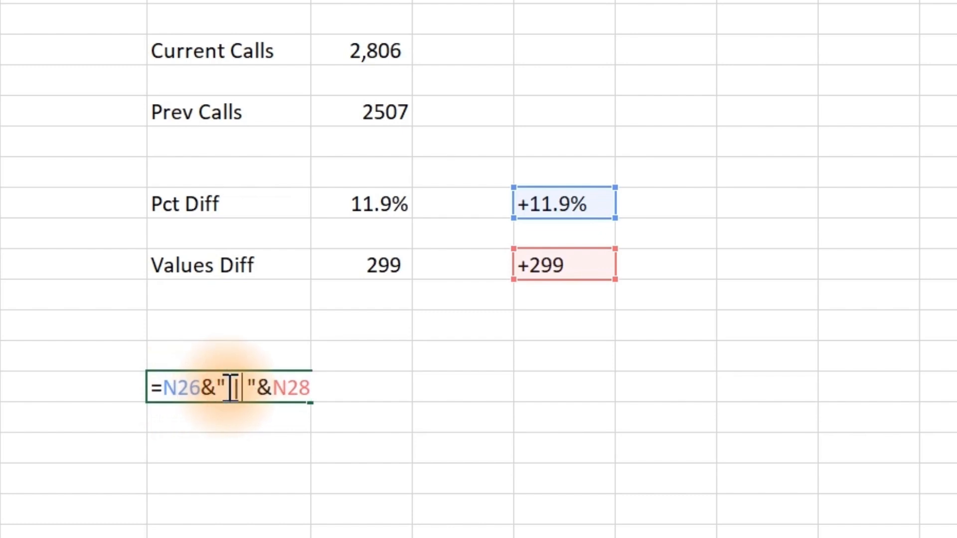
{"action": "key", "text": "Return"}
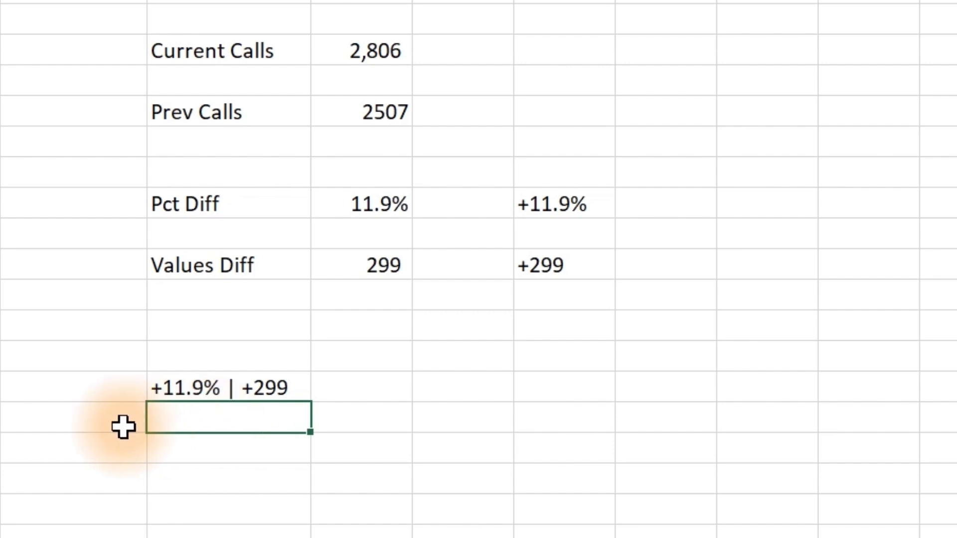
Format K32 with a slightly taller row, horizontally and vertically centred alignment, and bold text
{"action": "left_click", "coordinate": [252, 387]}
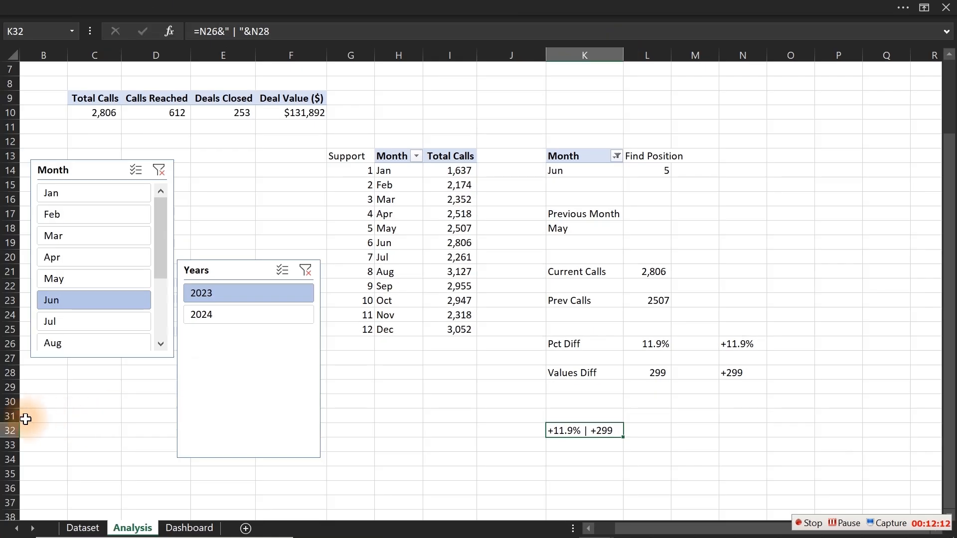
{"action": "left_click_drag", "start_coordinate": [12, 438], "coordinate": [12, 441]}
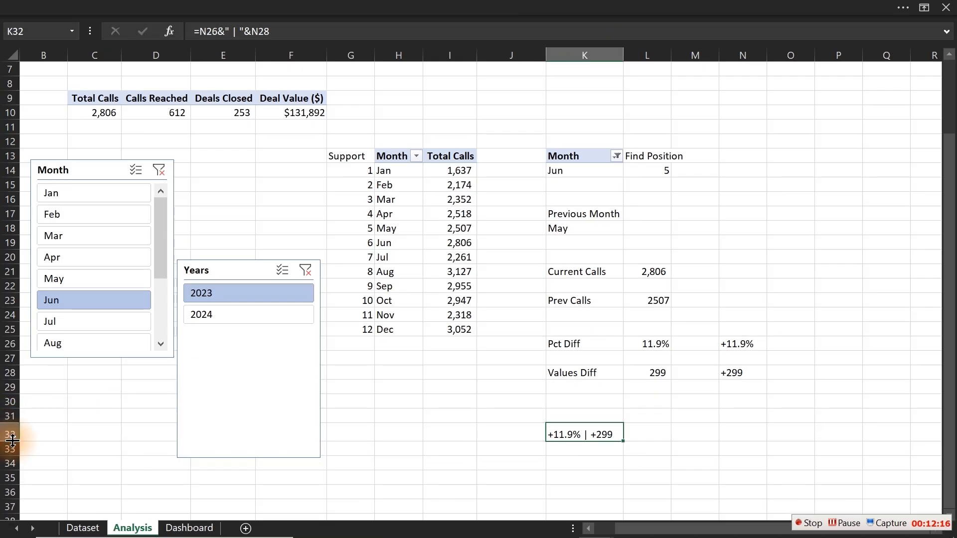
{"action": "left_click", "coordinate": [449, 6]}
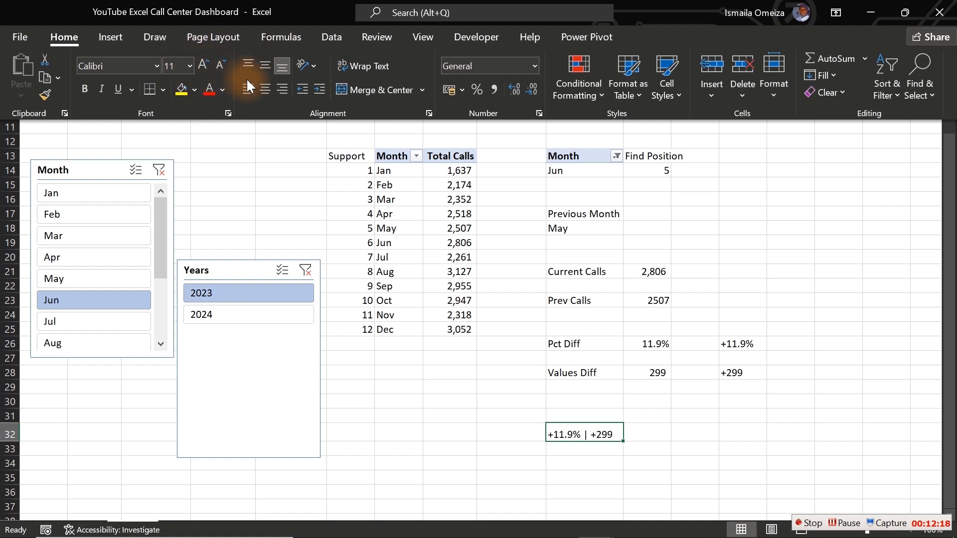
{"action": "left_click", "coordinate": [265, 88]}
{"action": "left_click", "coordinate": [265, 65]}
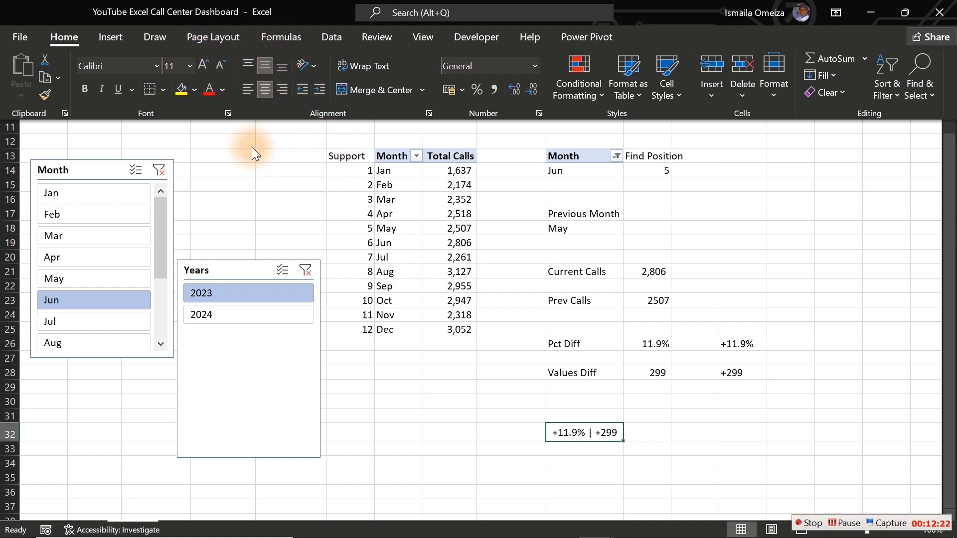
{"action": "left_click", "coordinate": [84, 90]}
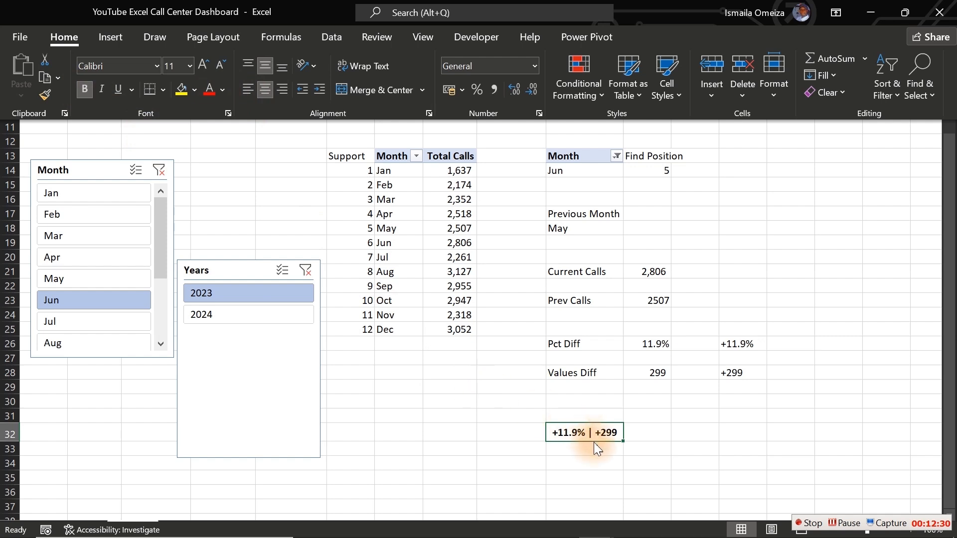
{"action": "left_click", "coordinate": [208, 495]}
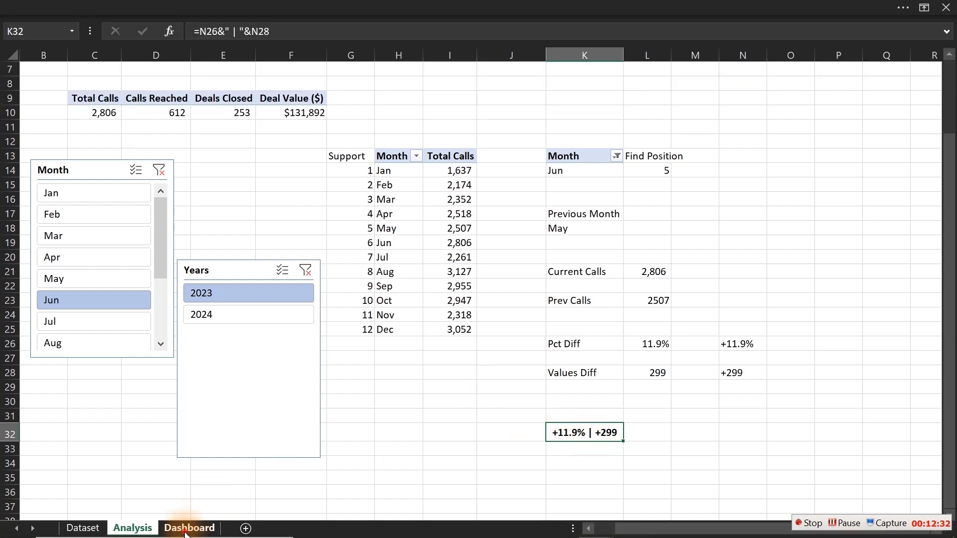
On the Dashboard sheet, duplicate the Total Calls label text box and place the copy just below it in the first card
{"action": "left_click", "coordinate": [188, 530]}
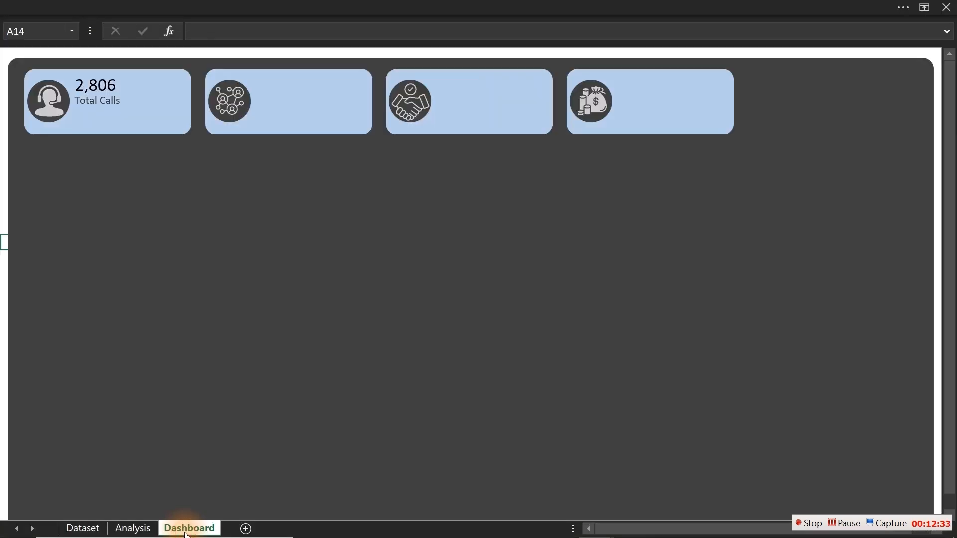
{"action": "left_click", "coordinate": [123, 529]}
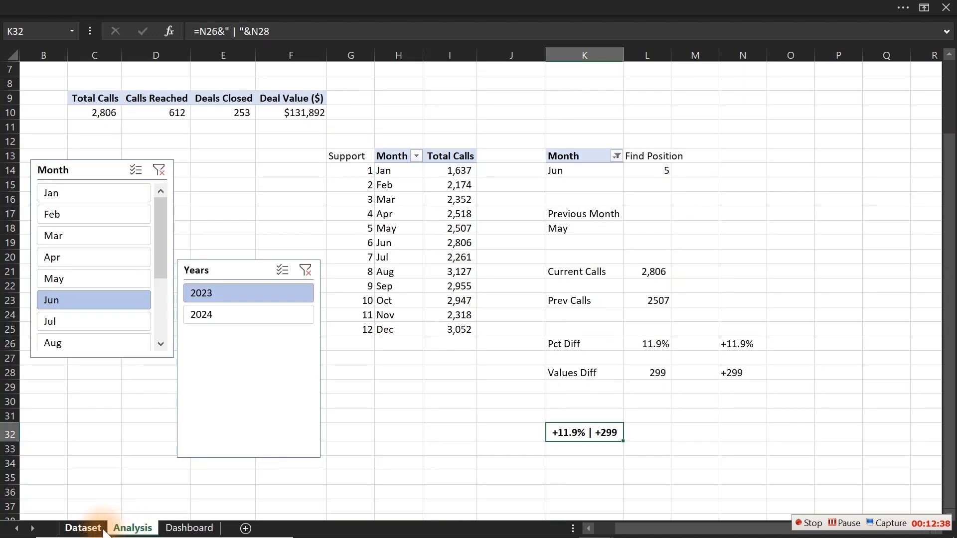
{"action": "left_click", "coordinate": [189, 528]}
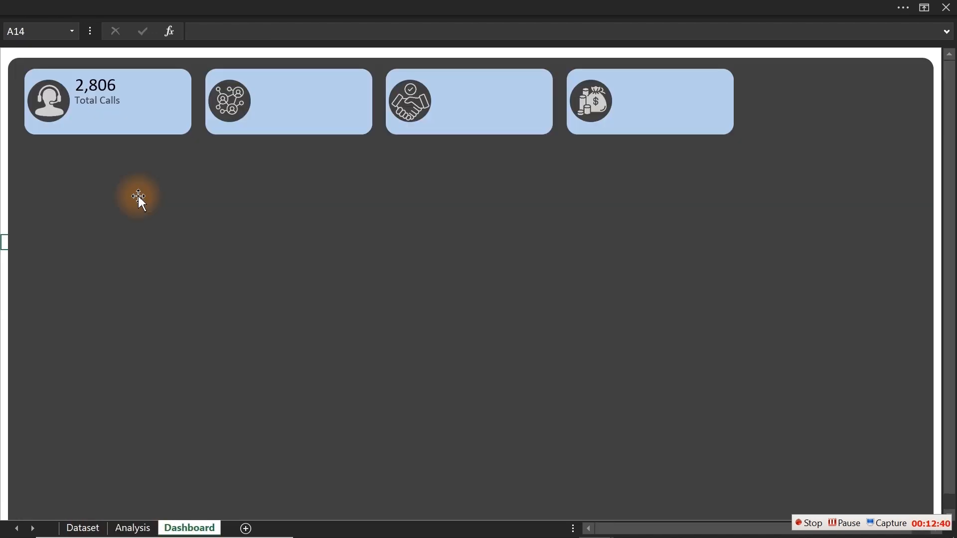
{"action": "left_click", "coordinate": [109, 105]}
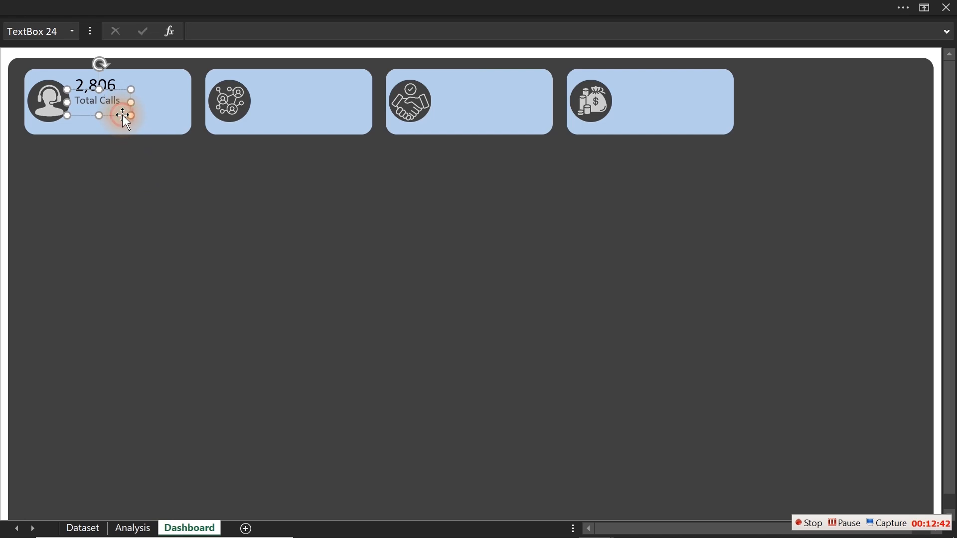
{"action": "left_click", "coordinate": [122, 116]}
{"action": "left_click_drag", "start_coordinate": [123, 116], "coordinate": [124, 133]}
Link the copied text box to =Analysis!K32, widen it and align it under the Total Calls label
{"action": "left_click", "coordinate": [218, 31]}
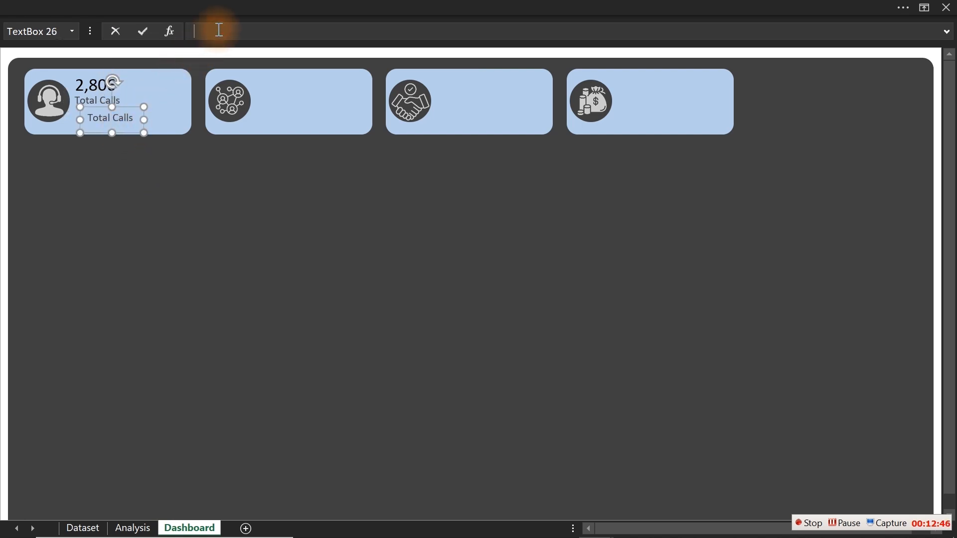
{"action": "type", "text": "="}
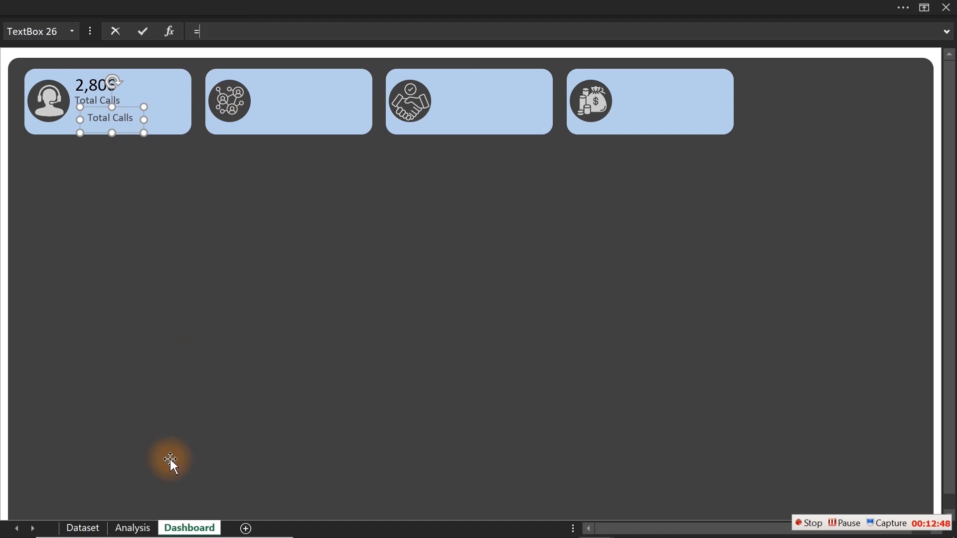
{"action": "left_click", "coordinate": [133, 529]}
{"action": "left_click", "coordinate": [593, 432]}
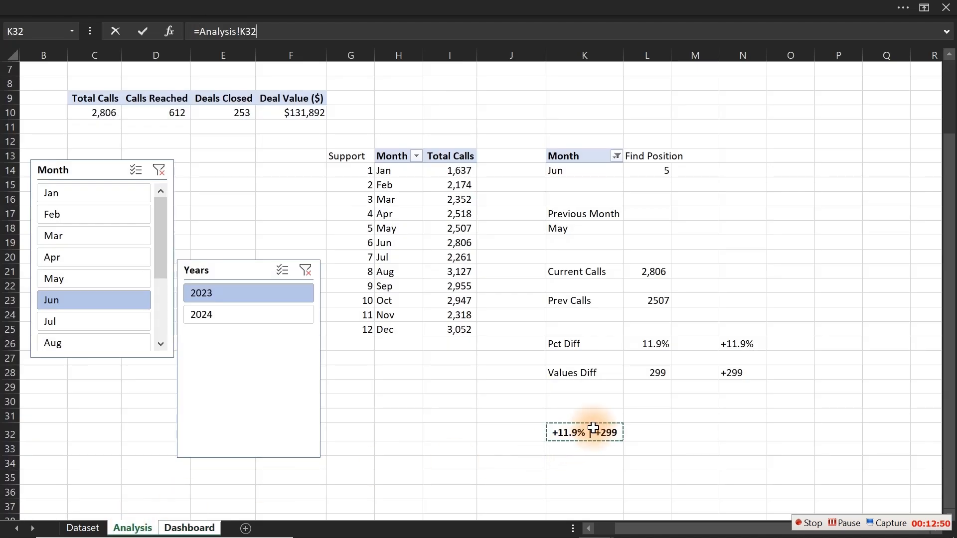
{"action": "key", "text": "Return"}
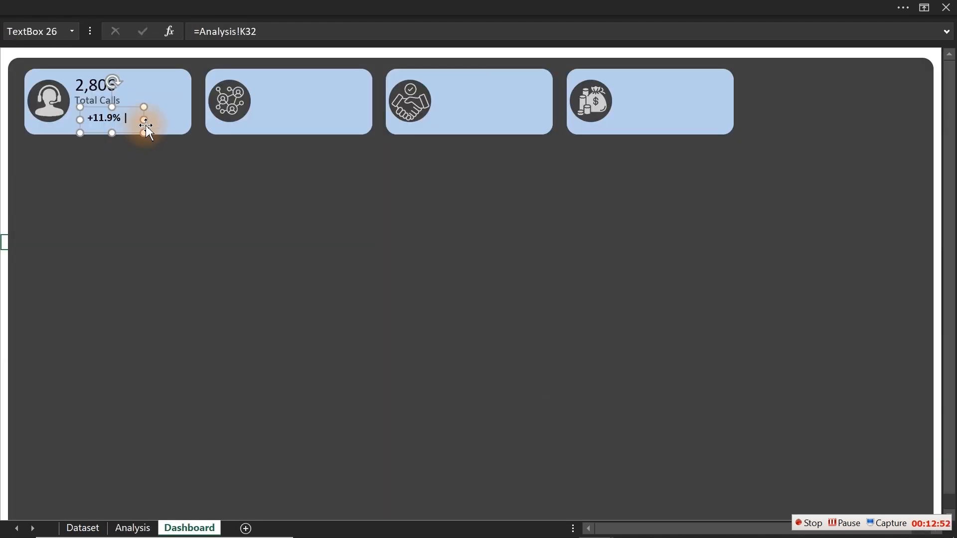
{"action": "mouse_move", "coordinate": [144, 120]}
{"action": "left_mouse_down"}
{"action": "mouse_move", "coordinate": [171, 120]}
{"action": "mouse_move", "coordinate": [129, 115]}
{"action": "left_mouse_up"}
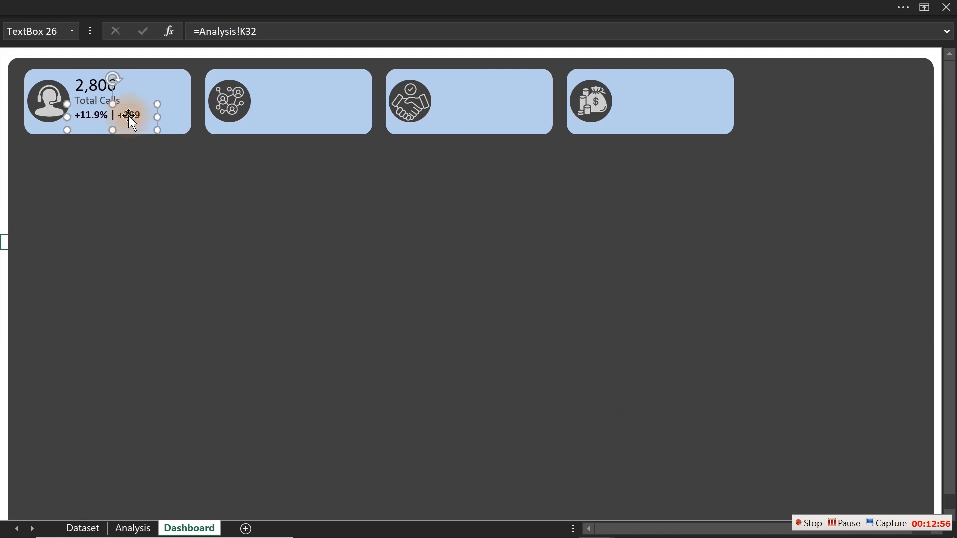
{"action": "left_click", "coordinate": [3, 243]}
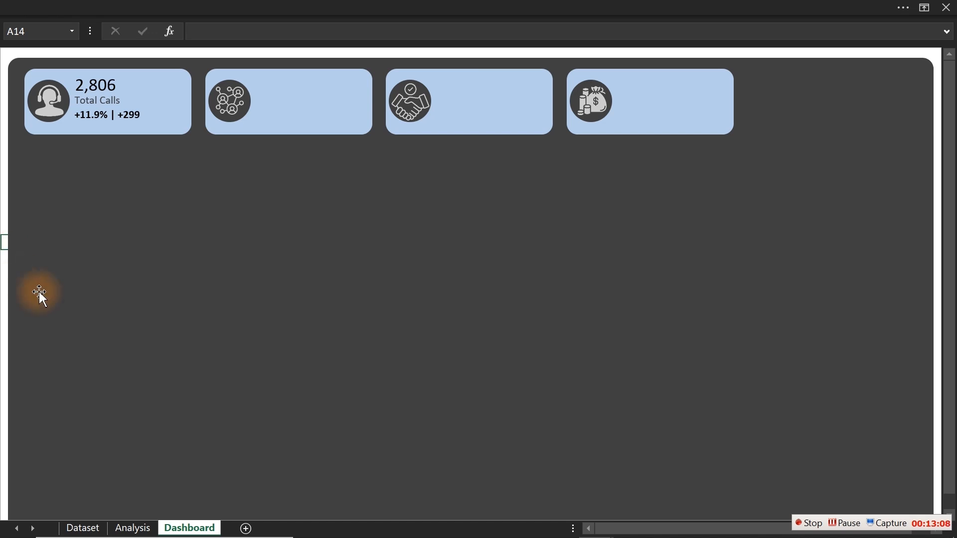
Examine the vs LM differences on the finished dashboard workbook's cards for Jul, Aug and May, and return to the dashboard in progress
{"action": "mouse_move", "coordinate": [464, 537]}
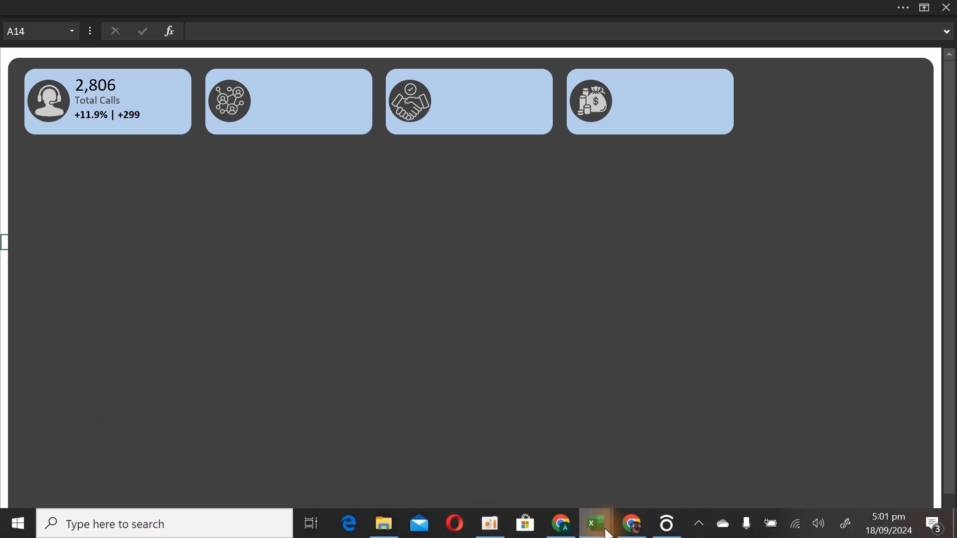
{"action": "mouse_move", "coordinate": [604, 532]}
{"action": "left_click", "coordinate": [657, 467]}
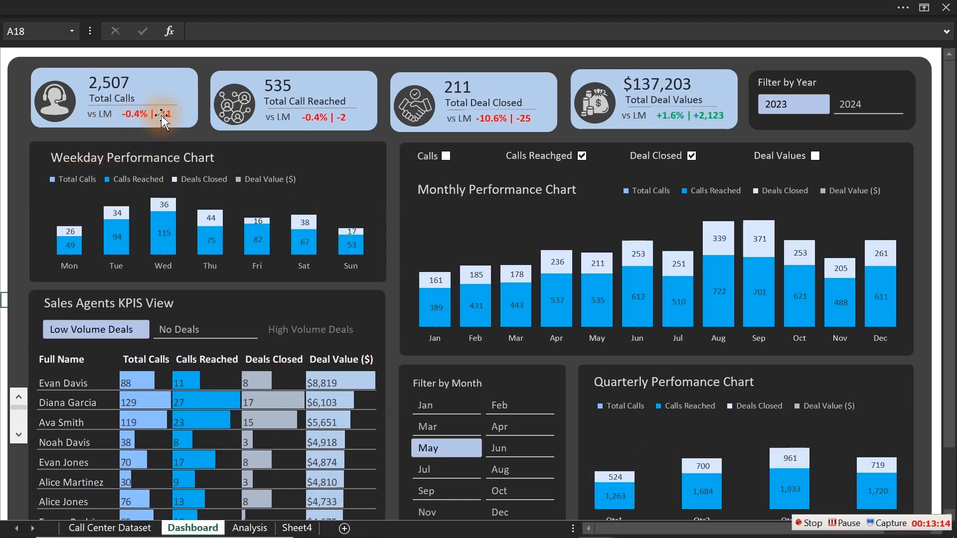
{"action": "left_click", "coordinate": [454, 471]}
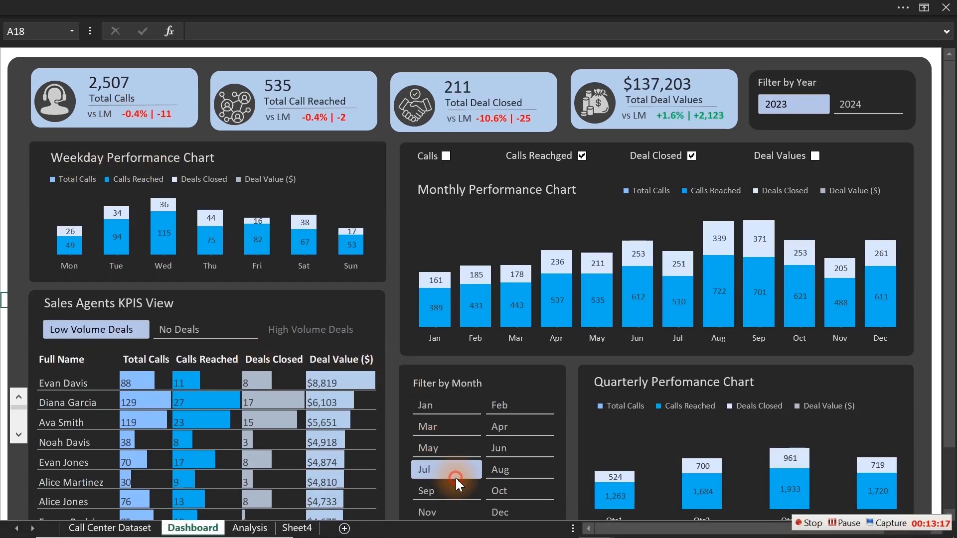
{"action": "left_click", "coordinate": [510, 471]}
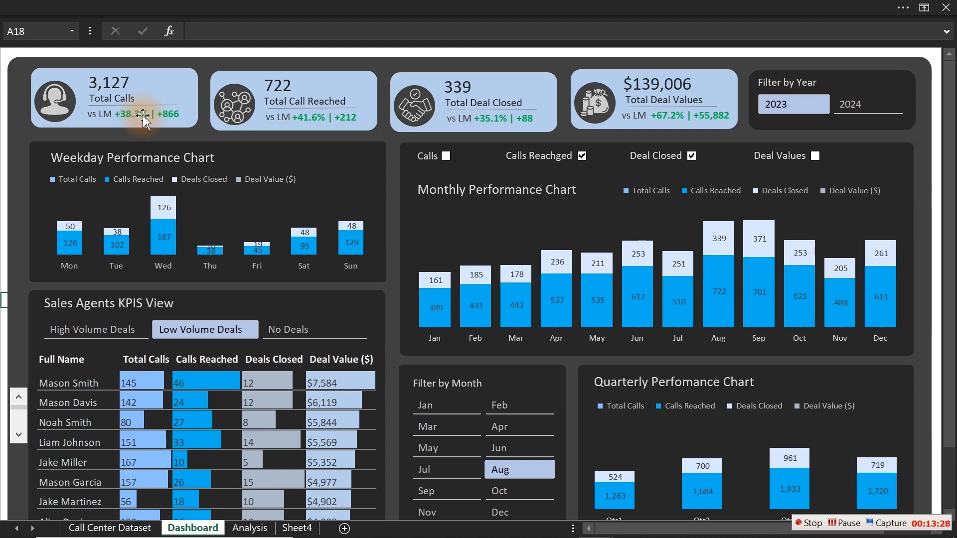
{"action": "left_click", "coordinate": [455, 455]}
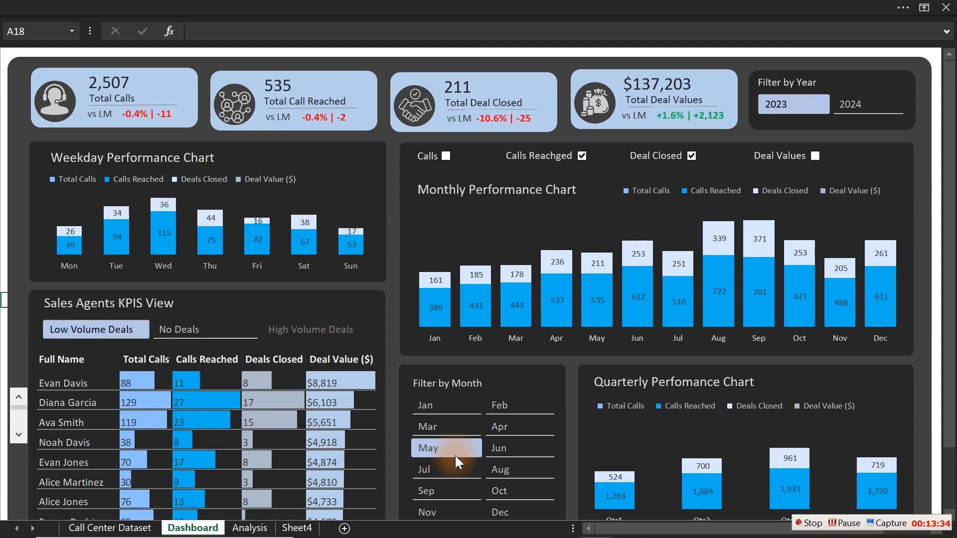
{"action": "mouse_move", "coordinate": [599, 531]}
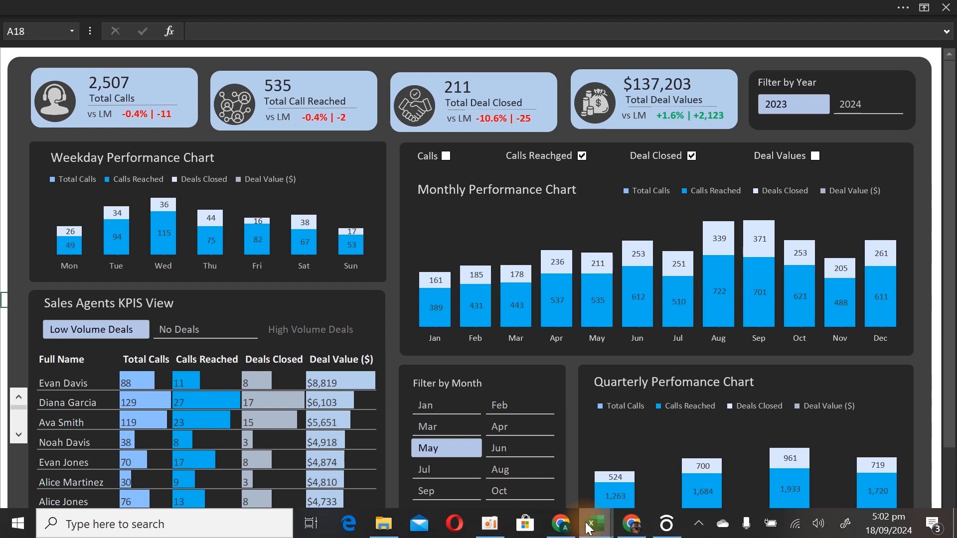
{"action": "left_click", "coordinate": [795, 456]}
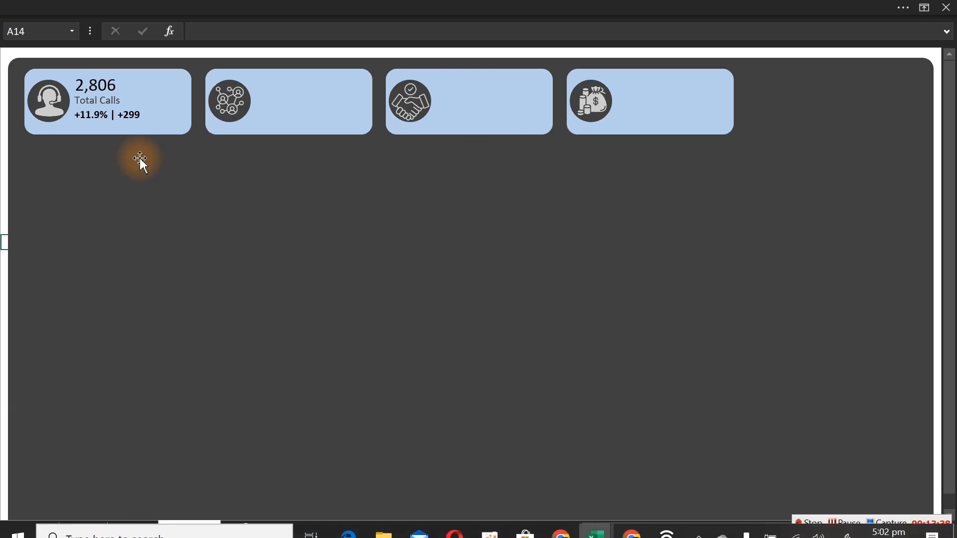
Remove the text box showing the percentage and value differences from the Total Calls card
{"action": "left_click", "coordinate": [131, 118]}
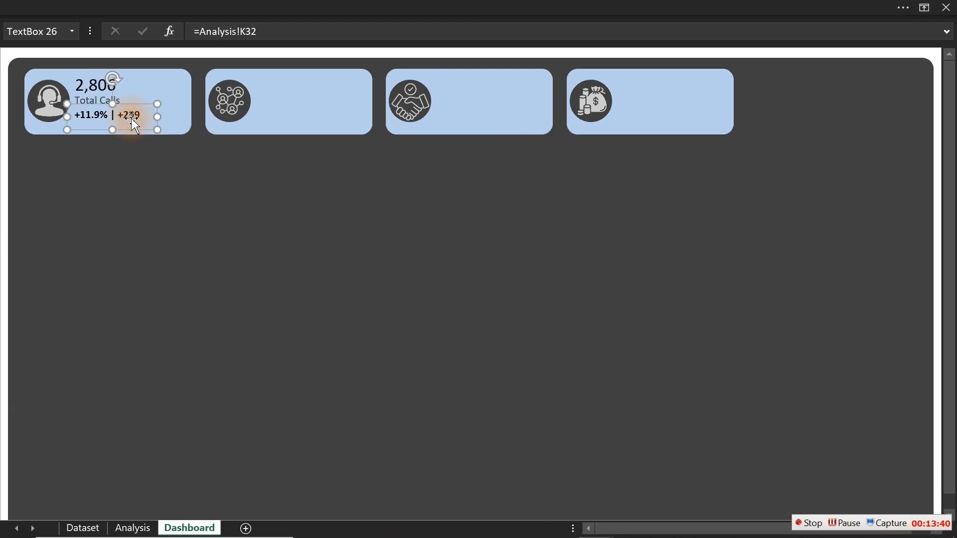
{"action": "left_click_drag", "start_coordinate": [132, 117], "coordinate": [143, 205]}
{"action": "key", "text": "Delete"}
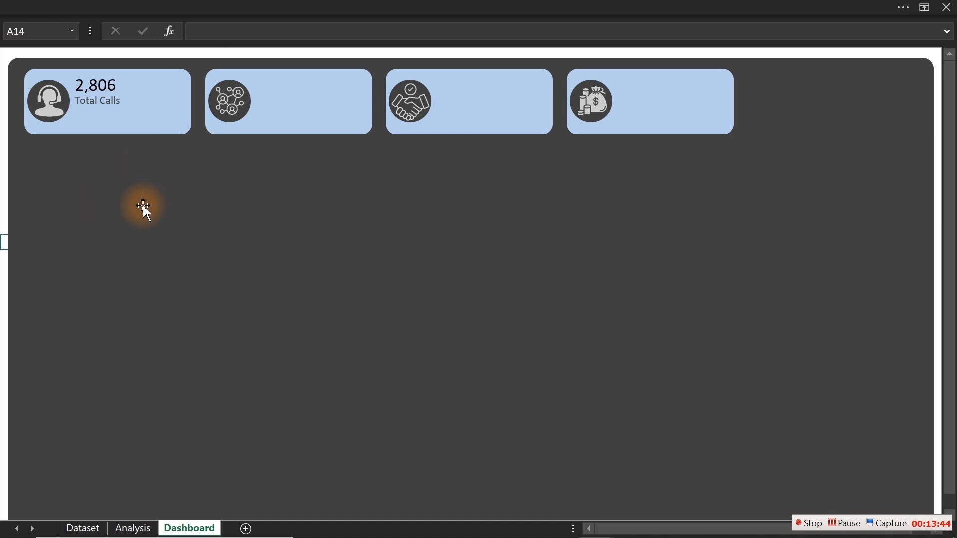
{"action": "left_click", "coordinate": [138, 133]}
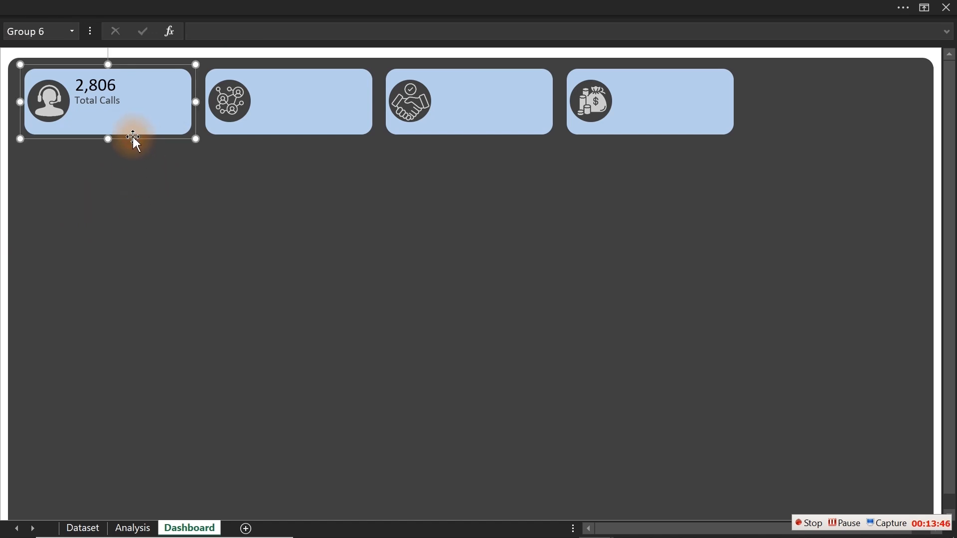
On the Analysis sheet, fill cell K32 with the same light blue as the dashboard cards
{"action": "left_click", "coordinate": [131, 528]}
{"action": "left_click", "coordinate": [585, 432]}
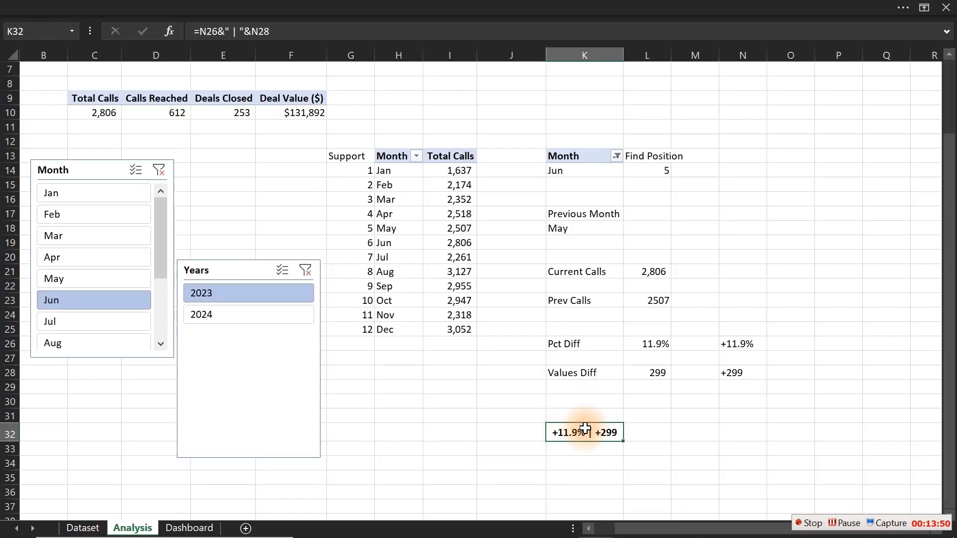
{"action": "left_click", "coordinate": [149, 6]}
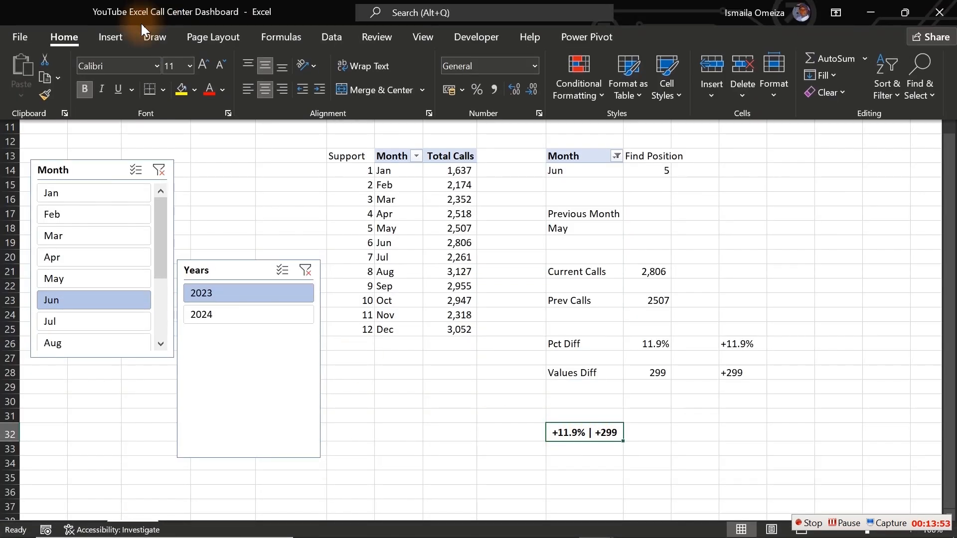
{"action": "left_click", "coordinate": [195, 90]}
{"action": "left_click", "coordinate": [181, 273]}
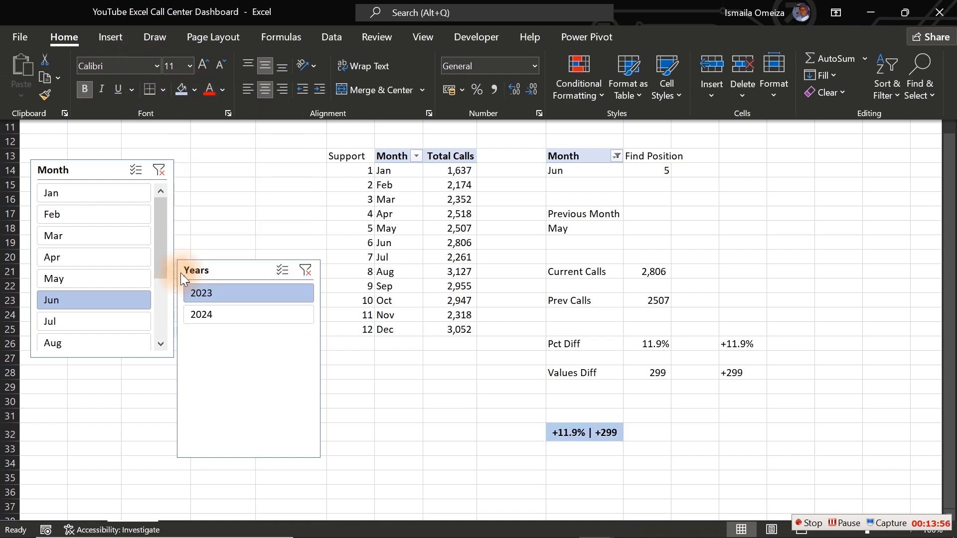
{"action": "key", "text": "ctrl+shift+F1"}
{"action": "left_click", "coordinate": [572, 496]}
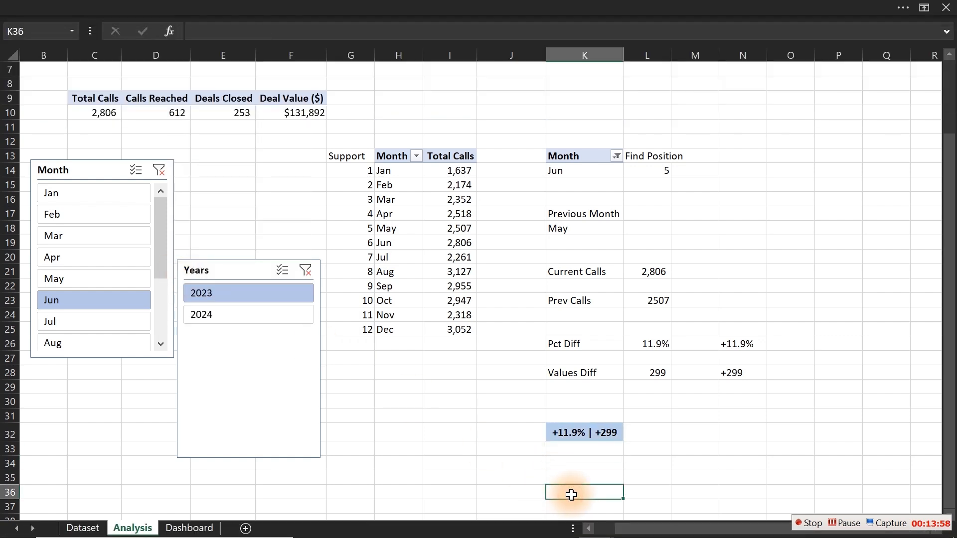
Create a formula-based conditional formatting rule for K32 with the condition =$L$28<=0
{"action": "left_click", "coordinate": [589, 431]}
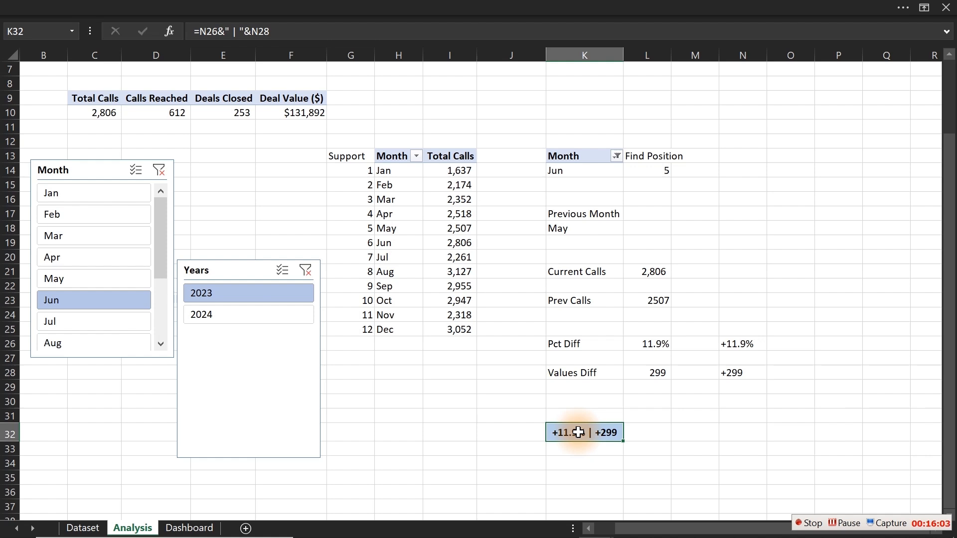
{"action": "left_click", "coordinate": [509, 8]}
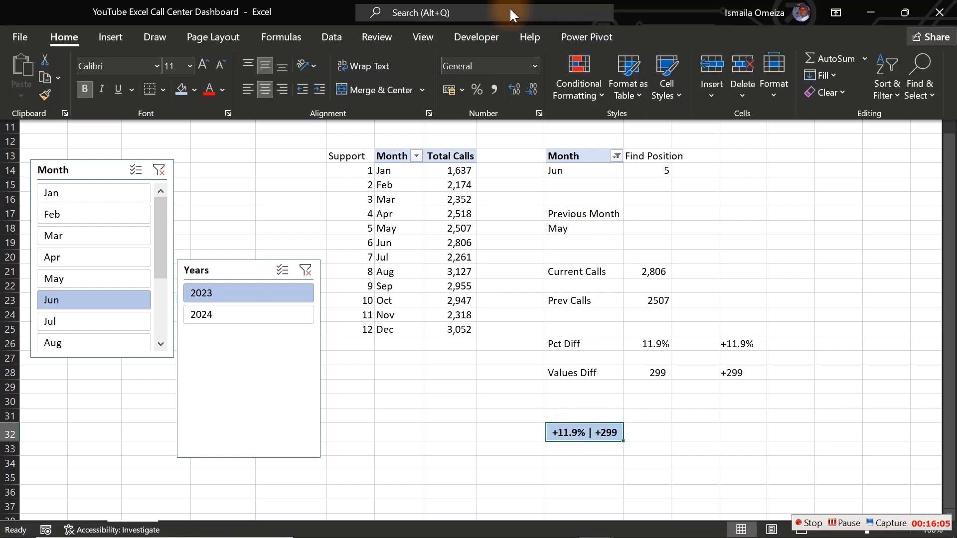
{"action": "left_click", "coordinate": [581, 93]}
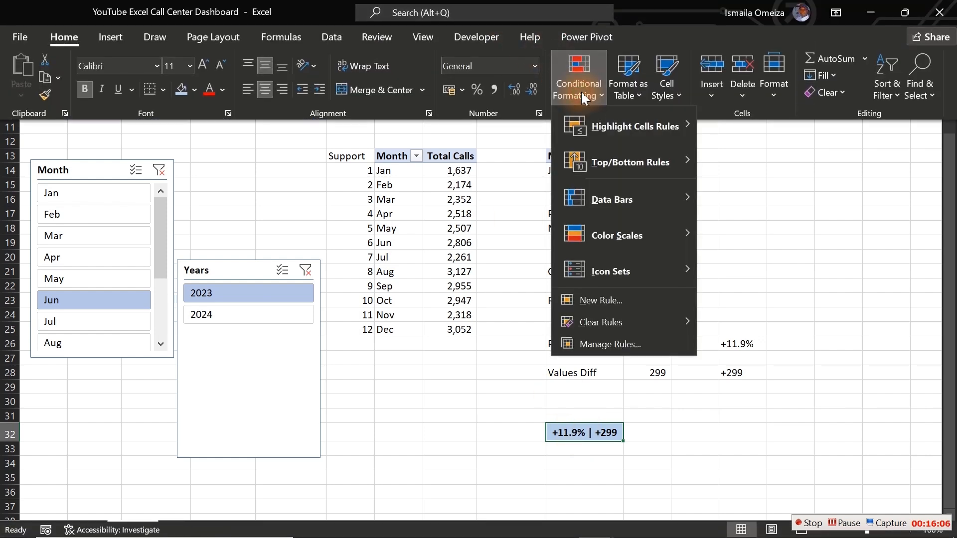
{"action": "left_click", "coordinate": [622, 346]}
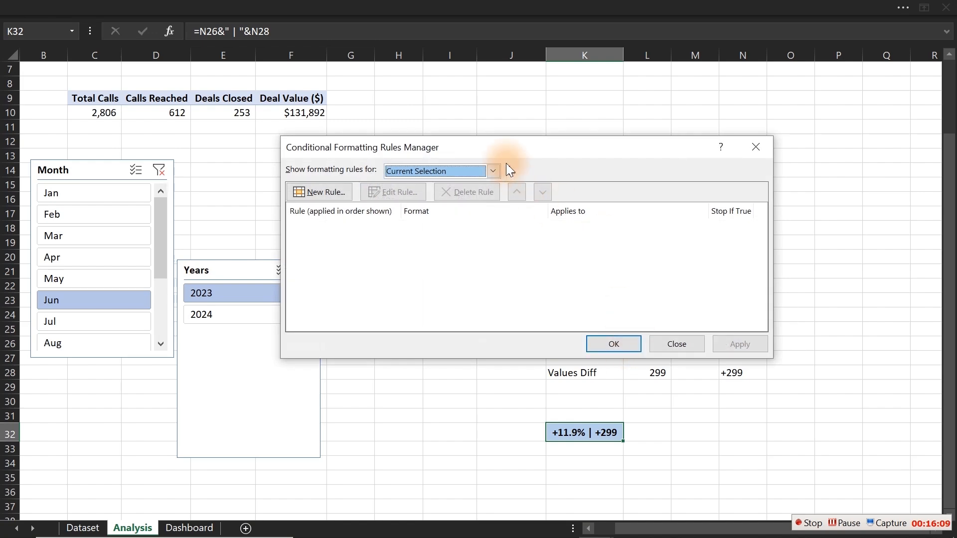
{"action": "left_click_drag", "start_coordinate": [488, 142], "coordinate": [448, 89]}
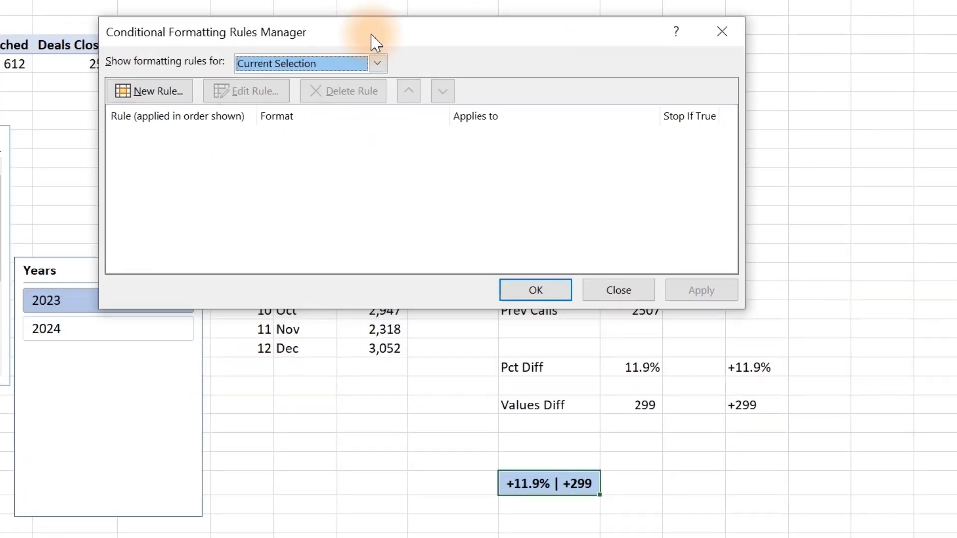
{"action": "left_click_drag", "start_coordinate": [374, 42], "coordinate": [572, 37]}
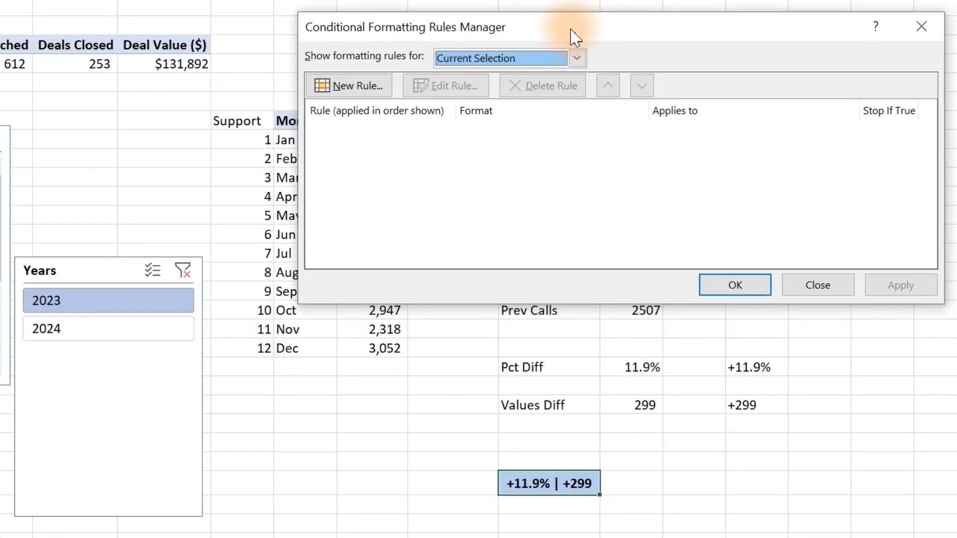
{"action": "left_click", "coordinate": [377, 89]}
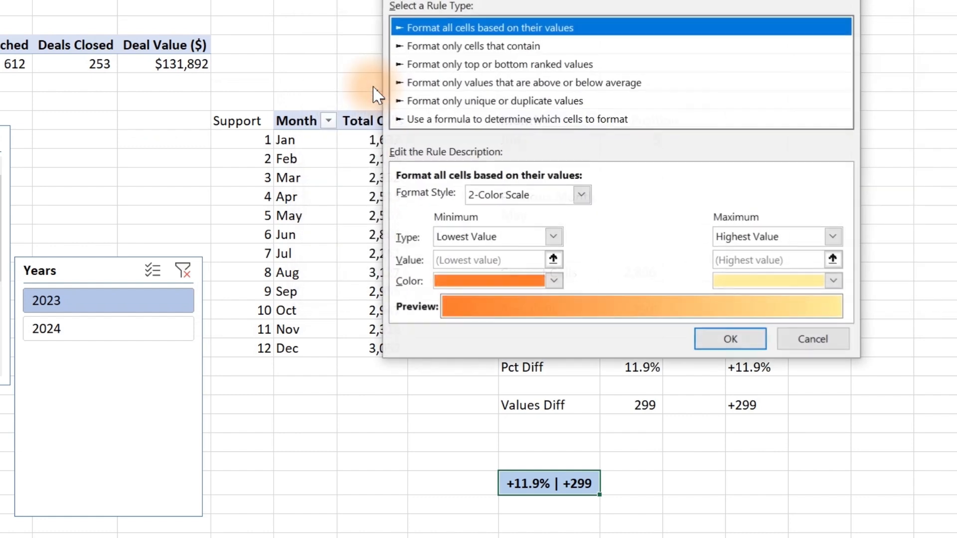
{"action": "left_click", "coordinate": [519, 120]}
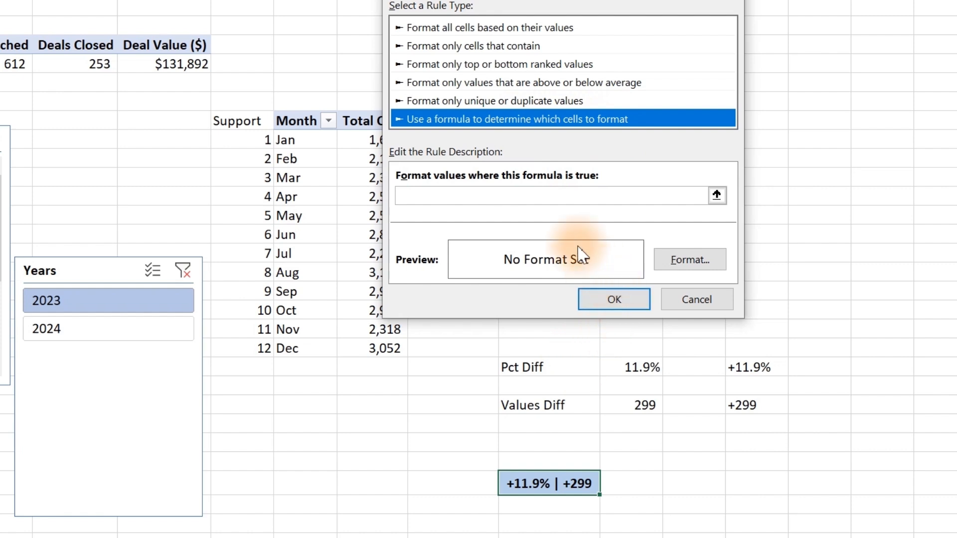
{"action": "left_click", "coordinate": [538, 194]}
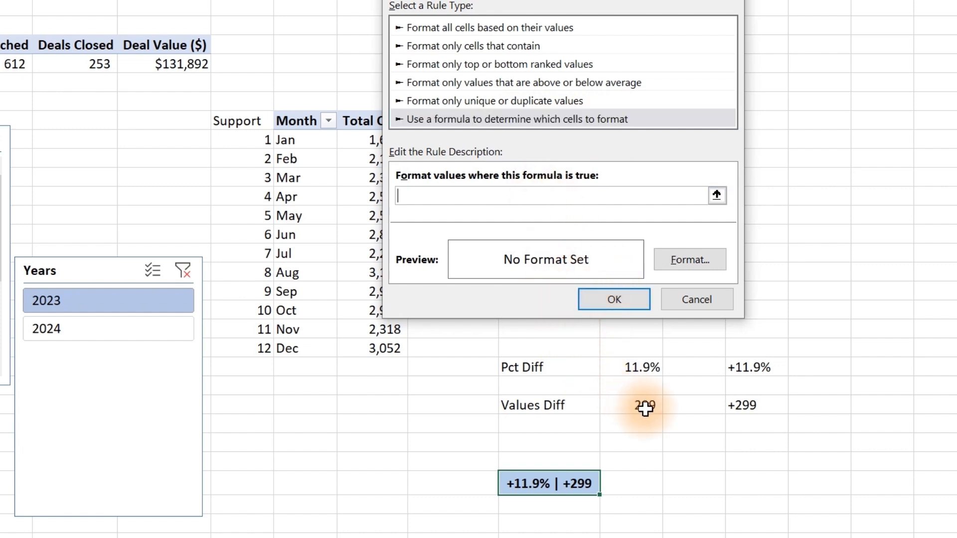
{"action": "left_click", "coordinate": [645, 407]}
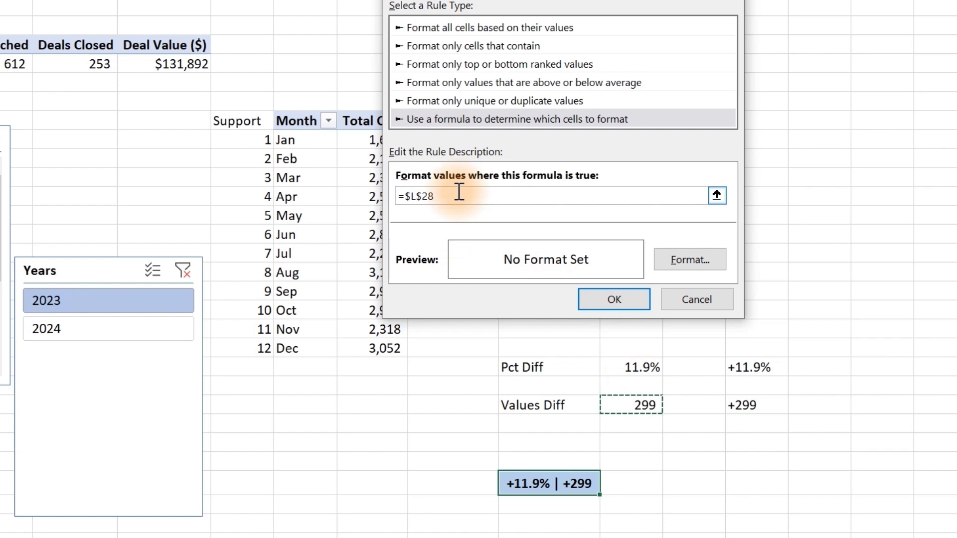
{"action": "type", "text": "<=0"}
Give the =$L$28<=0 rule a standard red font colour and apply it to K32
{"action": "left_click", "coordinate": [690, 259]}
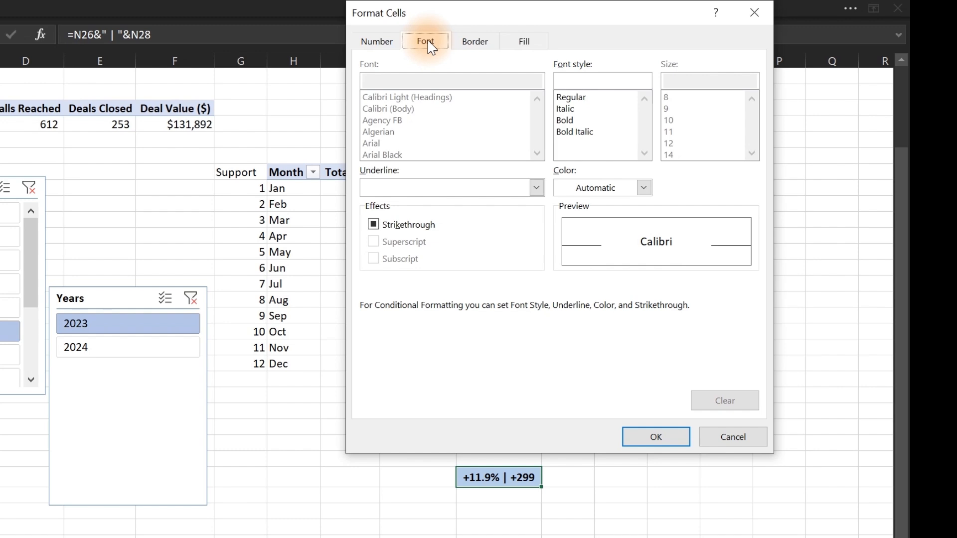
{"action": "left_click", "coordinate": [428, 41]}
{"action": "left_click", "coordinate": [644, 188]}
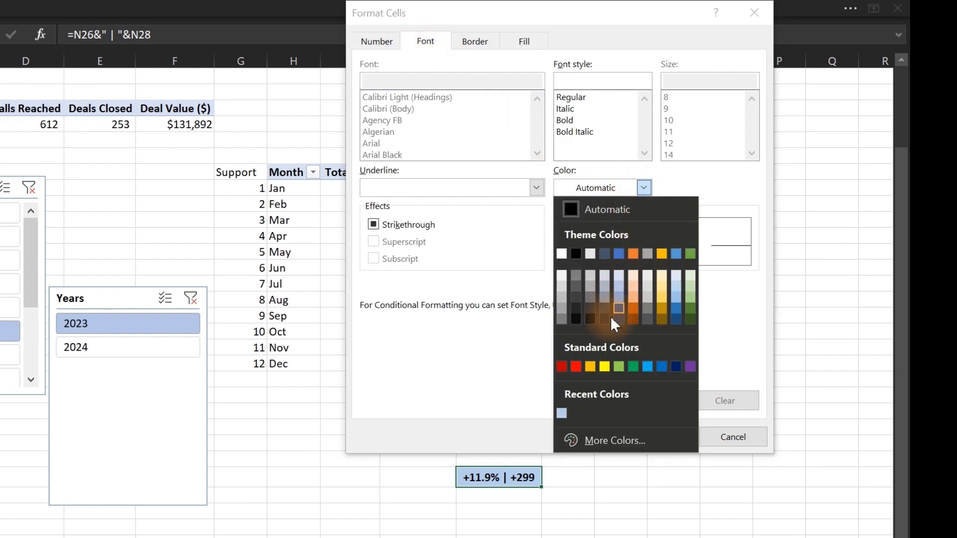
{"action": "left_click", "coordinate": [578, 367]}
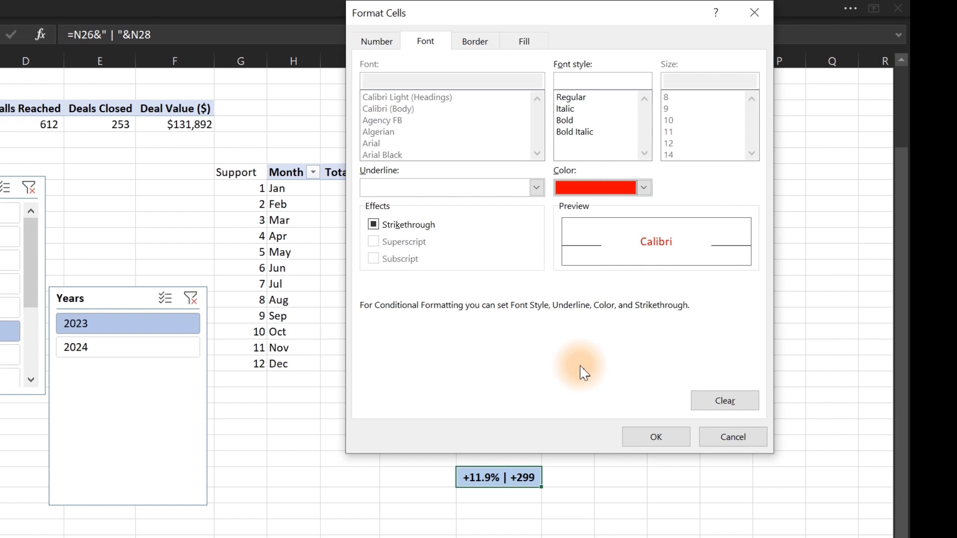
{"action": "left_click", "coordinate": [661, 438]}
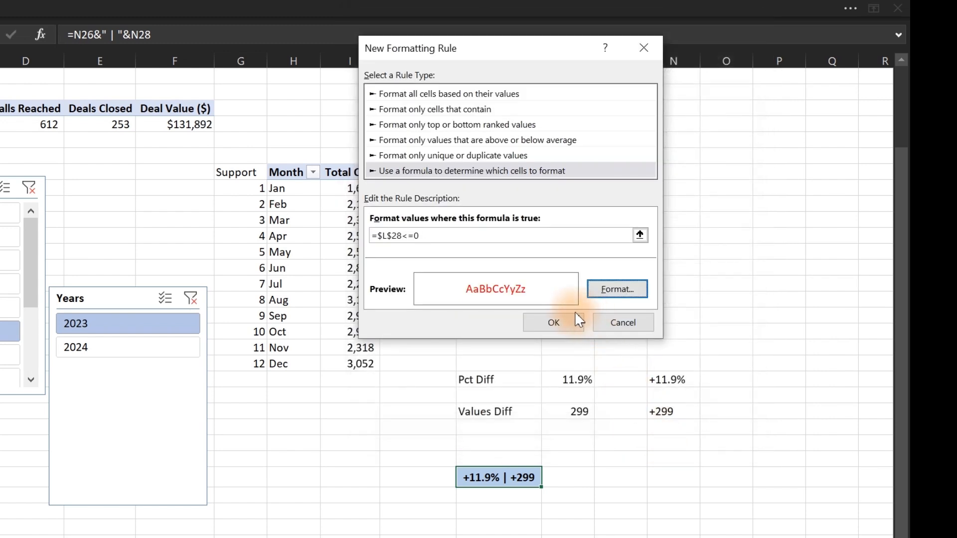
{"action": "left_click", "coordinate": [564, 321]}
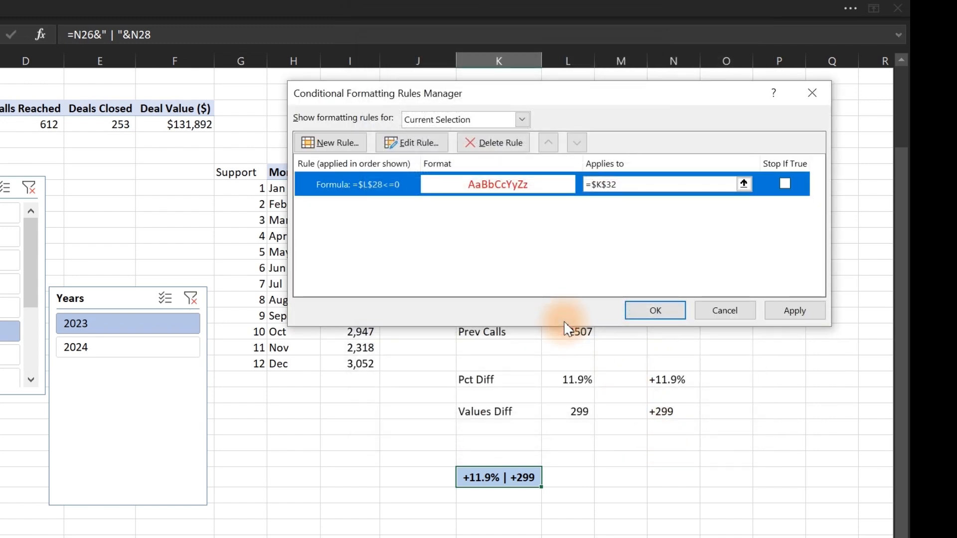
{"action": "left_click", "coordinate": [788, 313]}
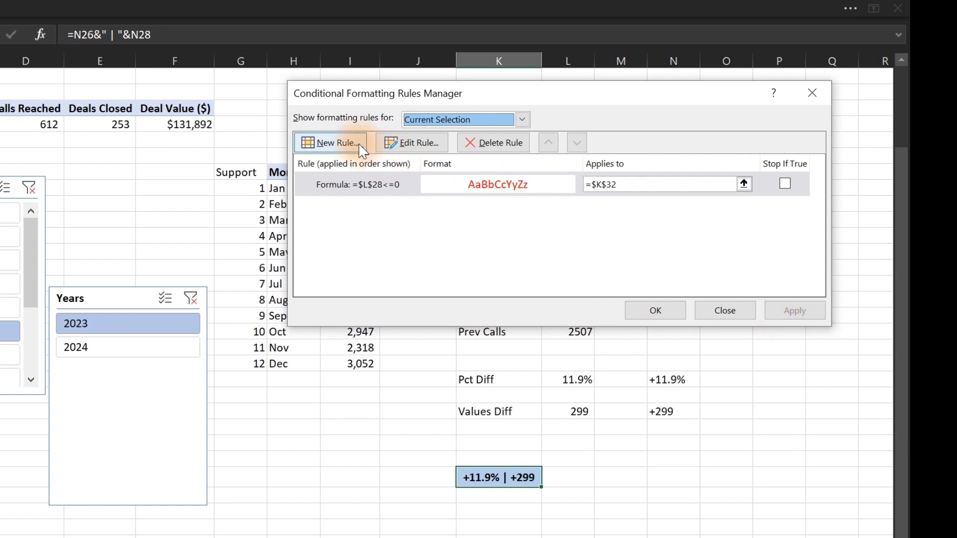
Add a second formula-based conditional formatting rule for K32 with the condition =$L$28>0
{"action": "left_click", "coordinate": [324, 142]}
{"action": "left_click", "coordinate": [474, 171]}
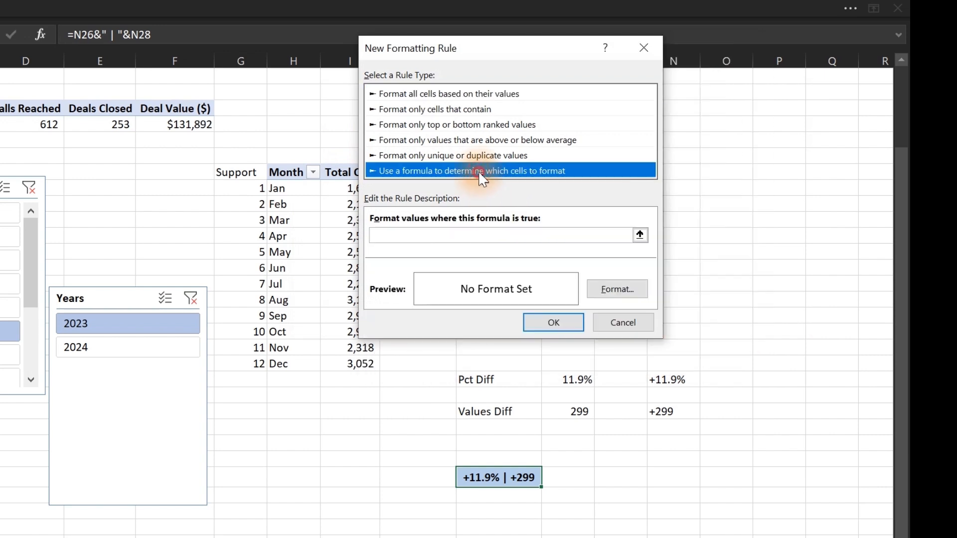
{"action": "left_click", "coordinate": [497, 236]}
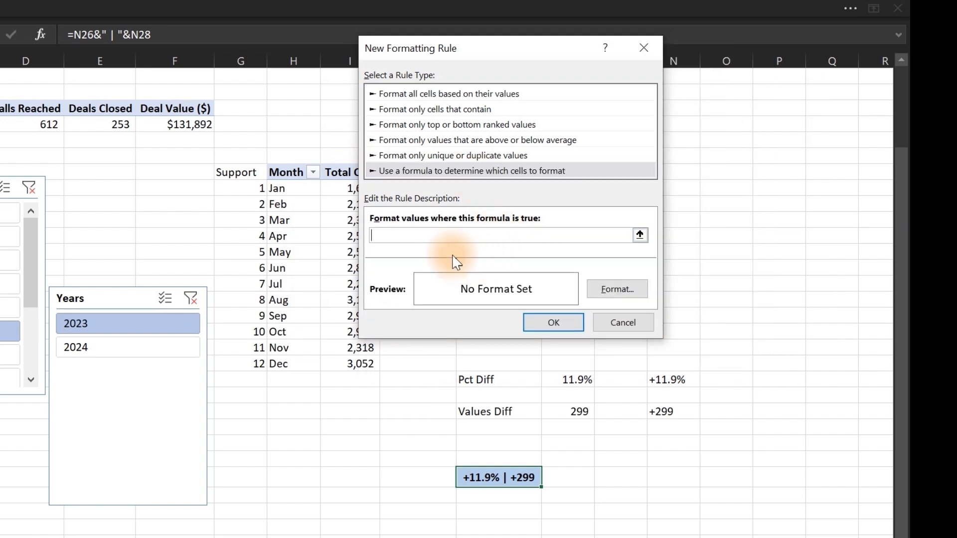
{"action": "left_click", "coordinate": [564, 411]}
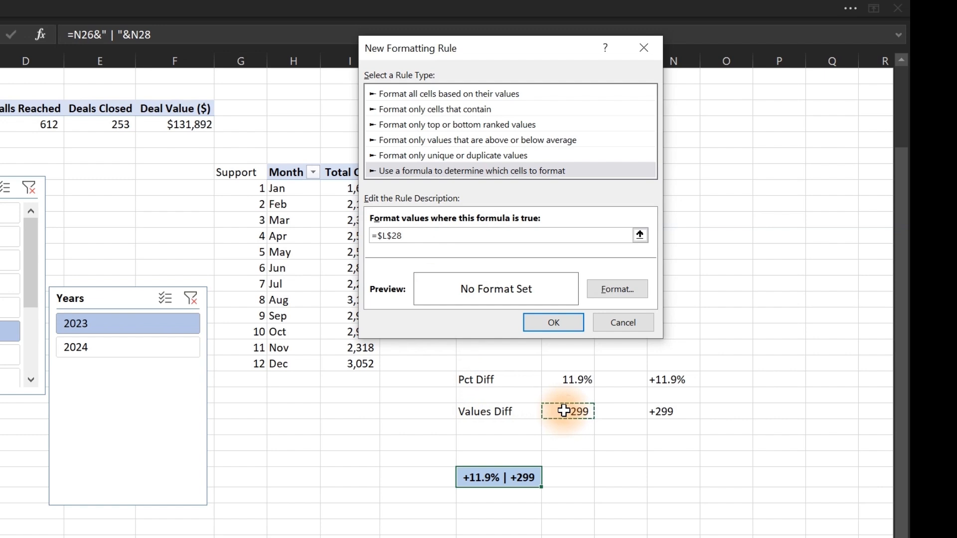
{"action": "type", "text": ">0"}
{"action": "left_click", "coordinate": [566, 322]}
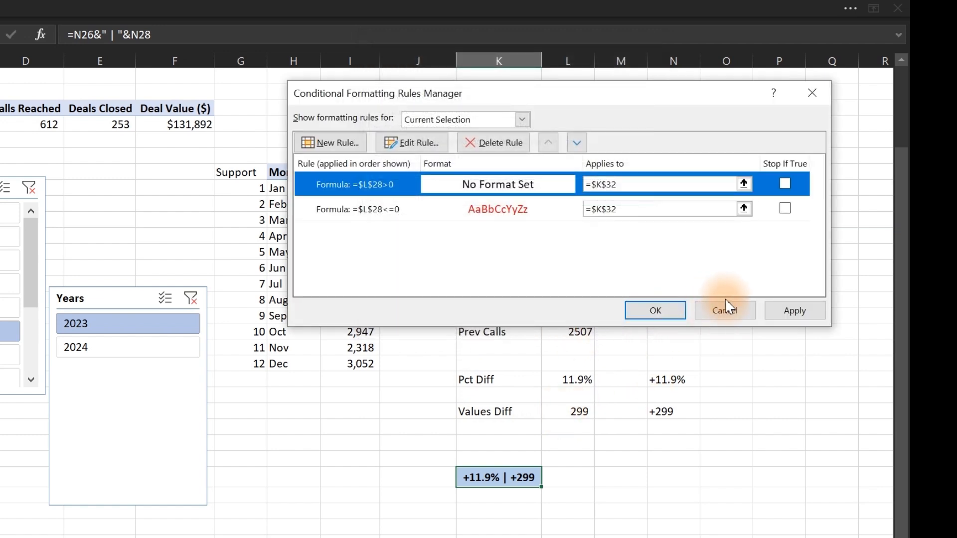
Set the =$L$28>0 rule's font colour to standard green and apply the rules to K32
{"action": "double_click", "coordinate": [546, 210]}
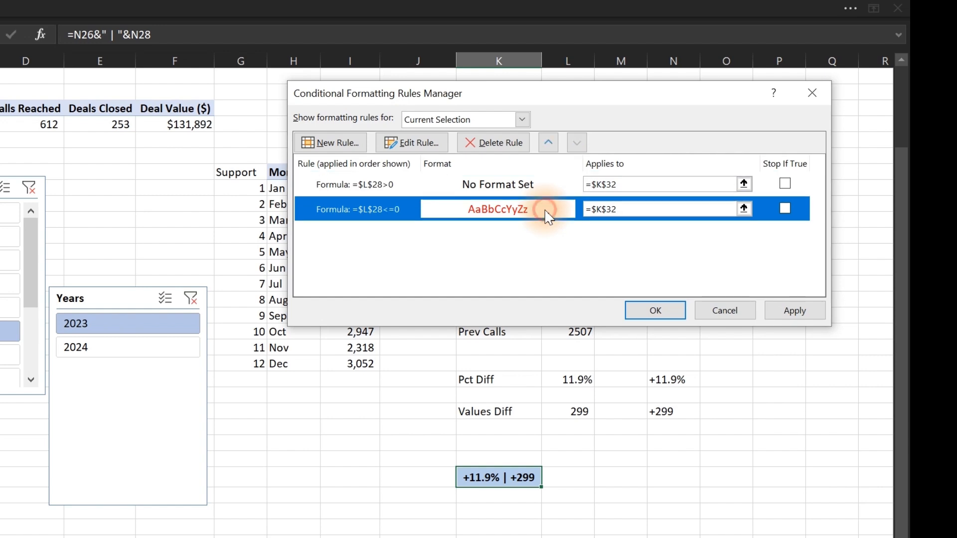
{"action": "left_click", "coordinate": [671, 341]}
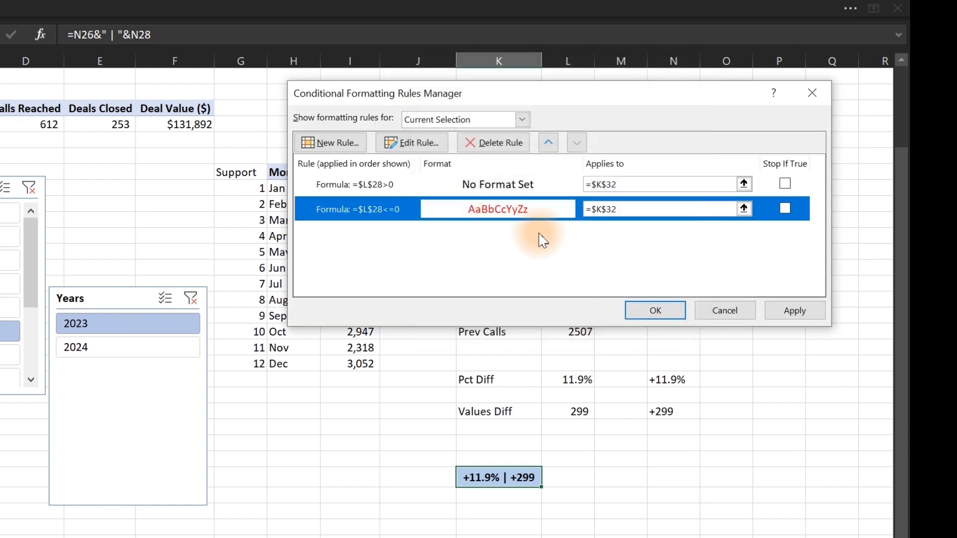
{"action": "left_click", "coordinate": [500, 187]}
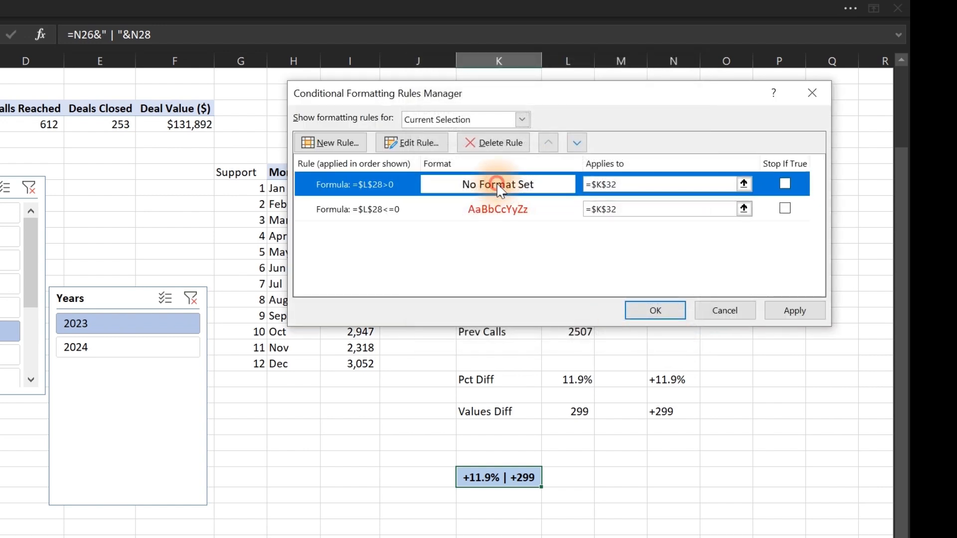
{"action": "double_click", "coordinate": [500, 188]}
{"action": "left_click", "coordinate": [654, 313]}
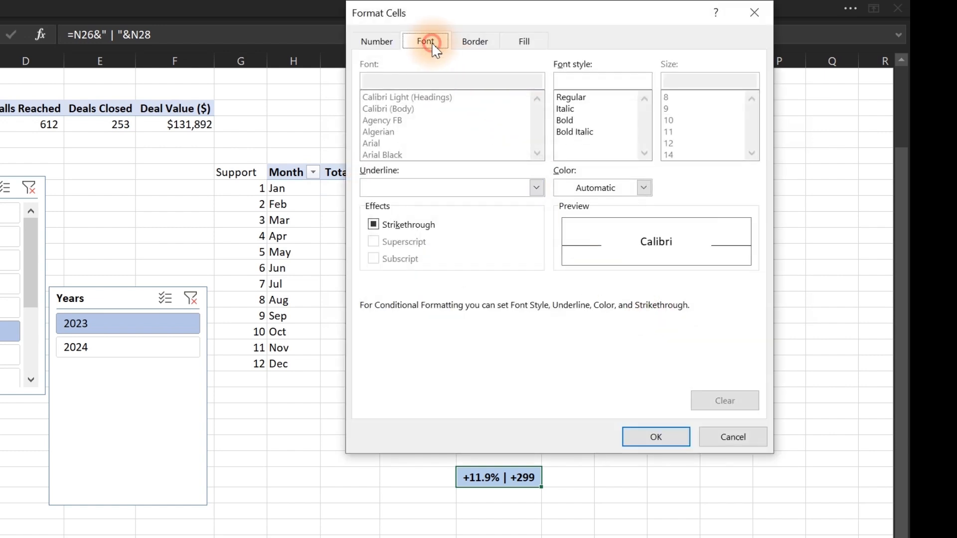
{"action": "left_click", "coordinate": [621, 188]}
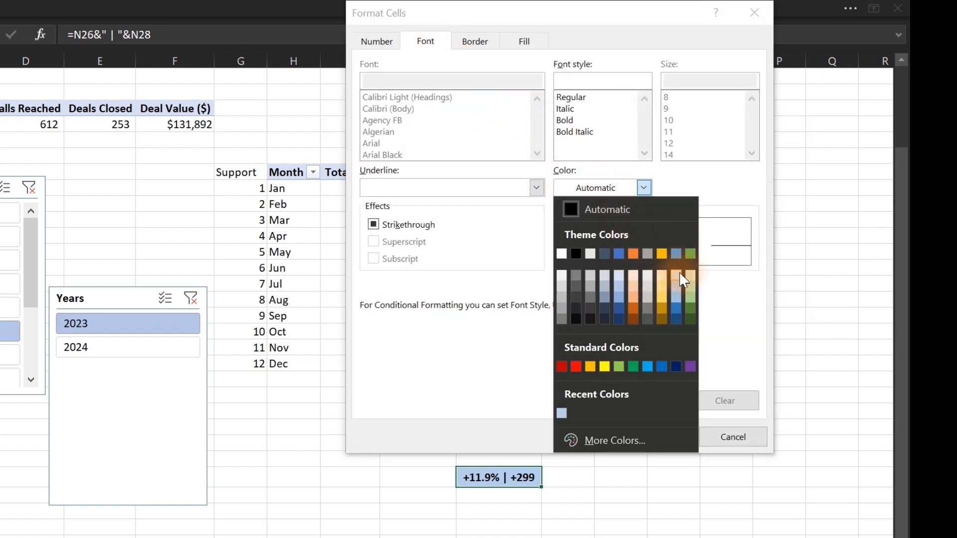
{"action": "left_click", "coordinate": [633, 368]}
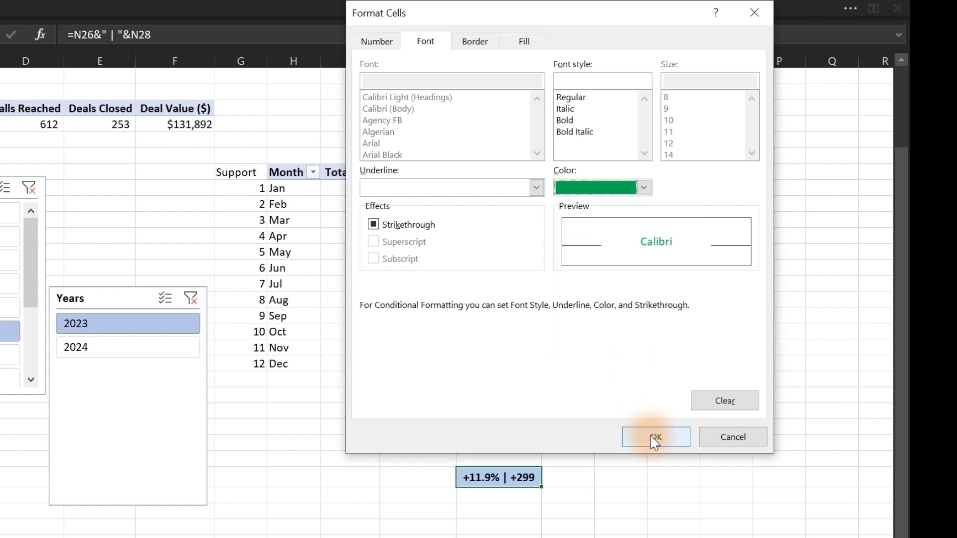
{"action": "left_click", "coordinate": [651, 436]}
{"action": "left_click", "coordinate": [619, 344]}
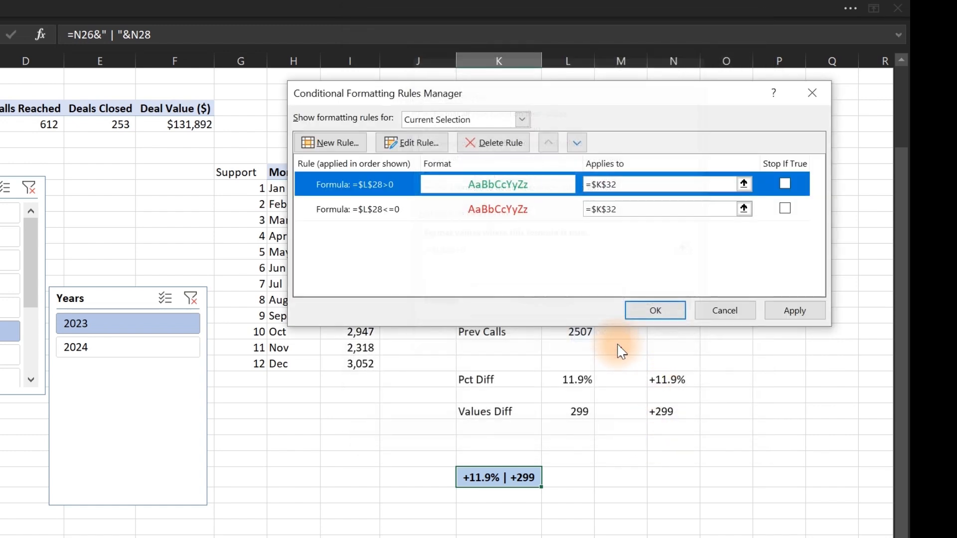
{"action": "left_click", "coordinate": [786, 315]}
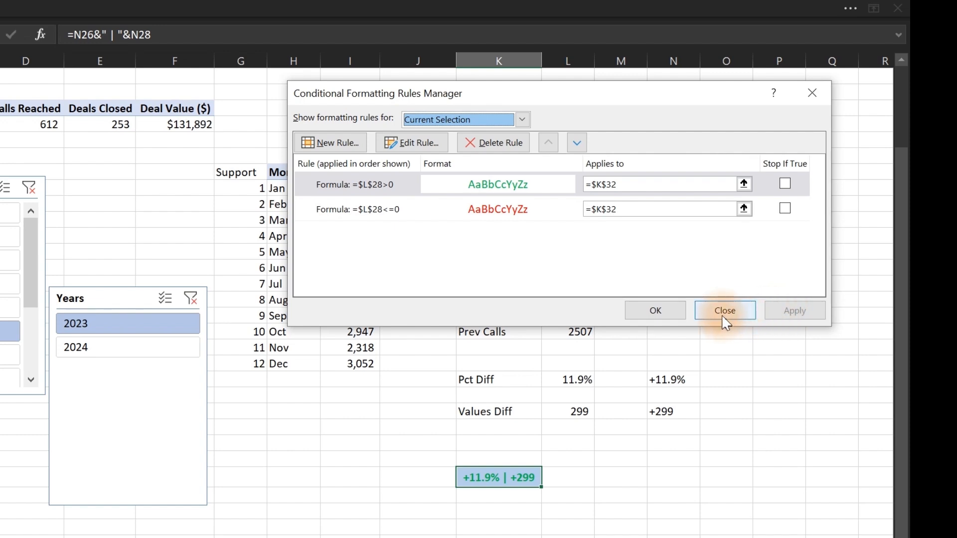
Accept the K32 formatting rules and test them by filtering the Month slicer to May and to Apr
{"action": "left_click", "coordinate": [663, 313]}
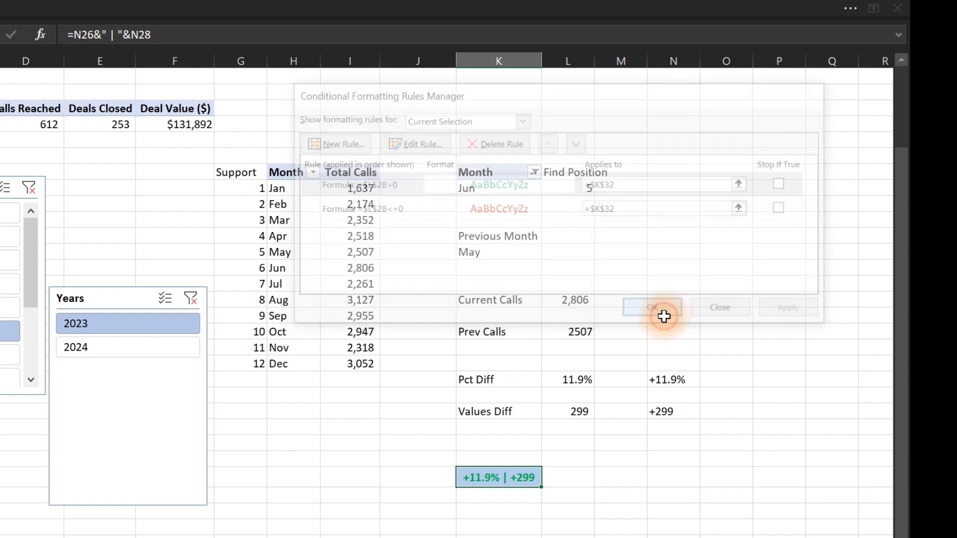
{"action": "left_click", "coordinate": [599, 475]}
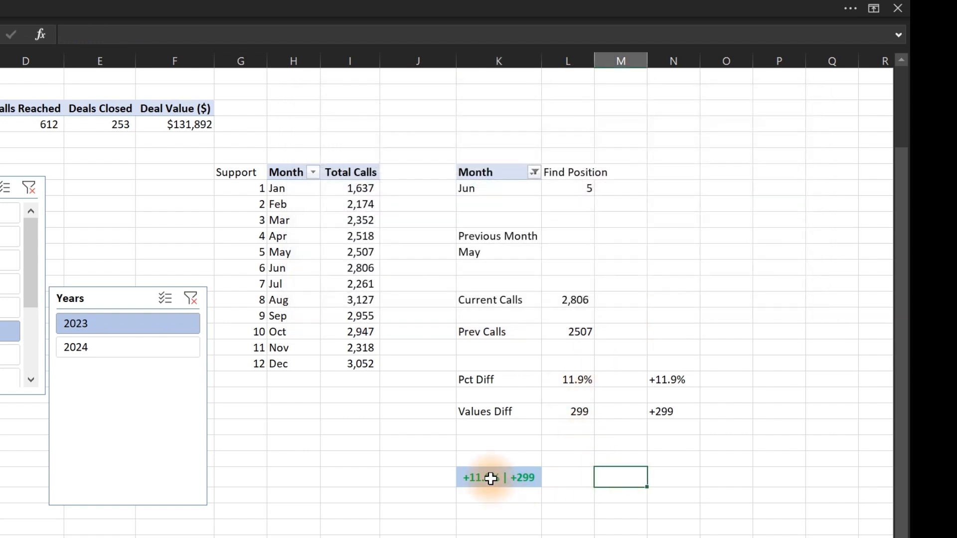
{"action": "left_click", "coordinate": [10, 308]}
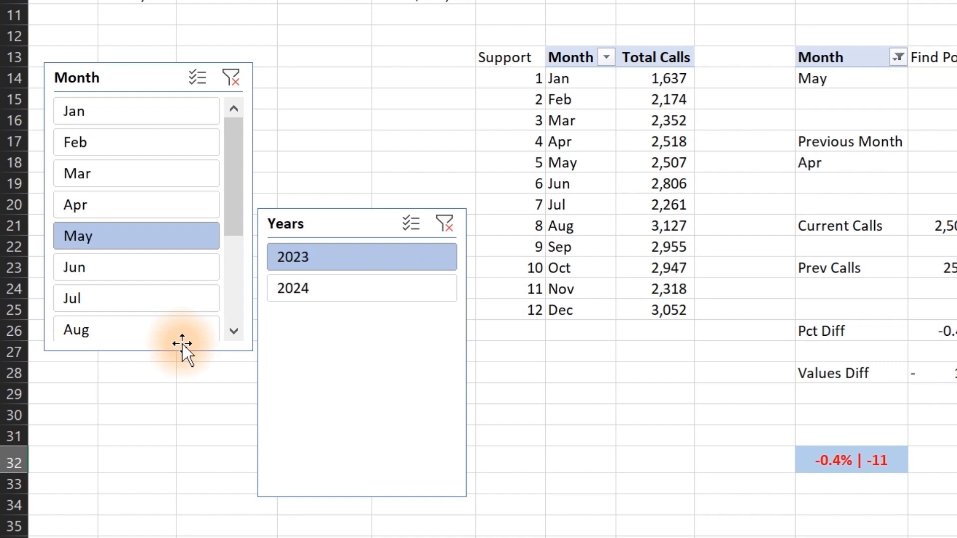
{"action": "left_click", "coordinate": [117, 200]}
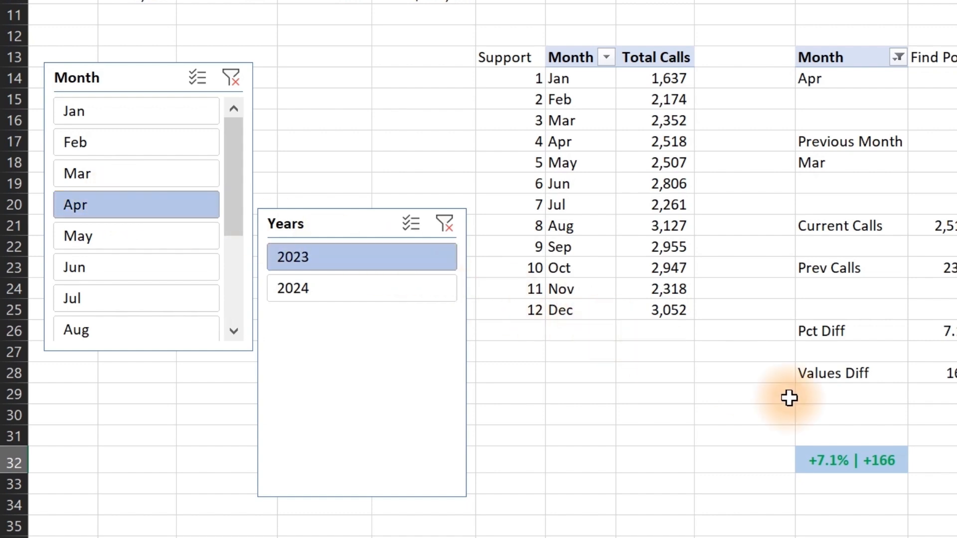
Copy K32 and paste it onto the dashboard sheet as a linked picture
{"action": "left_click", "coordinate": [857, 455]}
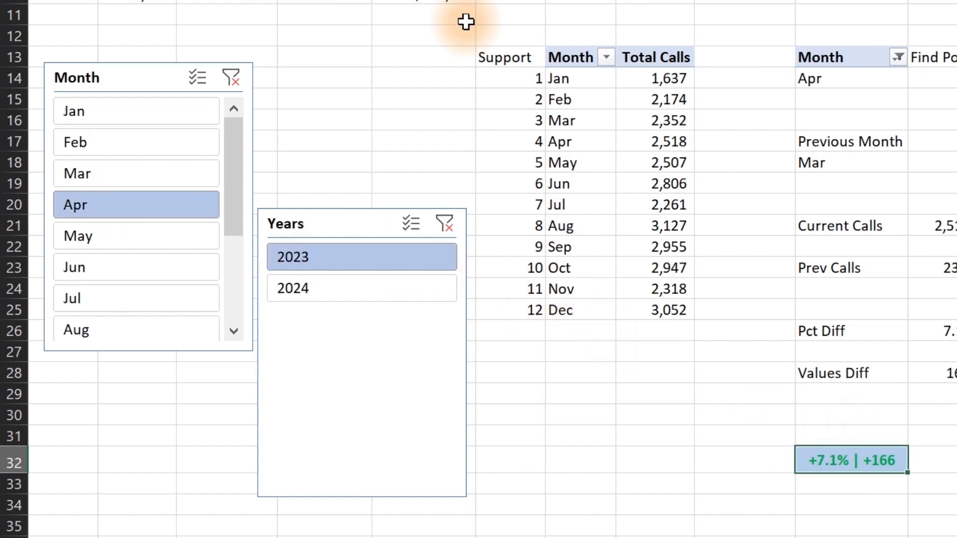
{"action": "key", "text": "ctrl+c"}
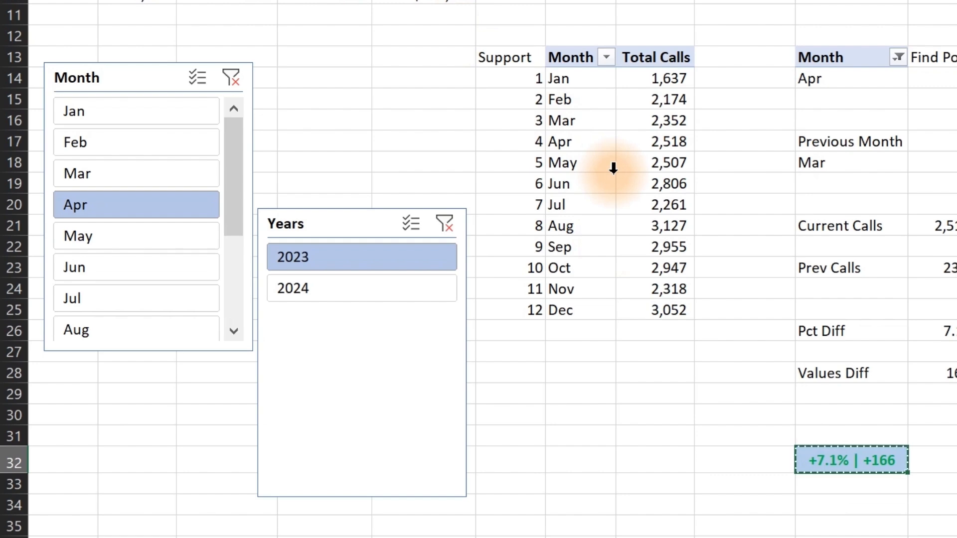
{"action": "key", "text": "ctrl+Page_Up"}
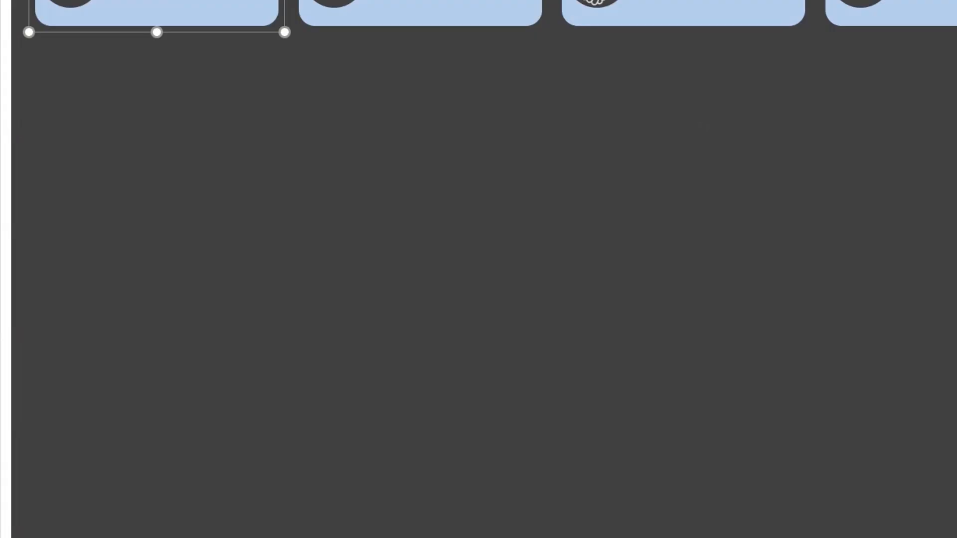
{"action": "left_click", "coordinate": [4, 248]}
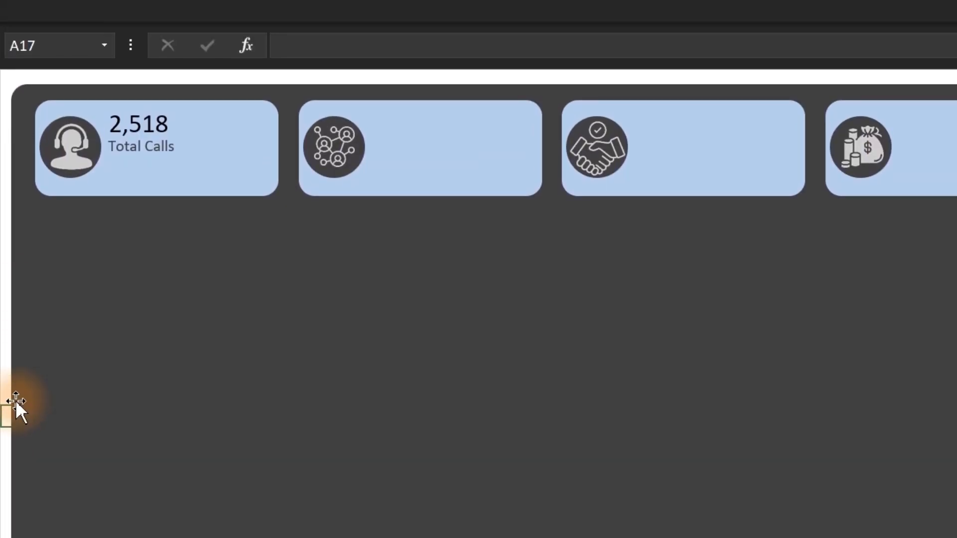
{"action": "left_click", "coordinate": [255, 384]}
{"action": "left_click", "coordinate": [3, 374]}
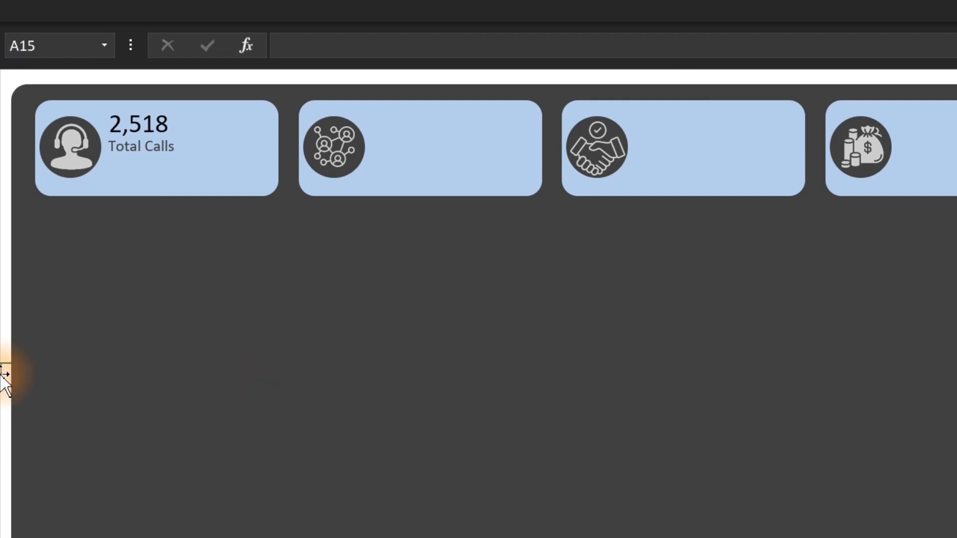
{"action": "left_click", "coordinate": [35, 3]}
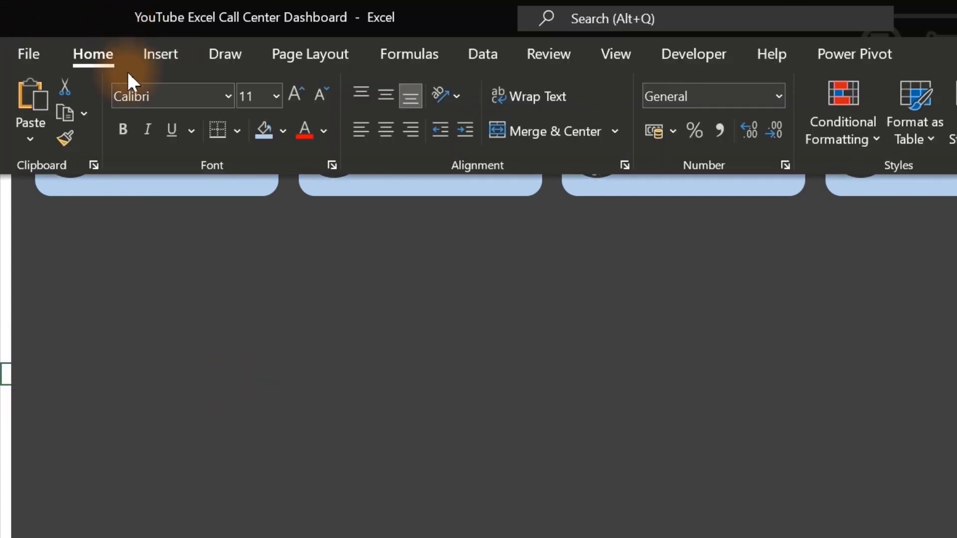
{"action": "left_click", "coordinate": [30, 140]}
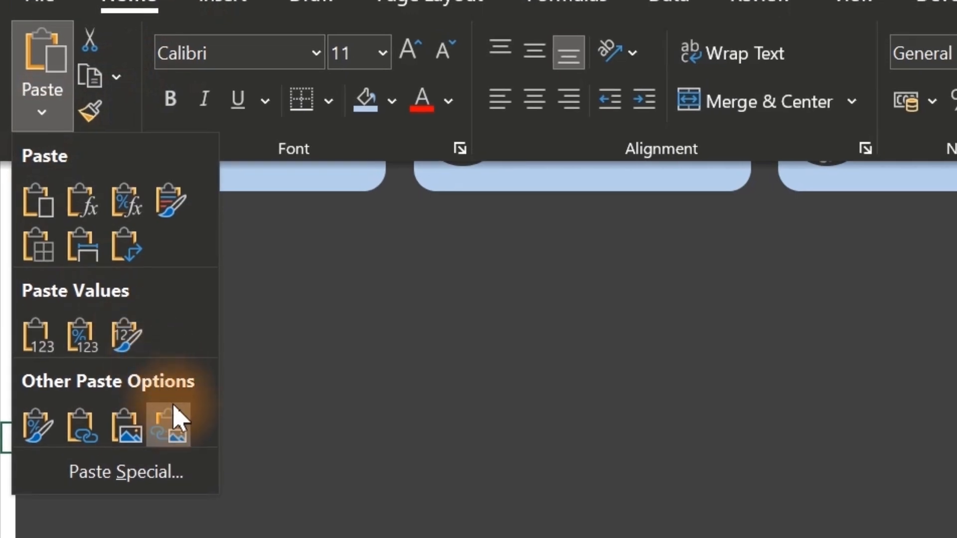
{"action": "left_click", "coordinate": [171, 422]}
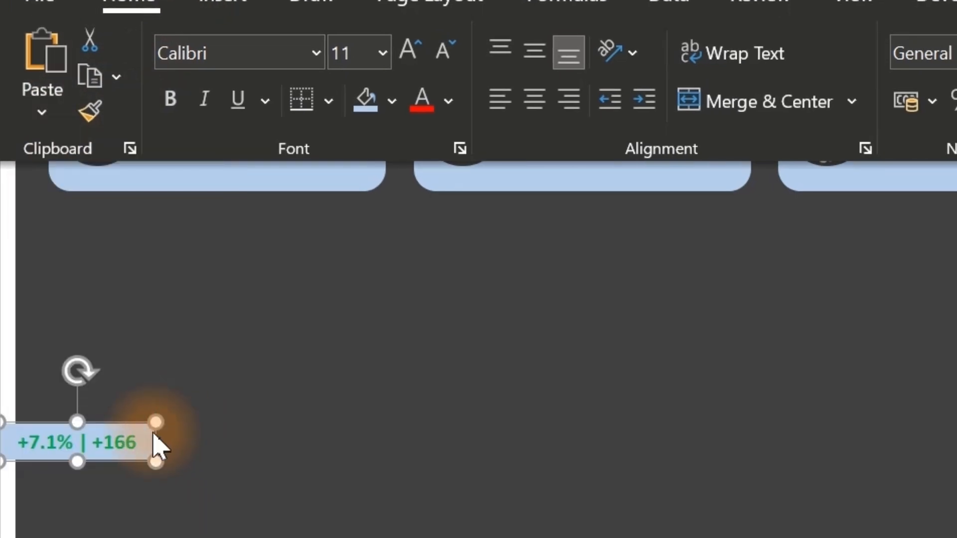
Move the linked difference picture into the first card, just below the Total Calls label, and nudge it slightly downward
{"action": "left_click_drag", "start_coordinate": [129, 442], "coordinate": [257, 184]}
{"action": "left_click", "coordinate": [235, 276]}
{"action": "left_click_drag", "start_coordinate": [235, 275], "coordinate": [302, 170]}
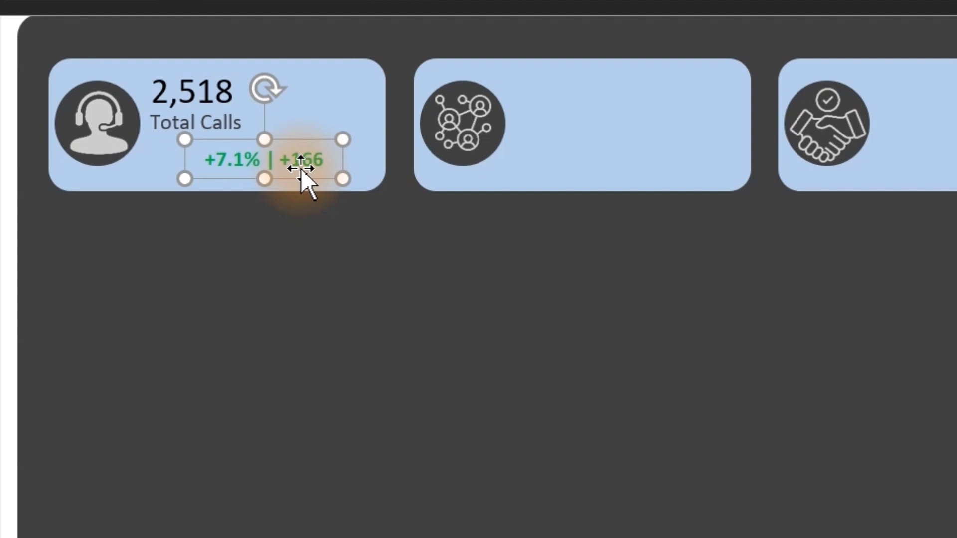
{"action": "key", "text": "Down"}
{"action": "key", "text": "Down"}
{"action": "key", "text": "Down"}
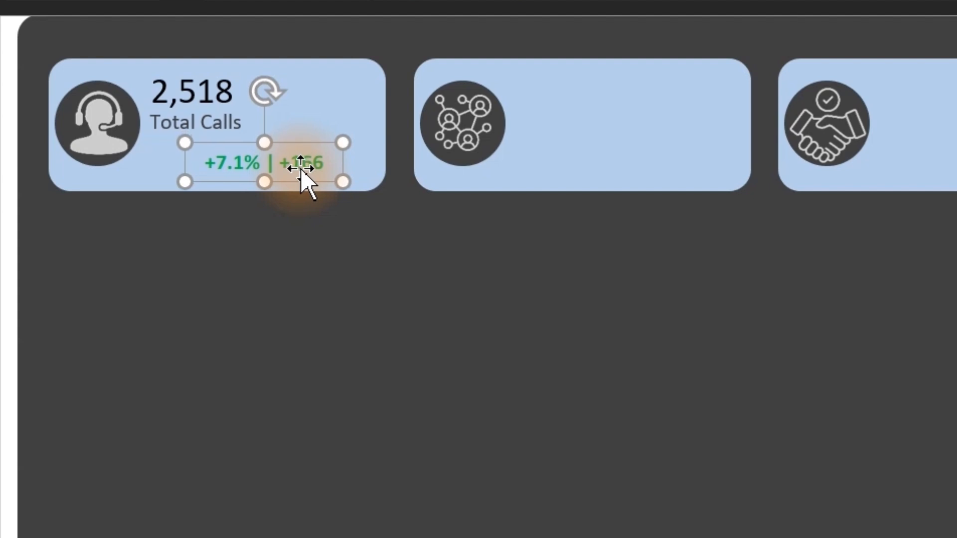
Try to place a duplicate of the Total Calls label just below the original in the first card
{"action": "left_click", "coordinate": [151, 124]}
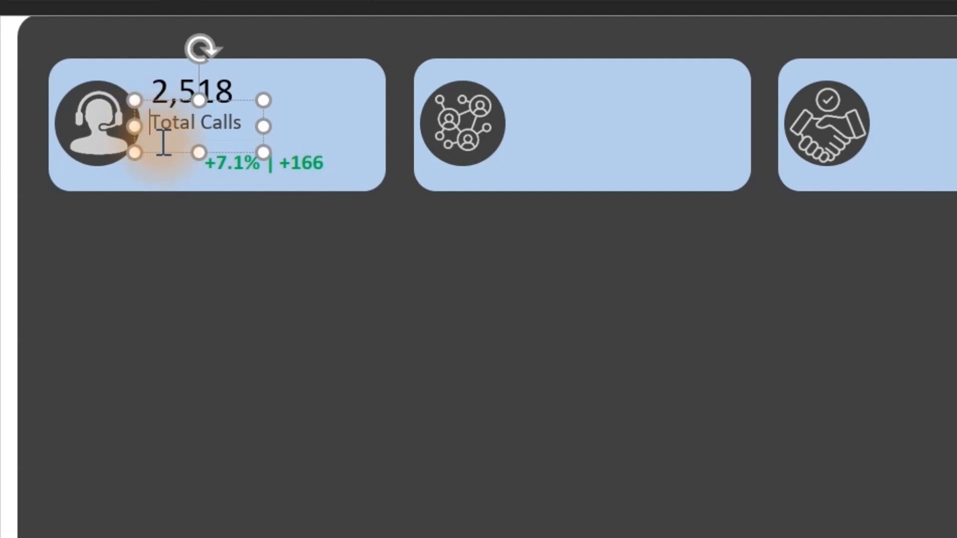
{"action": "left_click", "coordinate": [160, 153]}
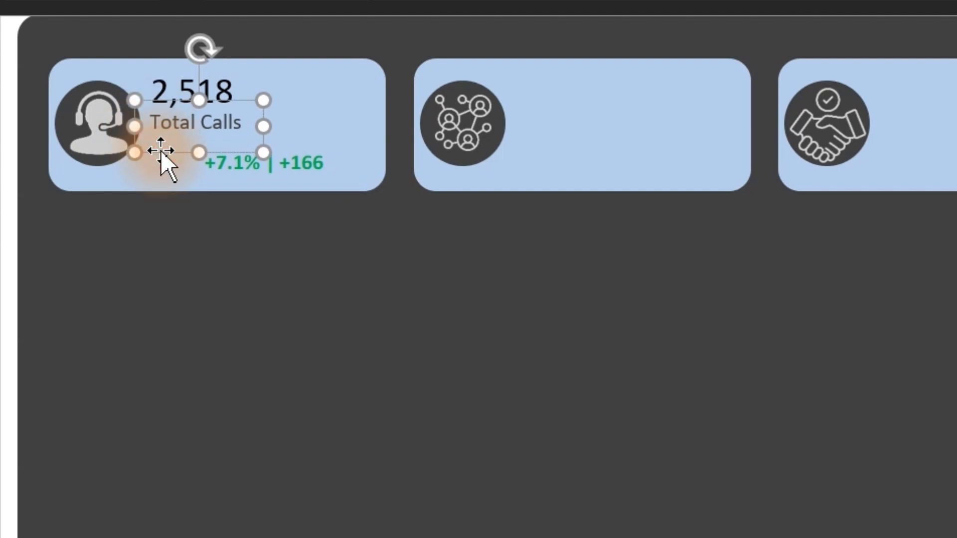
{"action": "left_click_drag", "start_coordinate": [160, 150], "coordinate": [184, 175]}
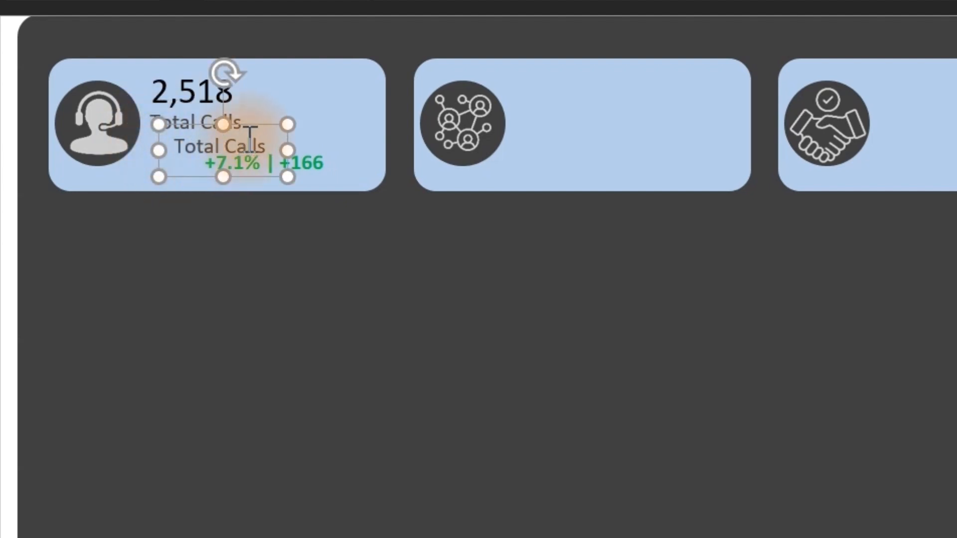
{"action": "left_click_drag", "start_coordinate": [259, 125], "coordinate": [238, 243]}
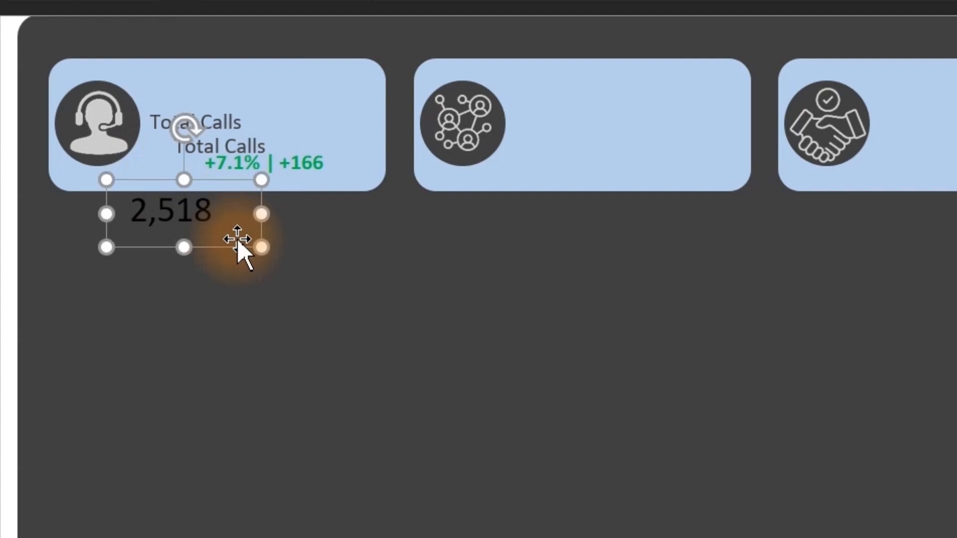
{"action": "key", "text": "ctrl+z"}
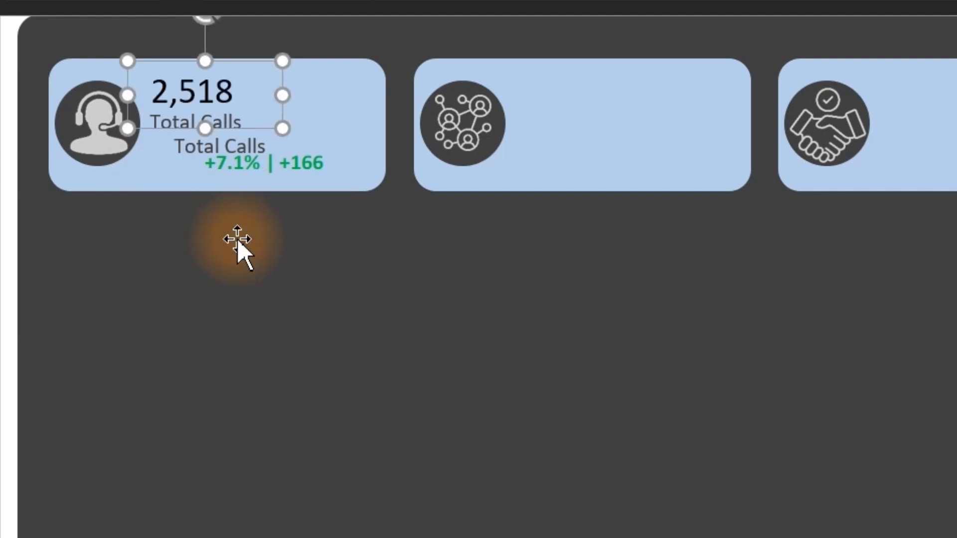
{"action": "left_click", "coordinate": [176, 151]}
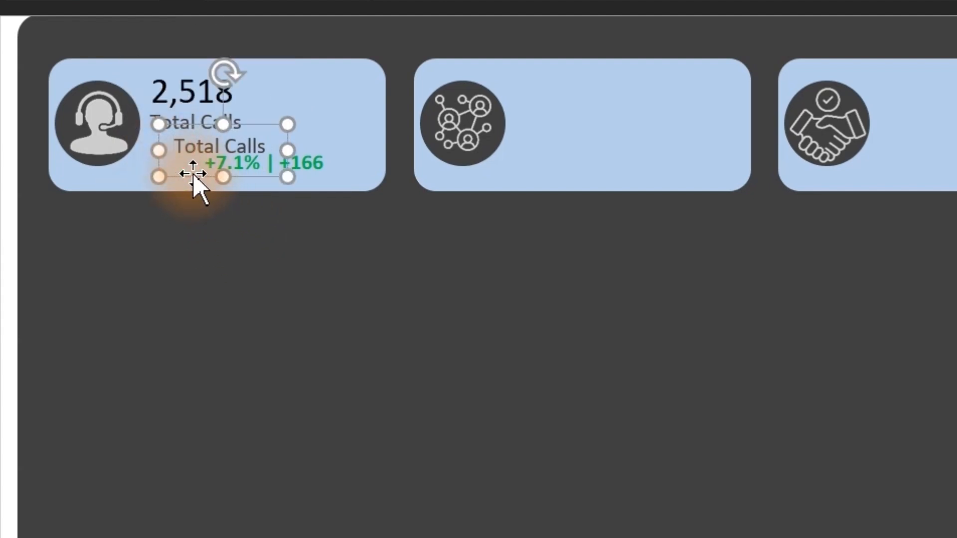
{"action": "key", "text": "ctrl+z"}
Duplicate the Total Calls label onto the second card and change the copy's text to VS LM
{"action": "left_click_drag", "start_coordinate": [214, 312], "coordinate": [581, 160]}
{"action": "left_click", "coordinate": [591, 130]}
{"action": "triple_click", "coordinate": [592, 132]}
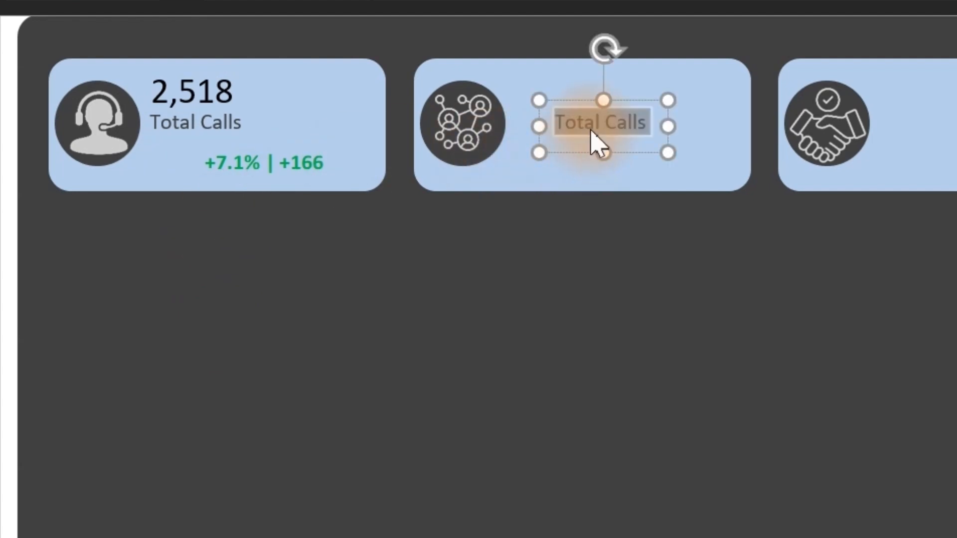
{"action": "type", "text": "VS"}
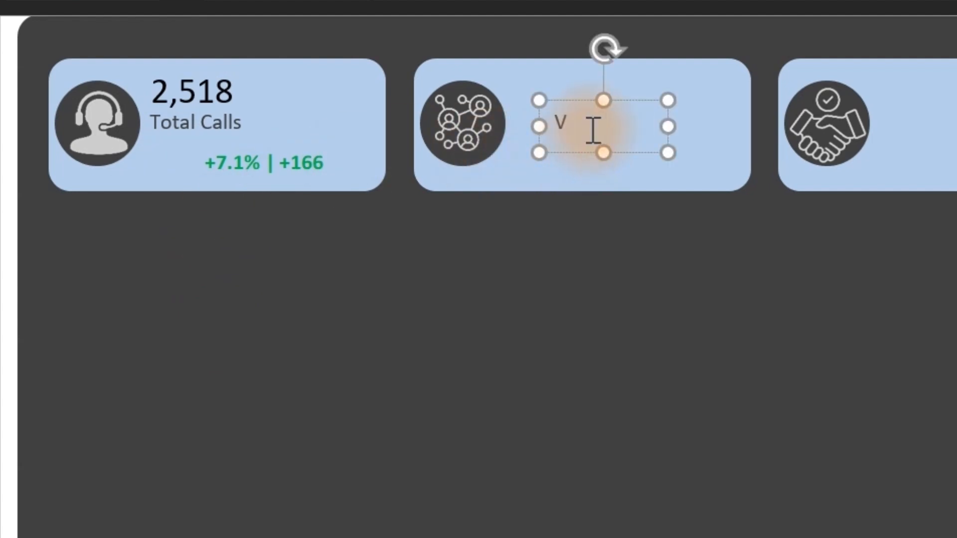
{"action": "type", "text": "M"}
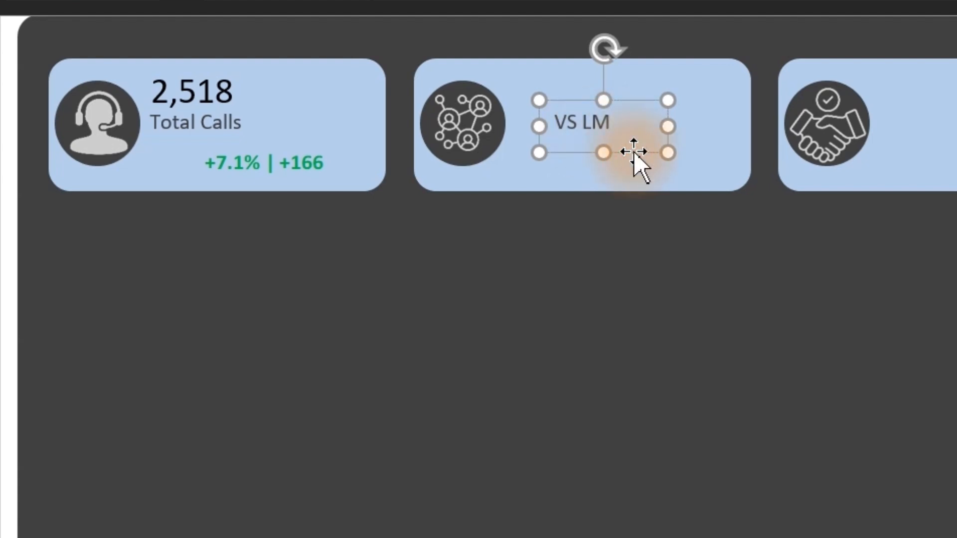
Reduce the VS LM label's font size by one step and fit its smaller box beside the difference picture in the first card
{"action": "left_click", "coordinate": [449, 2]}
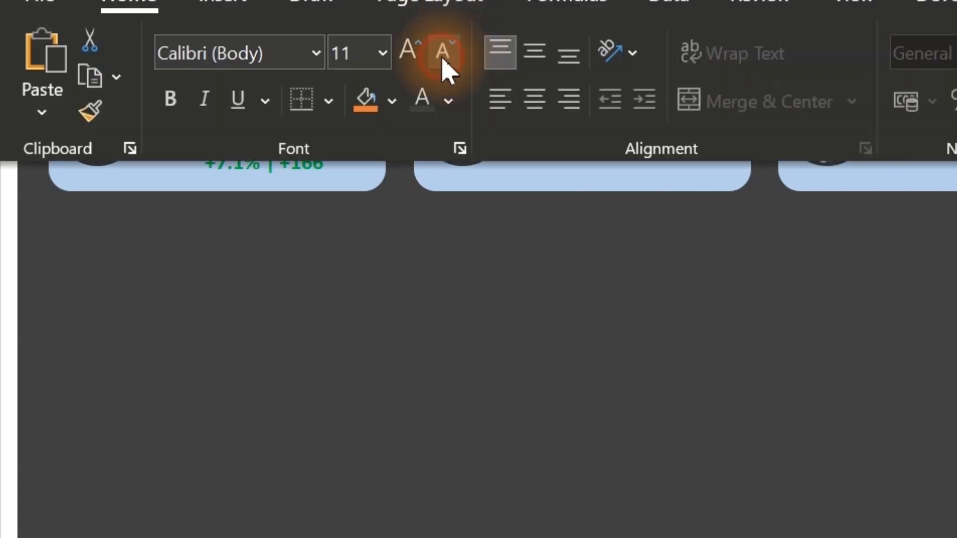
{"action": "left_click", "coordinate": [442, 52]}
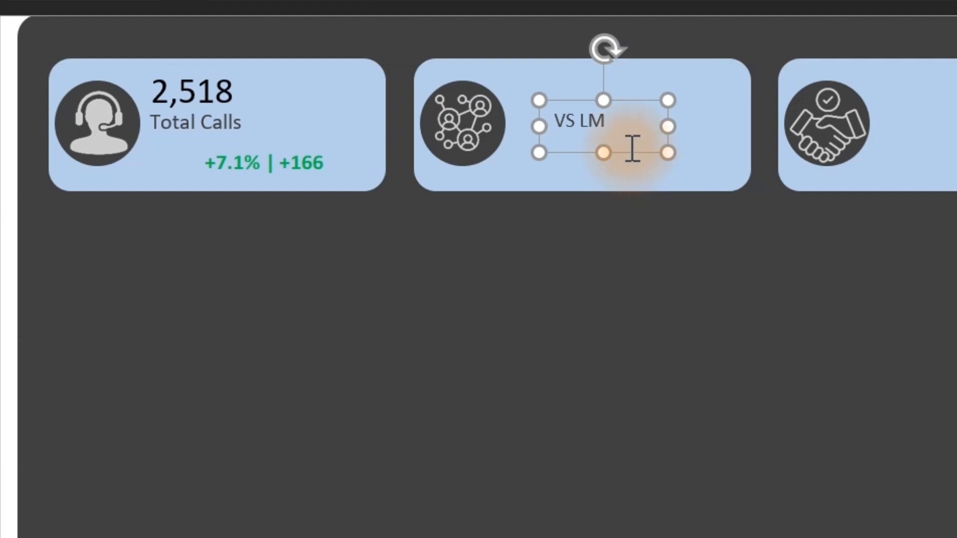
{"action": "left_click_drag", "start_coordinate": [668, 152], "coordinate": [199, 180]}
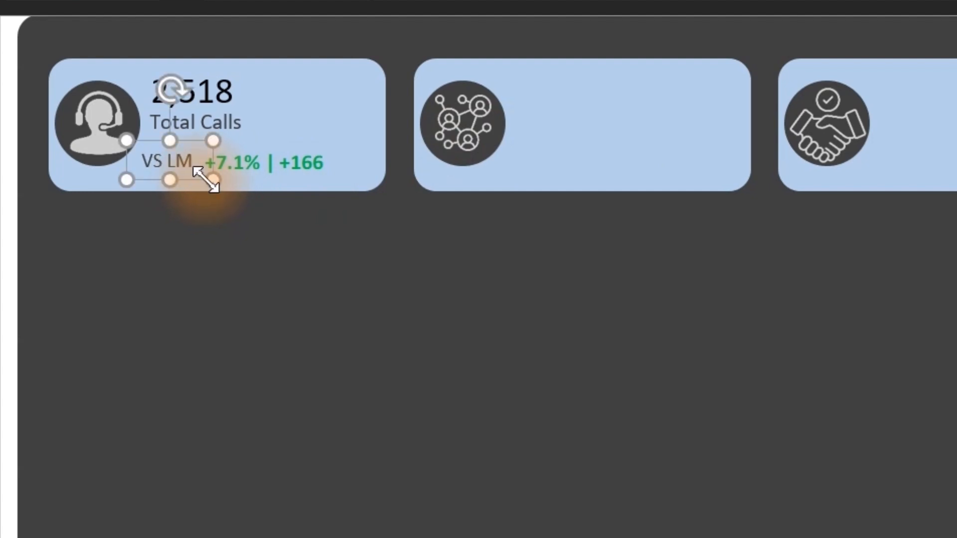
Shift the VS LM label, the difference picture and the total calls number together slightly to the right within the first card
{"action": "left_click", "coordinate": [287, 163], "text": "shift"}
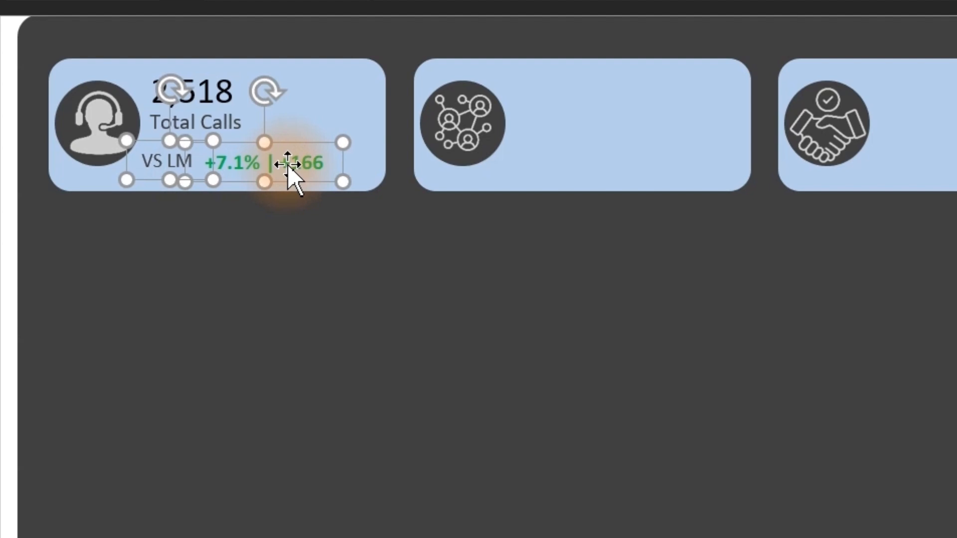
{"action": "left_click", "coordinate": [220, 106], "text": "shift"}
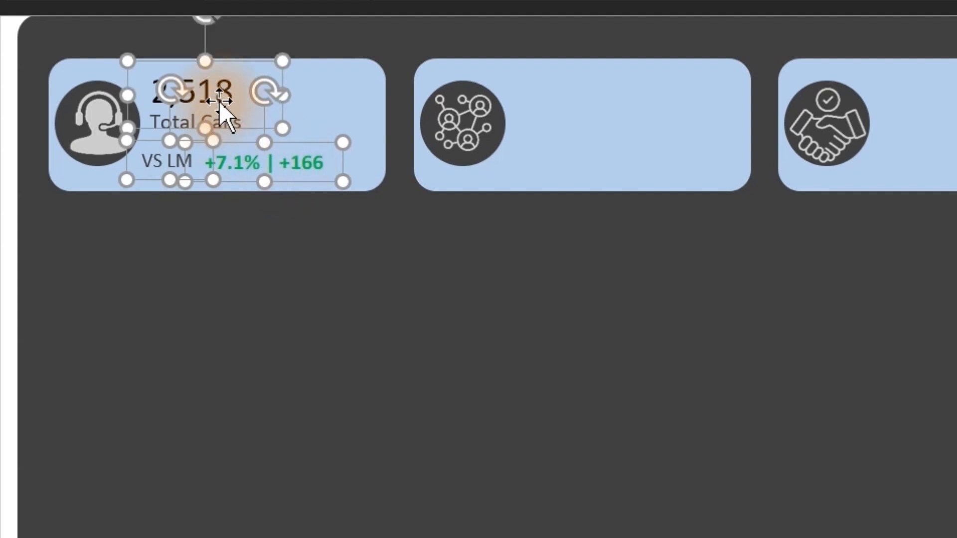
{"action": "left_click_drag", "start_coordinate": [220, 98], "coordinate": [219, 98]}
{"action": "left_click", "coordinate": [240, 122]}
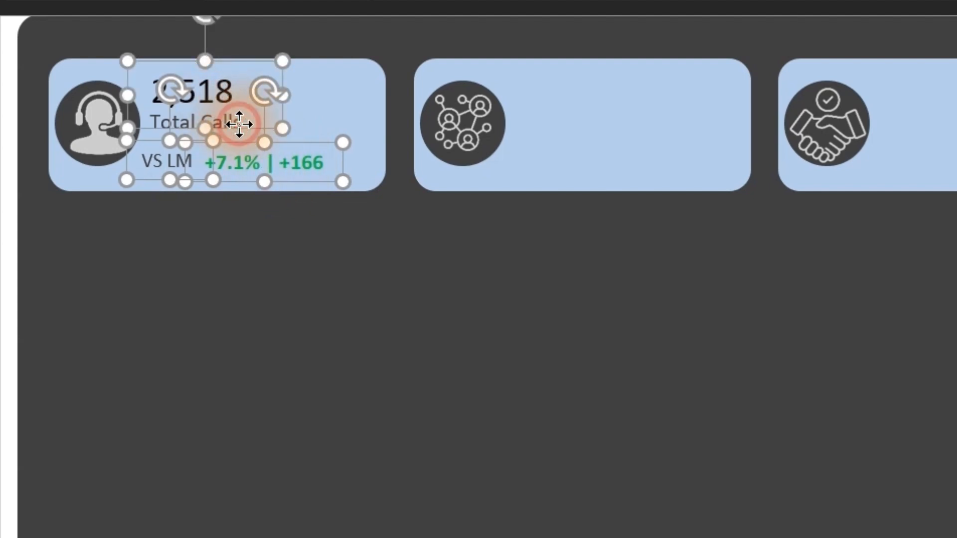
{"action": "left_click_drag", "start_coordinate": [332, 181], "coordinate": [344, 180]}
{"action": "left_click", "coordinate": [4, 257]}
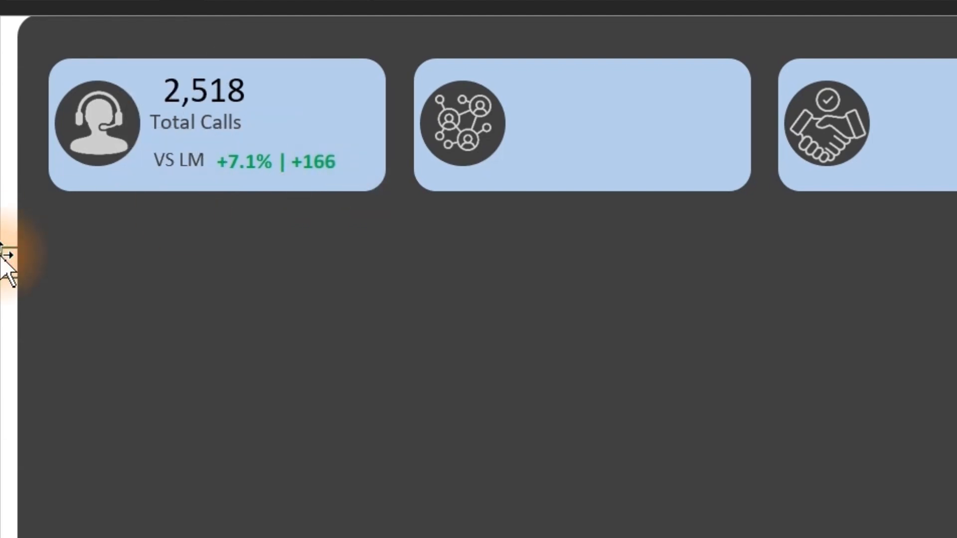
Move the Total Calls label slightly right so it lines up beneath the total calls number
{"action": "left_click", "coordinate": [214, 126]}
{"action": "left_click", "coordinate": [174, 142]}
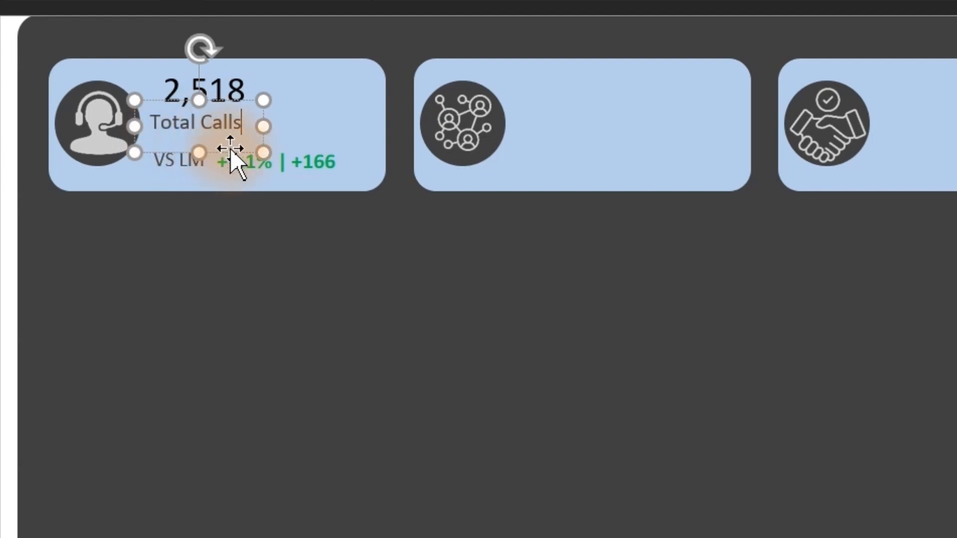
{"action": "left_click_drag", "start_coordinate": [236, 153], "coordinate": [242, 145]}
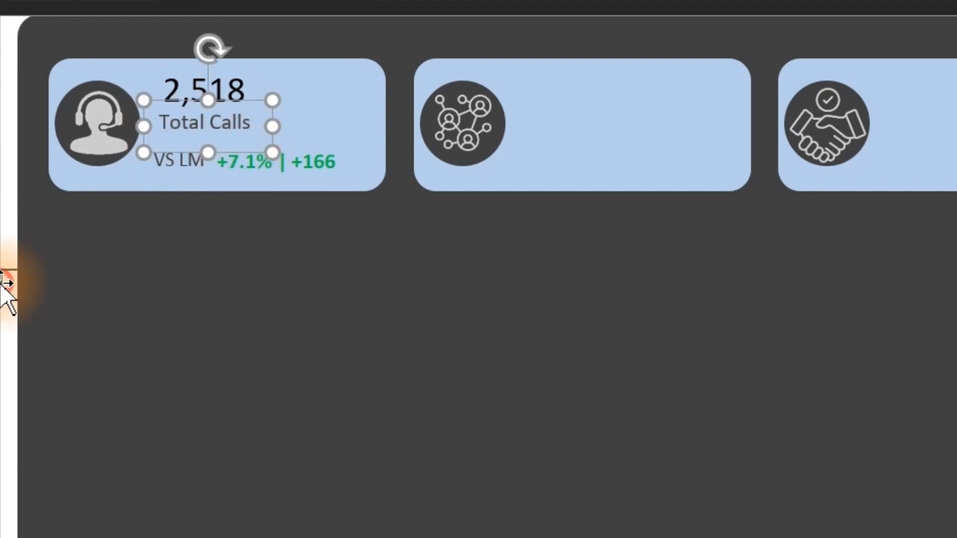
{"action": "left_click", "coordinate": [5, 291]}
{"action": "left_click", "coordinate": [299, 2]}
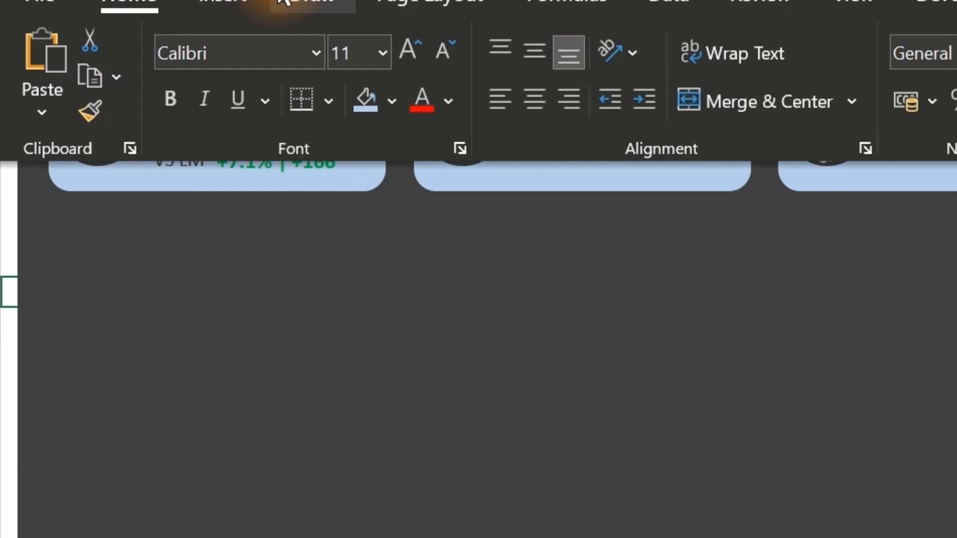
{"action": "left_click", "coordinate": [228, 2]}
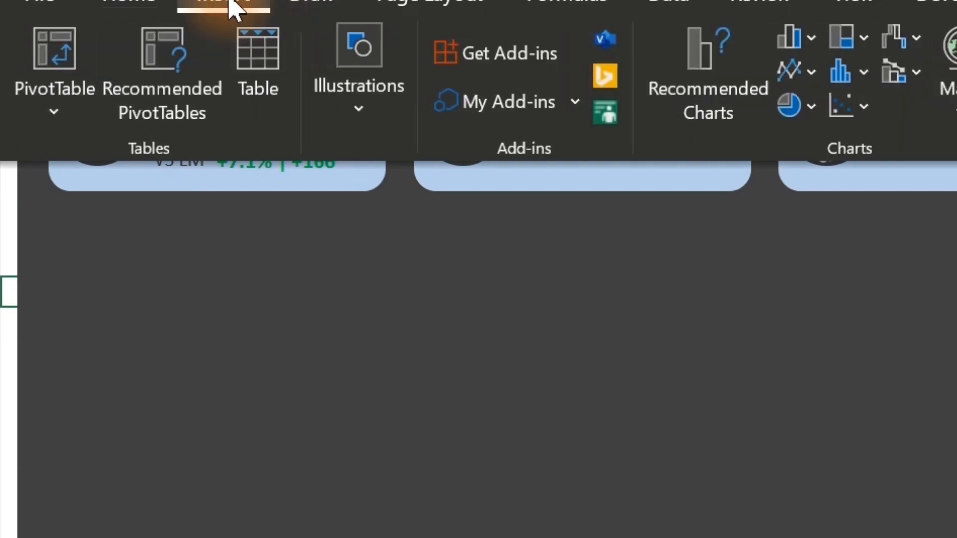
{"action": "left_click", "coordinate": [361, 120]}
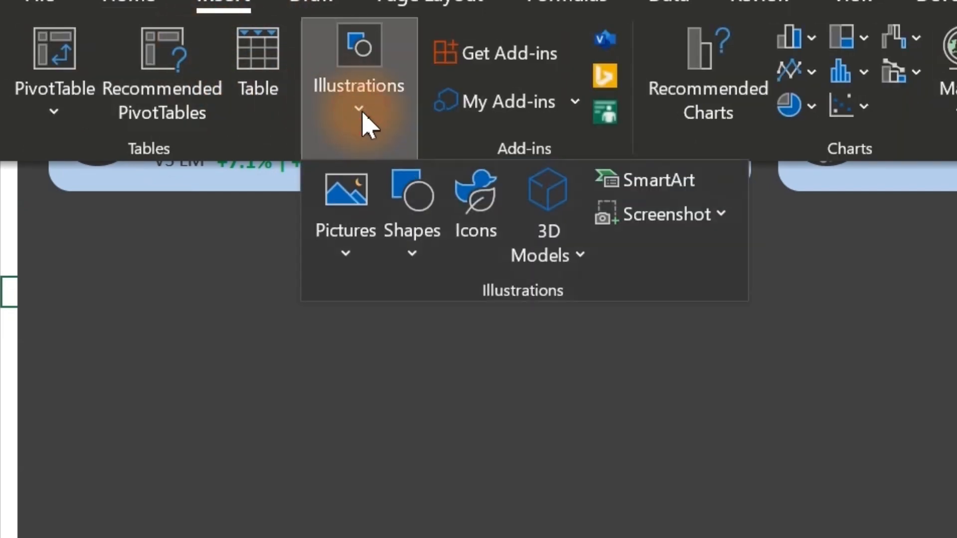
{"action": "left_click", "coordinate": [411, 262]}
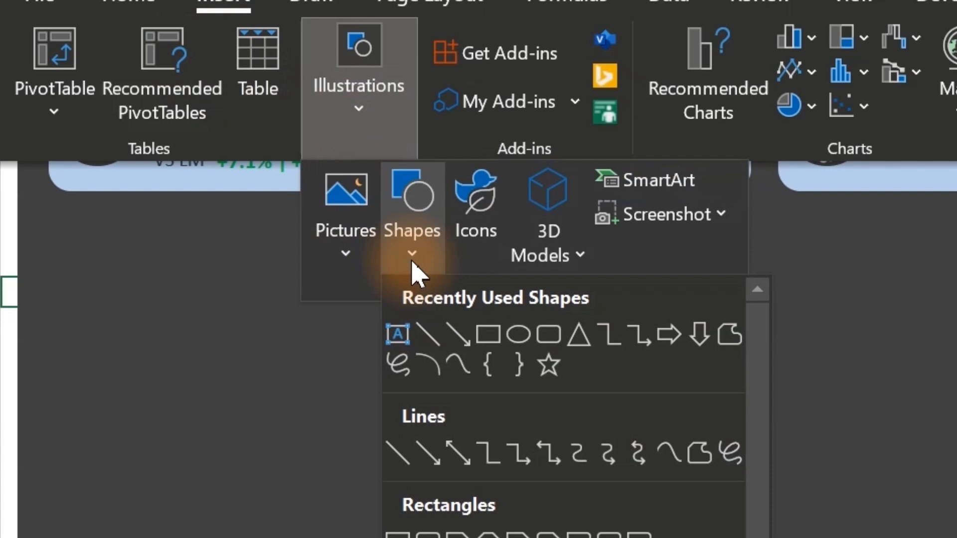
{"action": "left_click", "coordinate": [458, 342]}
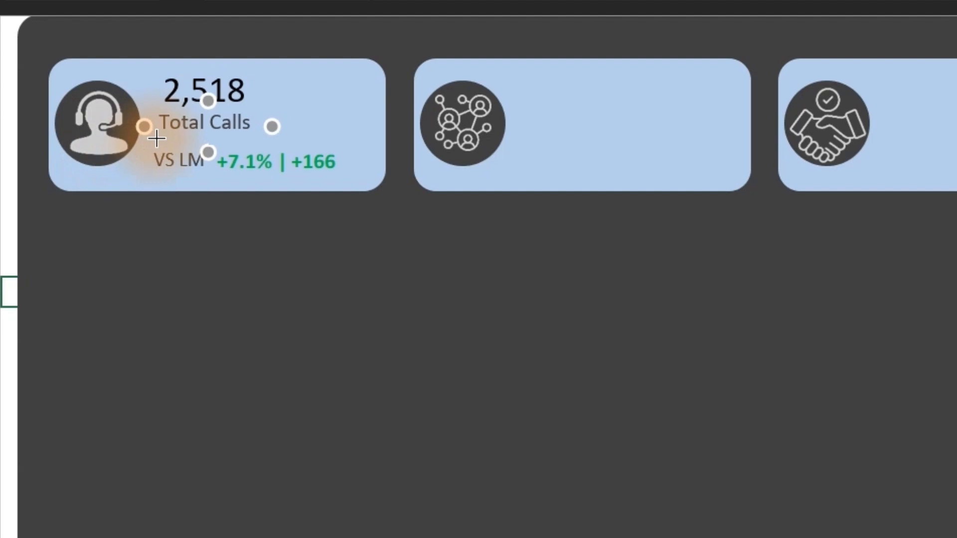
{"action": "mouse_move", "coordinate": [154, 133]}
{"action": "left_mouse_down"}
{"action": "mouse_move", "coordinate": [301, 145]}
{"action": "mouse_move", "coordinate": [298, 137]}
{"action": "left_mouse_up"}
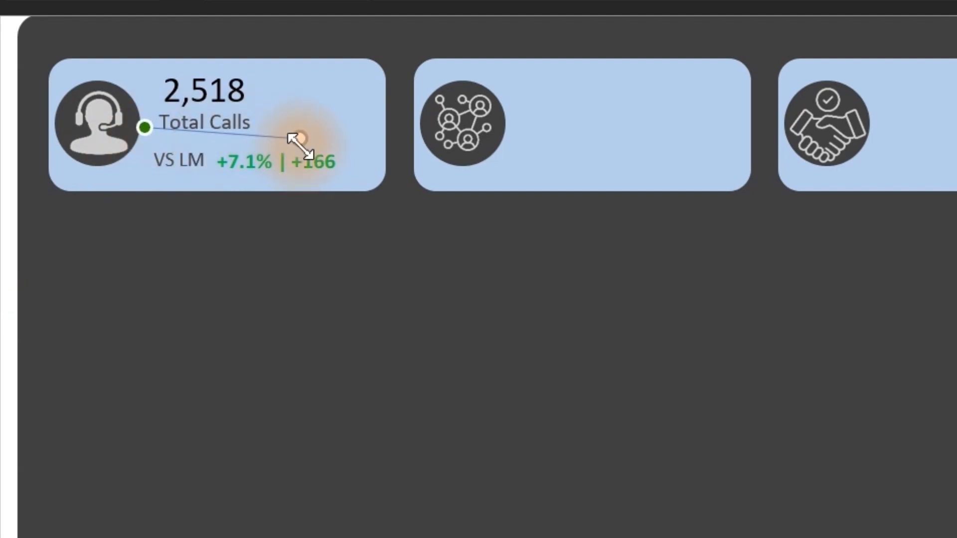
{"action": "key", "text": "Delete"}
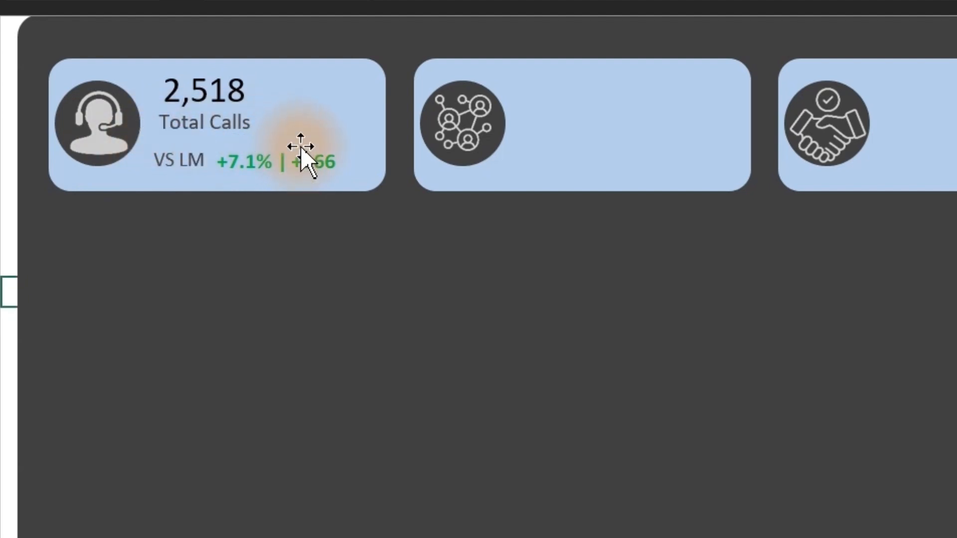
Draw a straight horizontal divider line between the Total Calls label and the VS LM row in the first card
{"action": "left_click", "coordinate": [209, 2]}
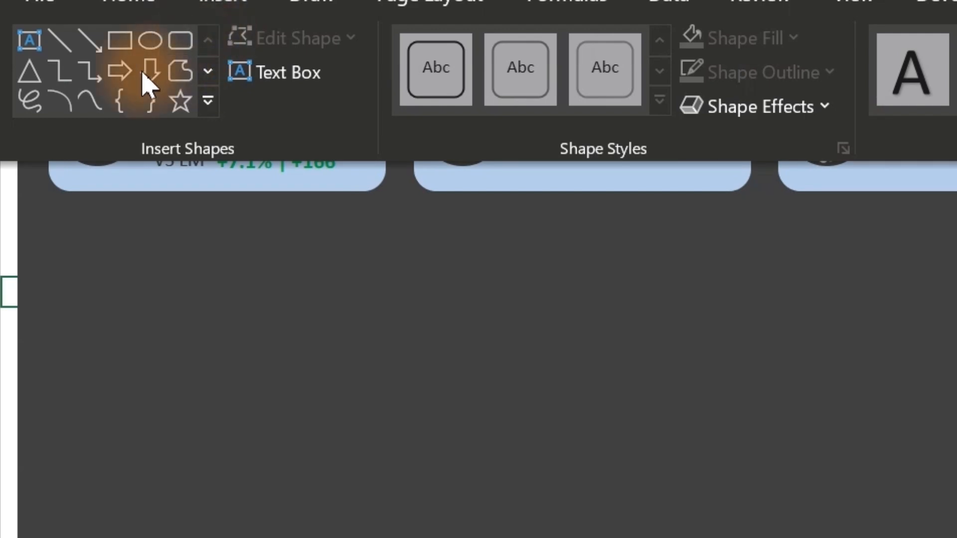
{"action": "left_click", "coordinate": [70, 47]}
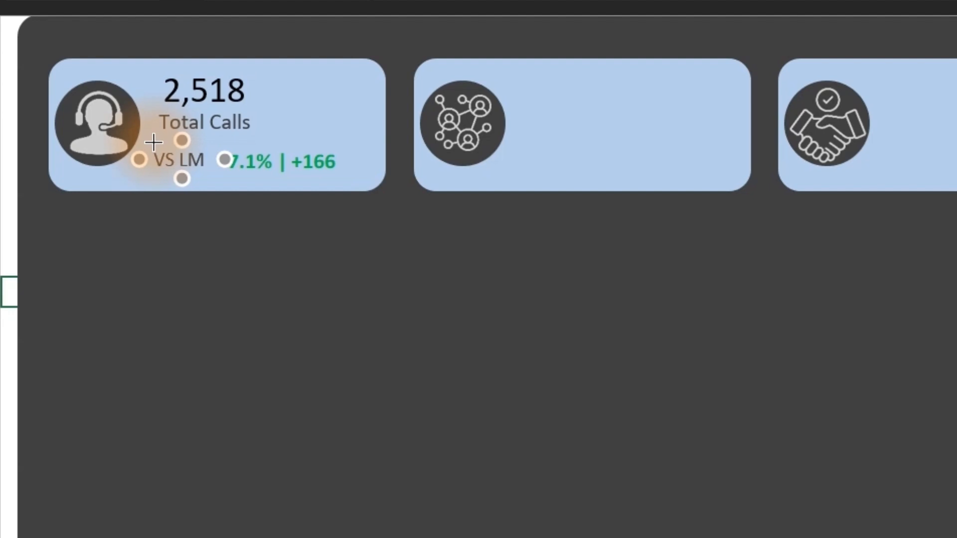
{"action": "left_click_drag", "start_coordinate": [154, 142], "coordinate": [341, 143]}
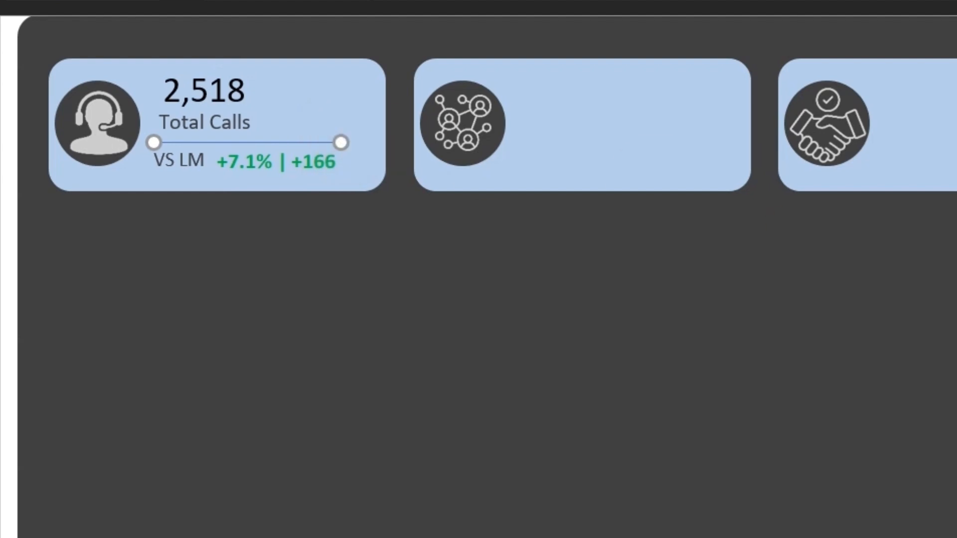
Format the first card's divider line with a light gray theme color and a width of 1 pt
{"action": "left_click", "coordinate": [836, 246]}
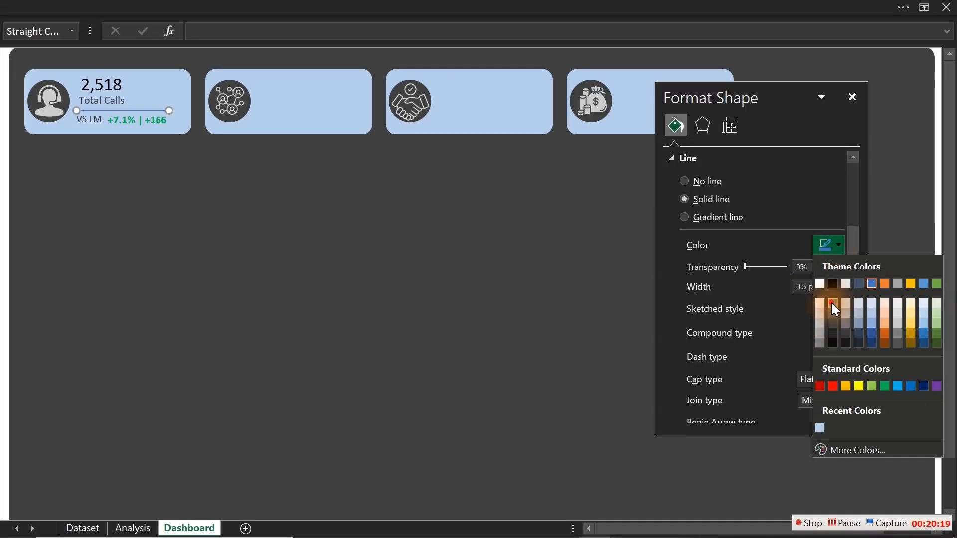
{"action": "left_click", "coordinate": [831, 301]}
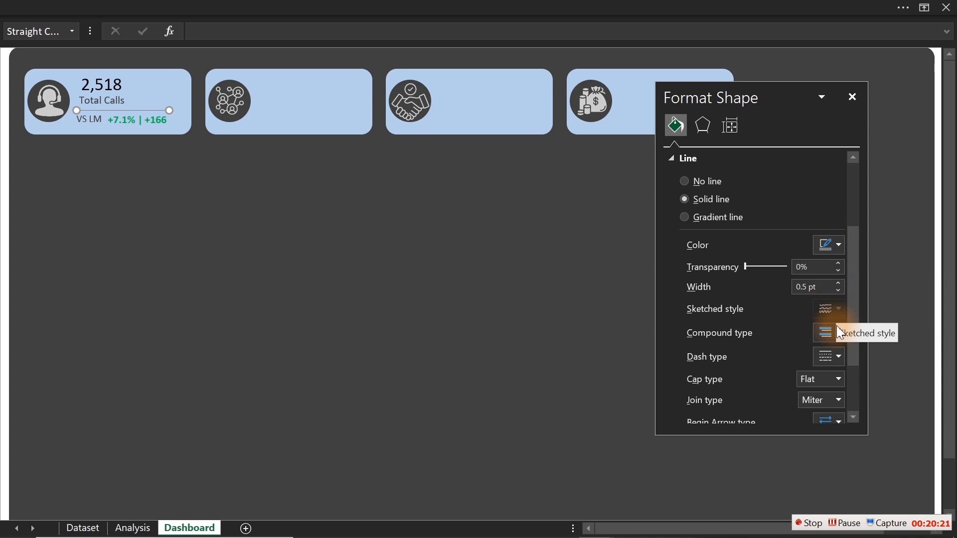
{"action": "left_click", "coordinate": [838, 285]}
{"action": "left_click", "coordinate": [838, 283]}
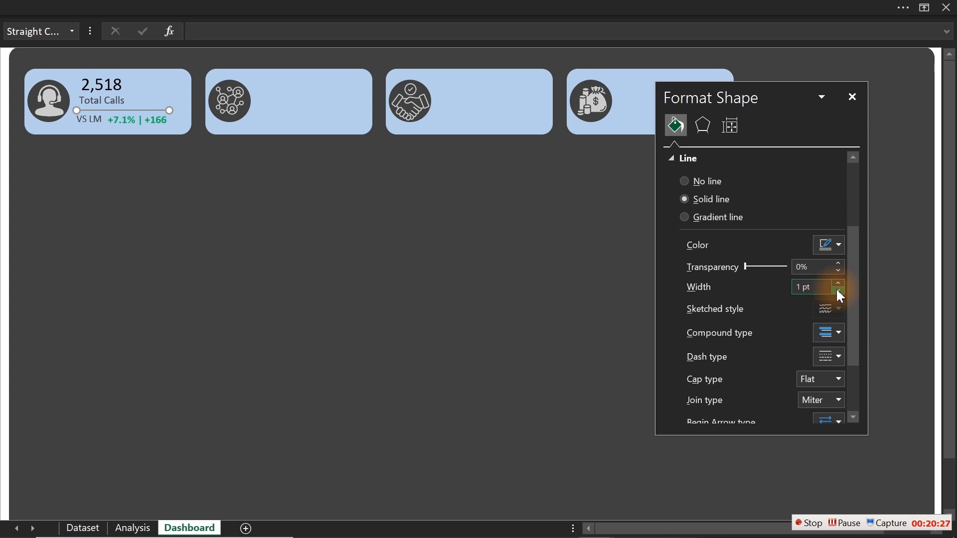
{"action": "left_click", "coordinate": [839, 246]}
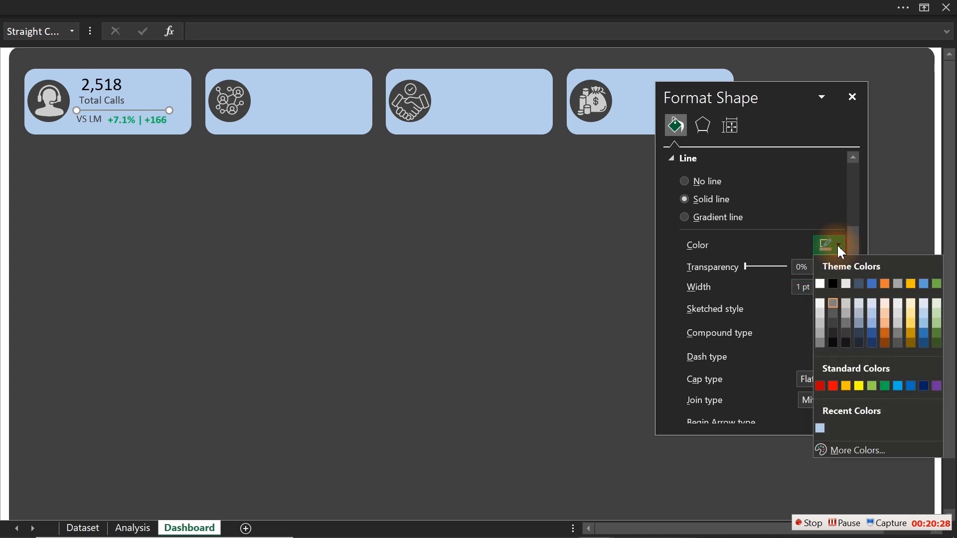
{"action": "left_click", "coordinate": [821, 327]}
{"action": "left_click", "coordinate": [2, 313]}
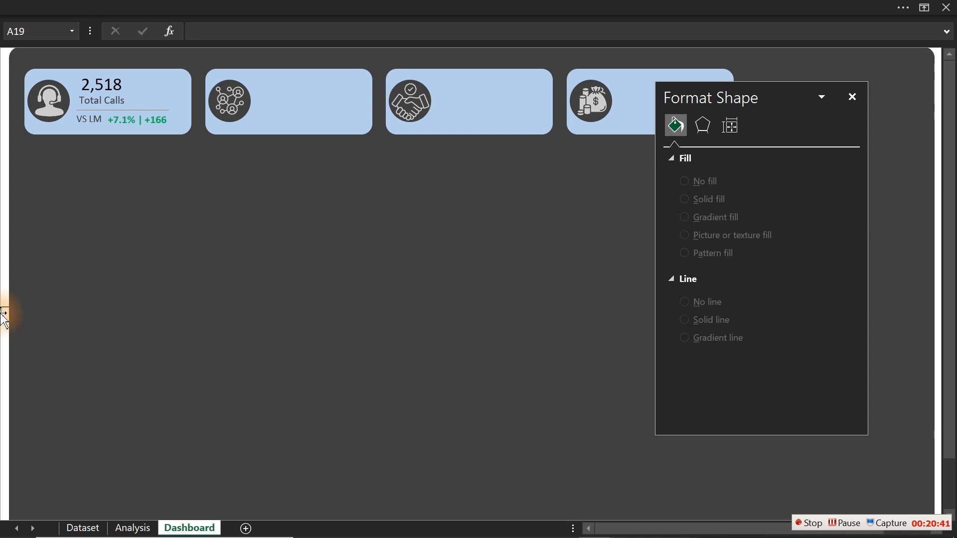
{"action": "left_click", "coordinate": [854, 96]}
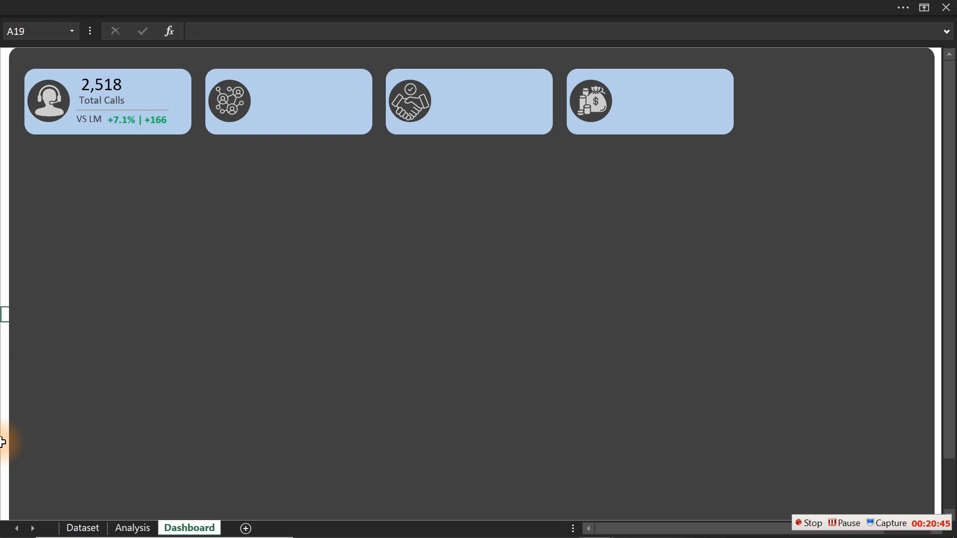
Move the Month and Years slicers from the Analysis sheet to the Dashboard sheet and place them below the KPI cards
{"action": "left_click", "coordinate": [131, 527]}
{"action": "left_click", "coordinate": [99, 164]}
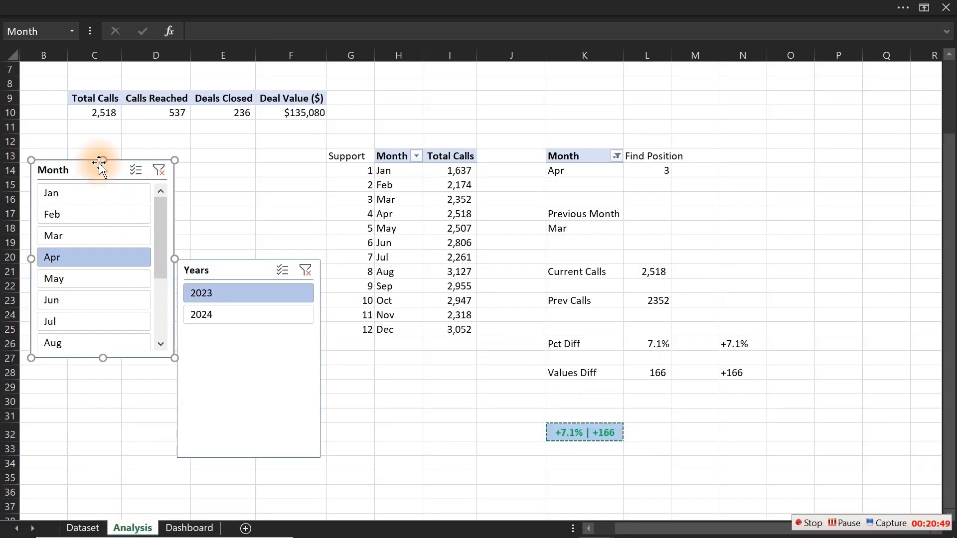
{"action": "left_click", "coordinate": [251, 280], "text": "ctrl"}
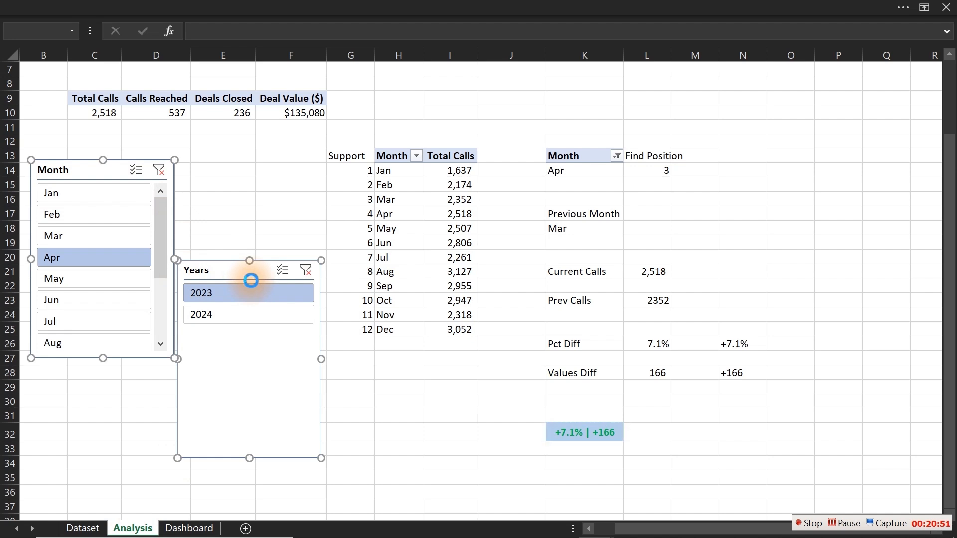
{"action": "key", "text": "Delete"}
{"action": "left_click", "coordinate": [199, 529]}
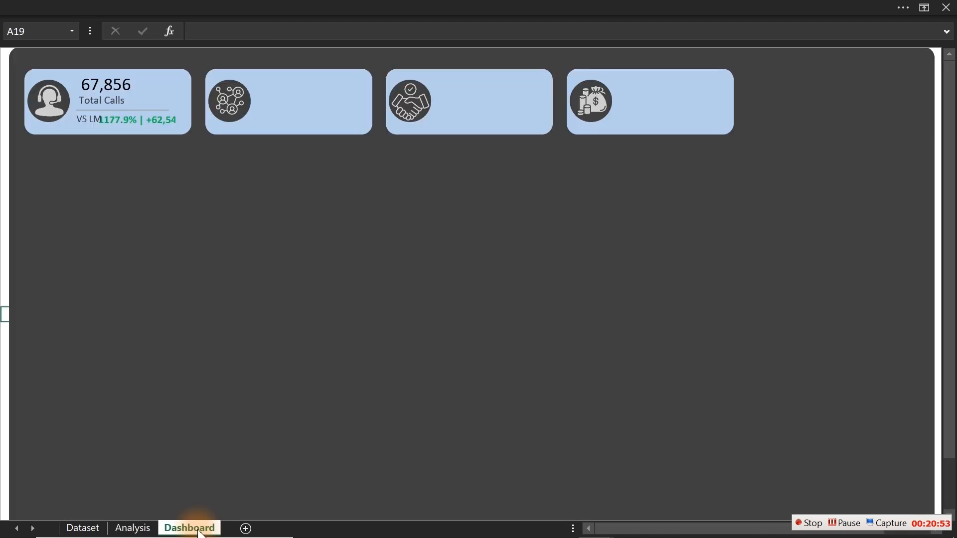
{"action": "key", "text": "ctrl+v"}
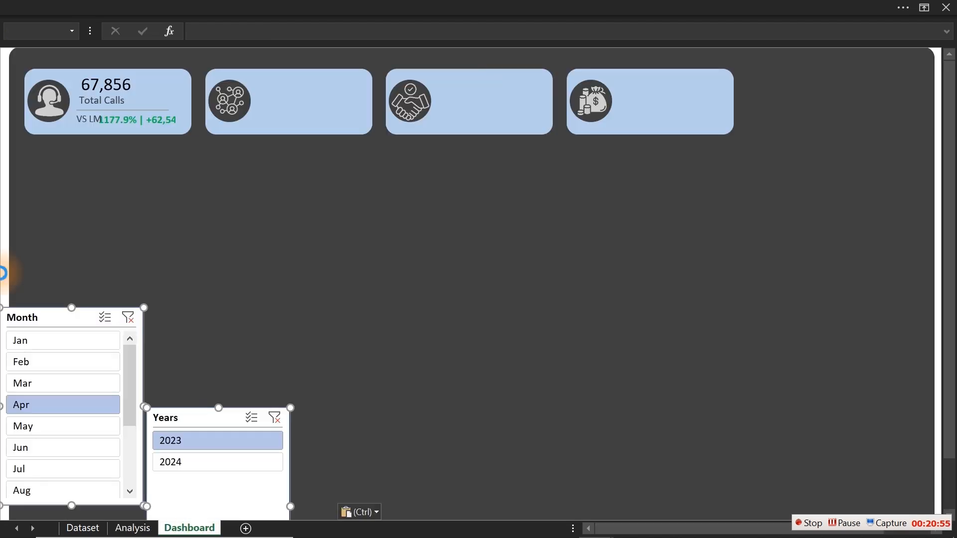
{"action": "left_click_drag", "start_coordinate": [51, 318], "coordinate": [307, 267]}
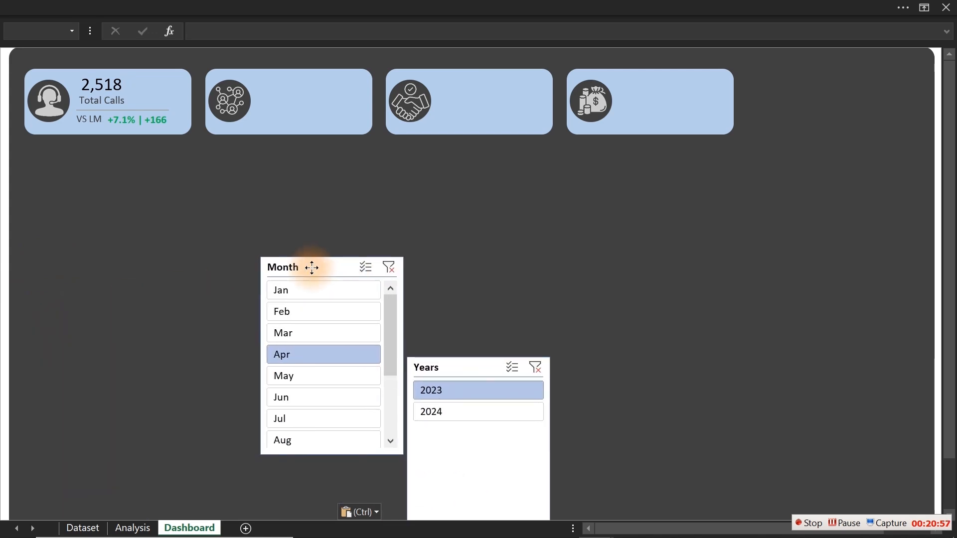
{"action": "left_click", "coordinate": [4, 270]}
Test the Total Calls card by filtering the month to Feb, Jun and Jan, and the year to 2024
{"action": "left_click", "coordinate": [294, 312]}
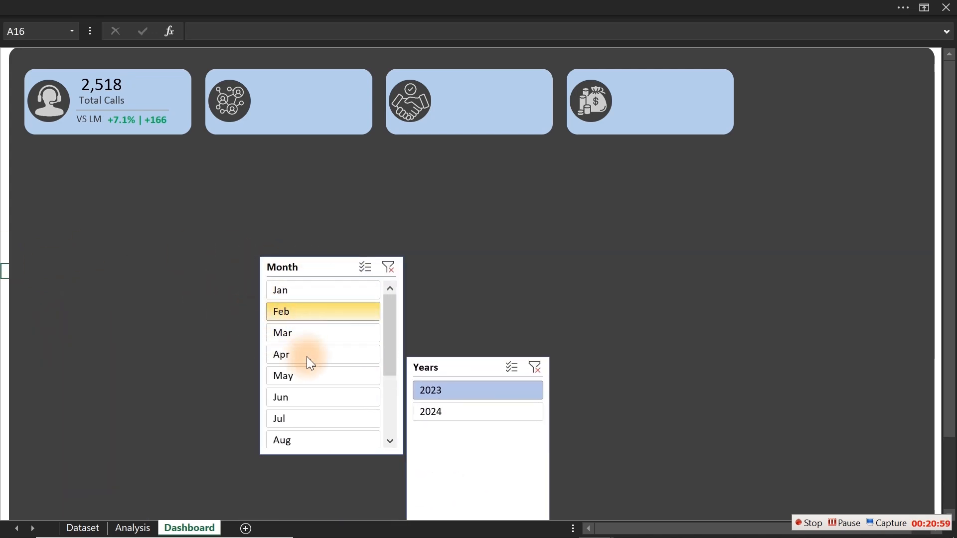
{"action": "left_click", "coordinate": [309, 396]}
{"action": "left_click", "coordinate": [311, 287]}
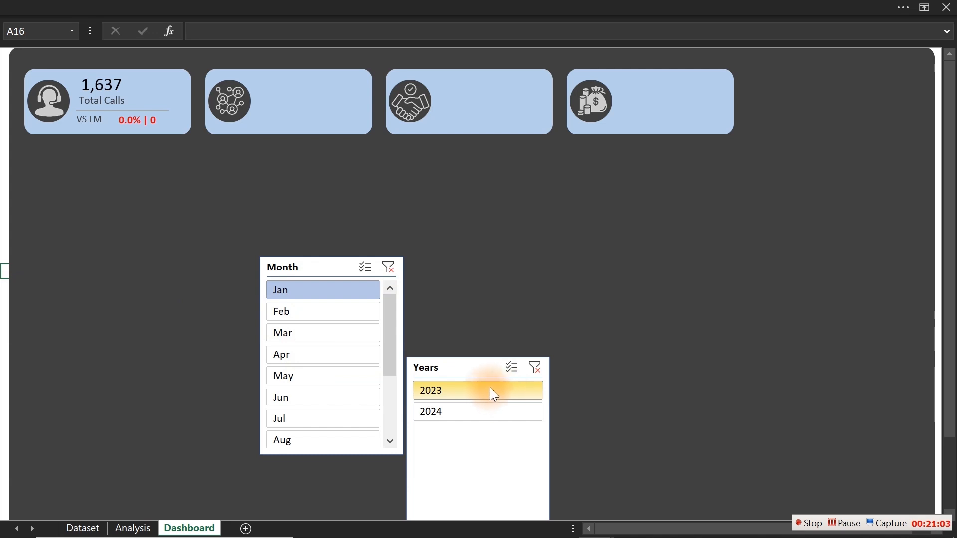
{"action": "left_click", "coordinate": [459, 415]}
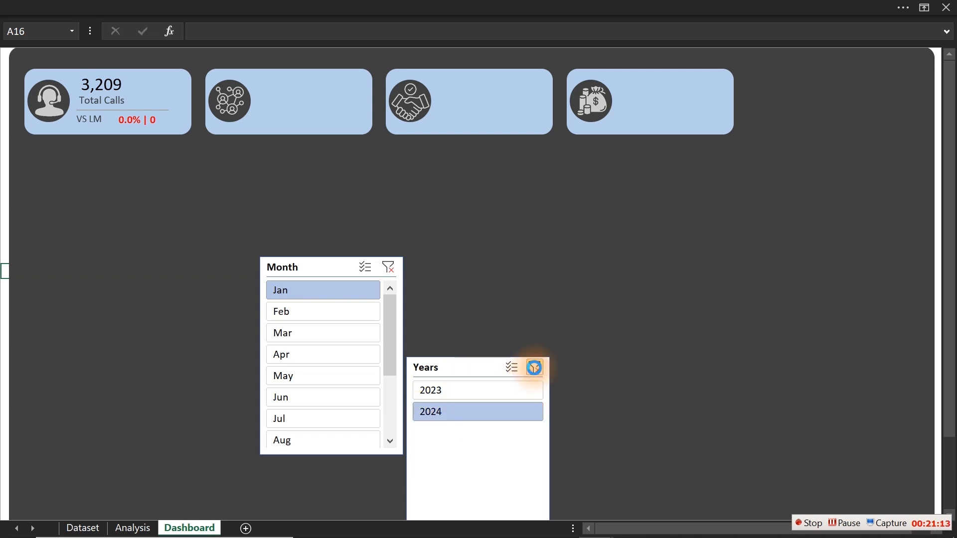
Clear the Years filter and check the Total Calls card for Feb, Apr, Mar and May across both years
{"action": "left_click", "coordinate": [534, 368]}
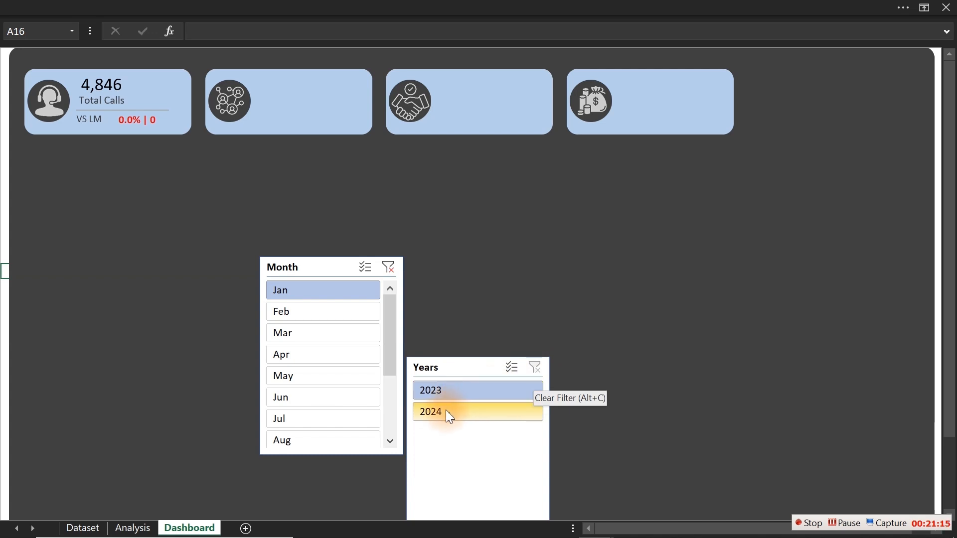
{"action": "left_click", "coordinate": [298, 315]}
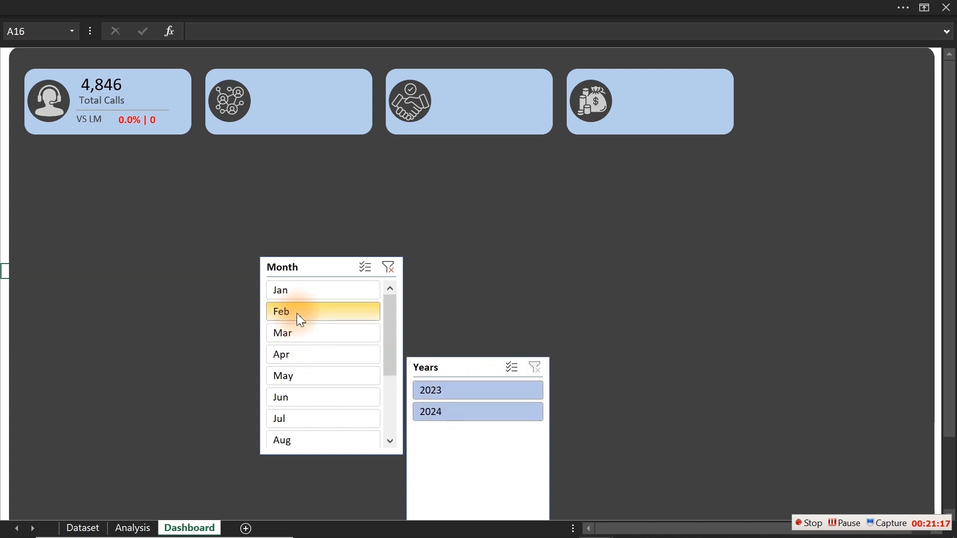
{"action": "left_click", "coordinate": [327, 351]}
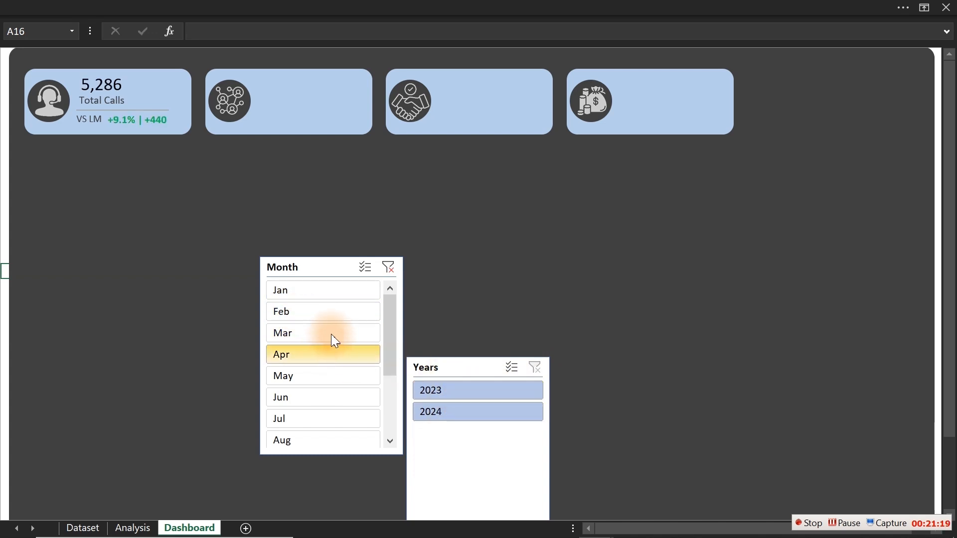
{"action": "left_click", "coordinate": [331, 333]}
{"action": "left_click", "coordinate": [327, 381]}
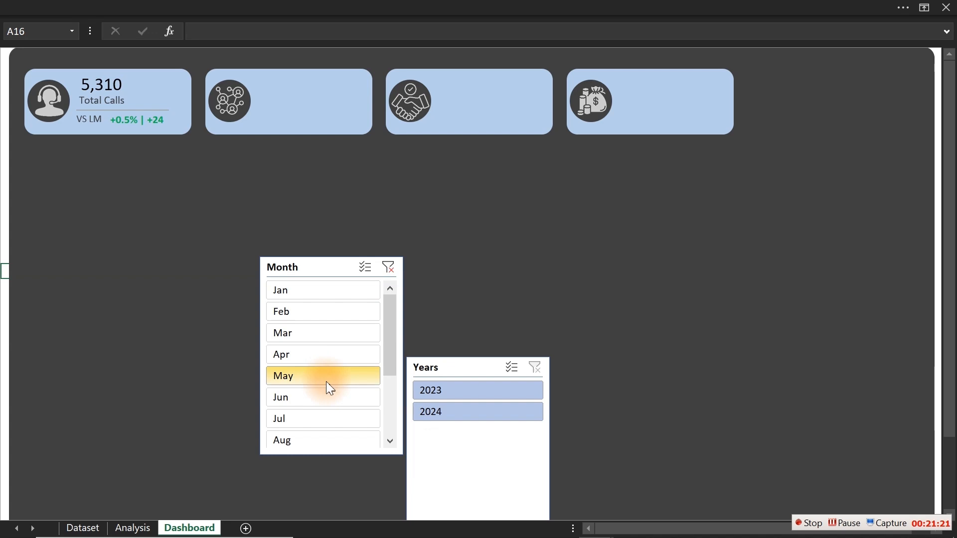